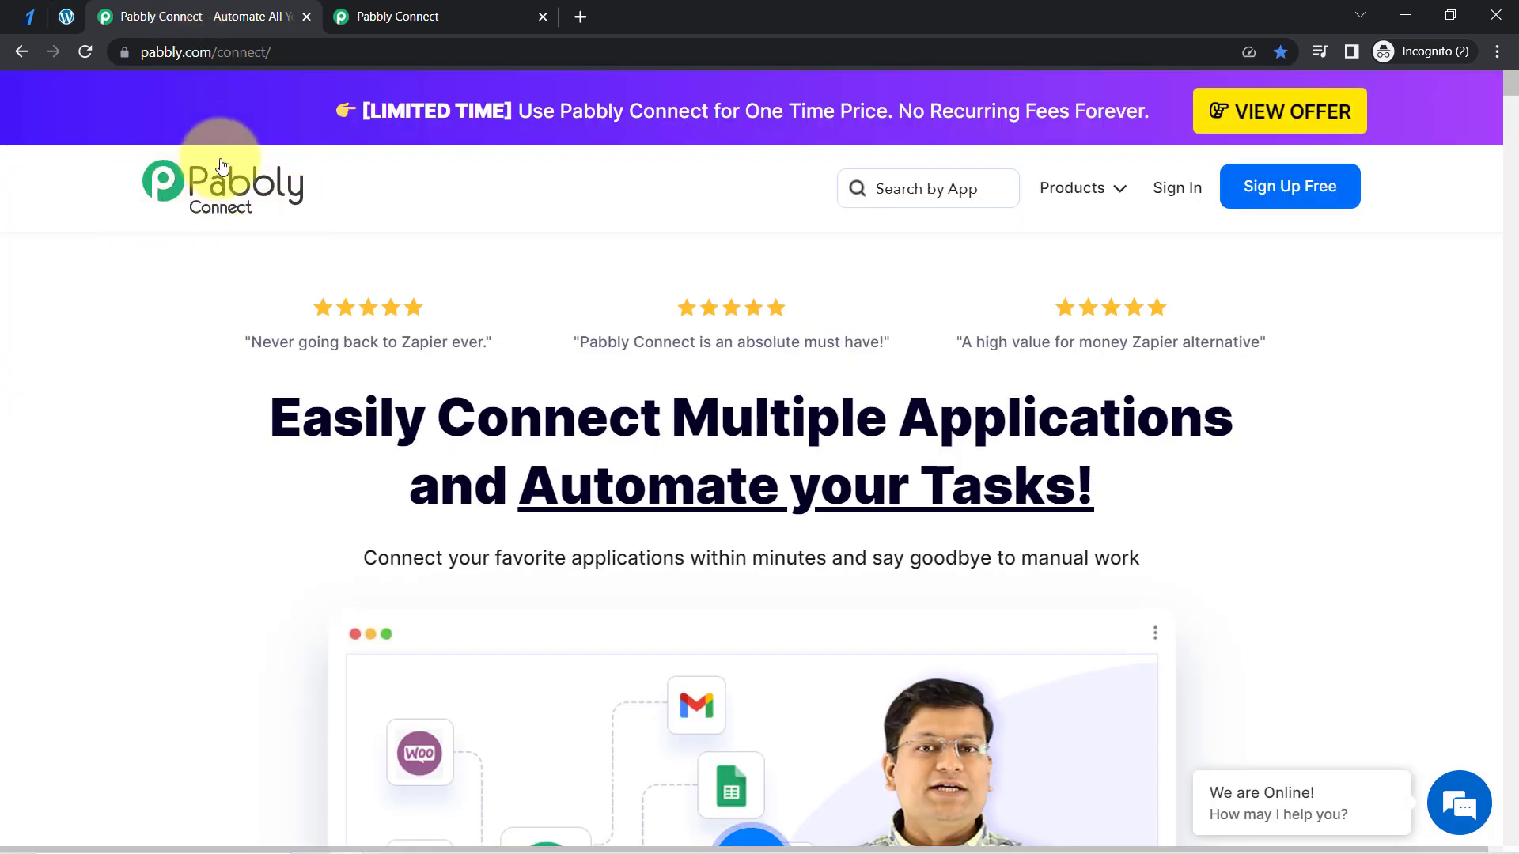
pyautogui.moveTo(272, 417); pyautogui.dragTo(1013, 491)
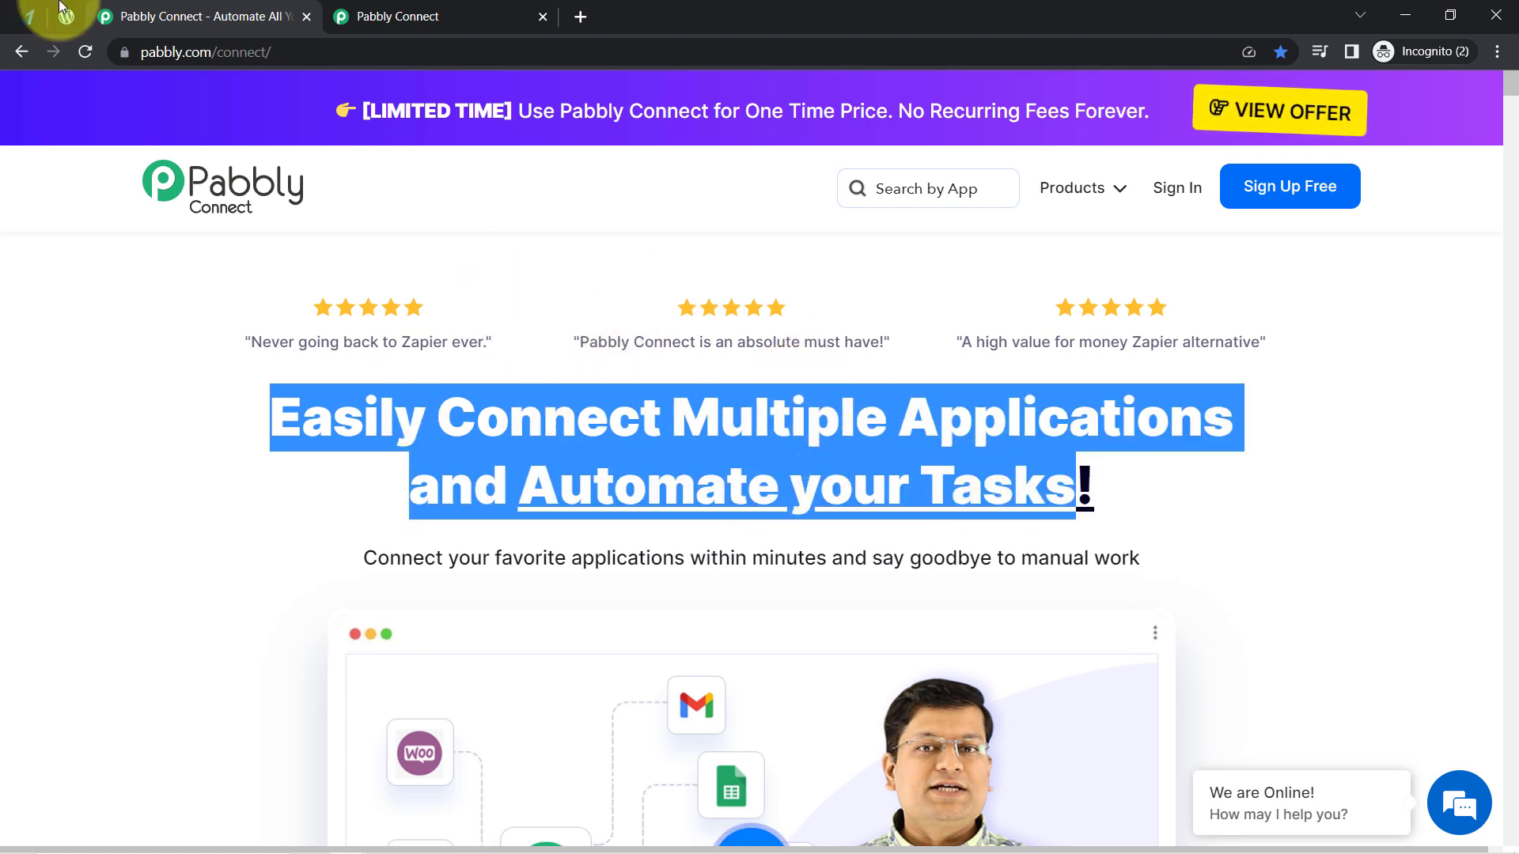
# - Switch to Razorpay and start a new payment page from the Create your Own template
pyautogui.click(27, 19)
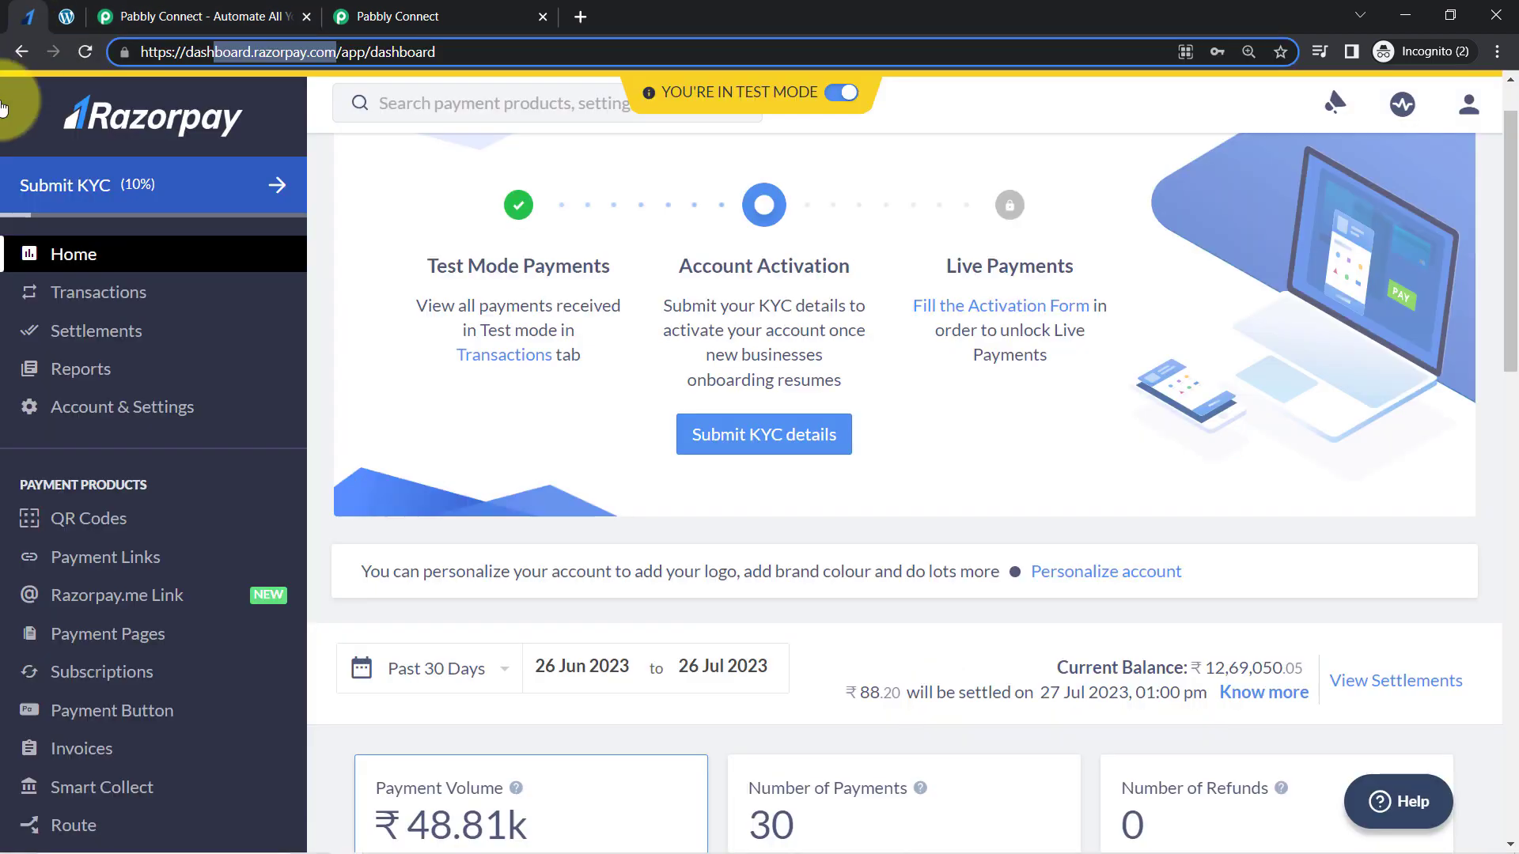
pyautogui.click(66, 638)
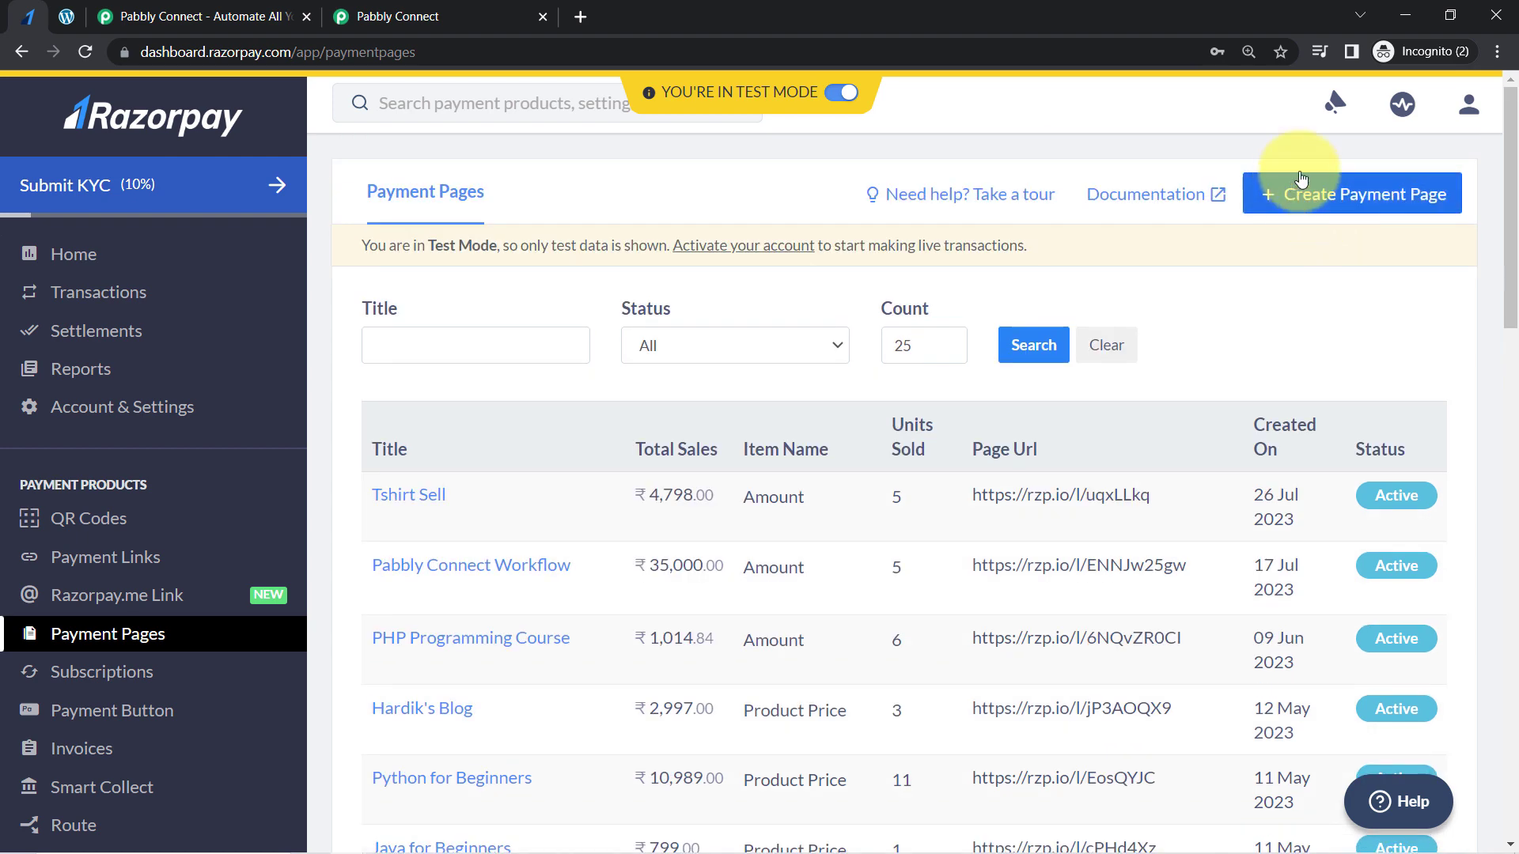
pyautogui.click(1315, 202)
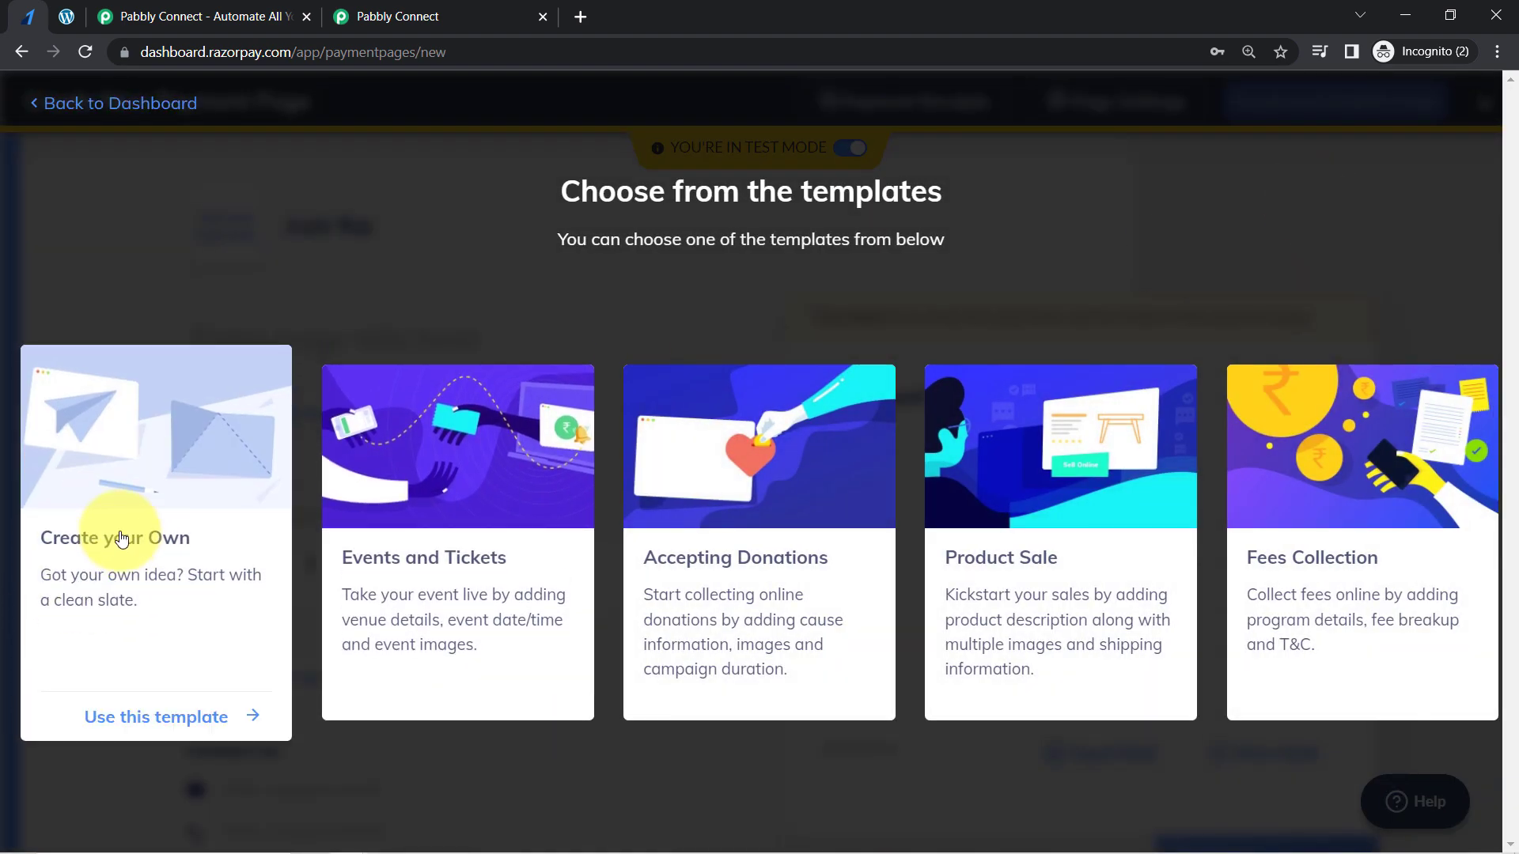
pyautogui.click(119, 546)
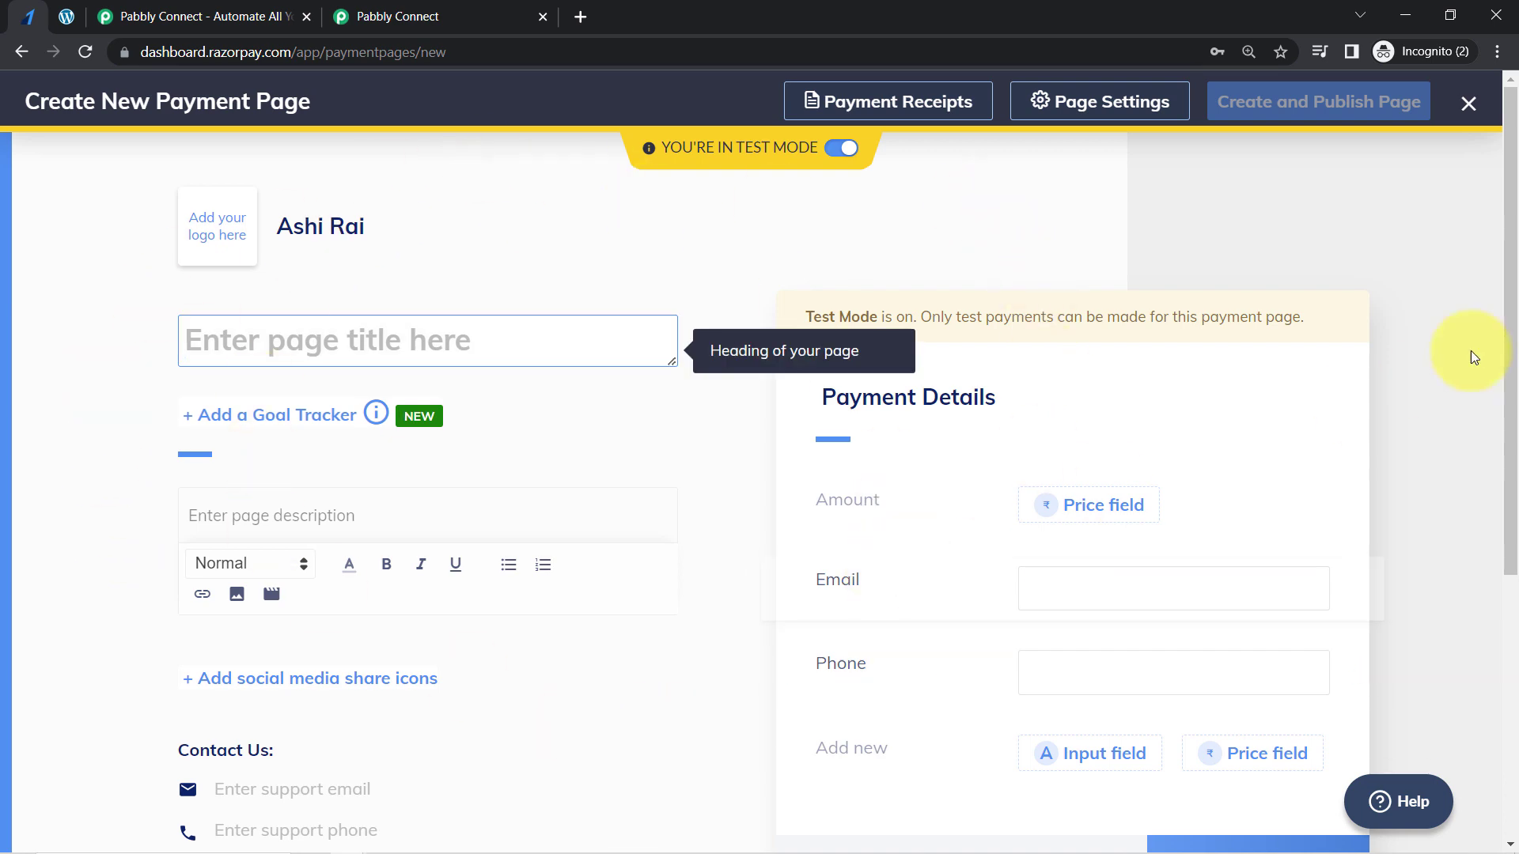
pyautogui.moveTo(1512, 204); pyautogui.dragTo(1492, 261)
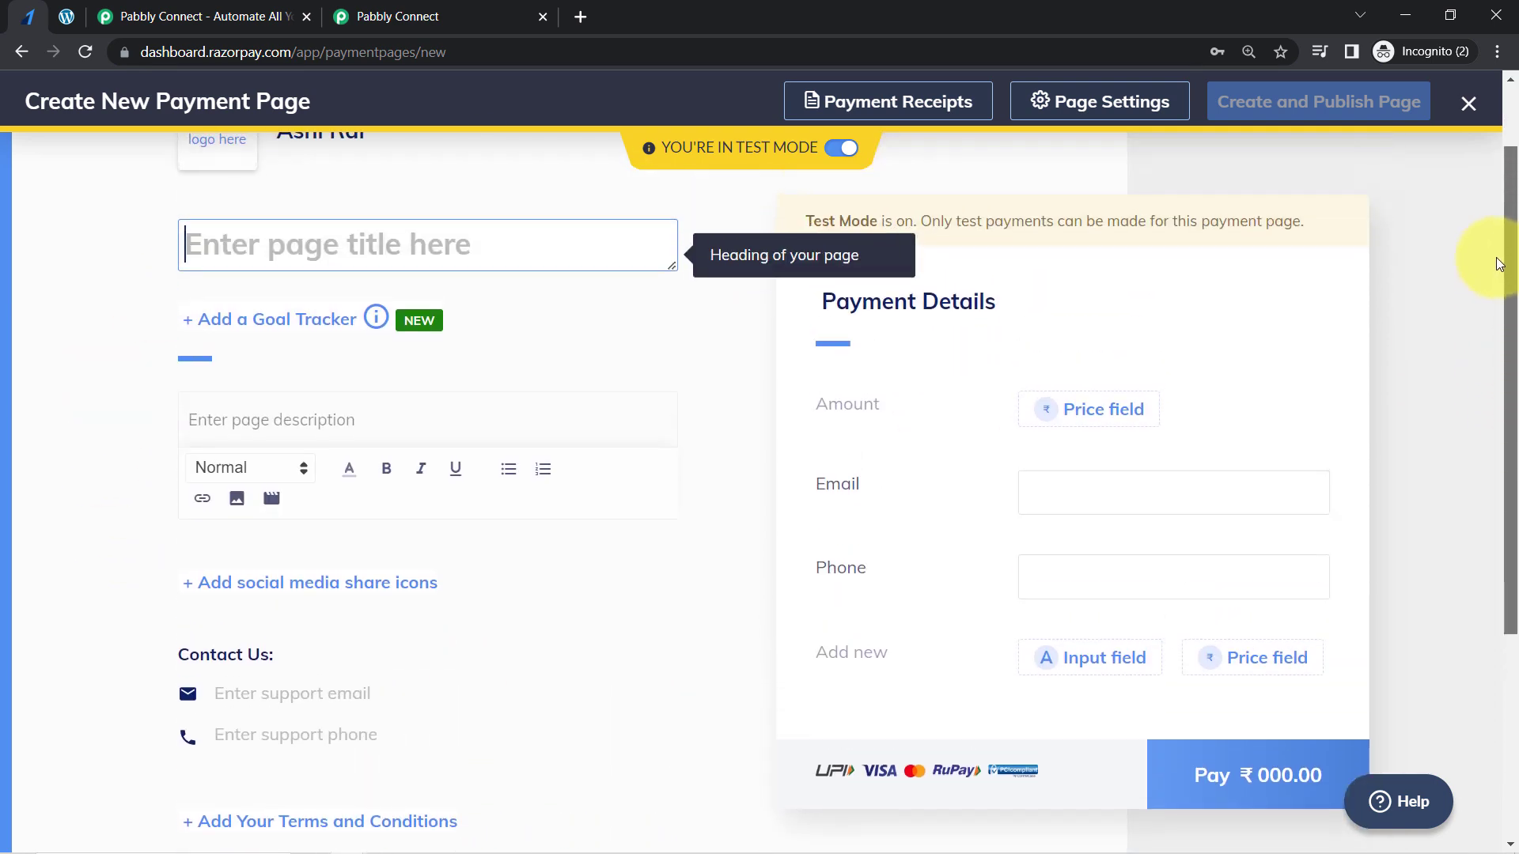
pyautogui.moveTo(234, 294)
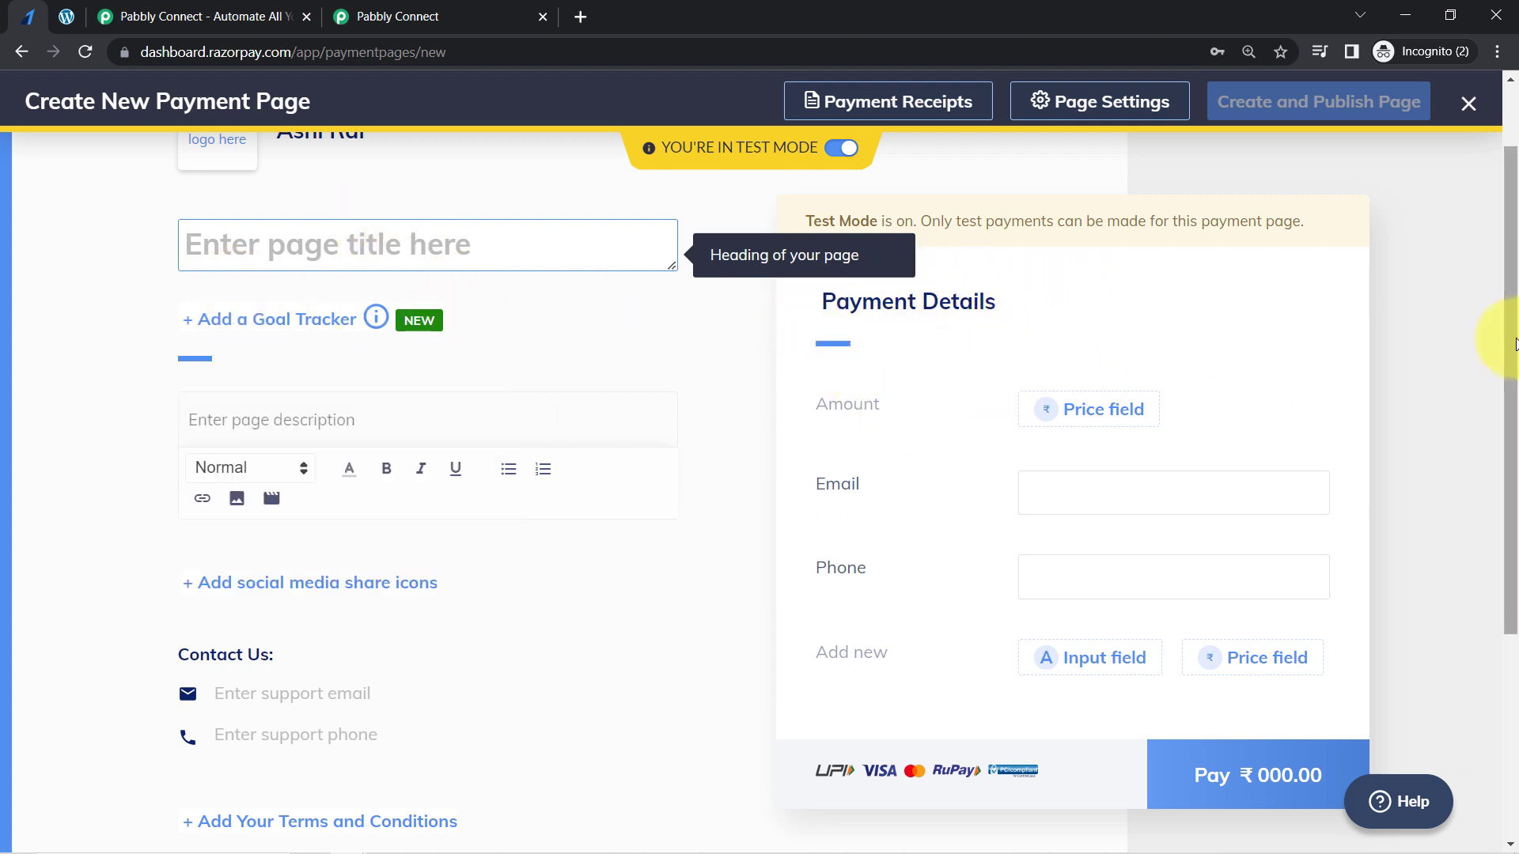
pyautogui.scroll(1, 1492, 295)
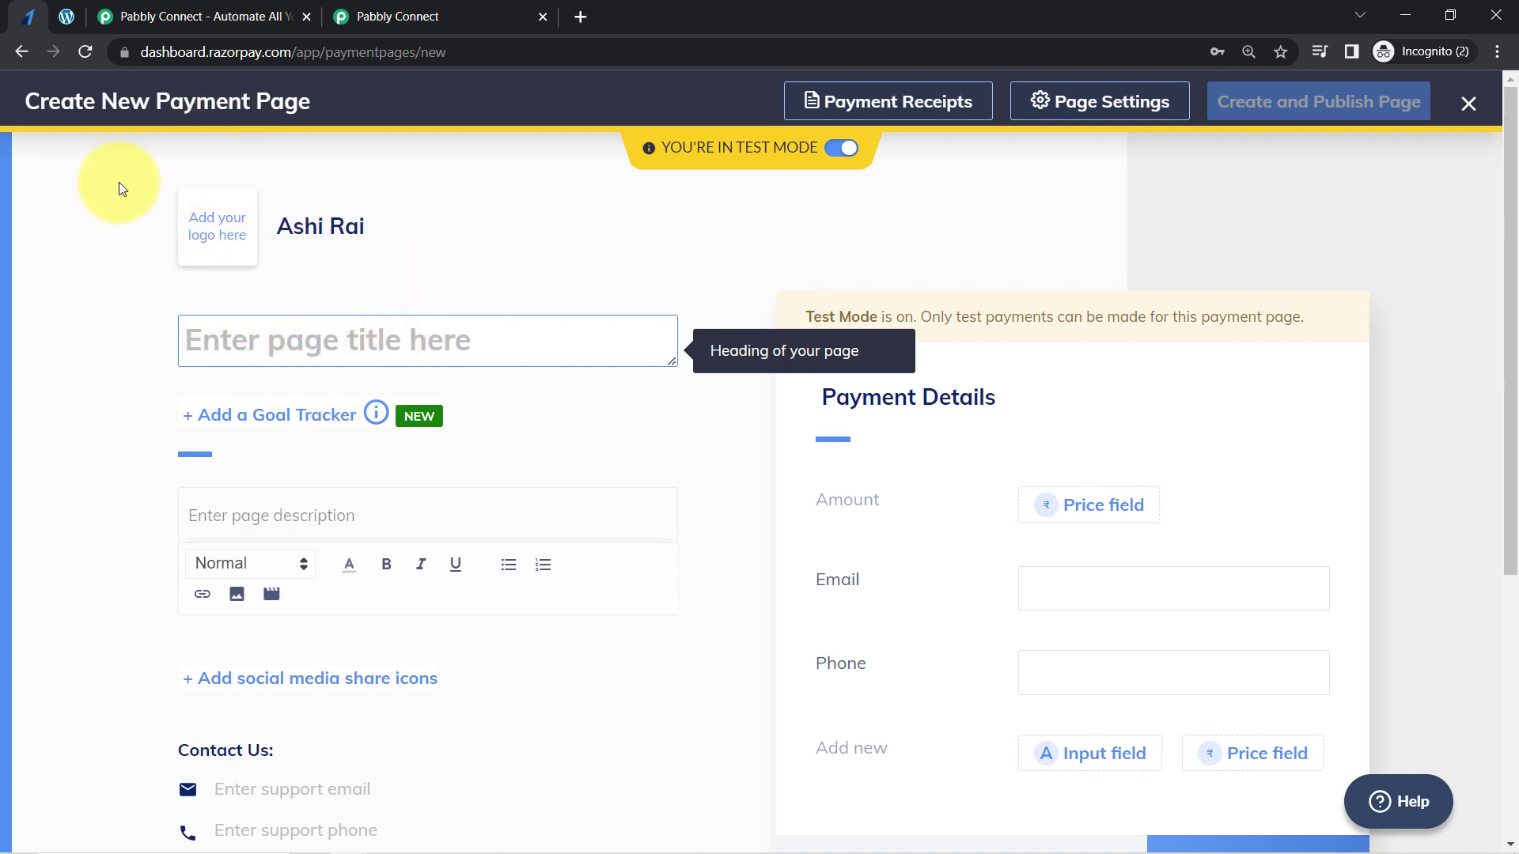
# - Copy the product name White Round Neck T-shirt from the WooCommerce product list and enter it as the Razorpay payment page's title
pyautogui.click(64, 17)
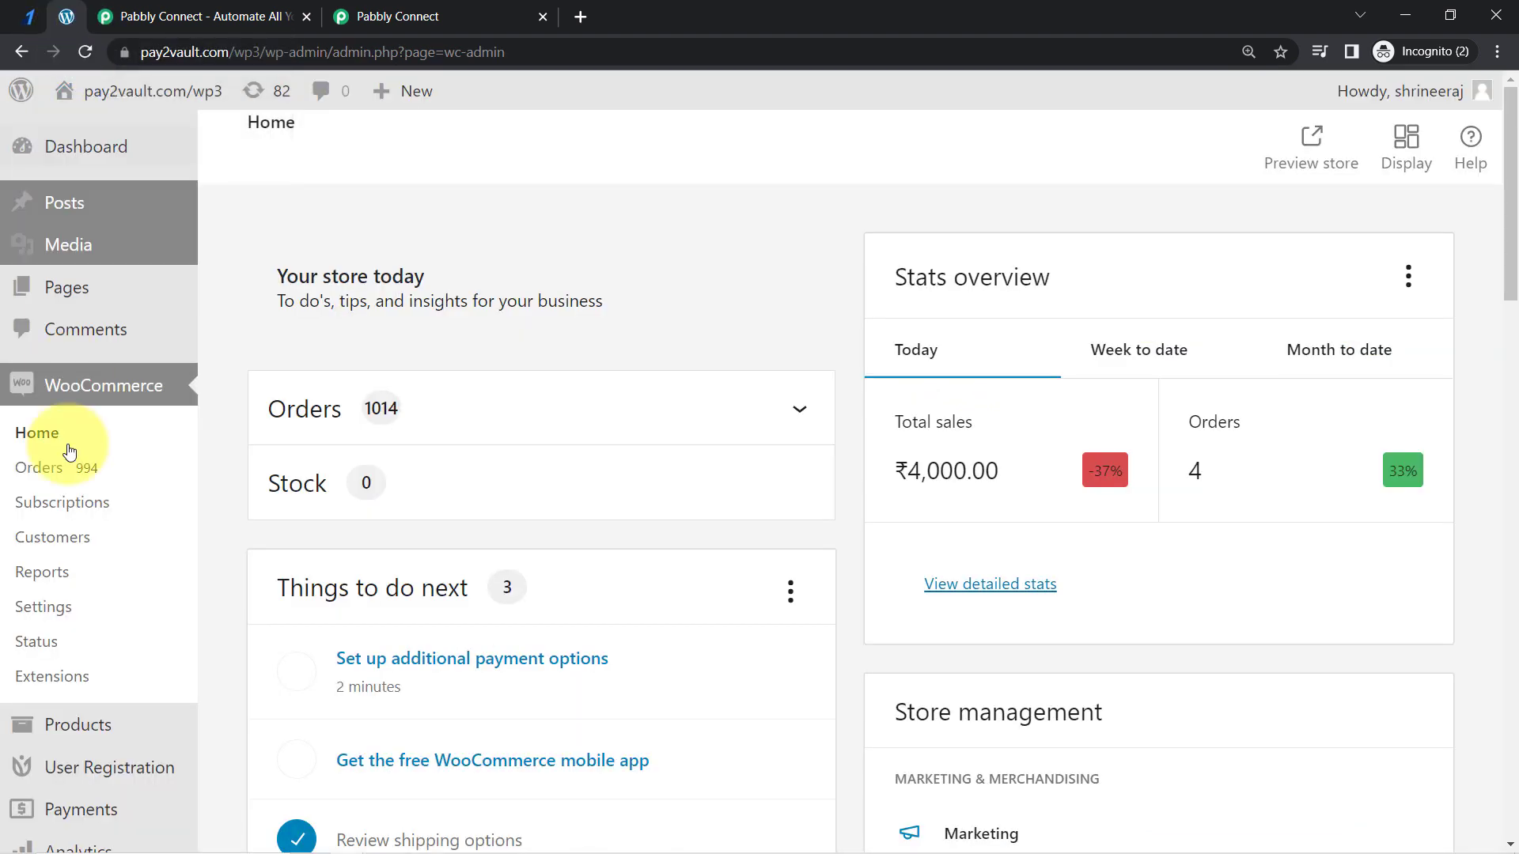
pyautogui.click(59, 728)
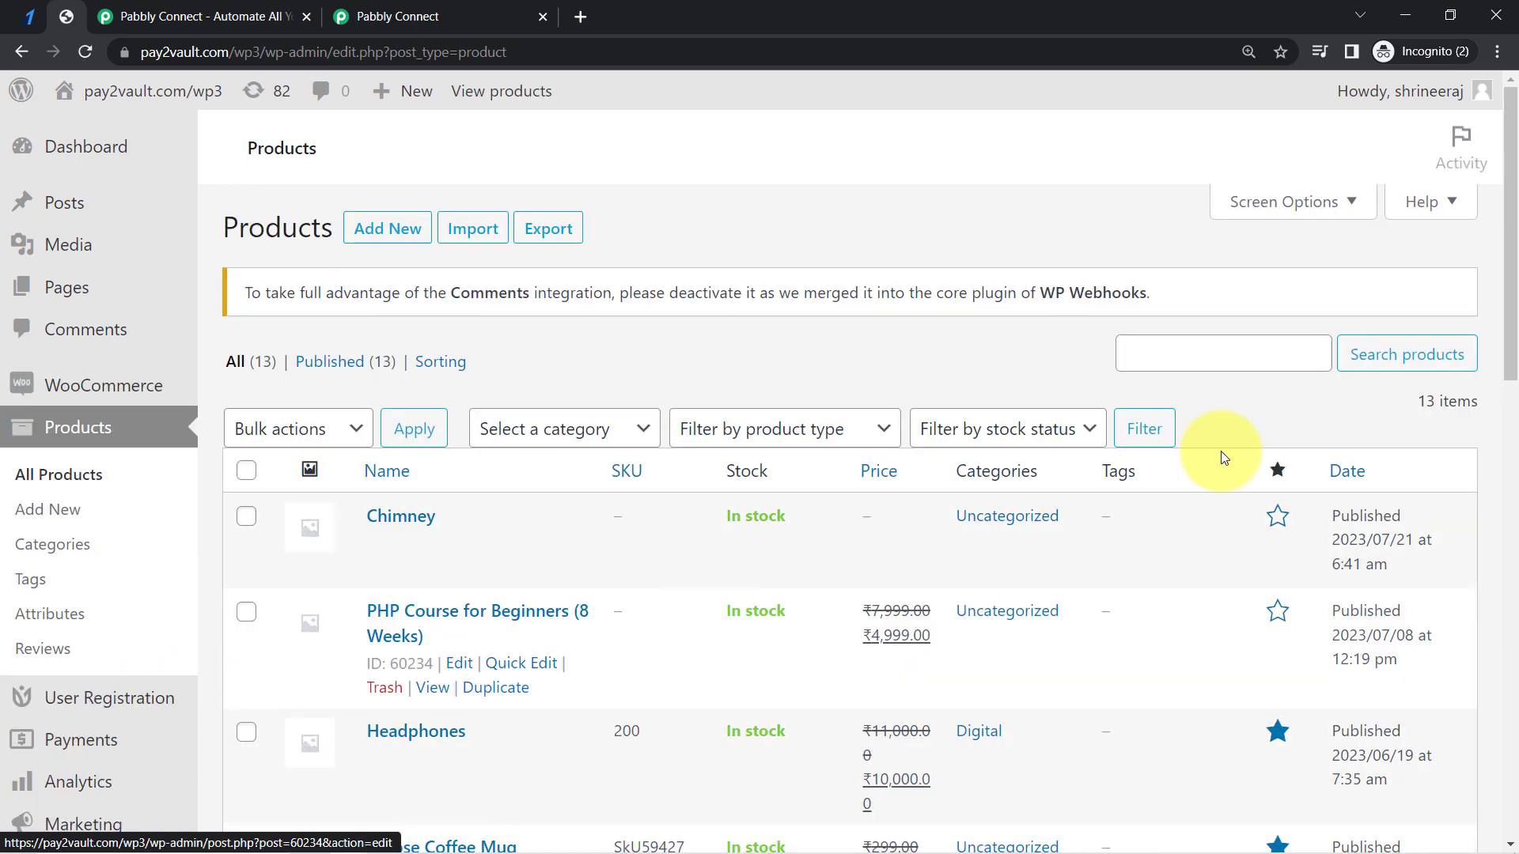
pyautogui.moveTo(1510, 256); pyautogui.dragTo(1506, 794)
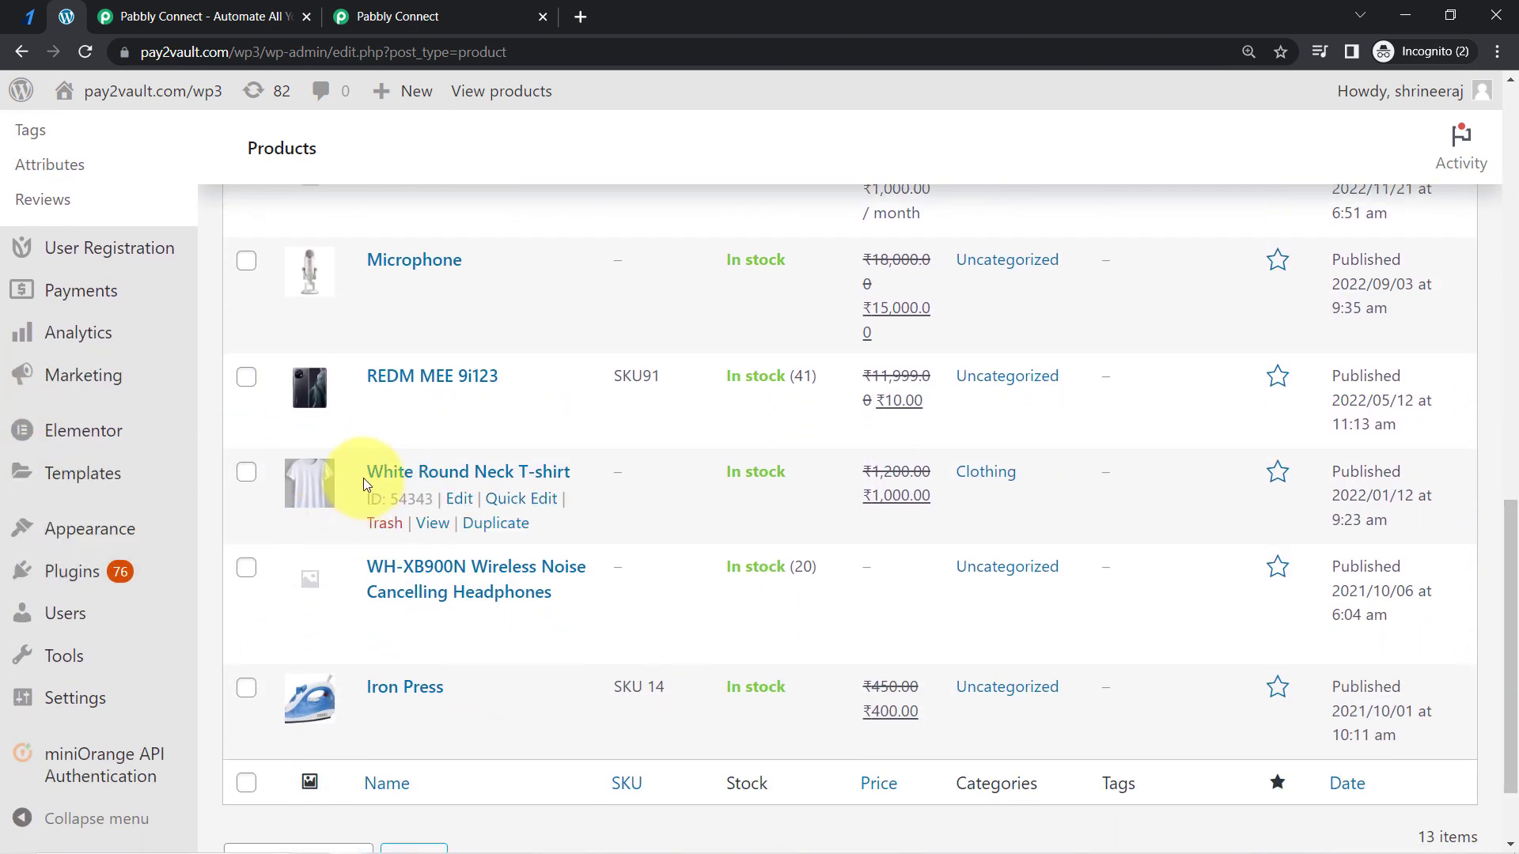
pyautogui.moveTo(385, 473); pyautogui.dragTo(589, 479)
pyautogui.hotkey('ctrl', 'c')
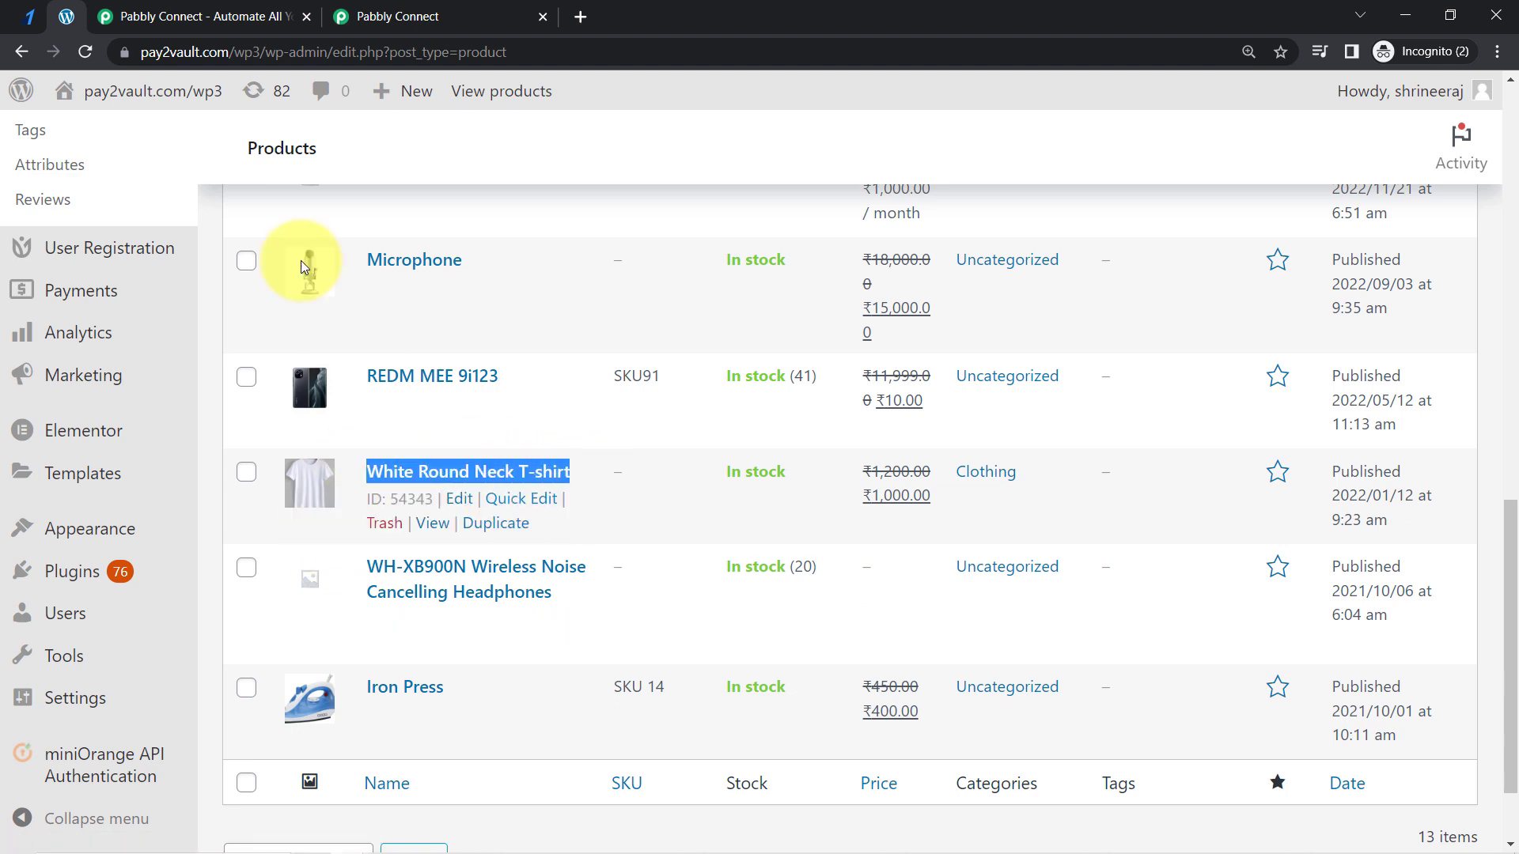
pyautogui.click(30, 16)
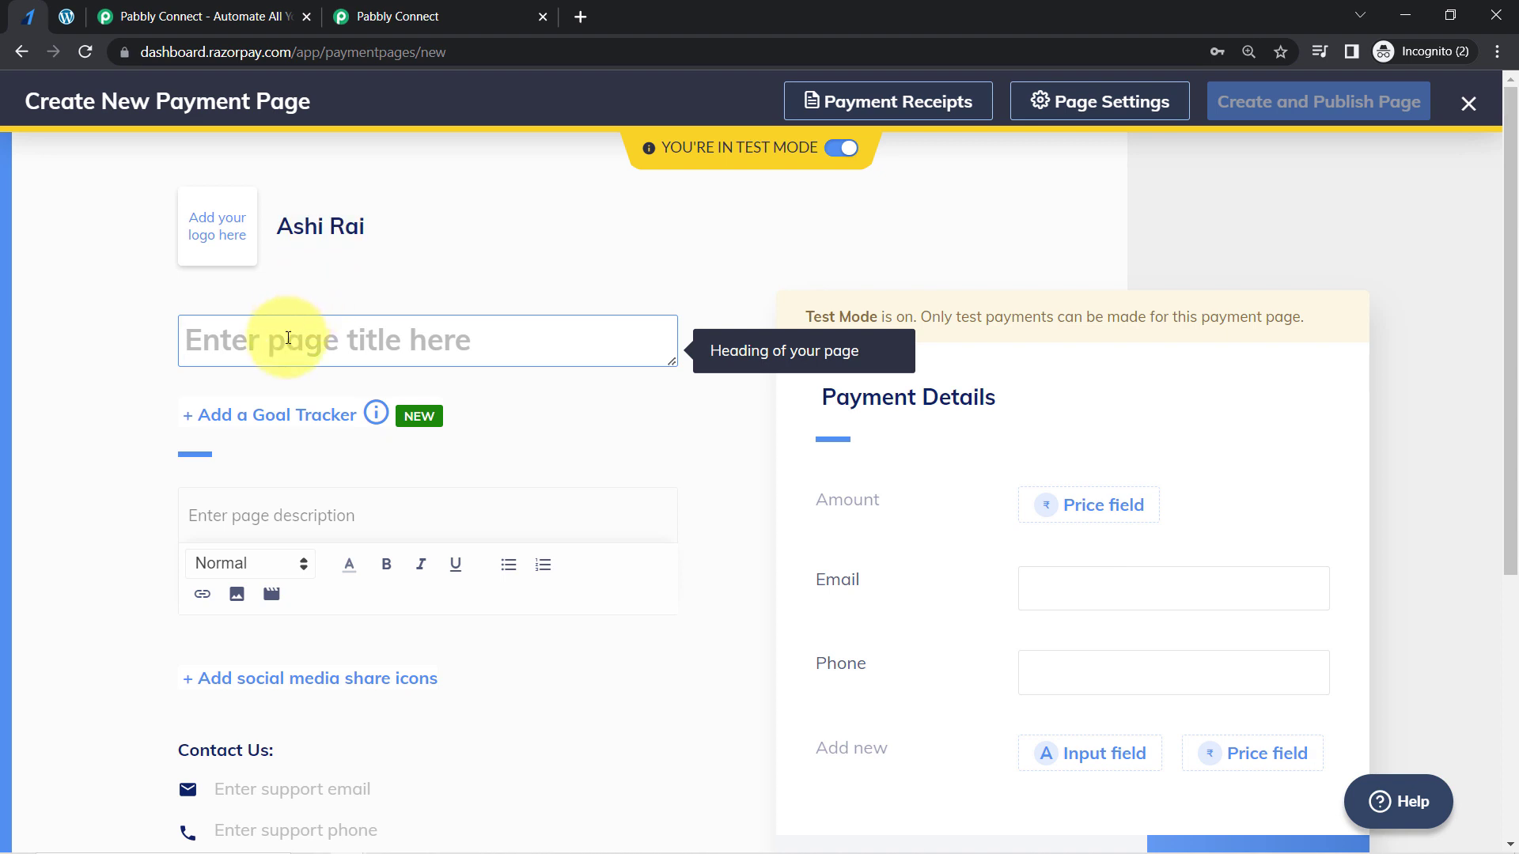
pyautogui.hotkey('ctrl', 'v')
# - Fill in the support email and support phone number in the payment page's contact section
pyautogui.moveTo(1506, 322); pyautogui.dragTo(1507, 462)
pyautogui.click(251, 564)
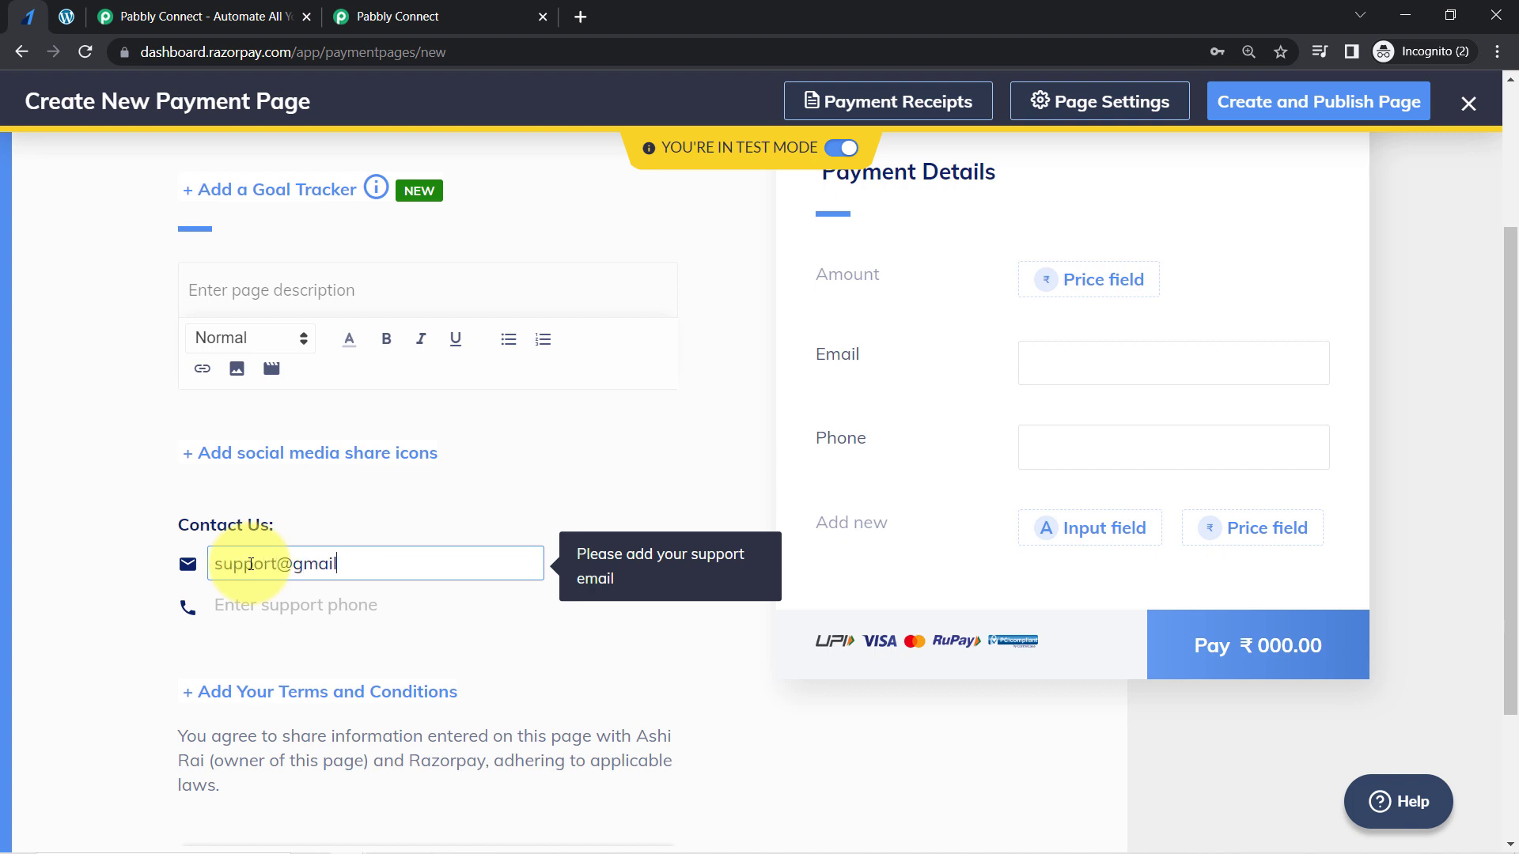
pyautogui.click(261, 604)
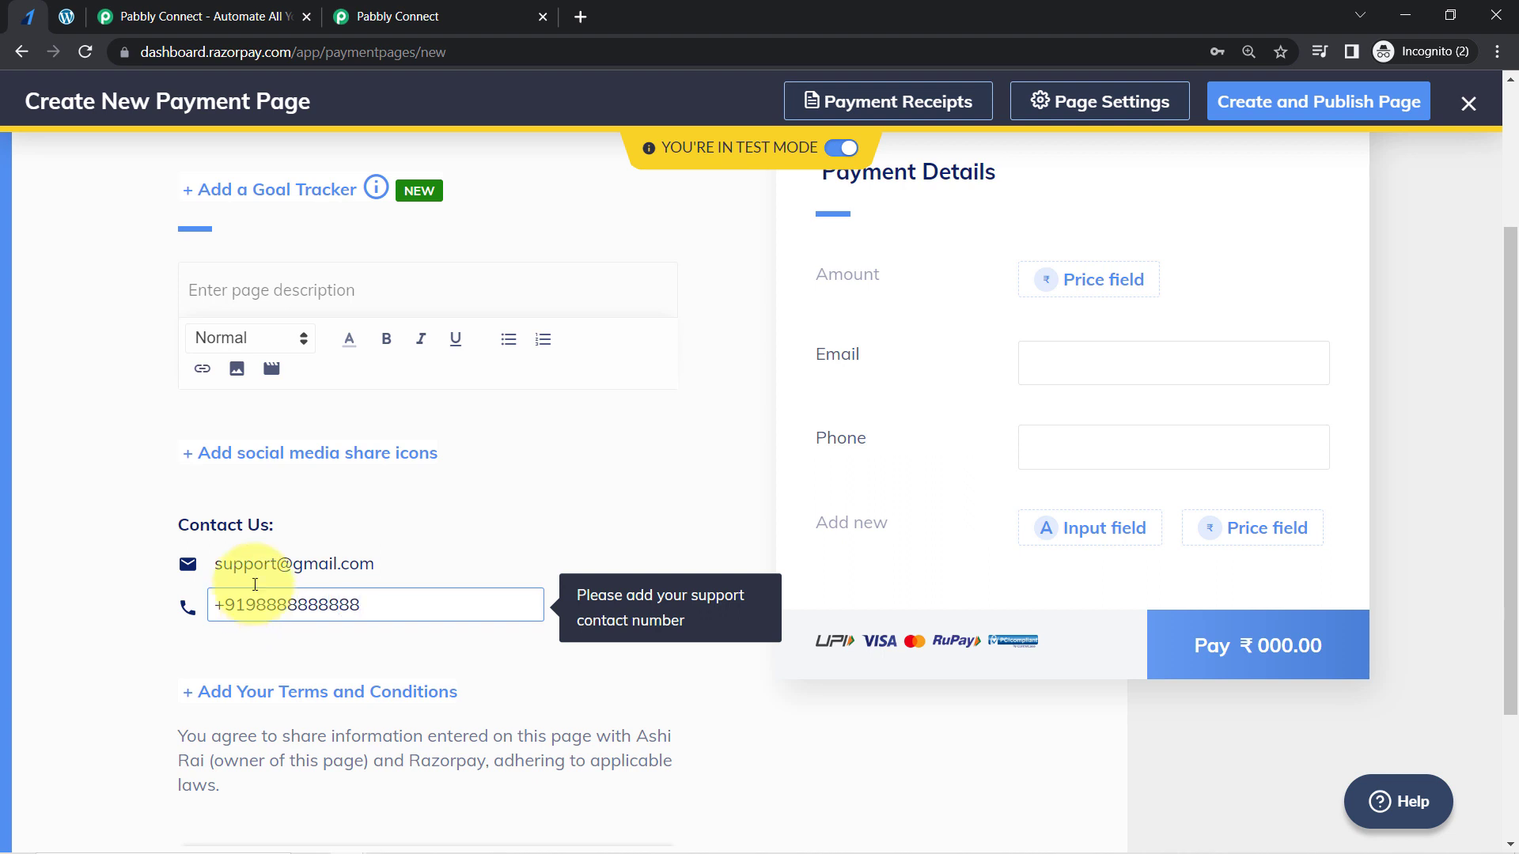
# - Insert the white T-shirt picture from the Sample PDF Files folder into the page description
pyautogui.click(235, 370)
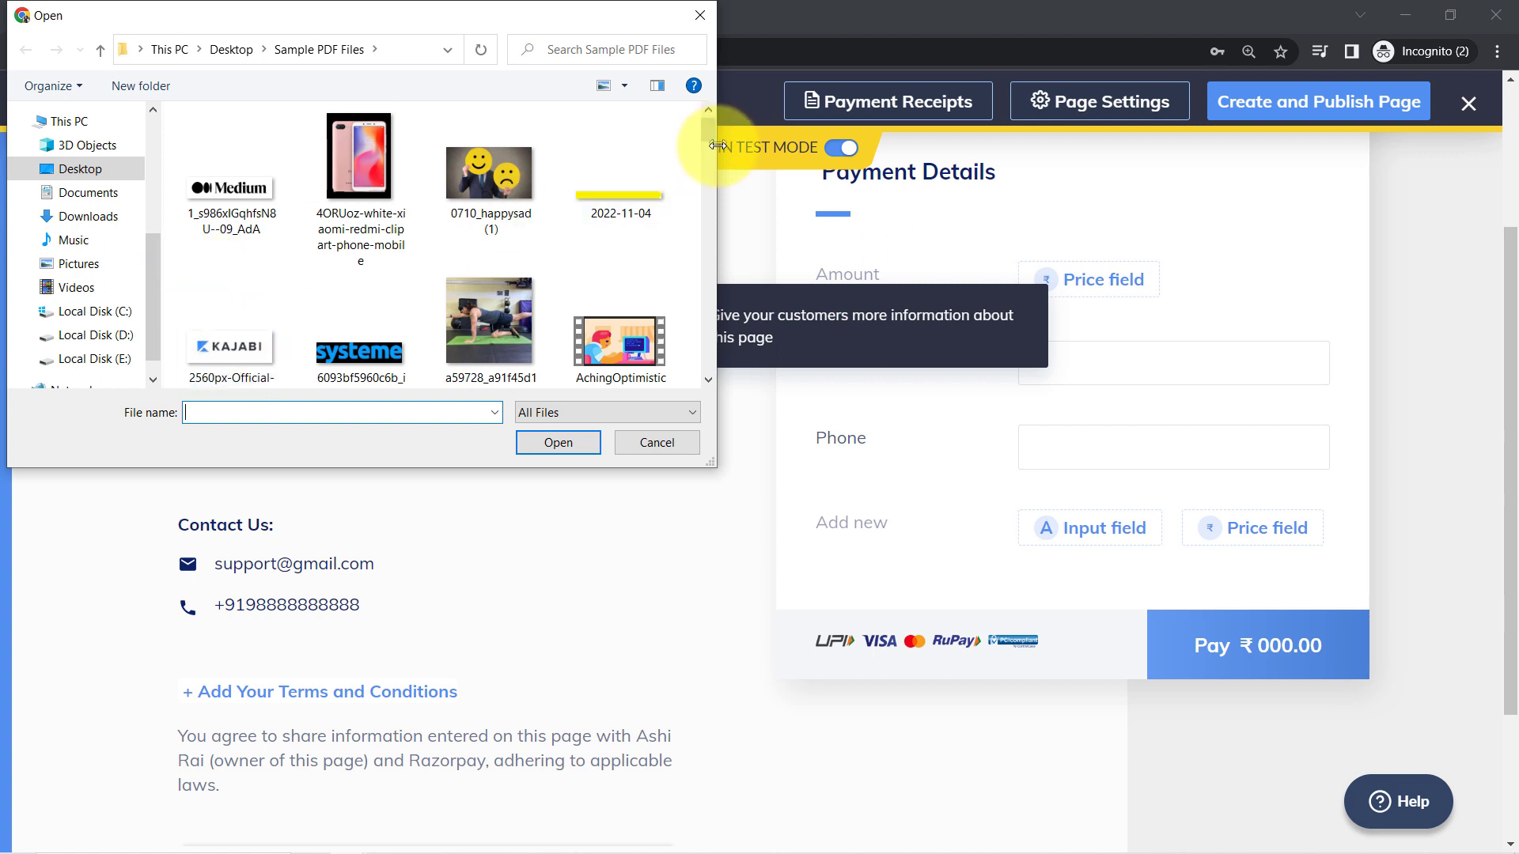
pyautogui.moveTo(710, 131); pyautogui.dragTo(710, 163)
pyautogui.doubleClick(628, 261)
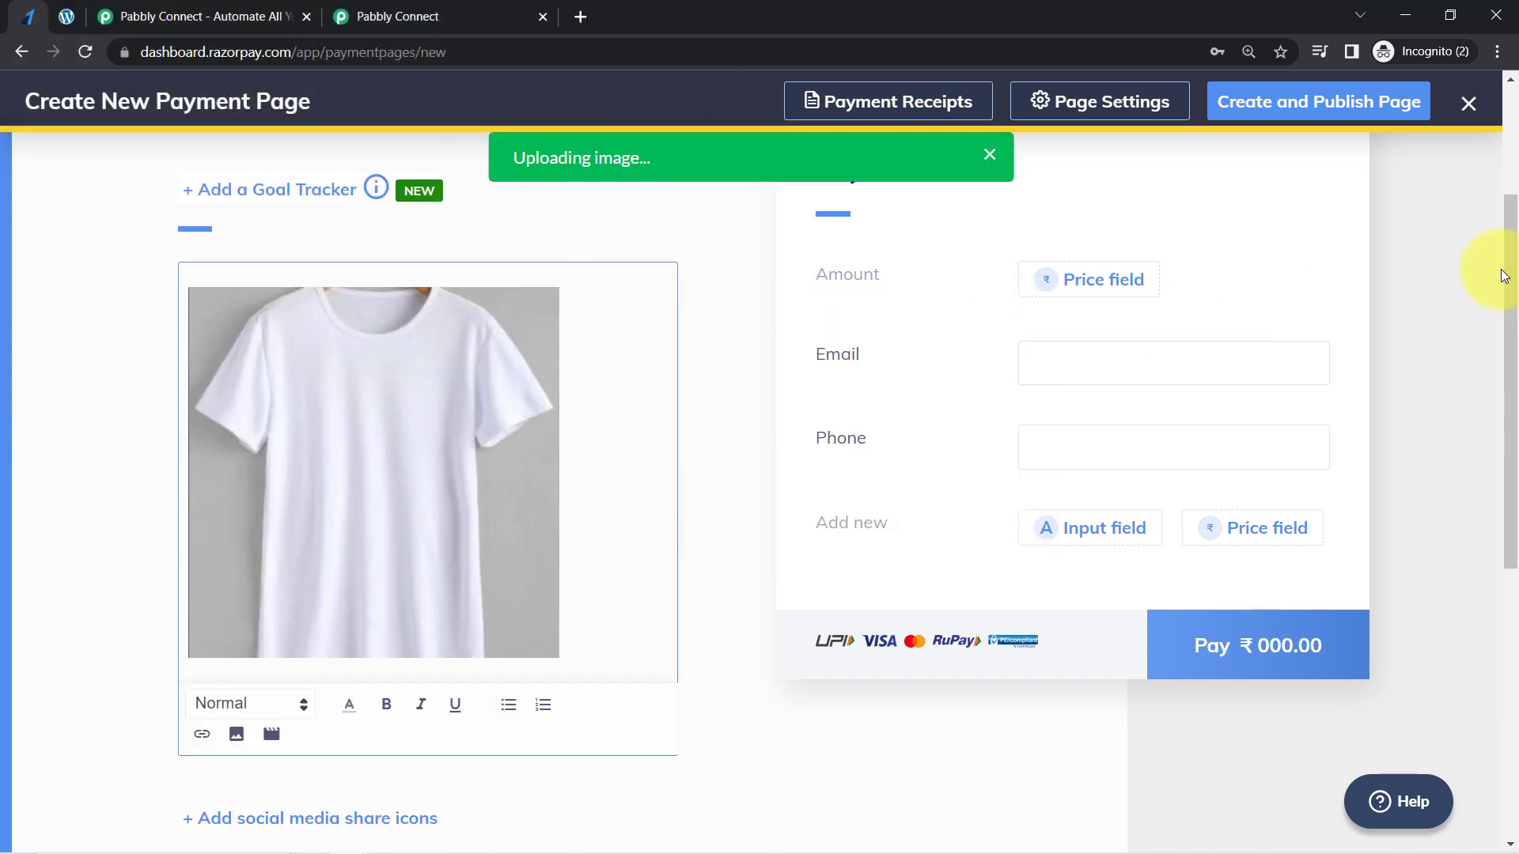
# - Check the T-shirt's price in the WooCommerce product list, then add an Item with Quantity price field named Product Amount in Razorpay
pyautogui.moveTo(1511, 264); pyautogui.dragTo(1505, 230)
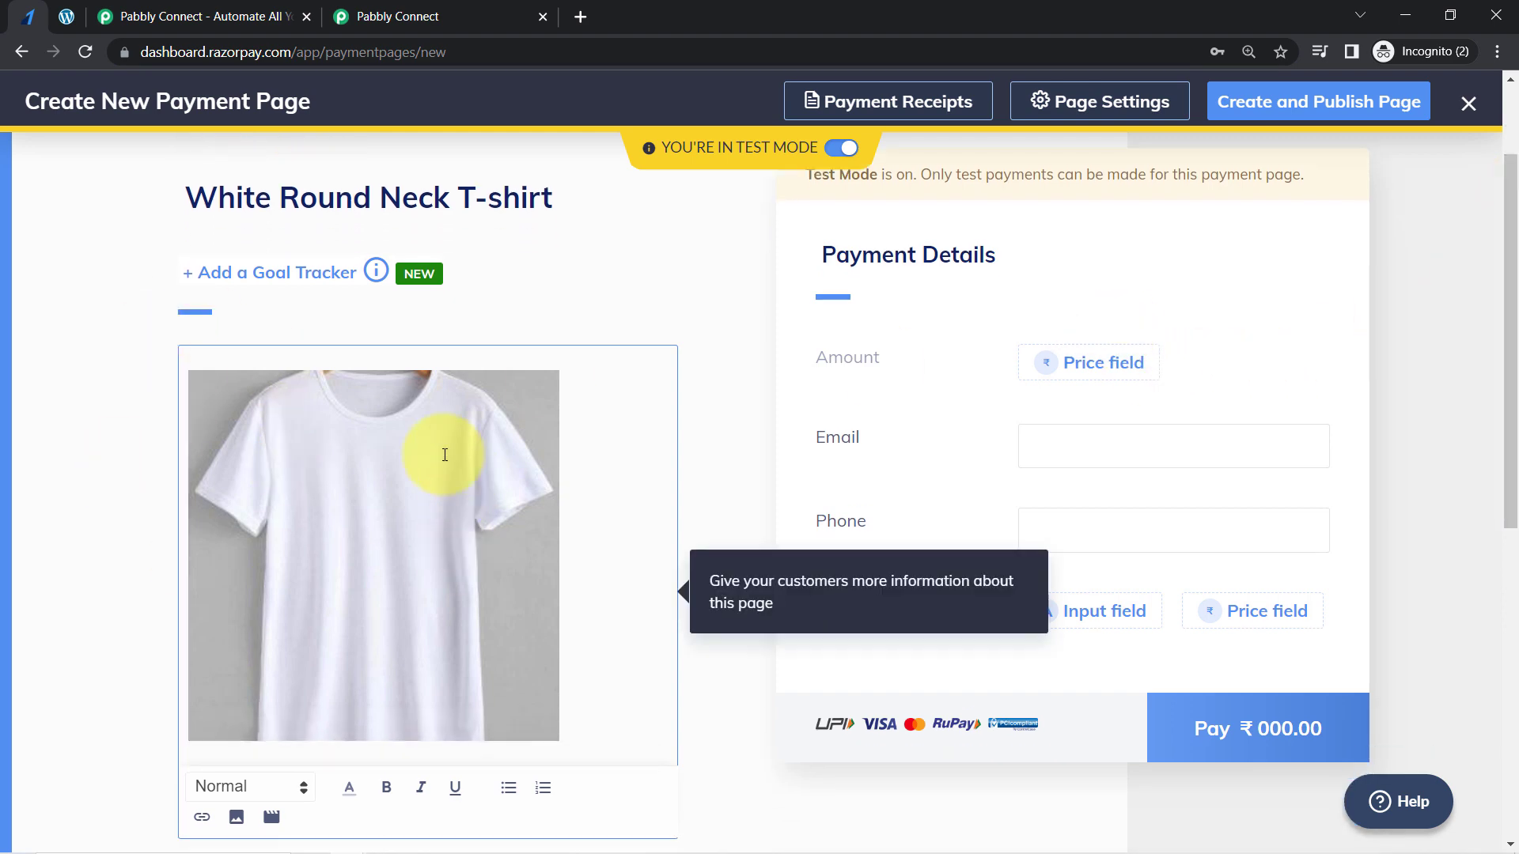
pyautogui.click(73, 17)
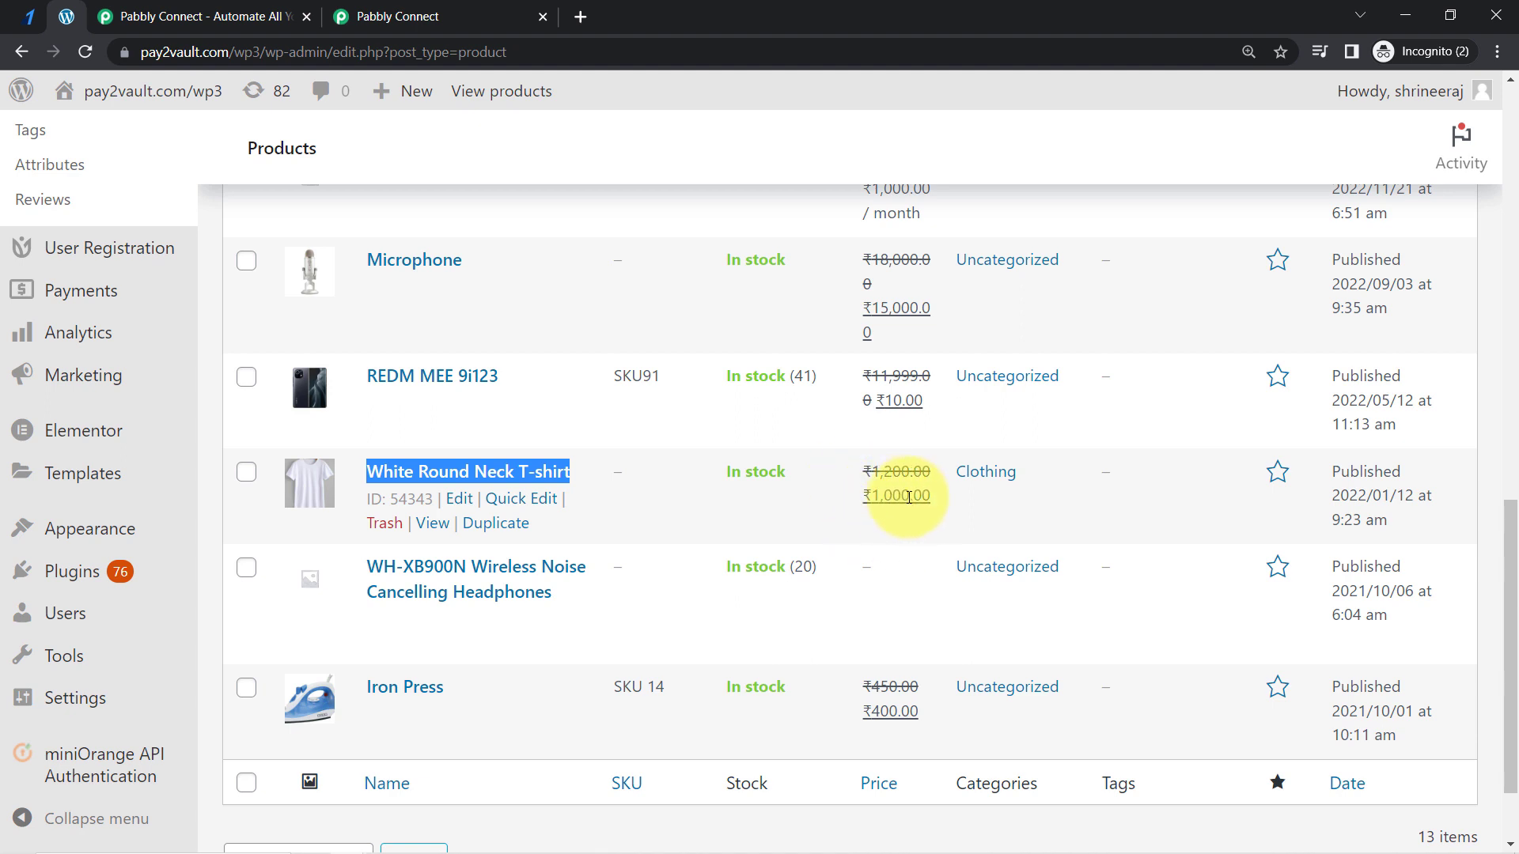
pyautogui.click(25, 14)
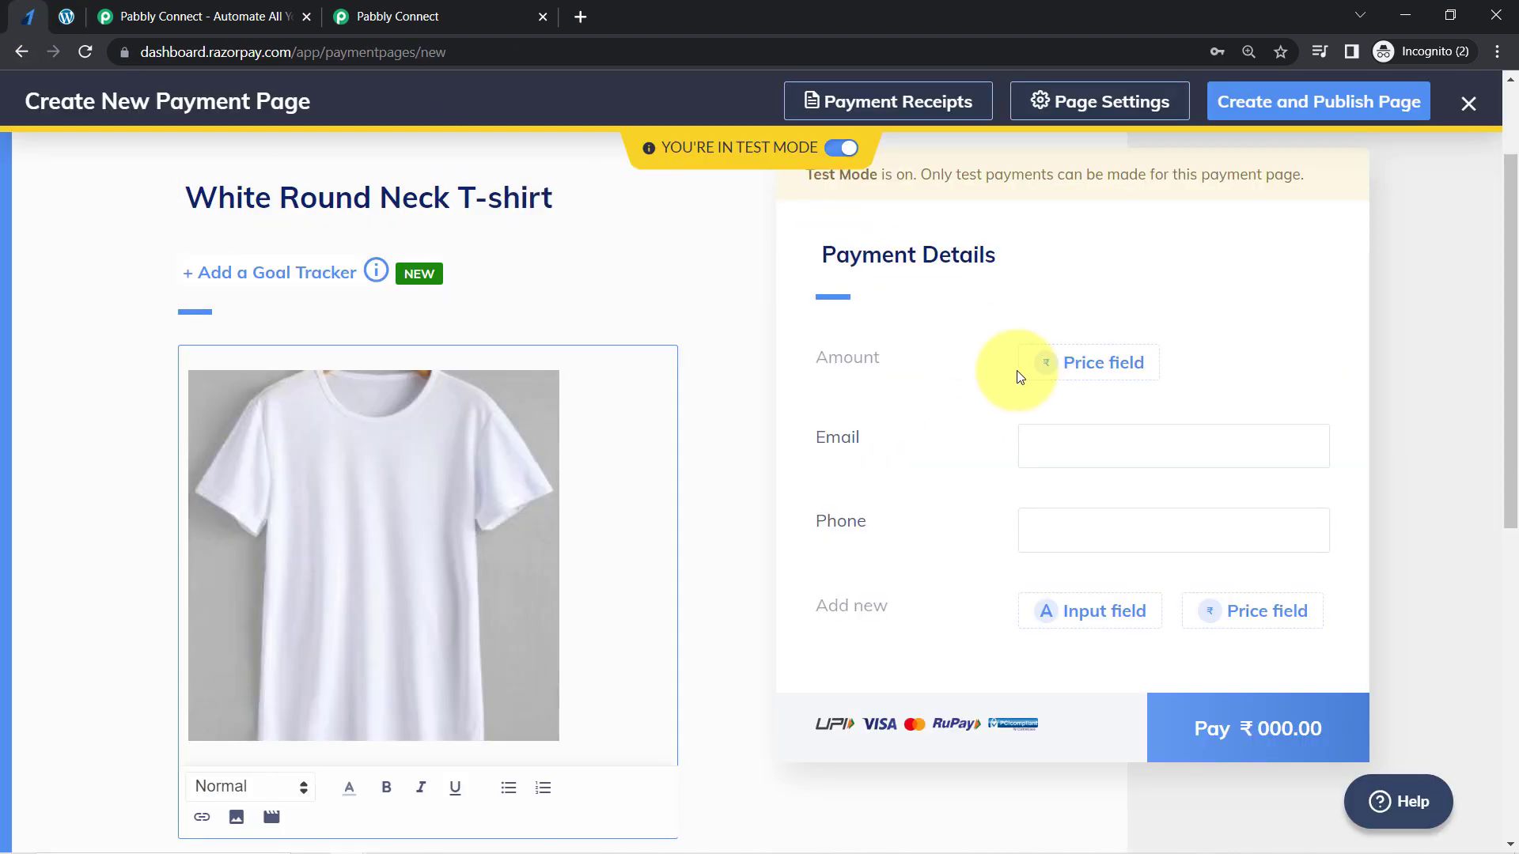
pyautogui.click(1075, 364)
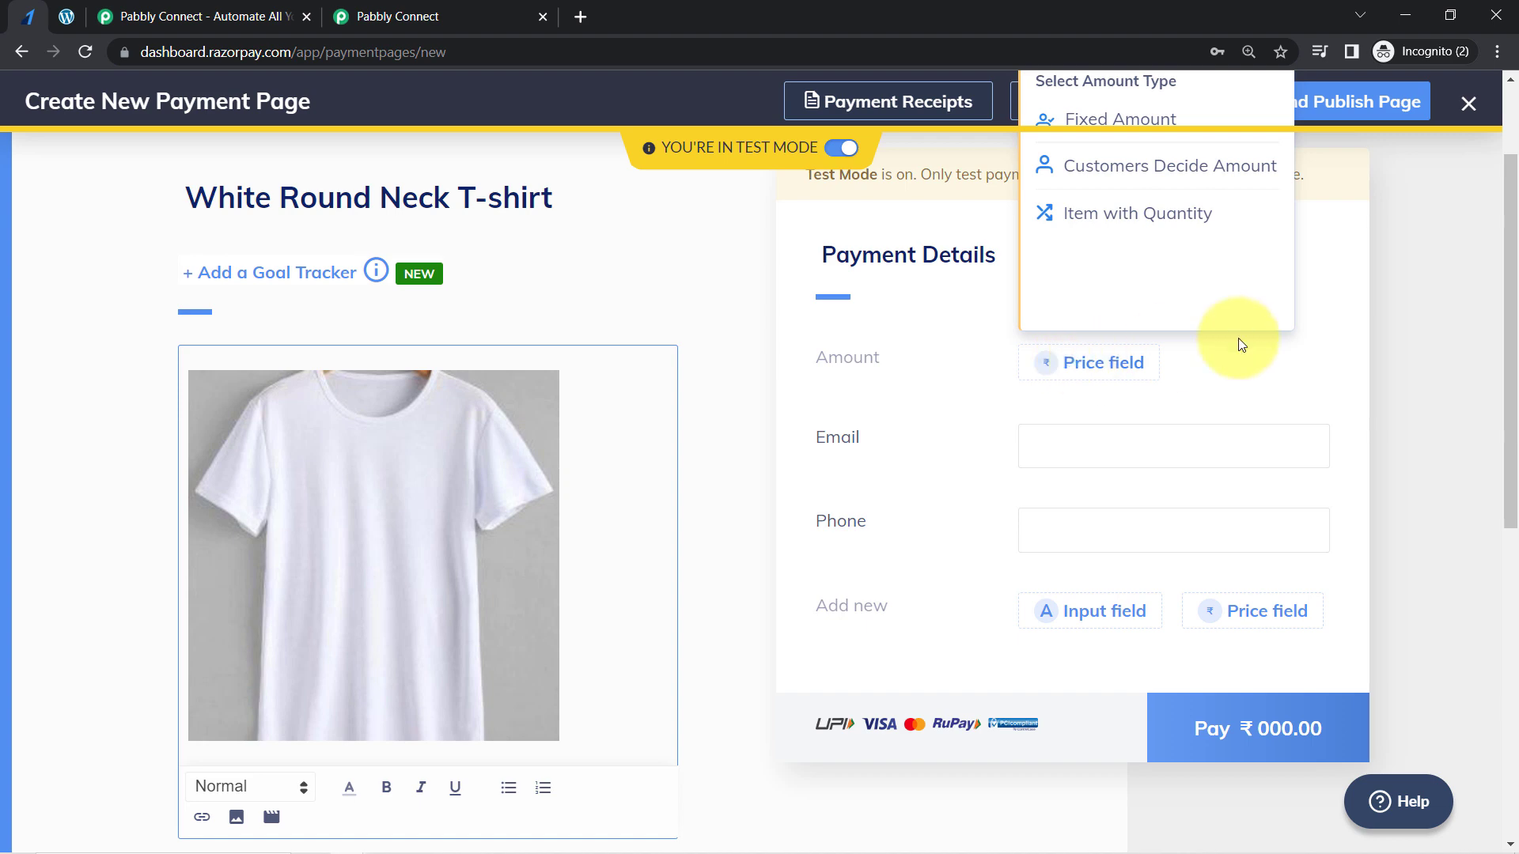
pyautogui.moveTo(1513, 273); pyautogui.dragTo(1512, 216)
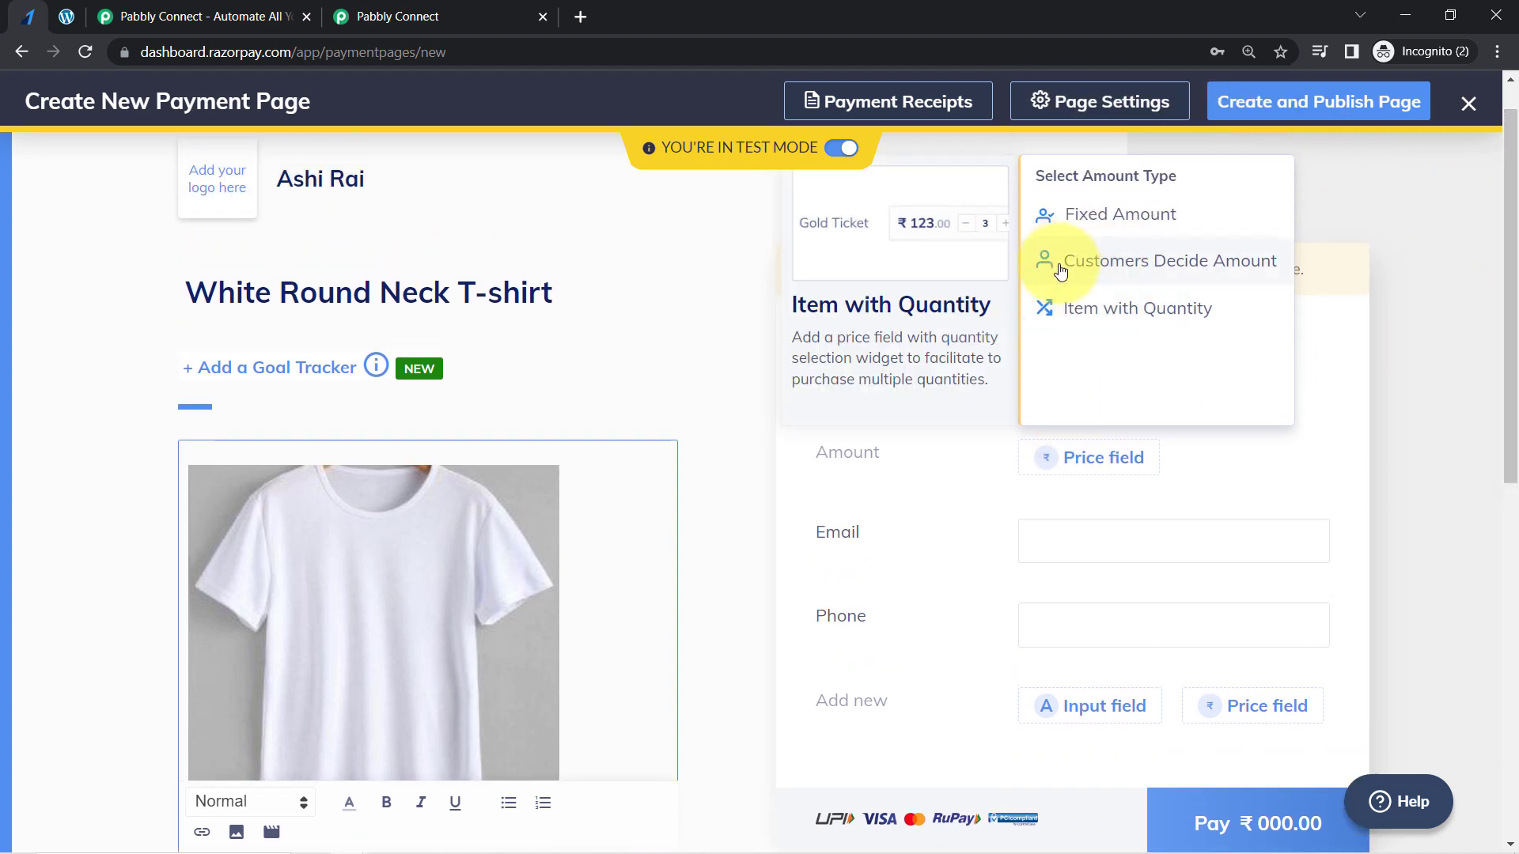
pyautogui.click(1110, 315)
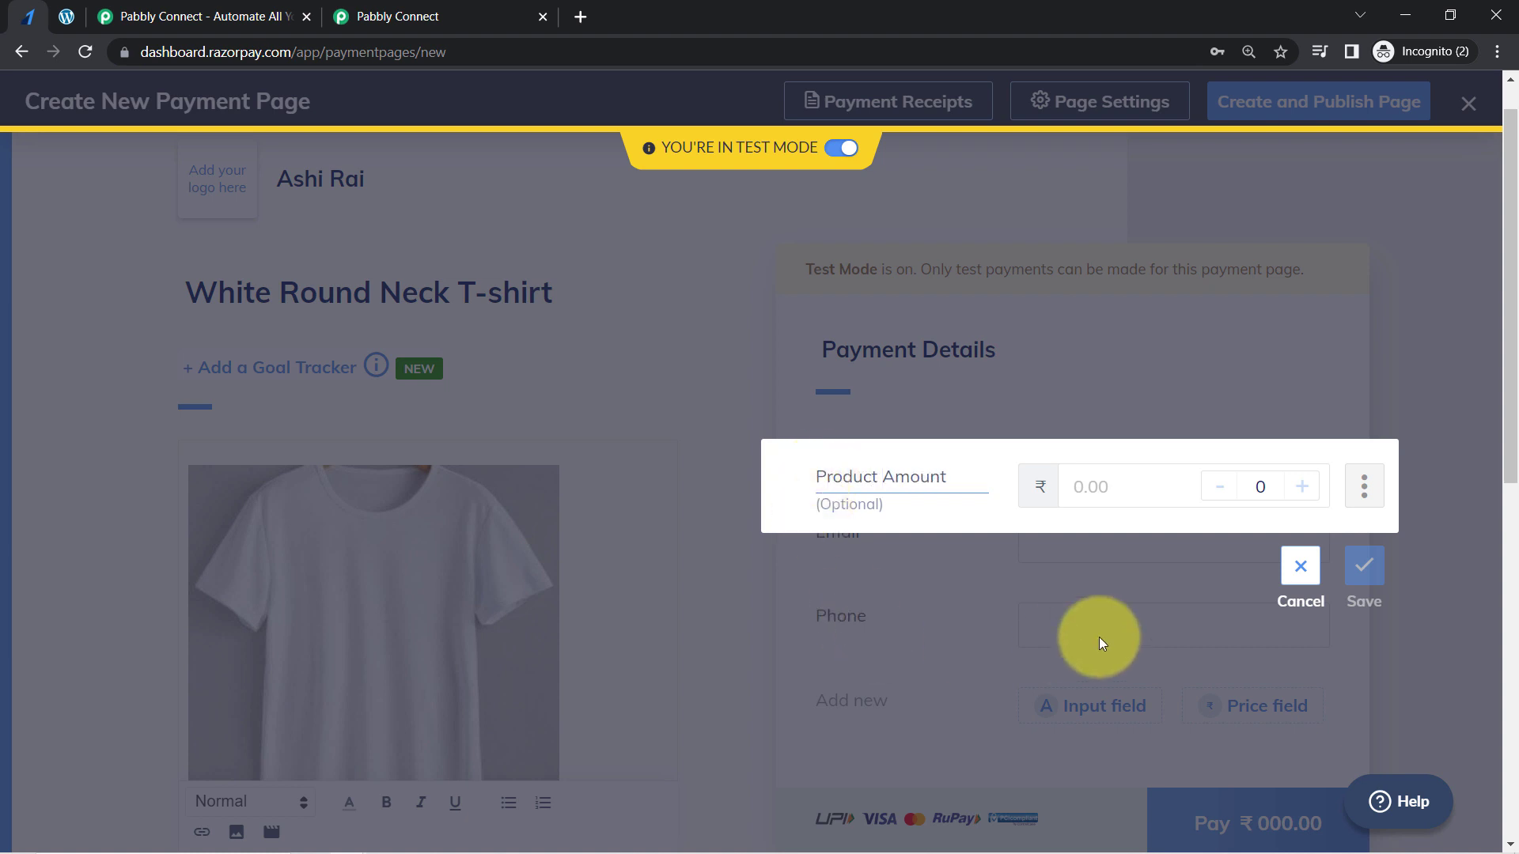
# - Limit Product Amount to a minimum of 1 and maximum of 5 units per order, and save it with a ₹1000 price
pyautogui.click(1362, 501)
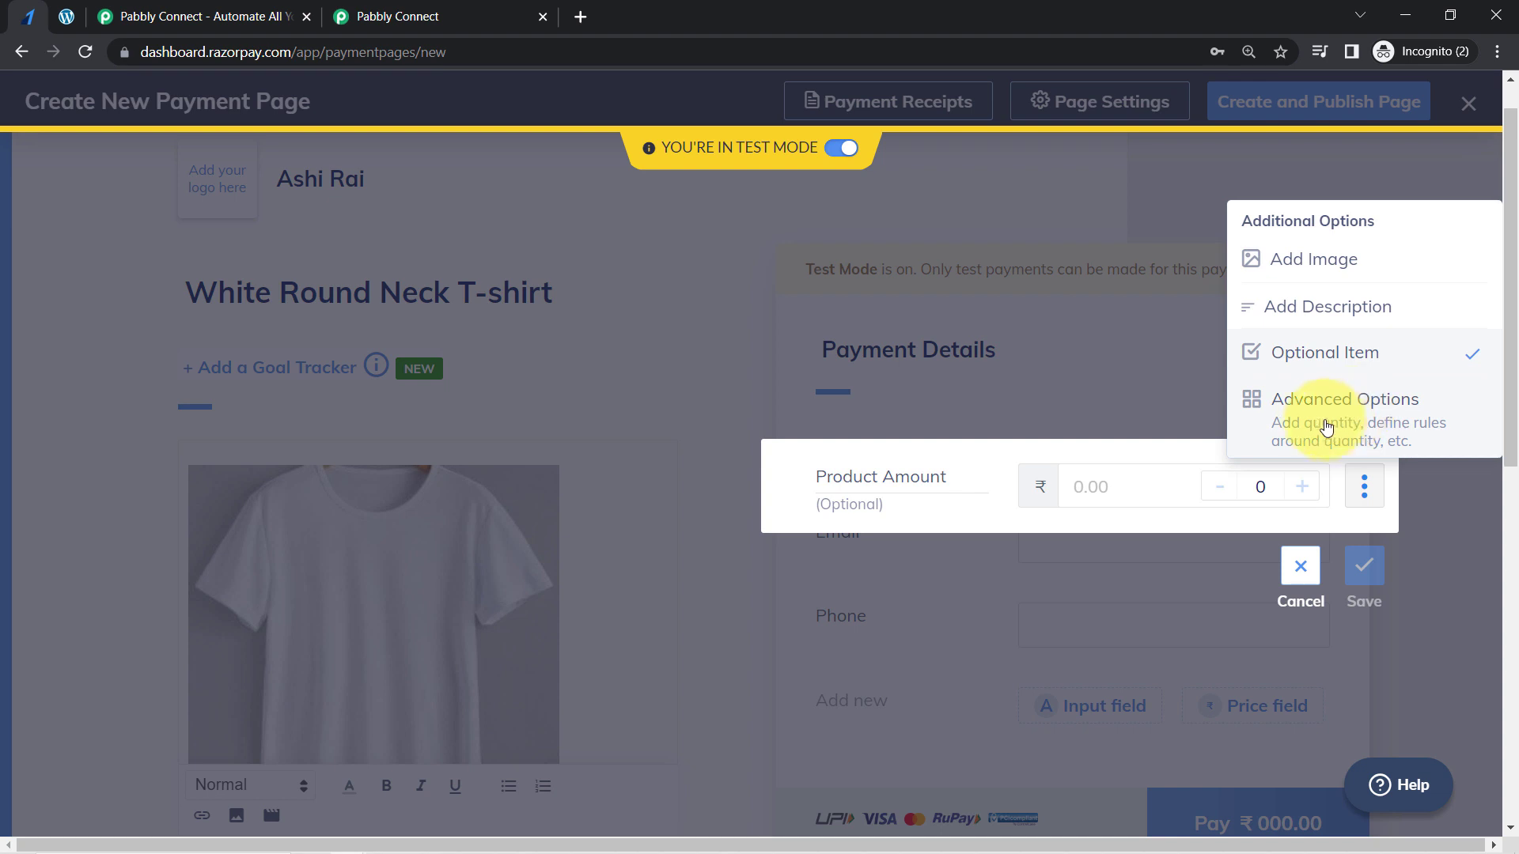
pyautogui.click(1358, 427)
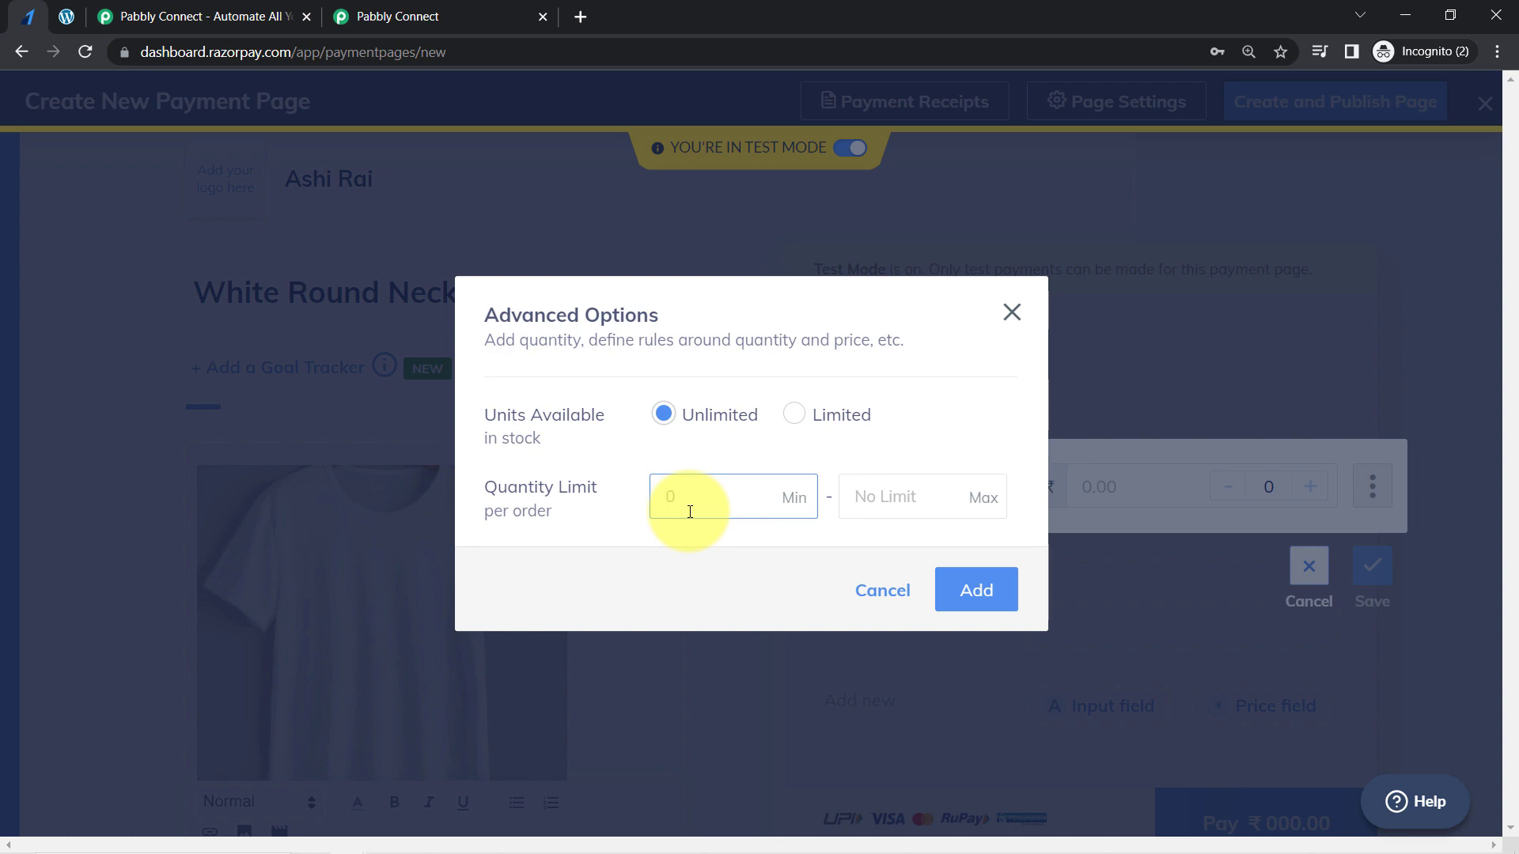
pyautogui.write('1')
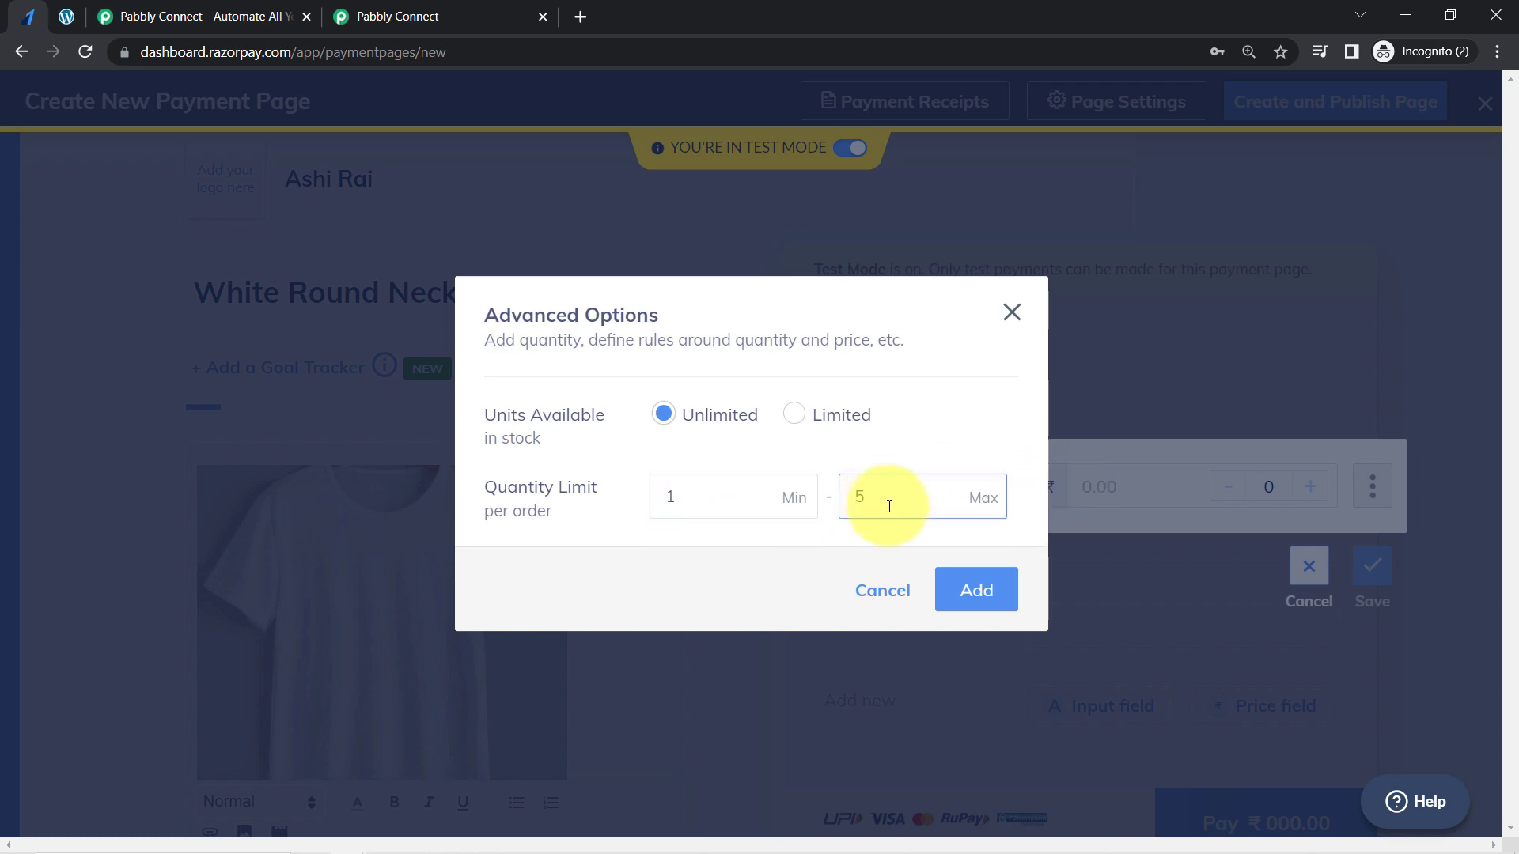
pyautogui.write('5')
pyautogui.click(960, 595)
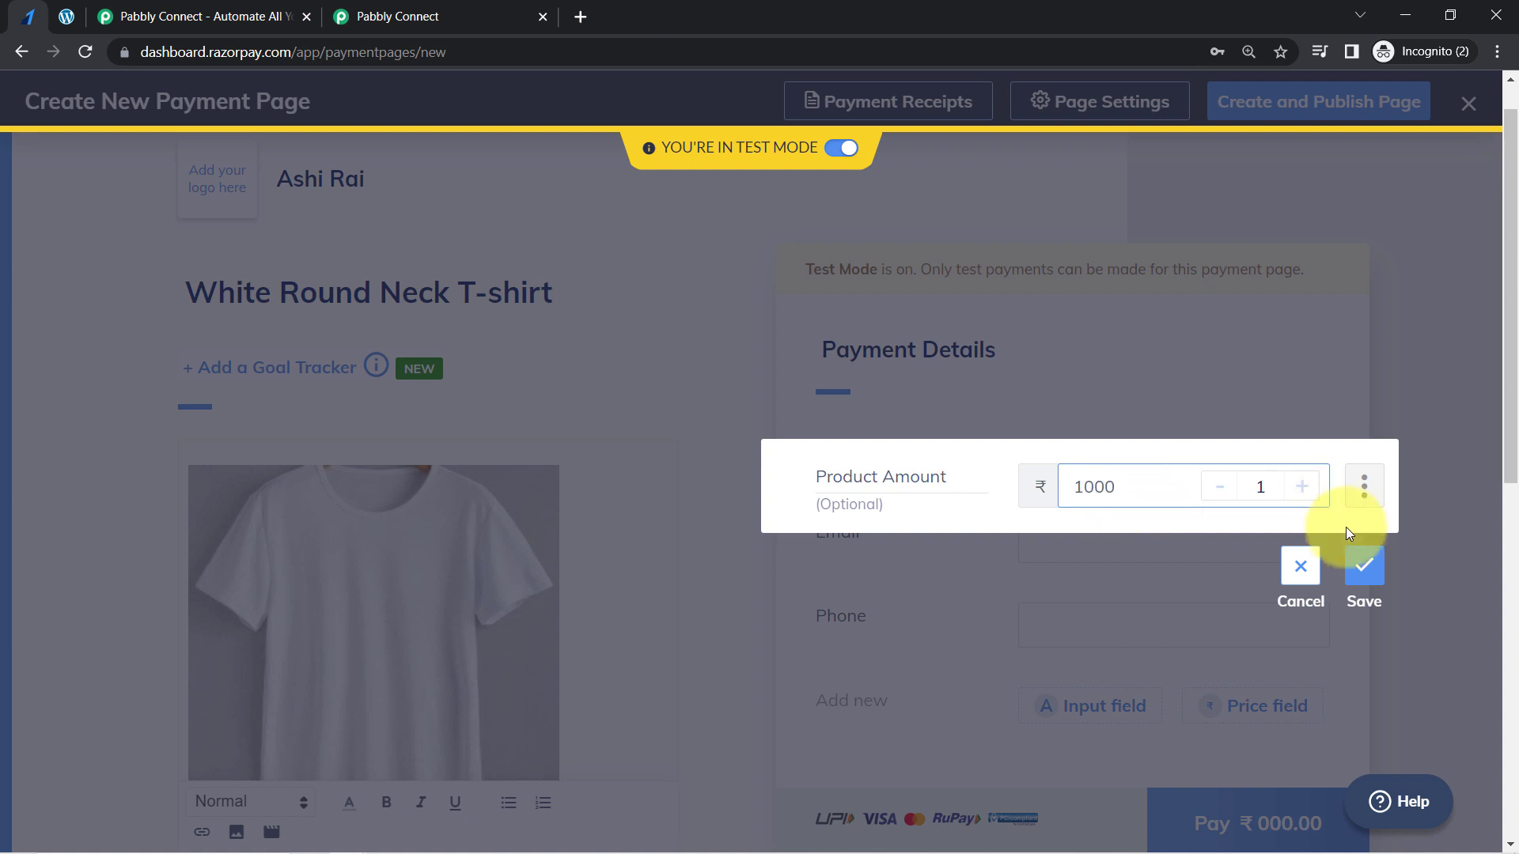
pyautogui.click(1362, 566)
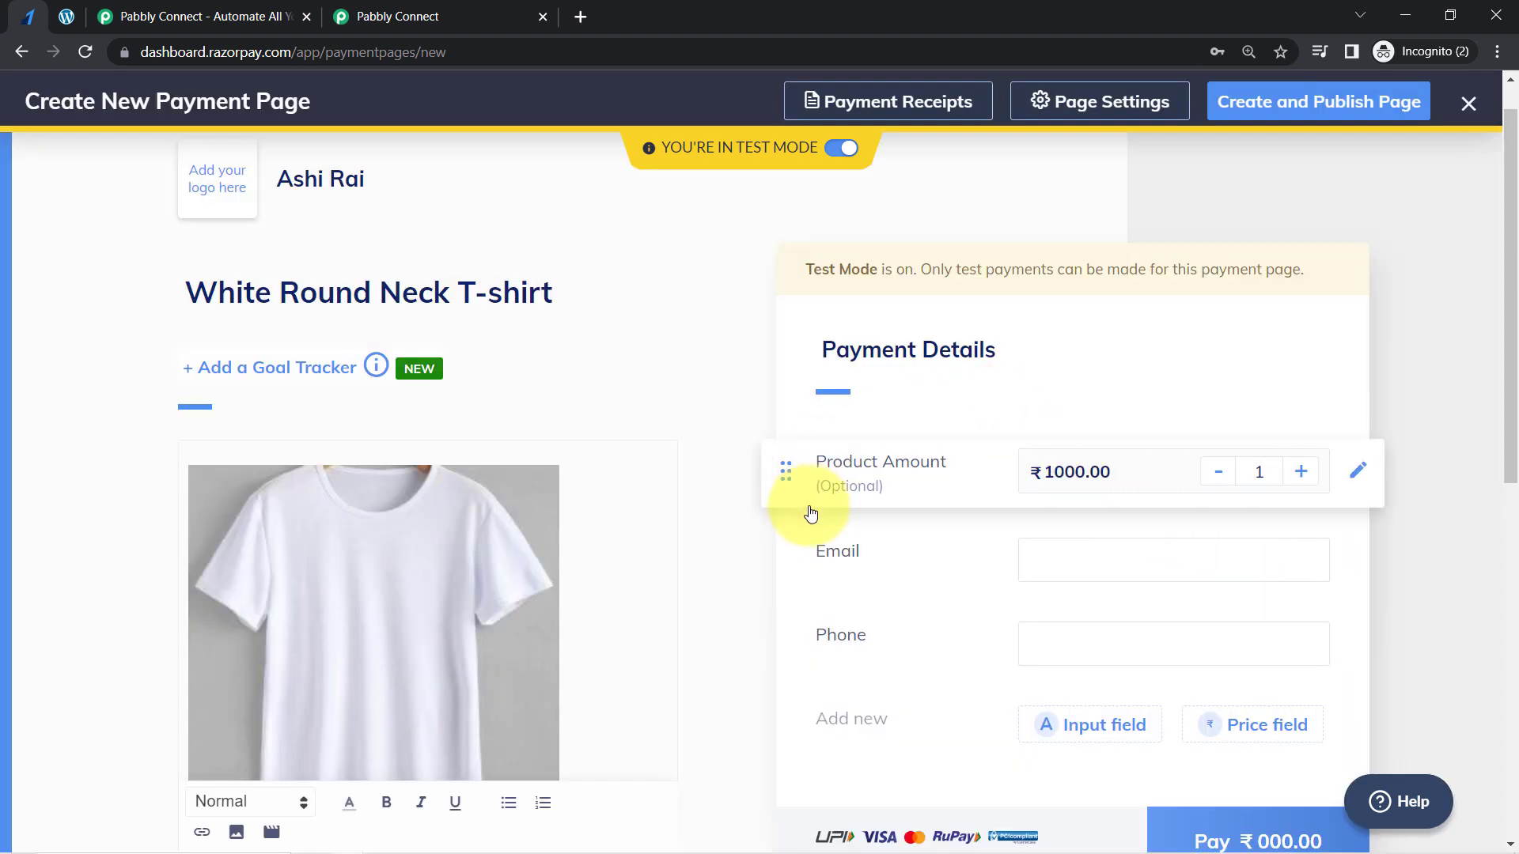
# - Add a Single Line Text input field labelled First Name to the payment details and save it
pyautogui.moveTo(1512, 294); pyautogui.dragTo(1511, 377)
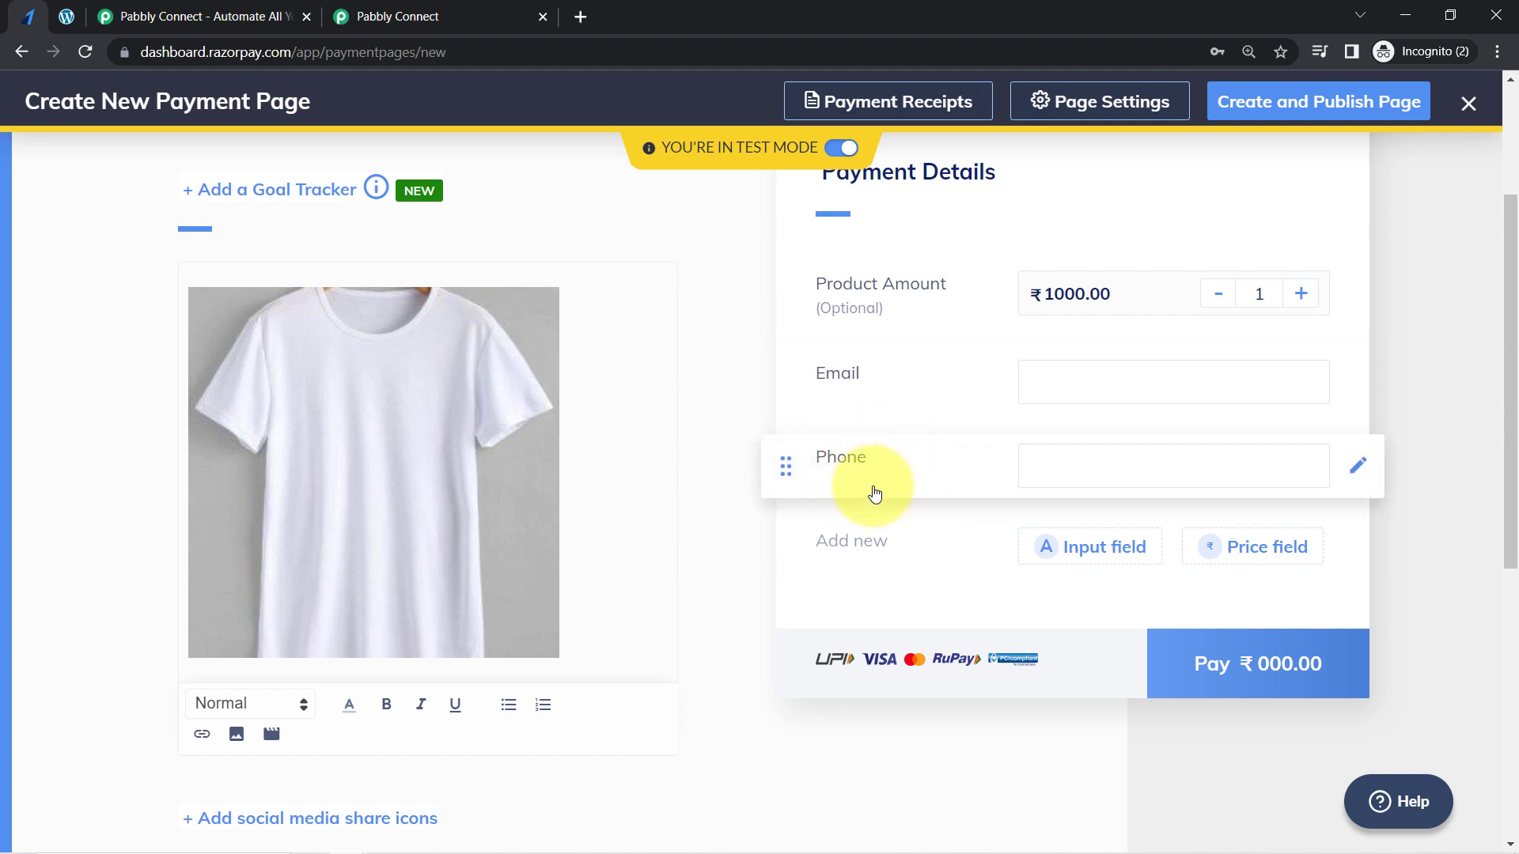
pyautogui.click(1072, 548)
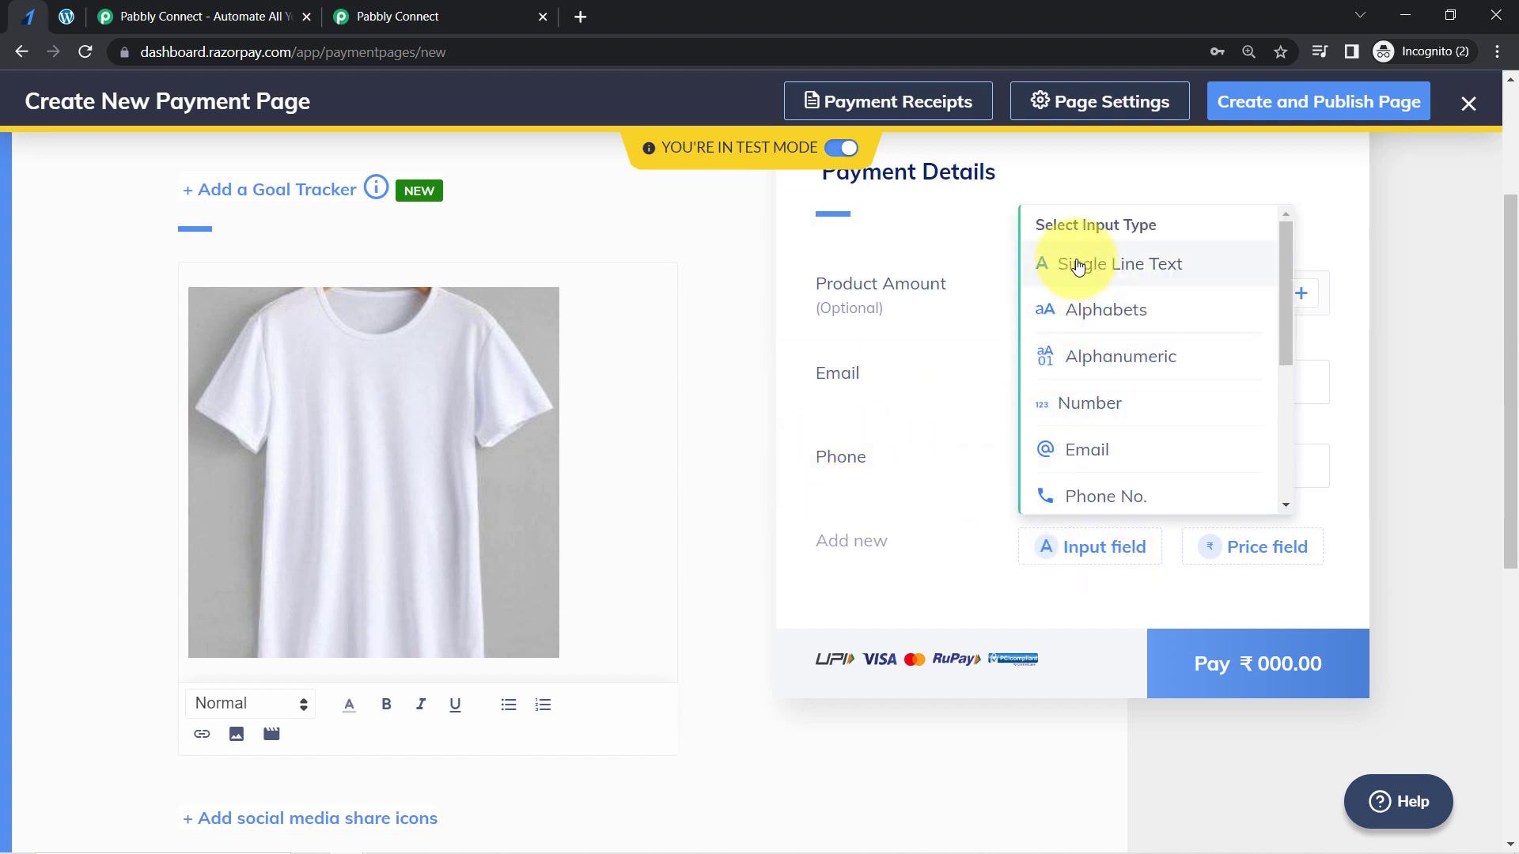
pyautogui.click(1077, 266)
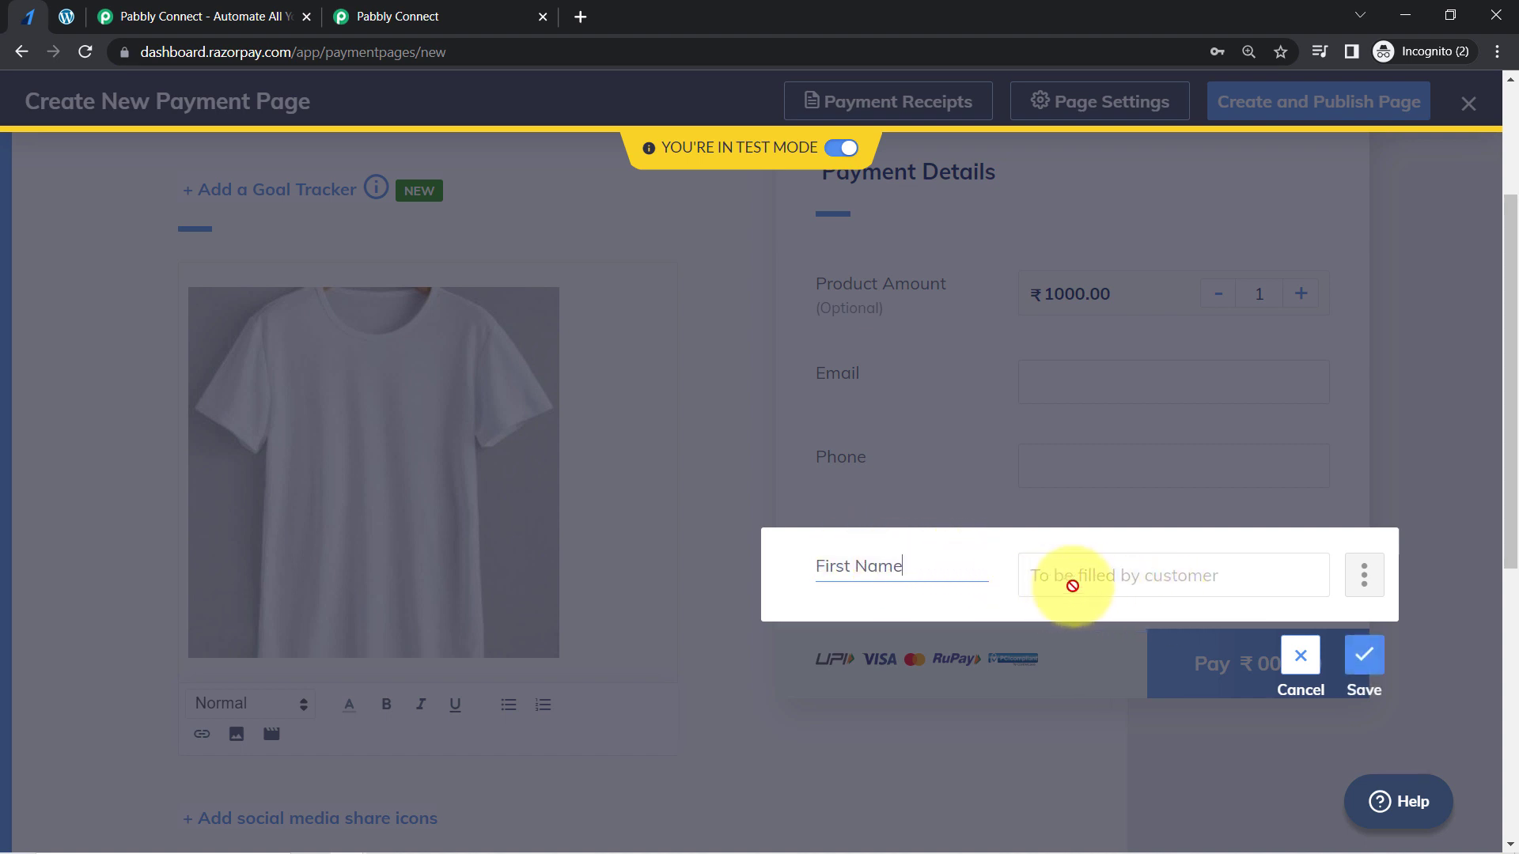
pyautogui.click(1363, 653)
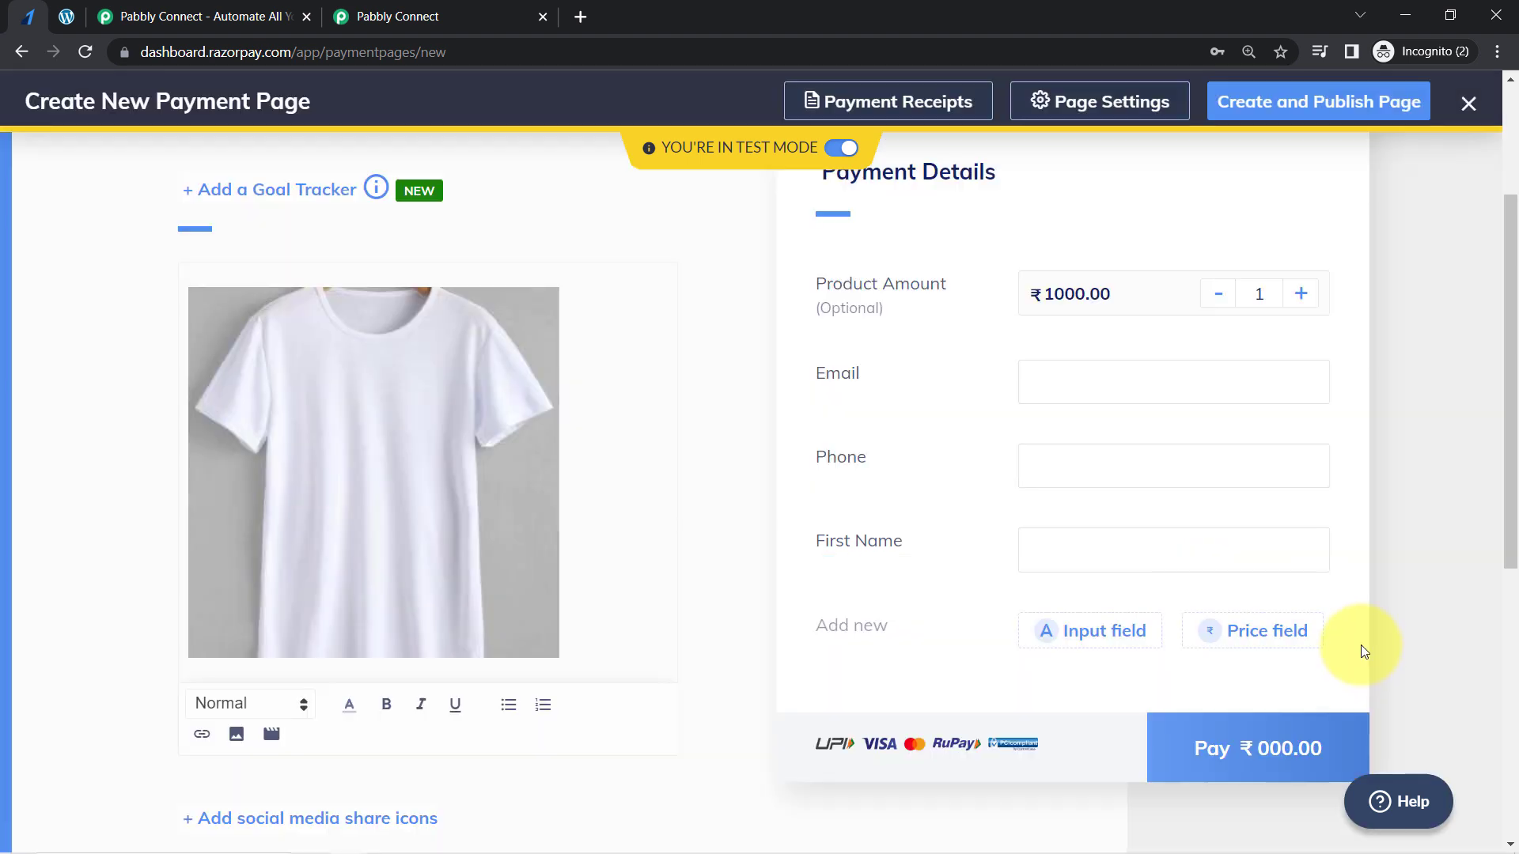
# - Add Single Line Text input fields labelled Last Name, Apartment, City, State, Country and Price to the payment details
pyautogui.moveTo(1508, 509); pyautogui.dragTo(1508, 615)
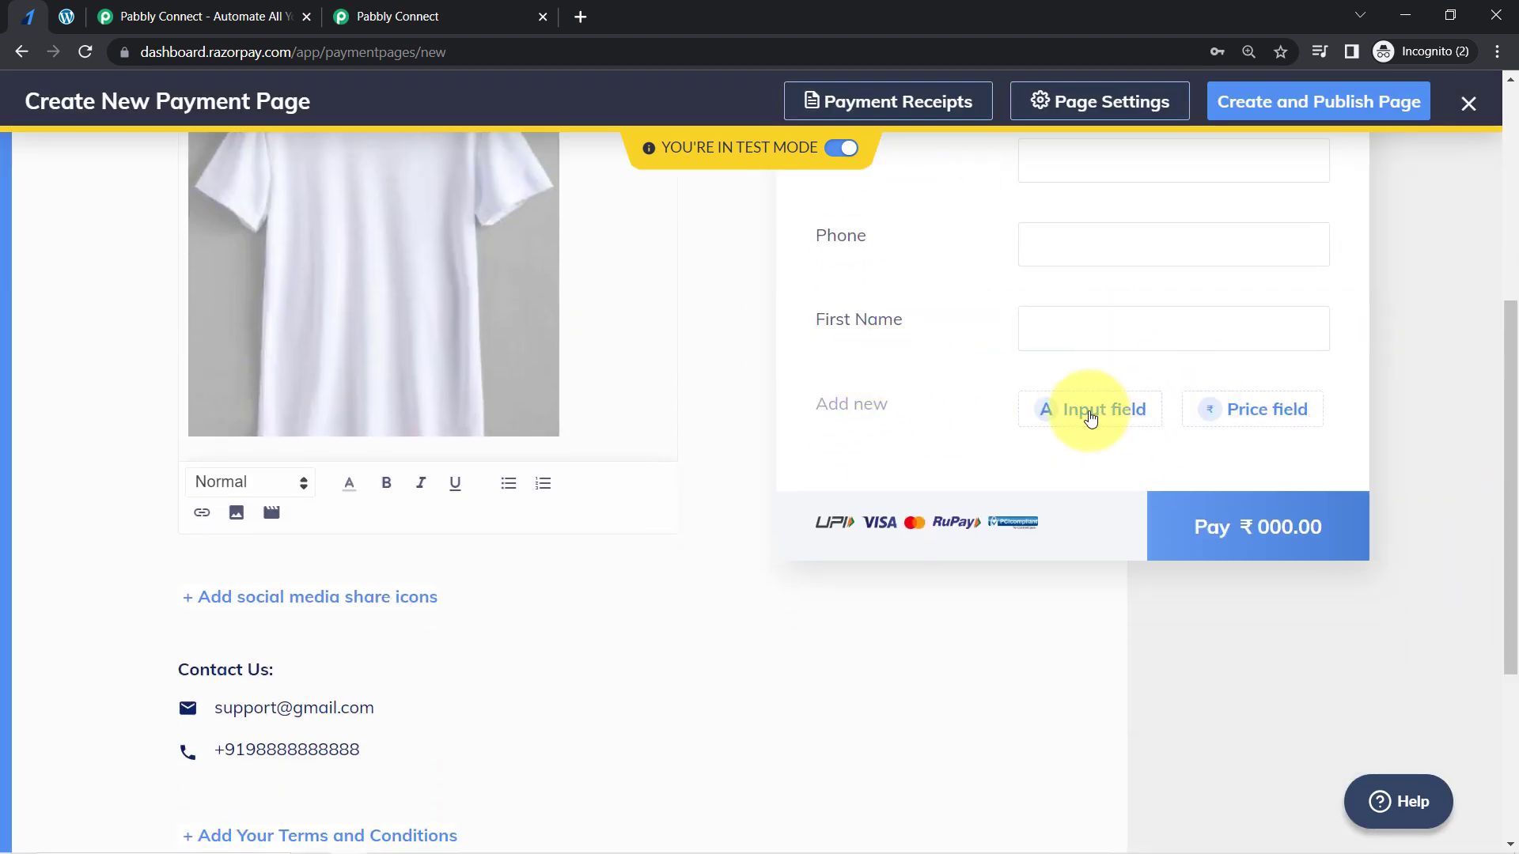
pyautogui.click(1090, 417)
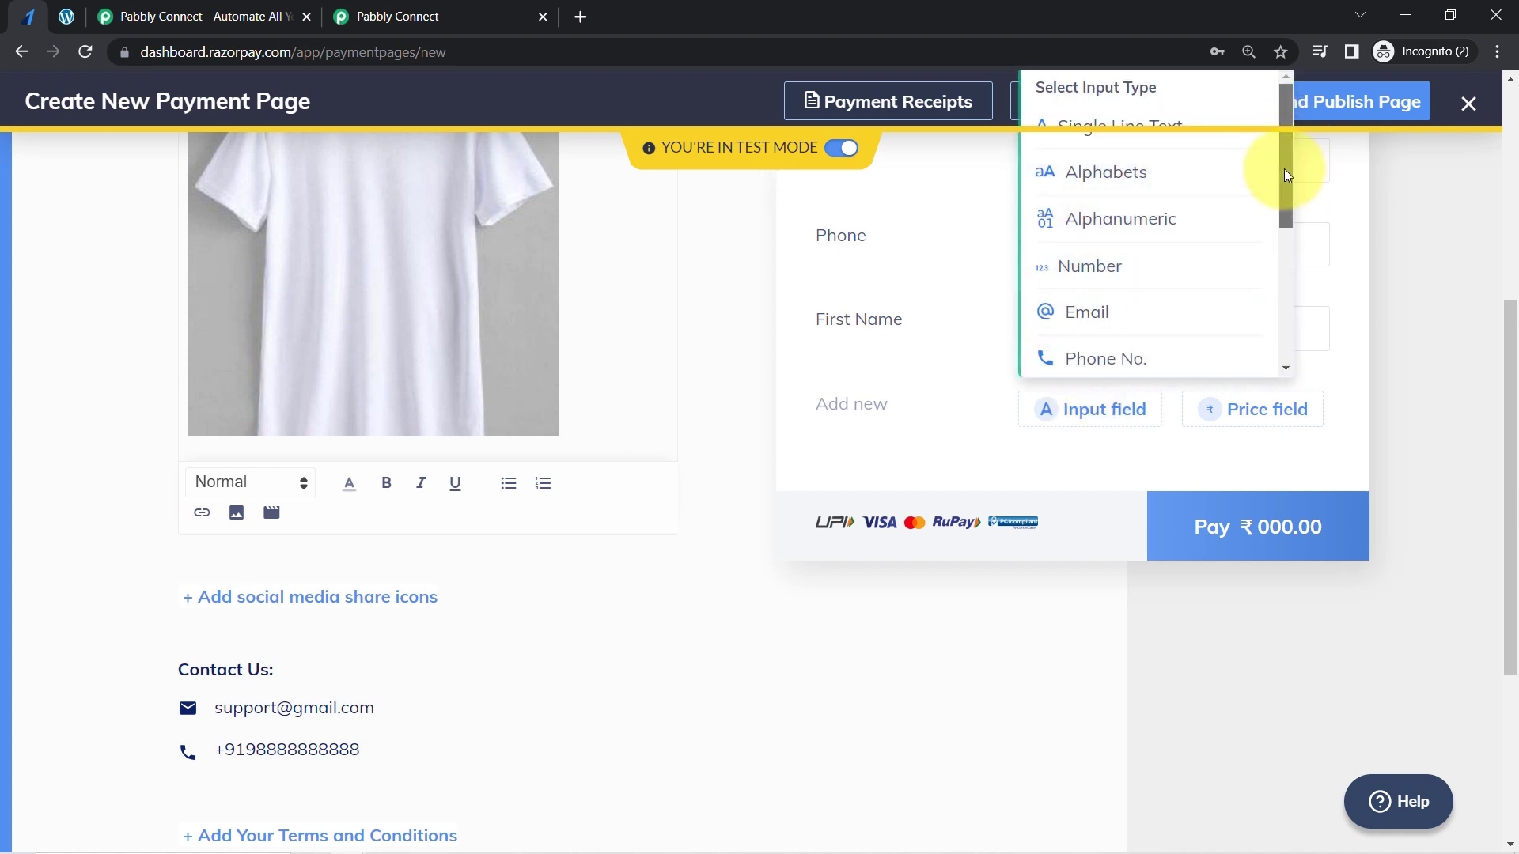
pyautogui.moveTo(1507, 329); pyautogui.dragTo(1507, 295)
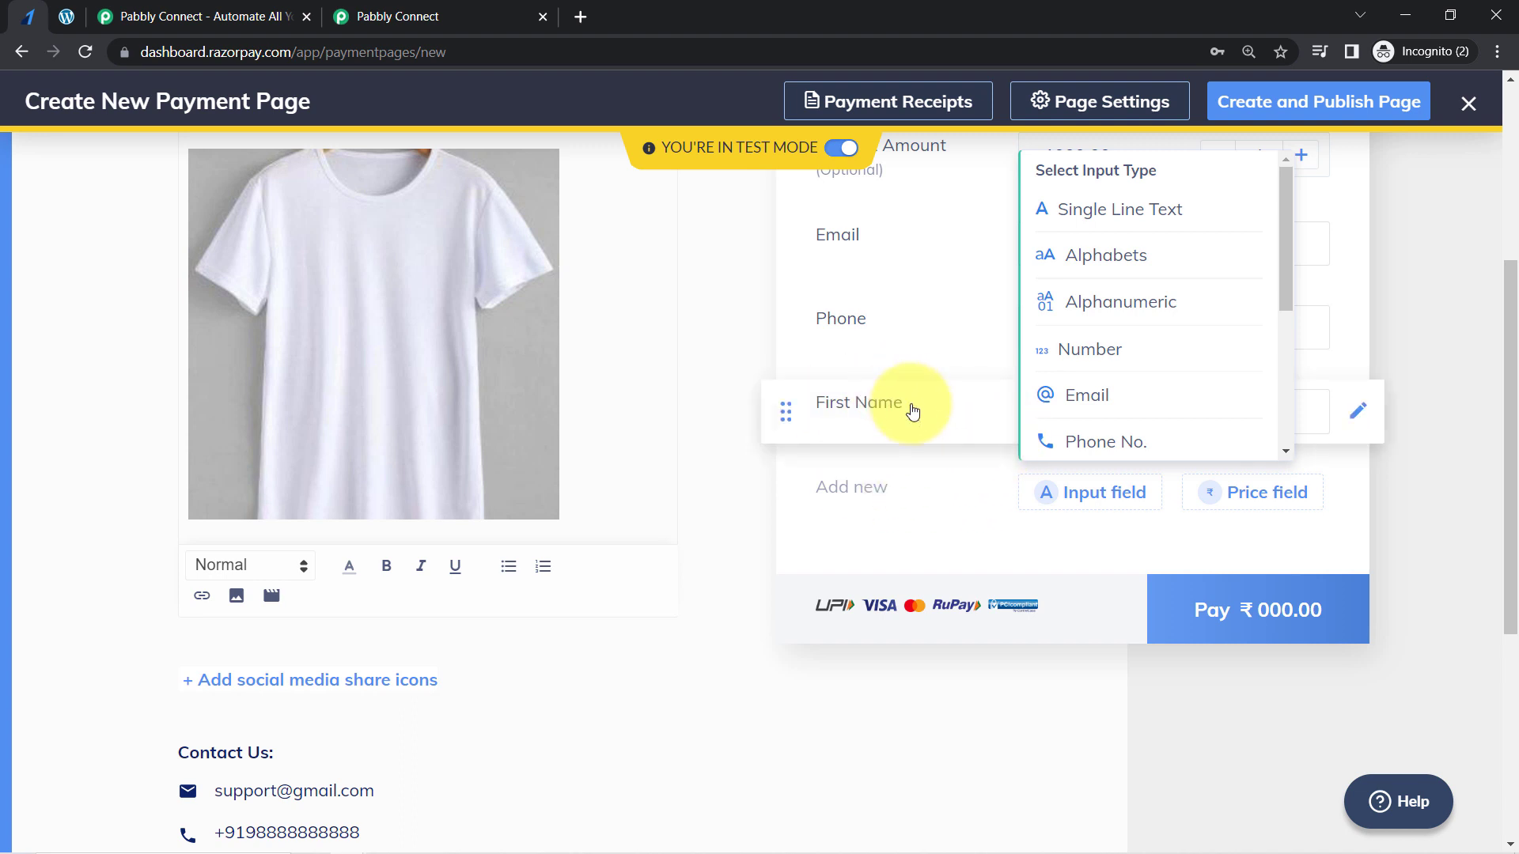
pyautogui.click(1099, 215)
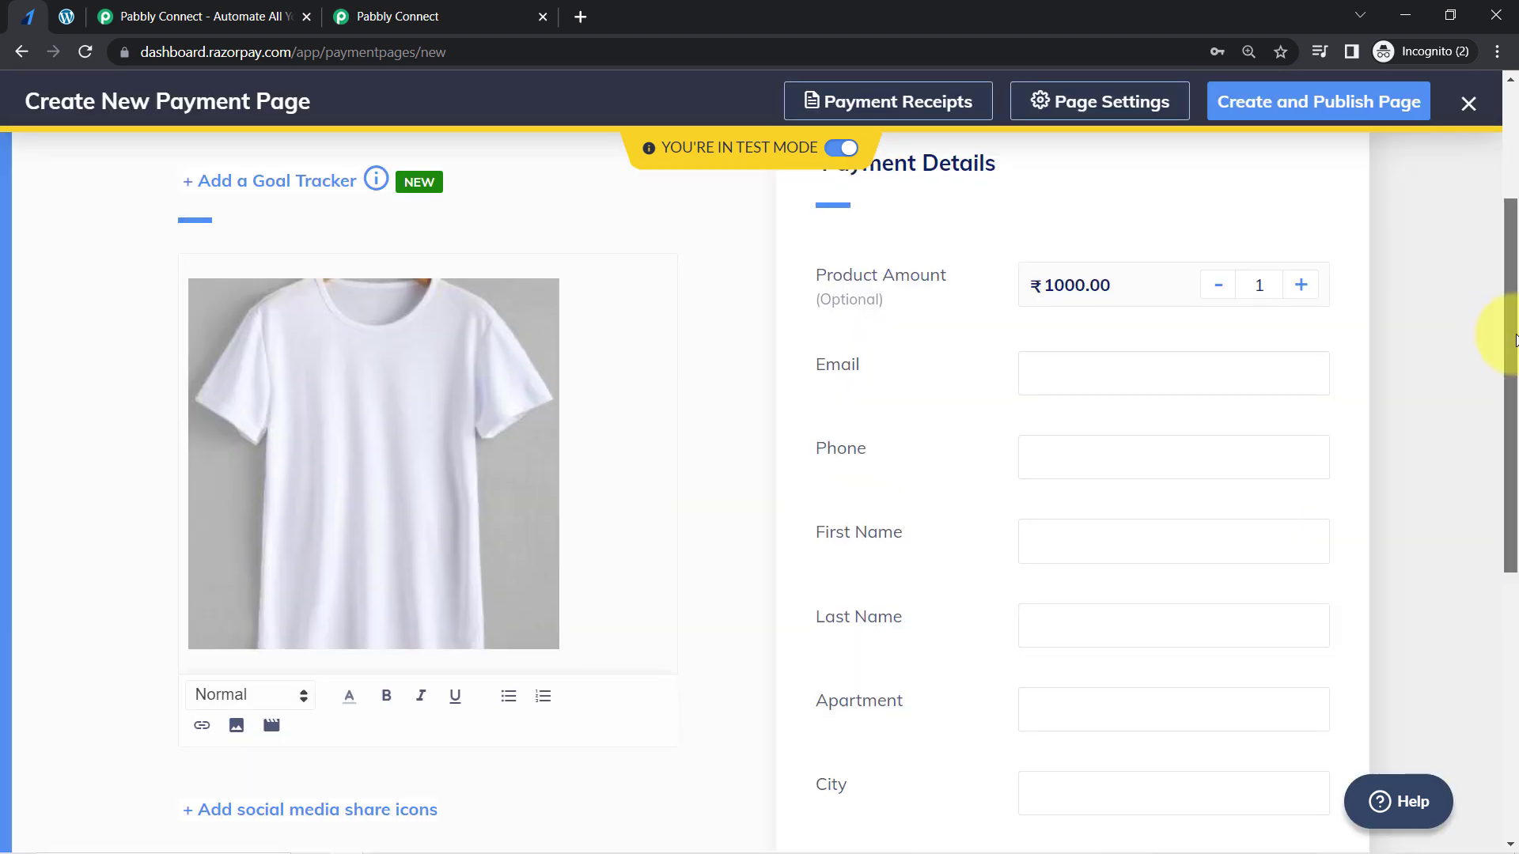
pyautogui.moveTo(1513, 340); pyautogui.dragTo(1502, 437)
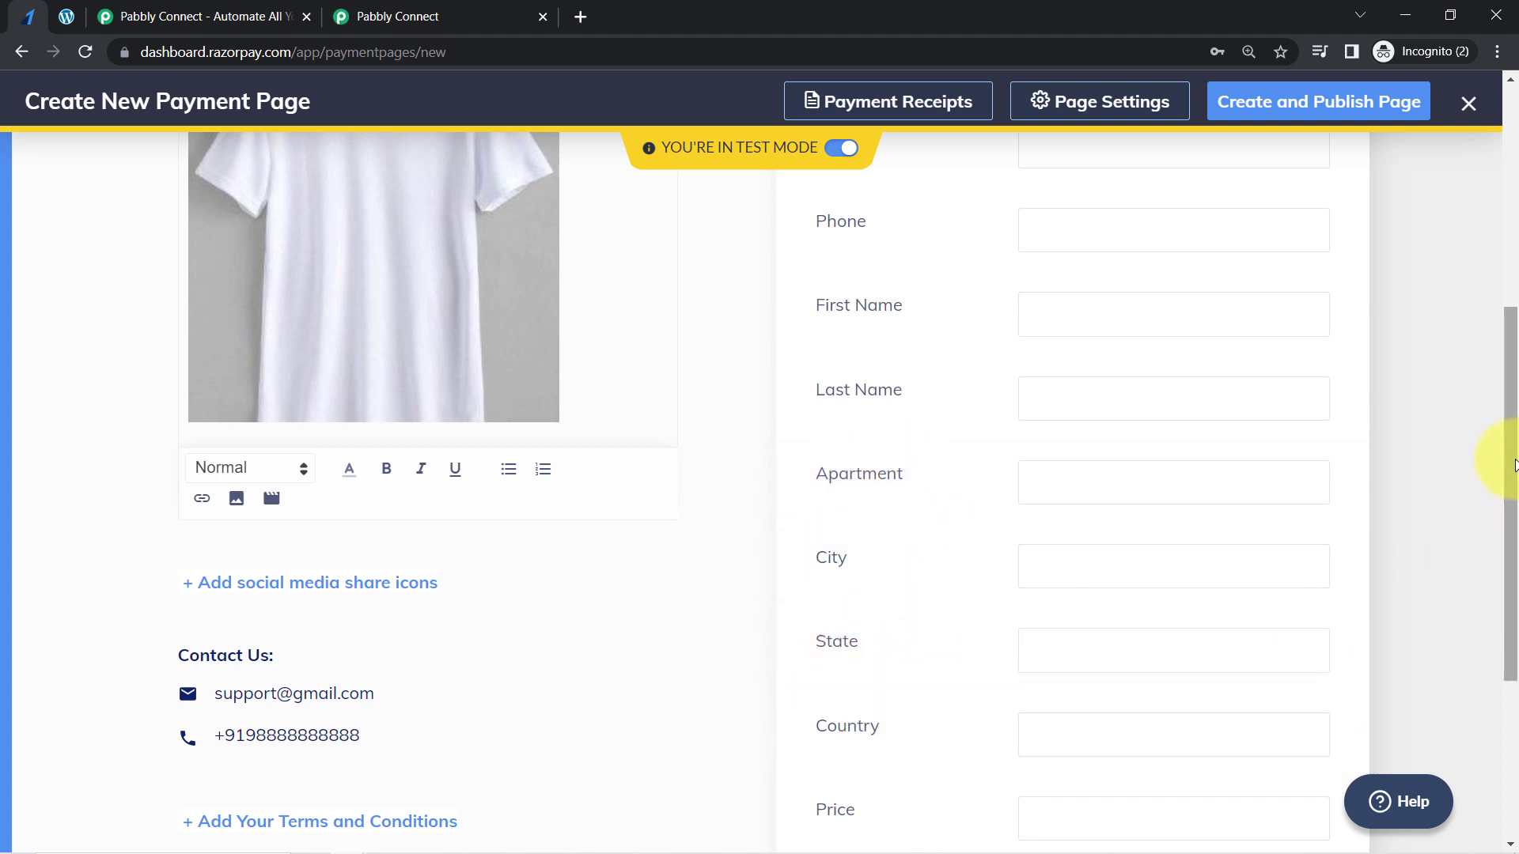
# - Add a Dropdown input field labelled Product Name below the Price field
pyautogui.moveTo(1513, 453); pyautogui.dragTo(1412, 590)
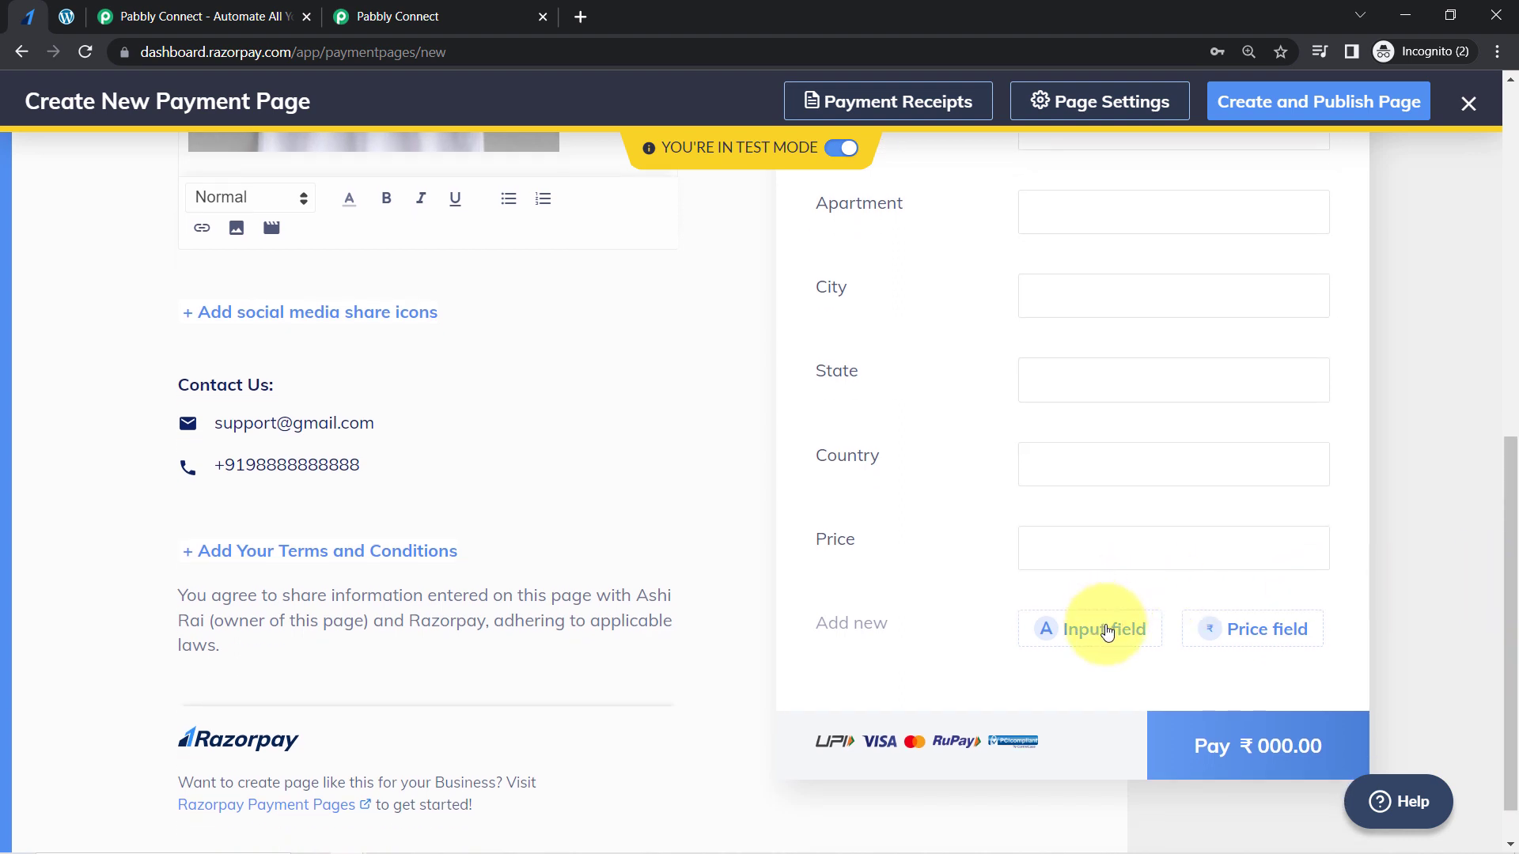
pyautogui.click(1106, 630)
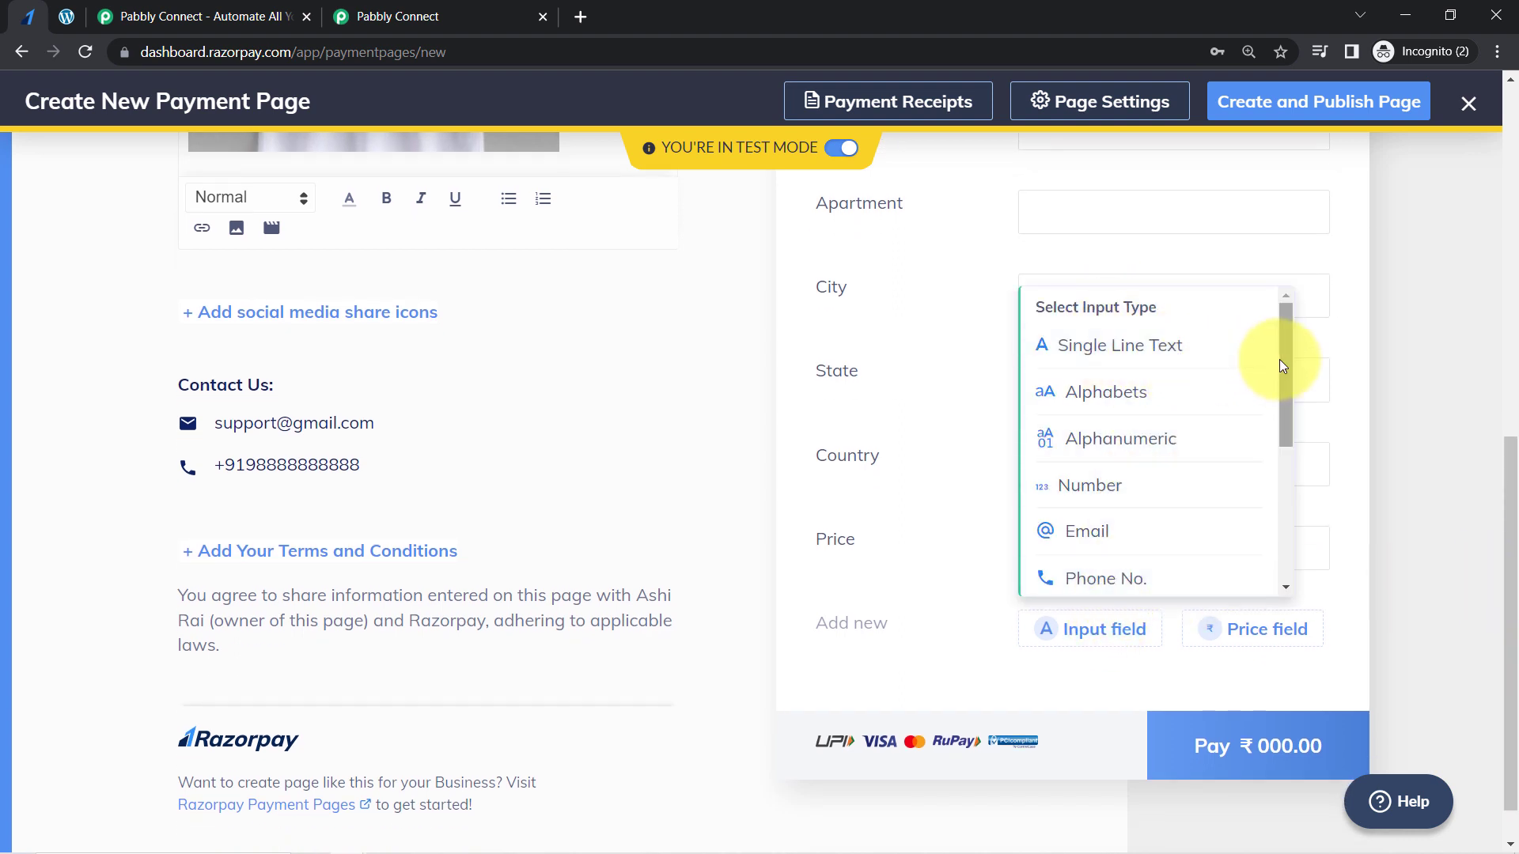
pyautogui.moveTo(1289, 365); pyautogui.dragTo(1282, 531)
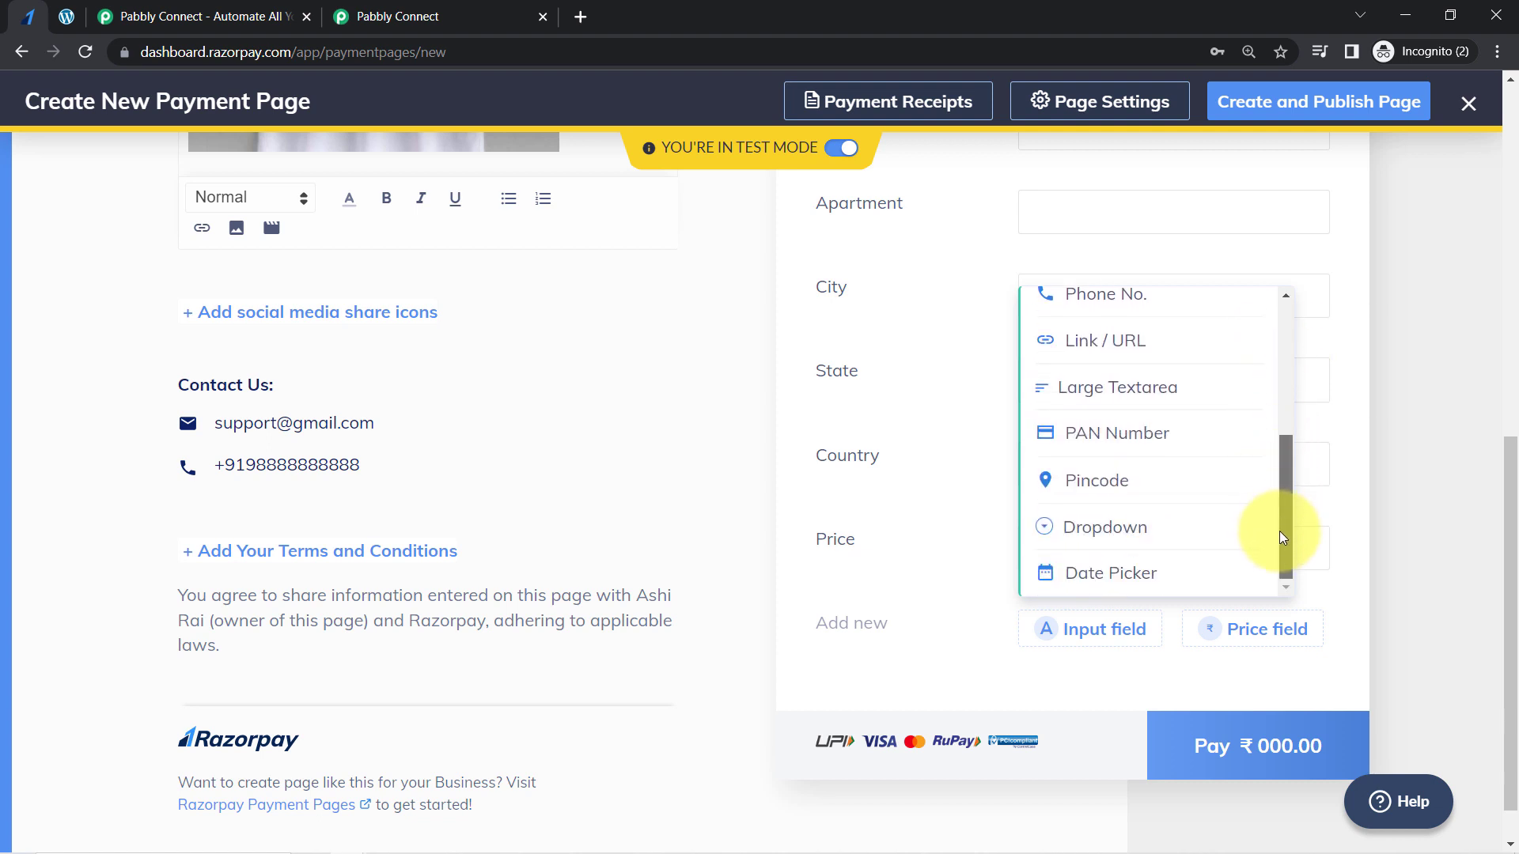
pyautogui.click(1157, 535)
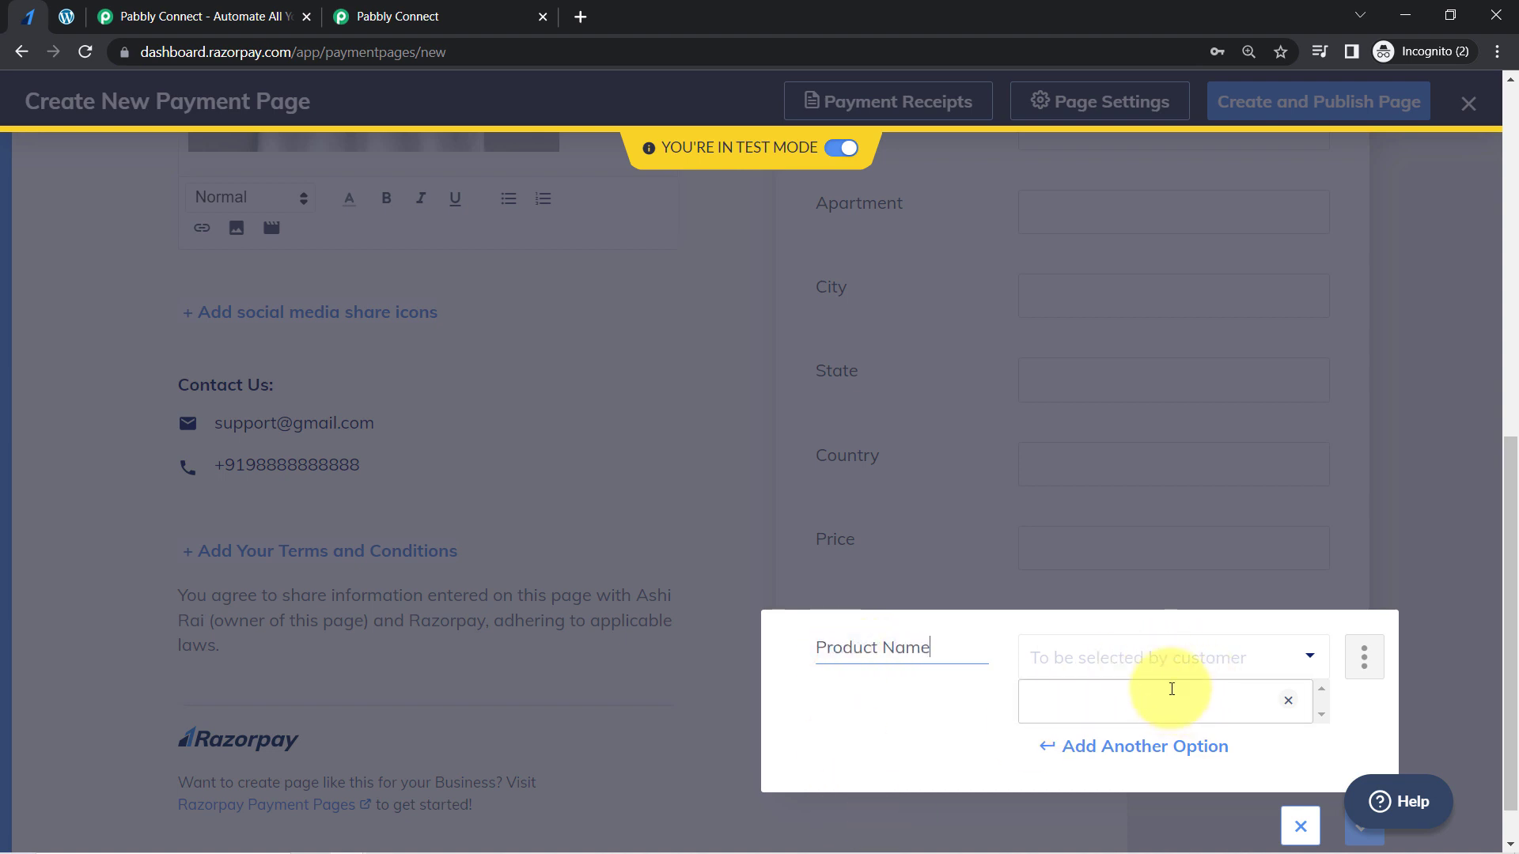
# - Enter the WooCommerce product name White Round Neck T-shirt as the Product Name dropdown's option and save the field
pyautogui.click(1125, 704)
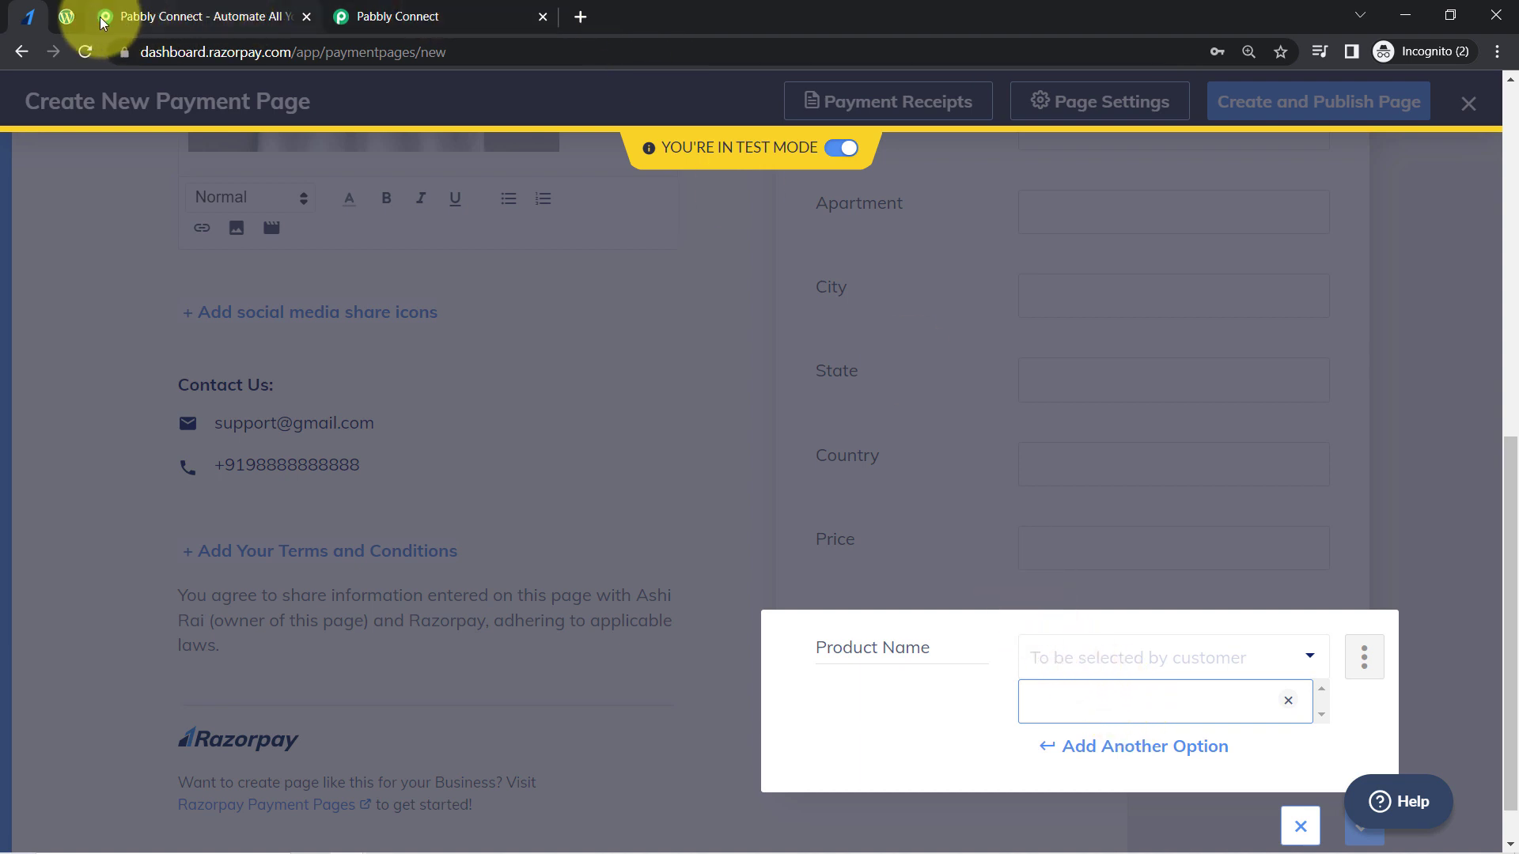
pyautogui.click(66, 16)
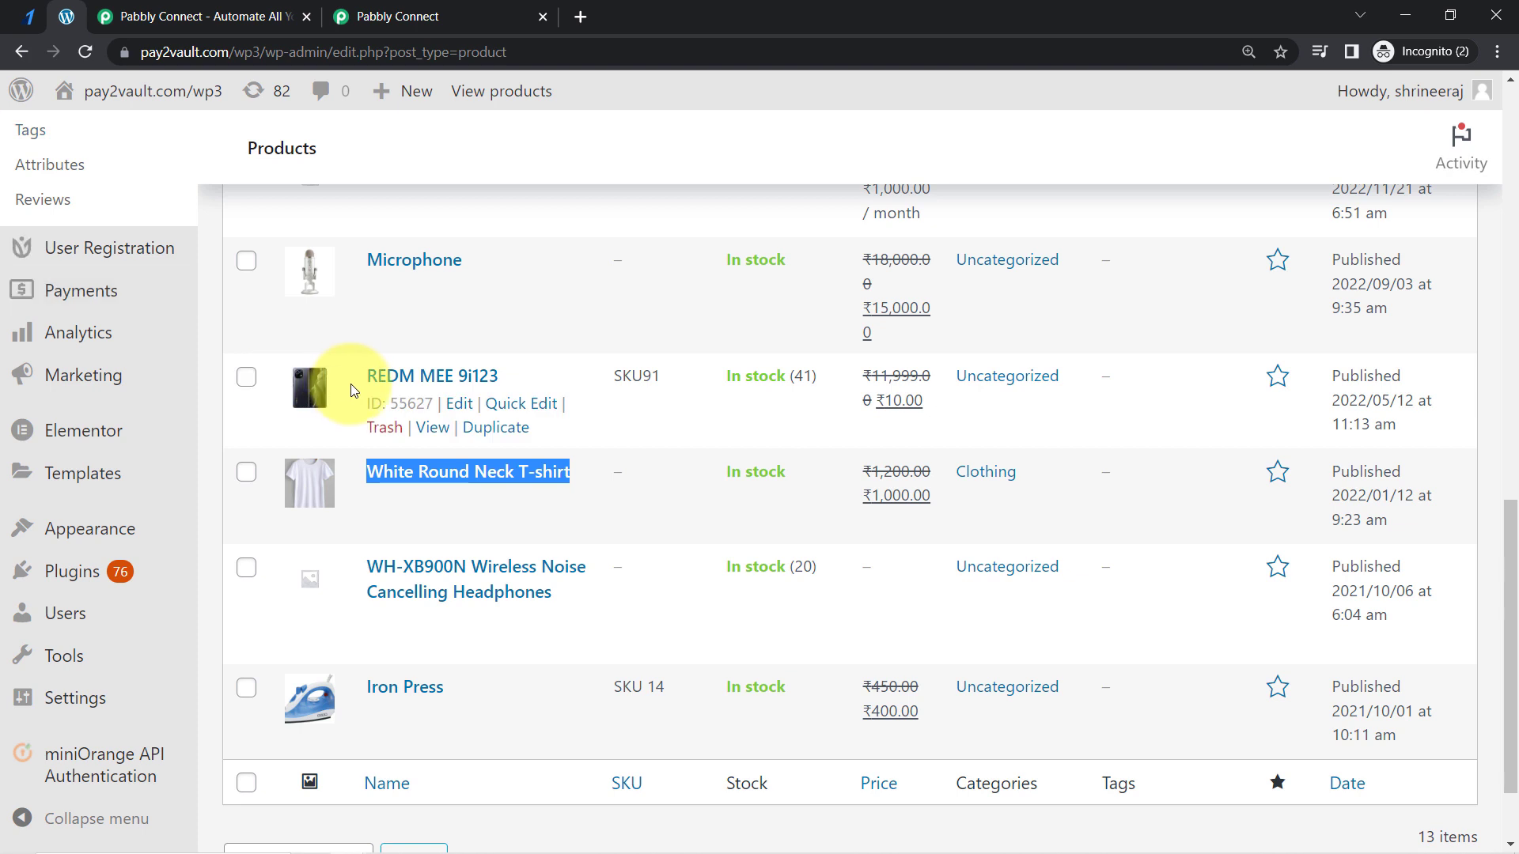
pyautogui.click(40, 14)
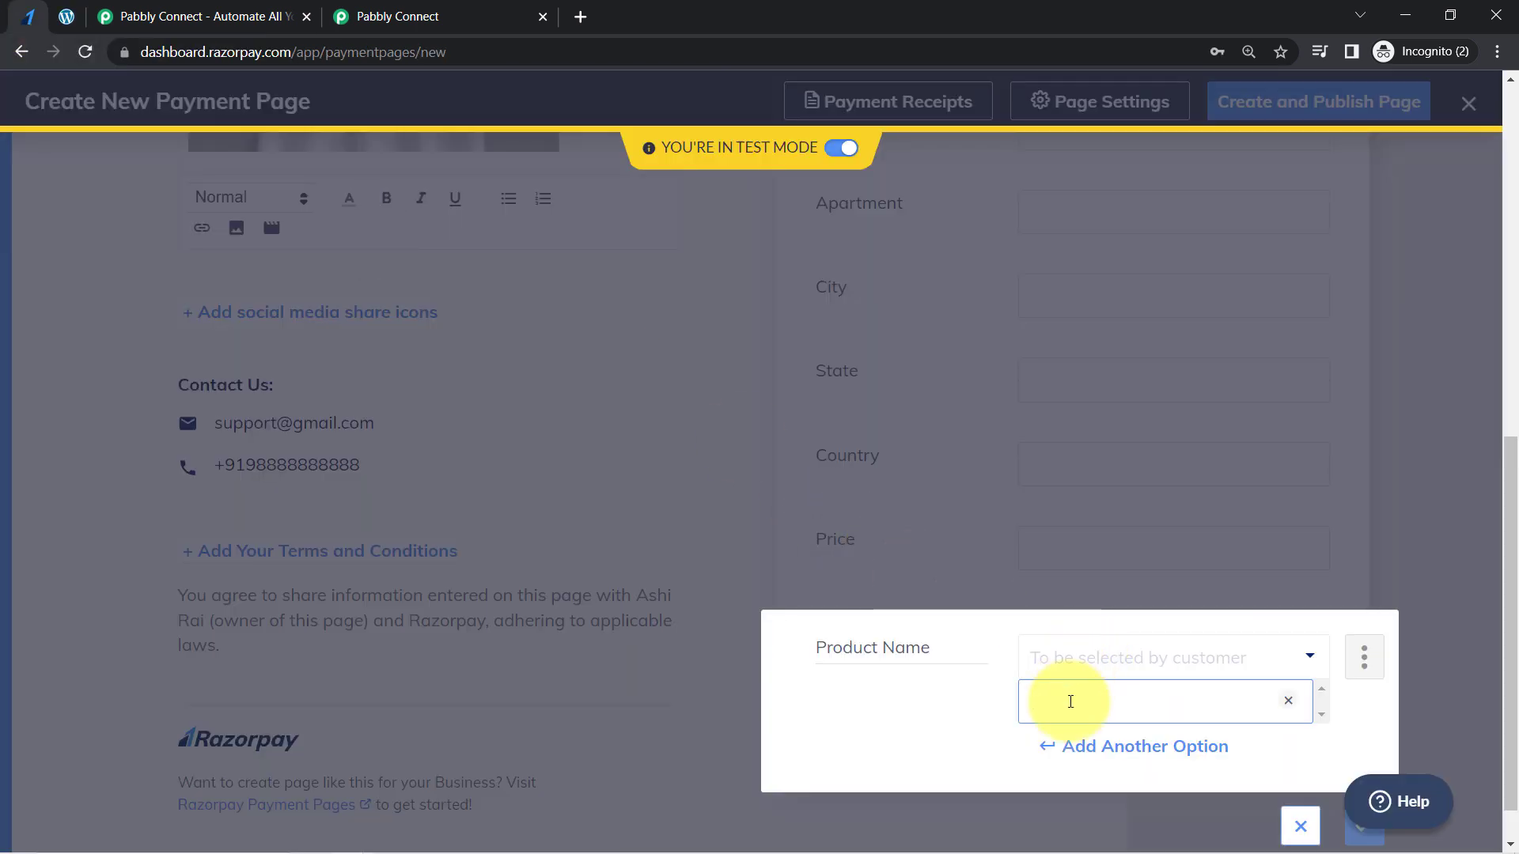
pyautogui.write('White Round Neck T-shirt')
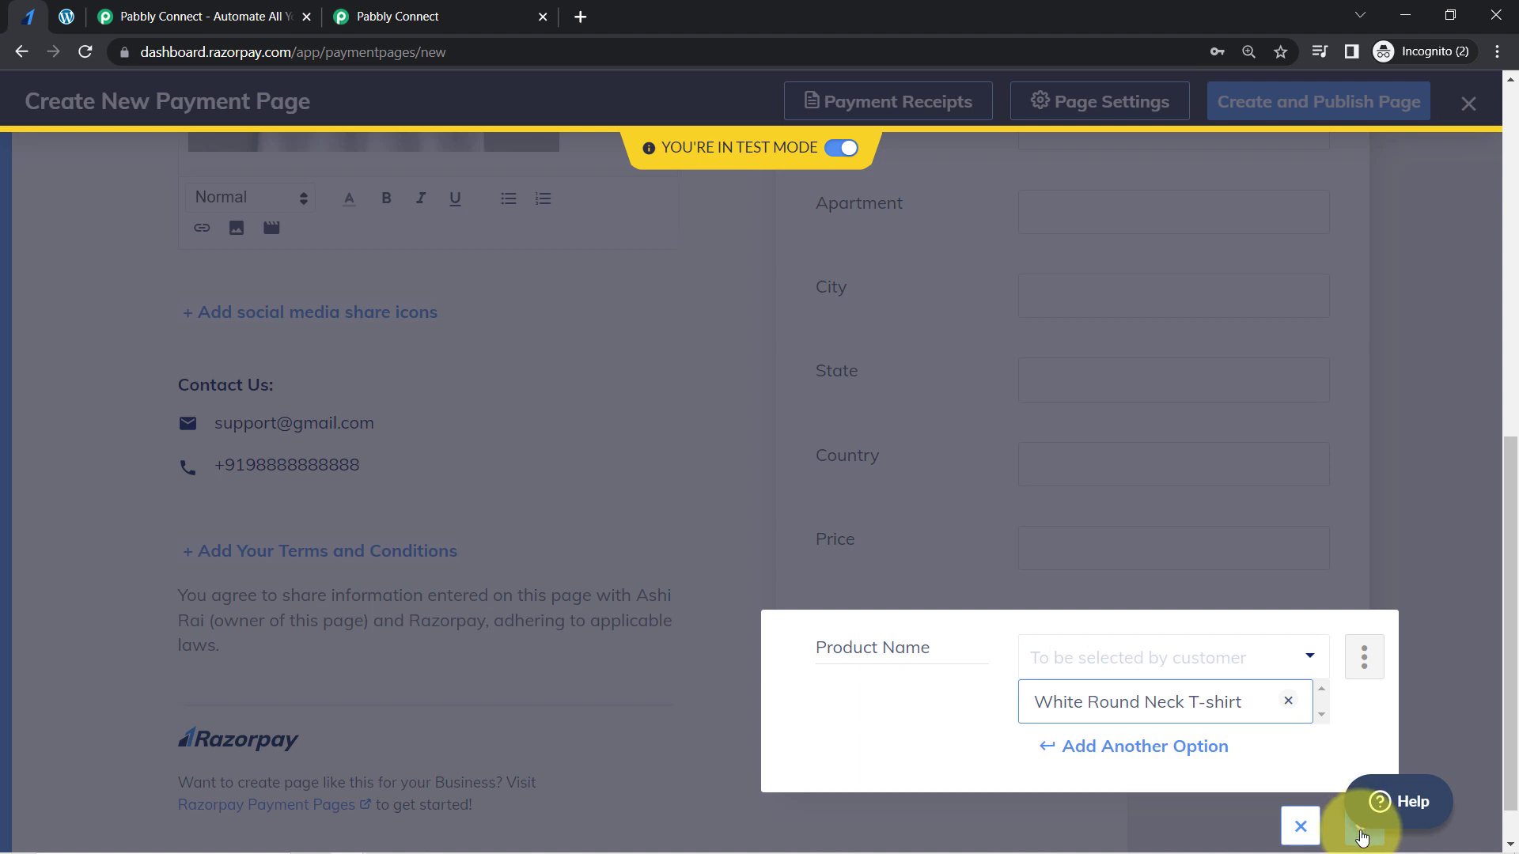
pyautogui.click(1361, 832)
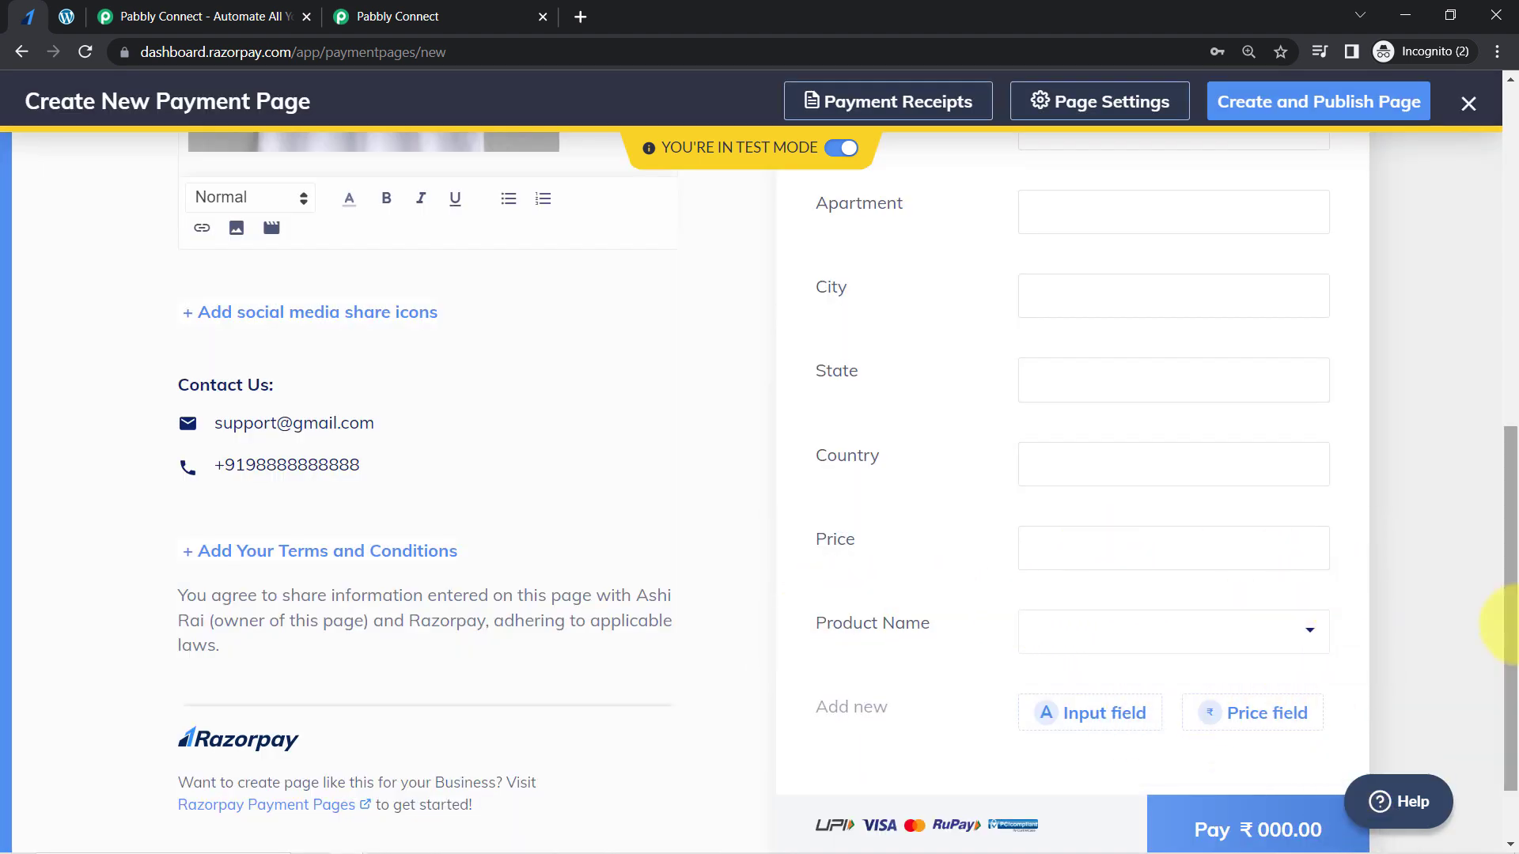
# - Move the Product Name field to the top of the payment details, above Product Amount
pyautogui.moveTo(1515, 619); pyautogui.dragTo(1514, 598)
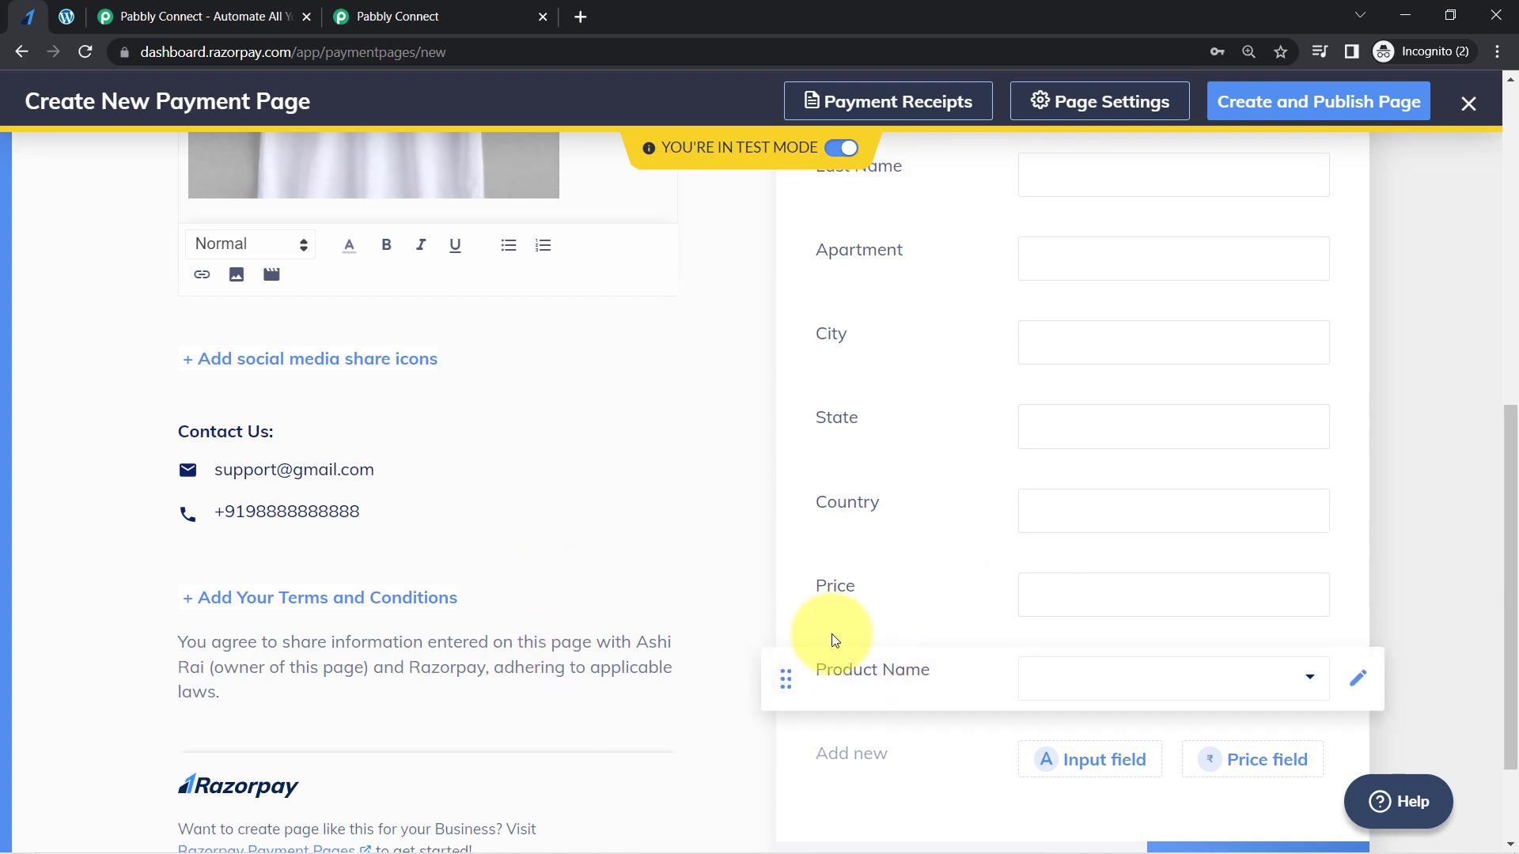
pyautogui.moveTo(783, 674); pyautogui.dragTo(871, 237)
pyautogui.scroll(5, 791, 426)
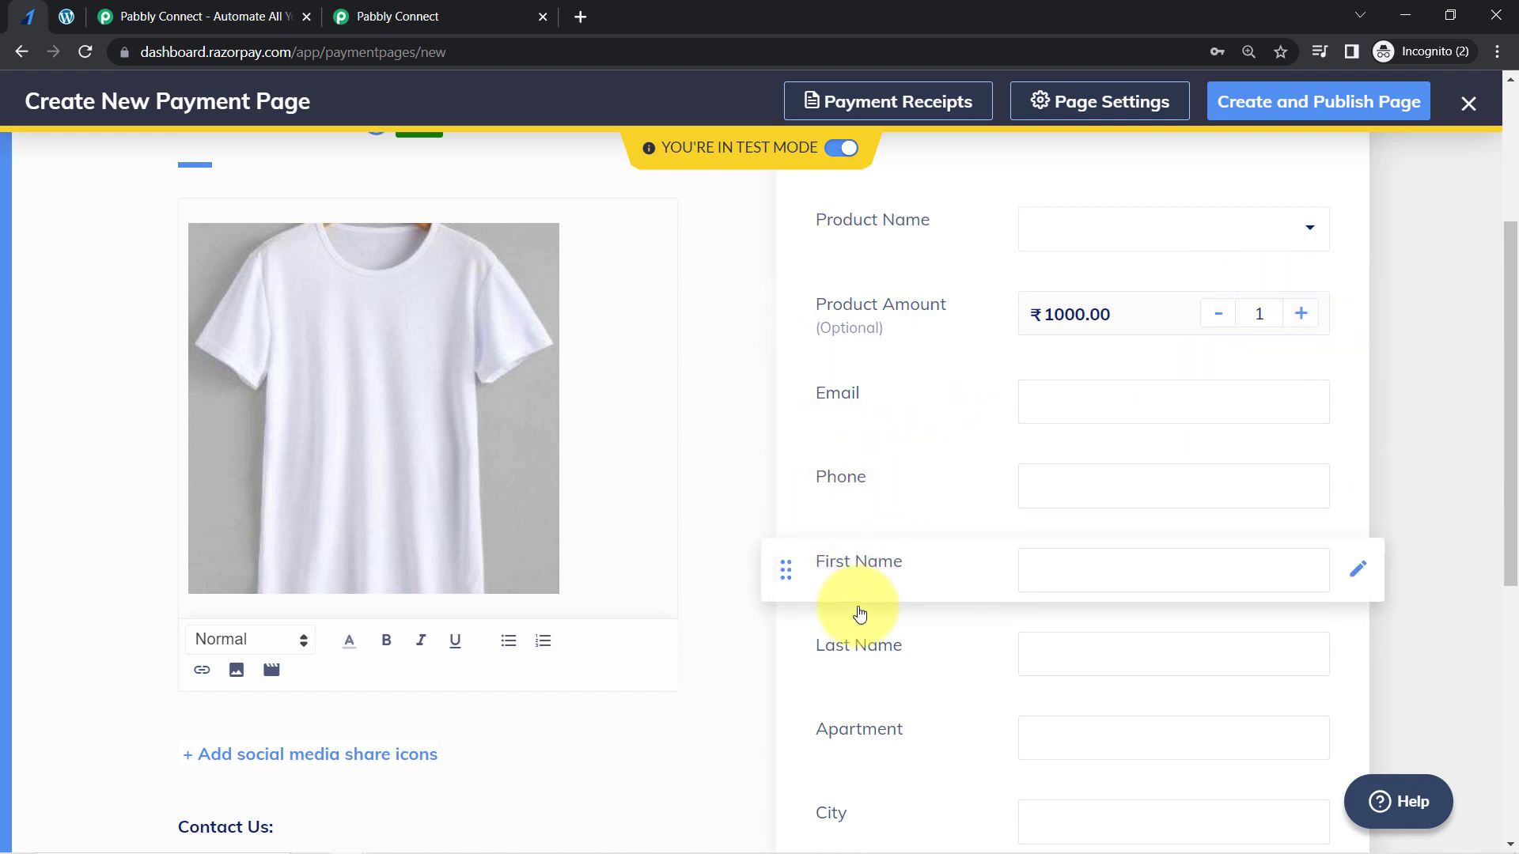
# - Rename the Price input field below Country to Pincode and save it
pyautogui.moveTo(1513, 403)
pyautogui.mouseDown()
pyautogui.moveTo(1498, 407)
pyautogui.moveTo(1482, 614)
pyautogui.mouseUp()
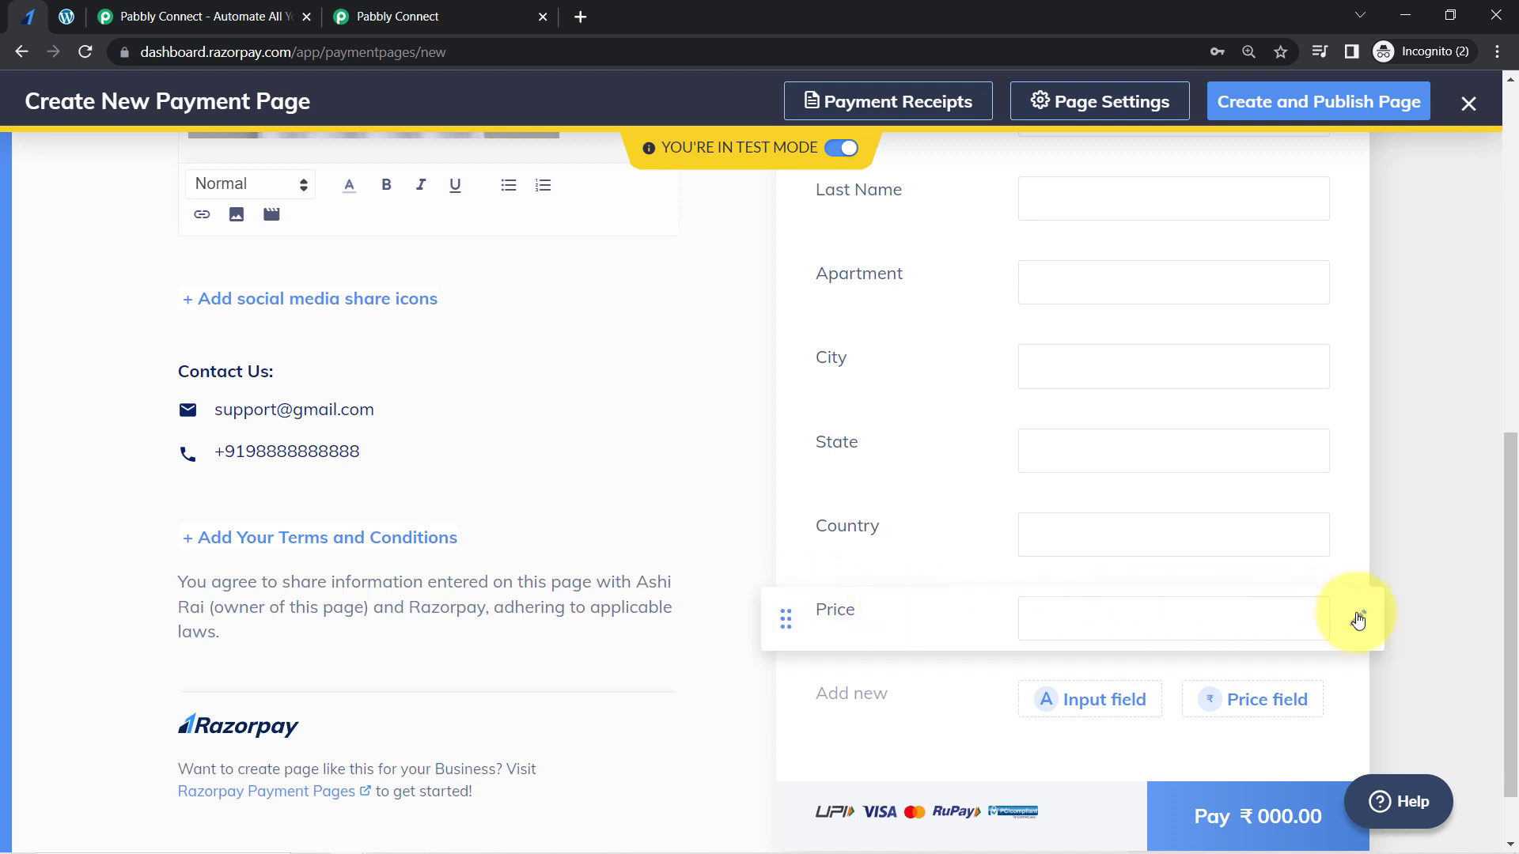
pyautogui.click(1355, 617)
pyautogui.doubleClick(831, 628)
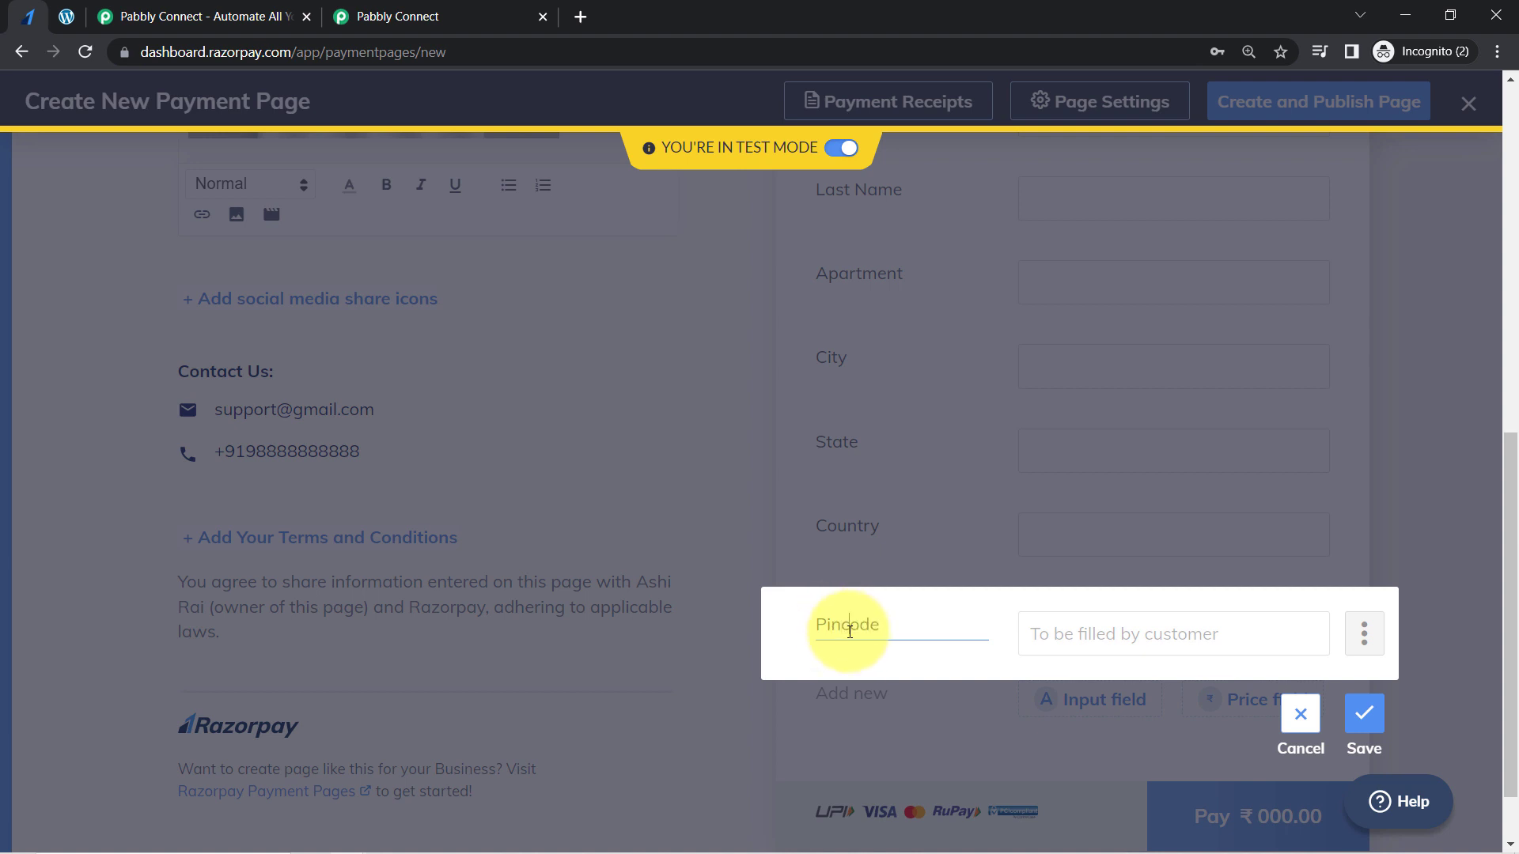
pyautogui.click(1362, 714)
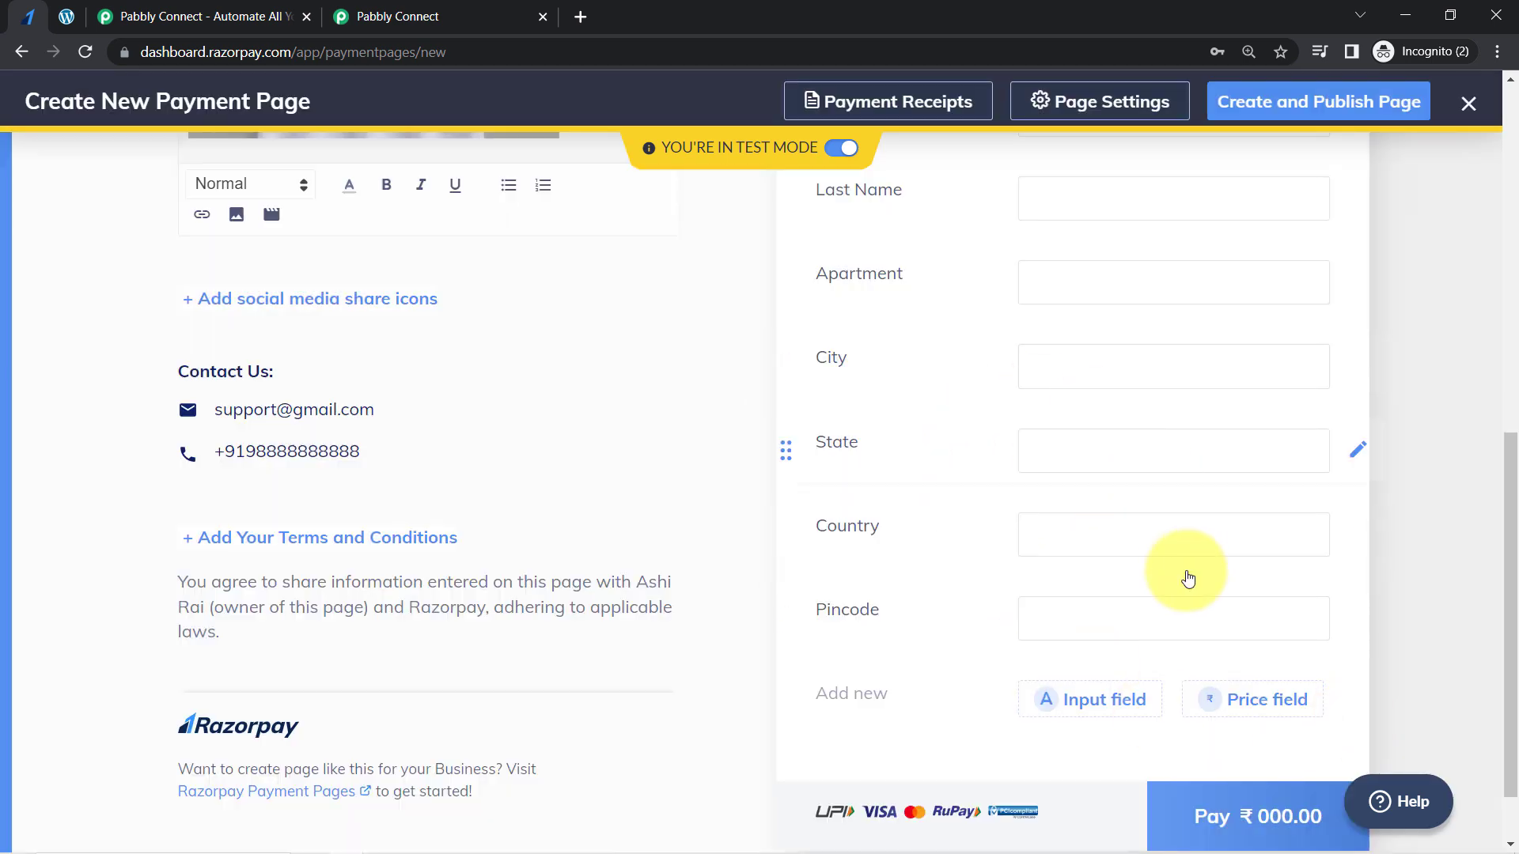
# - Create and publish the payment page, and copy its page URL
pyautogui.moveTo(1508, 543); pyautogui.dragTo(1474, 221)
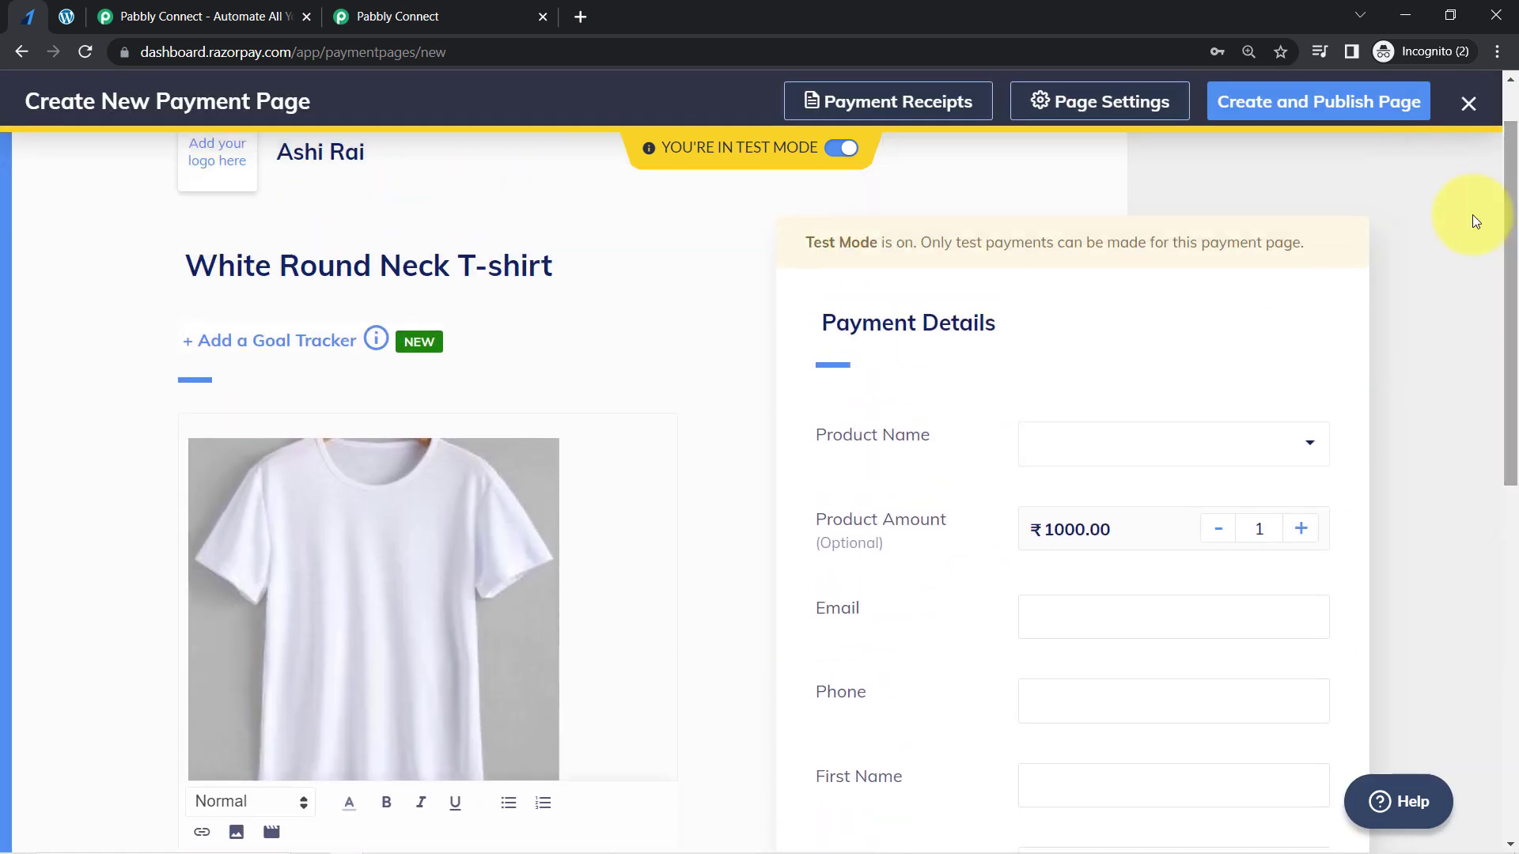
pyautogui.click(1268, 118)
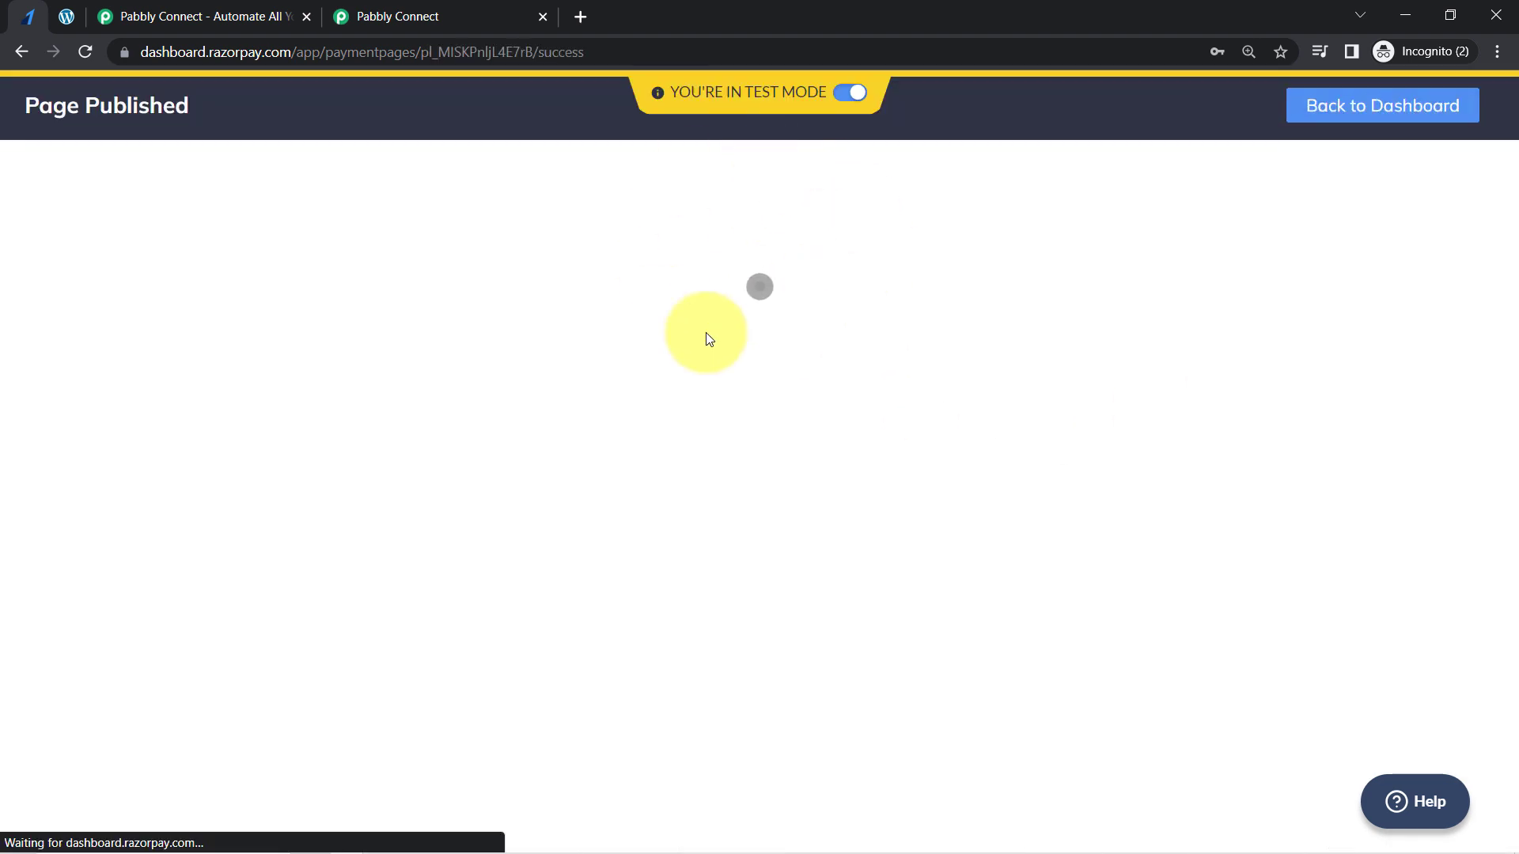
pyautogui.click(642, 384)
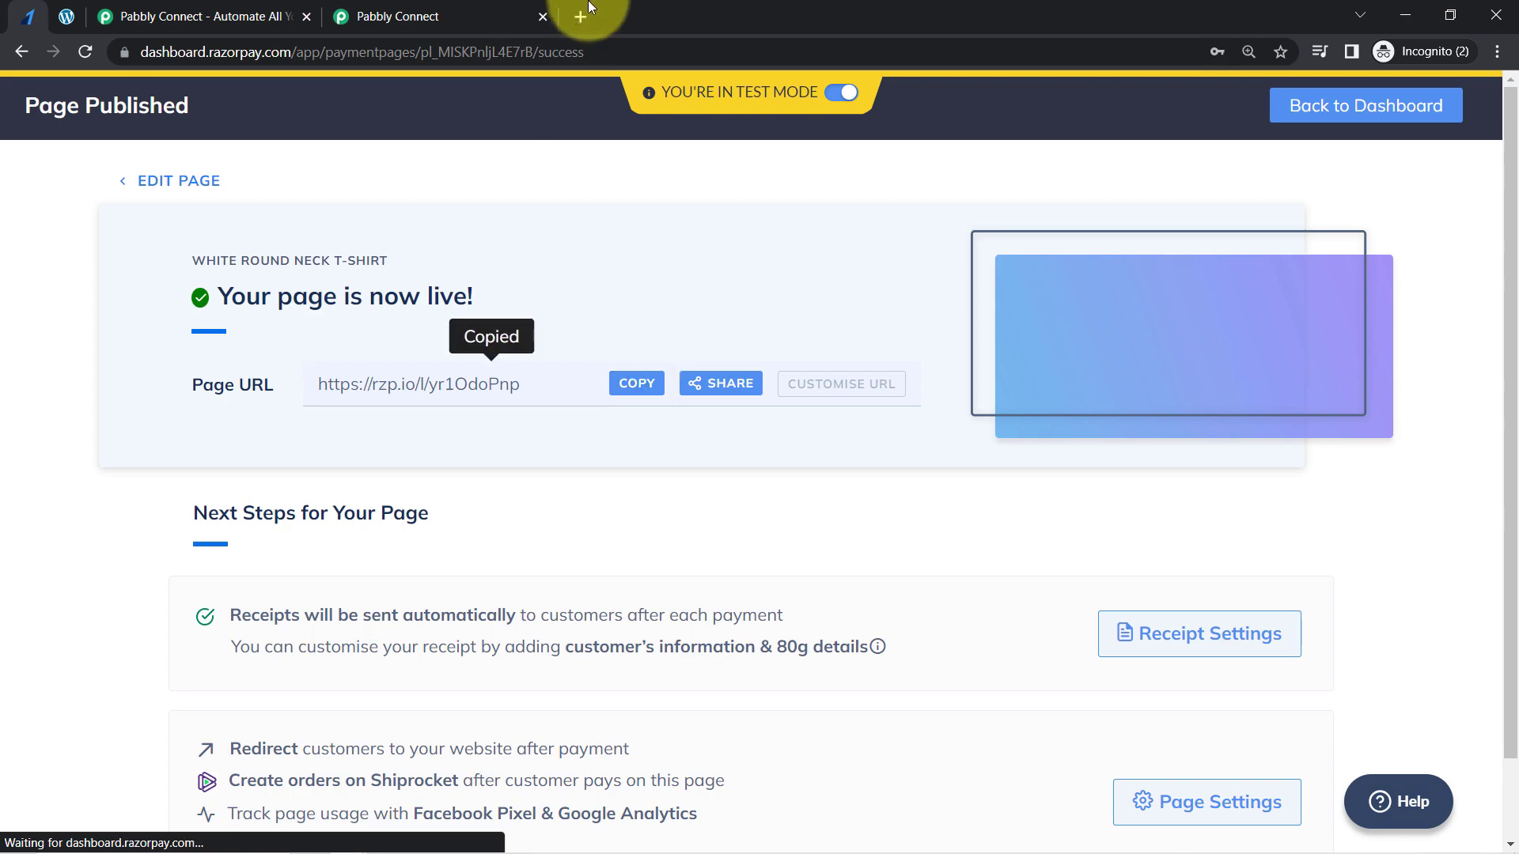
# - Open the copied payment page URL in a new browser tab
pyautogui.click(578, 17)
pyautogui.hotkey('ctrl', 'v')
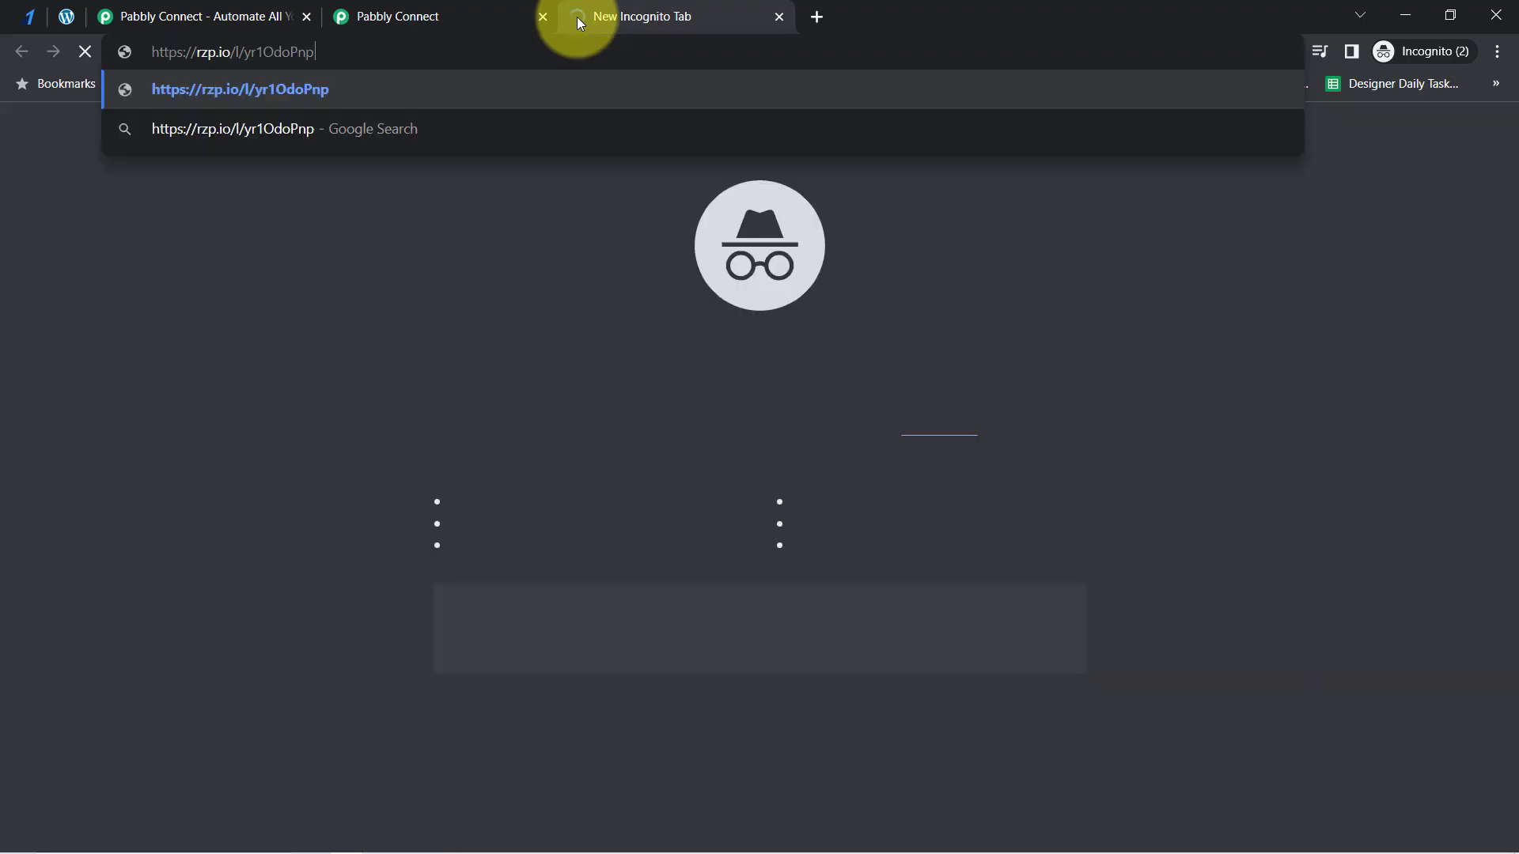
pyautogui.press('Return')
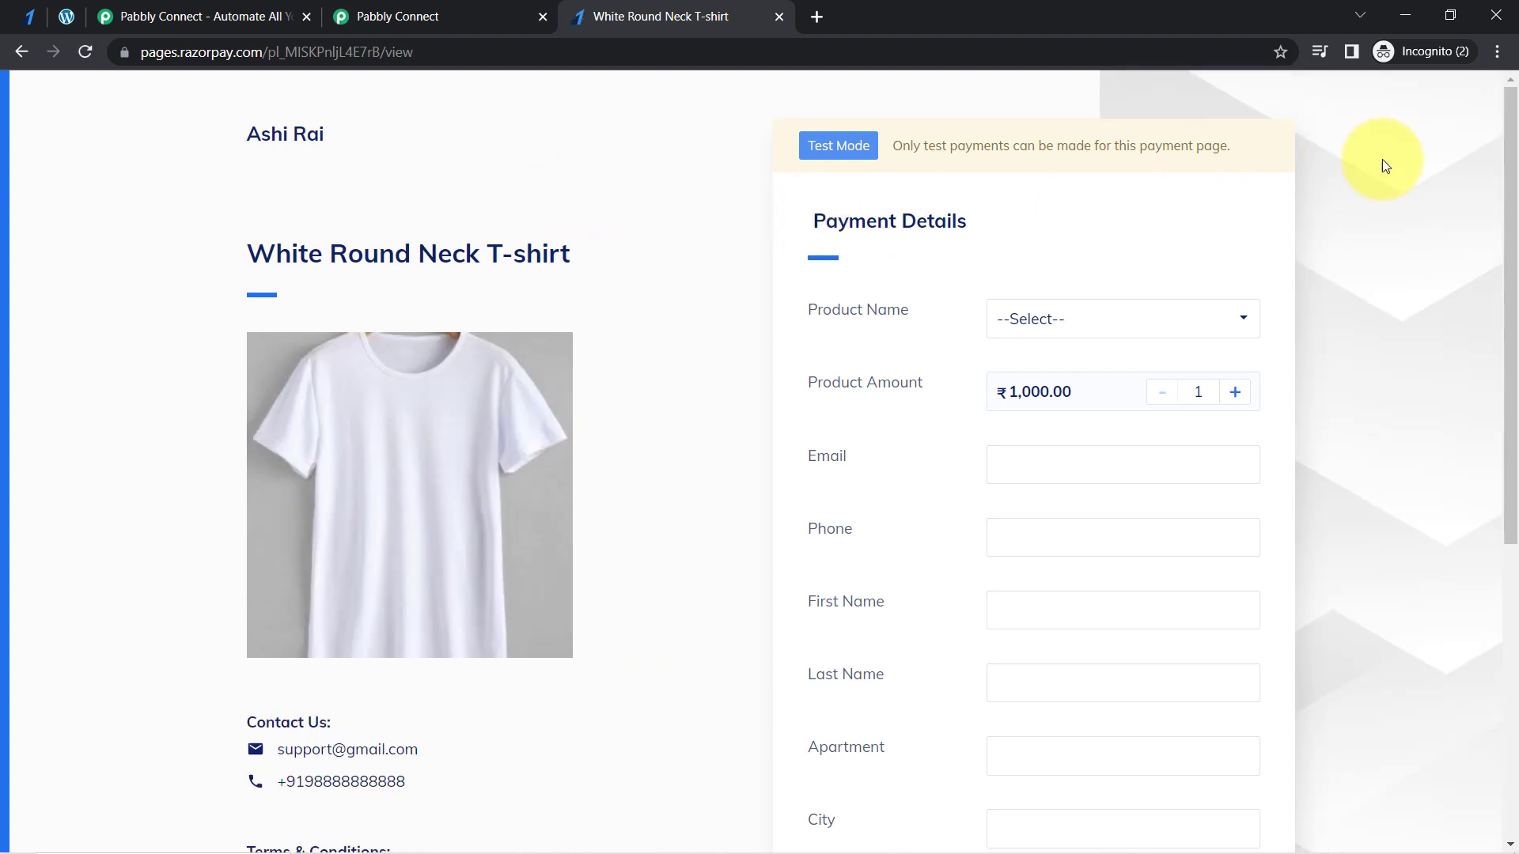
# - Choose White Round Neck T-shirt as the Product Name on the live payment page and check the dropdown's options
pyautogui.moveTo(1511, 160); pyautogui.dragTo(1502, 201)
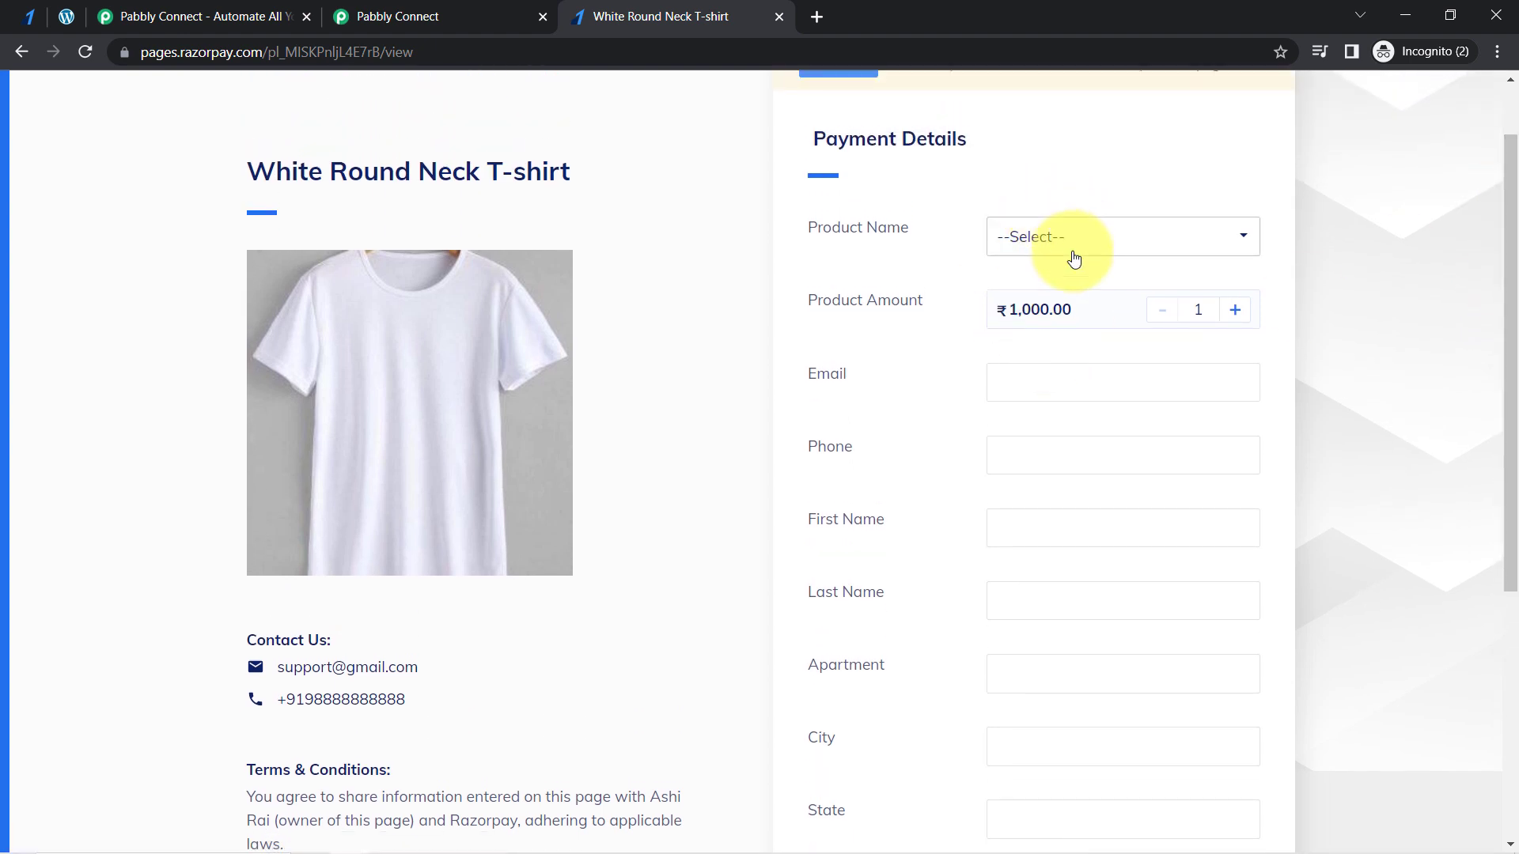
pyautogui.click(1034, 247)
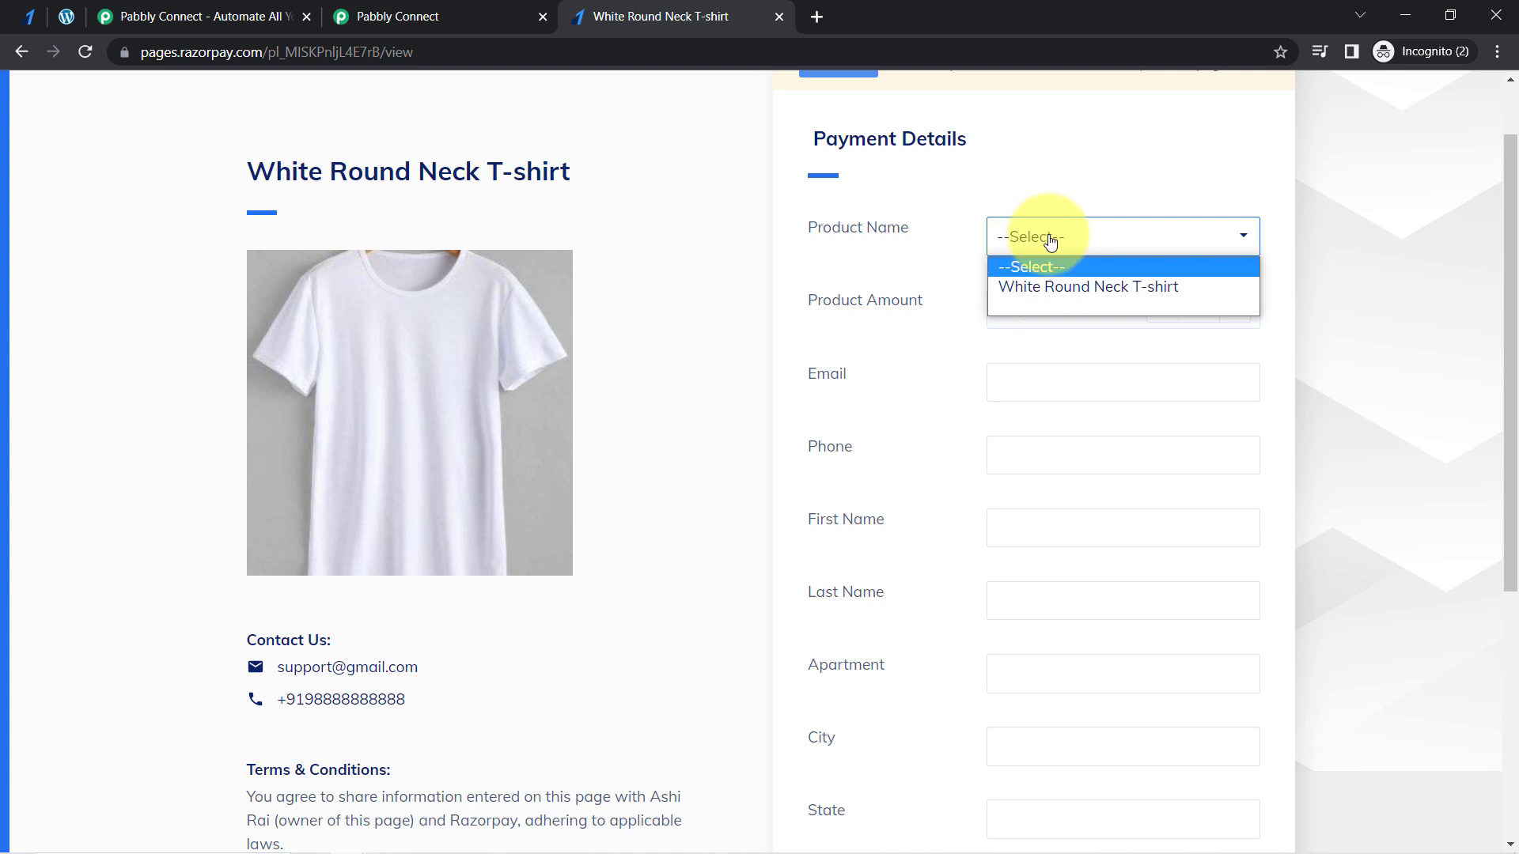
pyautogui.click(1059, 287)
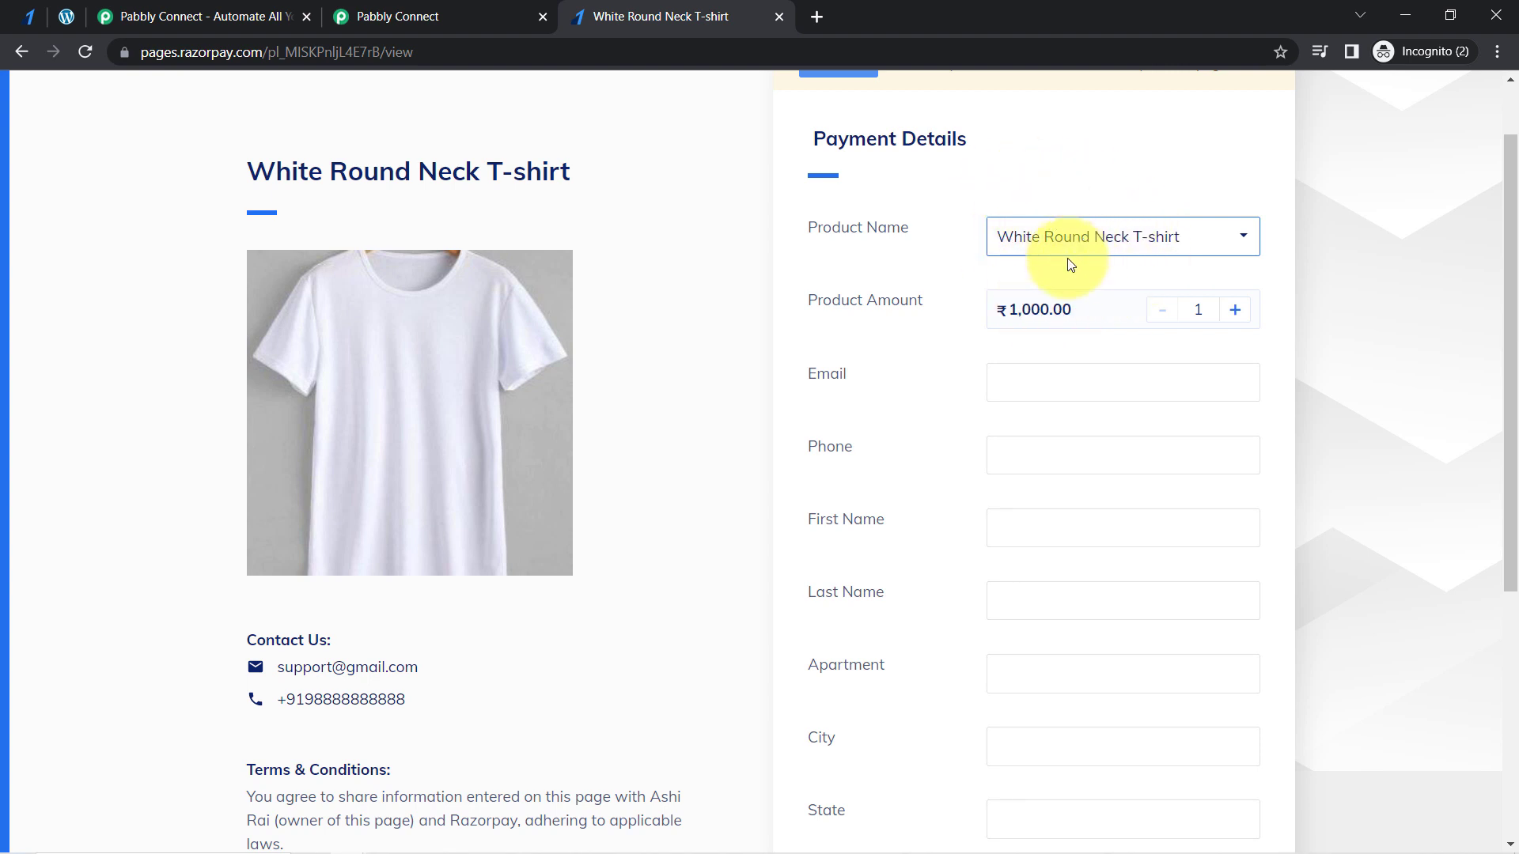
pyautogui.click(1085, 239)
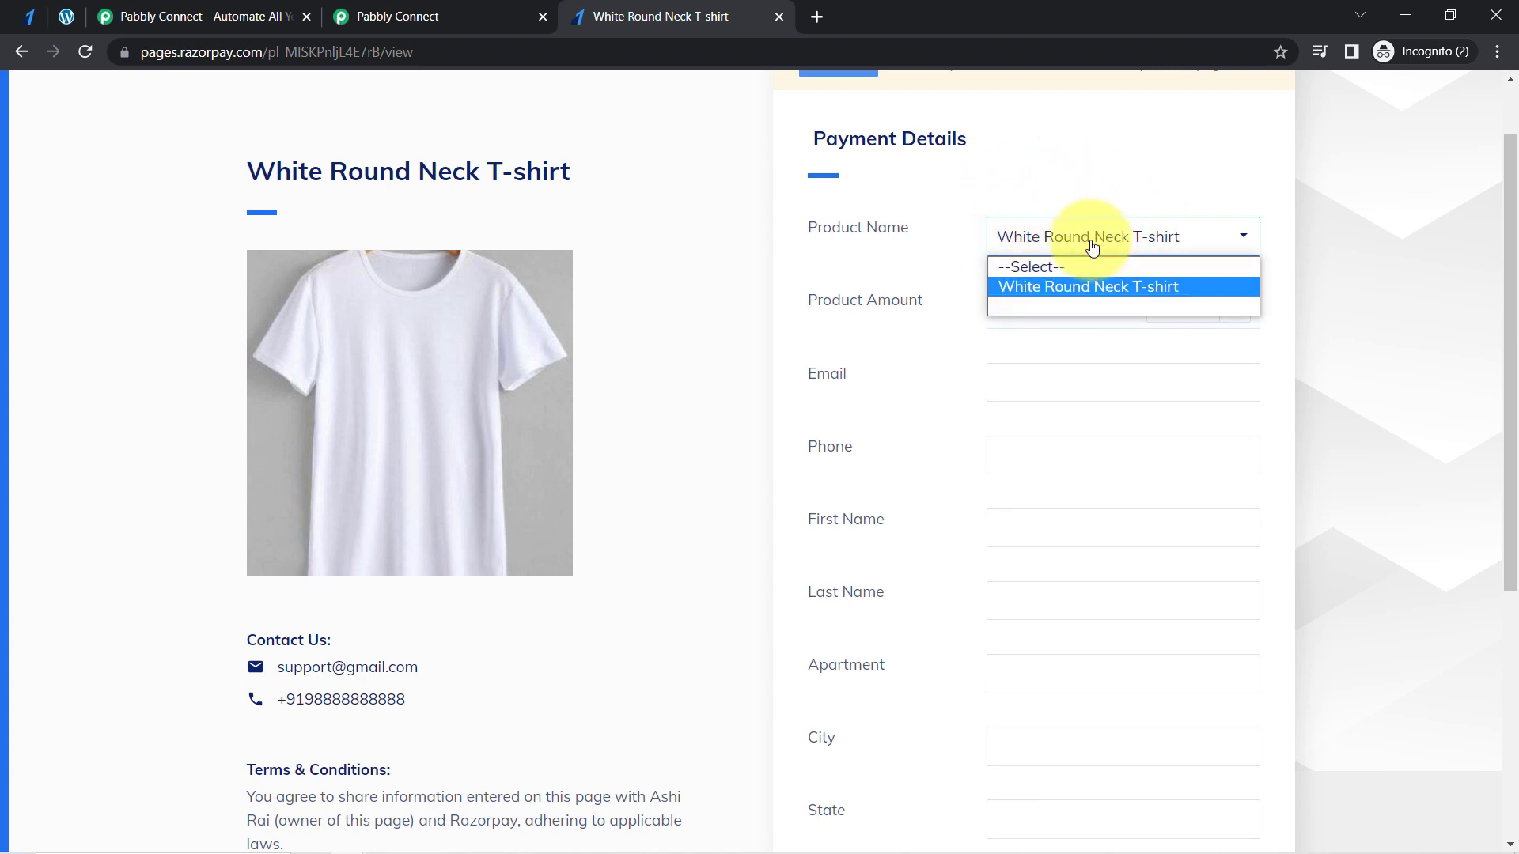
pyautogui.click(1050, 236)
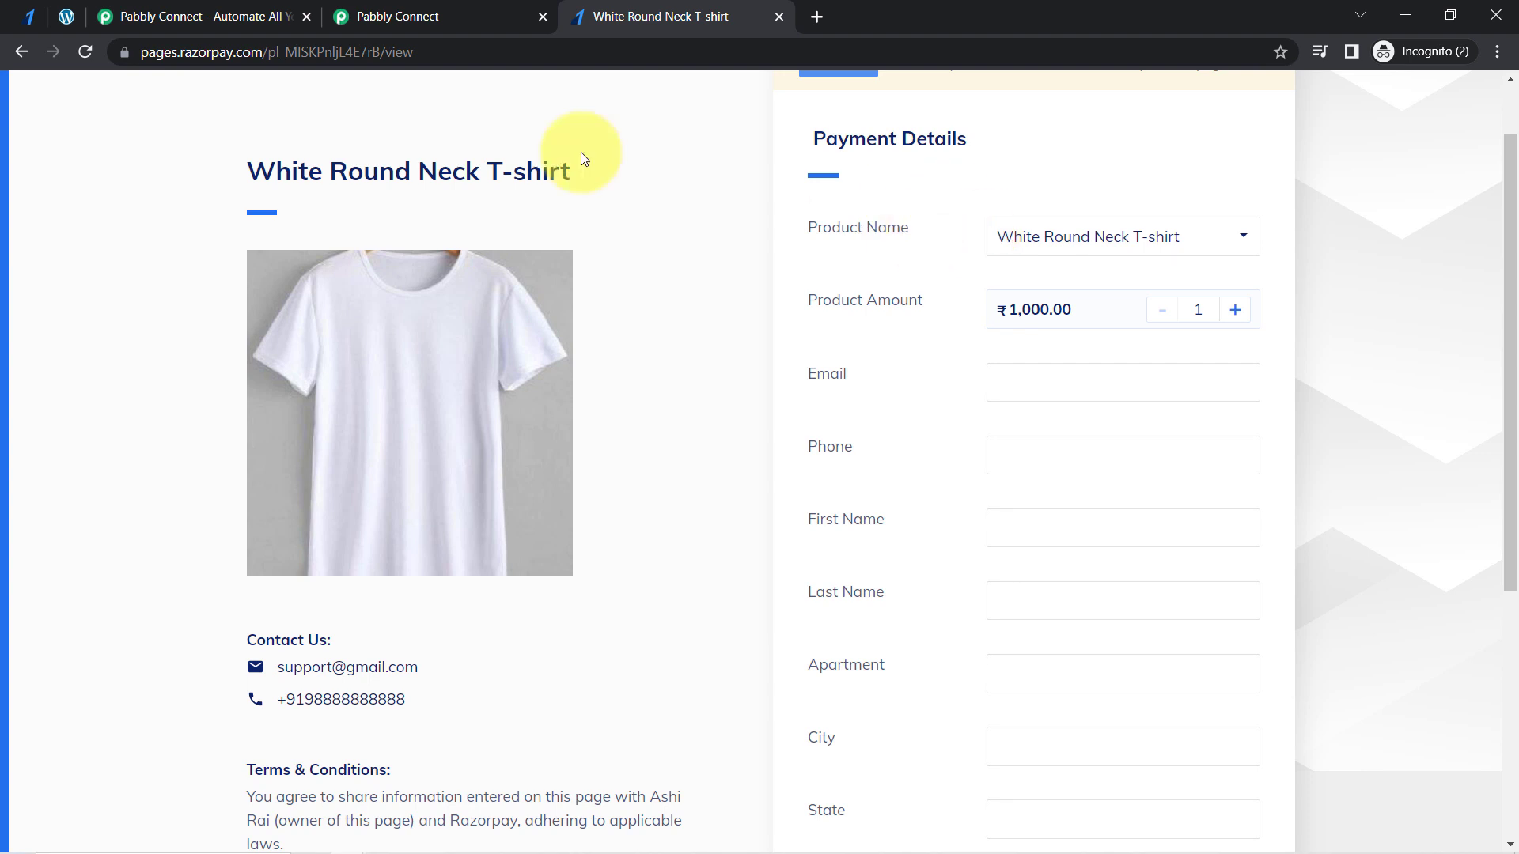
# - Append a ? to the end of the live payment page's address after view
pyautogui.click(447, 51)
pyautogui.click(486, 51)
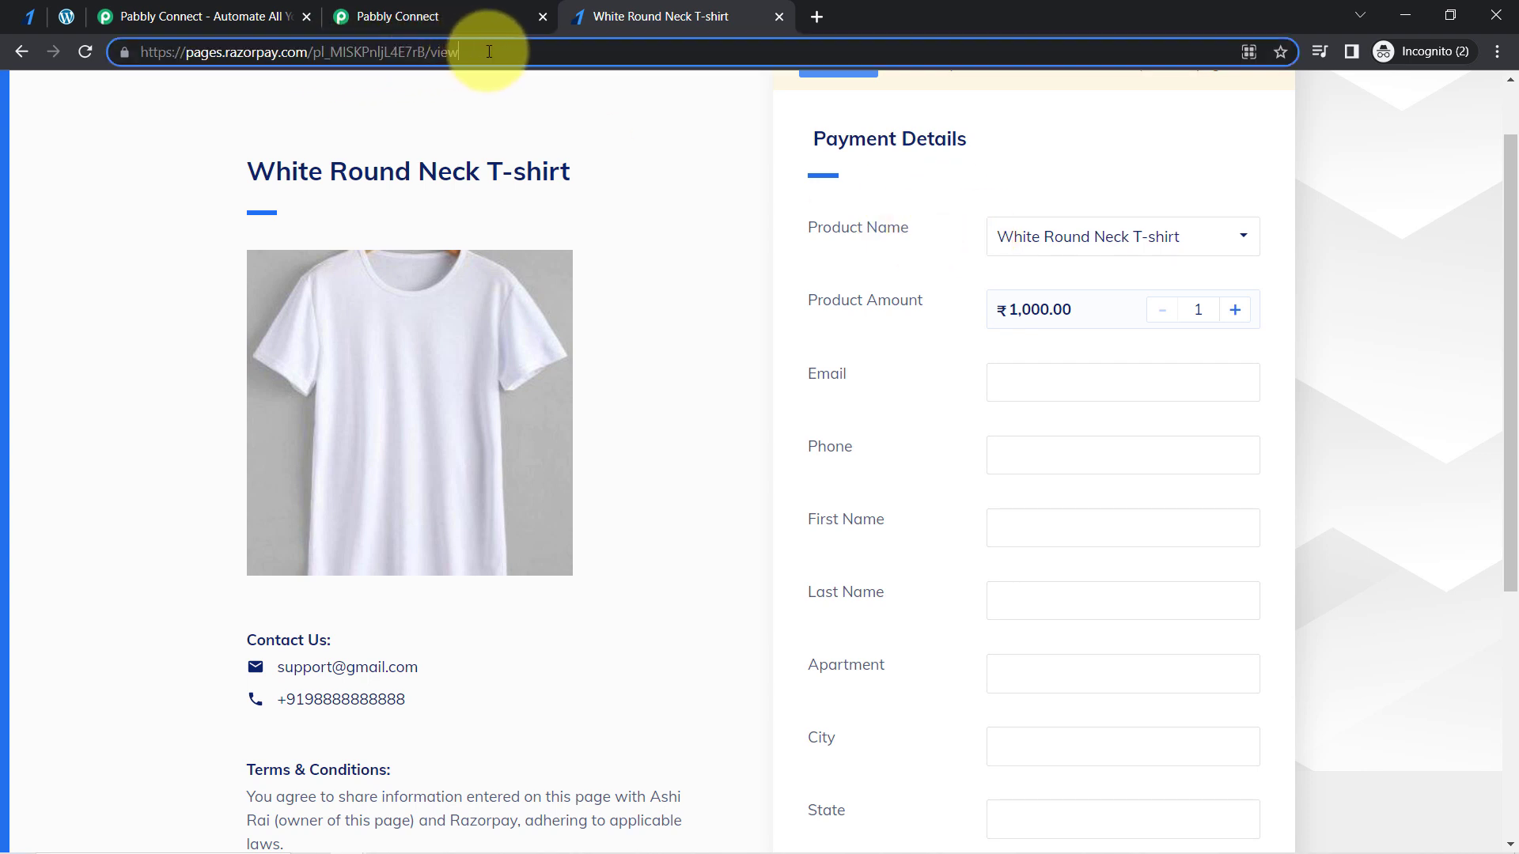
pyautogui.write('?')
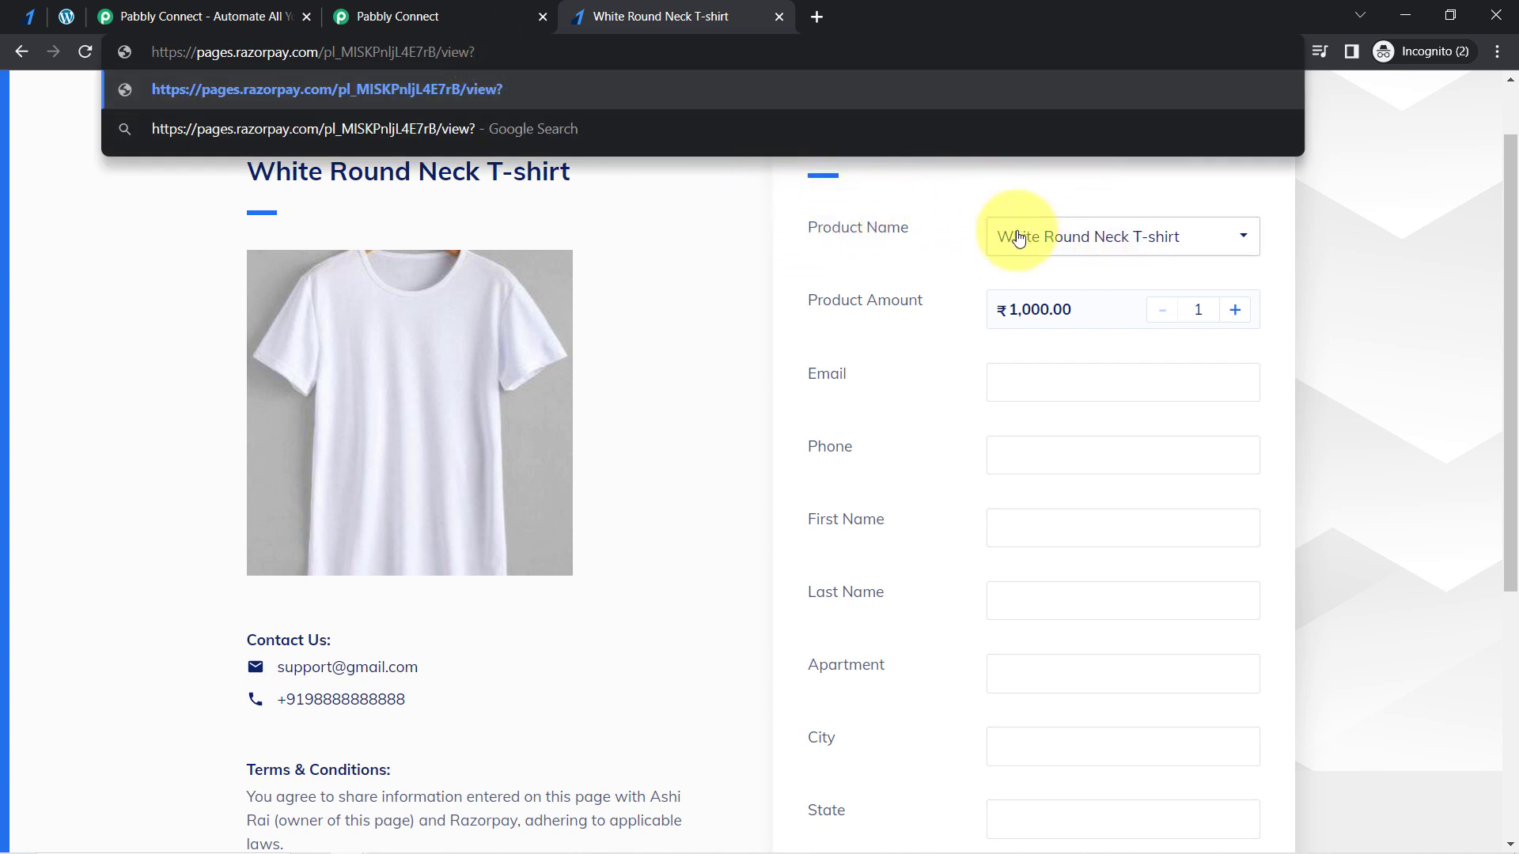
# - Copy the Product Name label into the page address after the ? and rewrite it as the parameter product_name=
pyautogui.moveTo(909, 227); pyautogui.dragTo(817, 225)
pyautogui.click(809, 226)
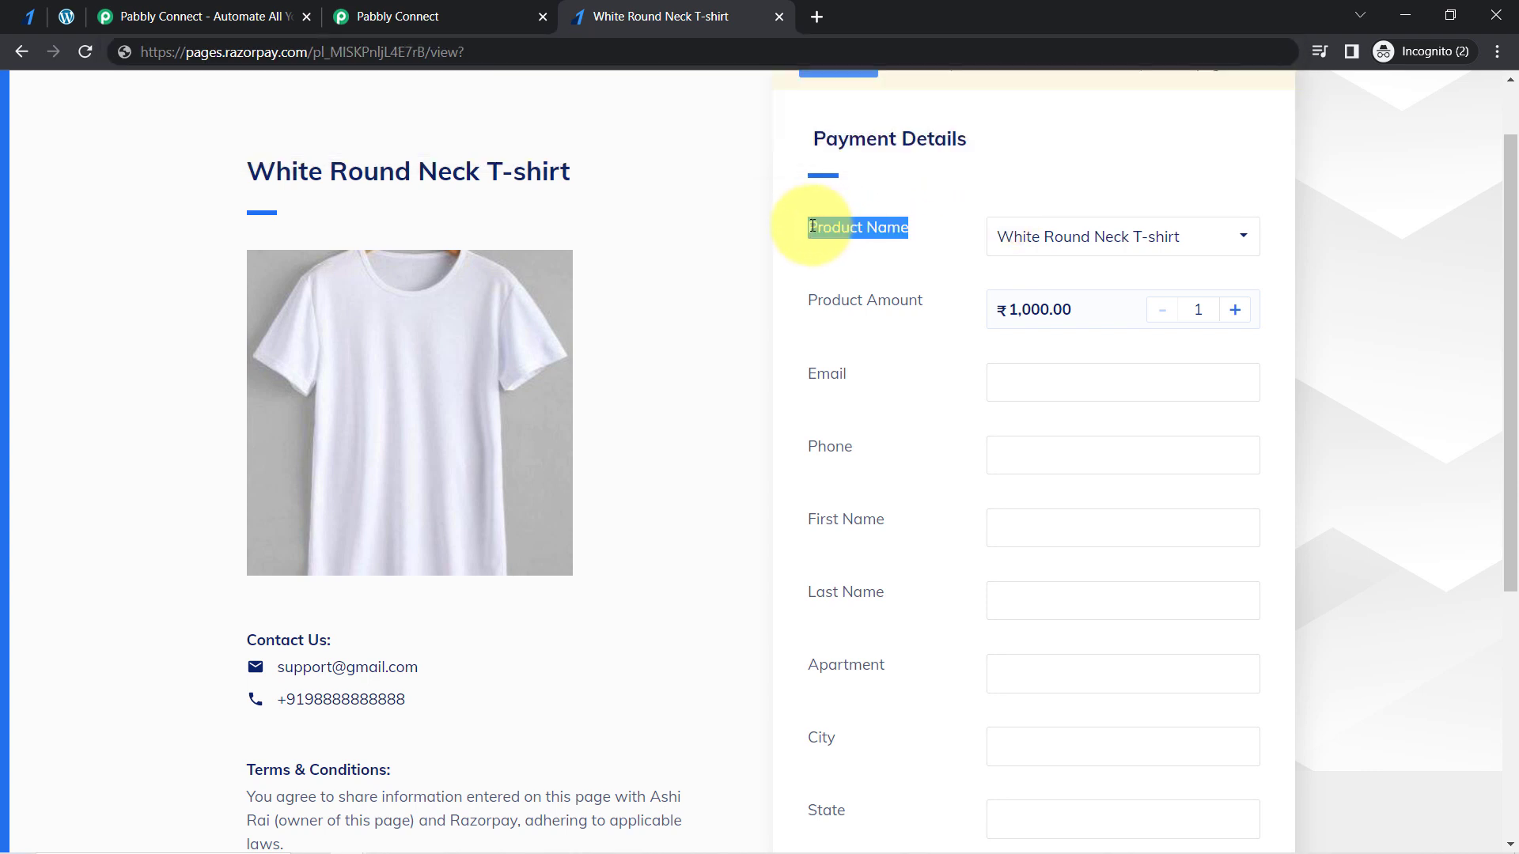
pyautogui.click(484, 52)
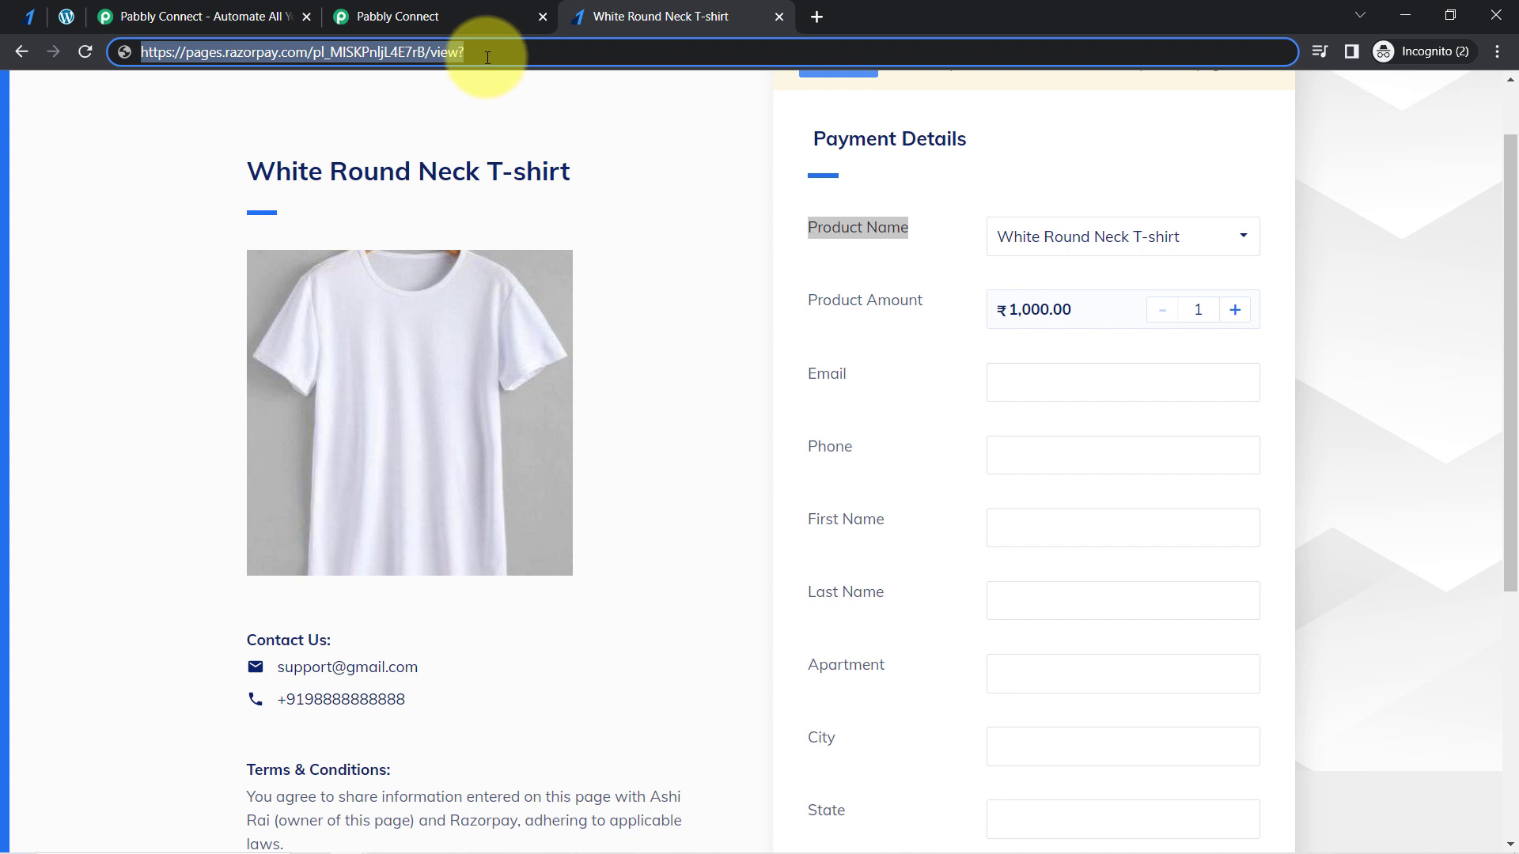
pyautogui.click(499, 55)
pyautogui.hotkey('ctrl', 'v')
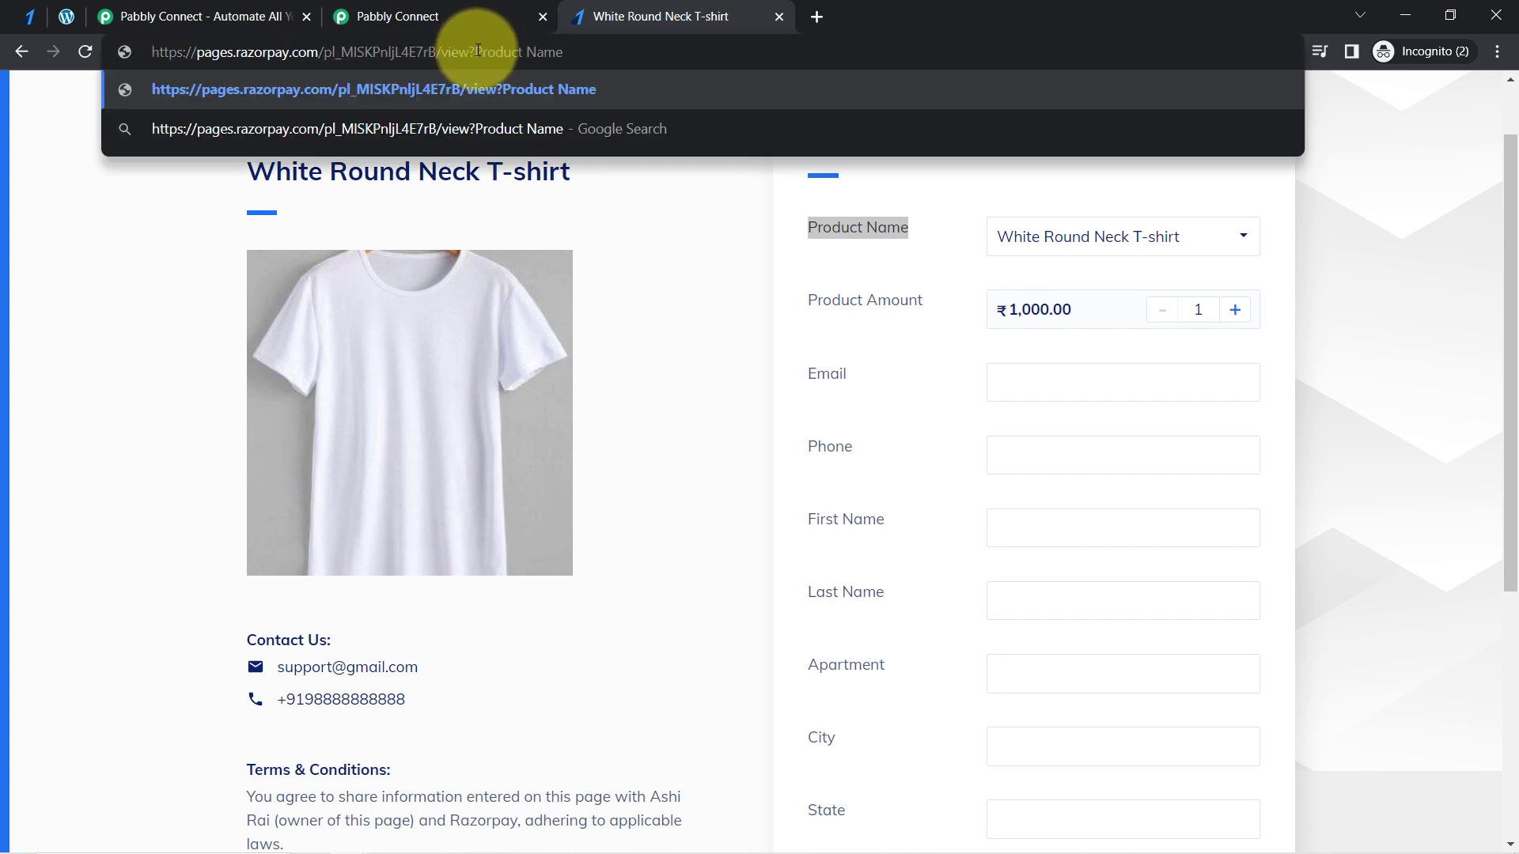
pyautogui.click(477, 52)
pyautogui.press('Delete')
pyautogui.write('p')
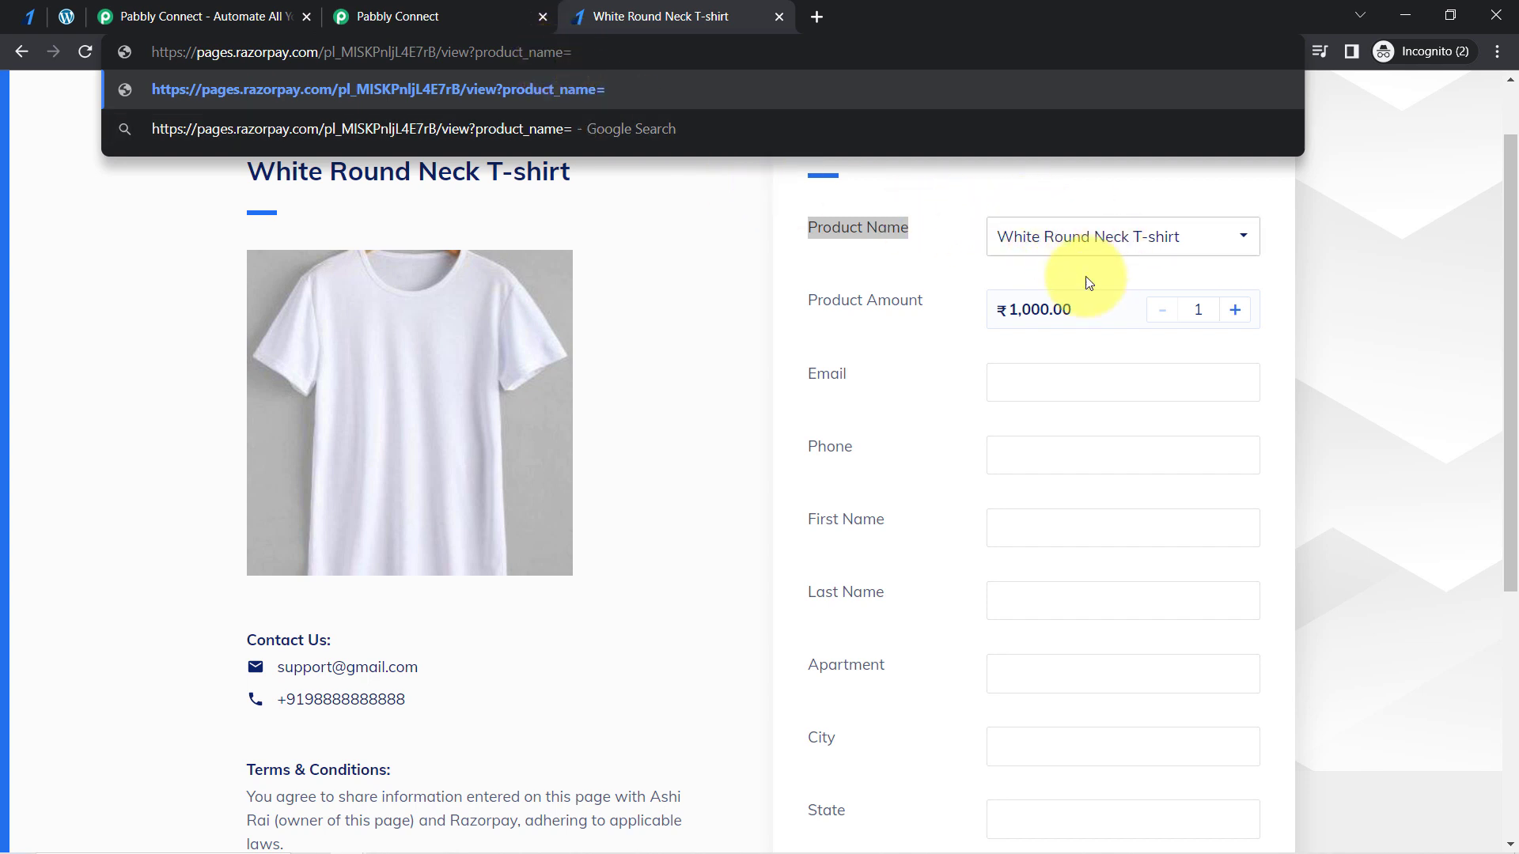
# - Set the address's product_name parameter to White Round Neck T-shirt, load the page and check the Product Name options
pyautogui.click(55, 17)
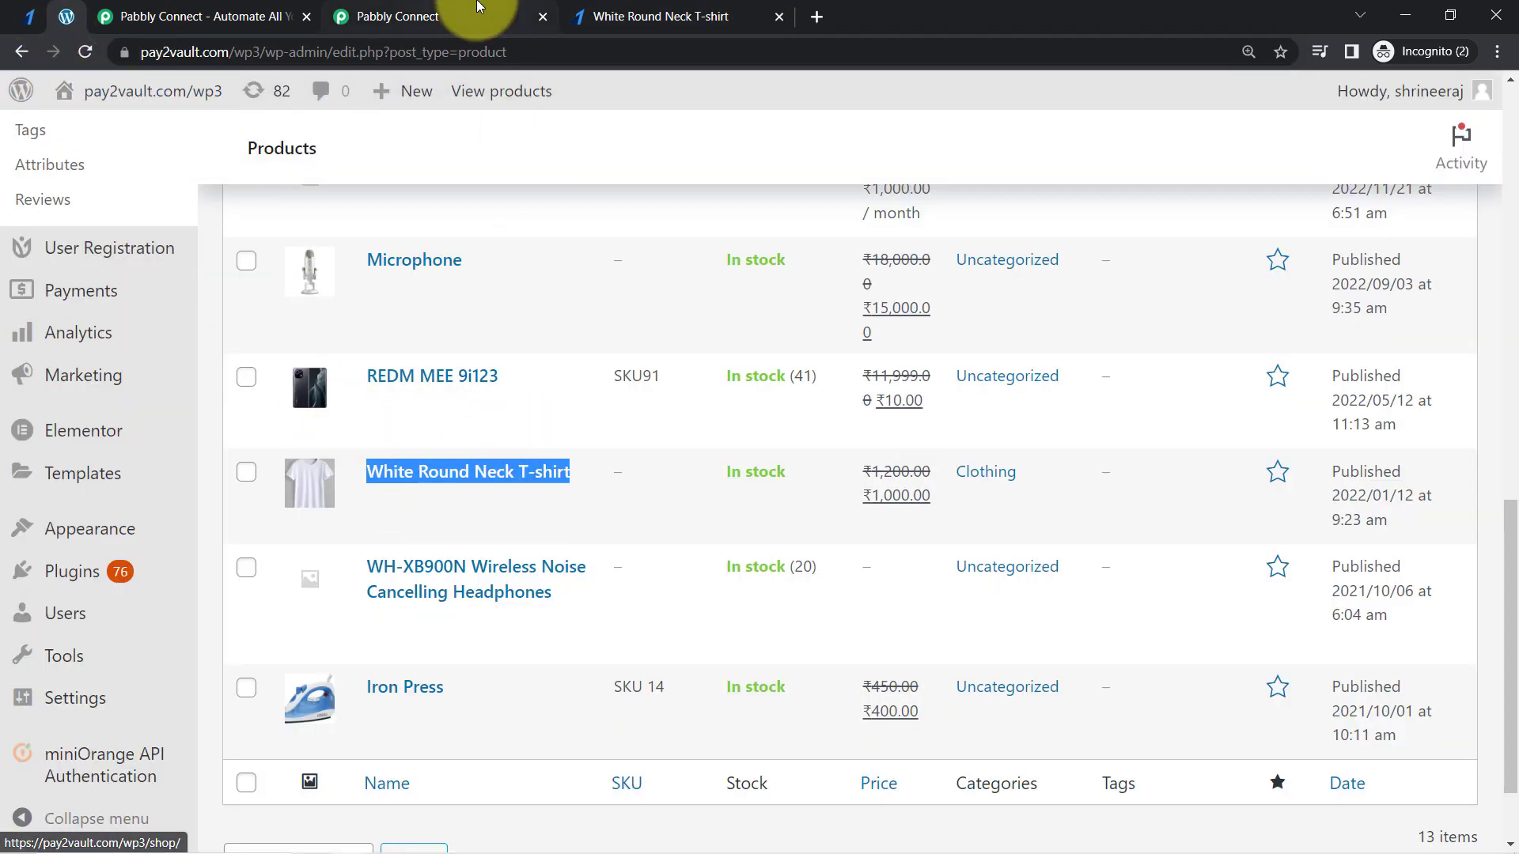
pyautogui.click(617, 17)
pyautogui.hotkey('ctrl', 'v')
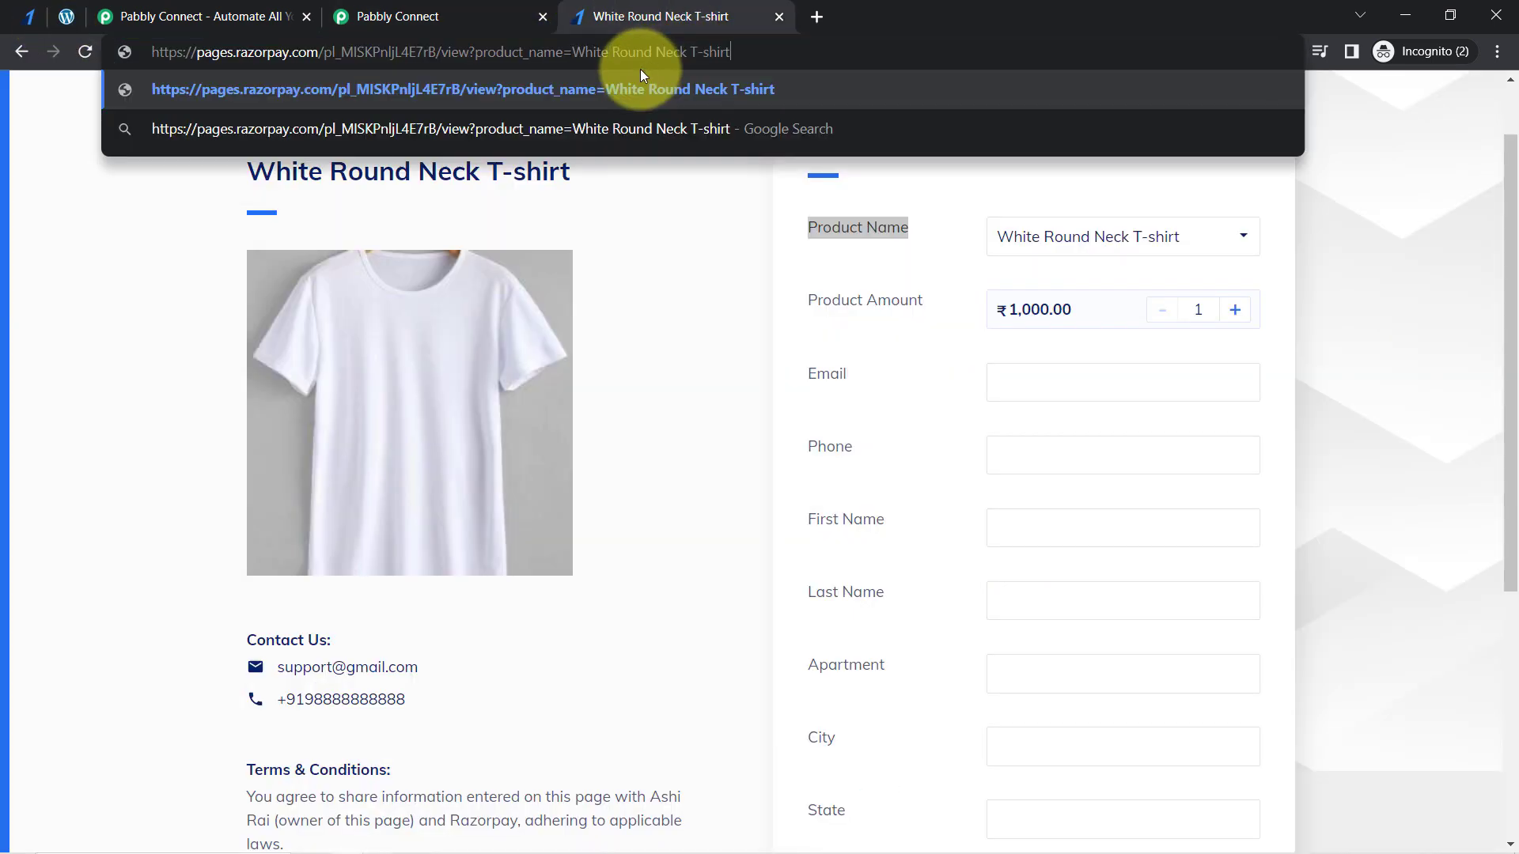
pyautogui.press('Return')
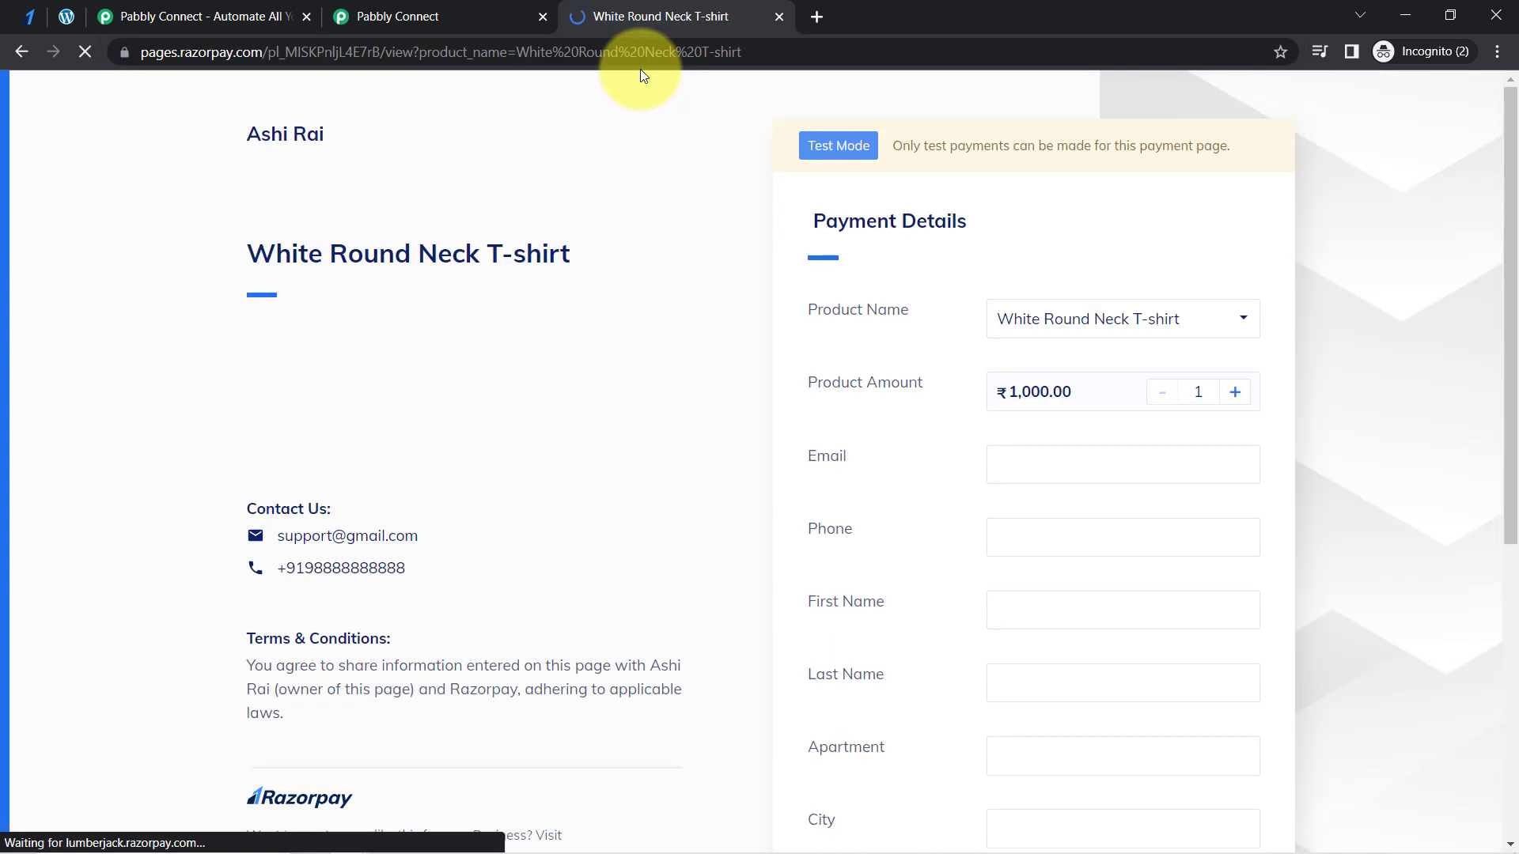
pyautogui.click(1043, 320)
pyautogui.click(1022, 250)
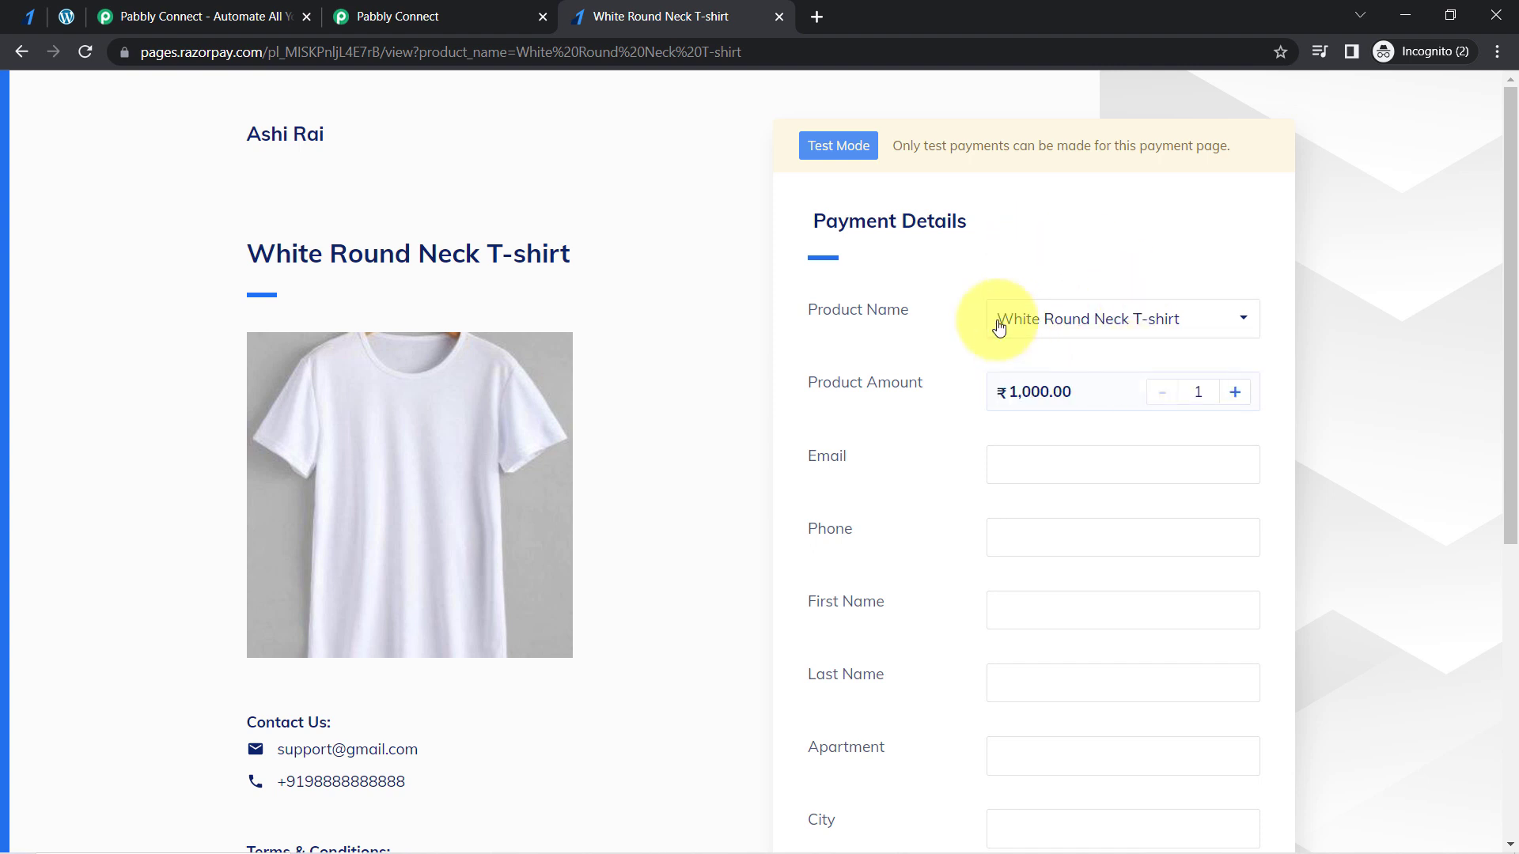
# - Load the payment page address with the product_name parameter in a new incognito window, check its Product Name field and close the window
pyautogui.click(614, 63)
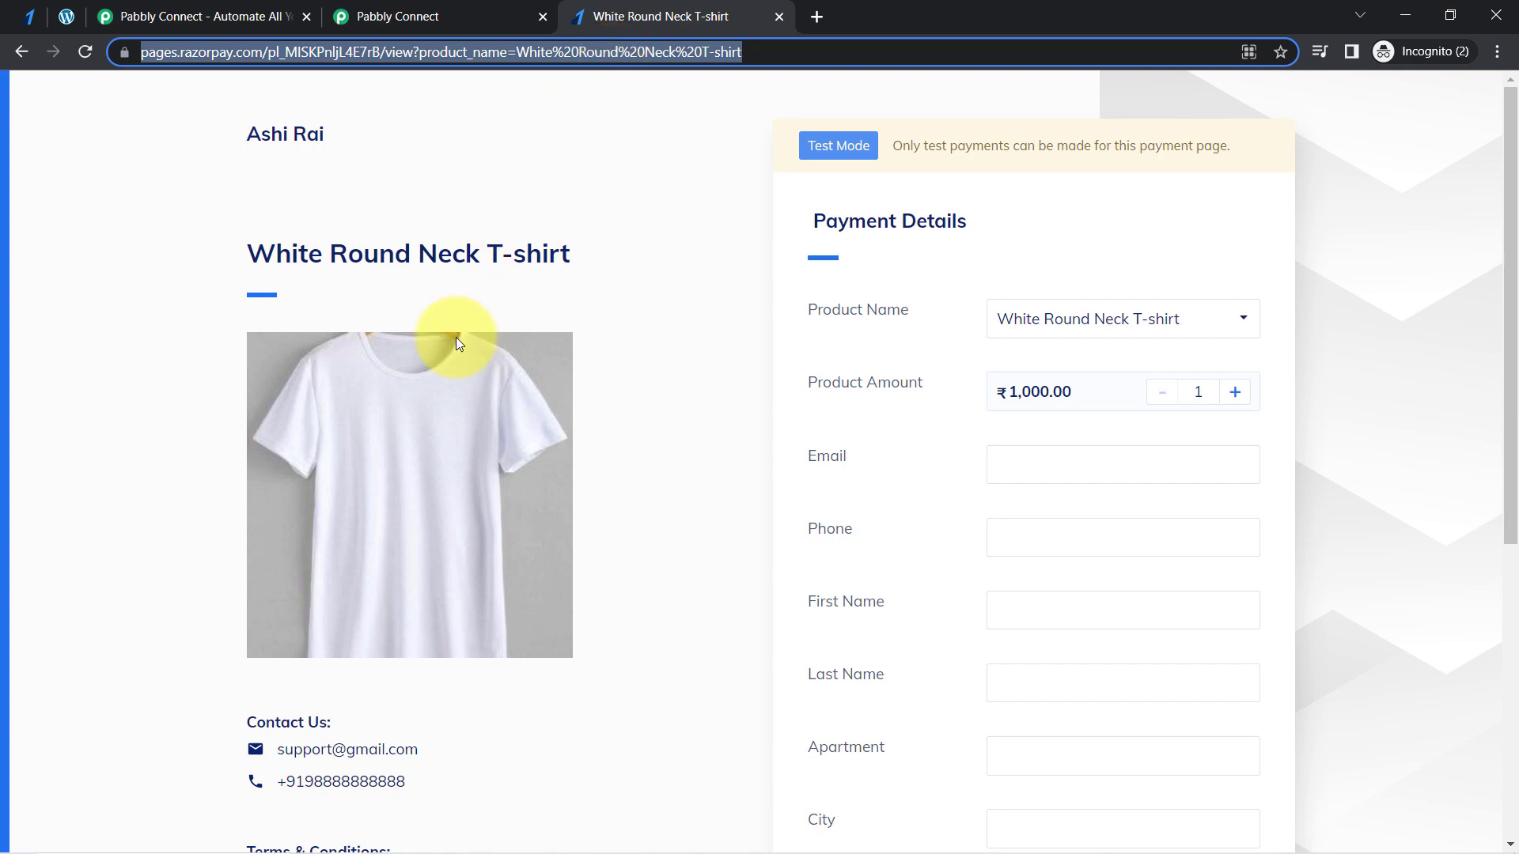
pyautogui.hotkey('ctrl', 'shift', 'n')
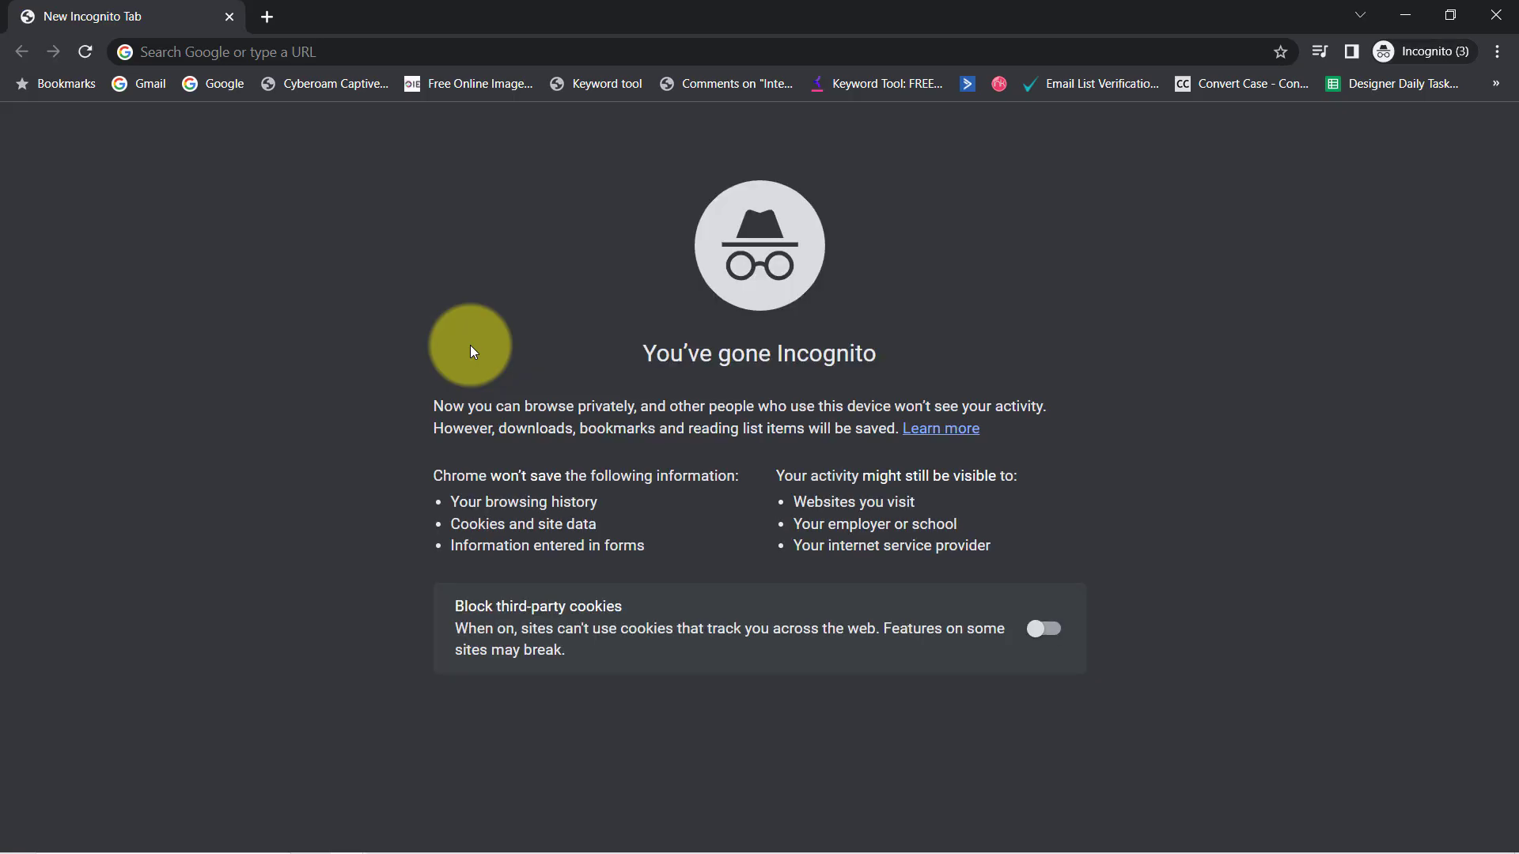
pyautogui.click(255, 53)
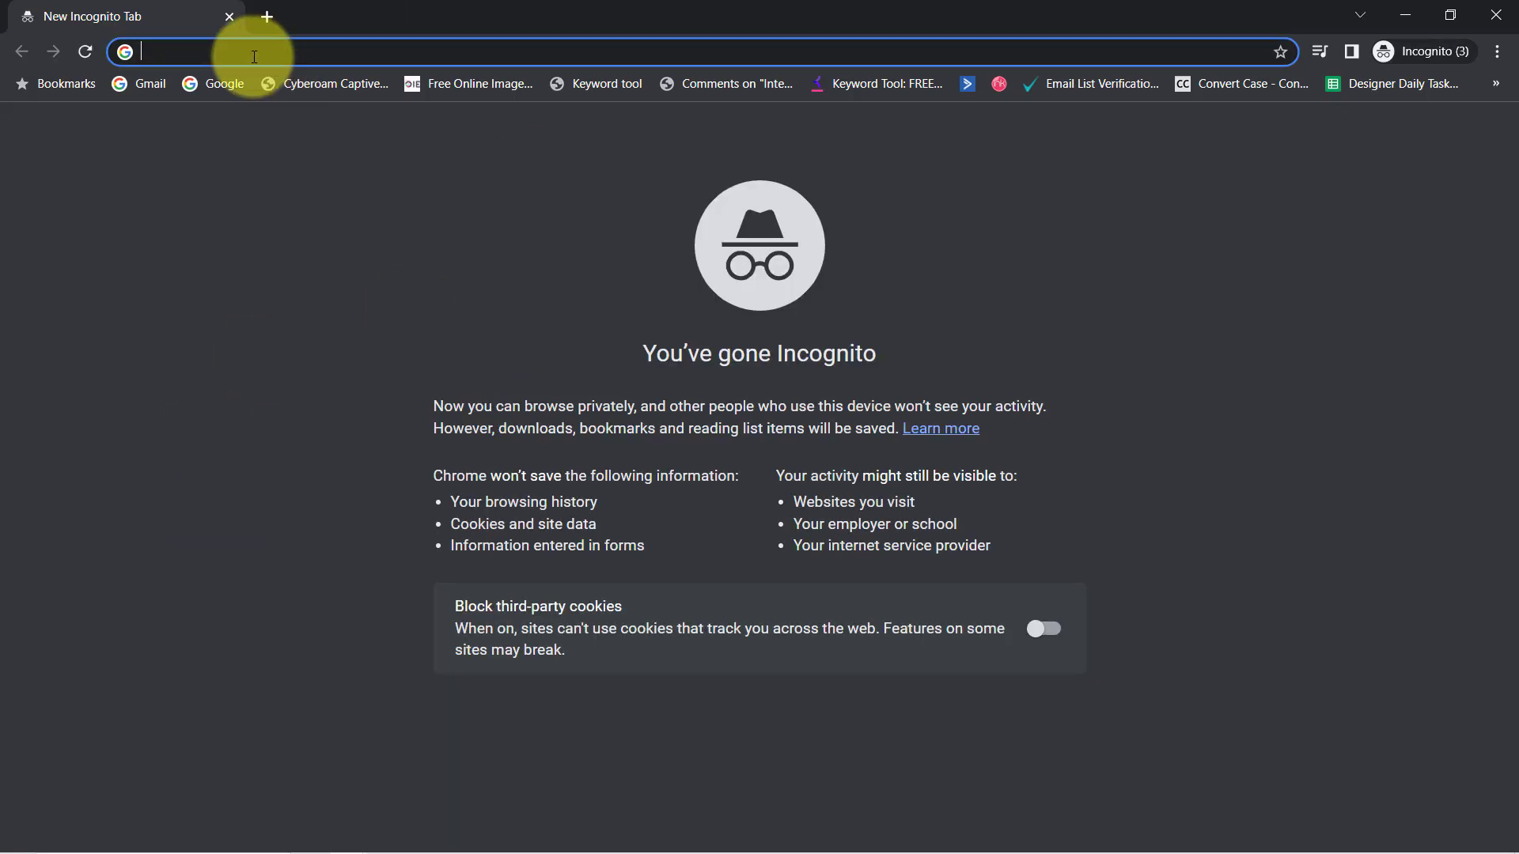
pyautogui.write('https://pages.razorpay.com/pl_MISKPnljL4E7rB/view?product_name=White%20Round%20Neck%20T-shirt')
pyautogui.press('Return')
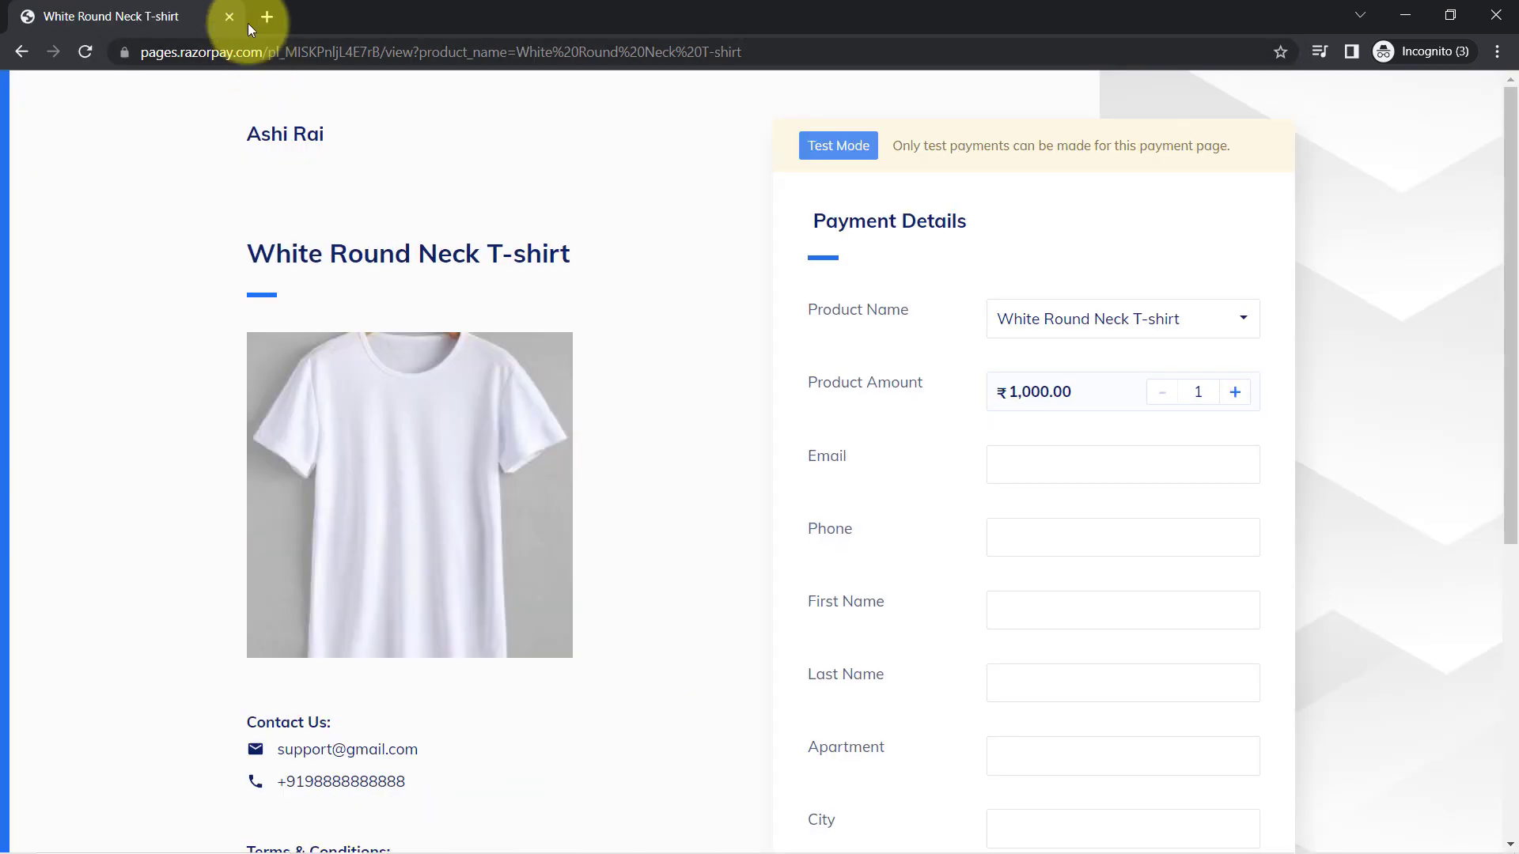
pyautogui.click(1049, 323)
pyautogui.click(1026, 265)
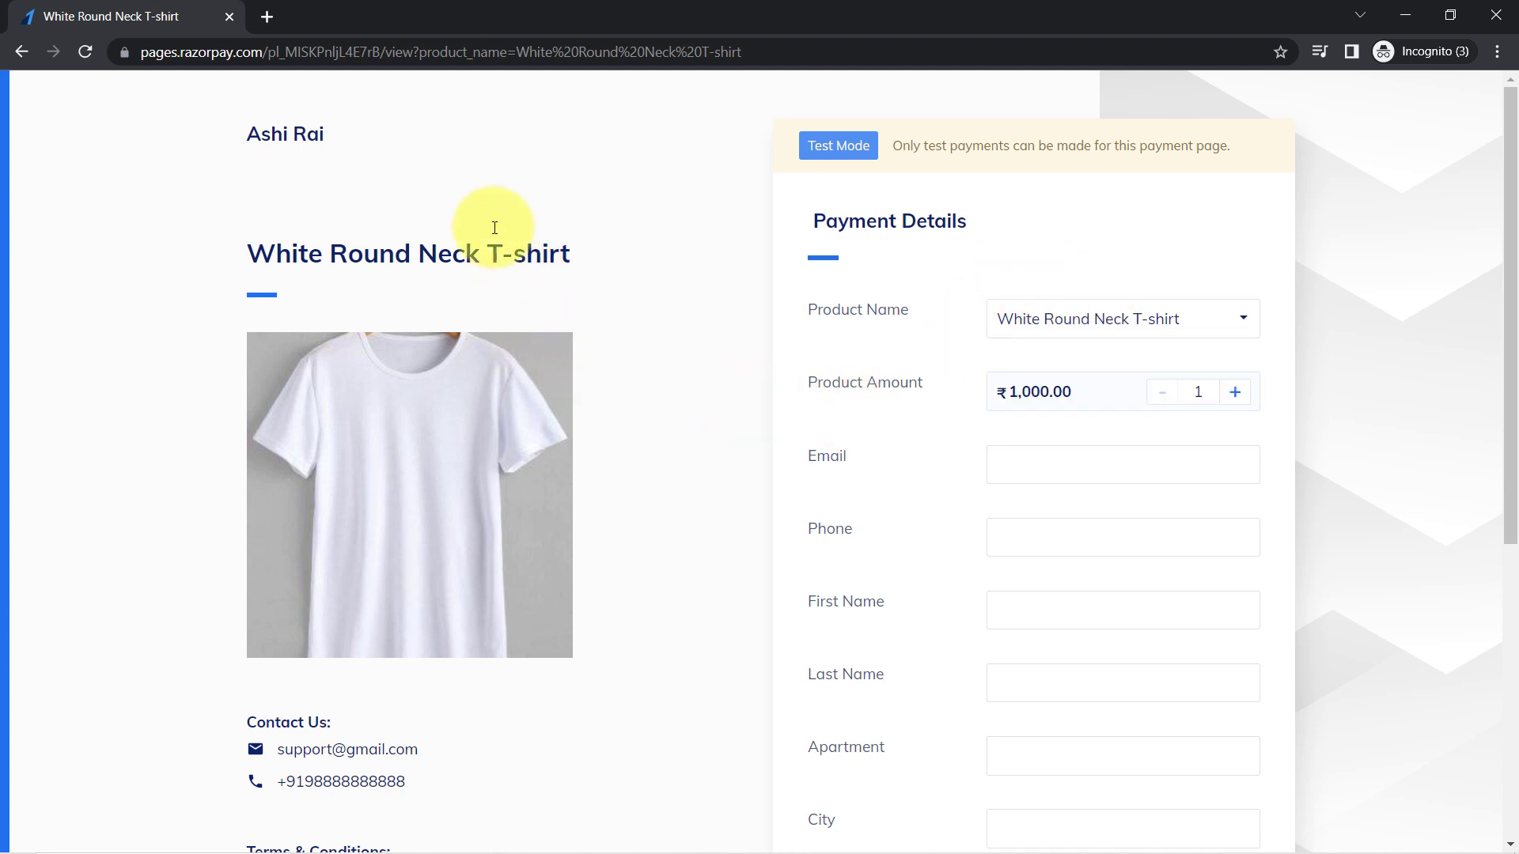
pyautogui.click(227, 16)
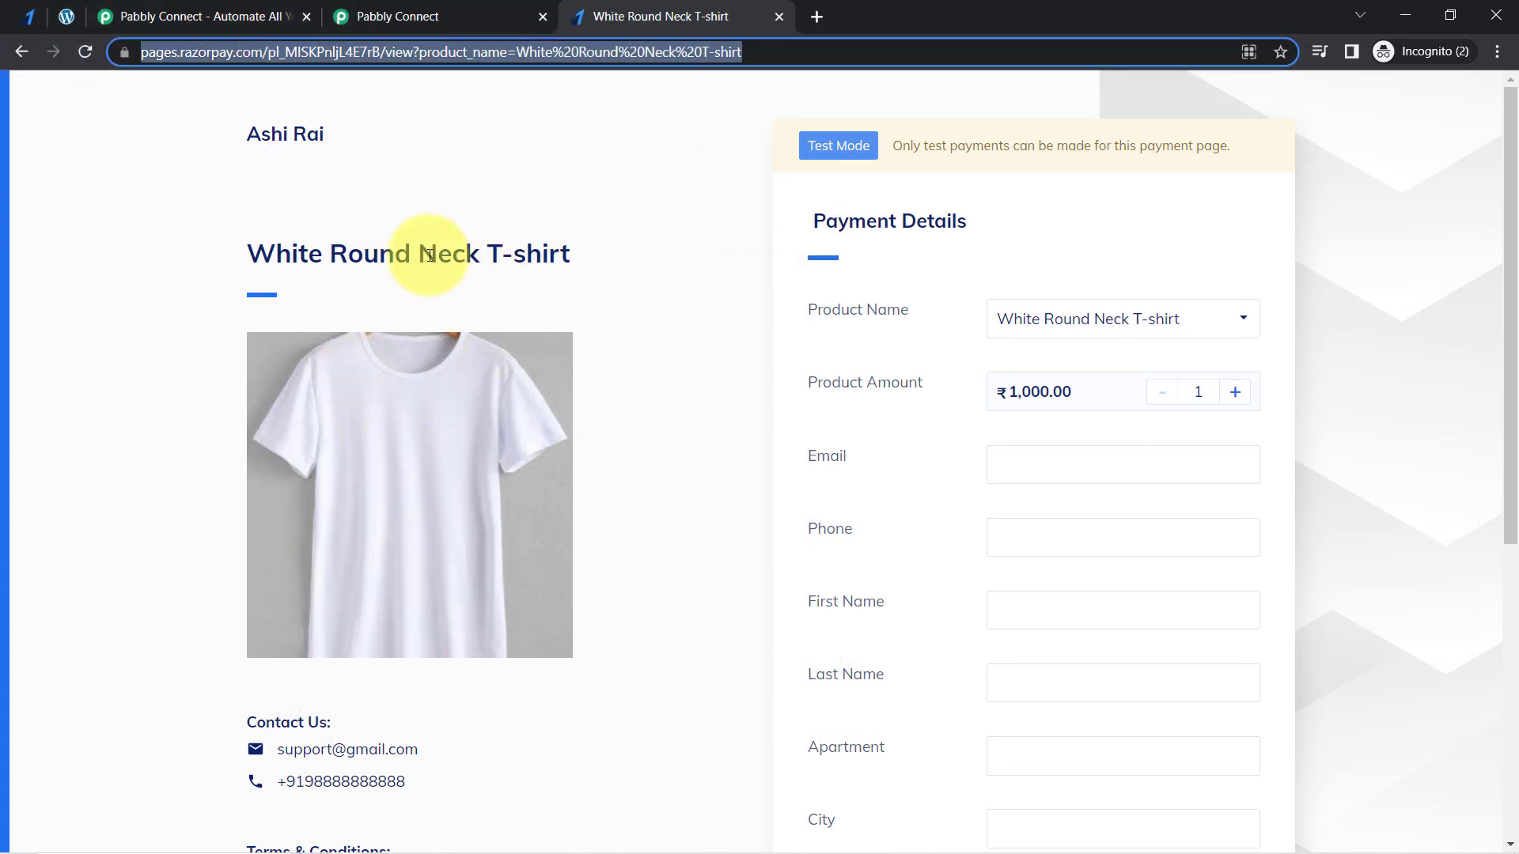
pyautogui.click(475, 237)
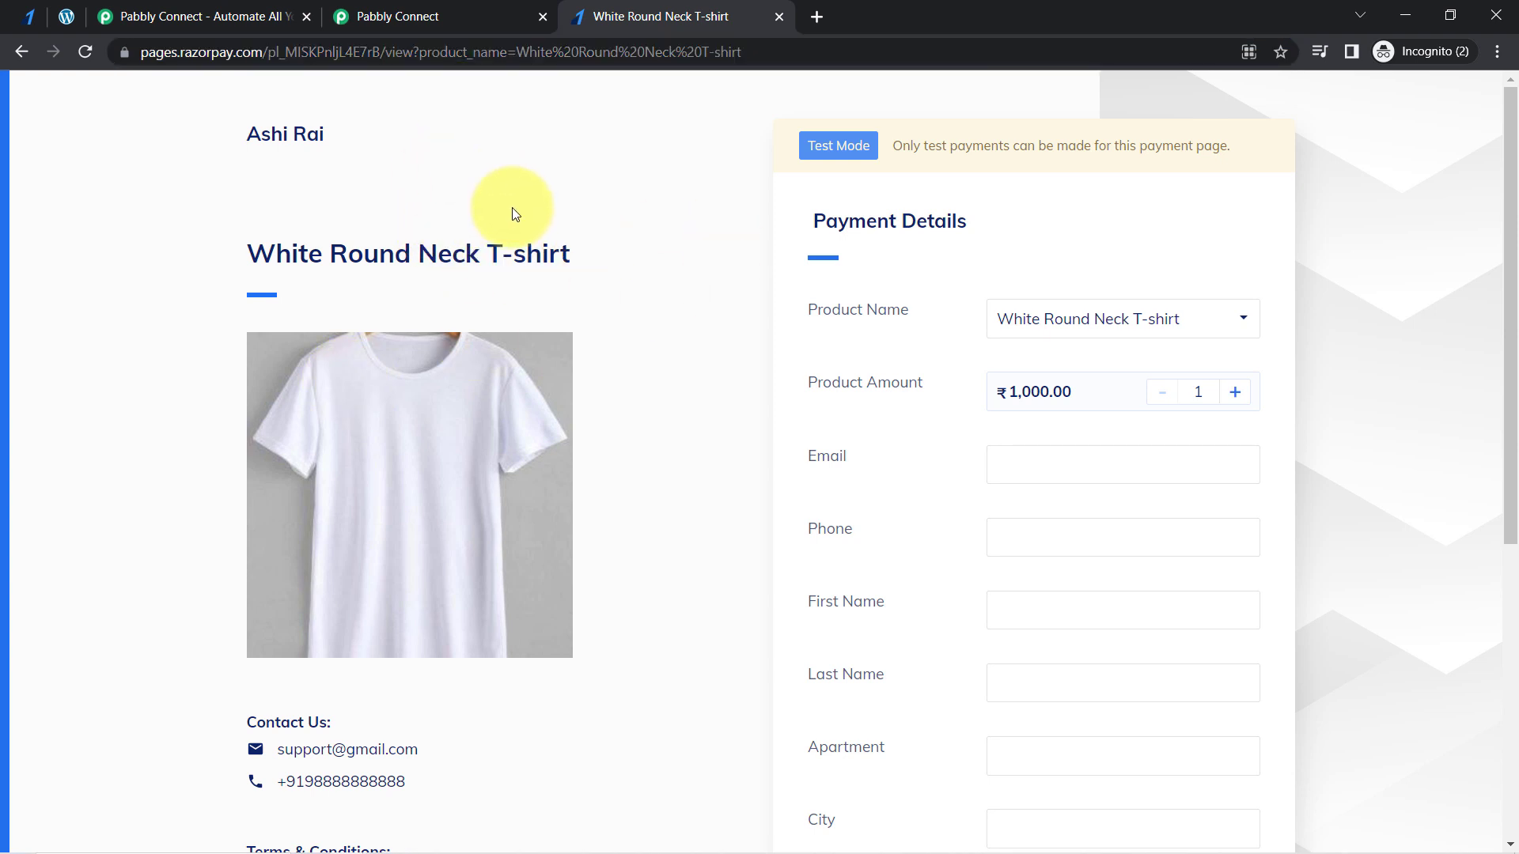
# - Review the published Razorpay page, the WooCommerce product list and the Pabbly Connect site, finishing on the Pabbly Connect dashboard
pyautogui.click(14, 14)
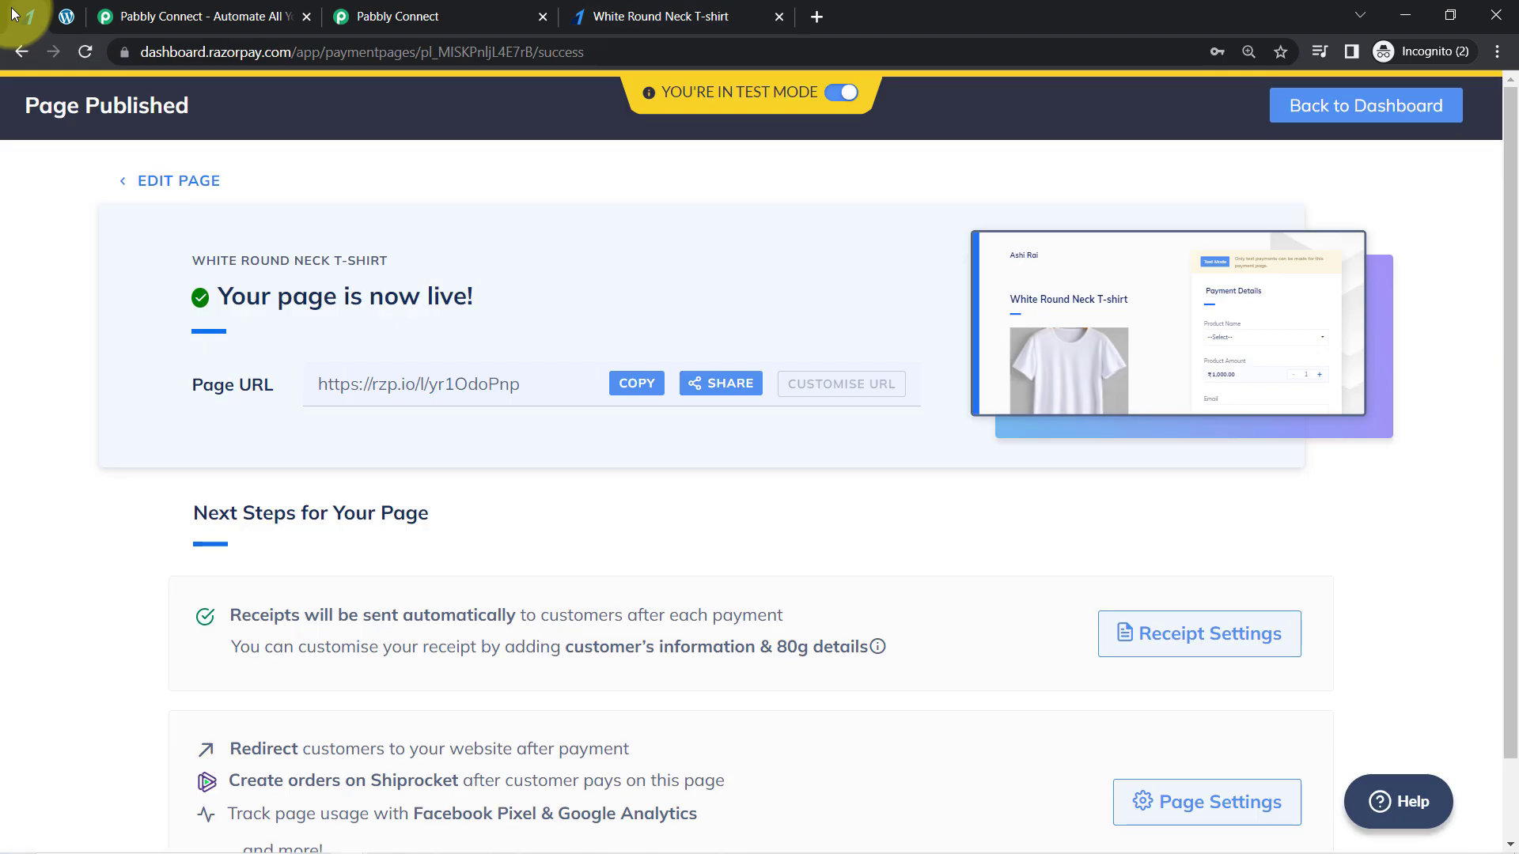
pyautogui.click(64, 11)
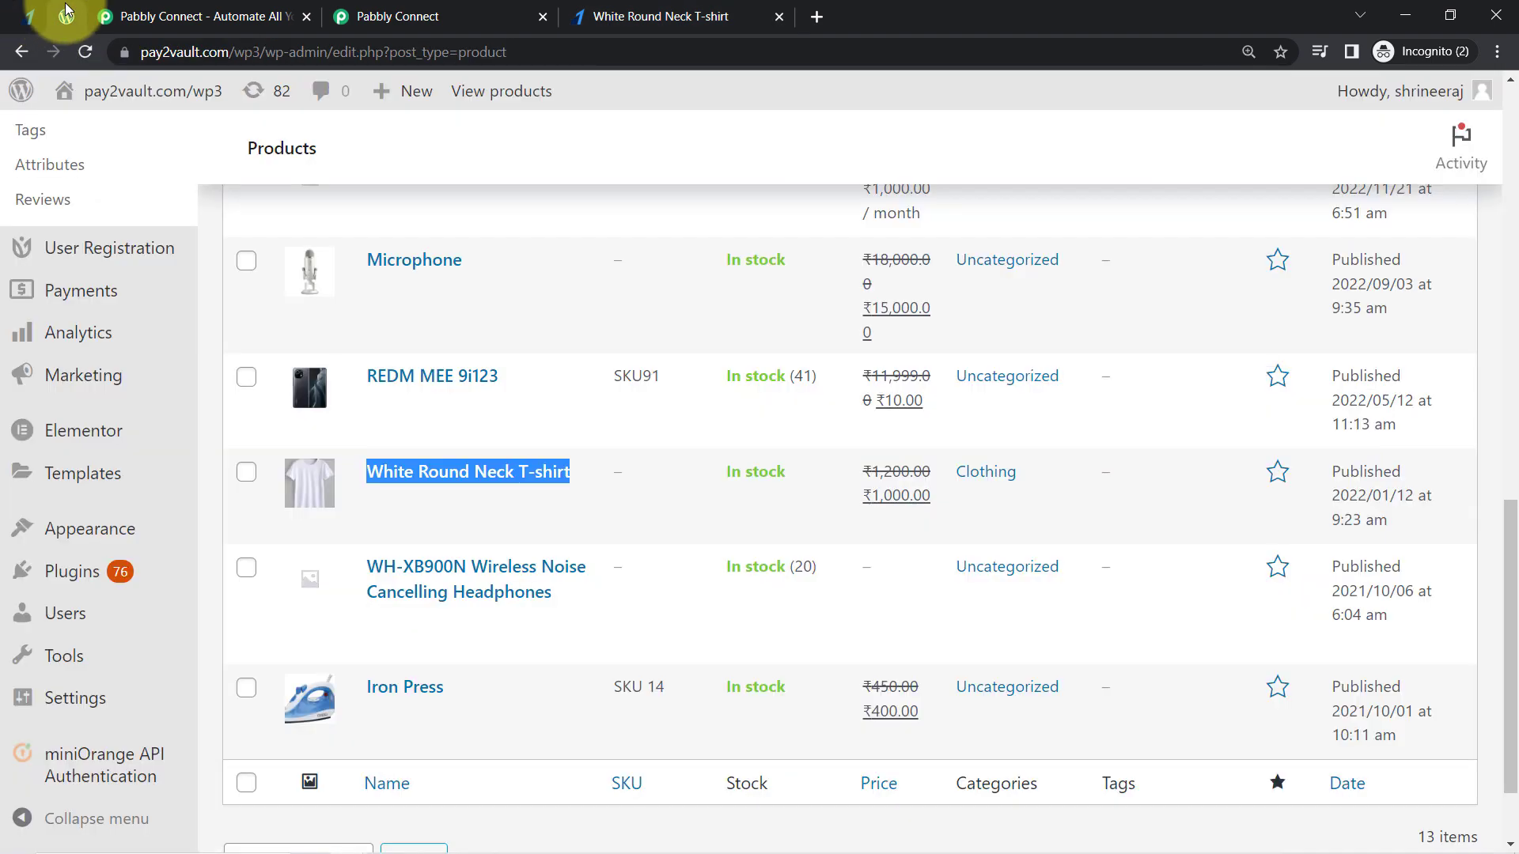
pyautogui.click(199, 12)
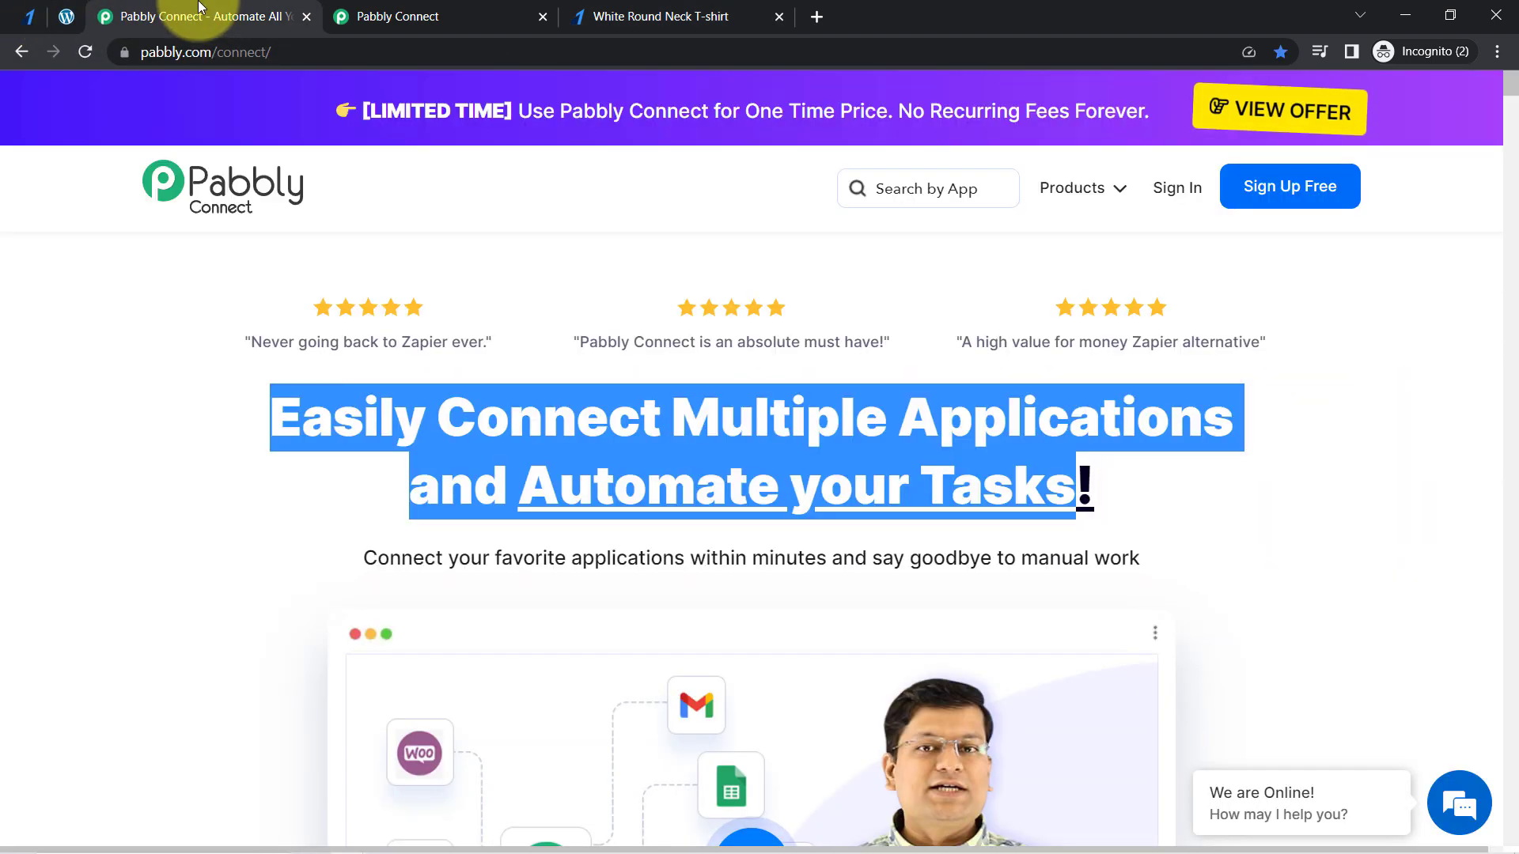
pyautogui.click(183, 361)
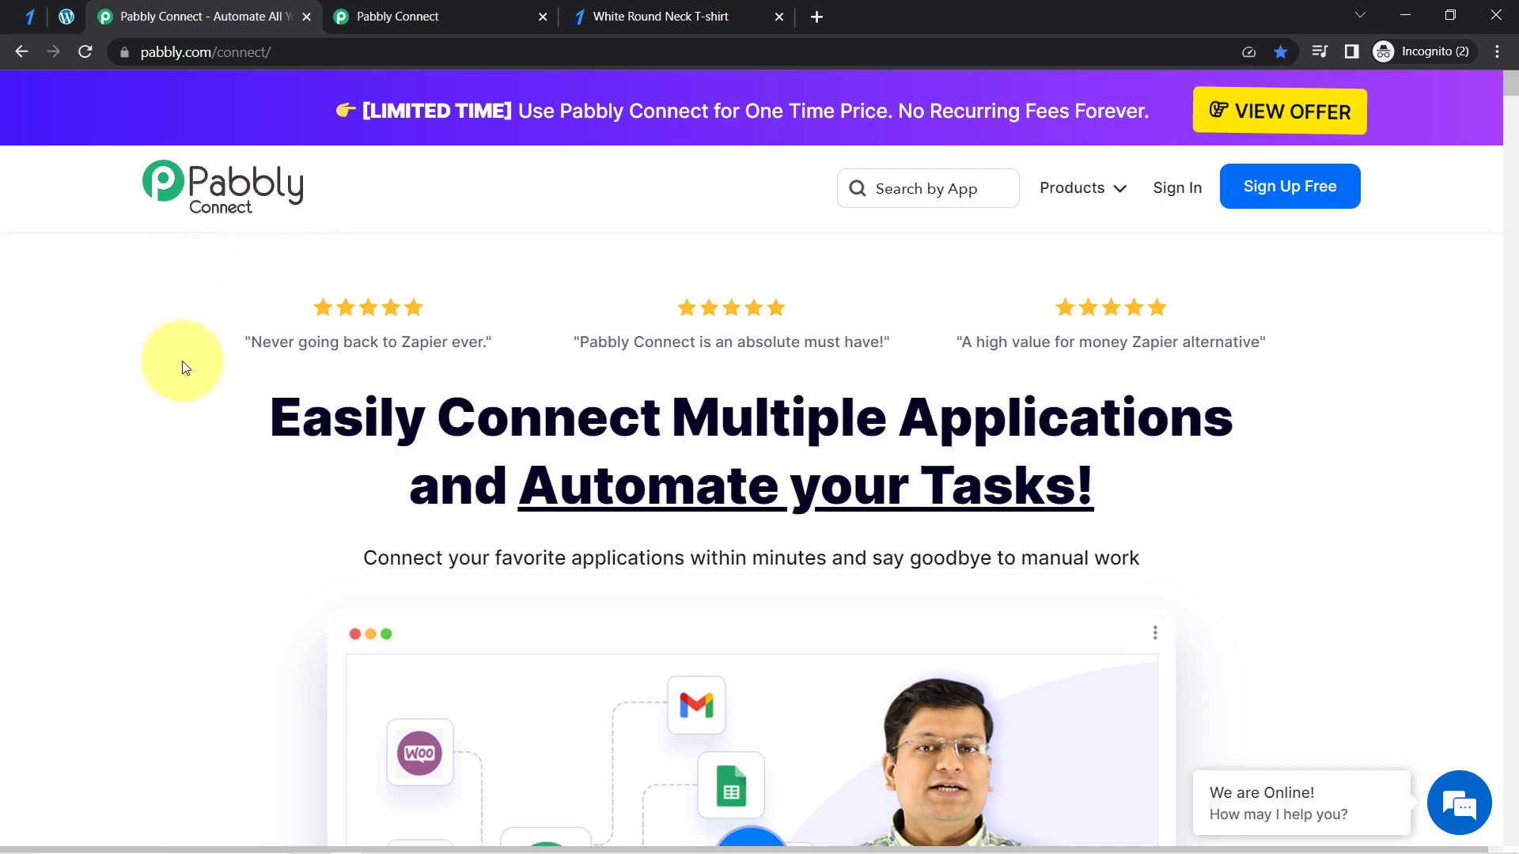
pyautogui.click(361, 18)
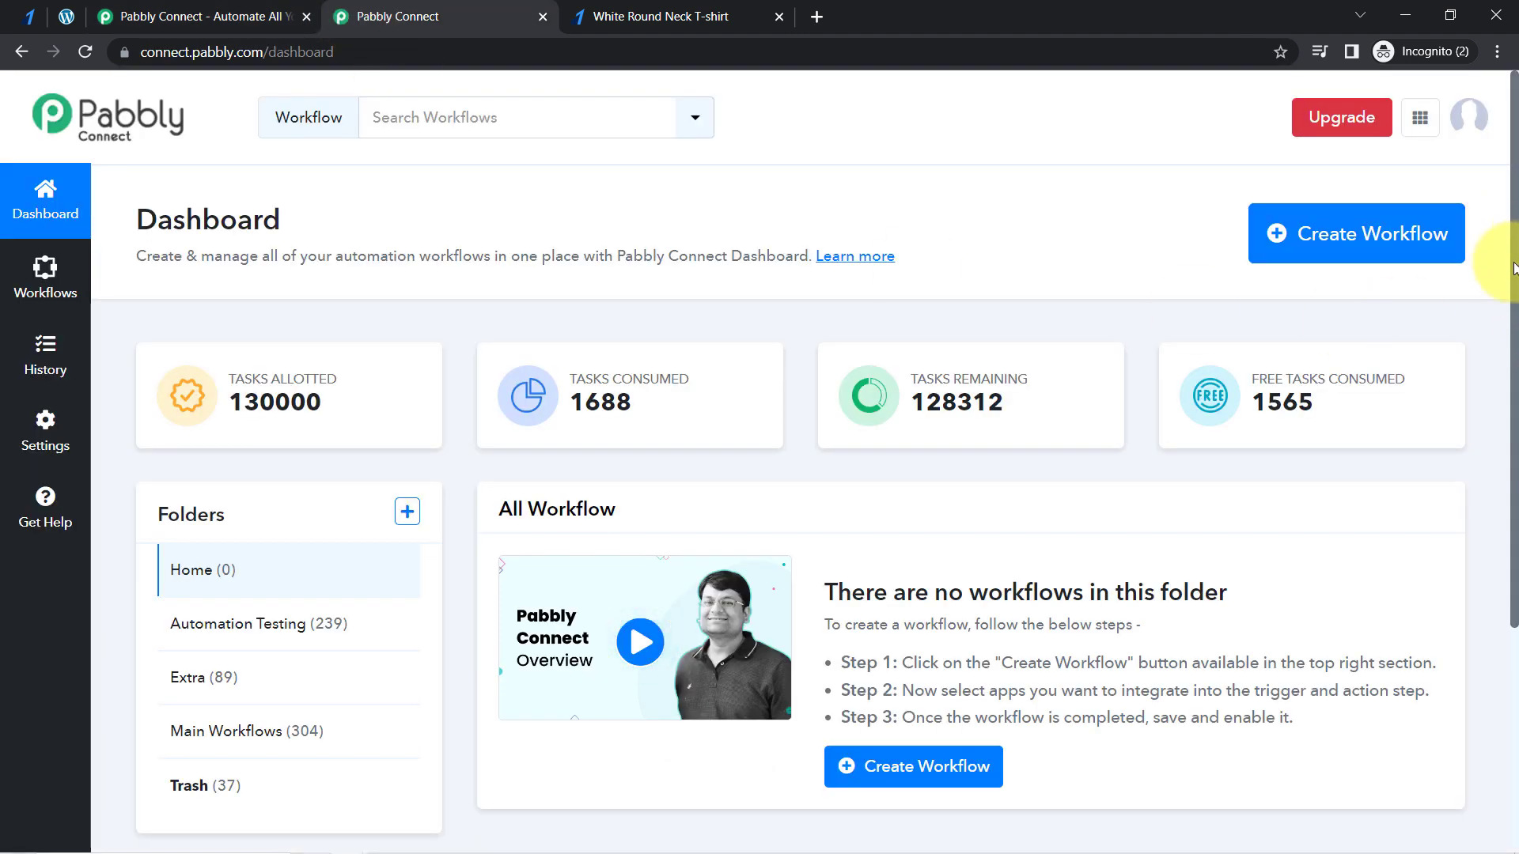
pyautogui.scroll(-2, 1499, 293)
pyautogui.scroll(2, 1479, 238)
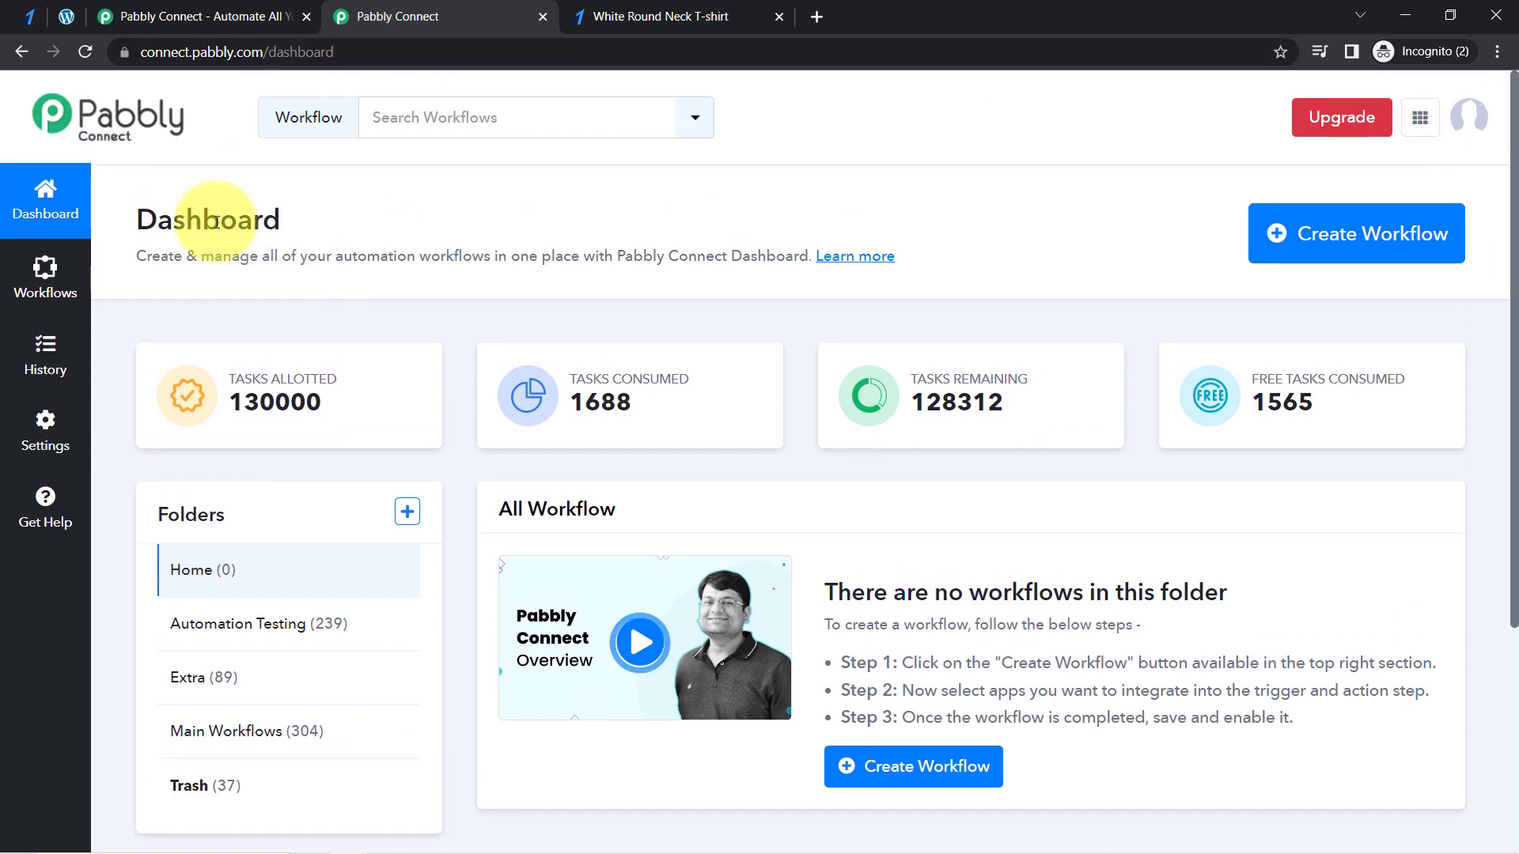
pyautogui.click(186, 14)
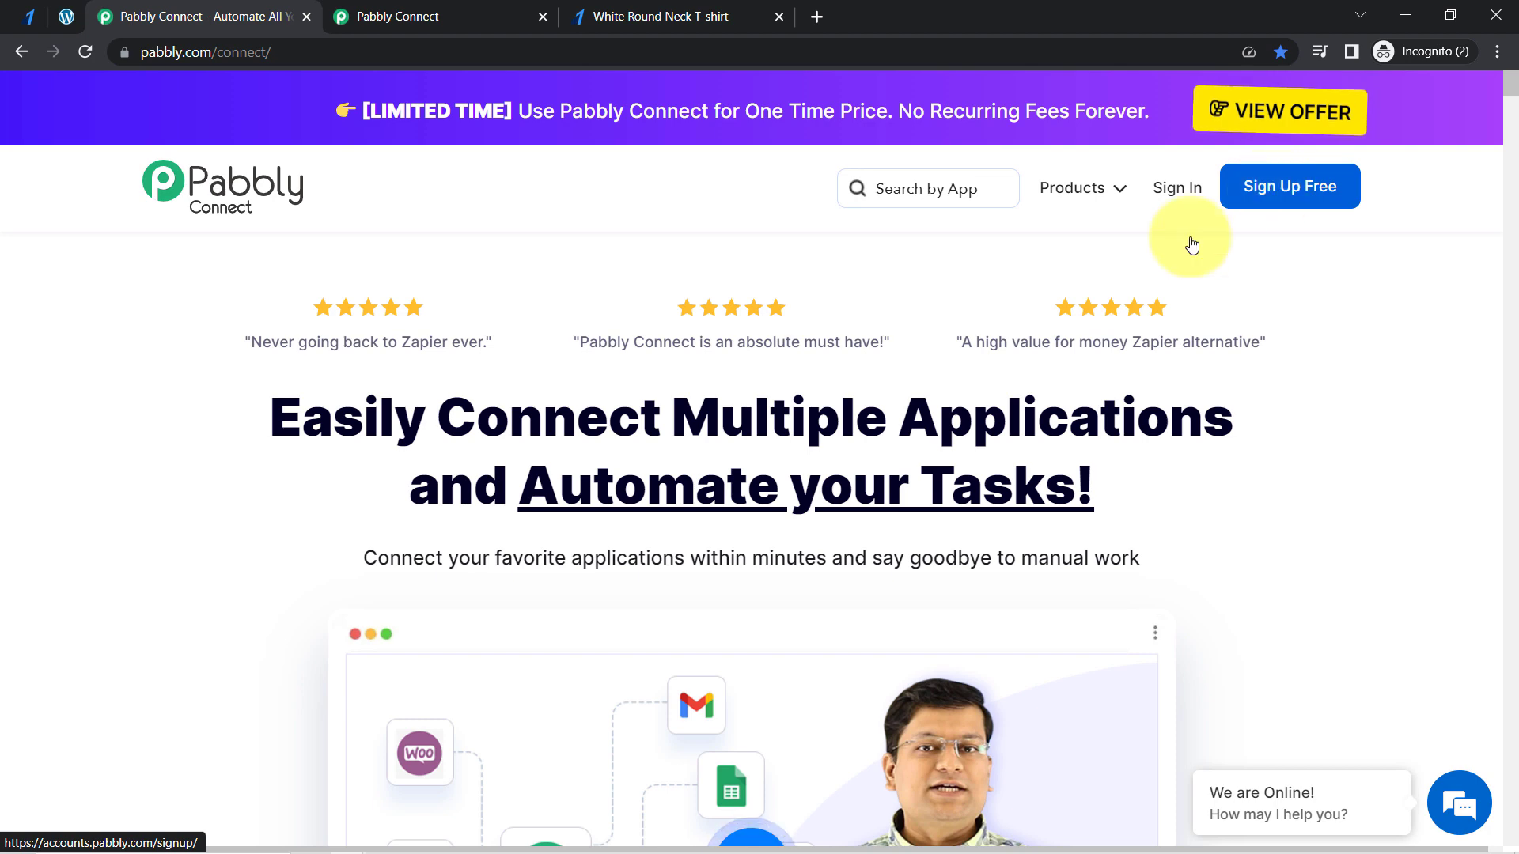
pyautogui.click(385, 10)
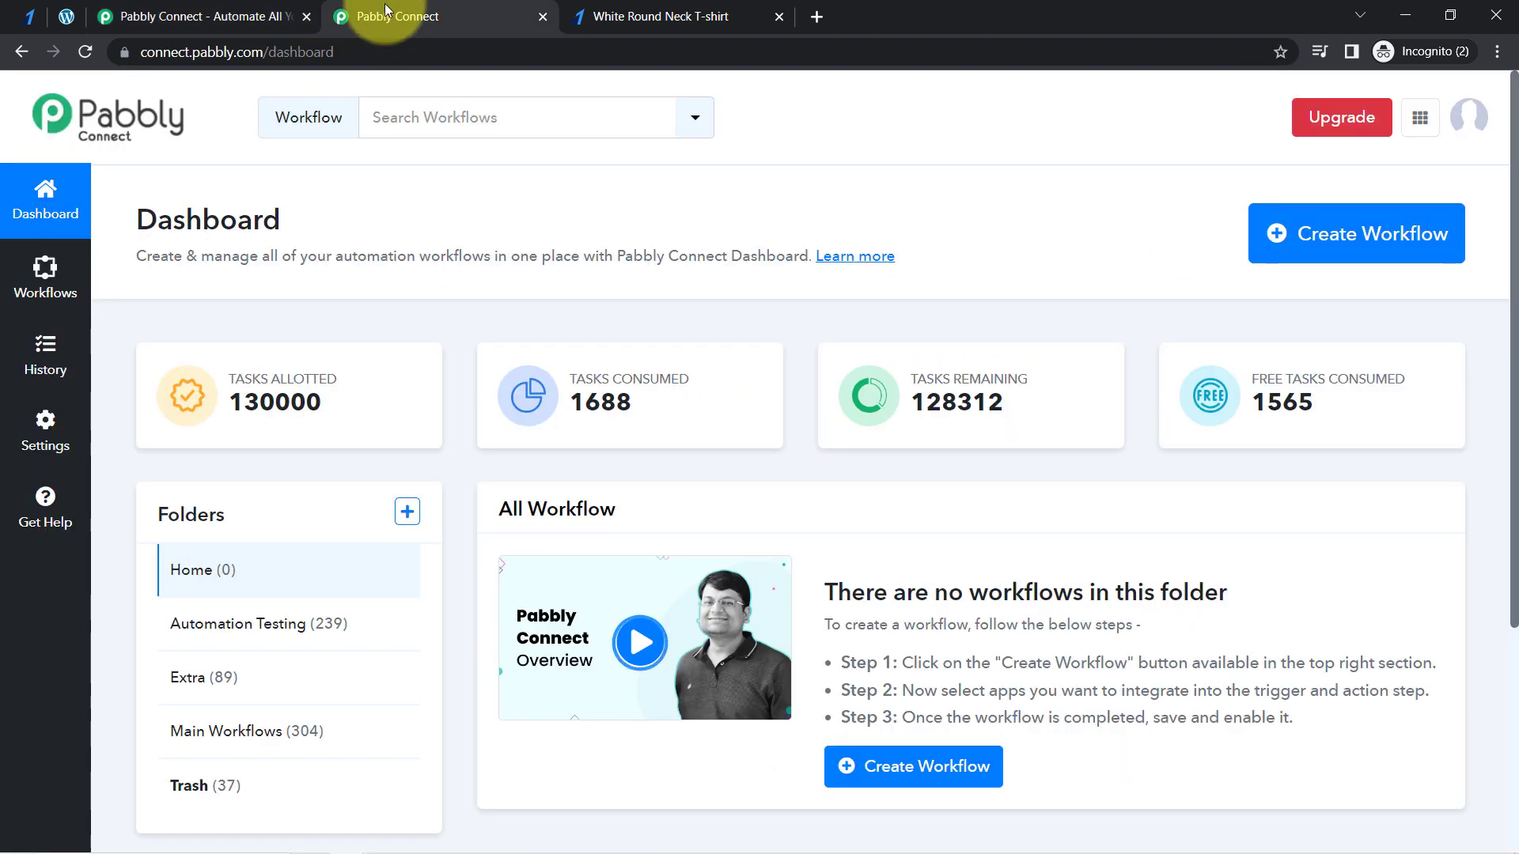
pyautogui.moveTo(139, 218); pyautogui.dragTo(381, 245)
pyautogui.click(383, 245)
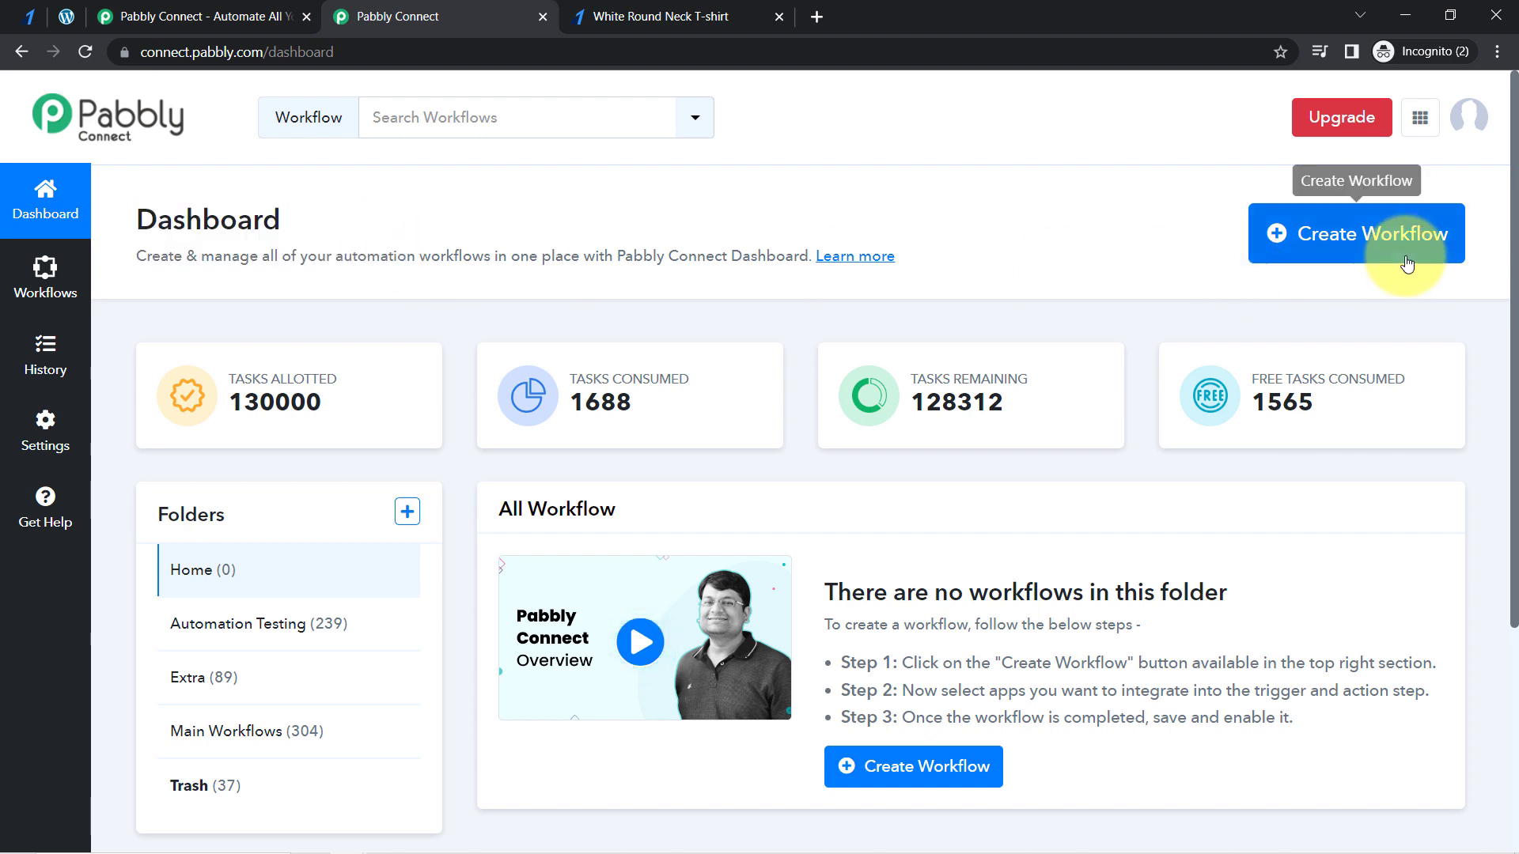
# - Create a workflow named "When Order is Placed in Razorpay - Create Order on WooCommerce"
pyautogui.click(1363, 236)
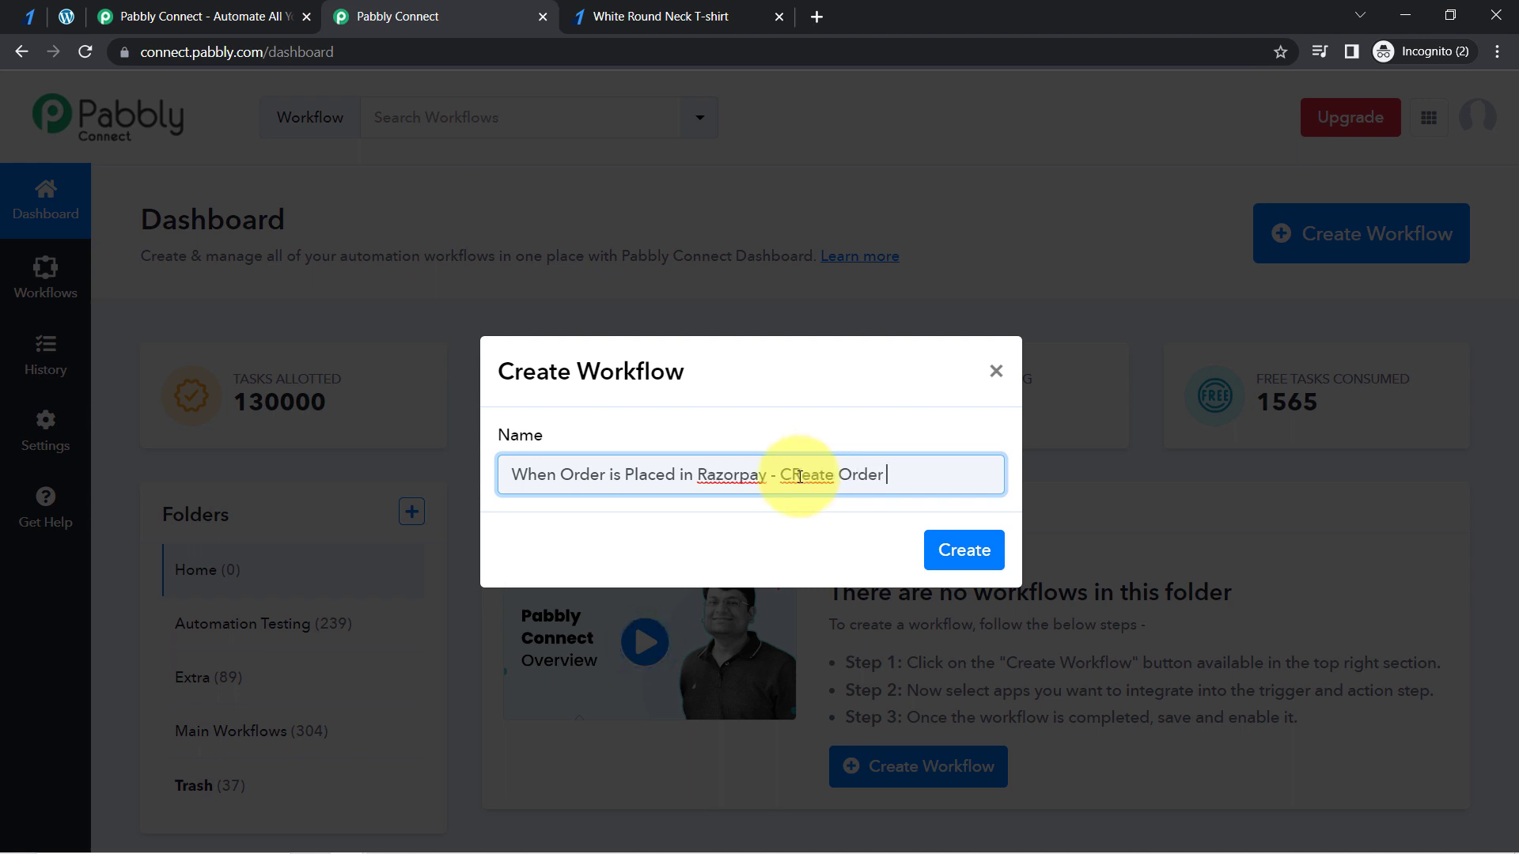
pyautogui.write('ommerce')
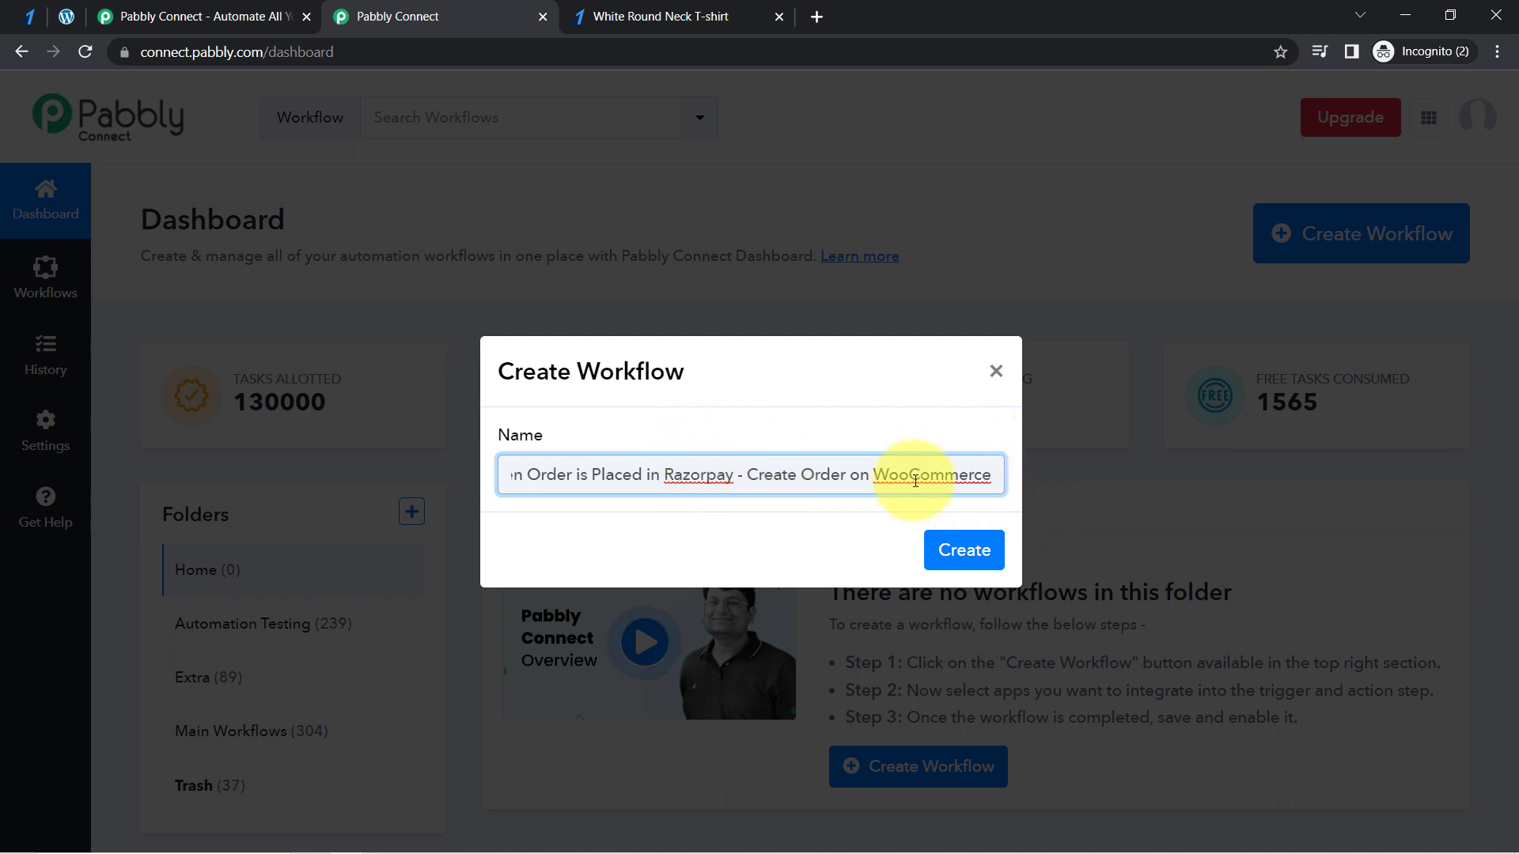
pyautogui.click(957, 552)
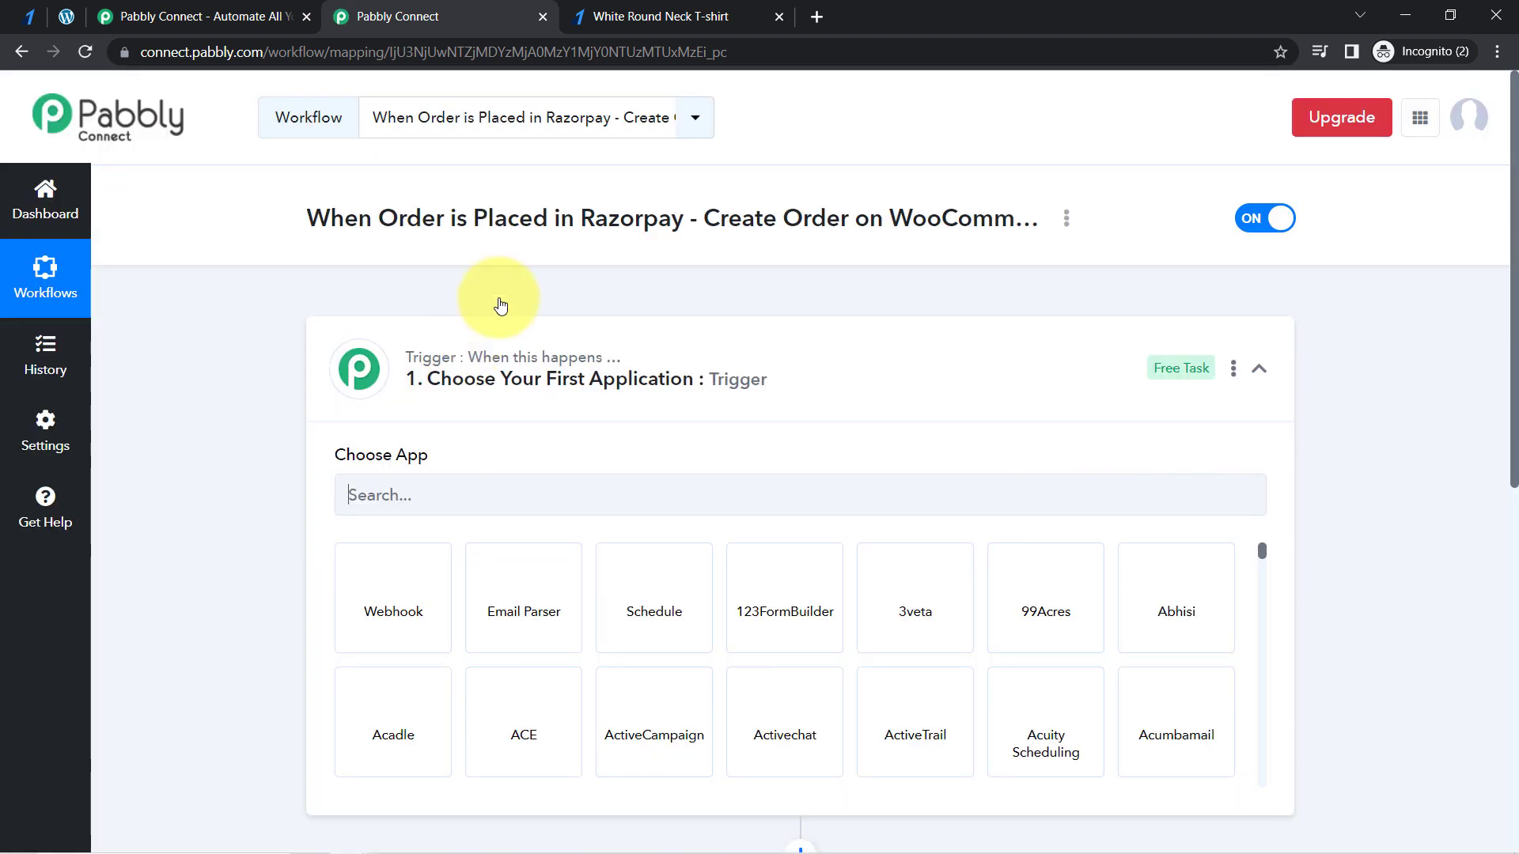
# - Collapse the trigger step and review the workflow's title with its trigger and action steps
pyautogui.click(501, 380)
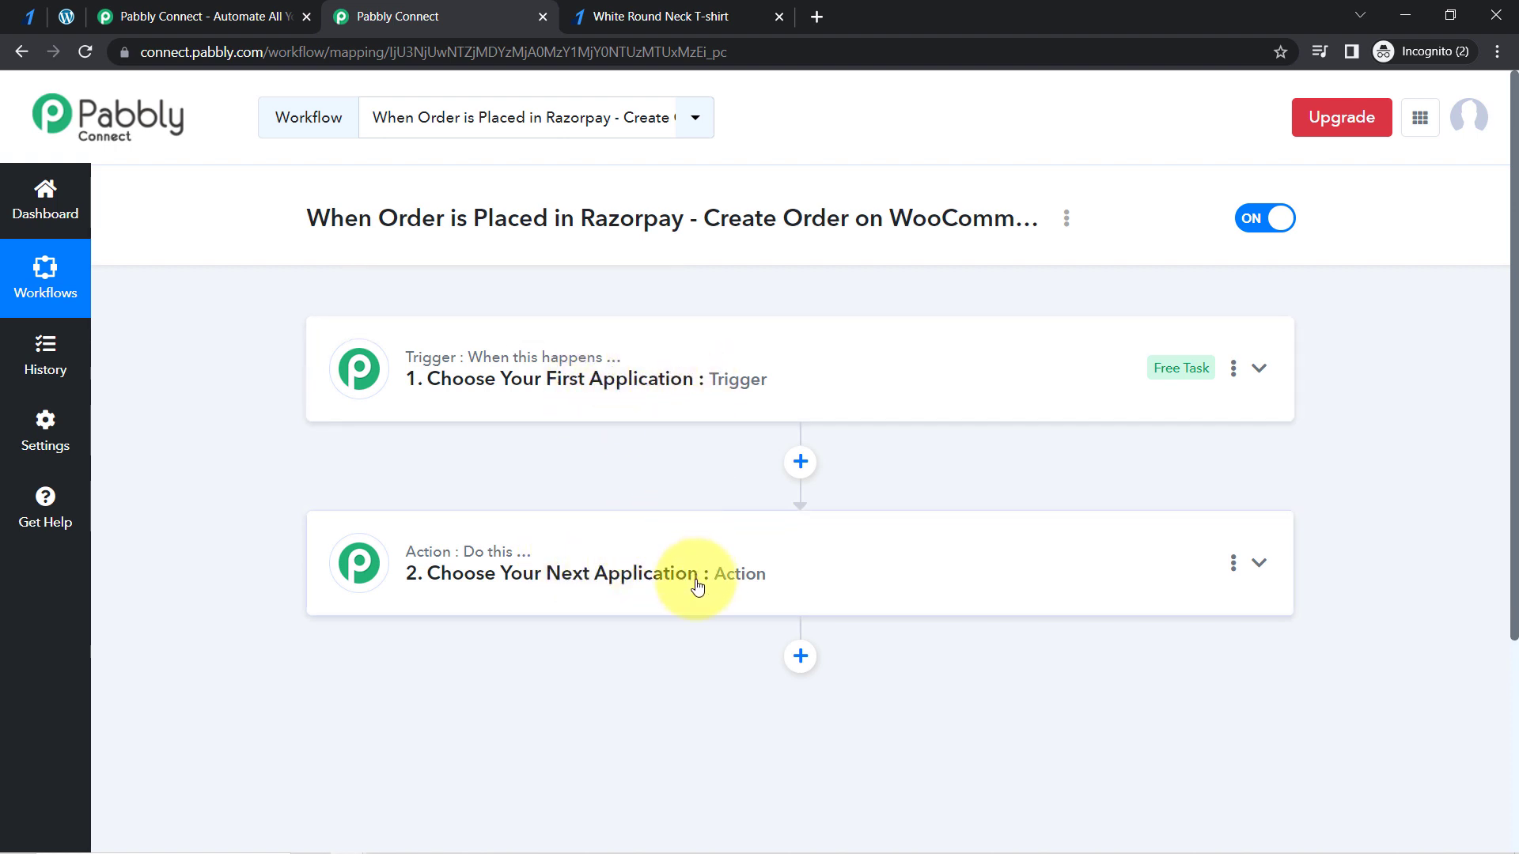
pyautogui.moveTo(595, 352)
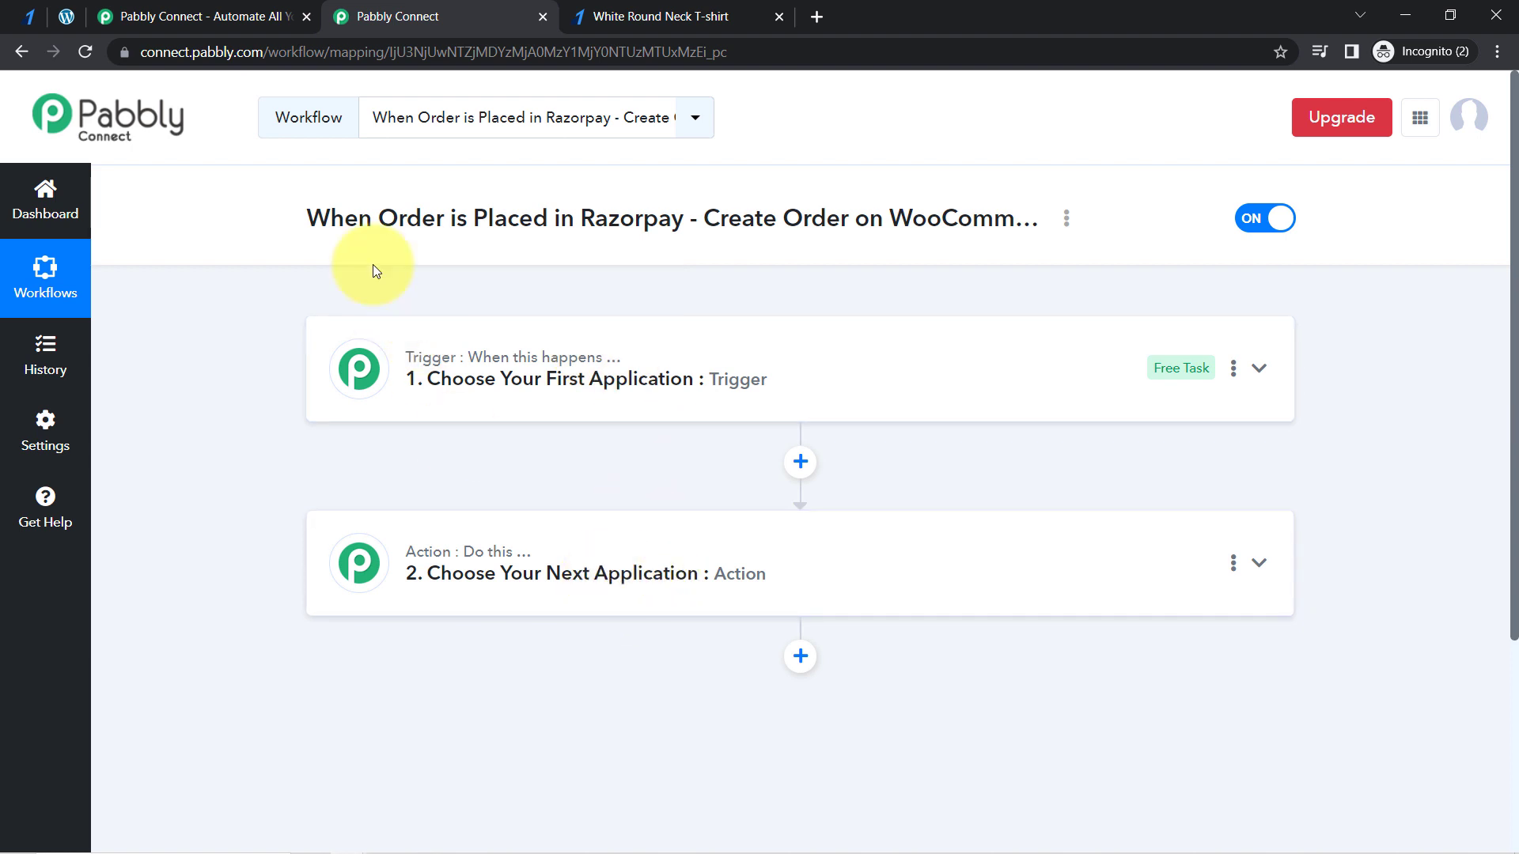
pyautogui.moveTo(373, 218); pyautogui.dragTo(955, 207)
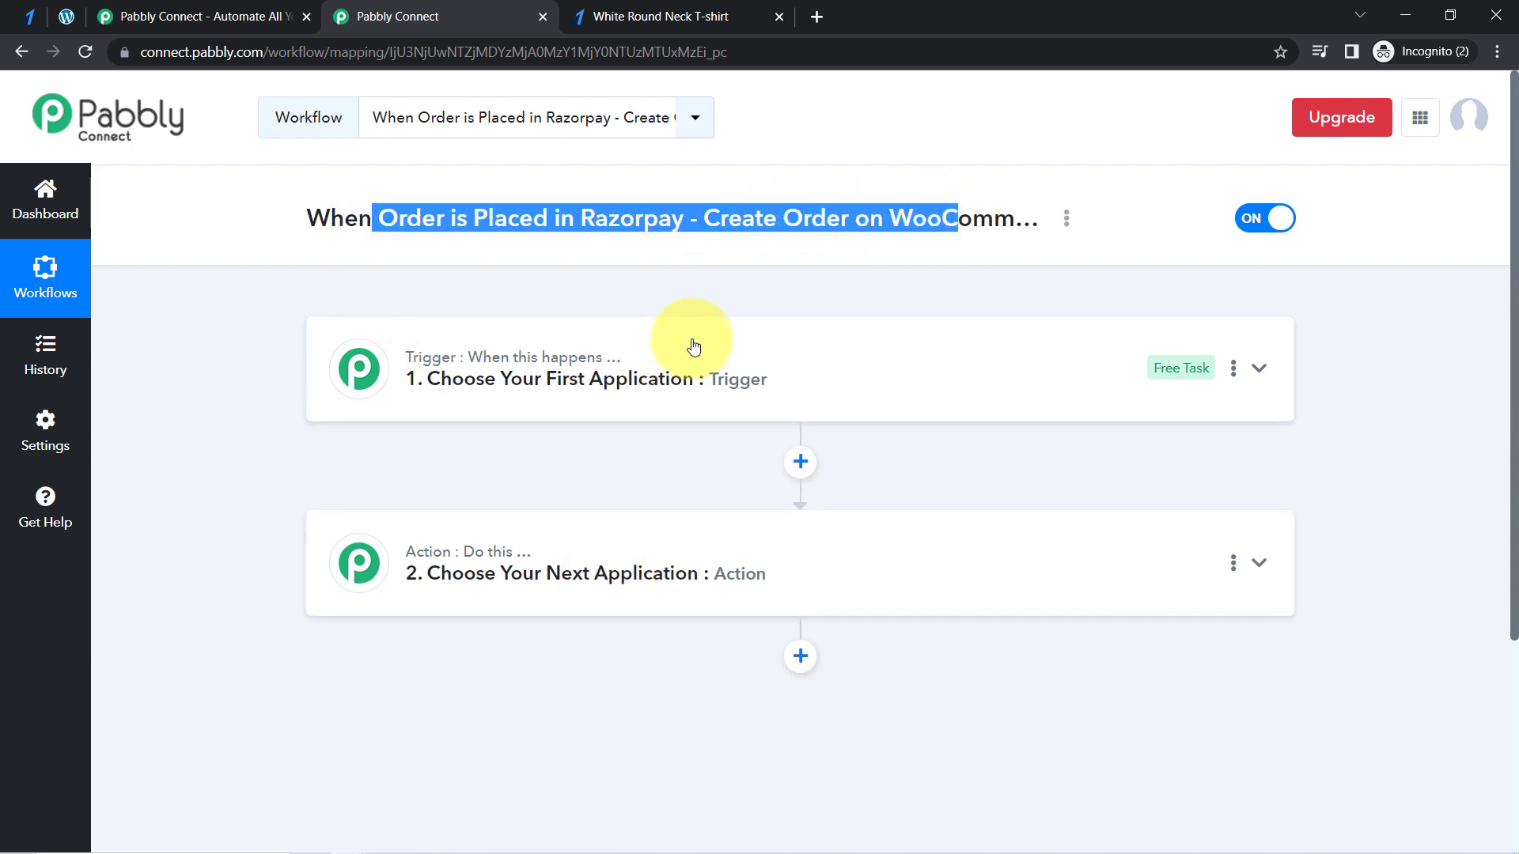
# - Expand the workflow's trigger step and choose Razorpay as its app
pyautogui.click(651, 388)
pyautogui.click(476, 498)
pyautogui.write('r')
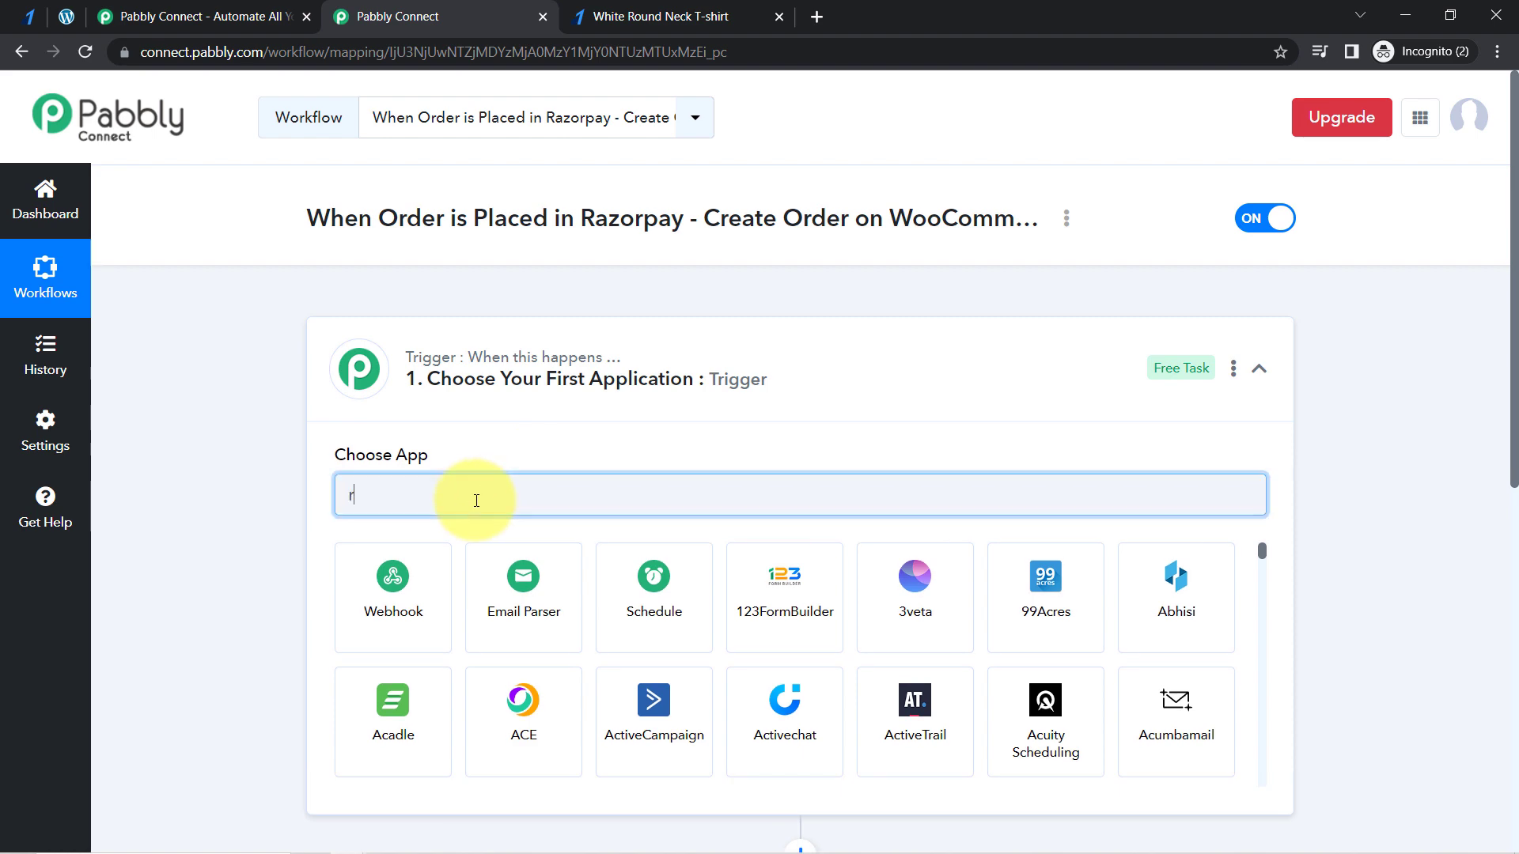
pyautogui.write('azor')
pyautogui.click(395, 589)
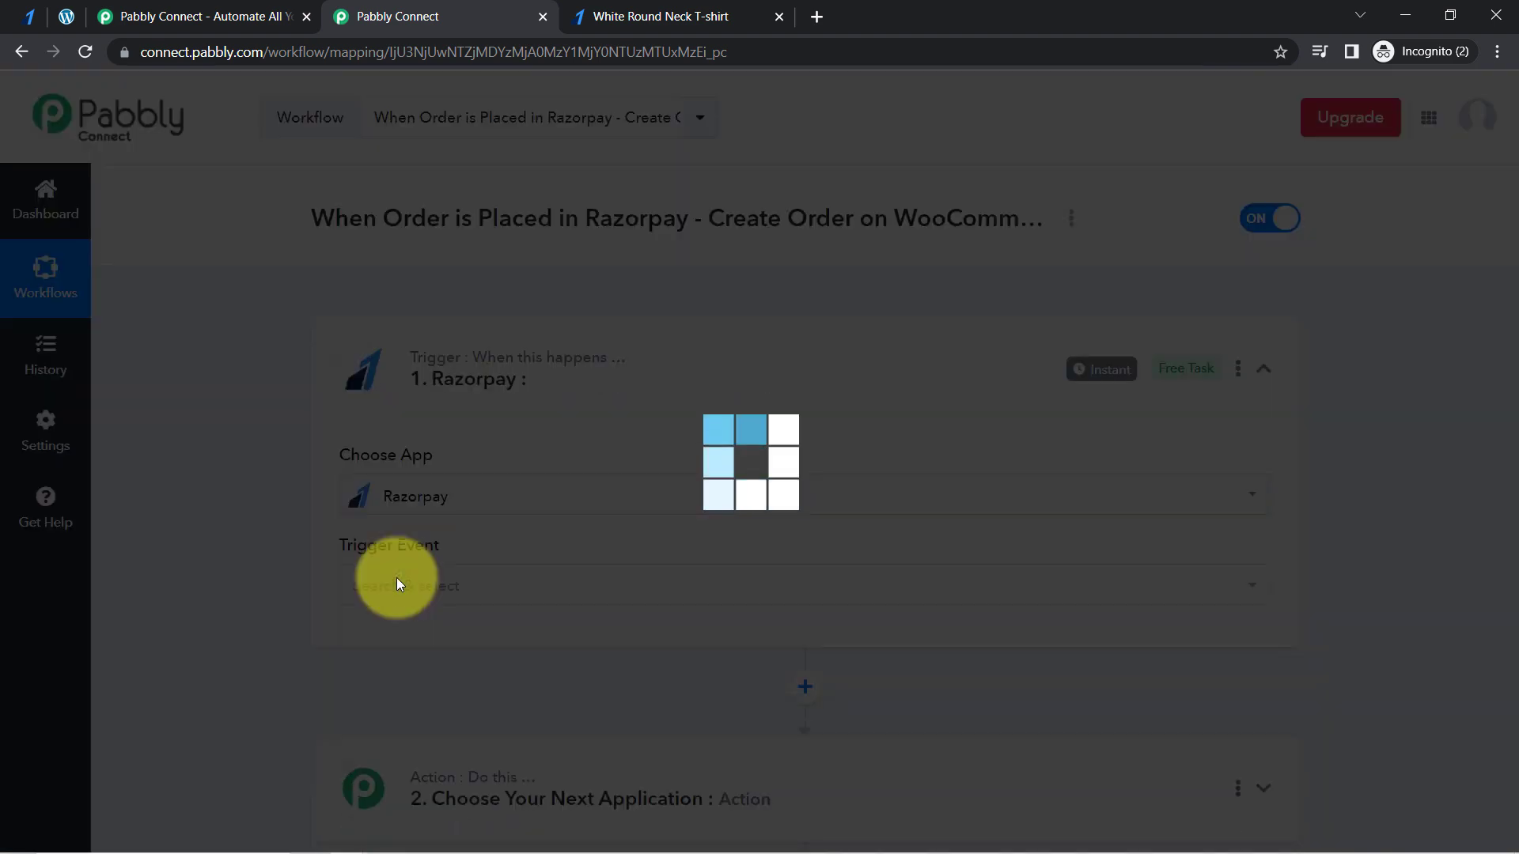
# - Choose WooCommerce as the app for the workflow's action step and collapse that step
pyautogui.scroll(-5, 1503, 395)
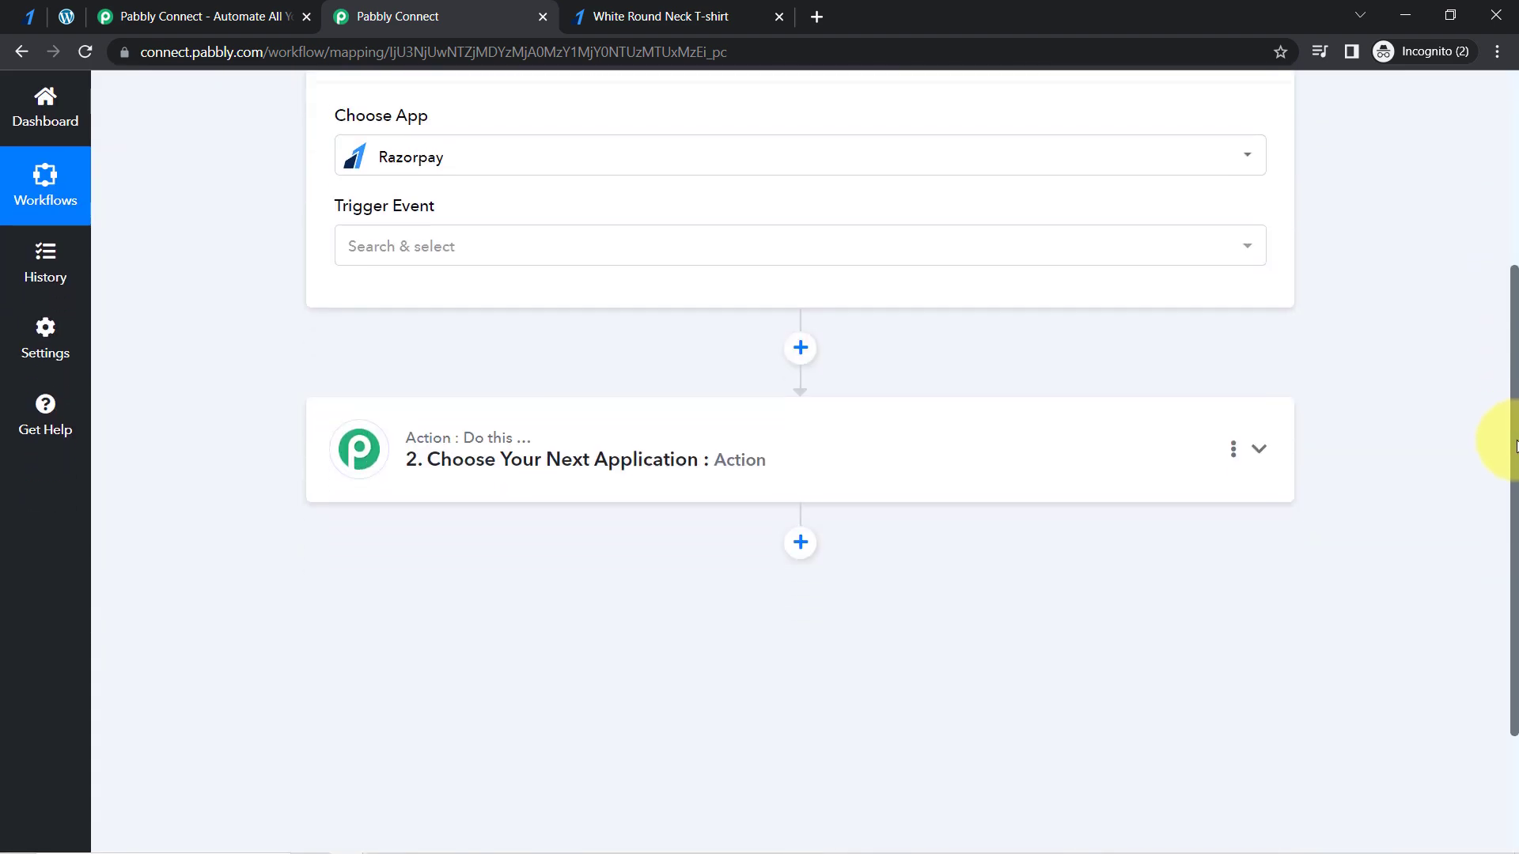
pyautogui.click(508, 479)
pyautogui.click(388, 536)
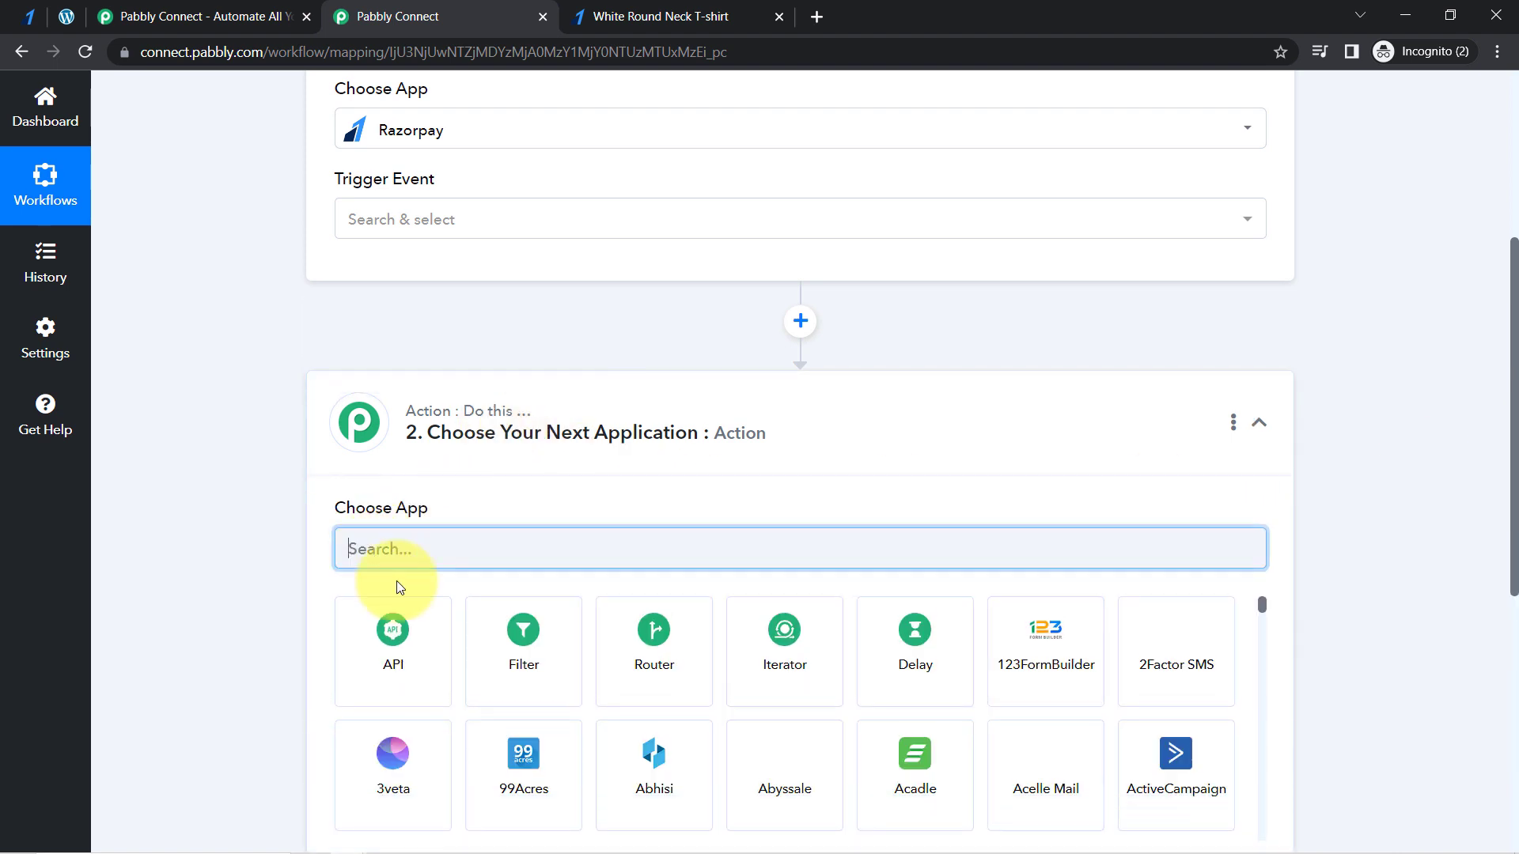
pyautogui.write('wooco')
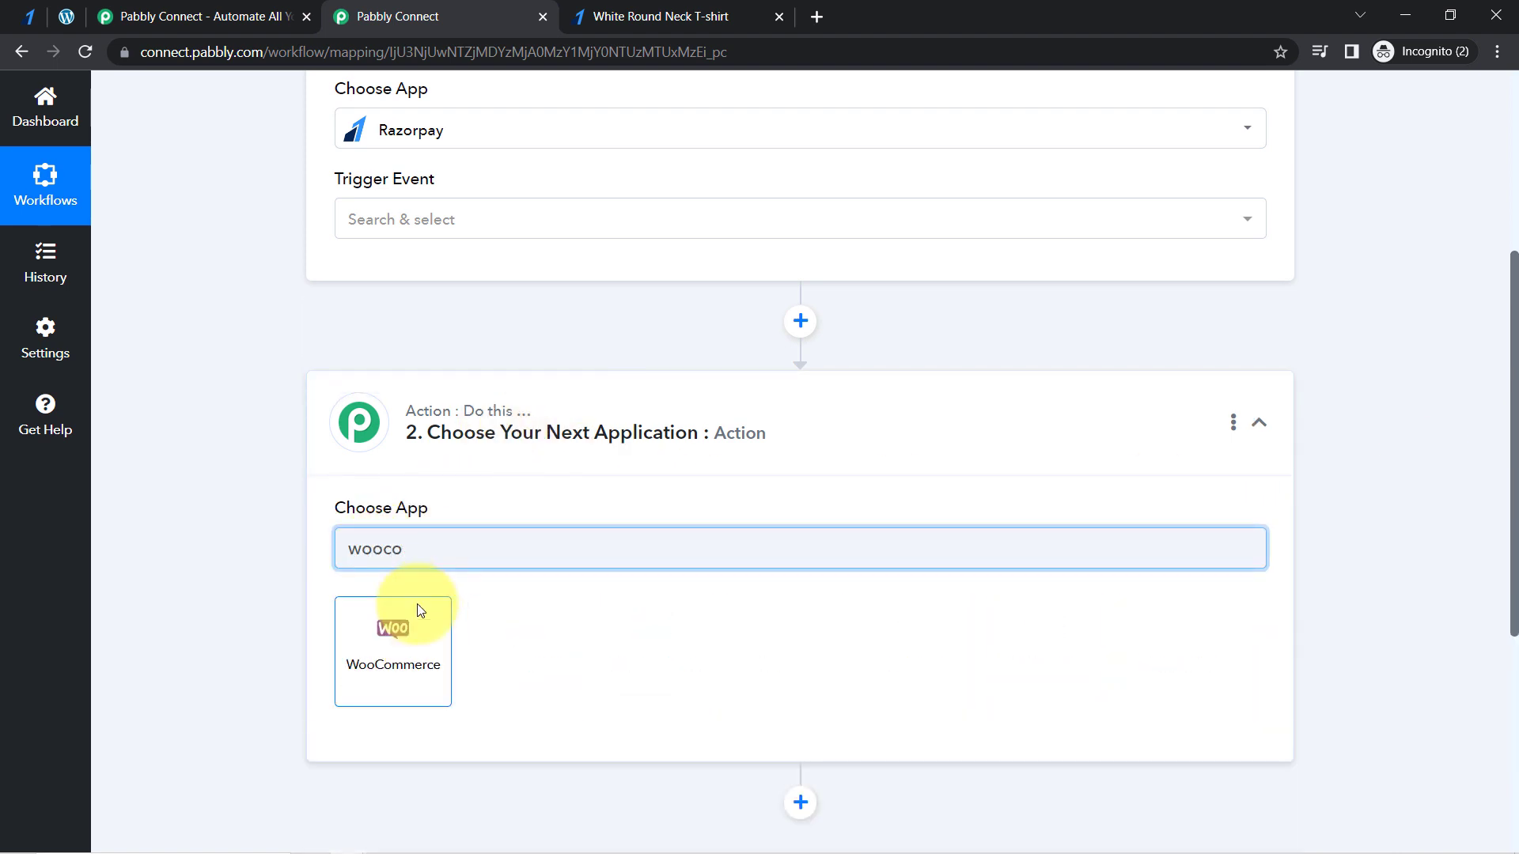
pyautogui.click(414, 655)
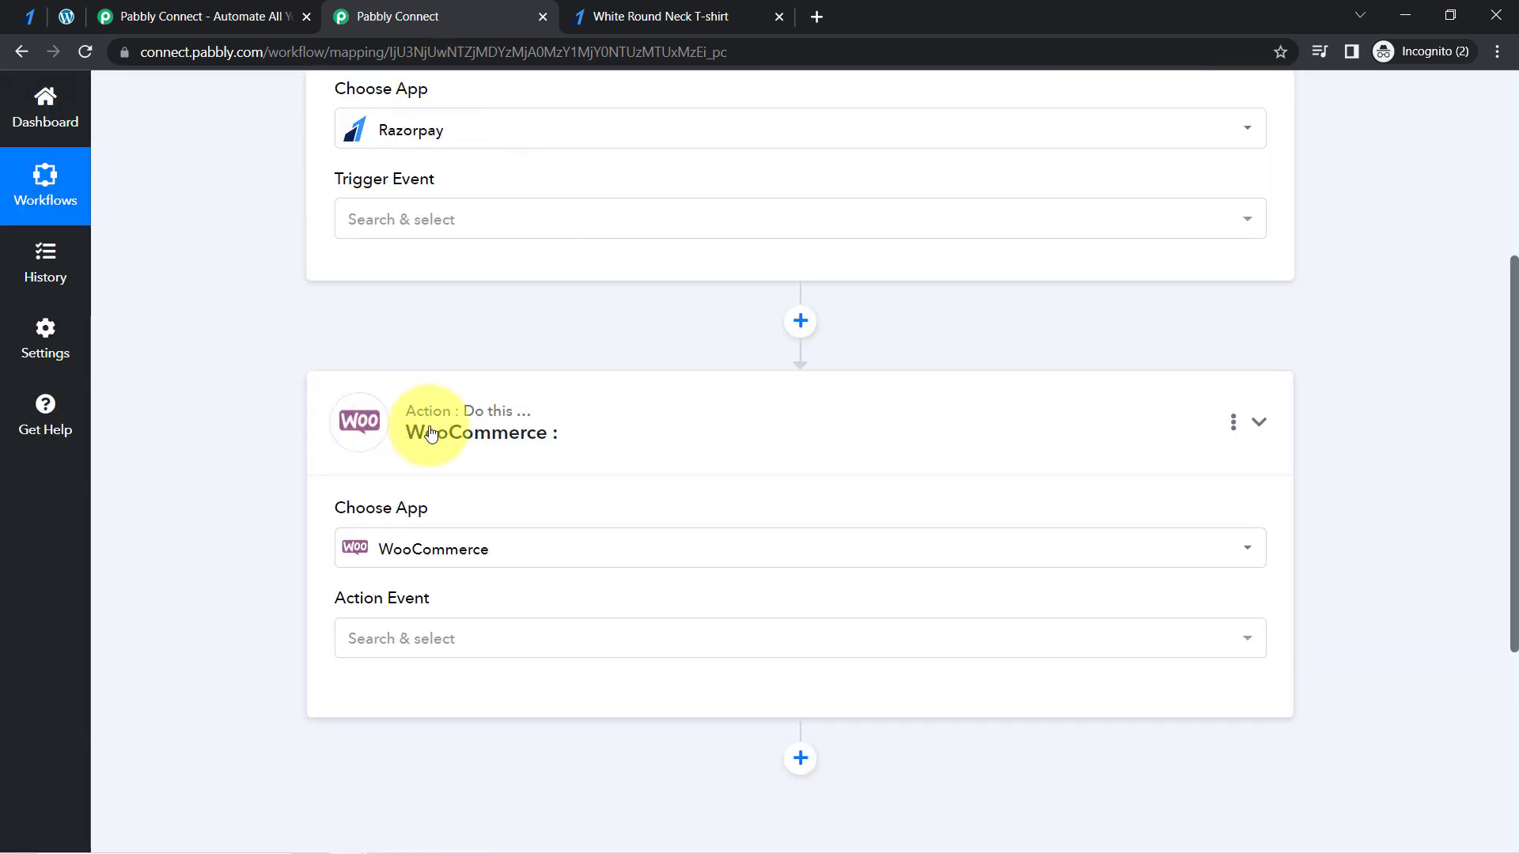
pyautogui.click(424, 434)
# - Collapse the Razorpay trigger step to review the workflow's outline, and reopen its settings
pyautogui.moveTo(1516, 389); pyautogui.dragTo(1517, 207)
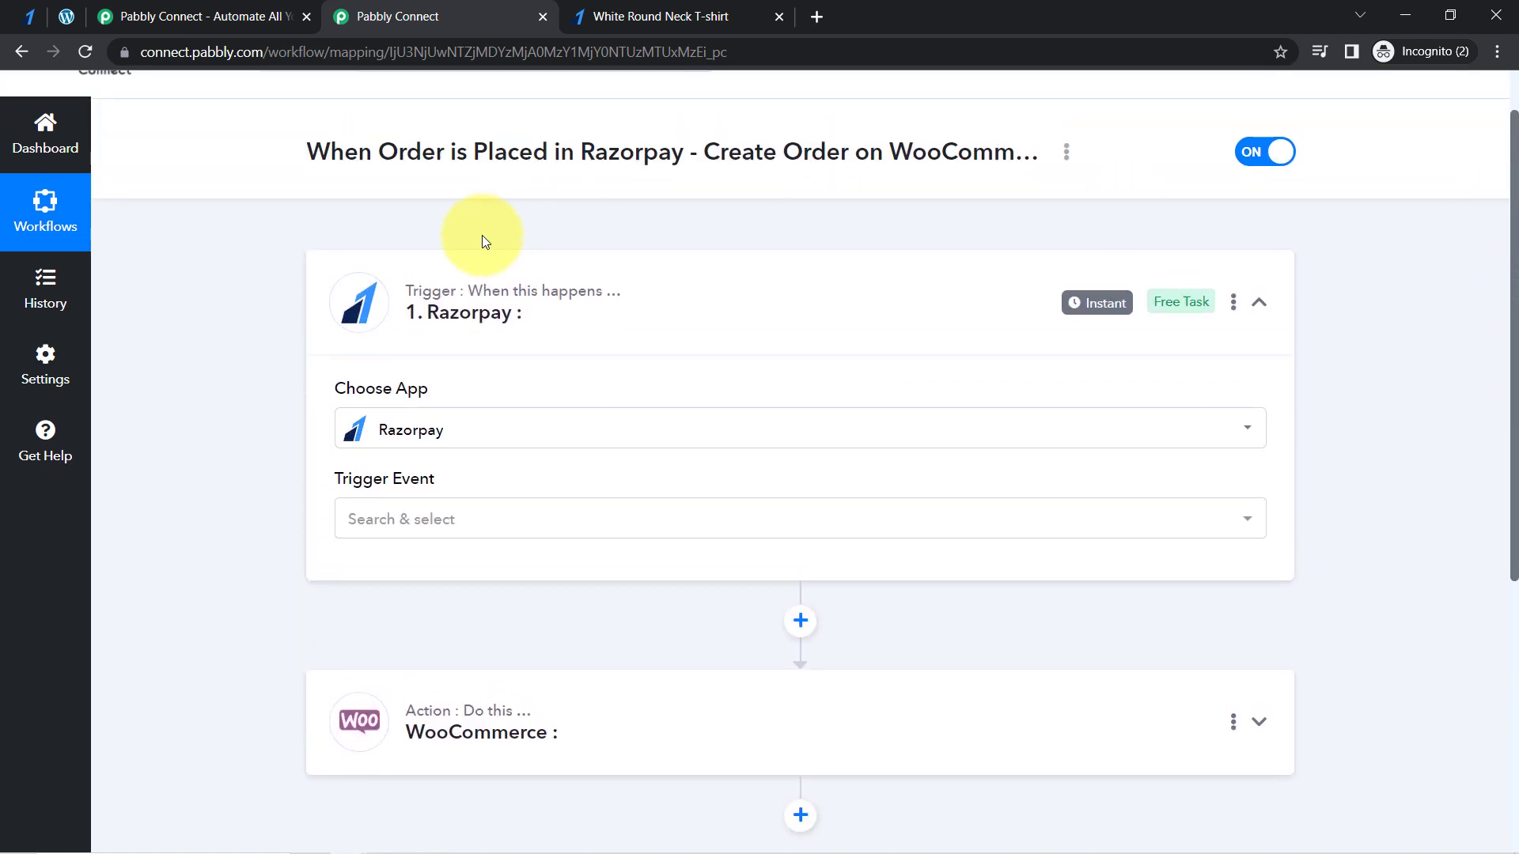
pyautogui.click(431, 297)
pyautogui.scroll(1, 1493, 238)
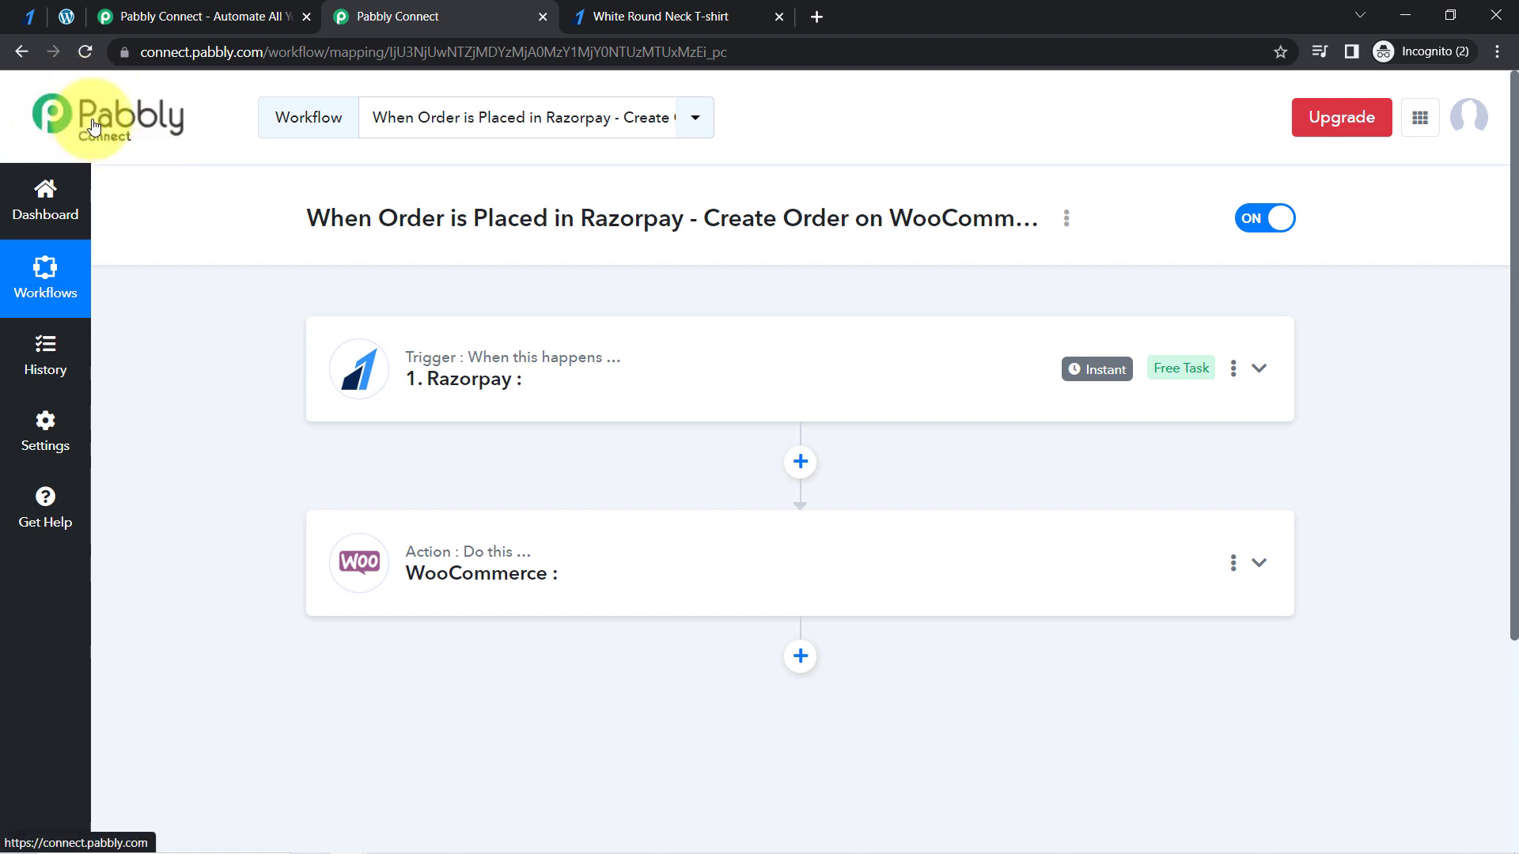
pyautogui.click(463, 388)
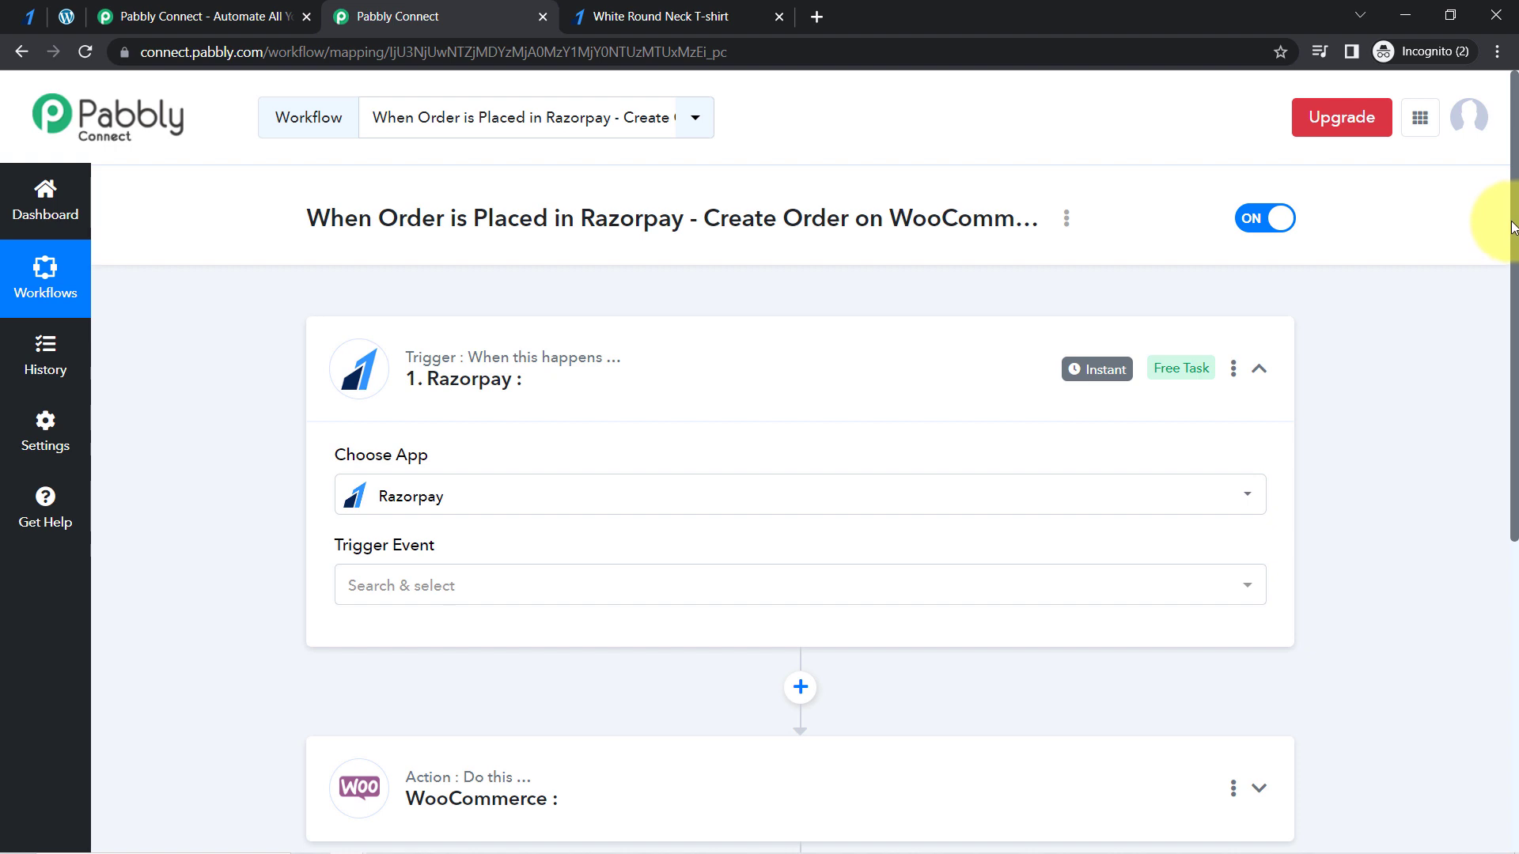
# - Set the Razorpay trigger event to Order Paid
pyautogui.moveTo(1510, 228); pyautogui.dragTo(1511, 323)
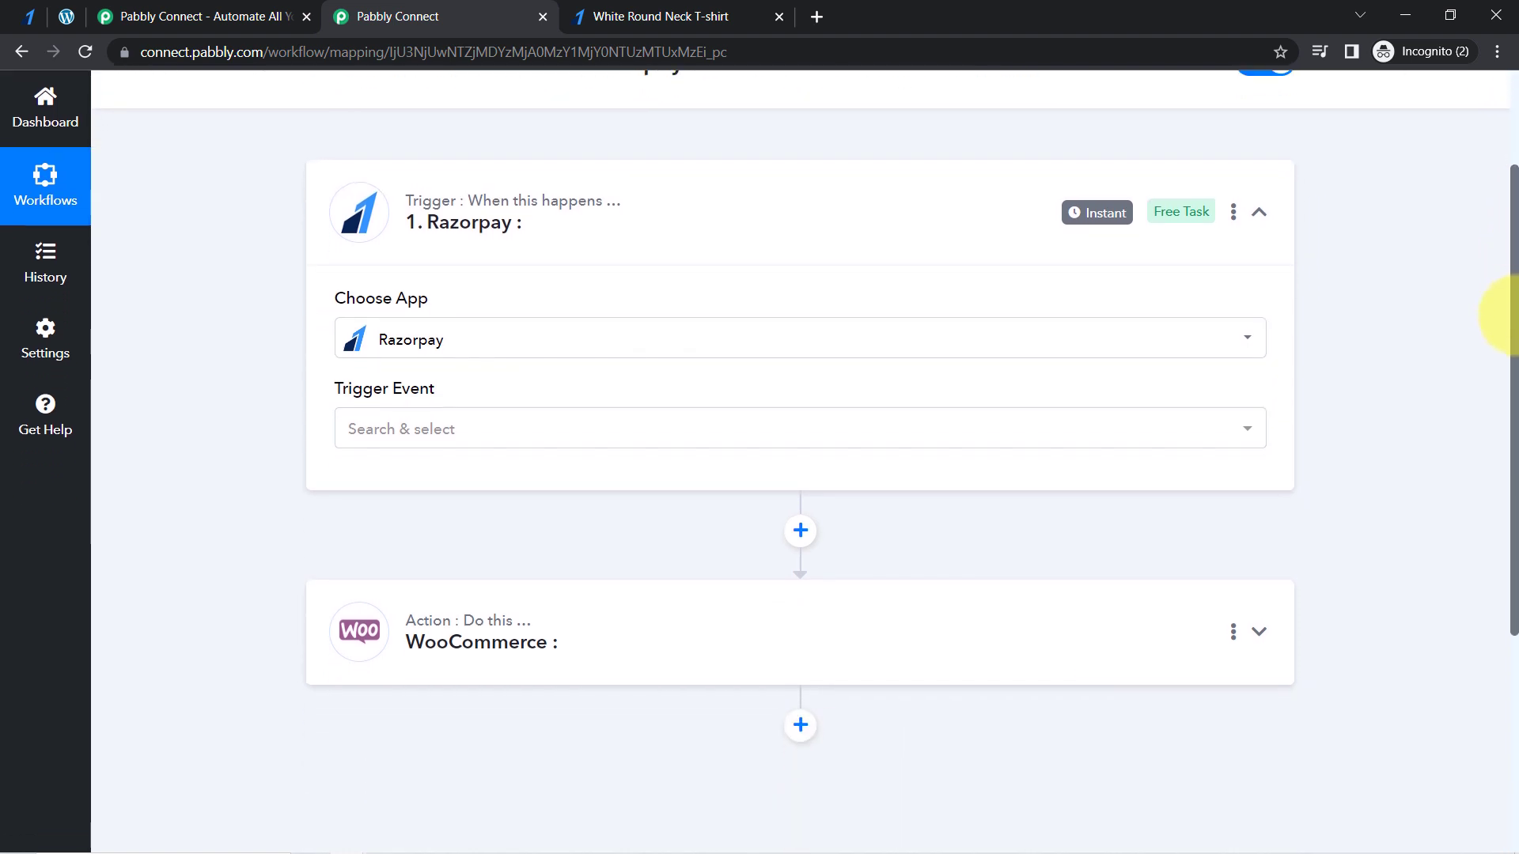
pyautogui.click(521, 438)
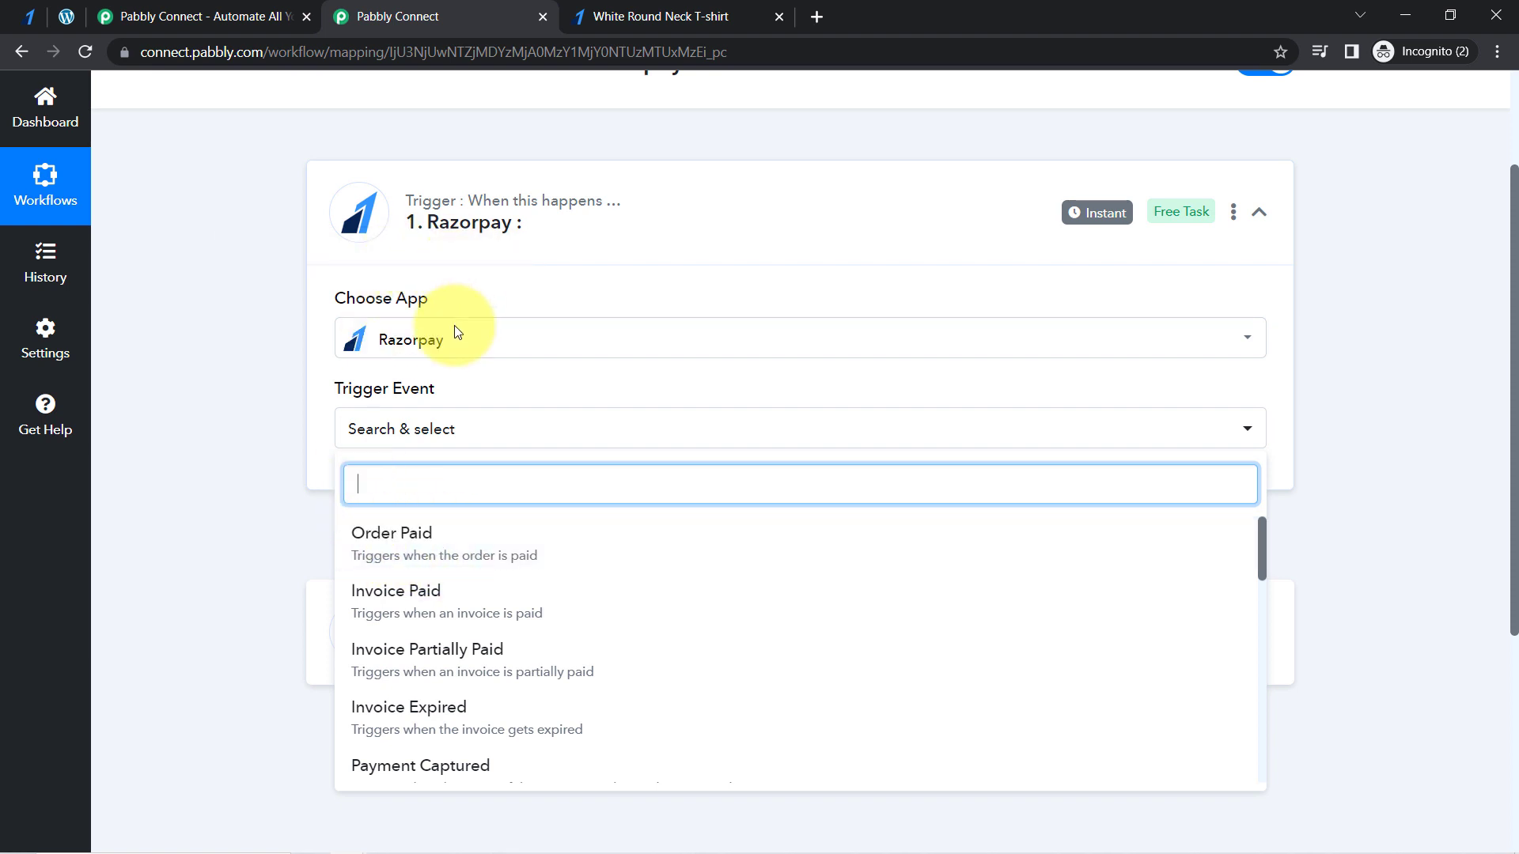
pyautogui.click(397, 548)
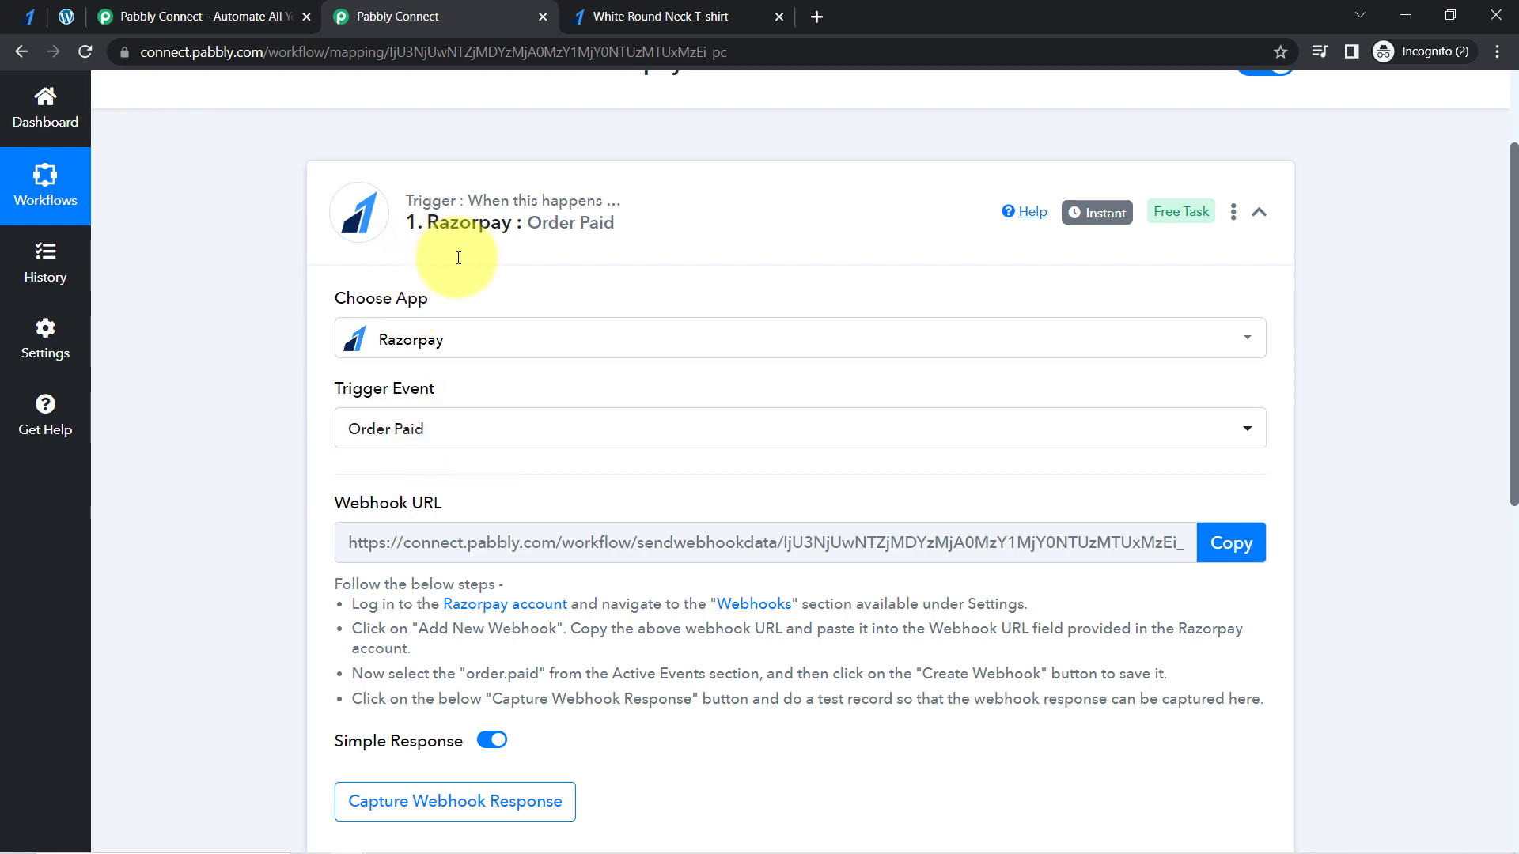
# - Review the webhook setup instructions of the Razorpay trigger and copy its webhook URL
pyautogui.moveTo(1514, 212)
pyautogui.mouseDown()
pyautogui.moveTo(1501, 492)
pyautogui.moveTo(1502, 215)
pyautogui.mouseUp()
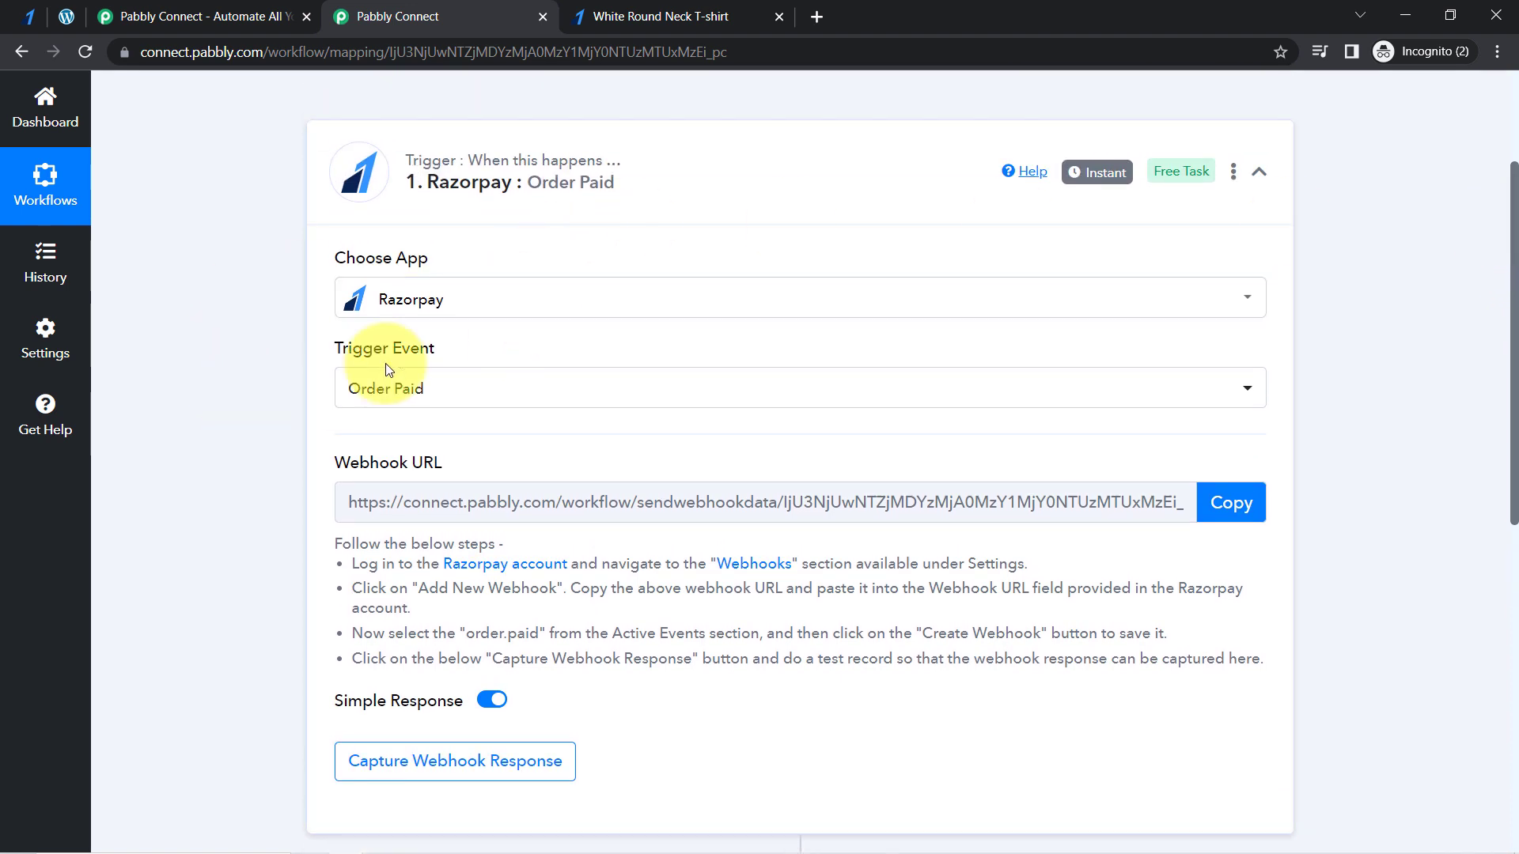
pyautogui.moveTo(349, 463); pyautogui.dragTo(431, 484)
pyautogui.moveTo(360, 544); pyautogui.dragTo(846, 658)
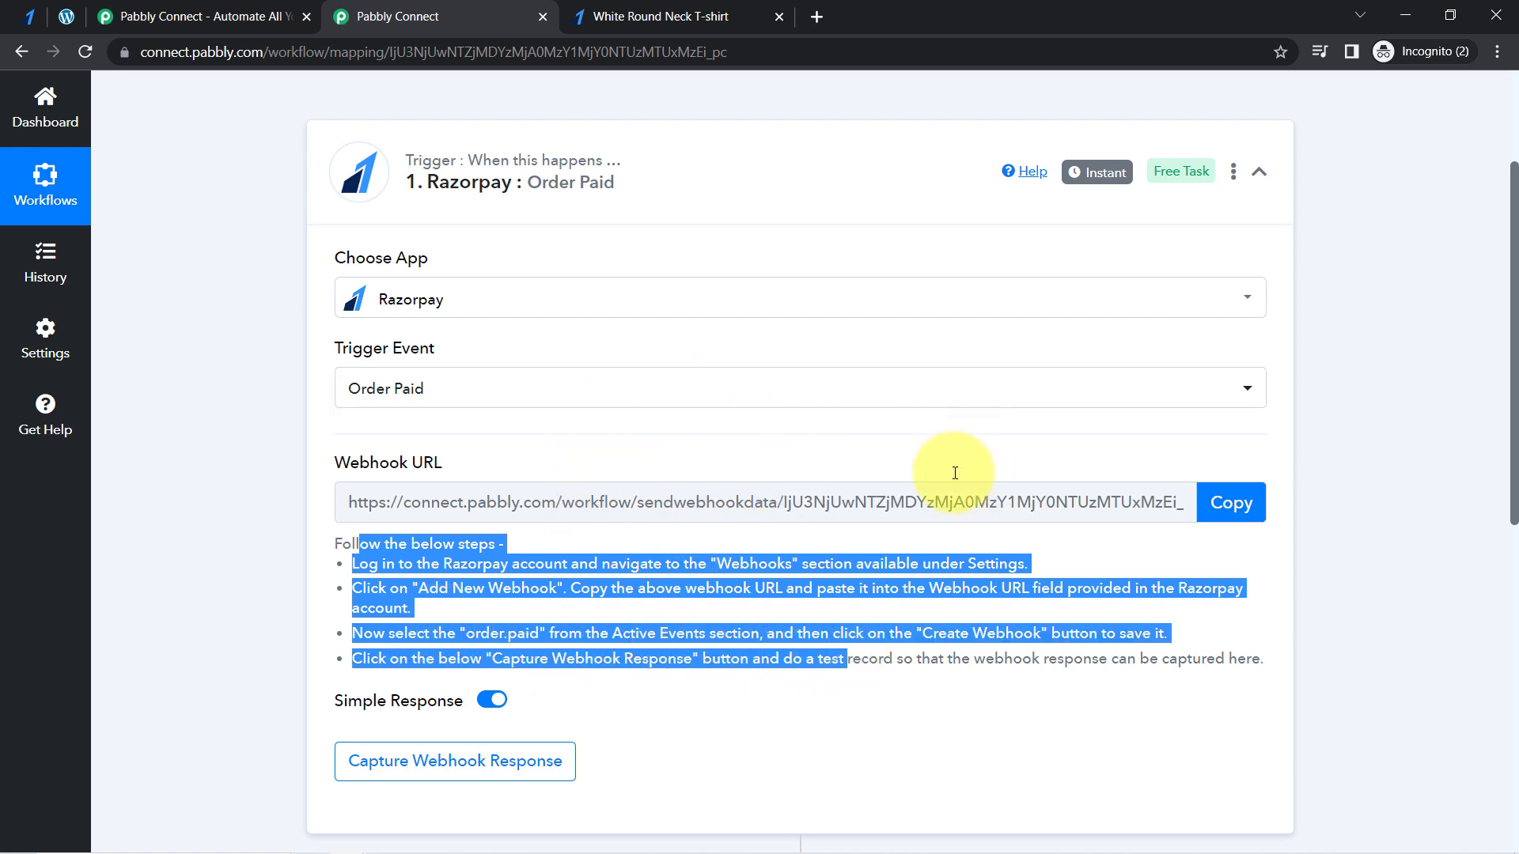
pyautogui.click(1227, 503)
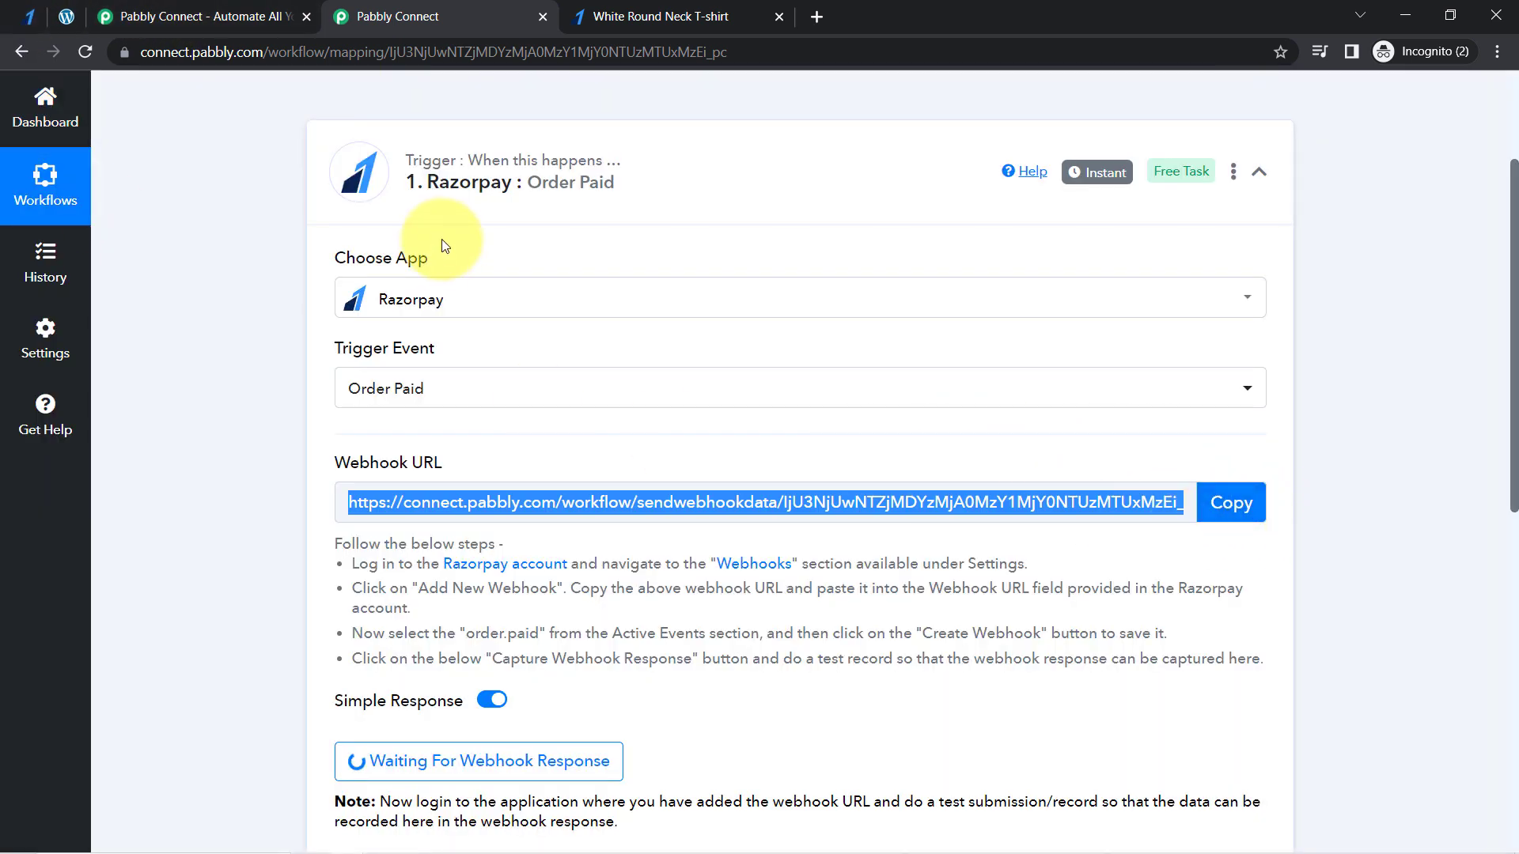
# - Switch to the Razorpay dashboard and start adding a new webhook in the account's webhook settings
pyautogui.click(18, 20)
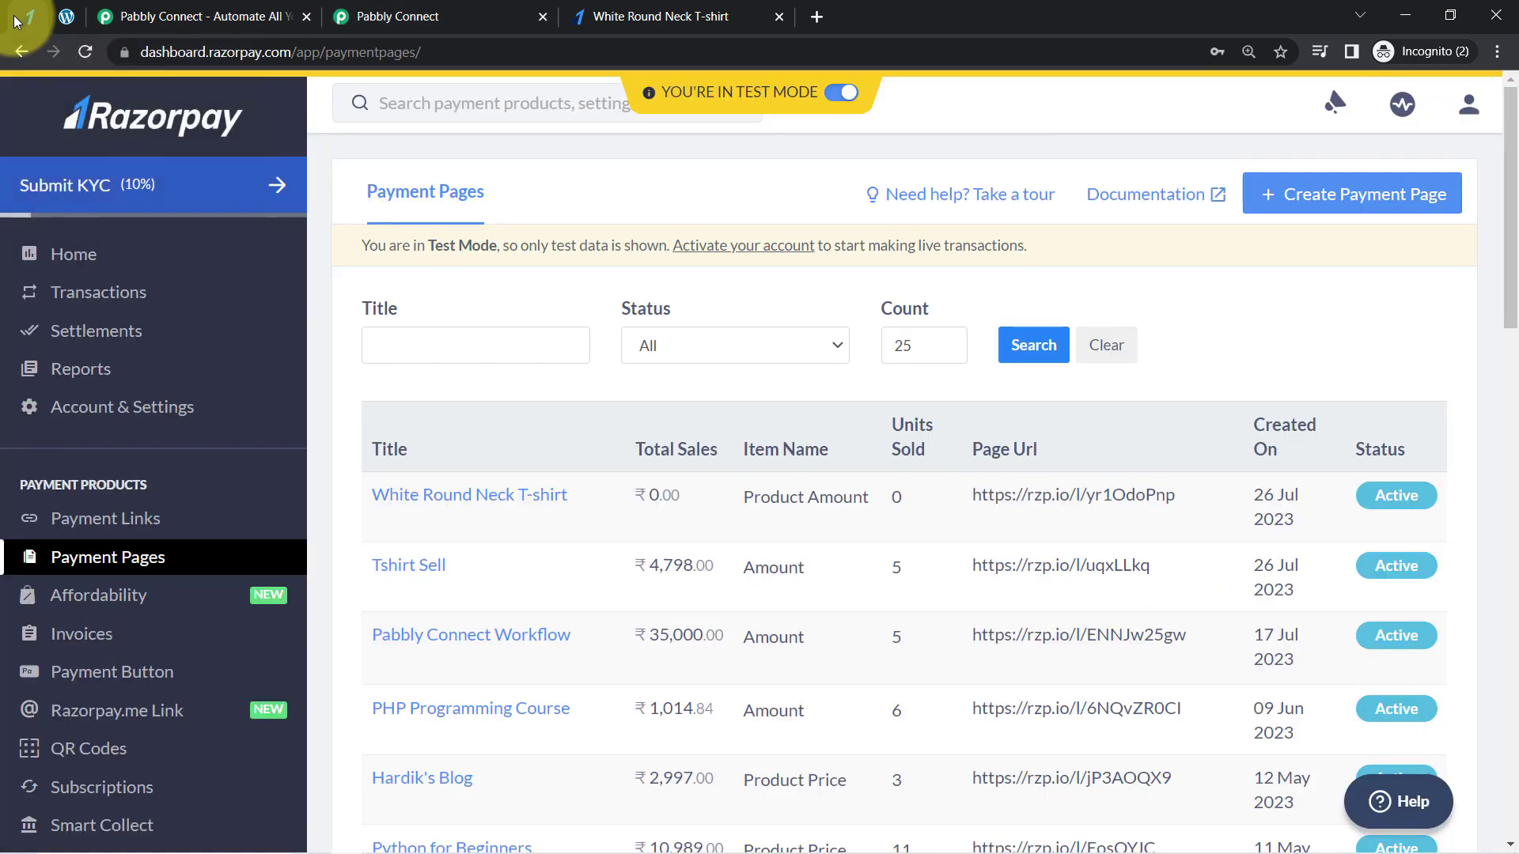
pyautogui.click(82, 412)
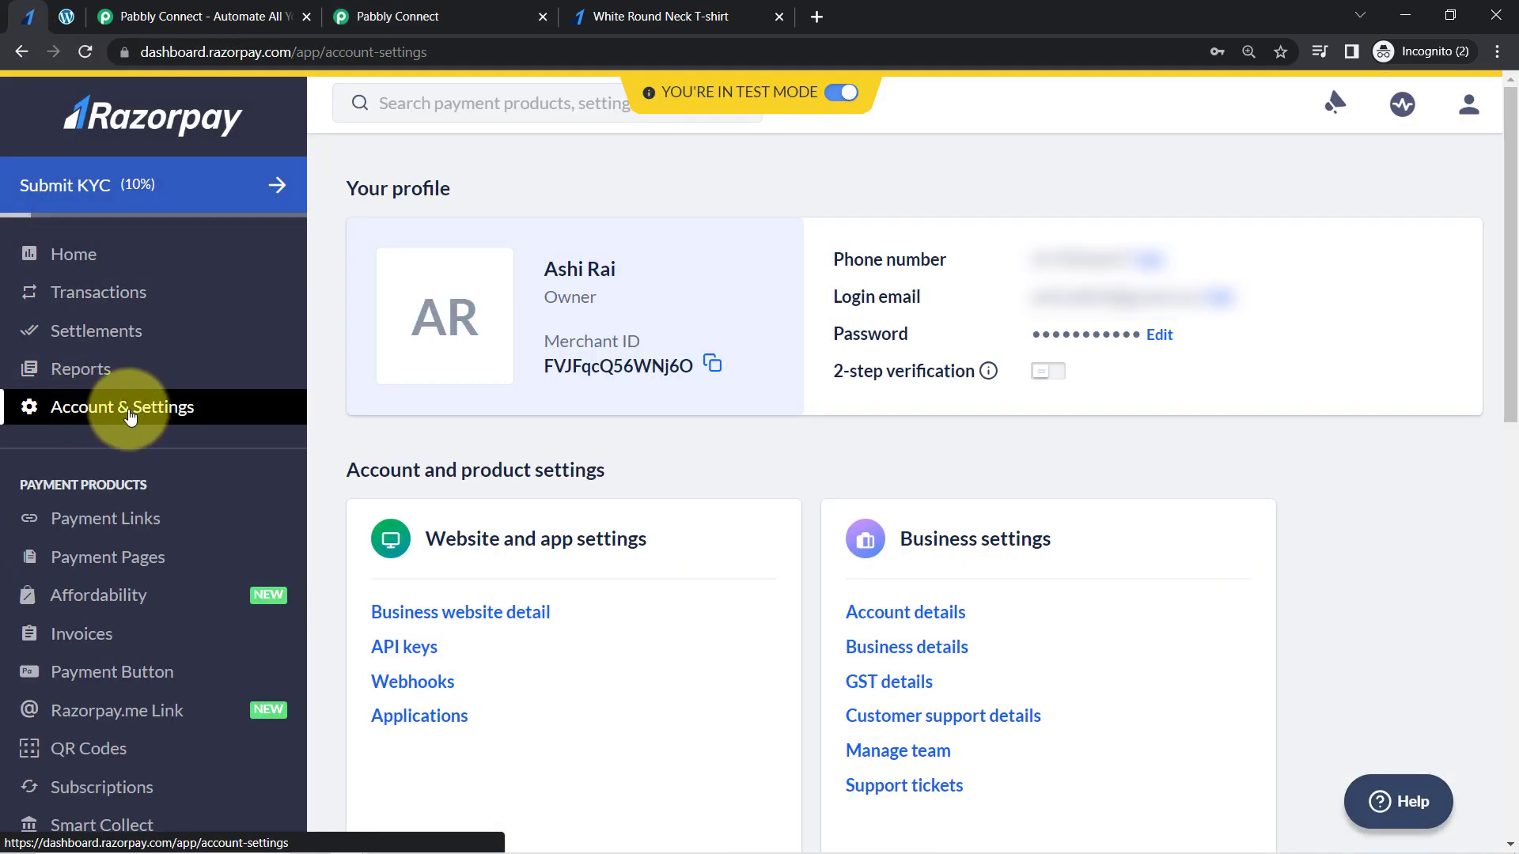
pyautogui.scroll(-4, 1034, 498)
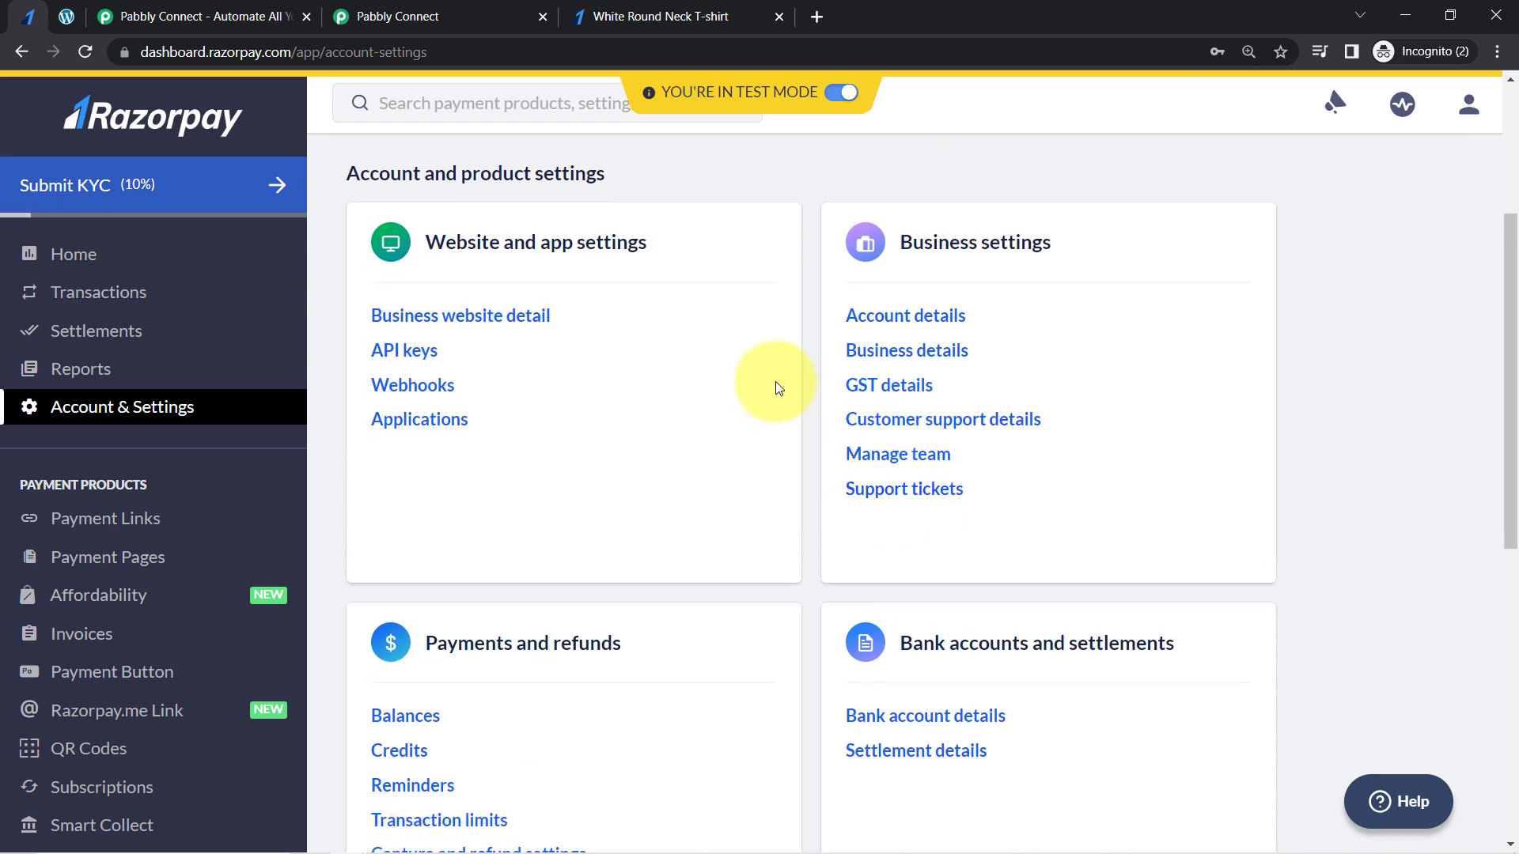
pyautogui.click(393, 392)
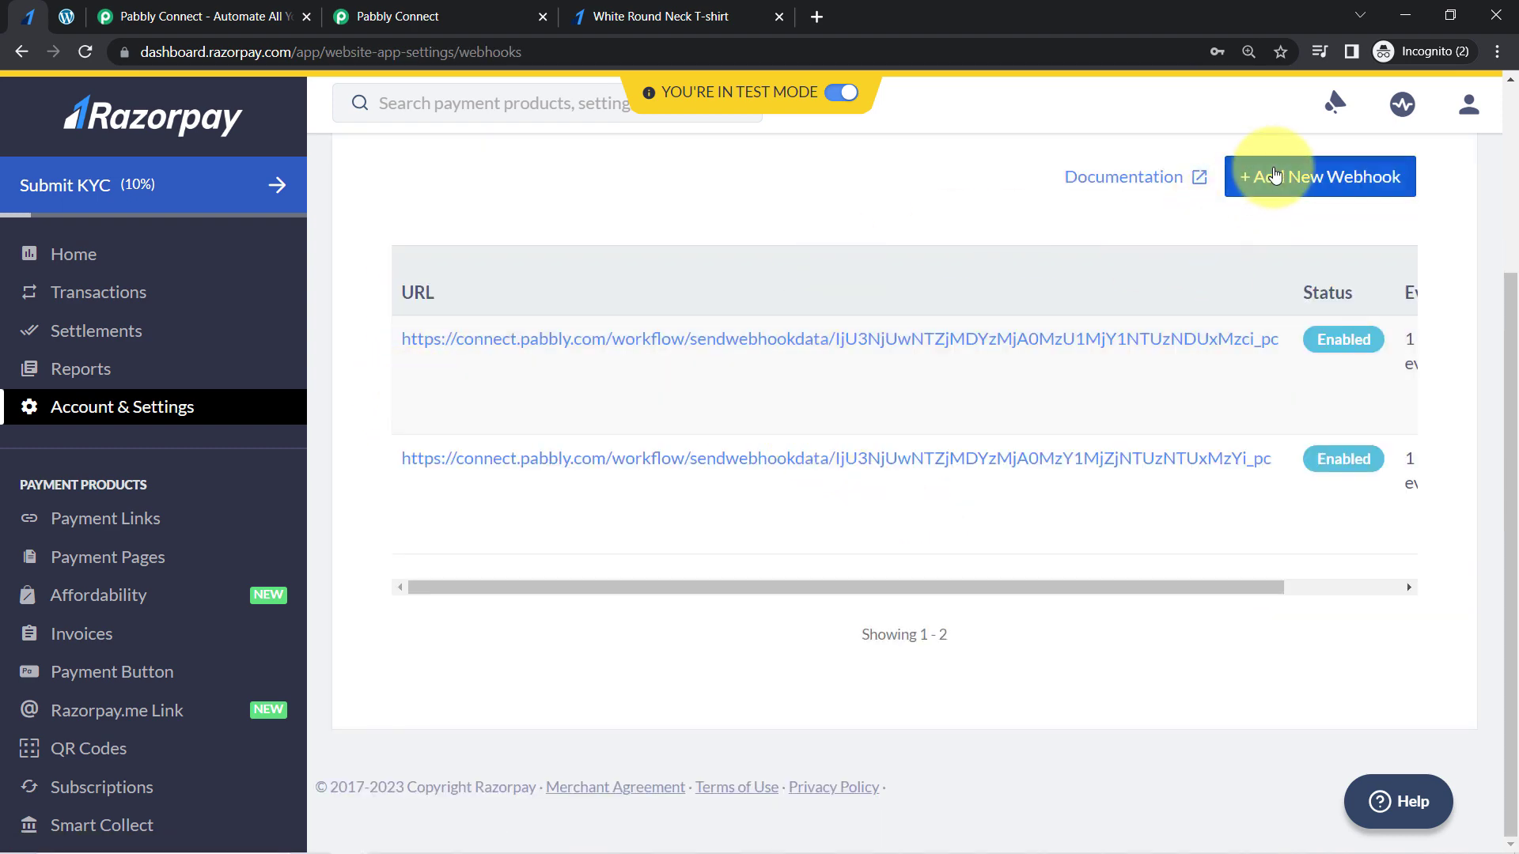
pyautogui.click(1261, 174)
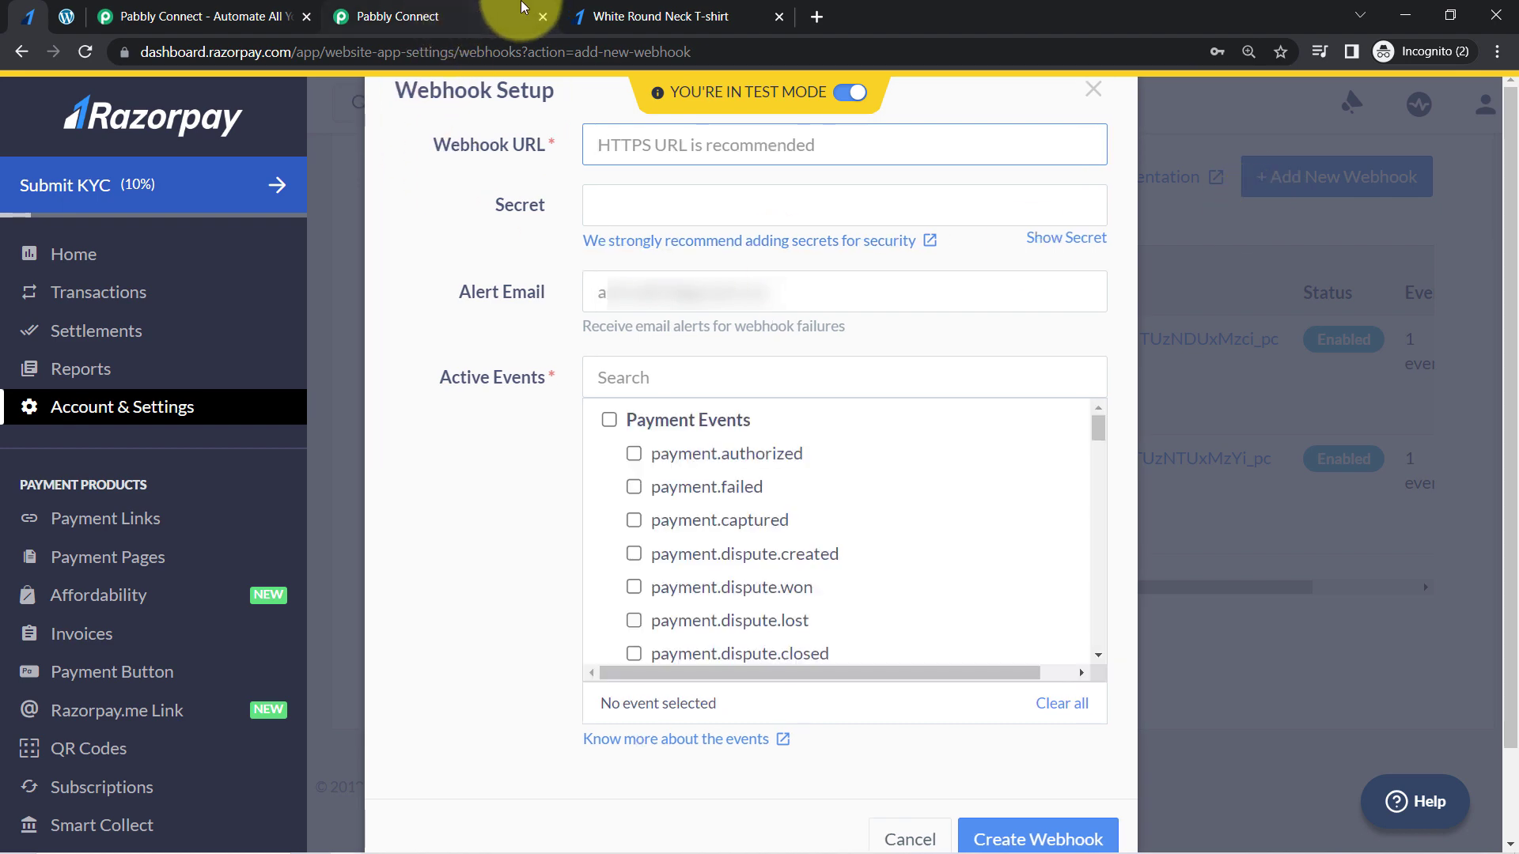
# - Paste the copied Pabbly Connect webhook URL into the new Razorpay webhook's setup
pyautogui.click(491, 17)
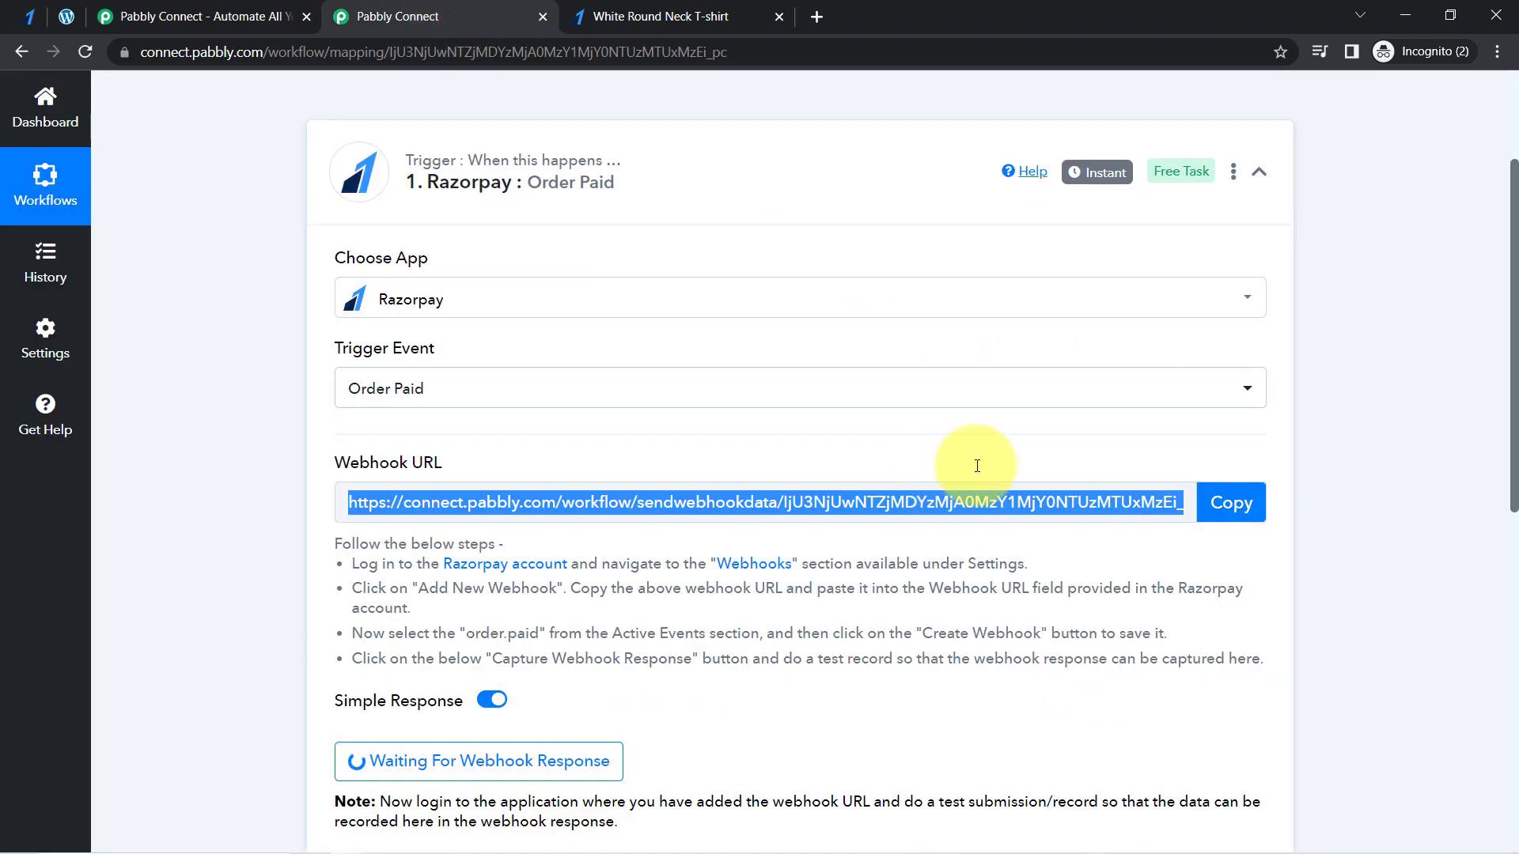
pyautogui.click(29, 16)
pyautogui.hotkey('ctrl', 'v')
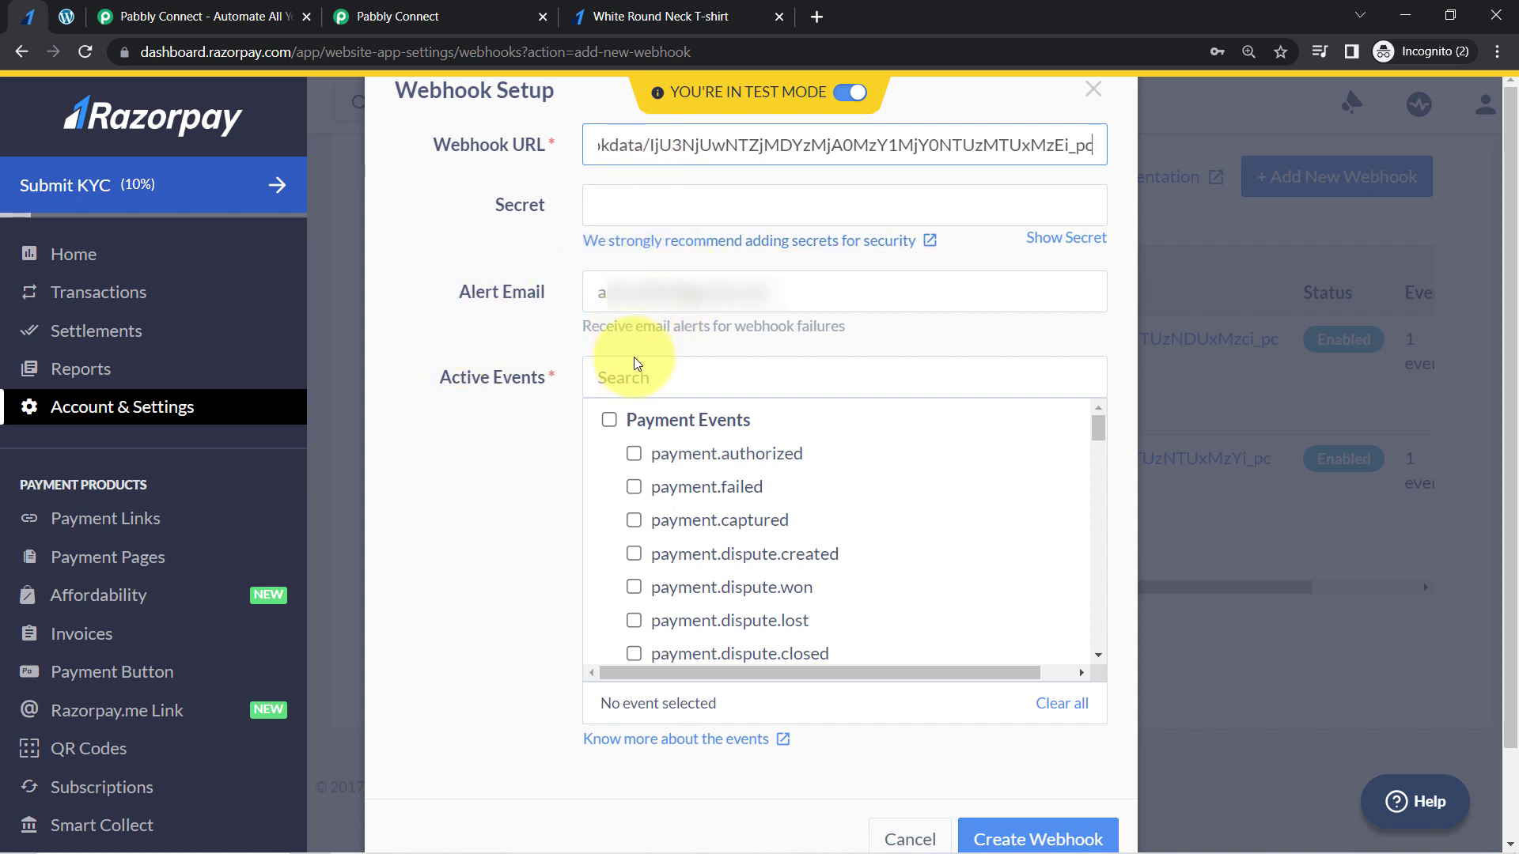
# - Copy the event name order.paid from the Pabbly Connect instructions, enable that event for the Razorpay webhook, and create the webhook
pyautogui.moveTo(407, 378); pyautogui.dragTo(552, 384)
pyautogui.click(474, 16)
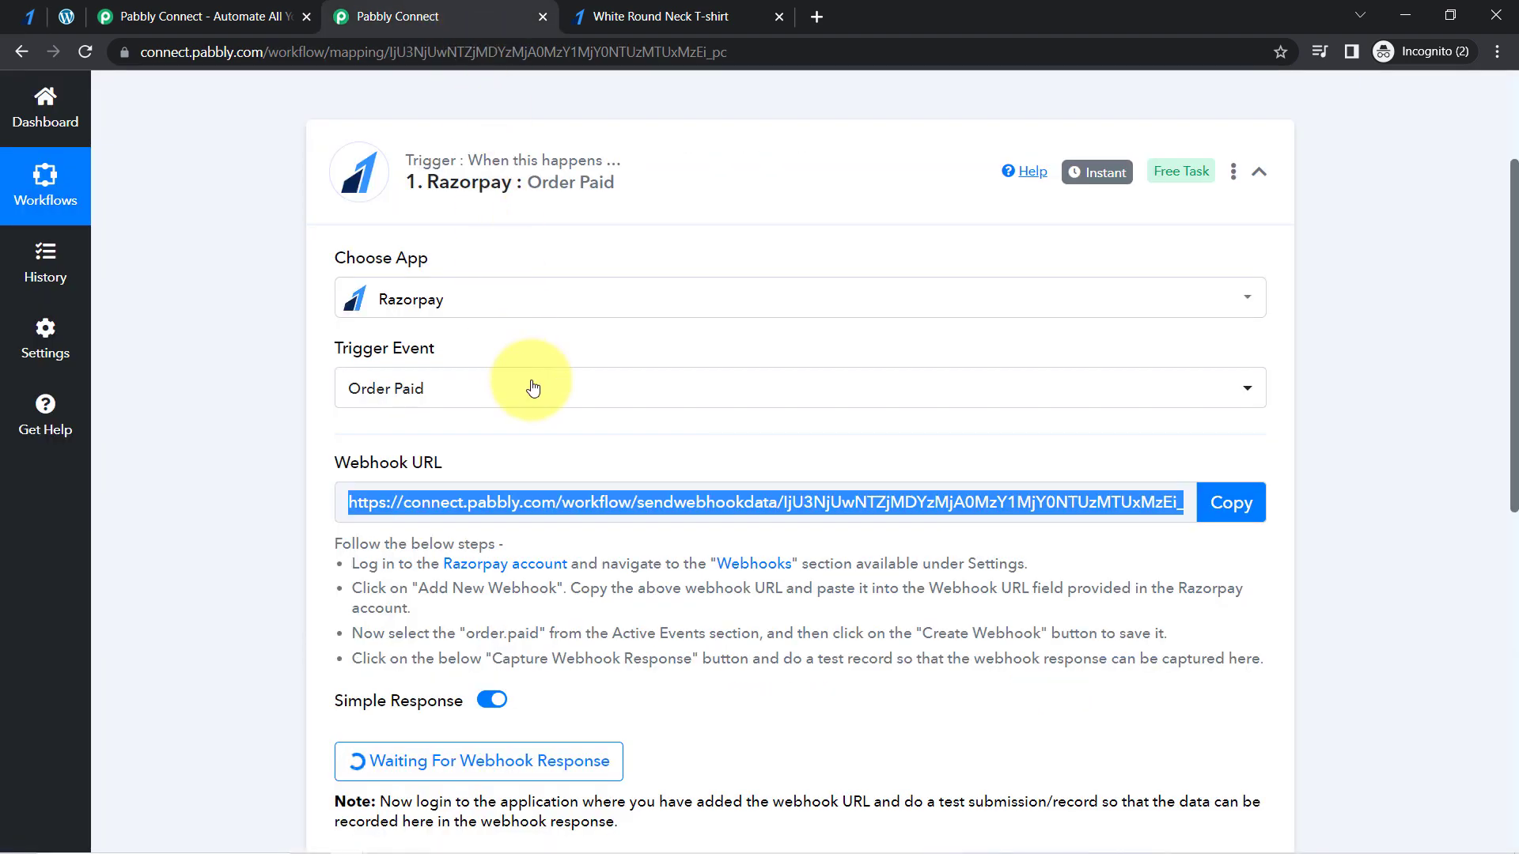
pyautogui.click(605, 609)
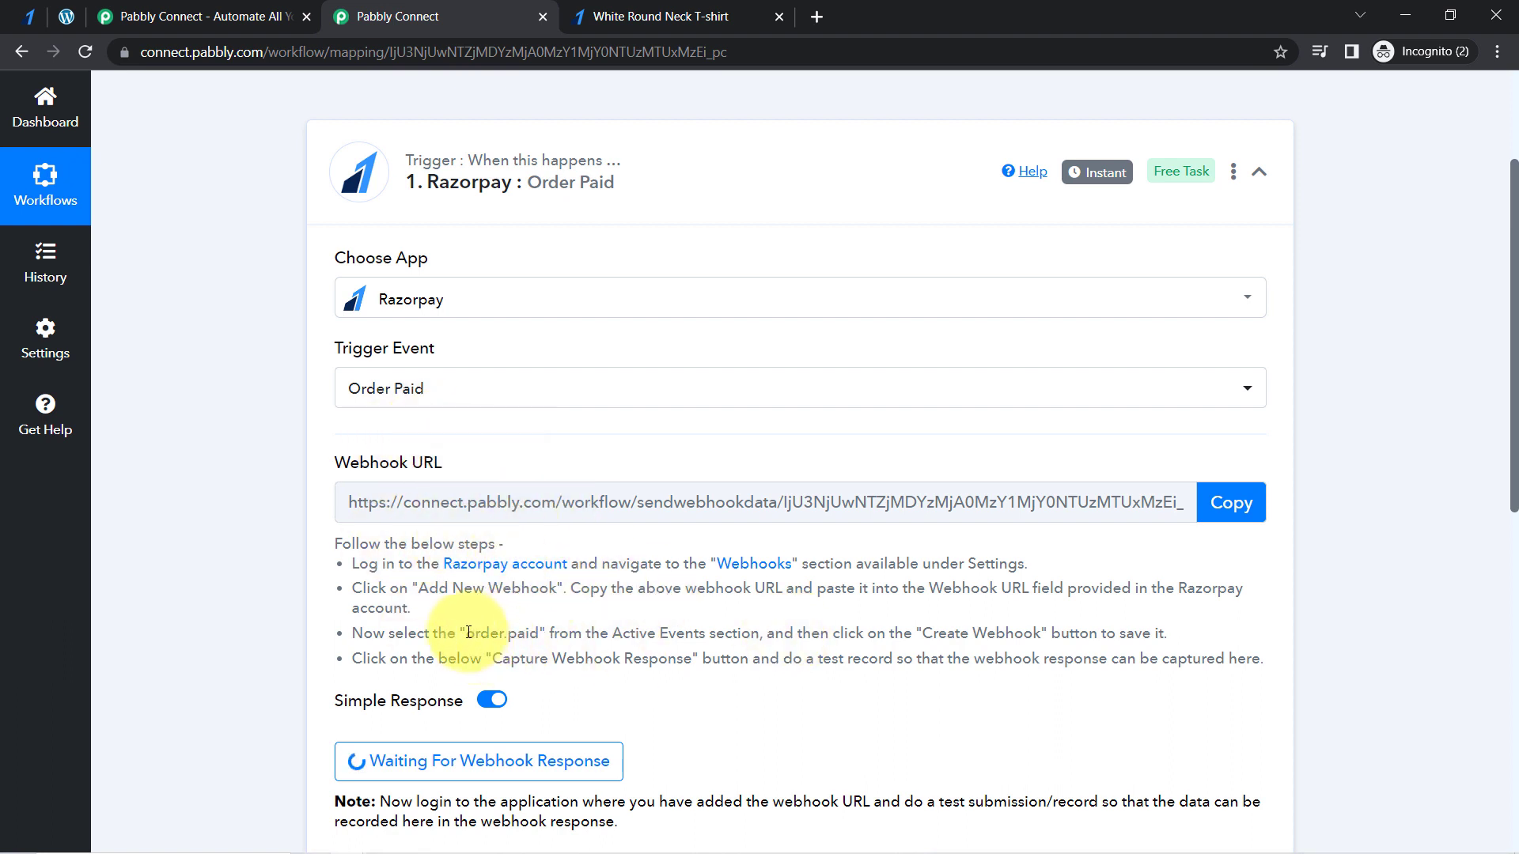
pyautogui.moveTo(494, 637); pyautogui.dragTo(540, 637)
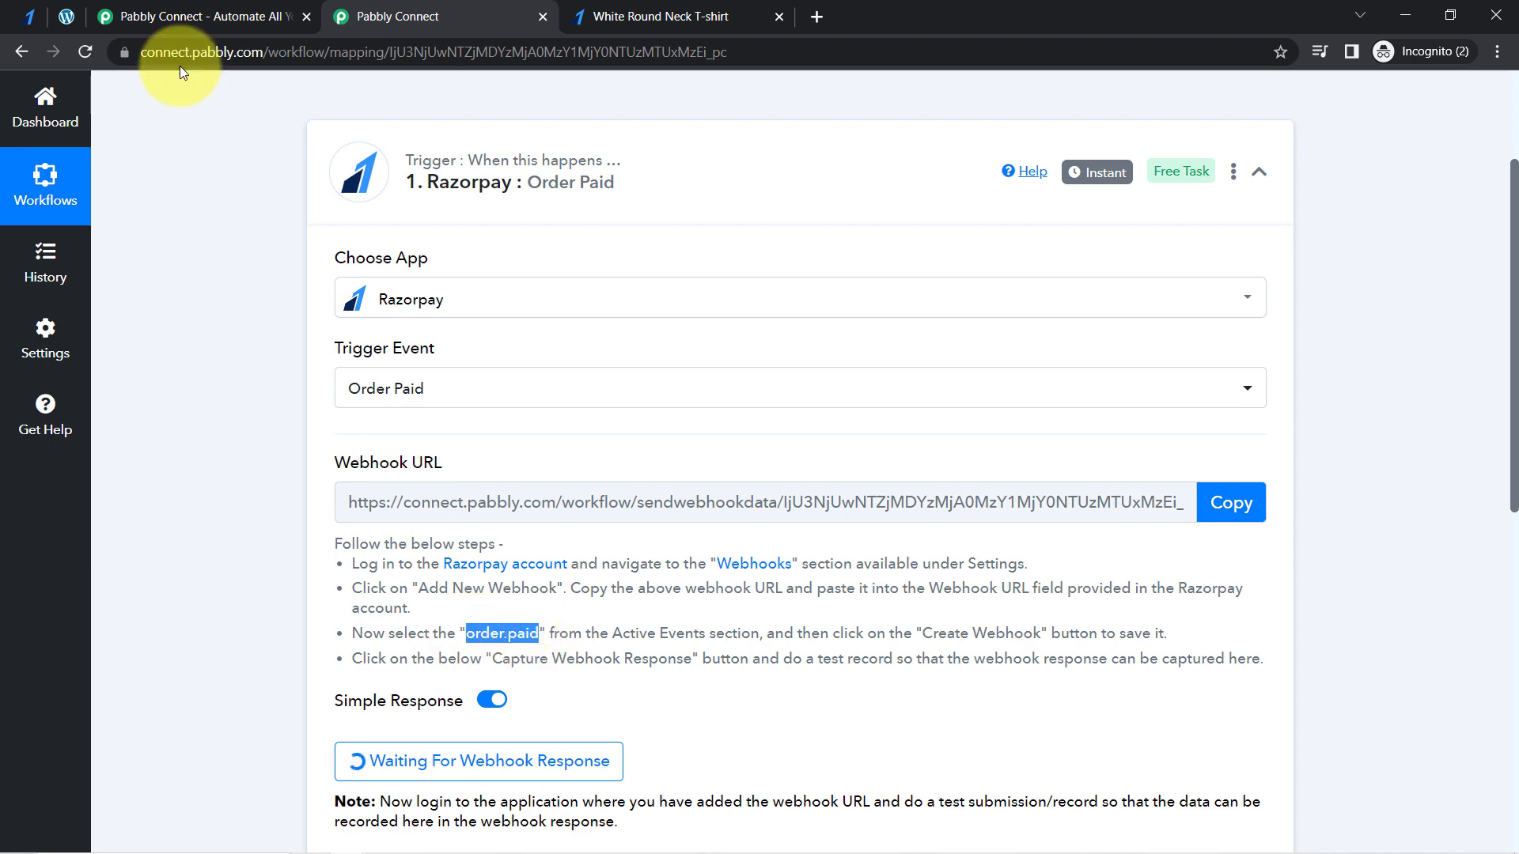
pyautogui.click(29, 16)
pyautogui.click(678, 376)
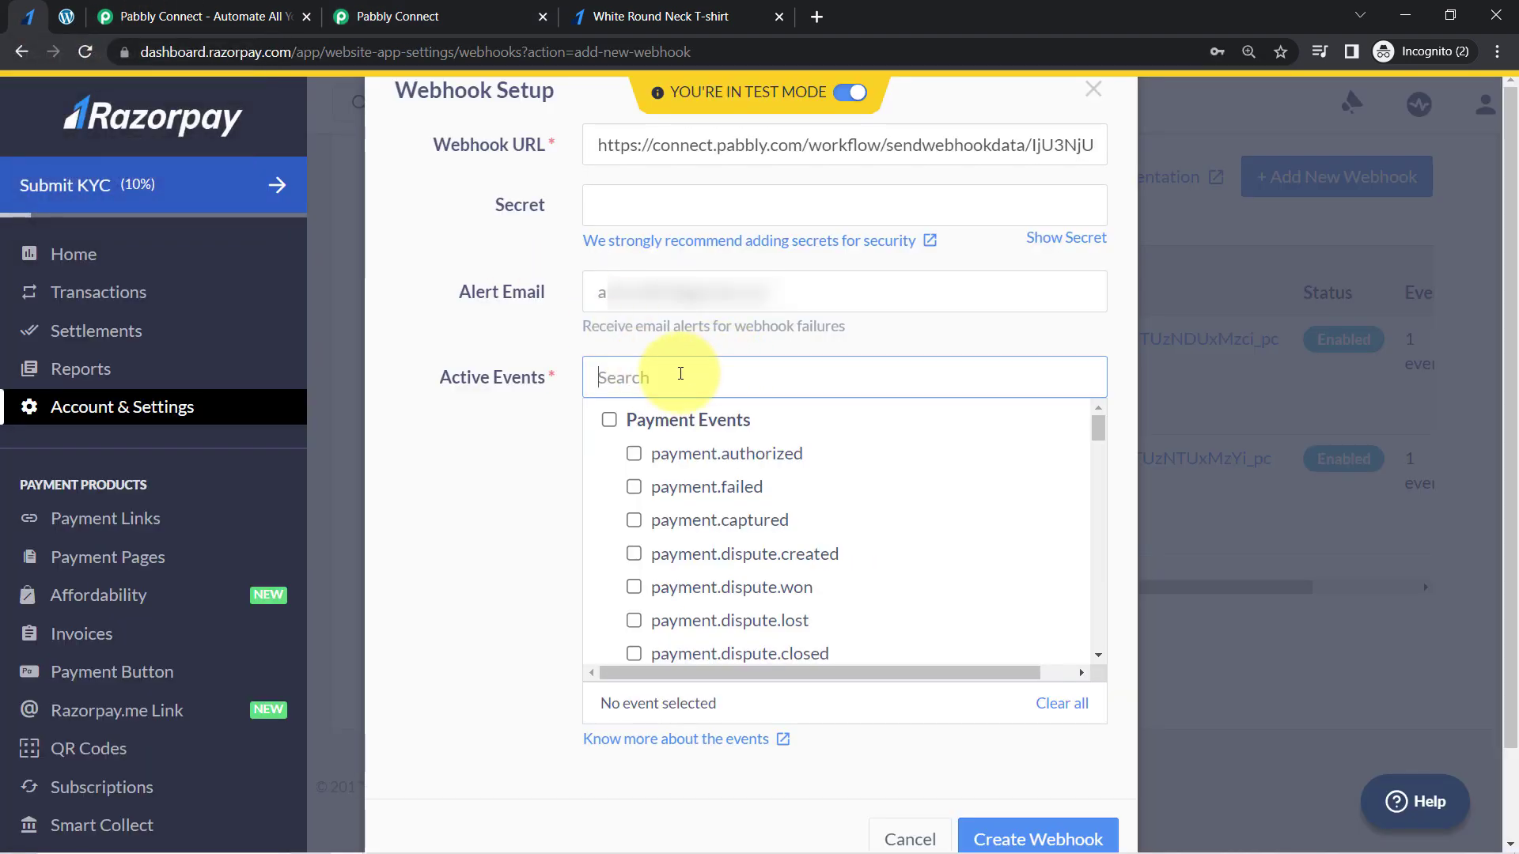
pyautogui.hotkey('ctrl', 'v')
pyautogui.click(633, 455)
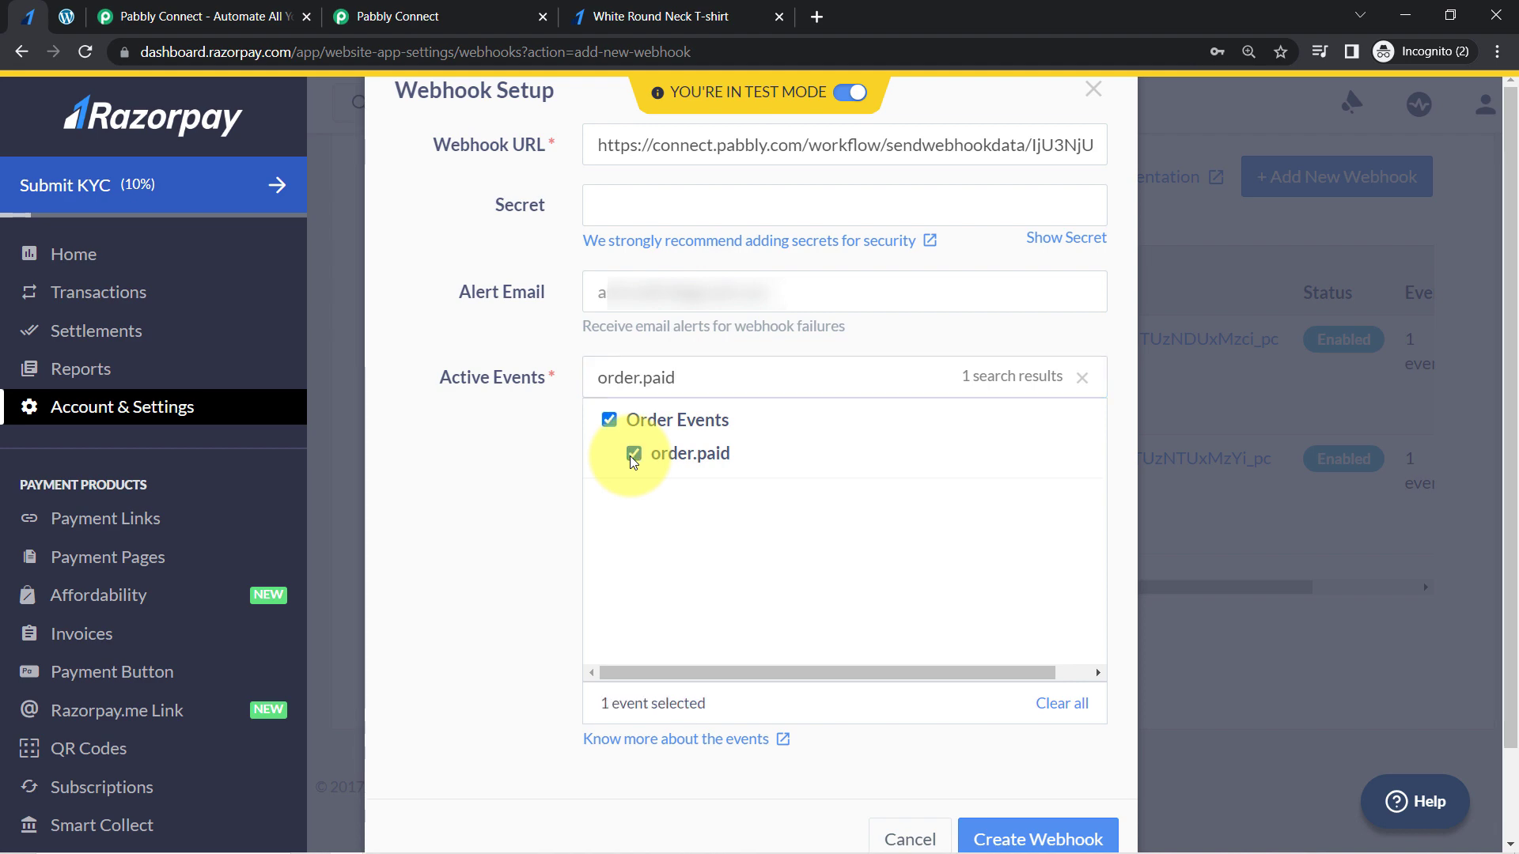
pyautogui.scroll(-2, 759, 617)
pyautogui.click(1013, 726)
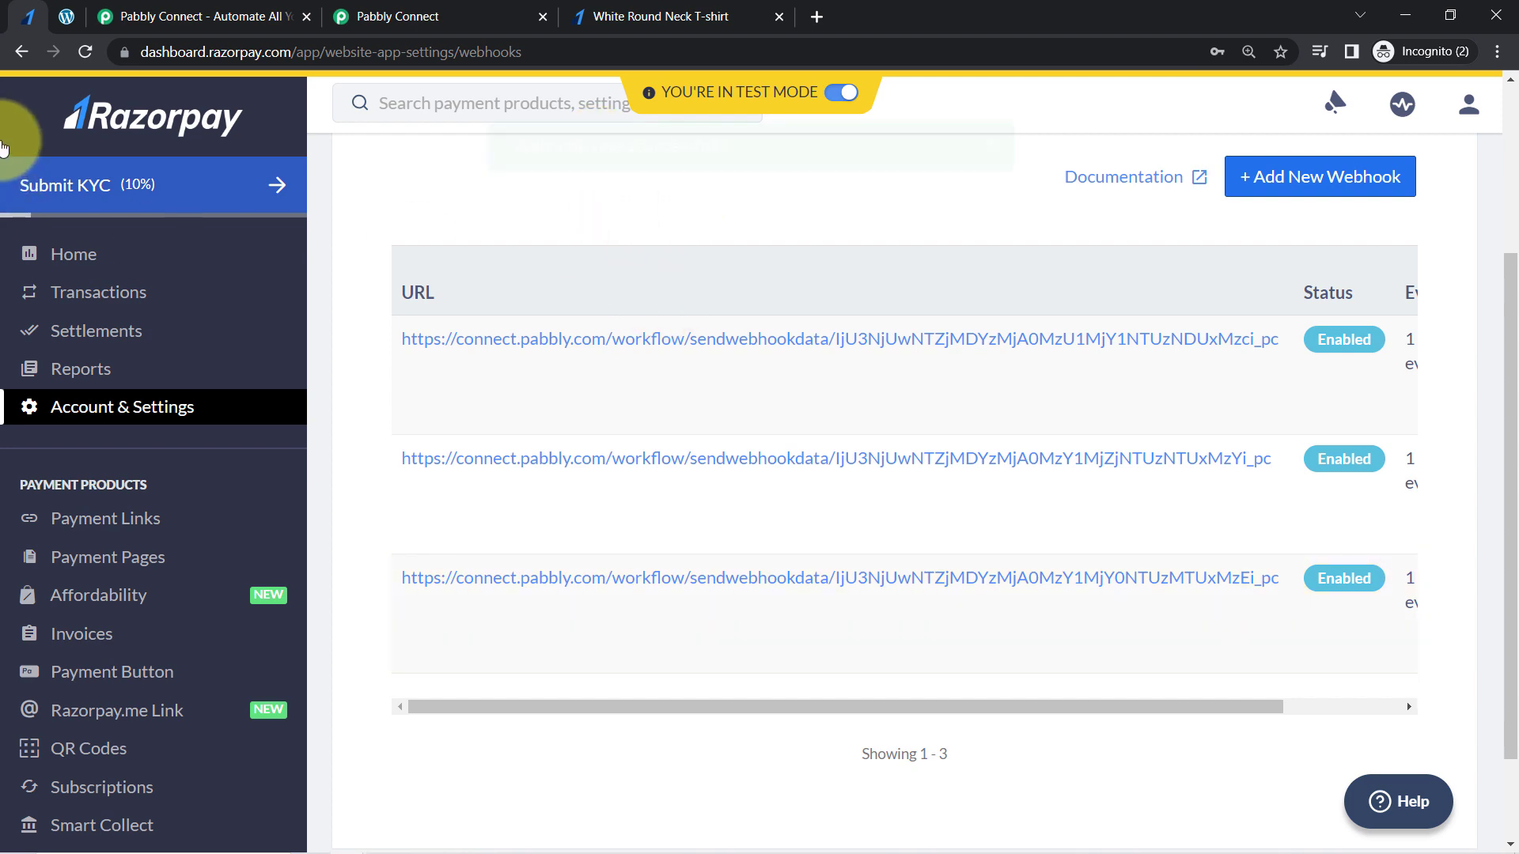
# - Return to the Pabbly Connect workflow and read the note about making a test submission for the webhook response
pyautogui.click(469, 11)
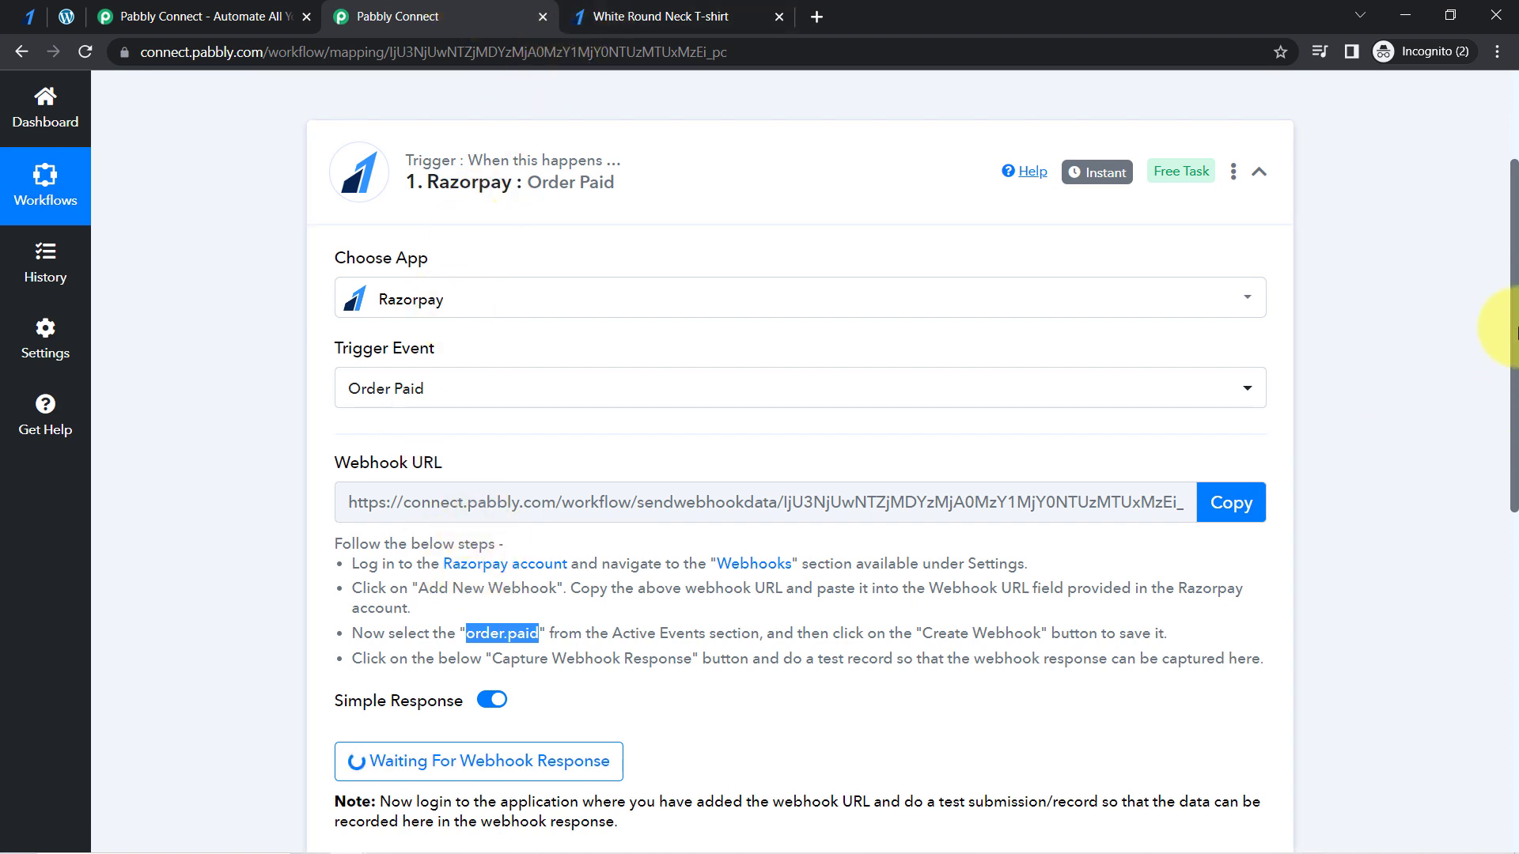
pyautogui.moveTo(1513, 340); pyautogui.dragTo(1509, 383)
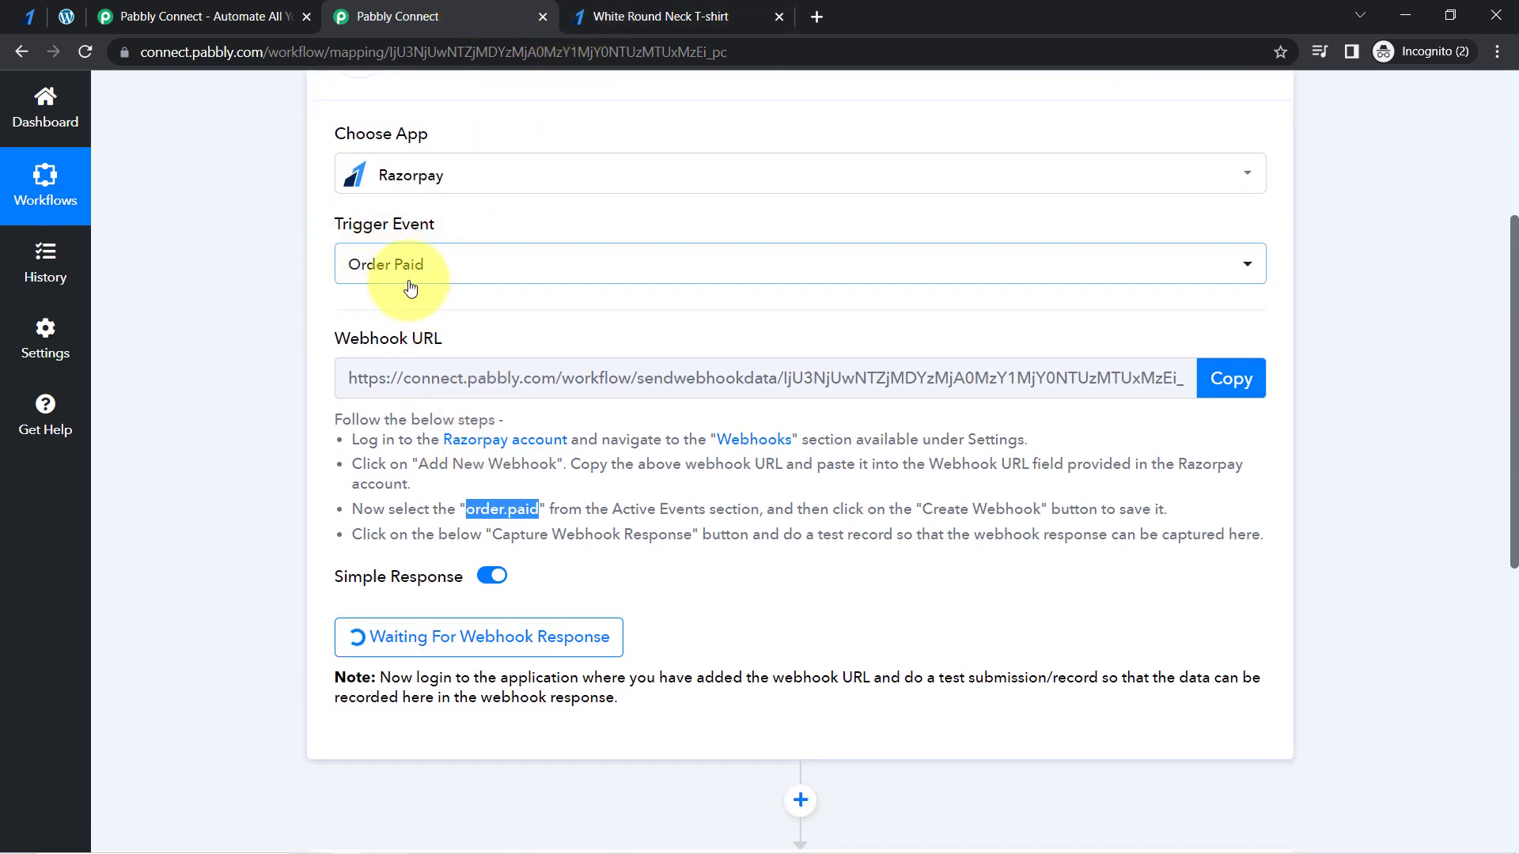
pyautogui.moveTo(1514, 294); pyautogui.dragTo(1494, 398)
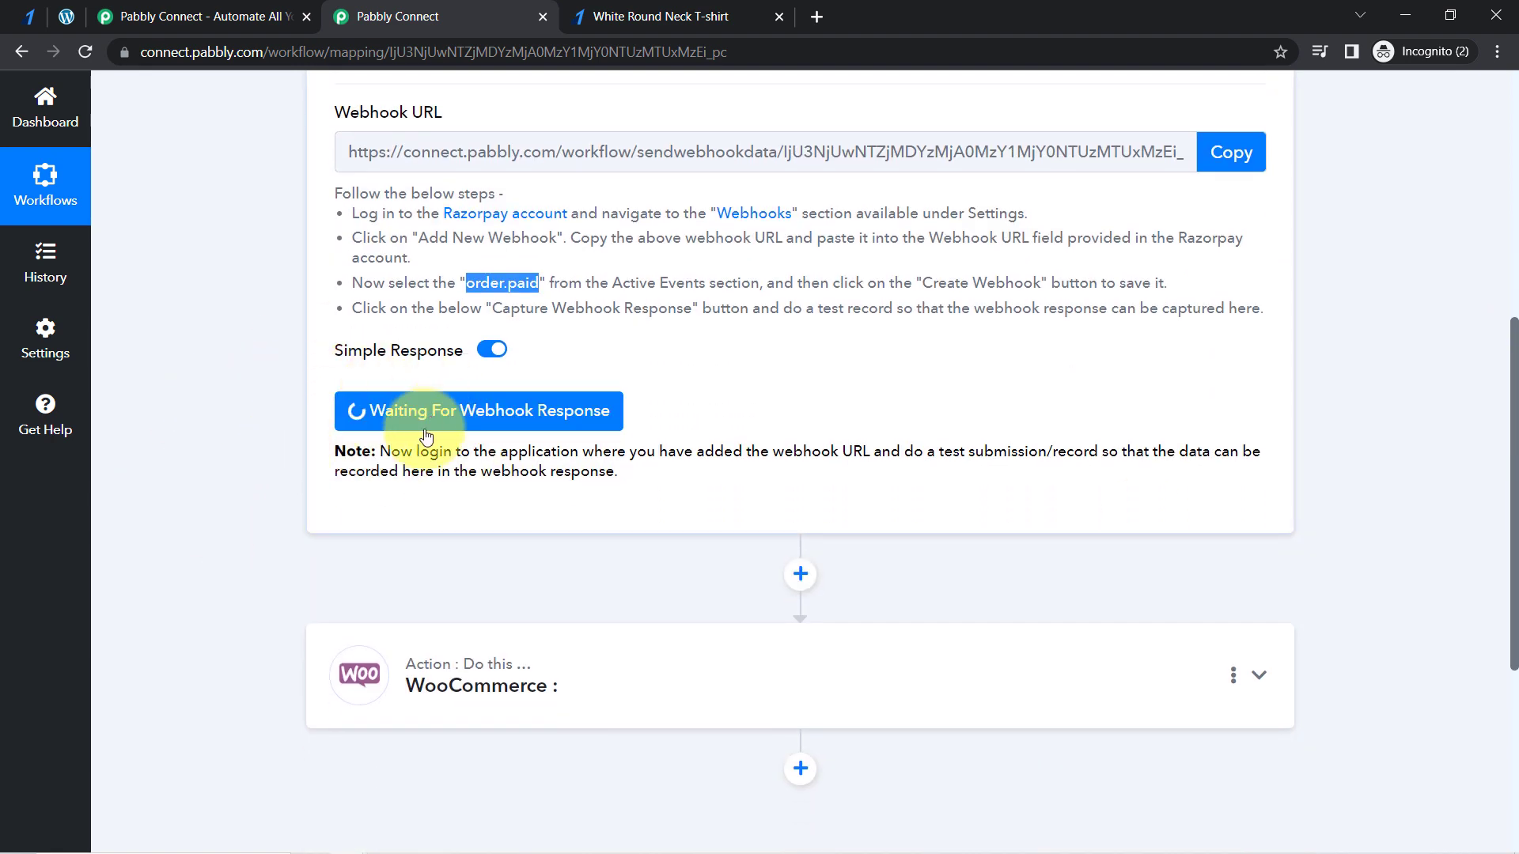
pyautogui.moveTo(393, 458); pyautogui.dragTo(589, 473)
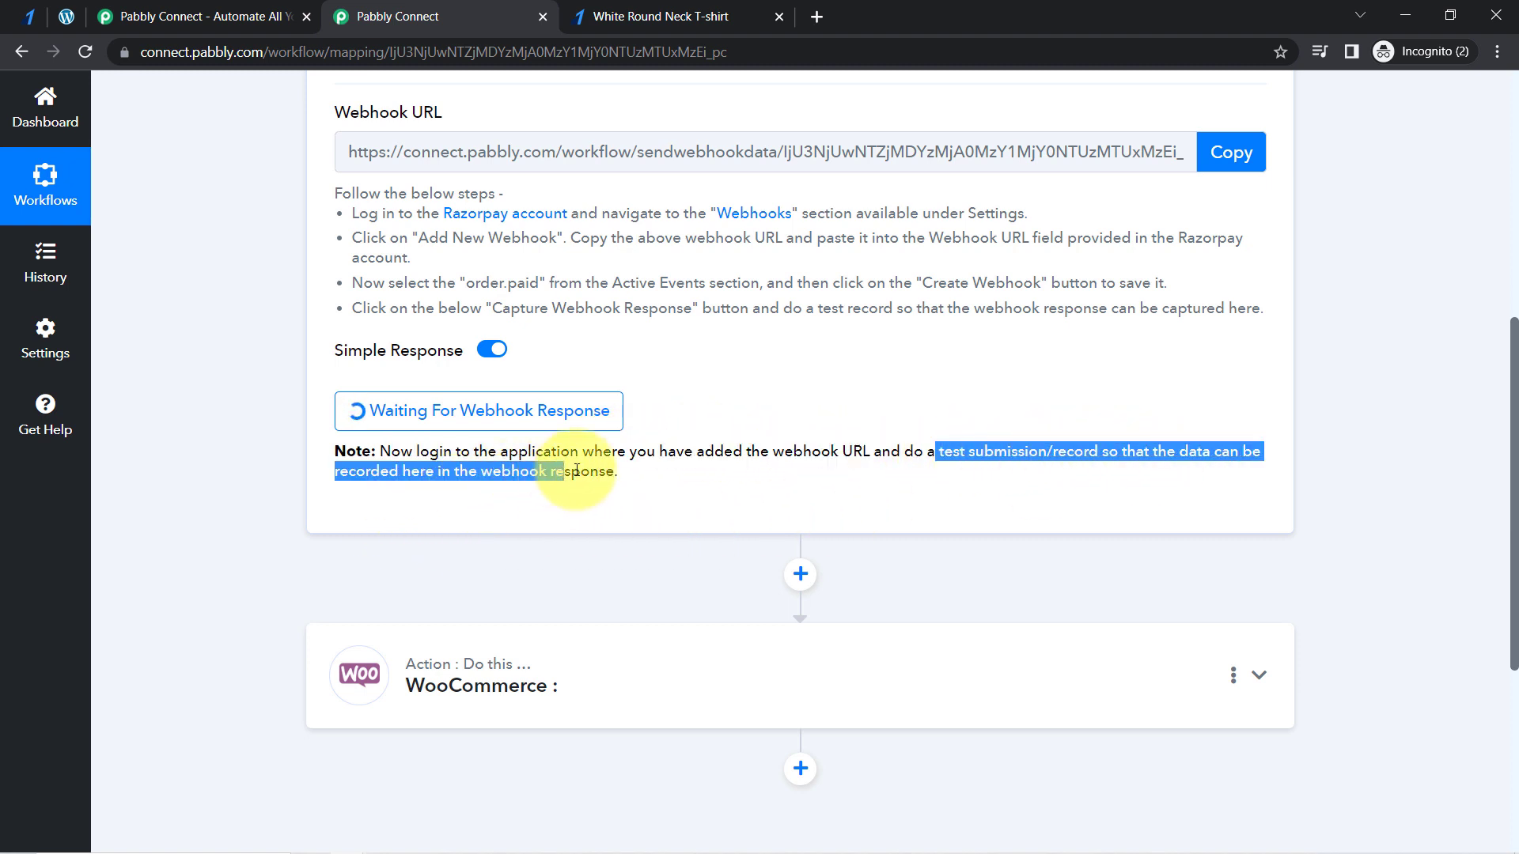
pyautogui.click(585, 474)
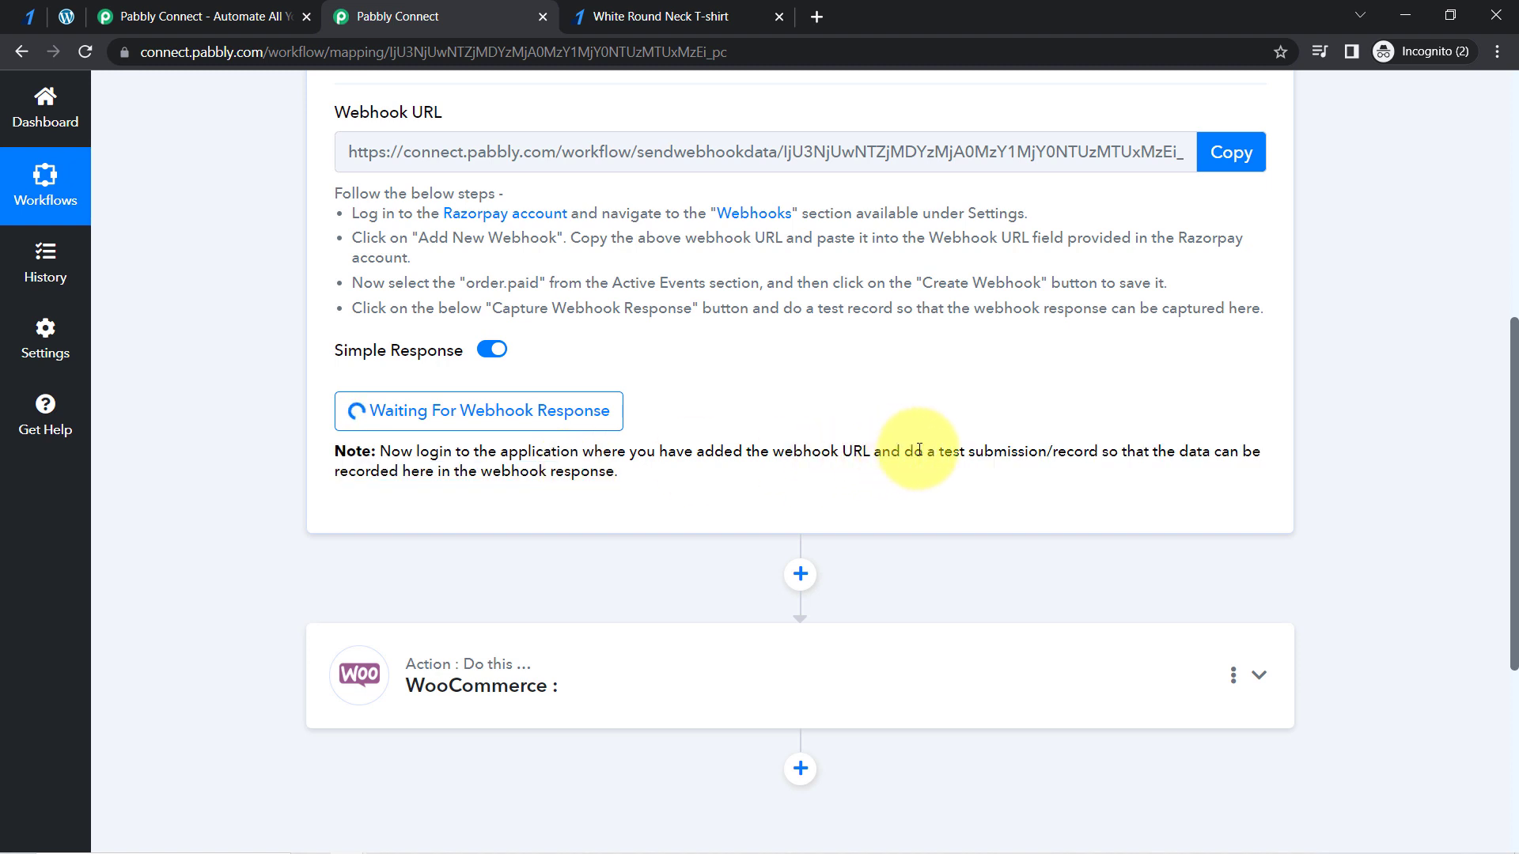
pyautogui.moveTo(901, 451); pyautogui.dragTo(1108, 452)
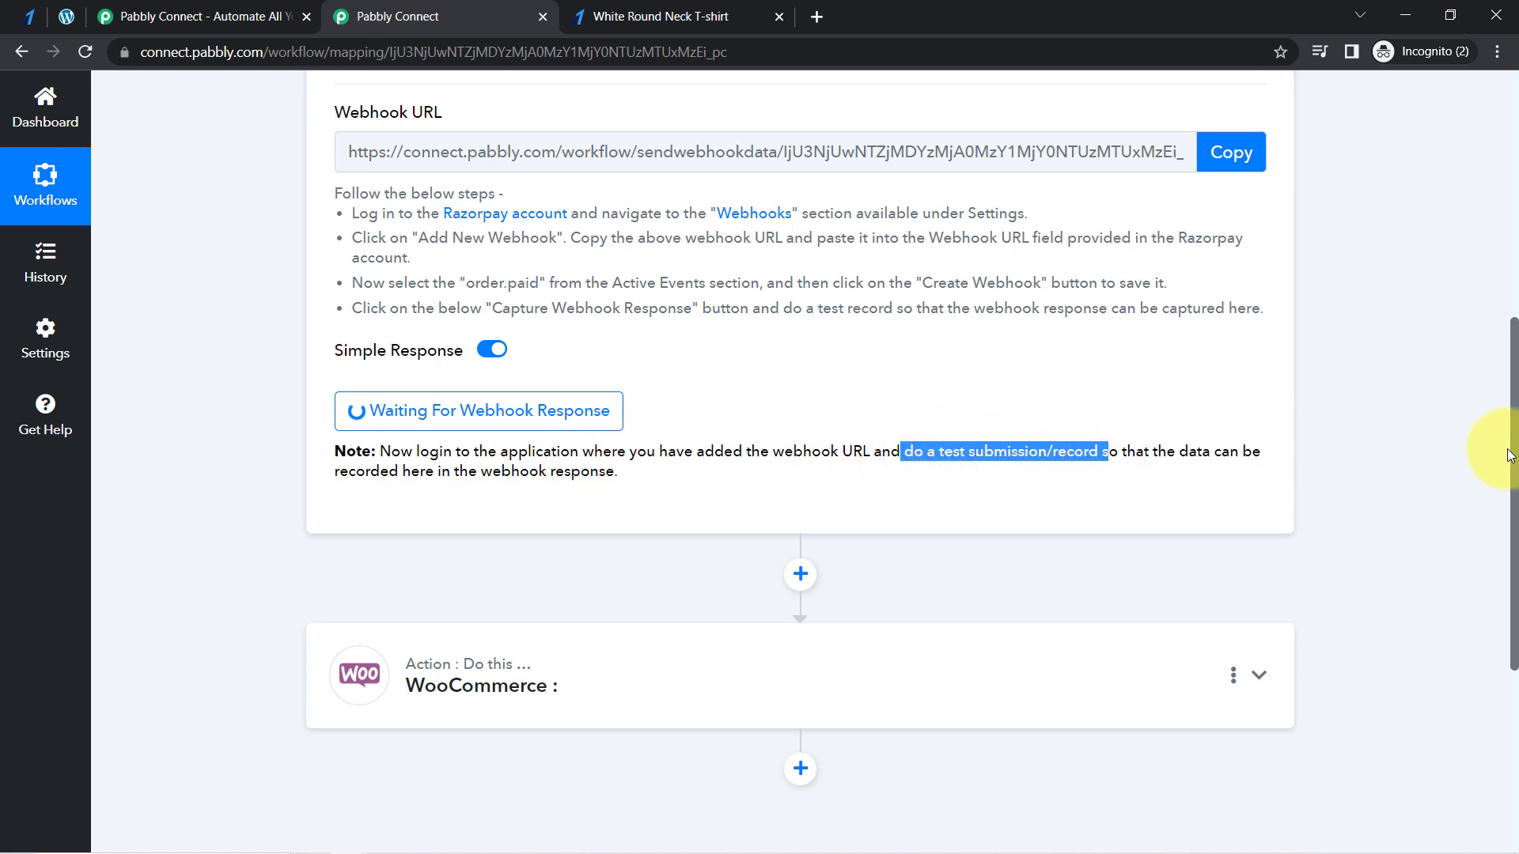
pyautogui.scroll(4, 1495, 340)
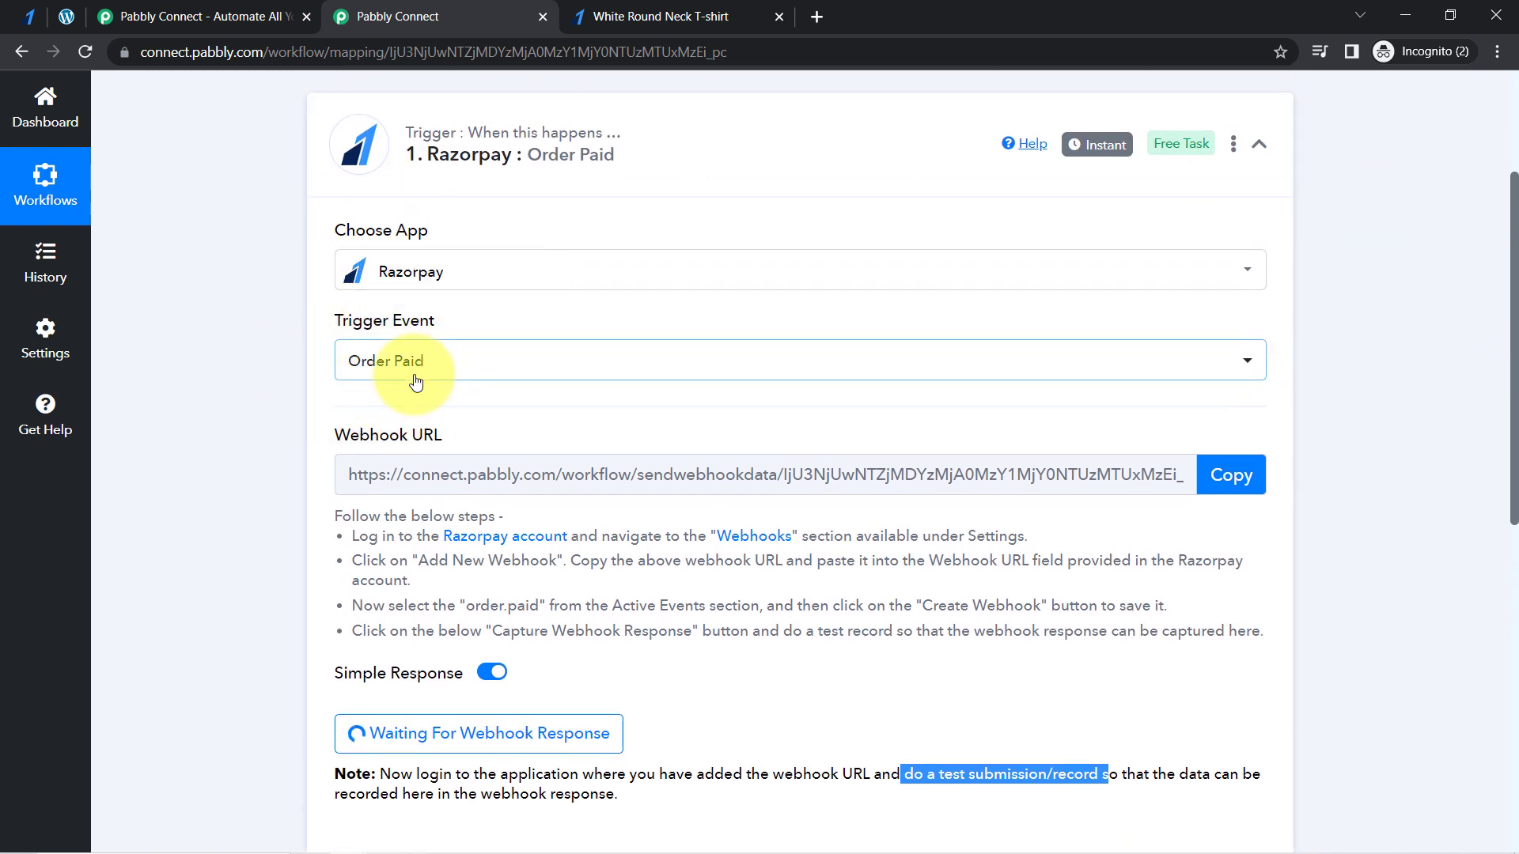
# - Switch to the White Round Neck T-shirt payment page and review its test mode notice and payment fields
pyautogui.click(611, 8)
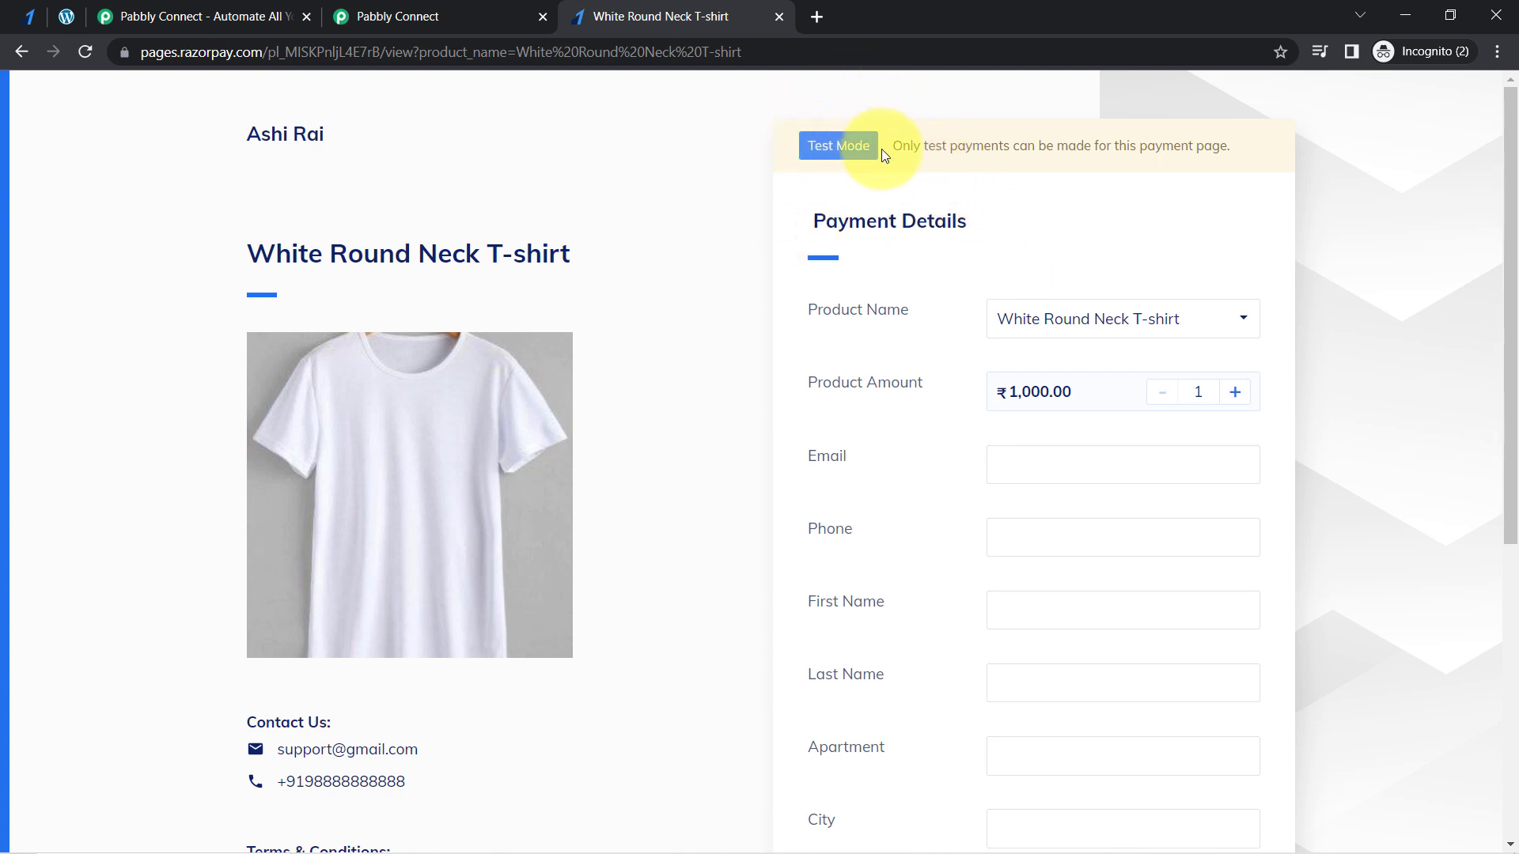
pyautogui.moveTo(916, 149); pyautogui.dragTo(1162, 185)
pyautogui.click(1051, 197)
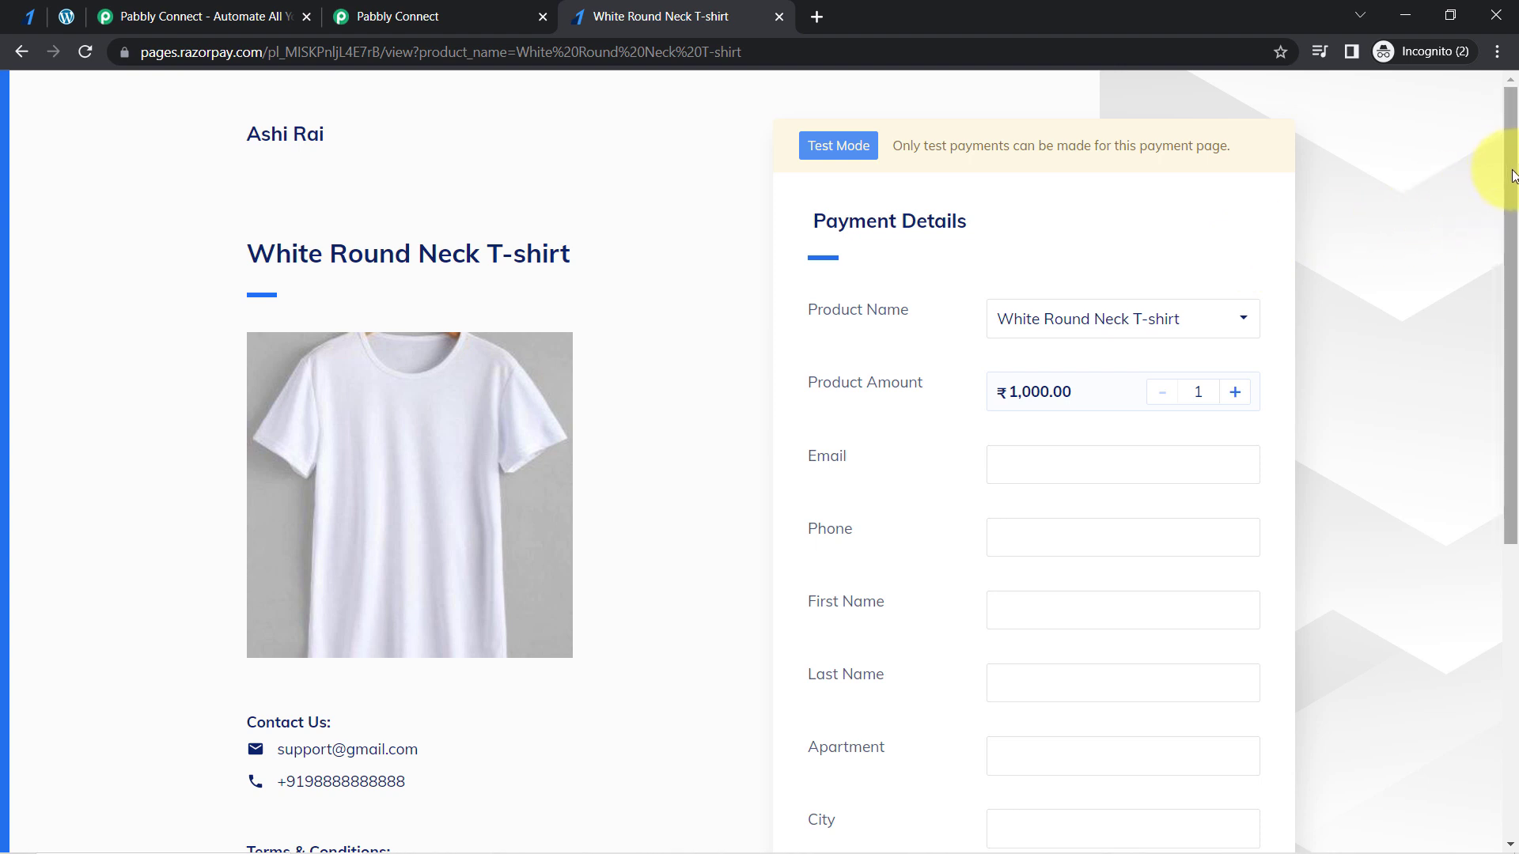
pyautogui.moveTo(1512, 175); pyautogui.dragTo(1512, 295)
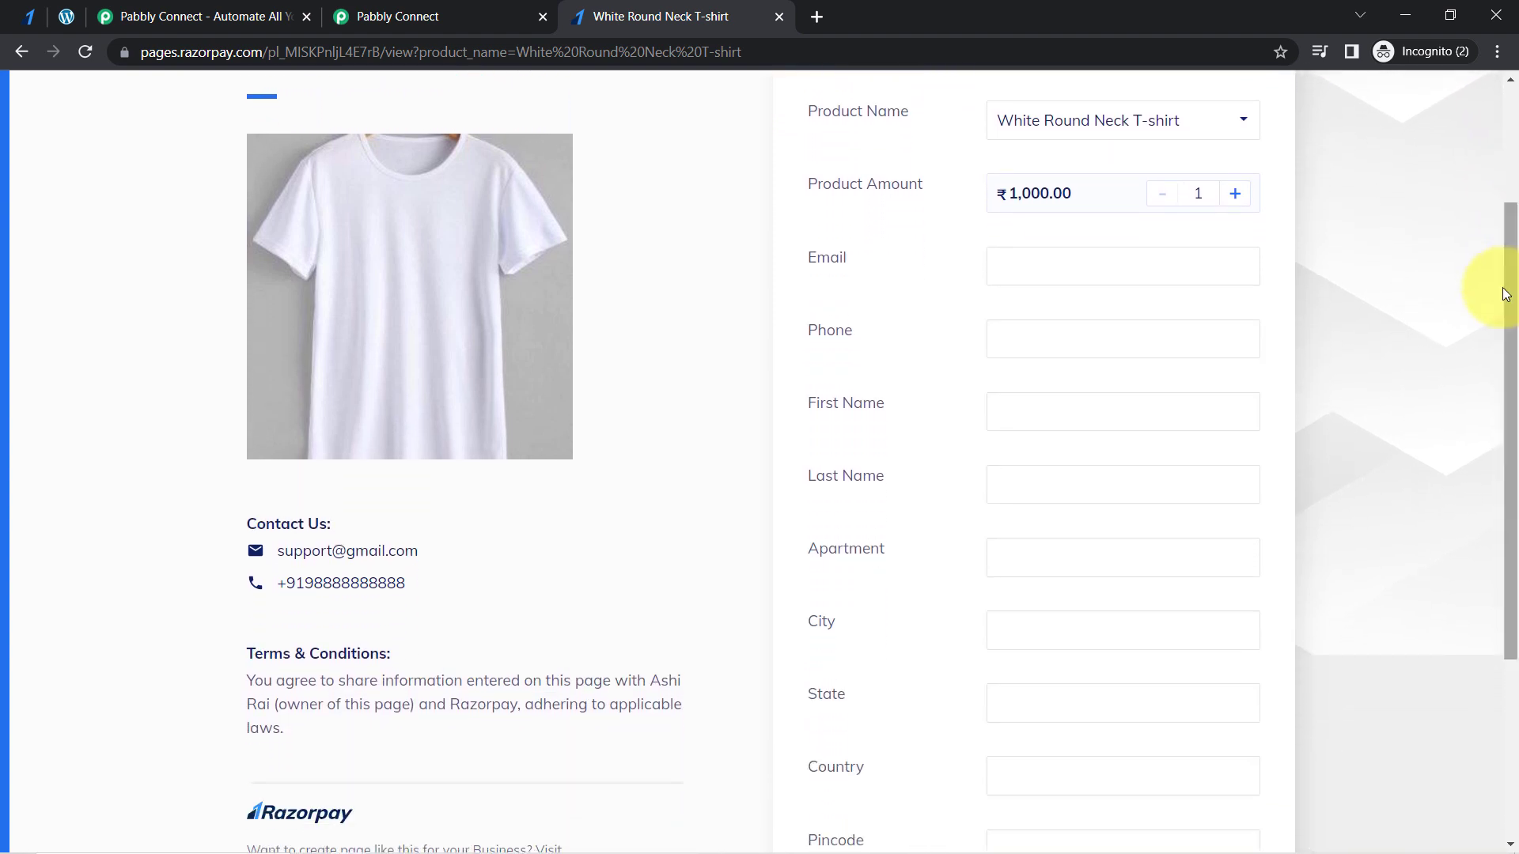
# - Fill in the customer's email, phone number, first name and last name in the payment details
pyautogui.click(1092, 275)
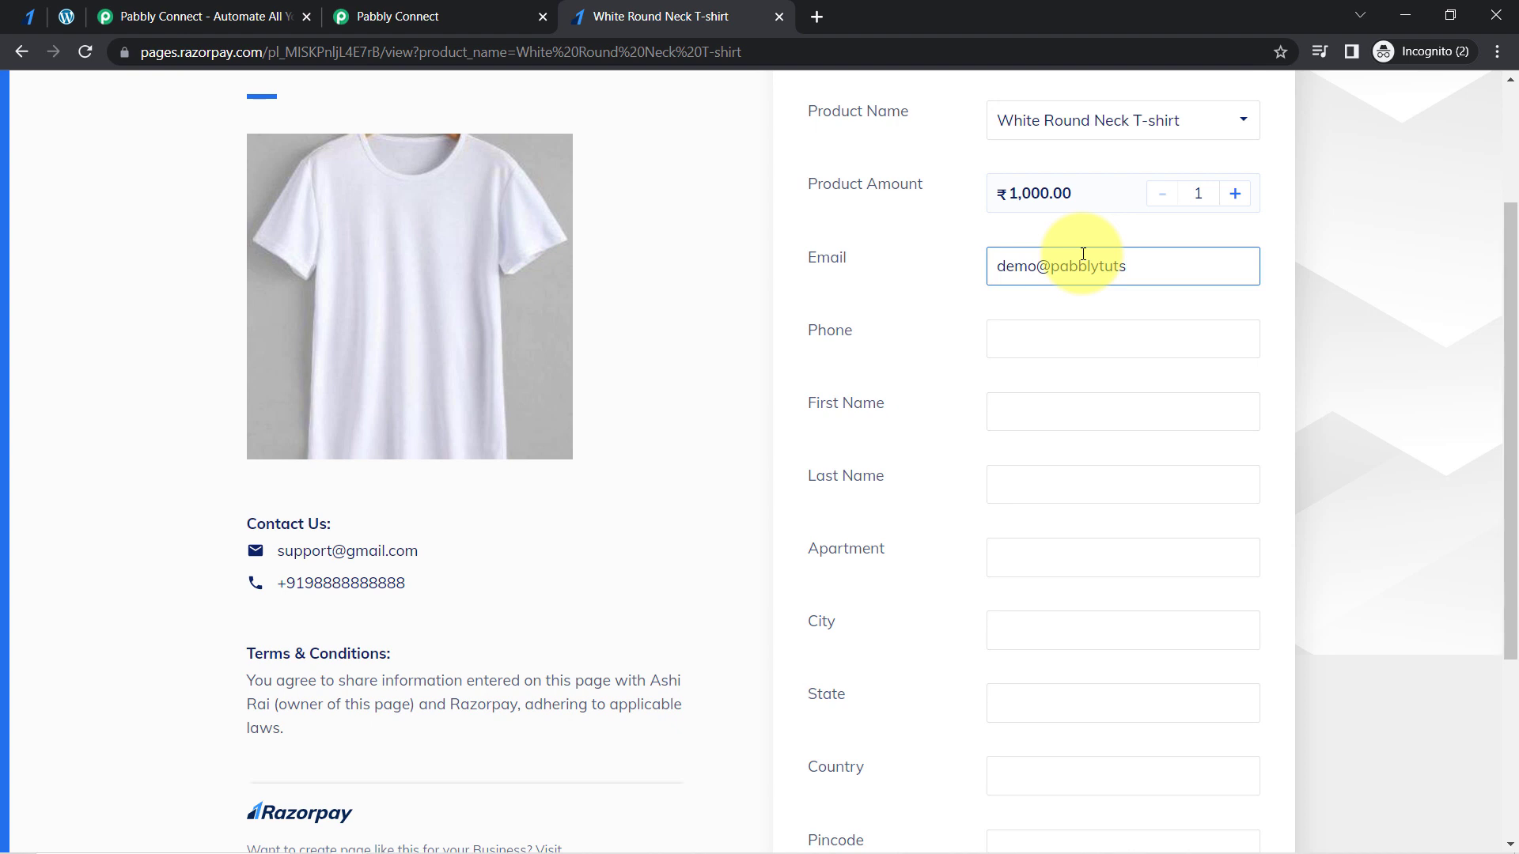
pyautogui.press('Tab')
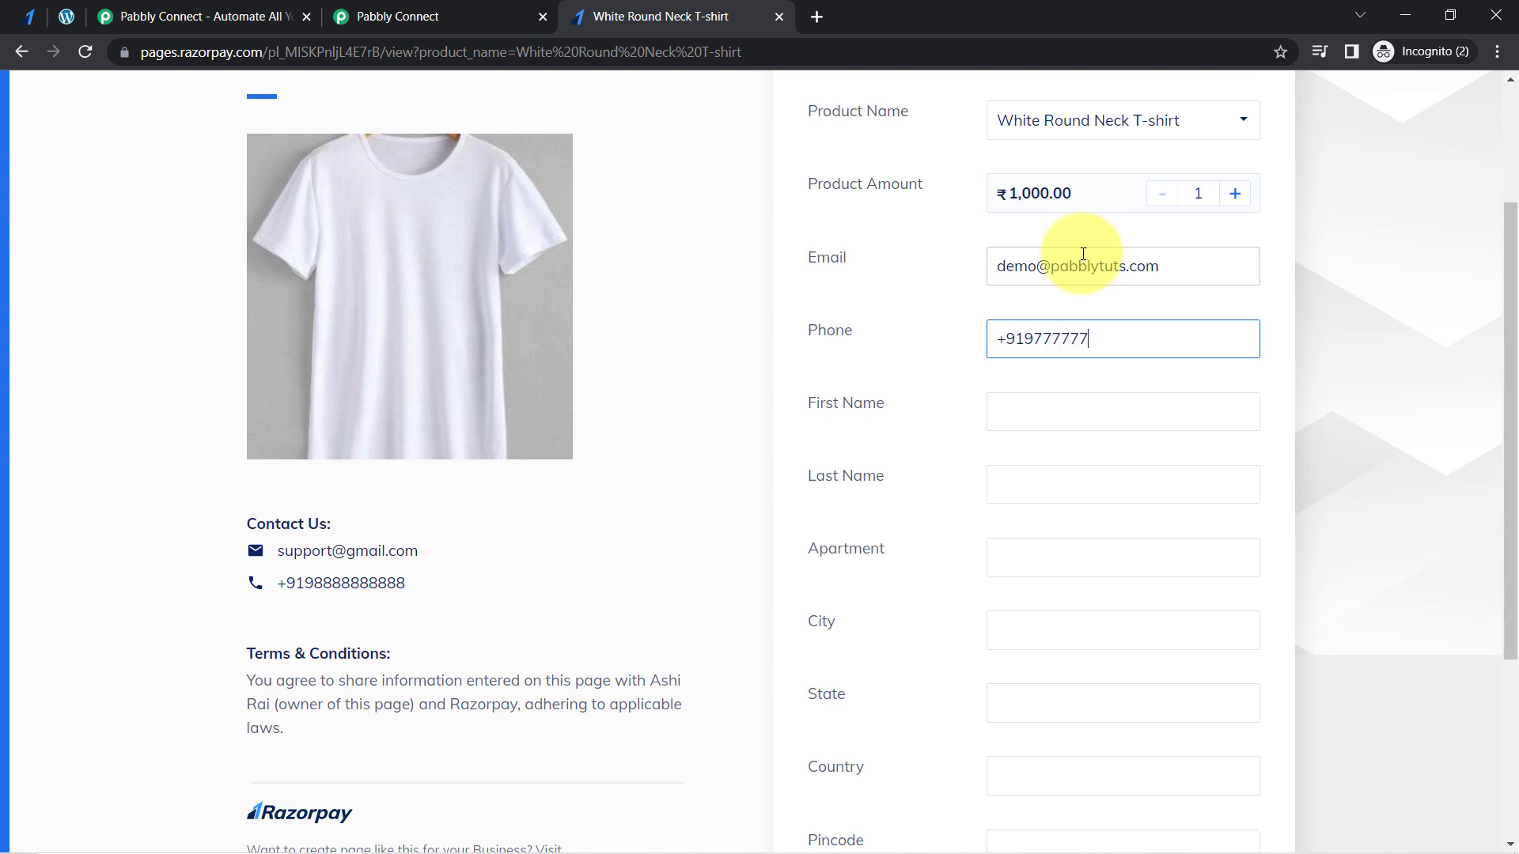
pyautogui.press('Tab')
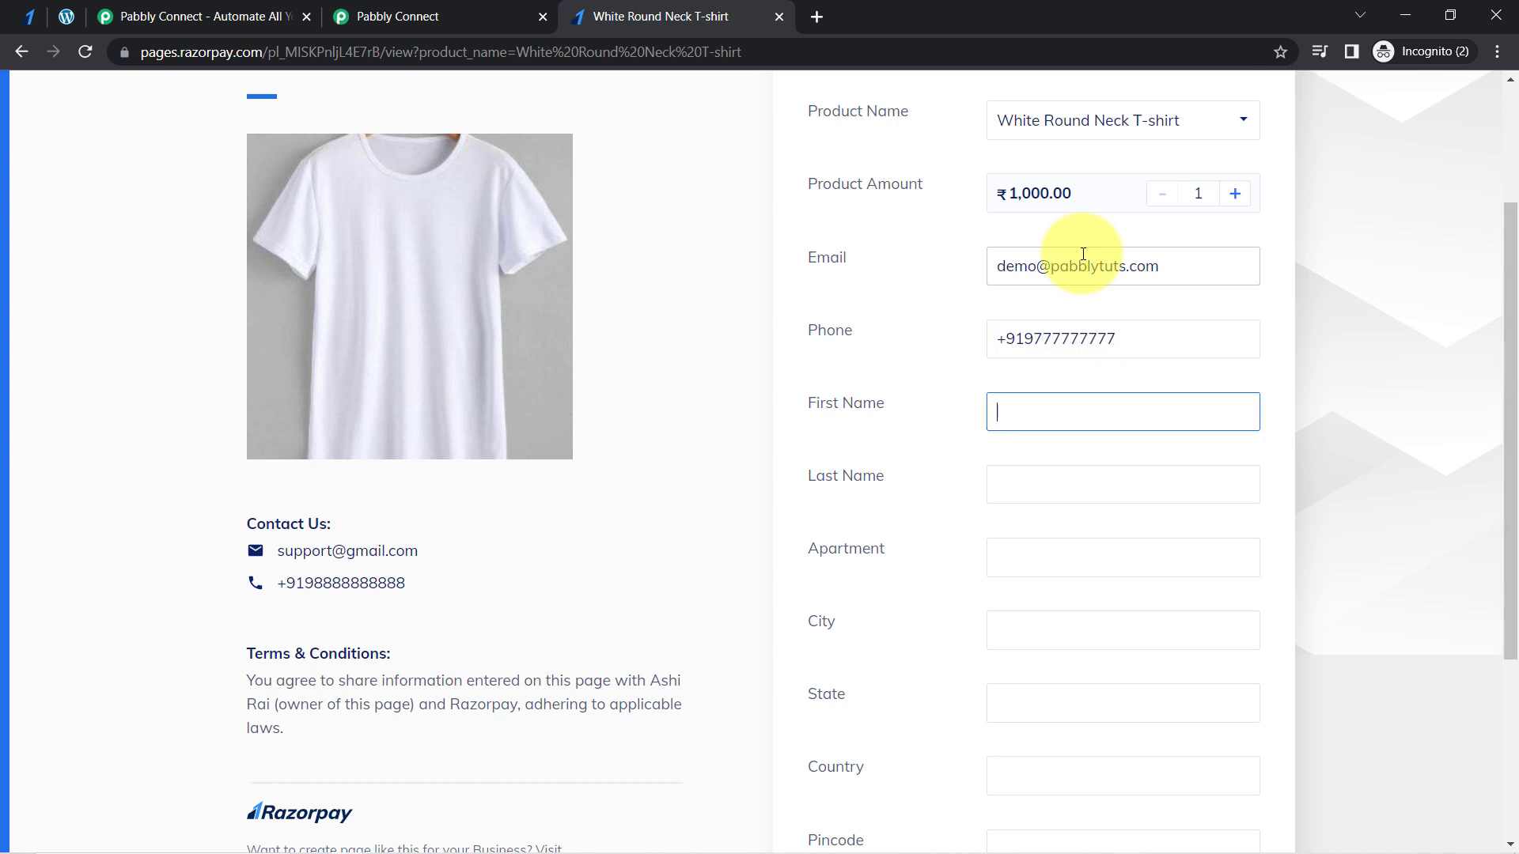
pyautogui.press('Tab')
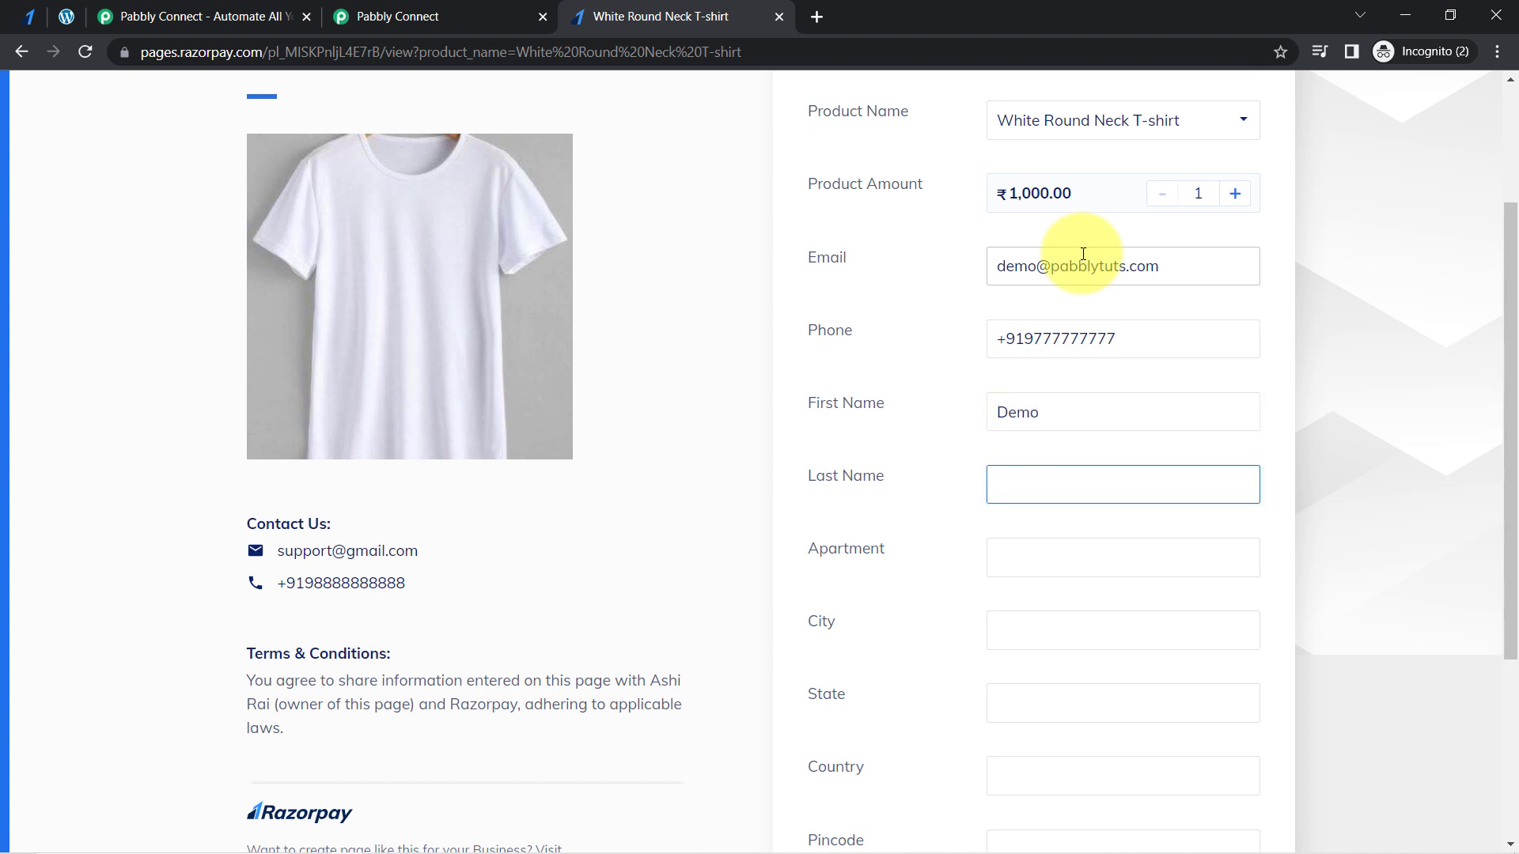
pyautogui.write('User')
# - Complete the customer's address with the apartment, city, state, country and pincode
pyautogui.press('Tab')
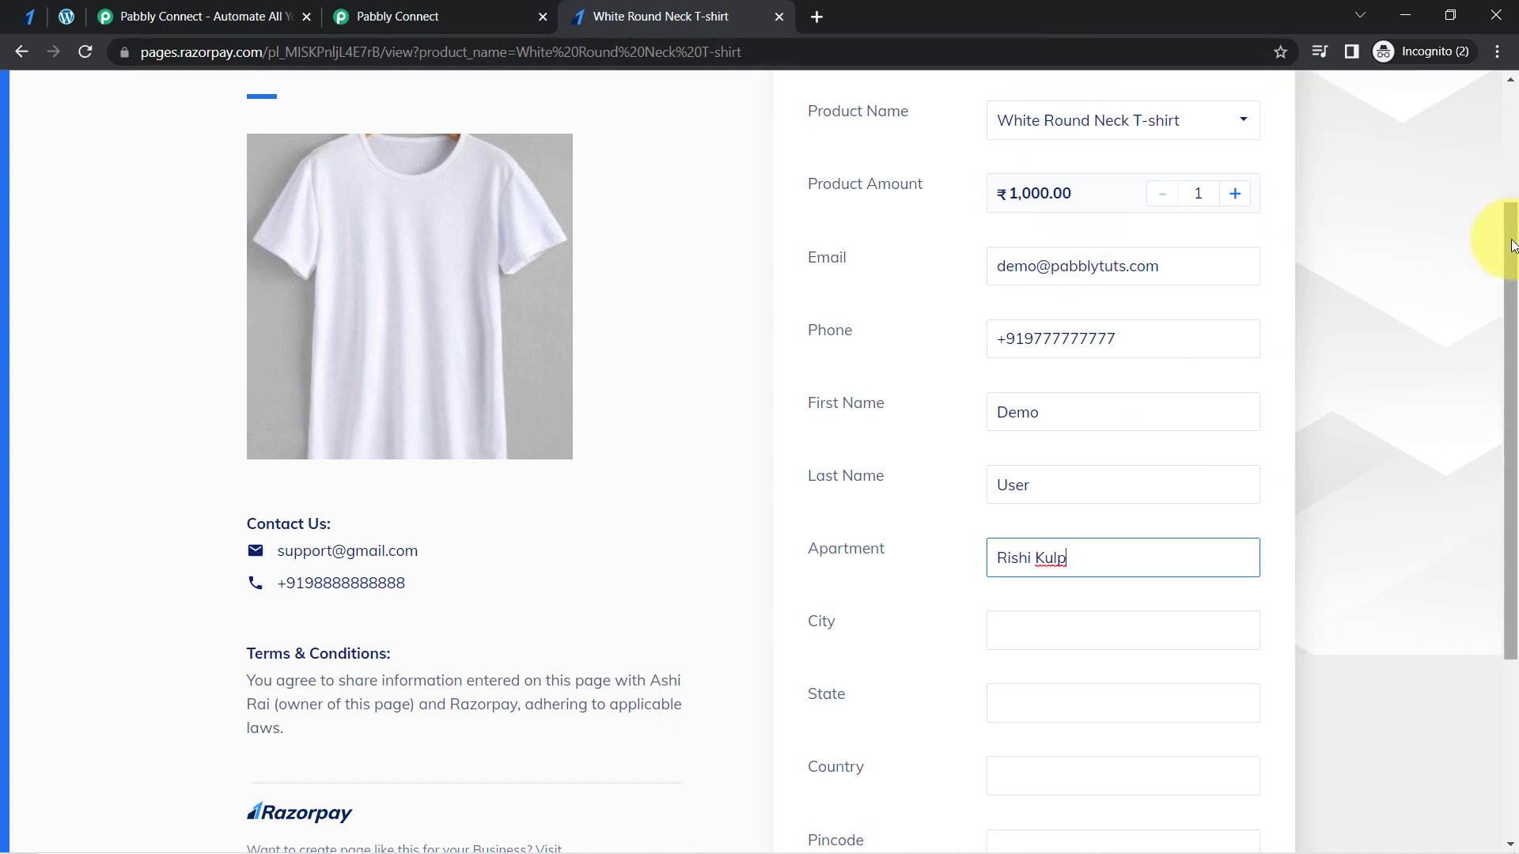
pyautogui.scroll(-1, 1510, 269)
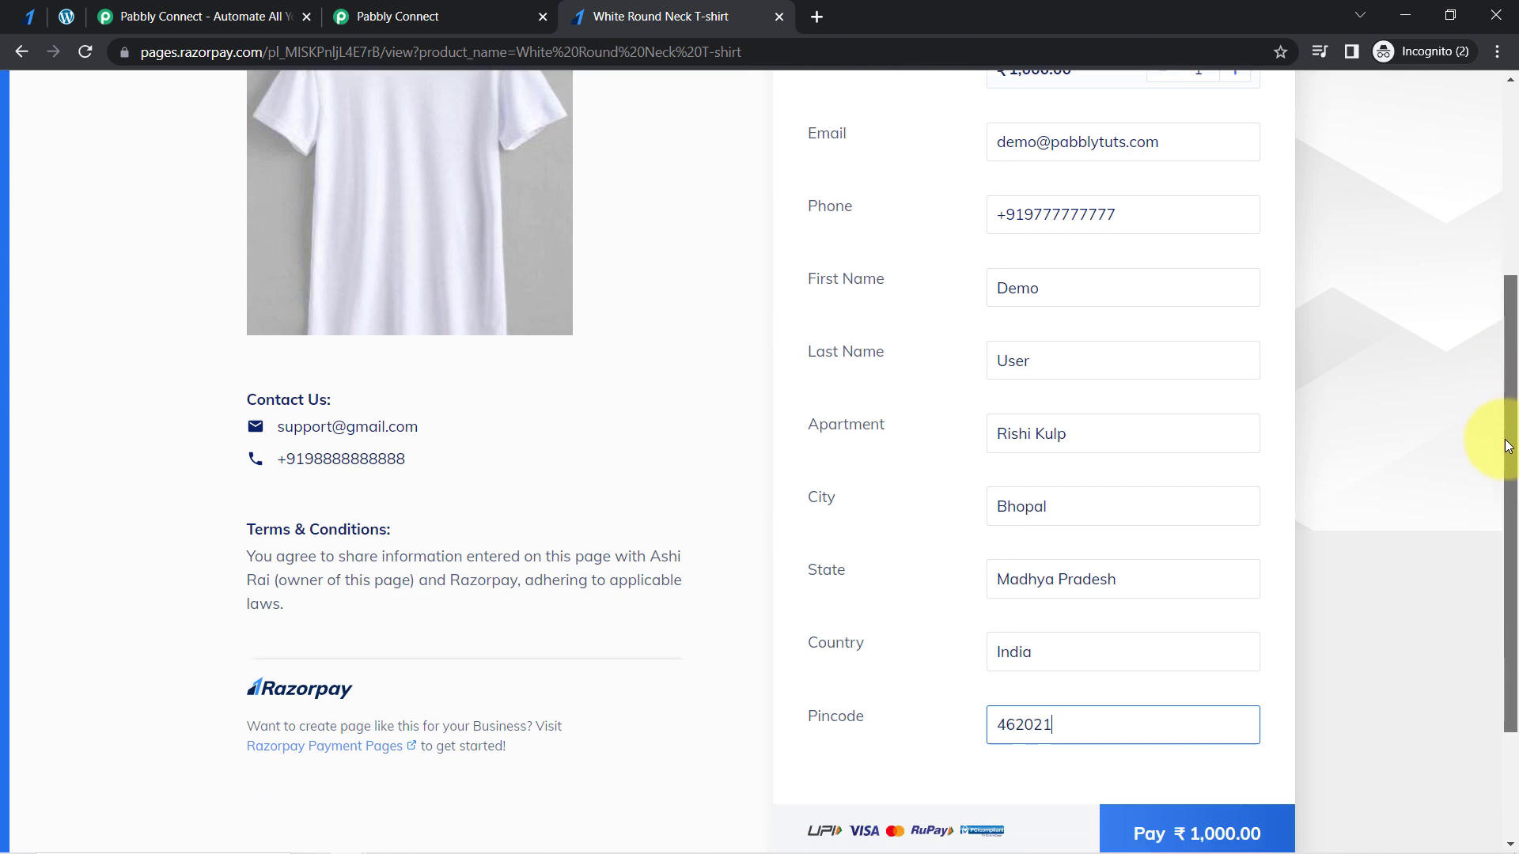
pyautogui.scroll(-1, 1510, 441)
pyautogui.scroll(2, 1512, 395)
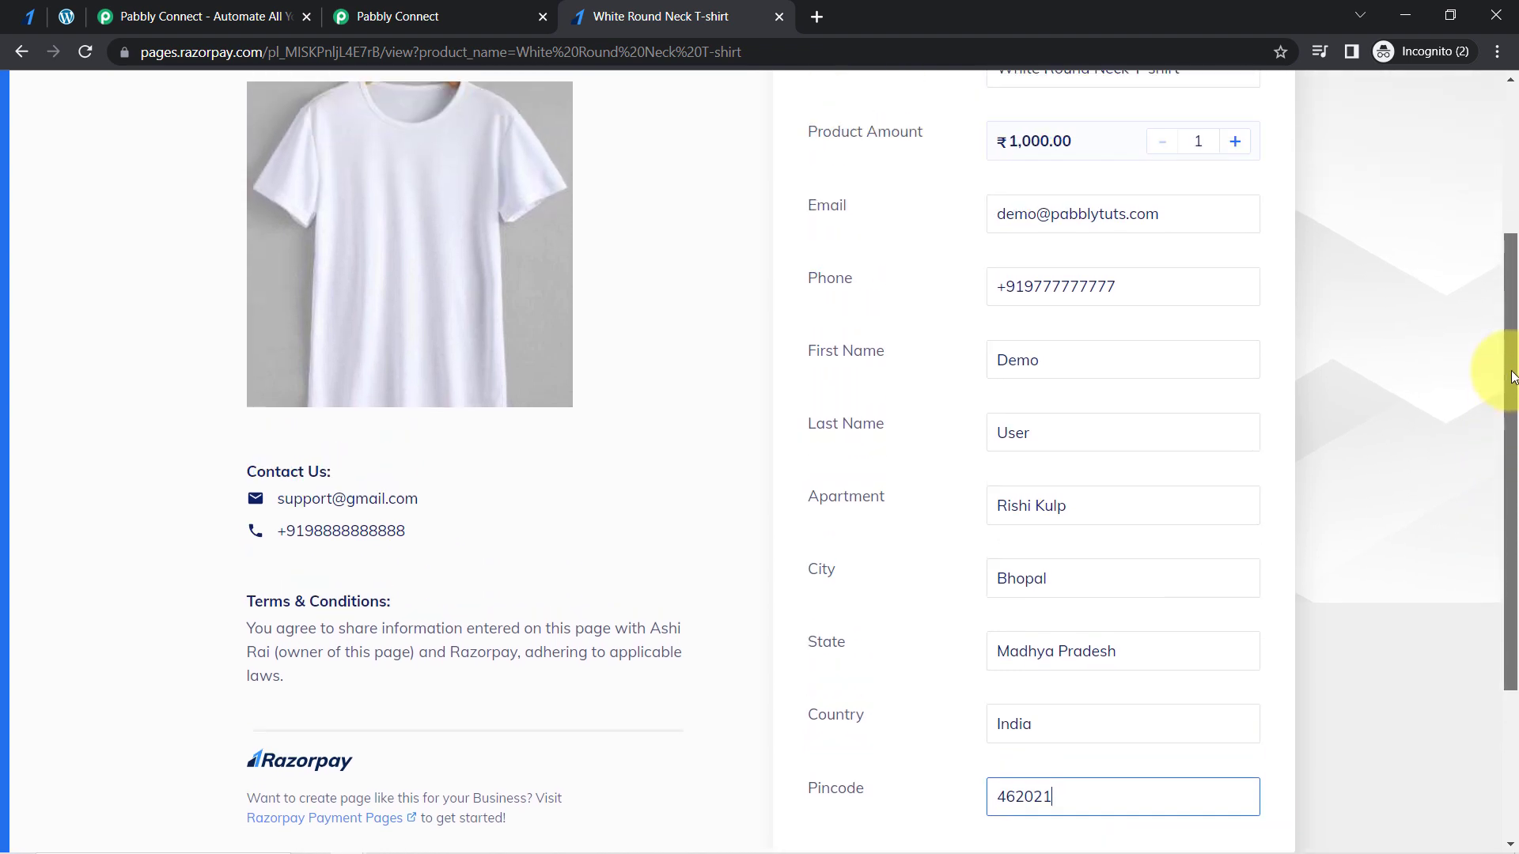
# - Set the T-shirt's quantity to 3 and review the customer's name and address fields in the payment details
pyautogui.scroll(1, 1507, 363)
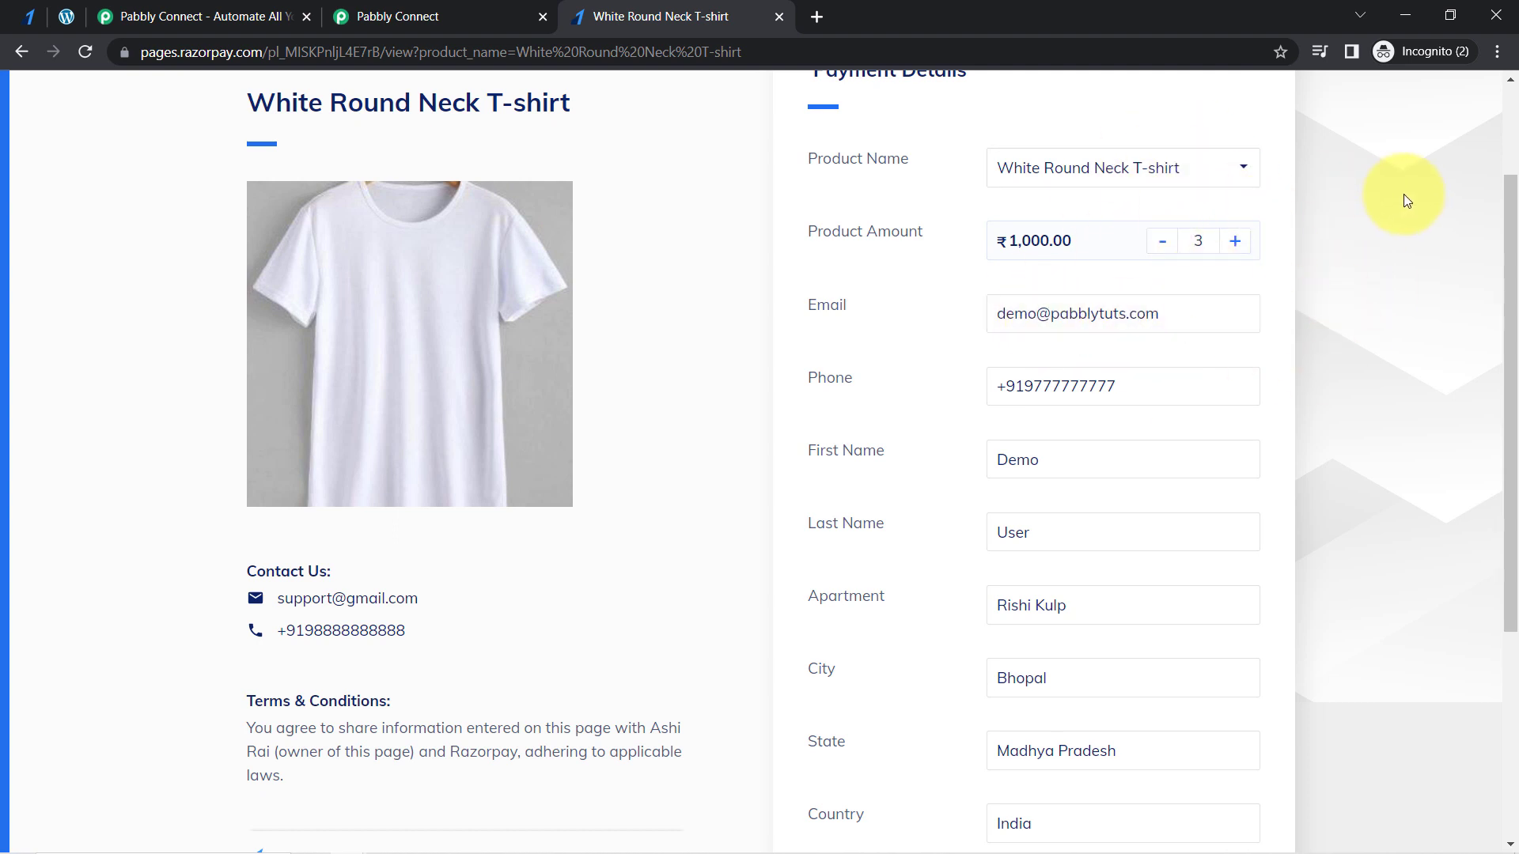
pyautogui.moveTo(1509, 237); pyautogui.dragTo(1495, 322)
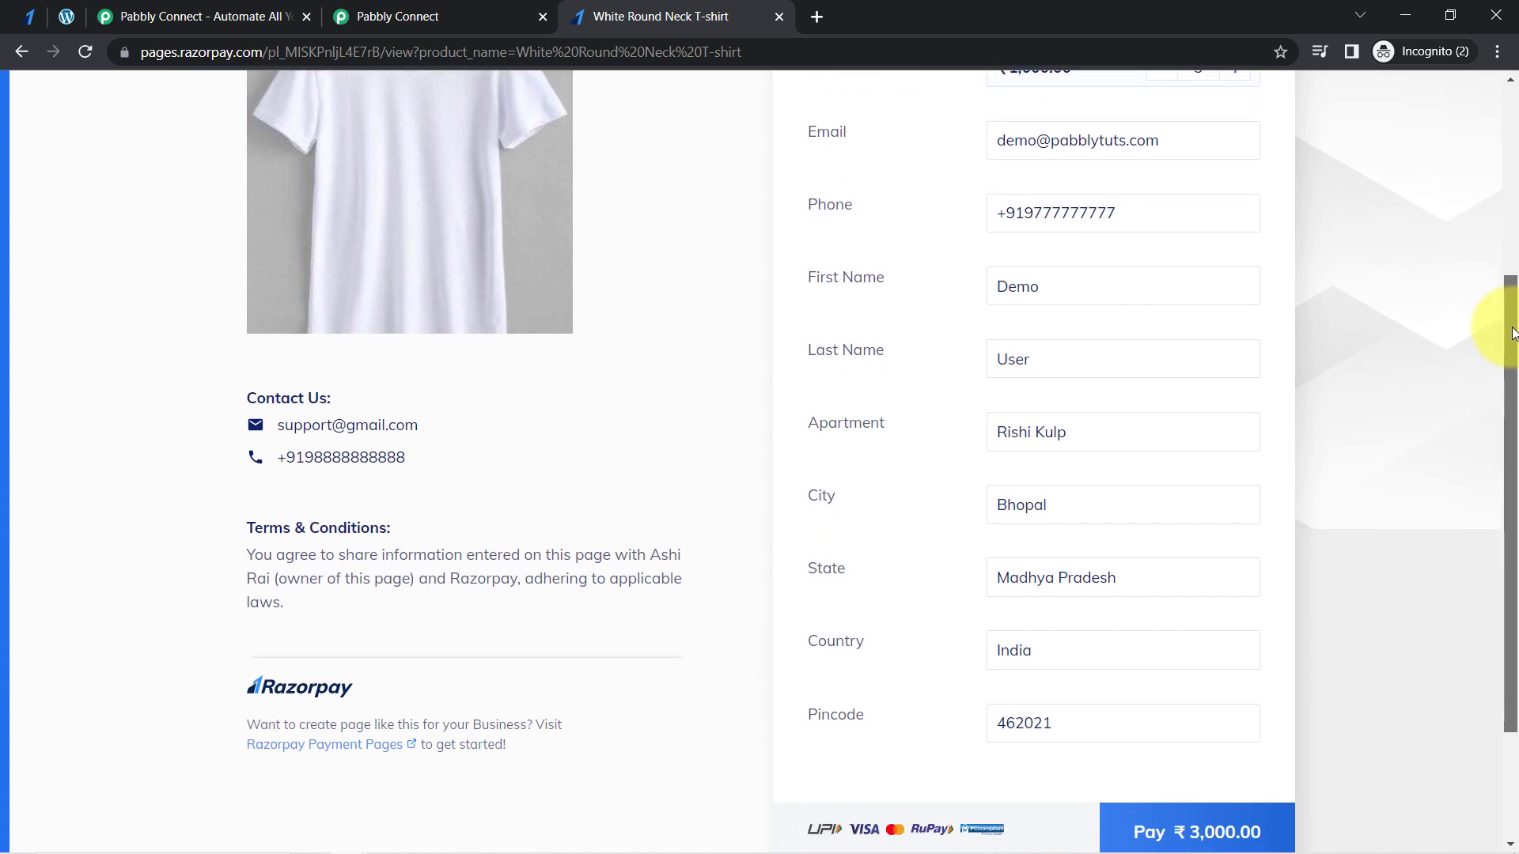
pyautogui.moveTo(1091, 295); pyautogui.dragTo(965, 299)
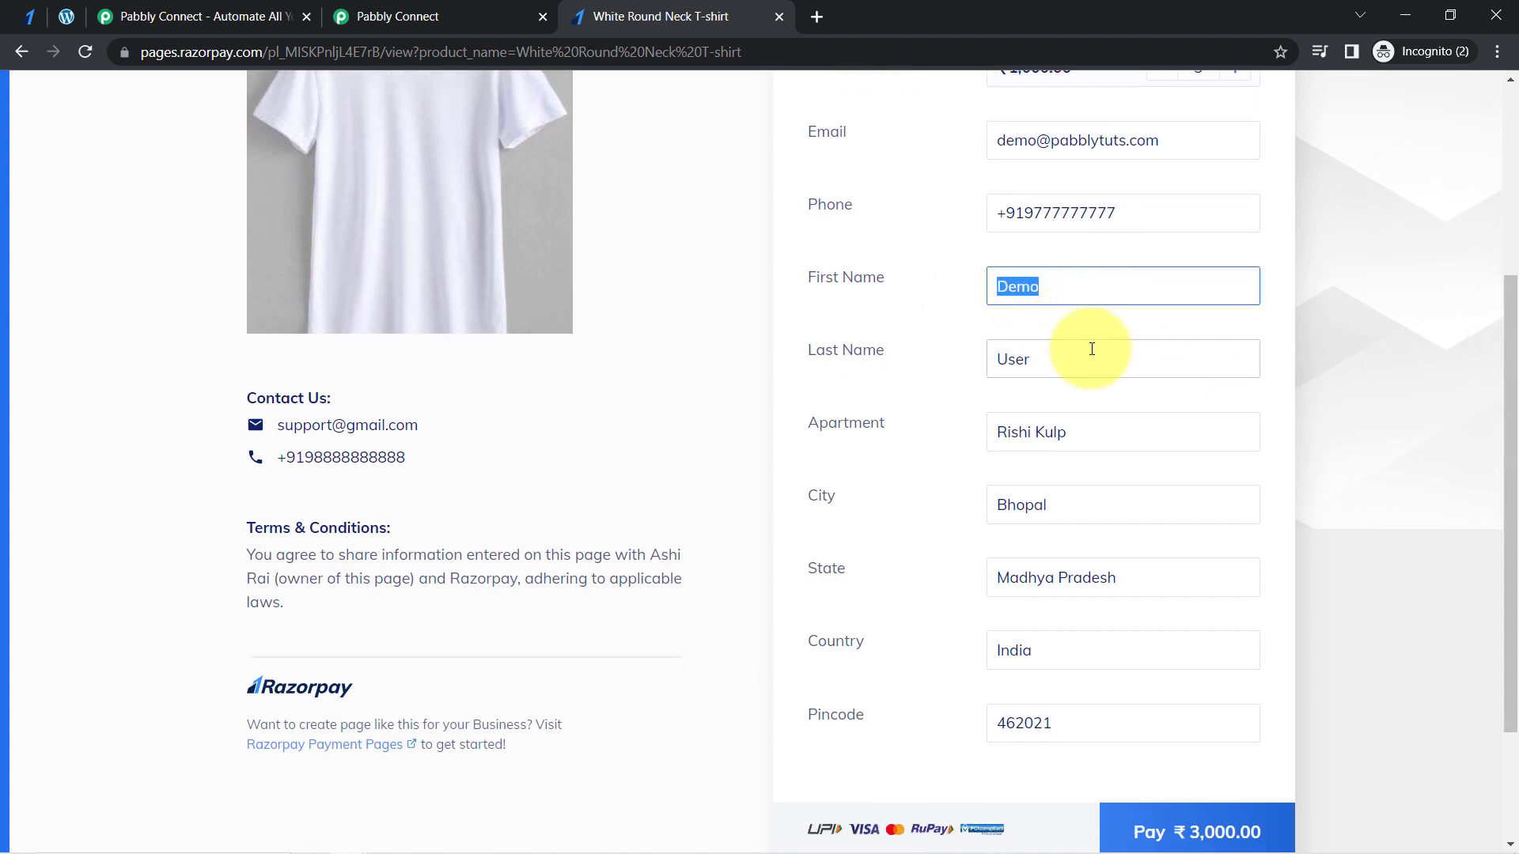
pyautogui.doubleClick(1007, 356)
pyautogui.doubleClick(1052, 446)
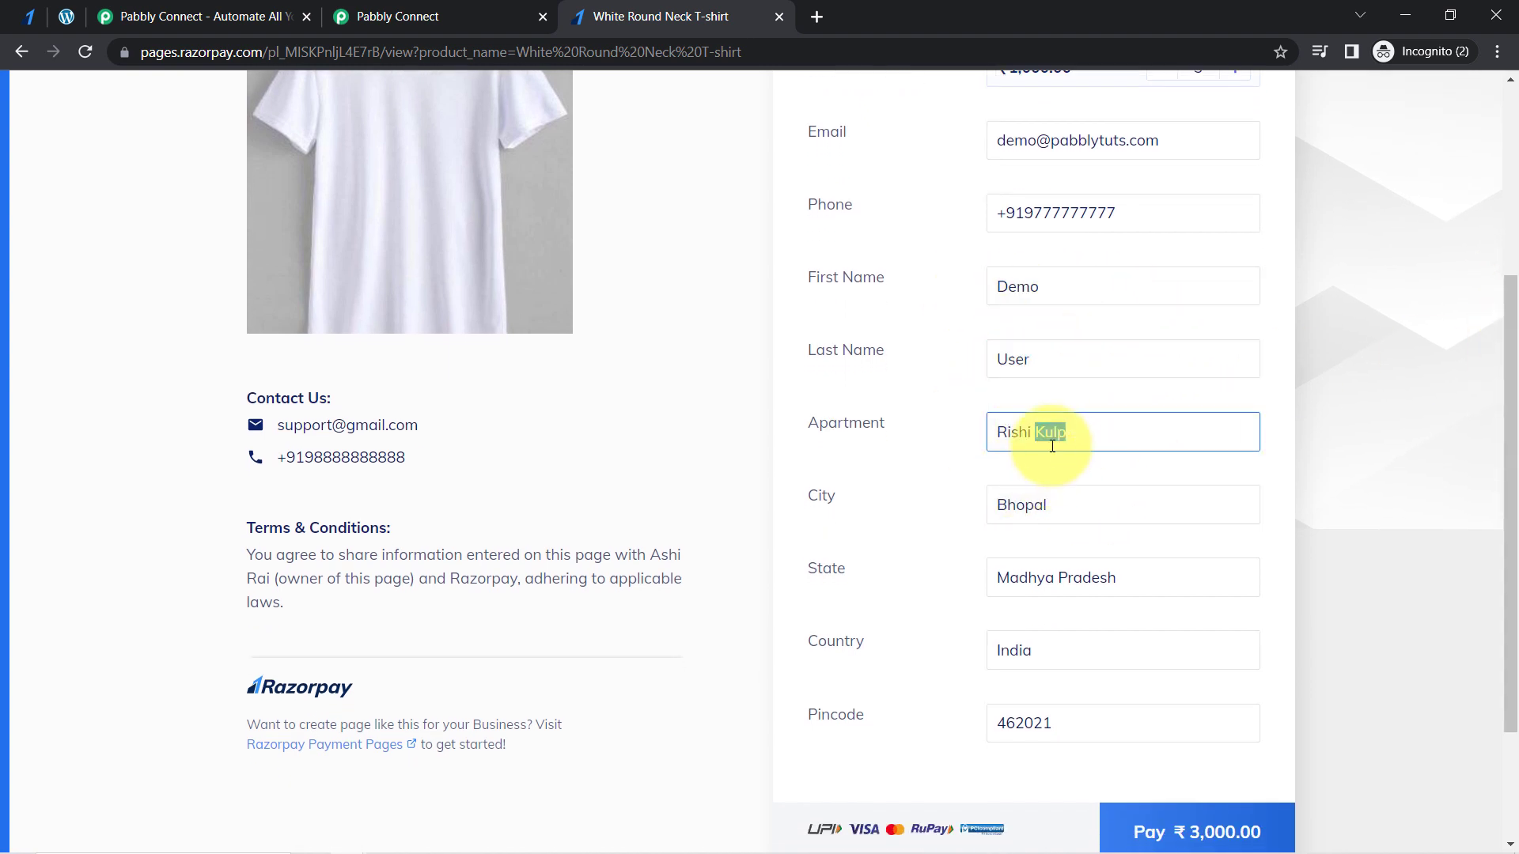
pyautogui.click(963, 488)
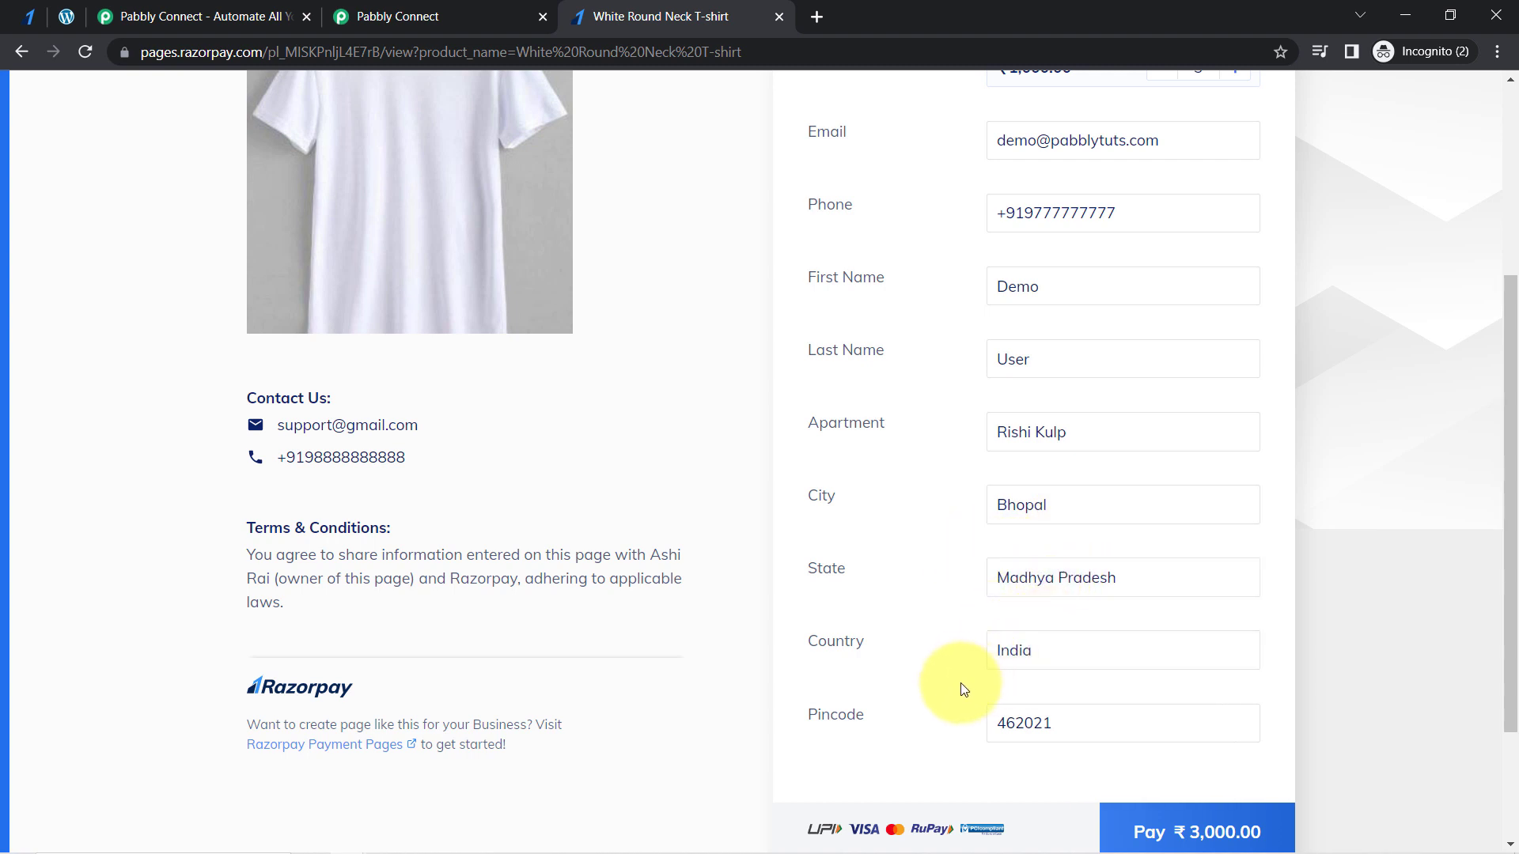
# - Proceed to pay by card and fill in the card number, expiry, card holder's name and CVV using the saved Visa card
pyautogui.click(1191, 837)
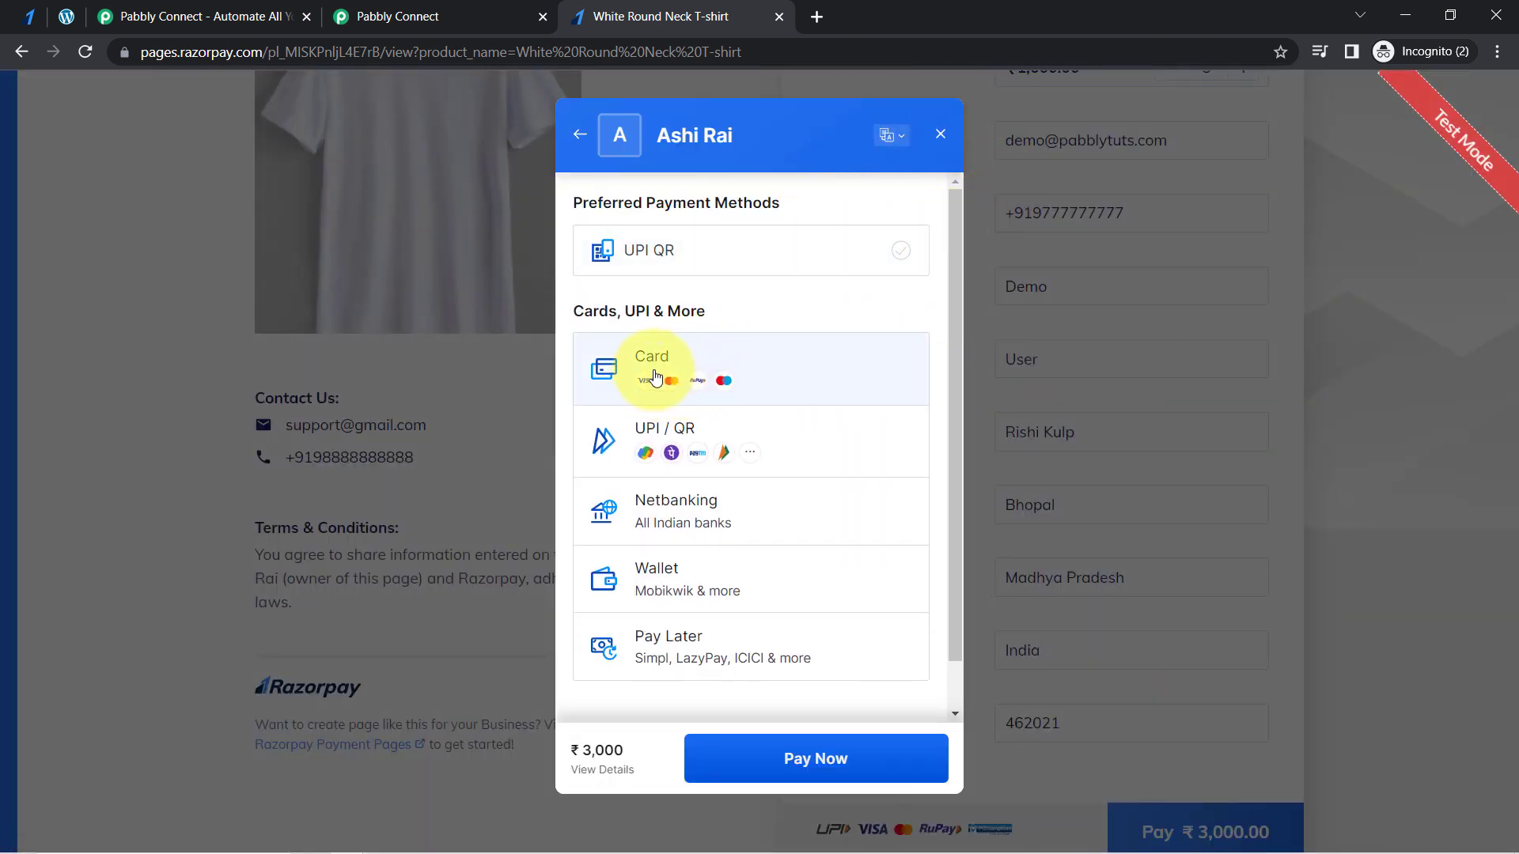
pyautogui.click(627, 382)
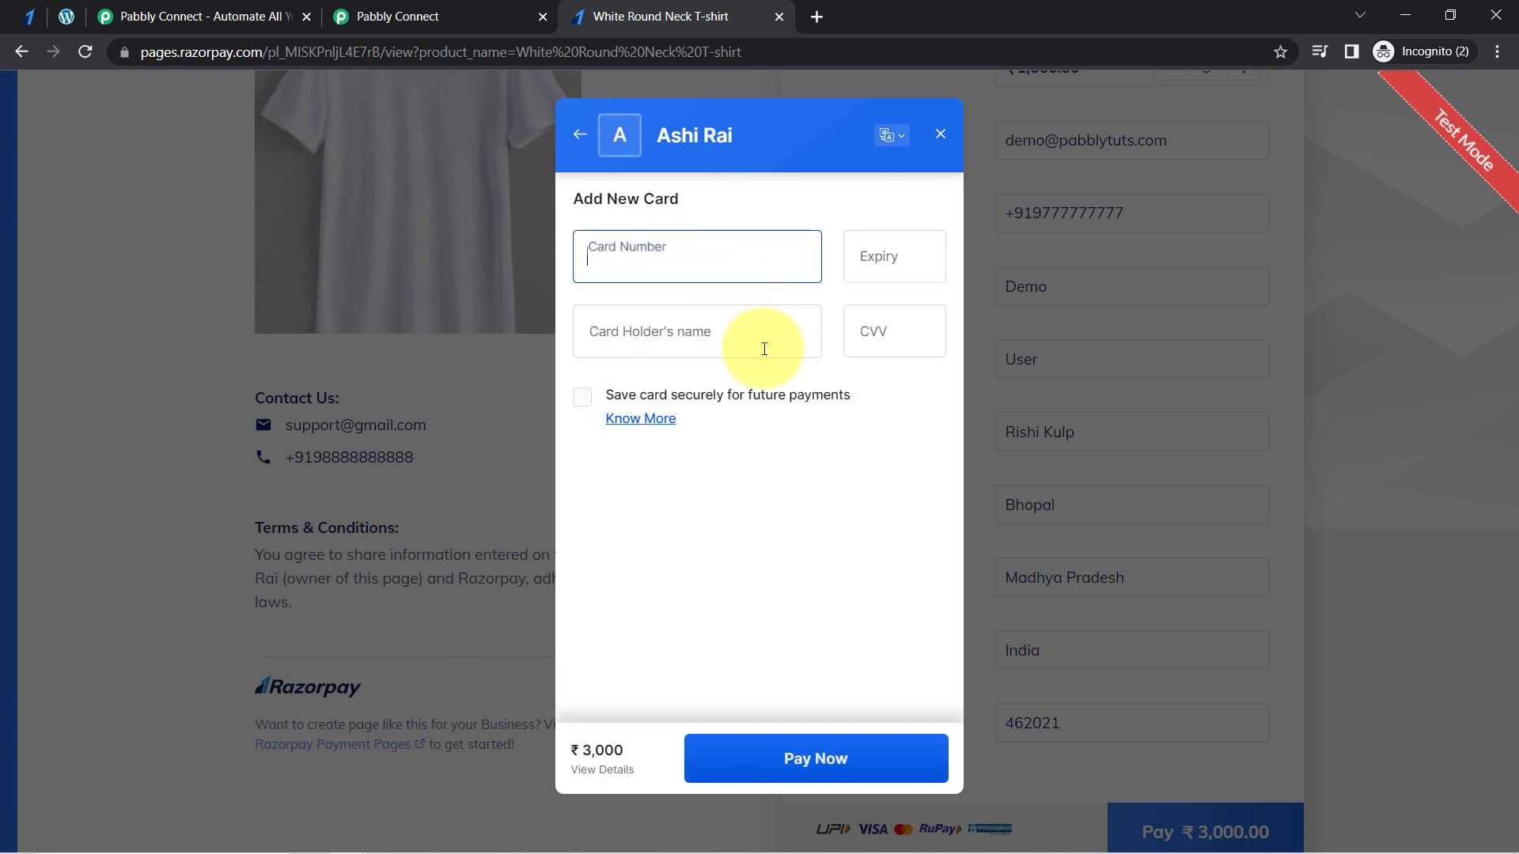
pyautogui.click(621, 269)
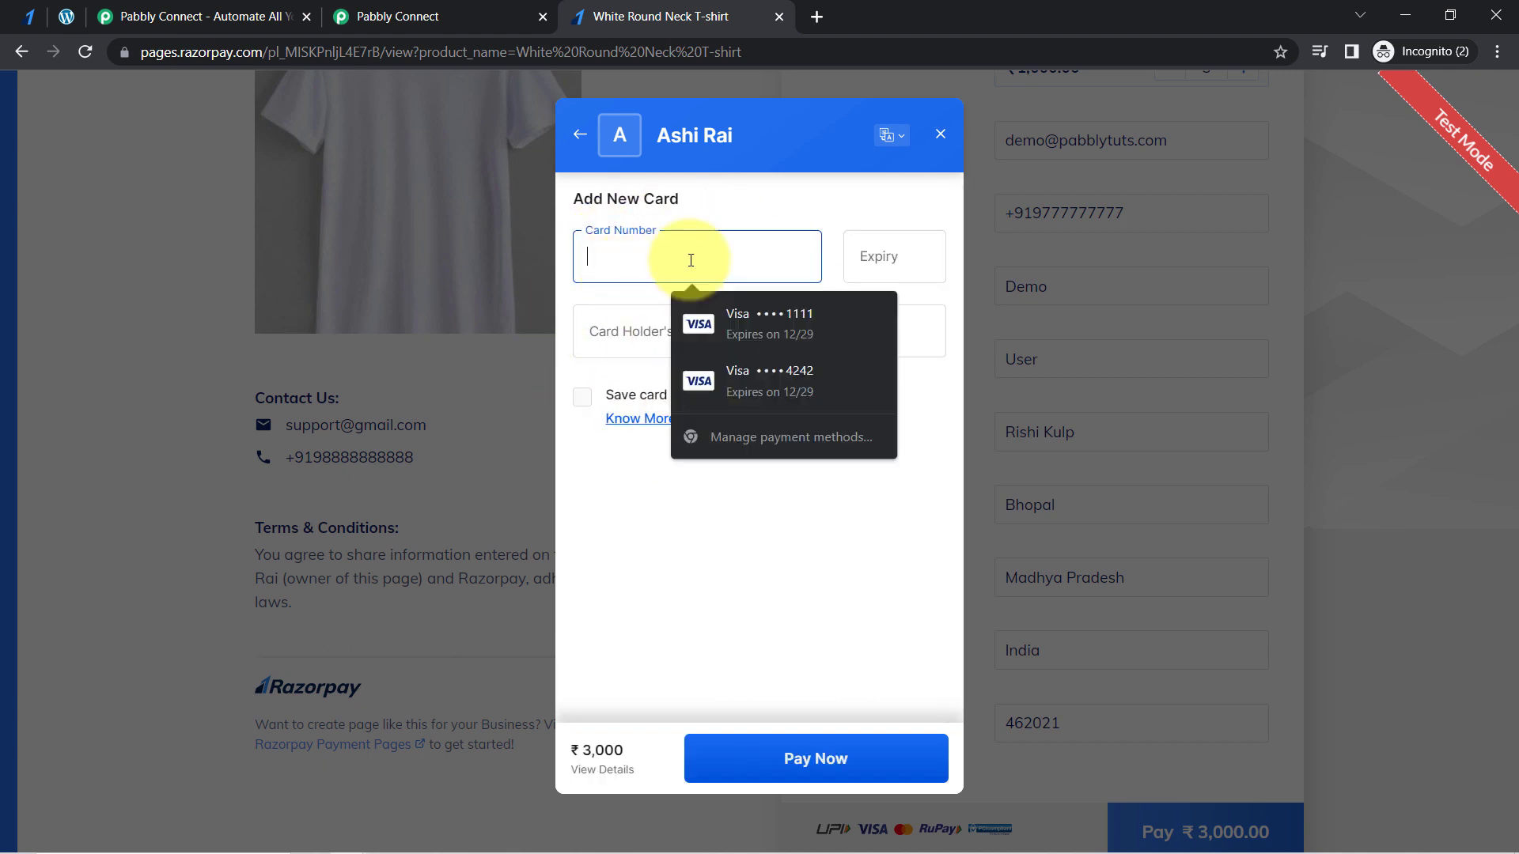
pyautogui.click(778, 383)
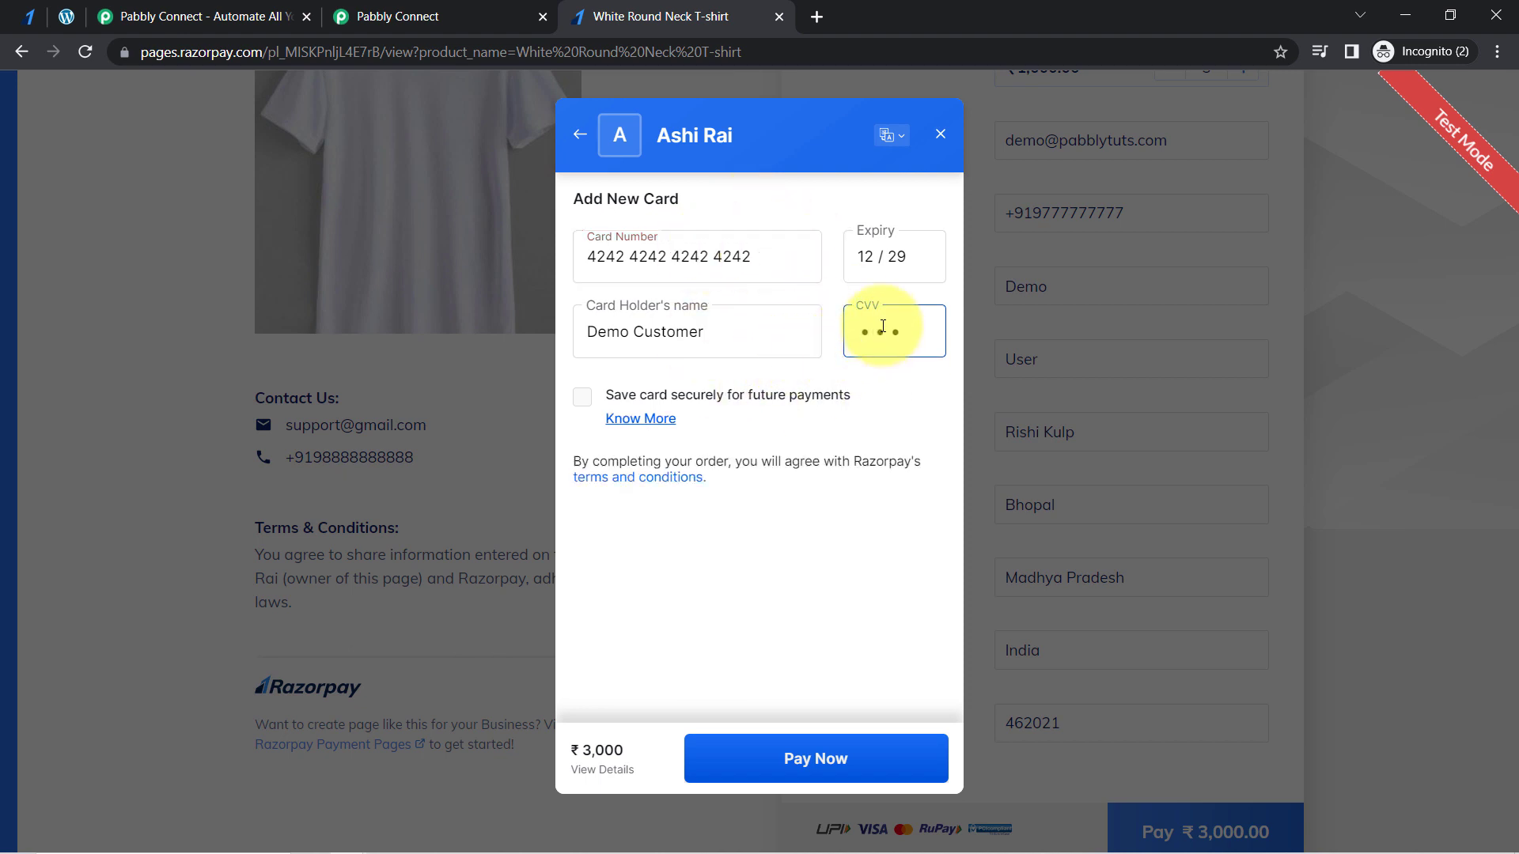
# - Submit the card payment, skip saving the card, and complete it on the bank's page with the Success option
pyautogui.click(764, 771)
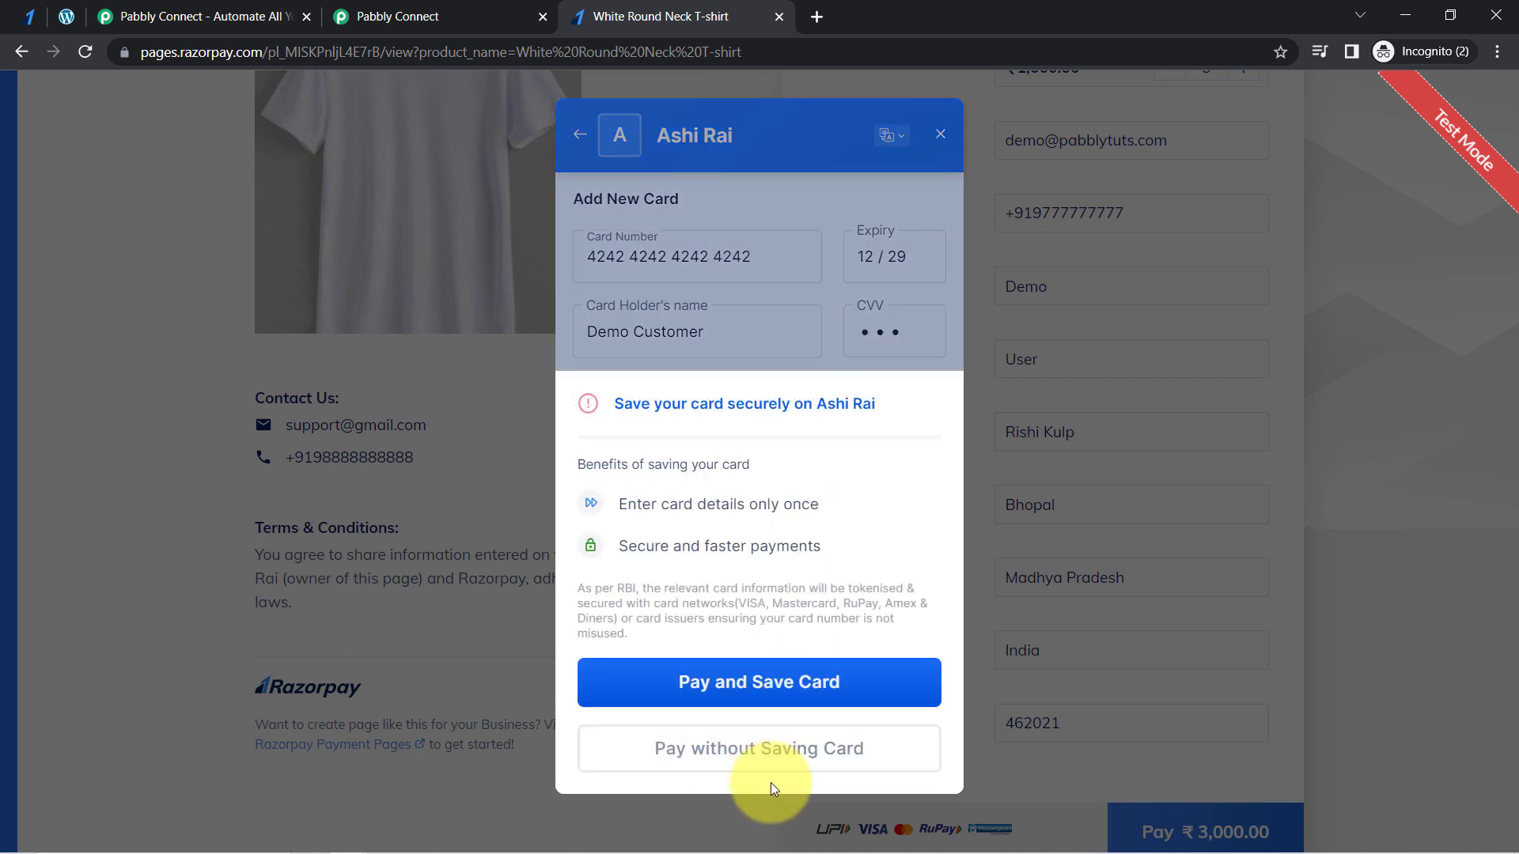
pyautogui.click(713, 682)
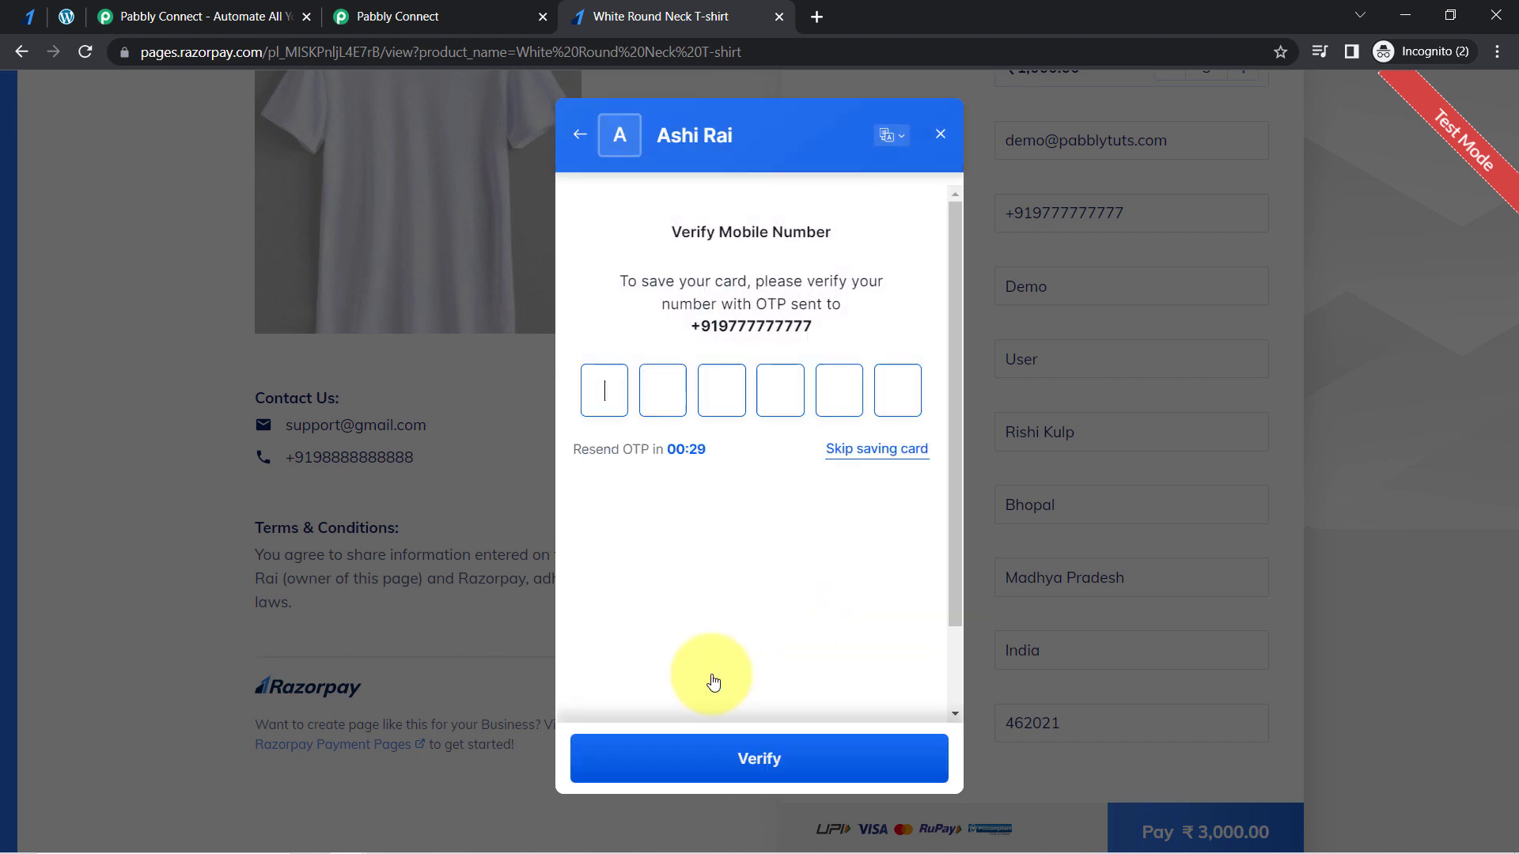
pyautogui.click(845, 450)
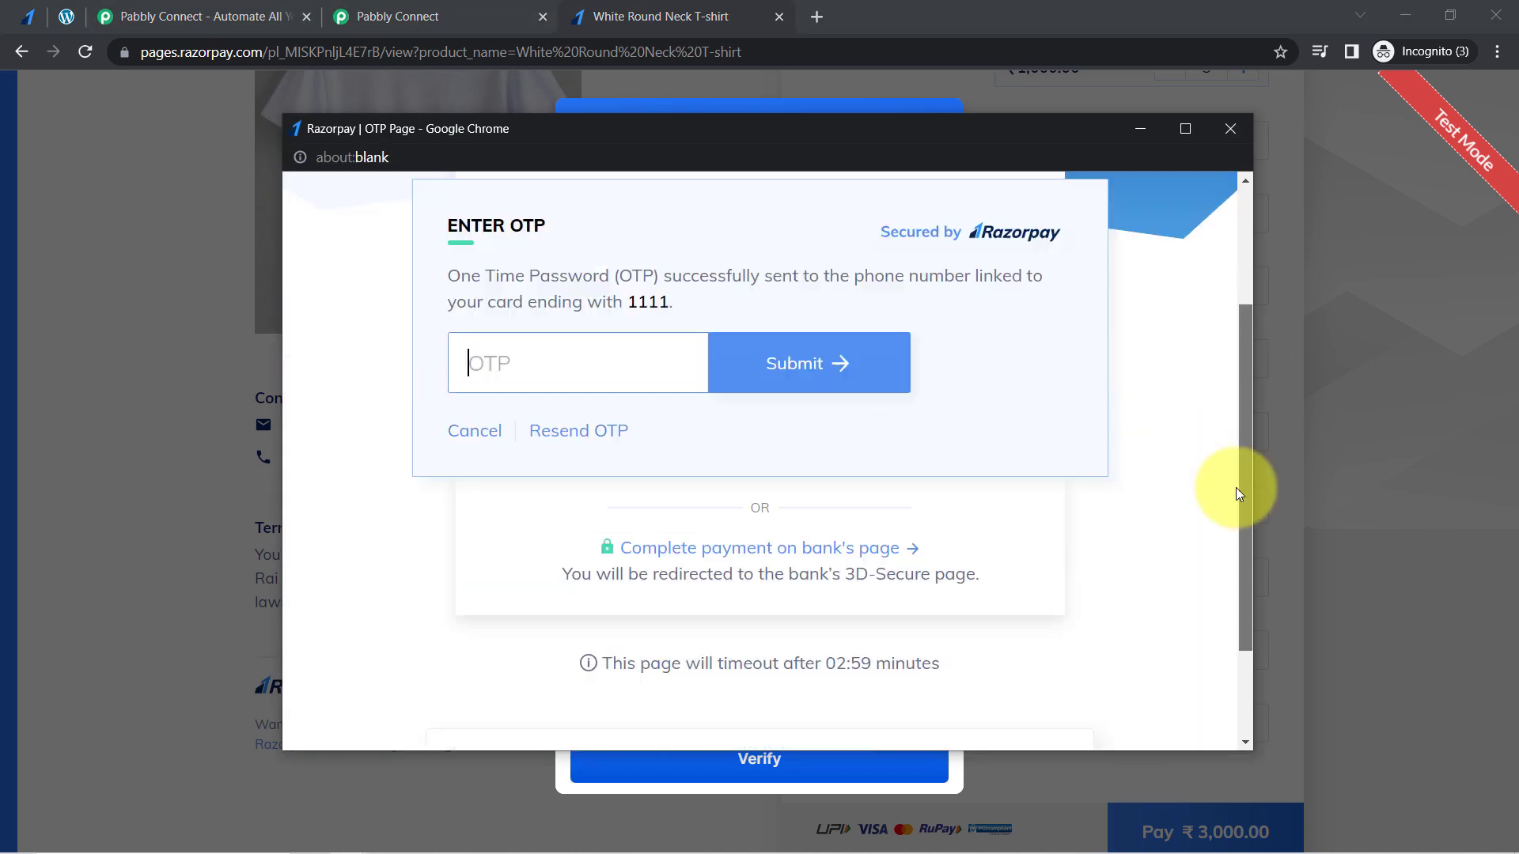
pyautogui.scroll(-1, 1236, 487)
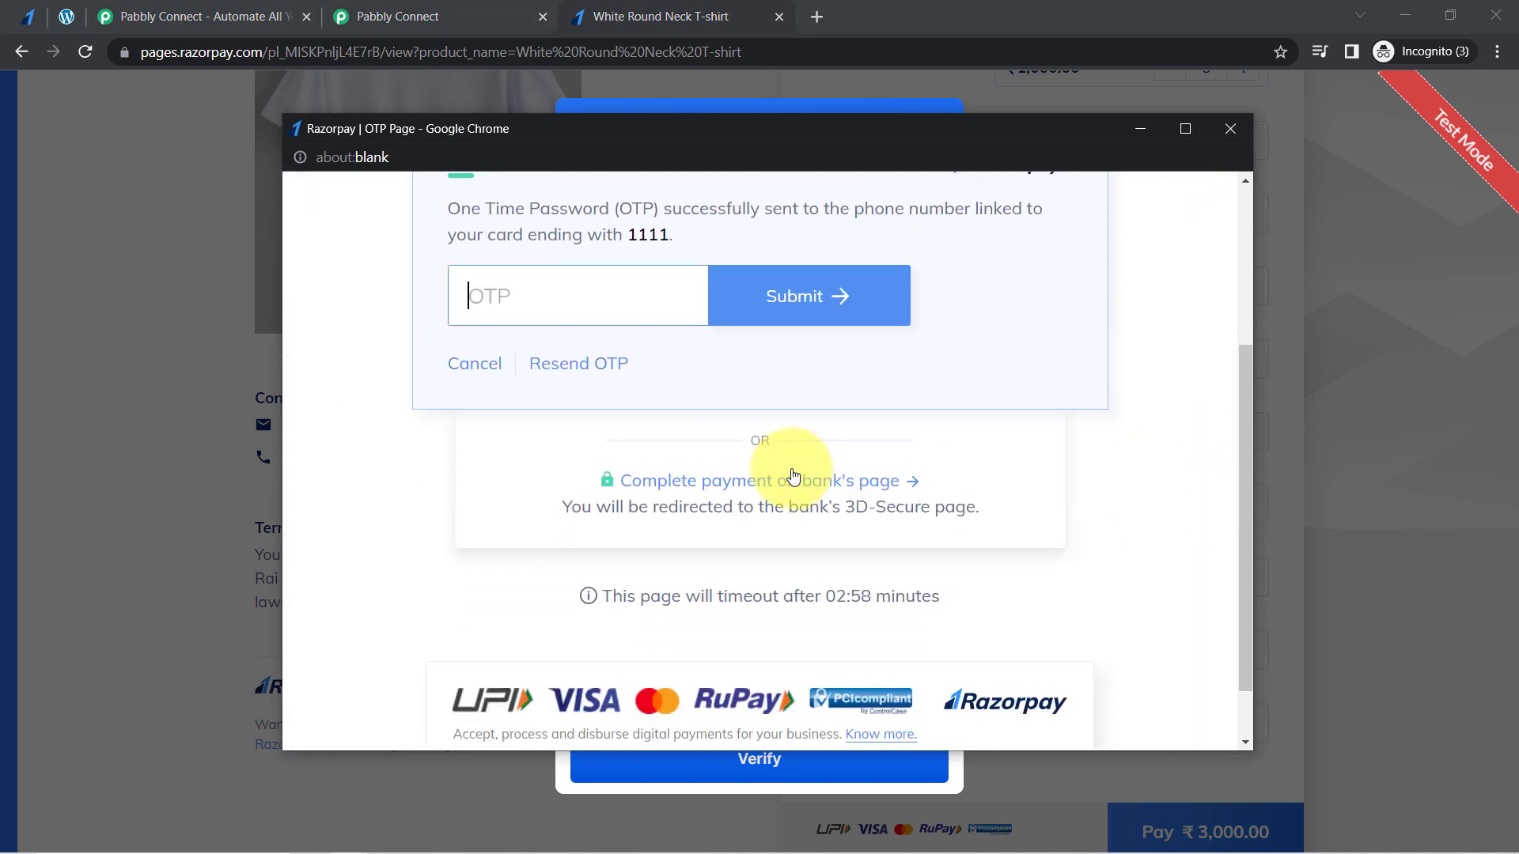
pyautogui.click(690, 485)
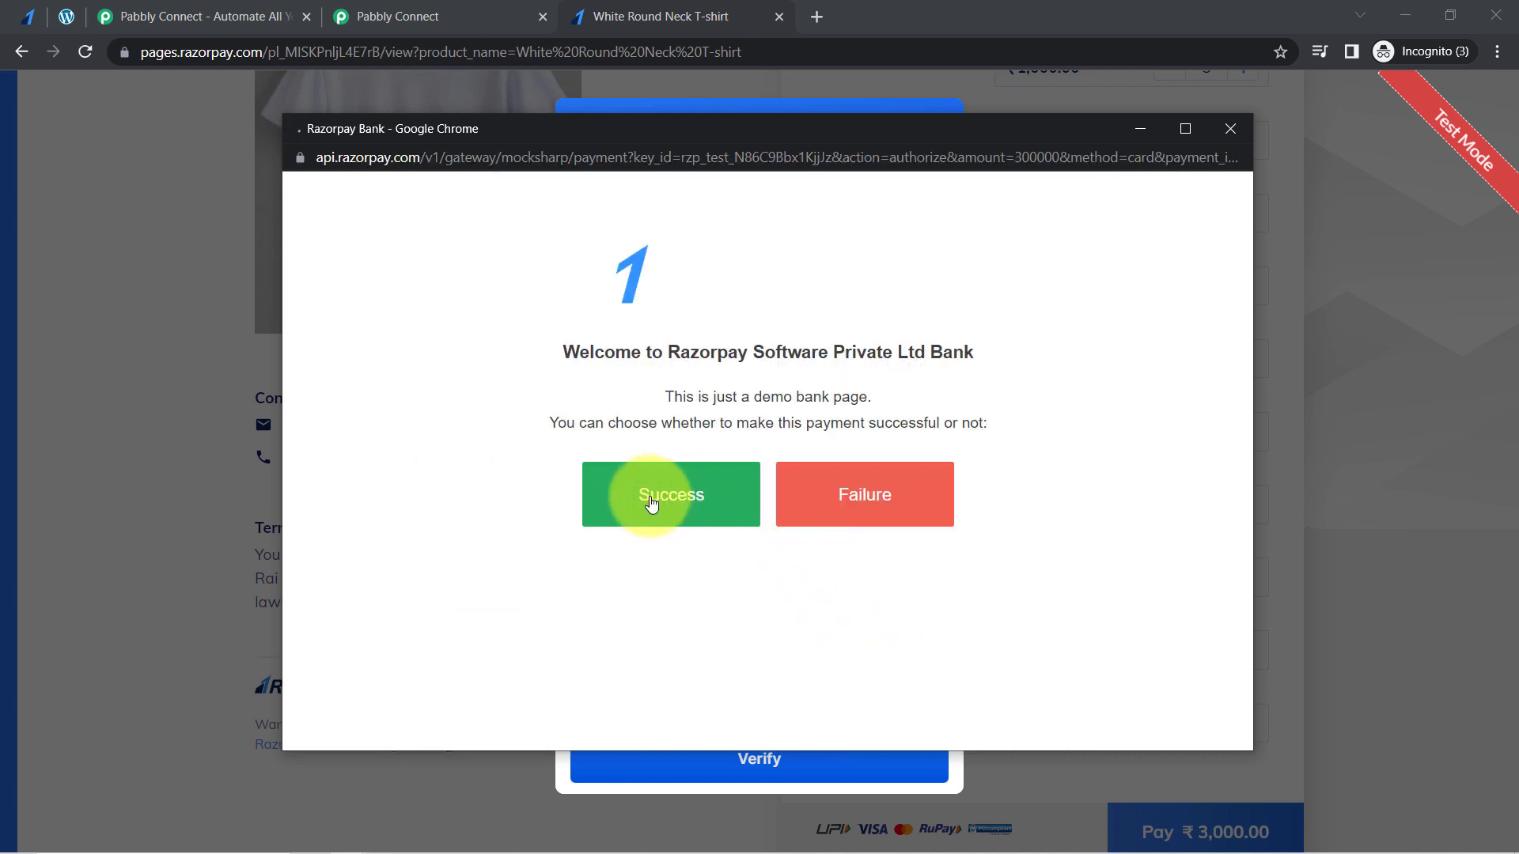
pyautogui.click(652, 506)
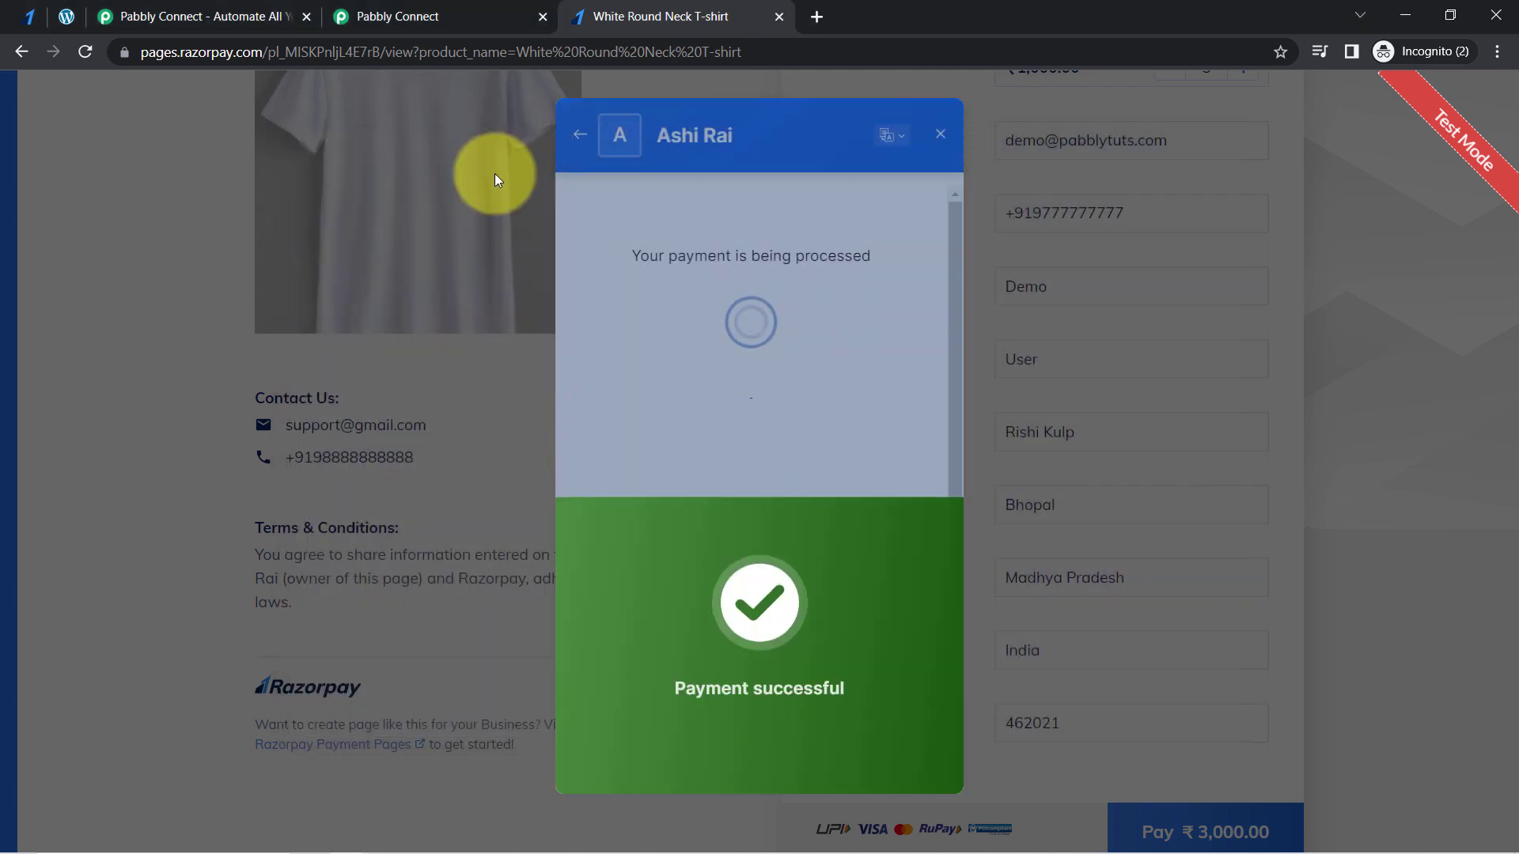
# - Check the Response Received section in the Pabbly Connect workflow, then look at the payment result on the White Round Neck T-shirt page
pyautogui.click(439, 10)
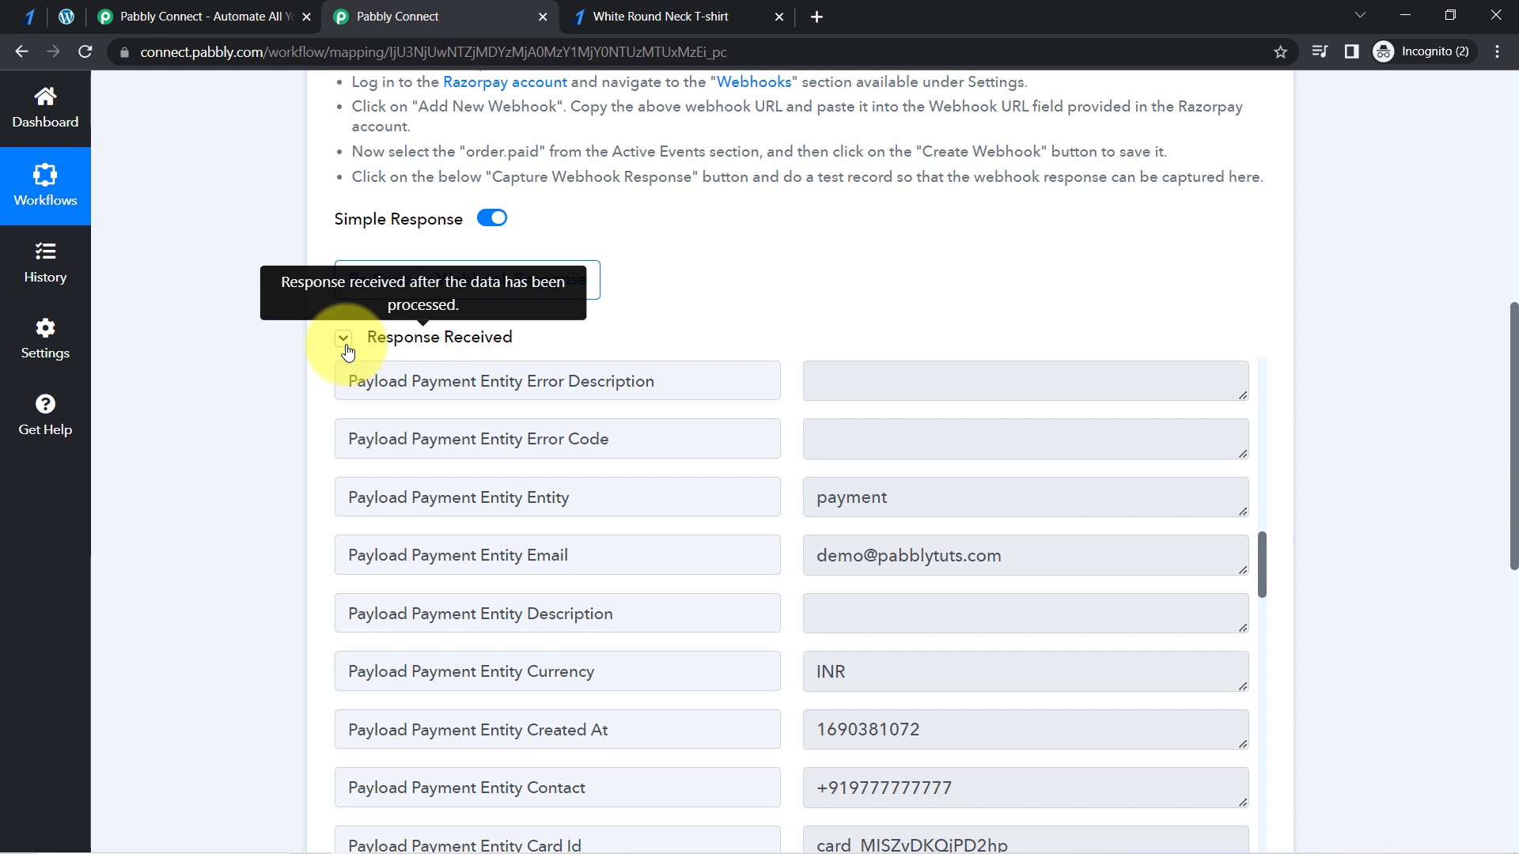
pyautogui.click(347, 348)
pyautogui.click(345, 347)
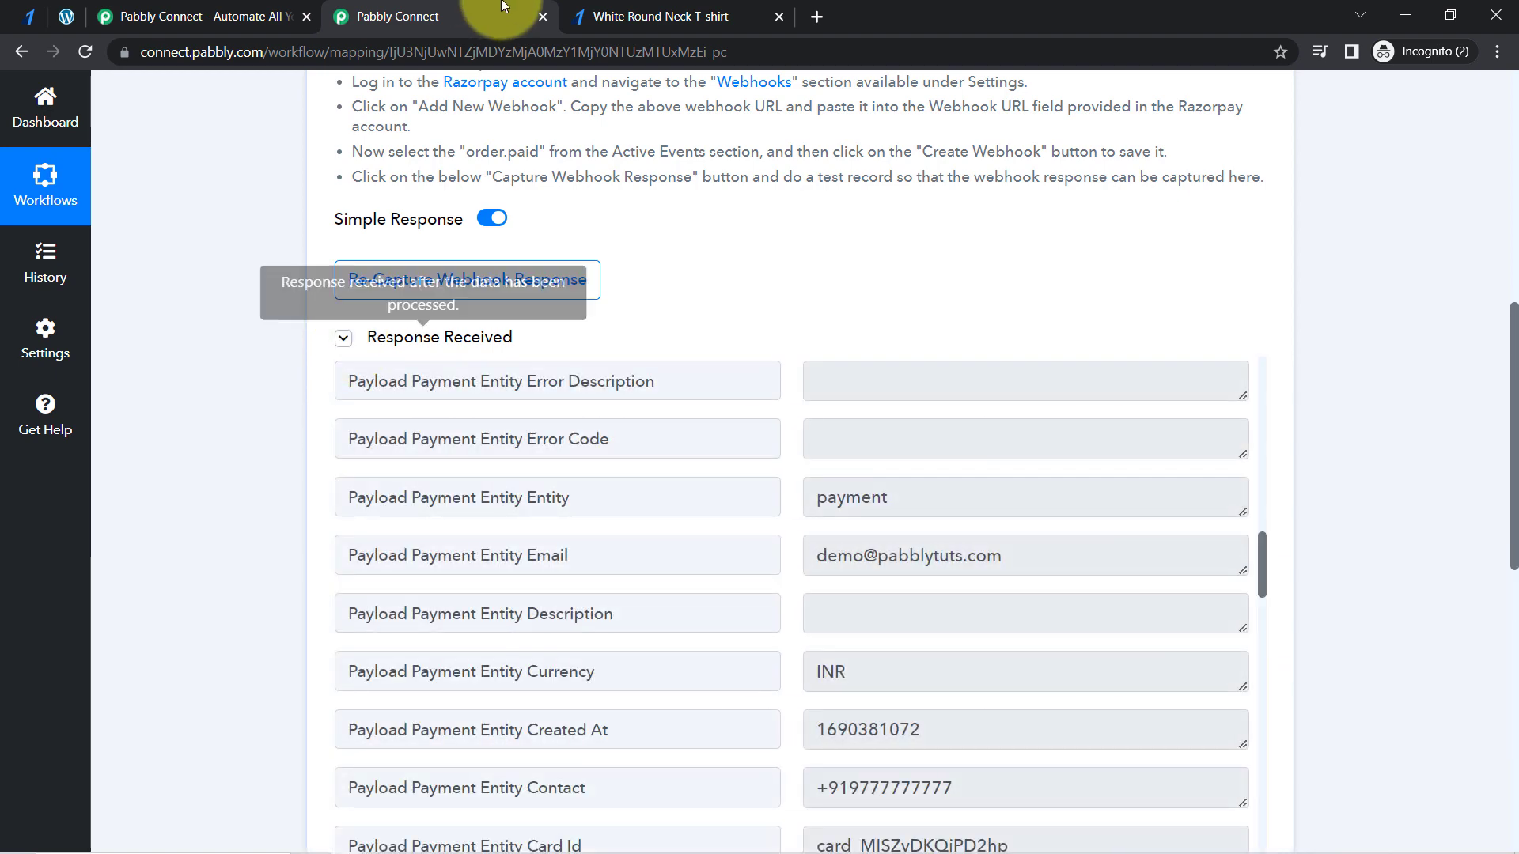
pyautogui.click(674, 15)
pyautogui.scroll(5, 932, 199)
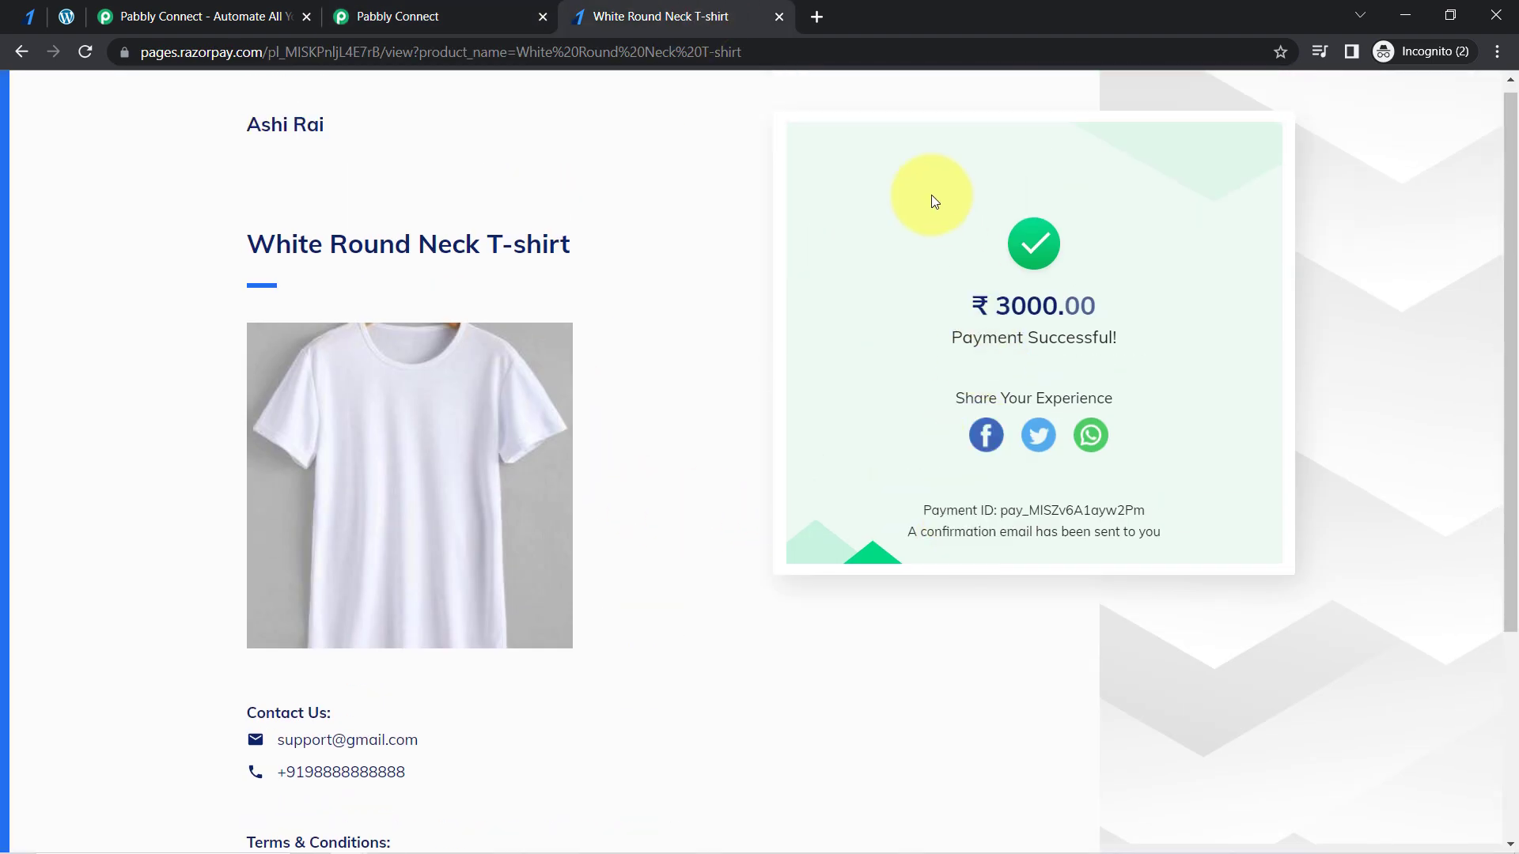
# - Return to the Pabbly Connect workflow and read the payment status in the received webhook response
pyautogui.click(441, 16)
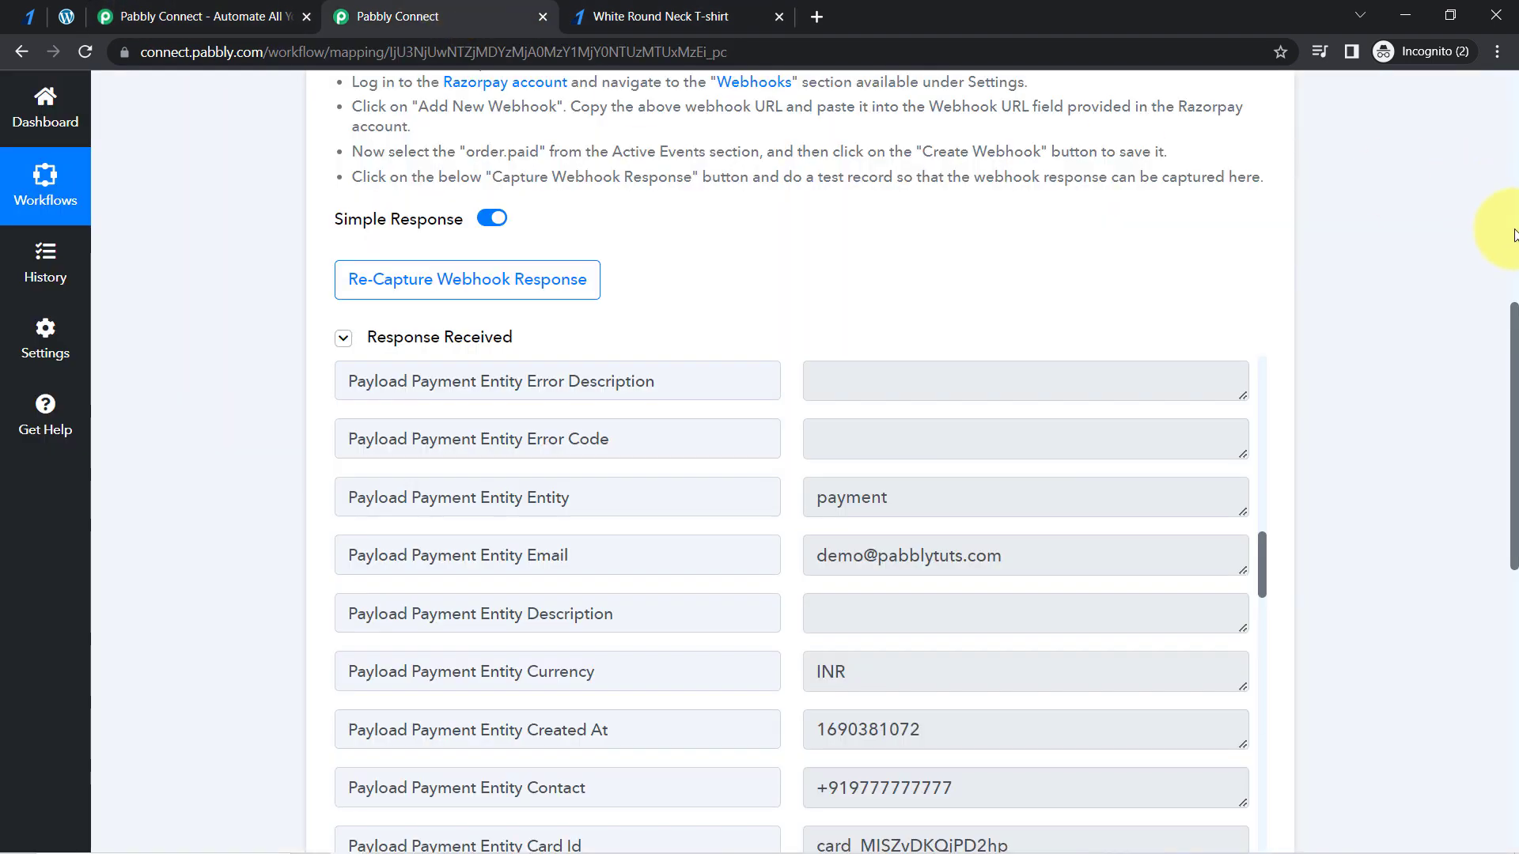
pyautogui.scroll(-2, 1512, 339)
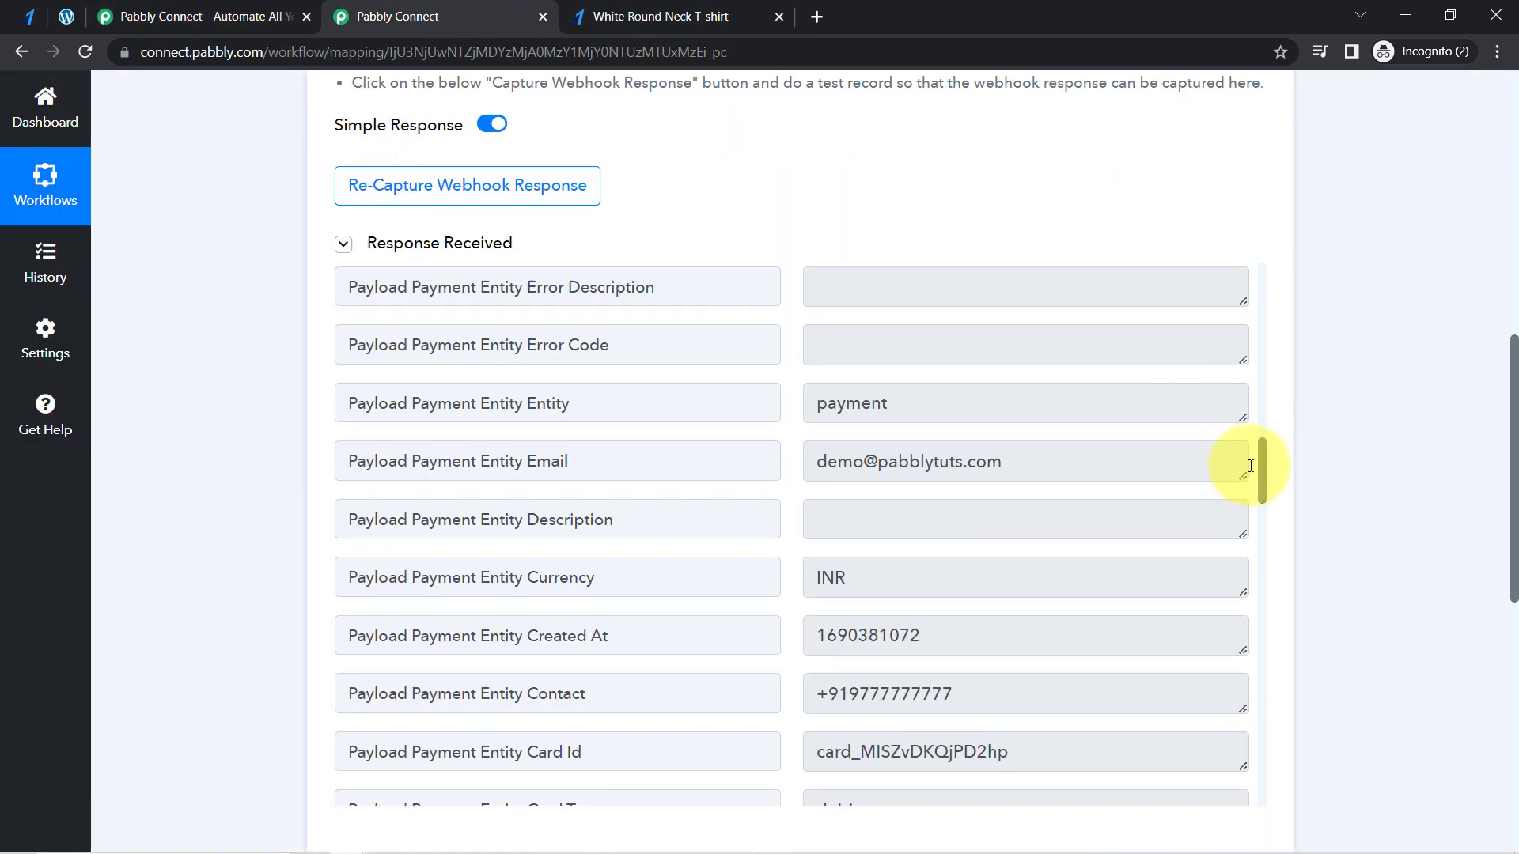
pyautogui.moveTo(1262, 471); pyautogui.dragTo(1259, 269)
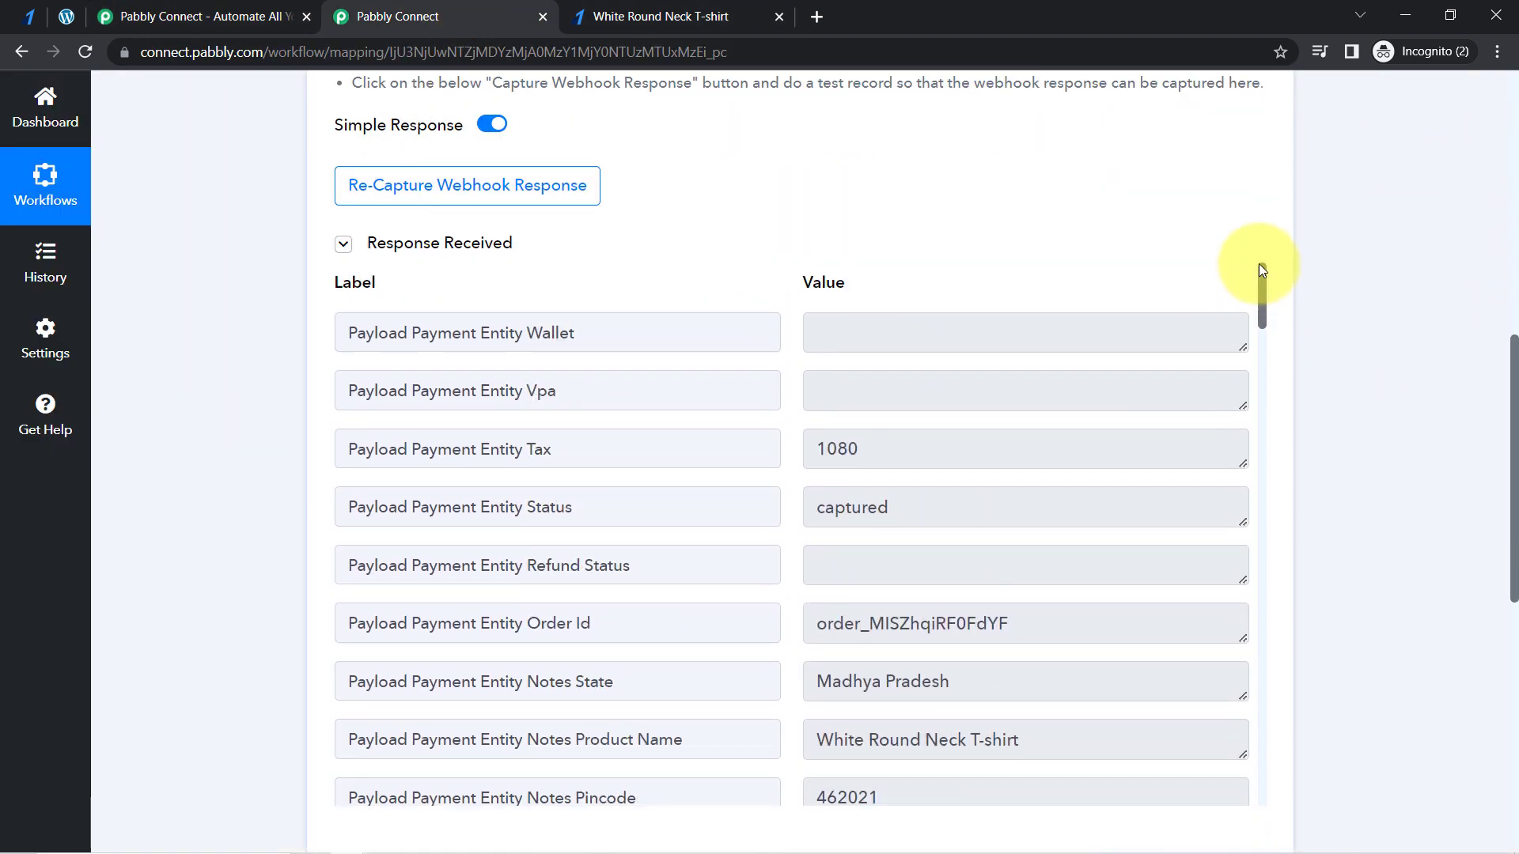
pyautogui.click(932, 507)
pyautogui.moveTo(932, 507); pyautogui.dragTo(868, 510)
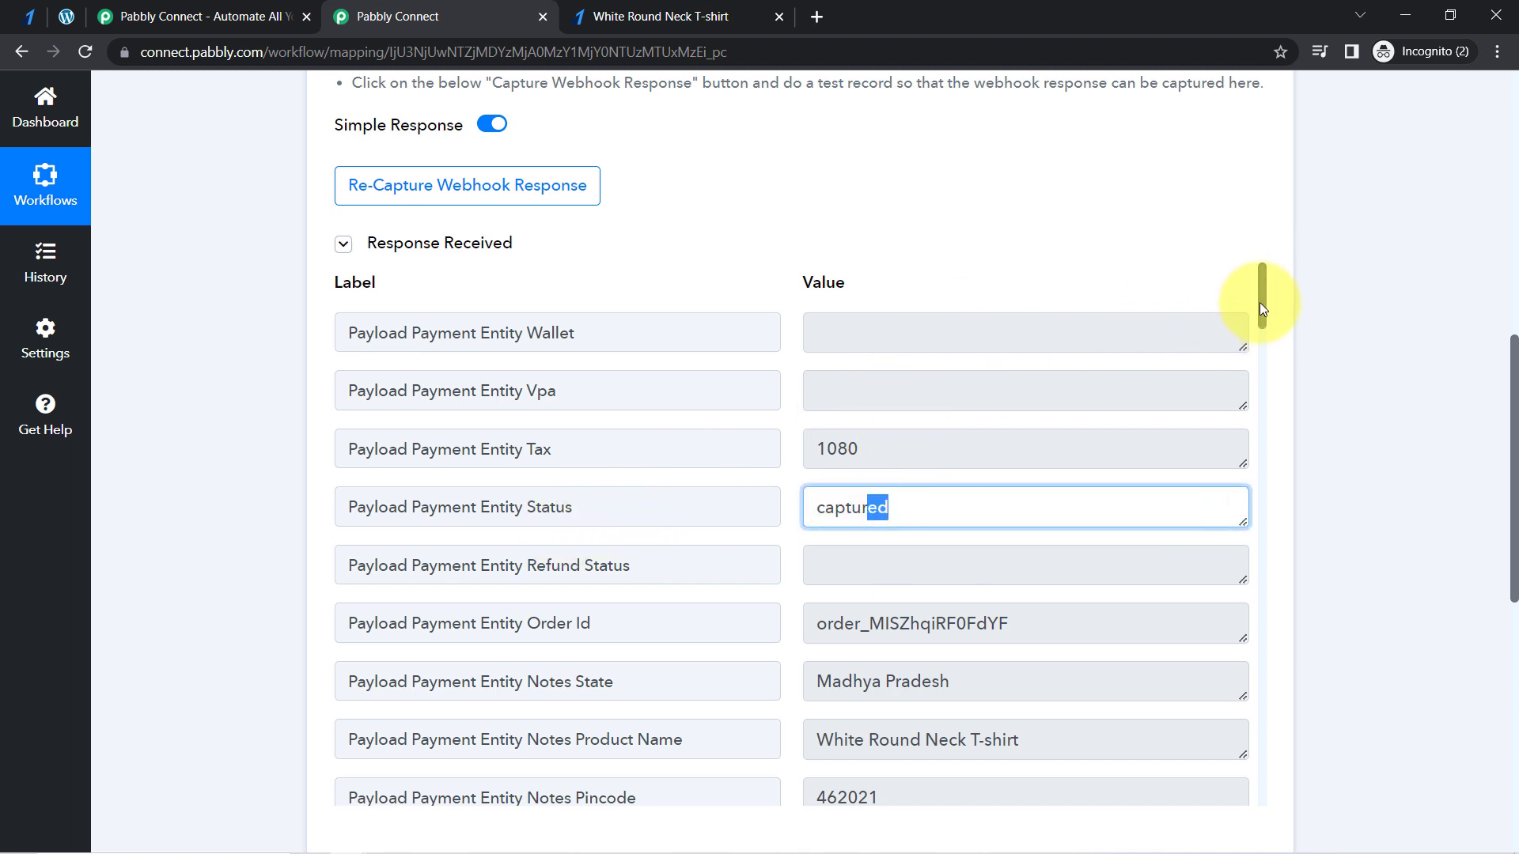
# - Review the state, product name, pincode, phone, customer name, email and country in the response's payment notes
pyautogui.moveTo(1259, 302); pyautogui.dragTo(1266, 346)
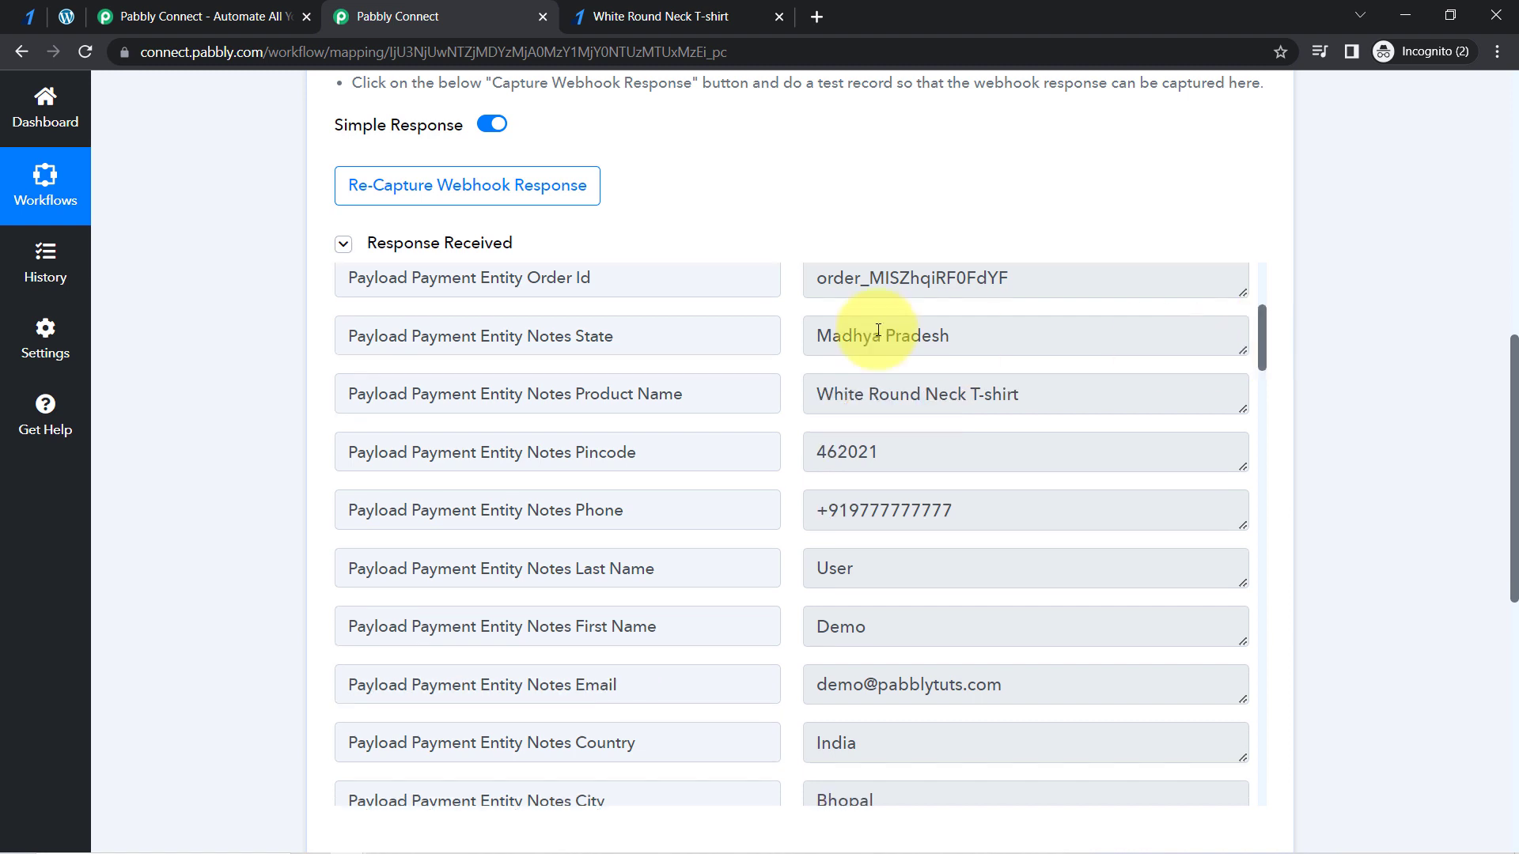
pyautogui.moveTo(832, 335); pyautogui.dragTo(985, 357)
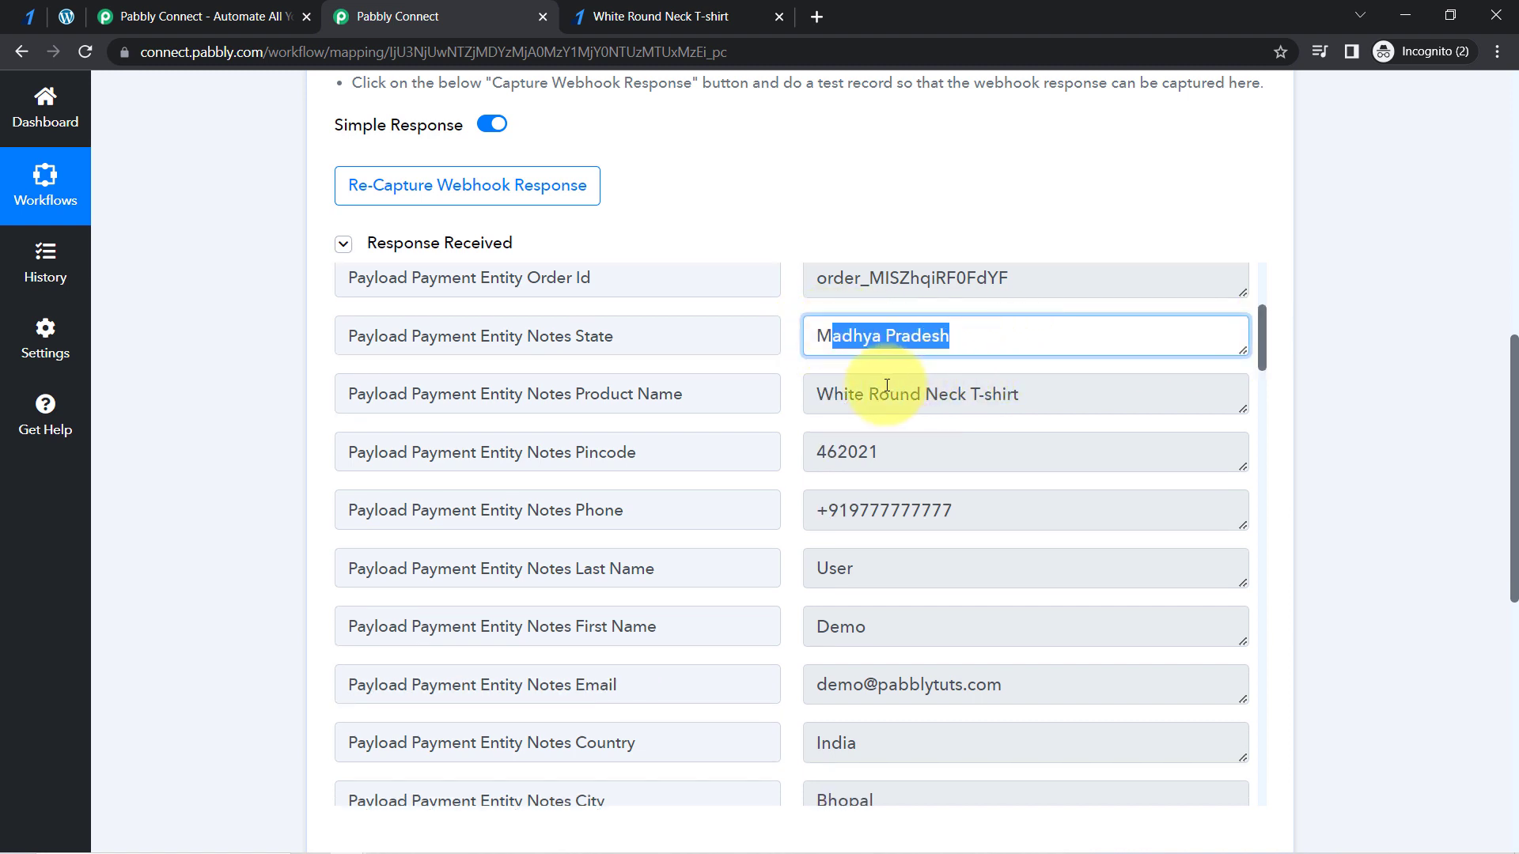
pyautogui.moveTo(854, 394); pyautogui.dragTo(948, 409)
pyautogui.moveTo(876, 447); pyautogui.dragTo(840, 451)
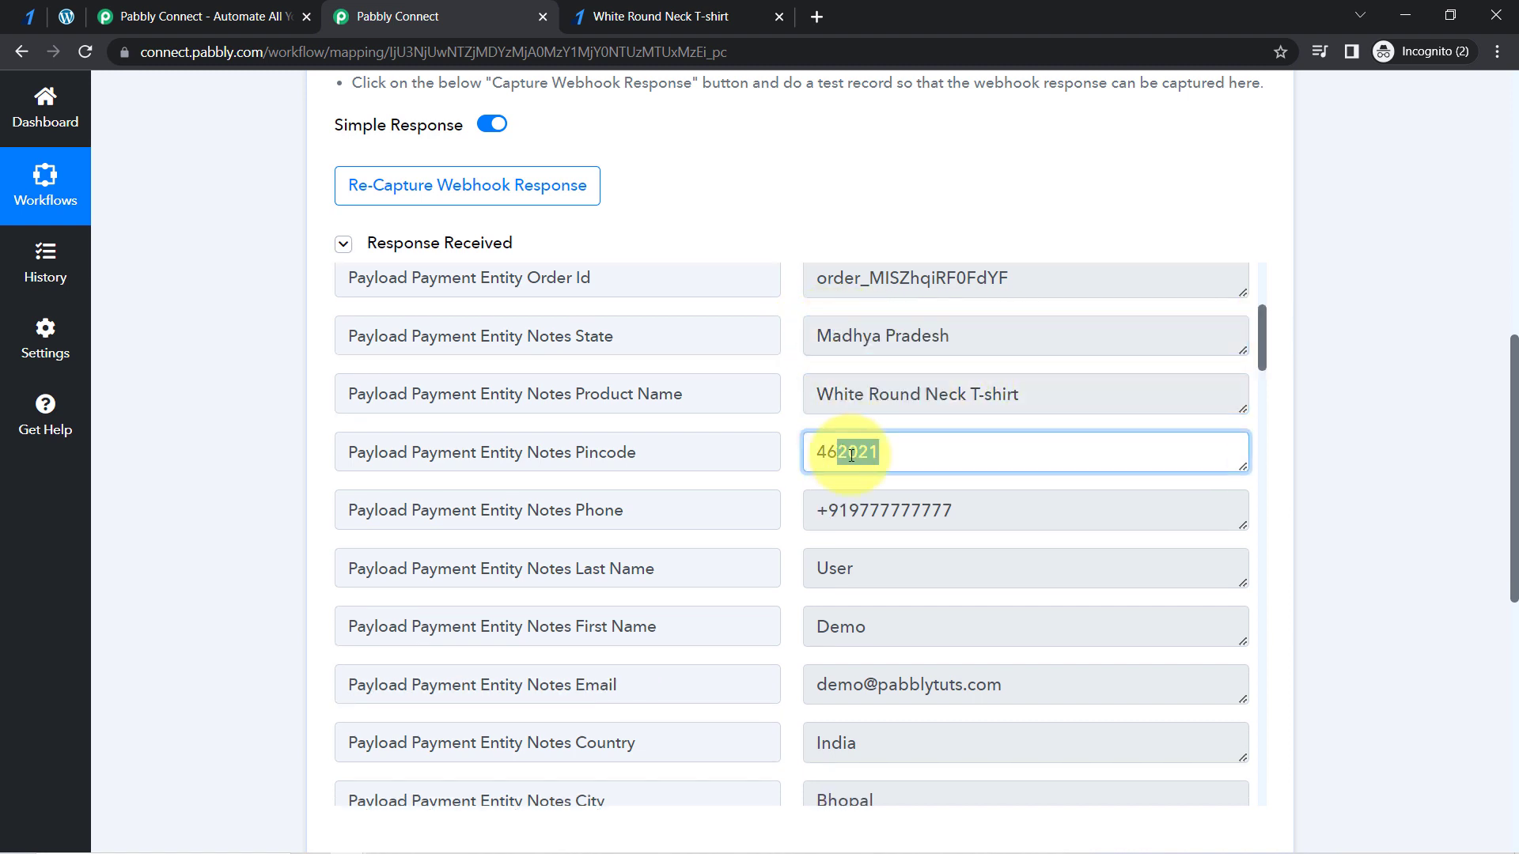
pyautogui.moveTo(881, 512); pyautogui.dragTo(837, 576)
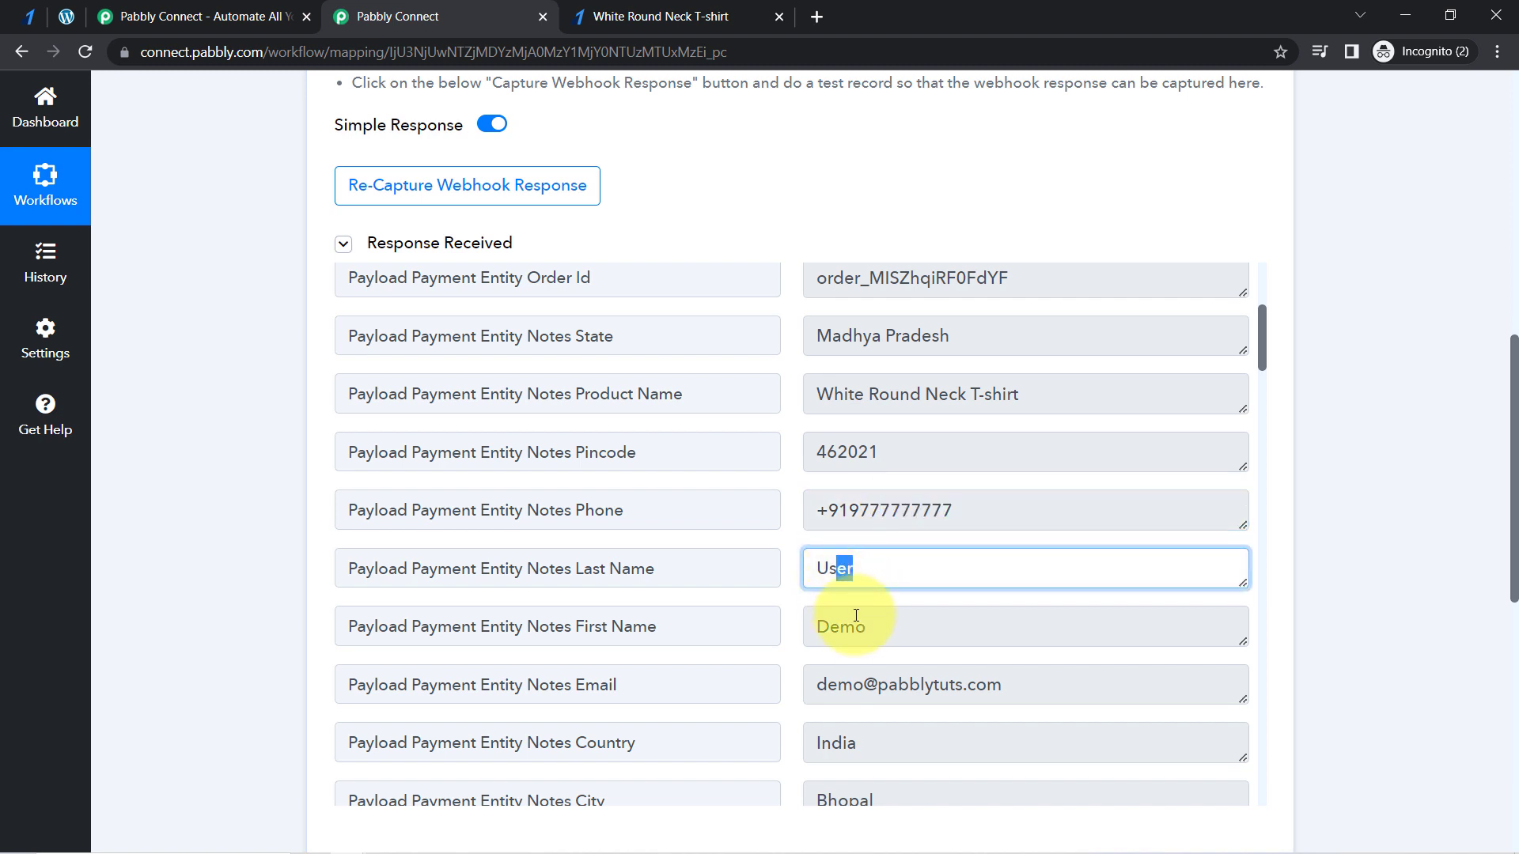
pyautogui.moveTo(867, 624); pyautogui.dragTo(844, 633)
pyautogui.moveTo(938, 693); pyautogui.dragTo(848, 744)
# - Examine the payment amount and the order entity fields further down the webhook response
pyautogui.moveTo(1264, 338); pyautogui.dragTo(1257, 622)
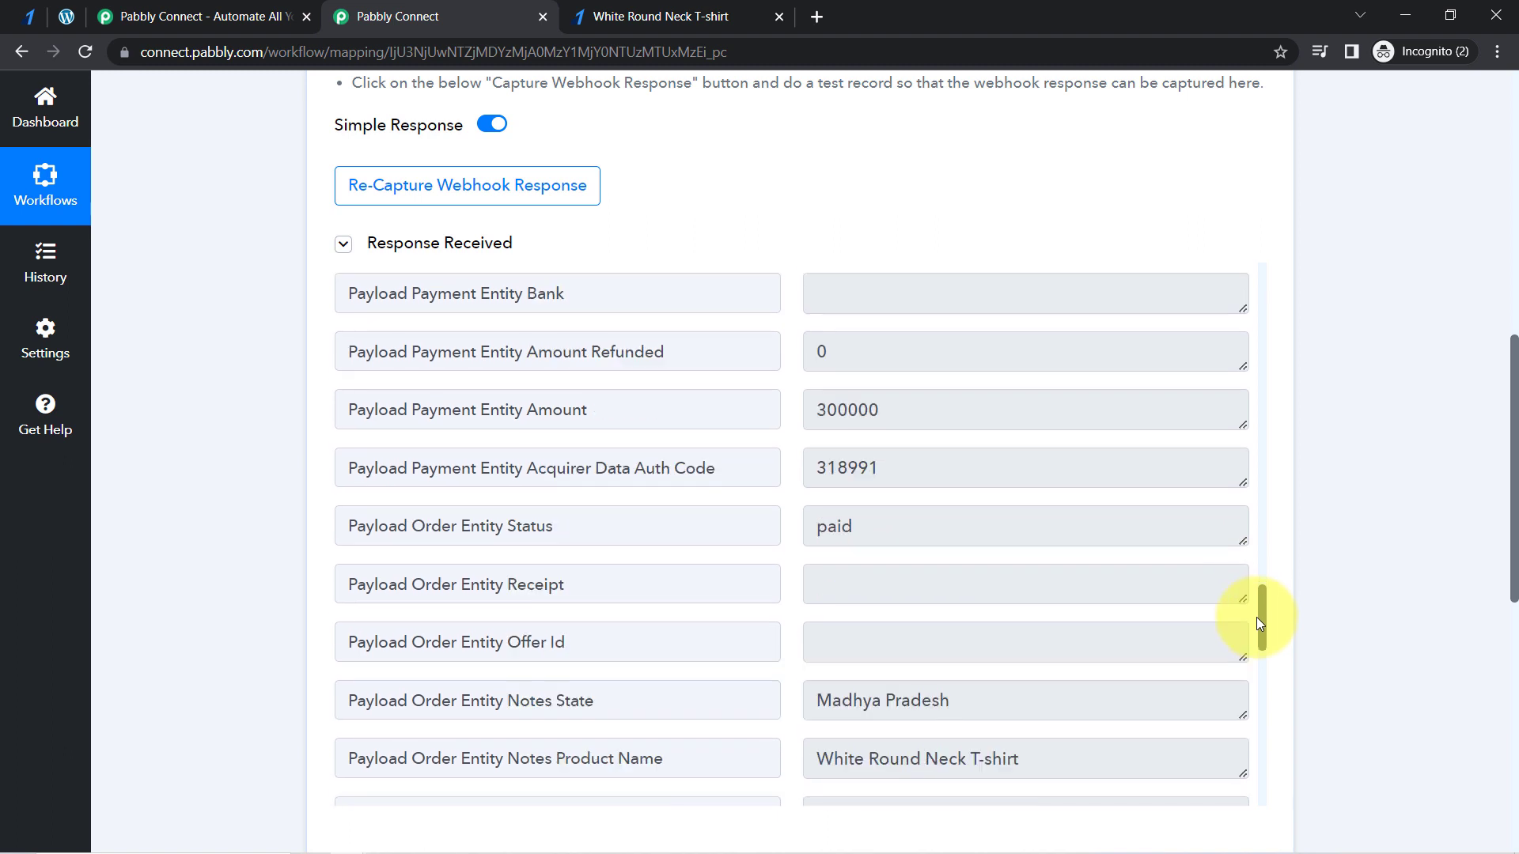
pyautogui.moveTo(490, 409); pyautogui.dragTo(763, 399)
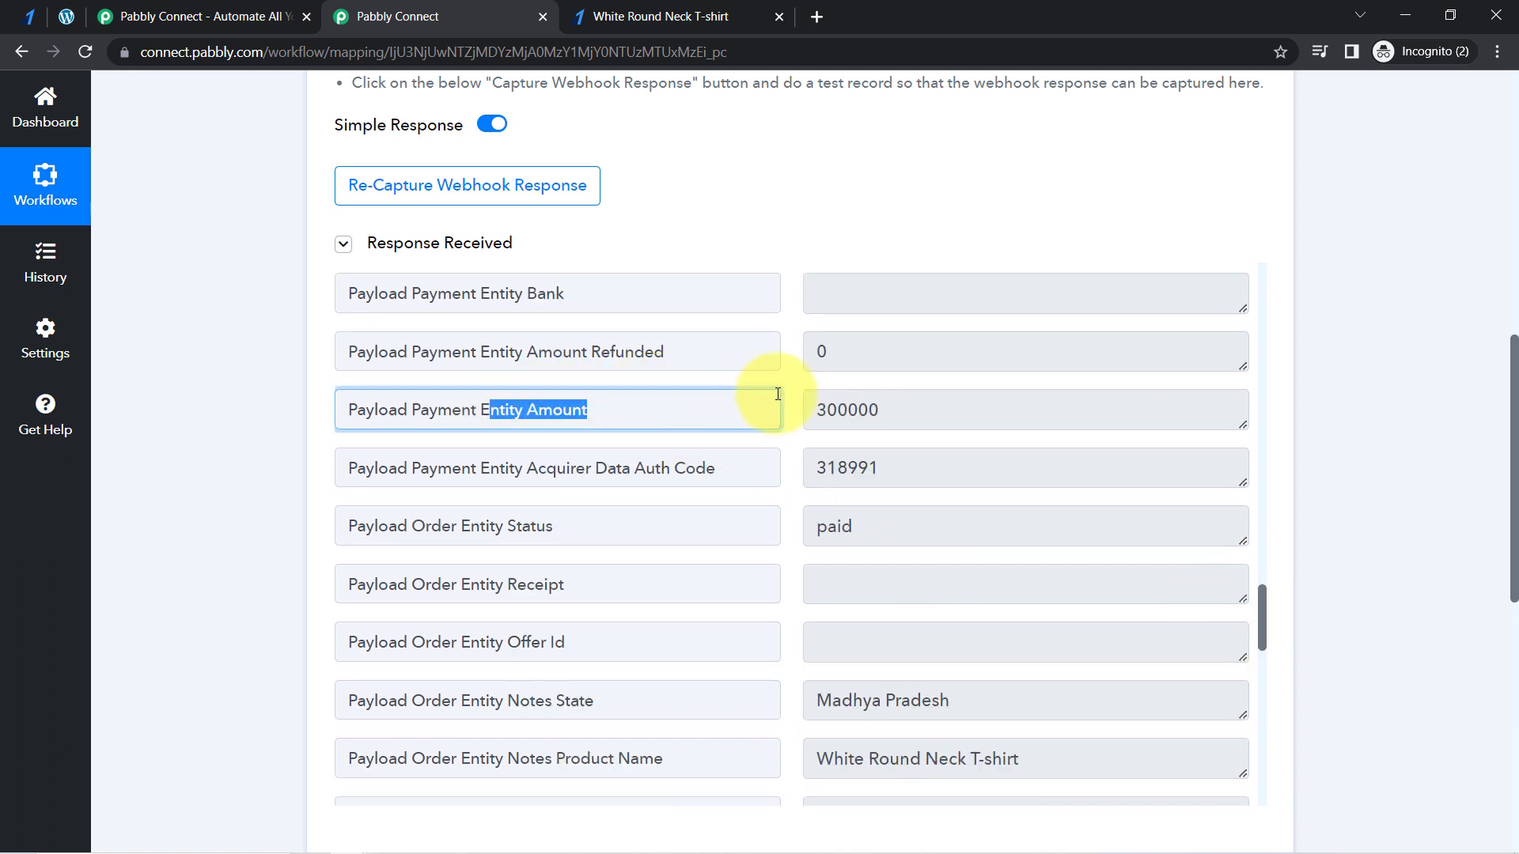
pyautogui.click(886, 406)
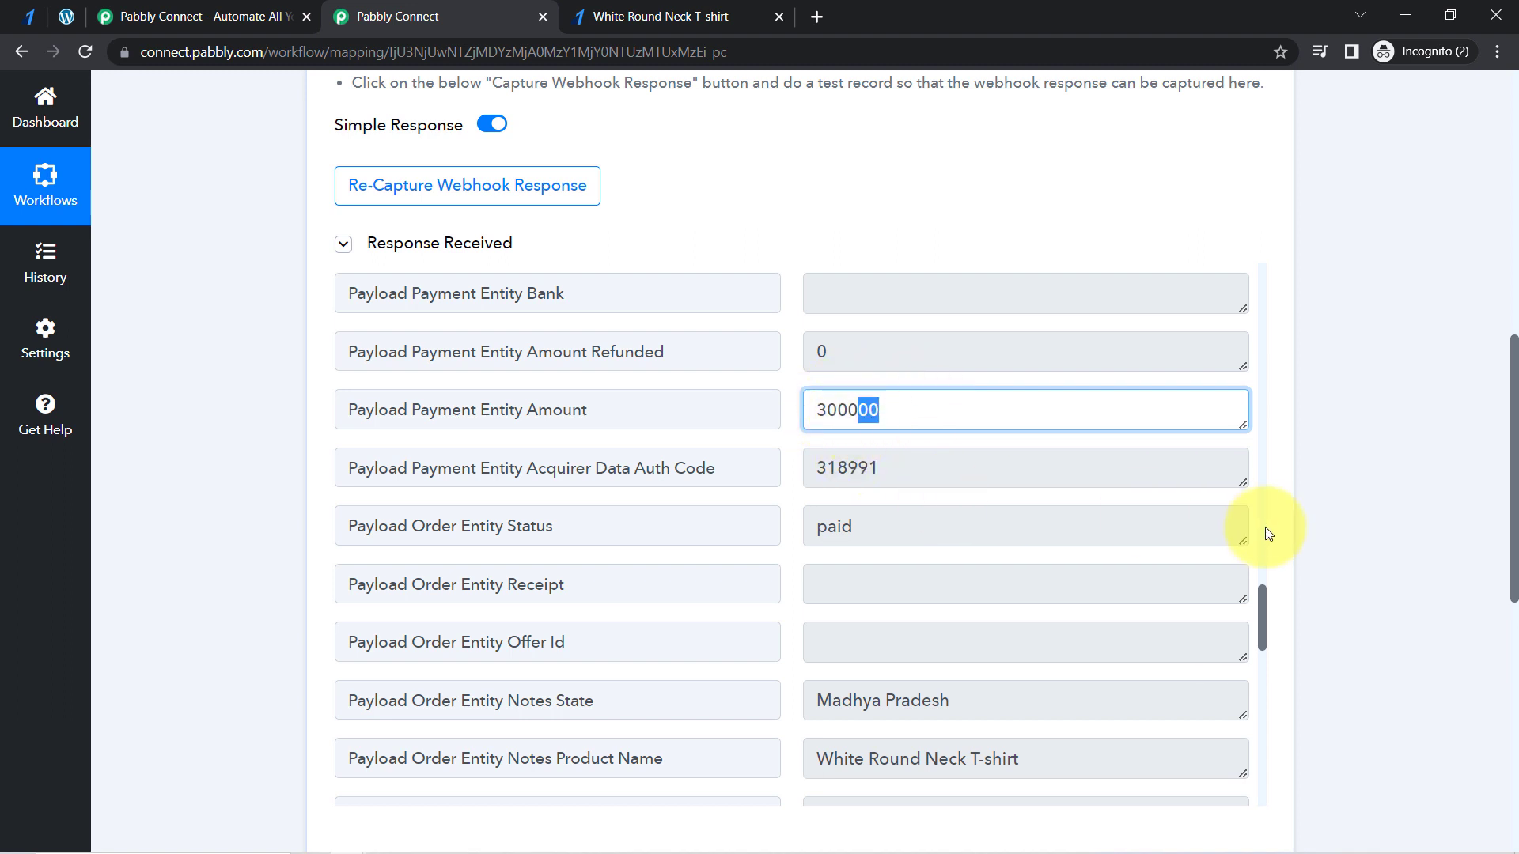
pyautogui.moveTo(1260, 602); pyautogui.dragTo(1274, 669)
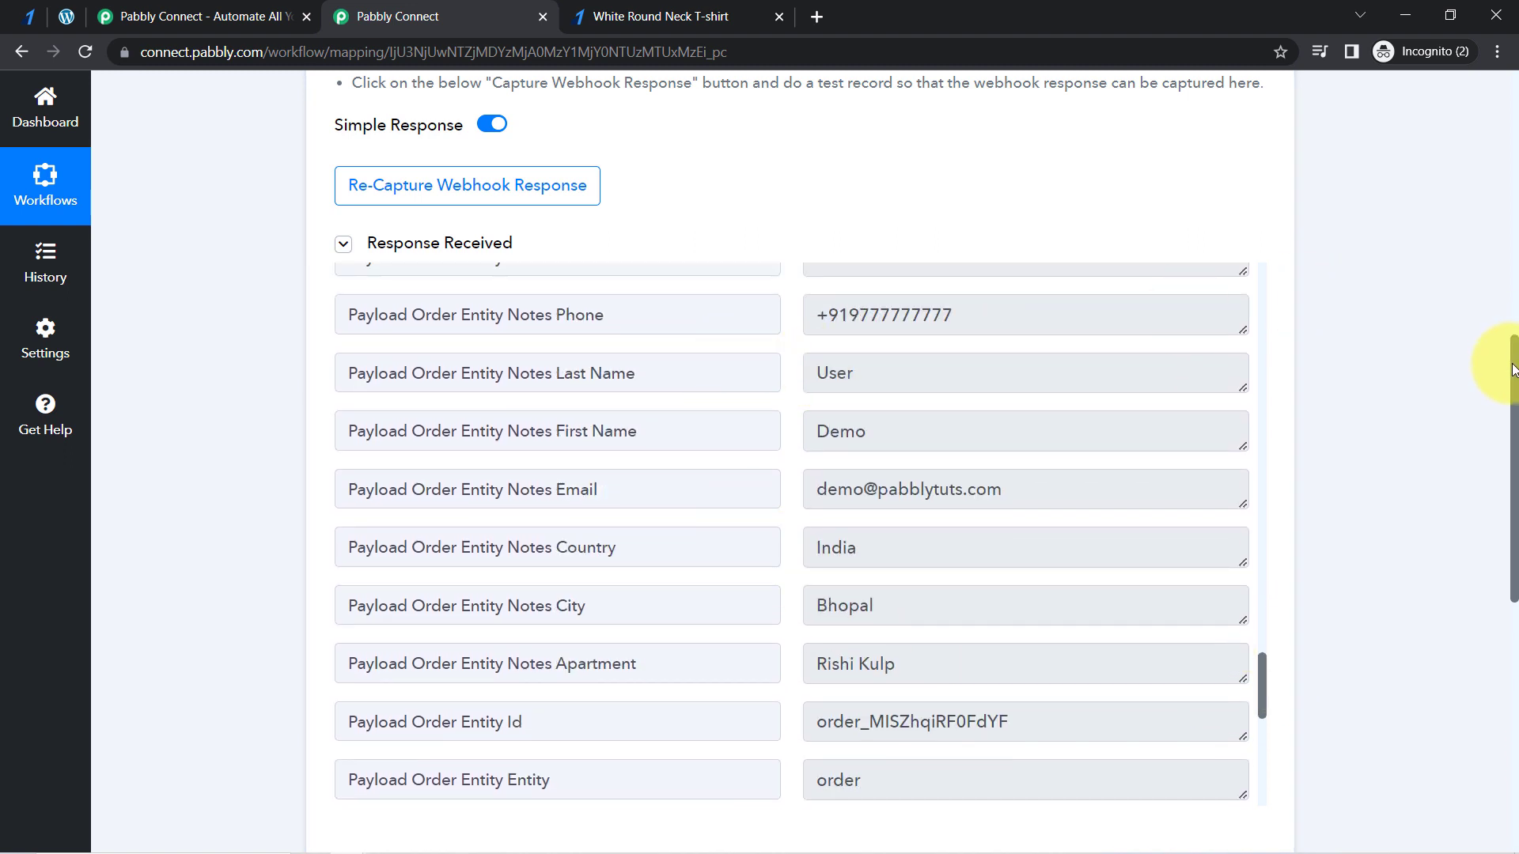
pyautogui.moveTo(1512, 368)
pyautogui.mouseDown()
pyautogui.moveTo(1501, 434)
pyautogui.moveTo(1502, 356)
pyautogui.moveTo(1500, 447)
pyautogui.moveTo(1502, 363)
pyautogui.mouseUp()
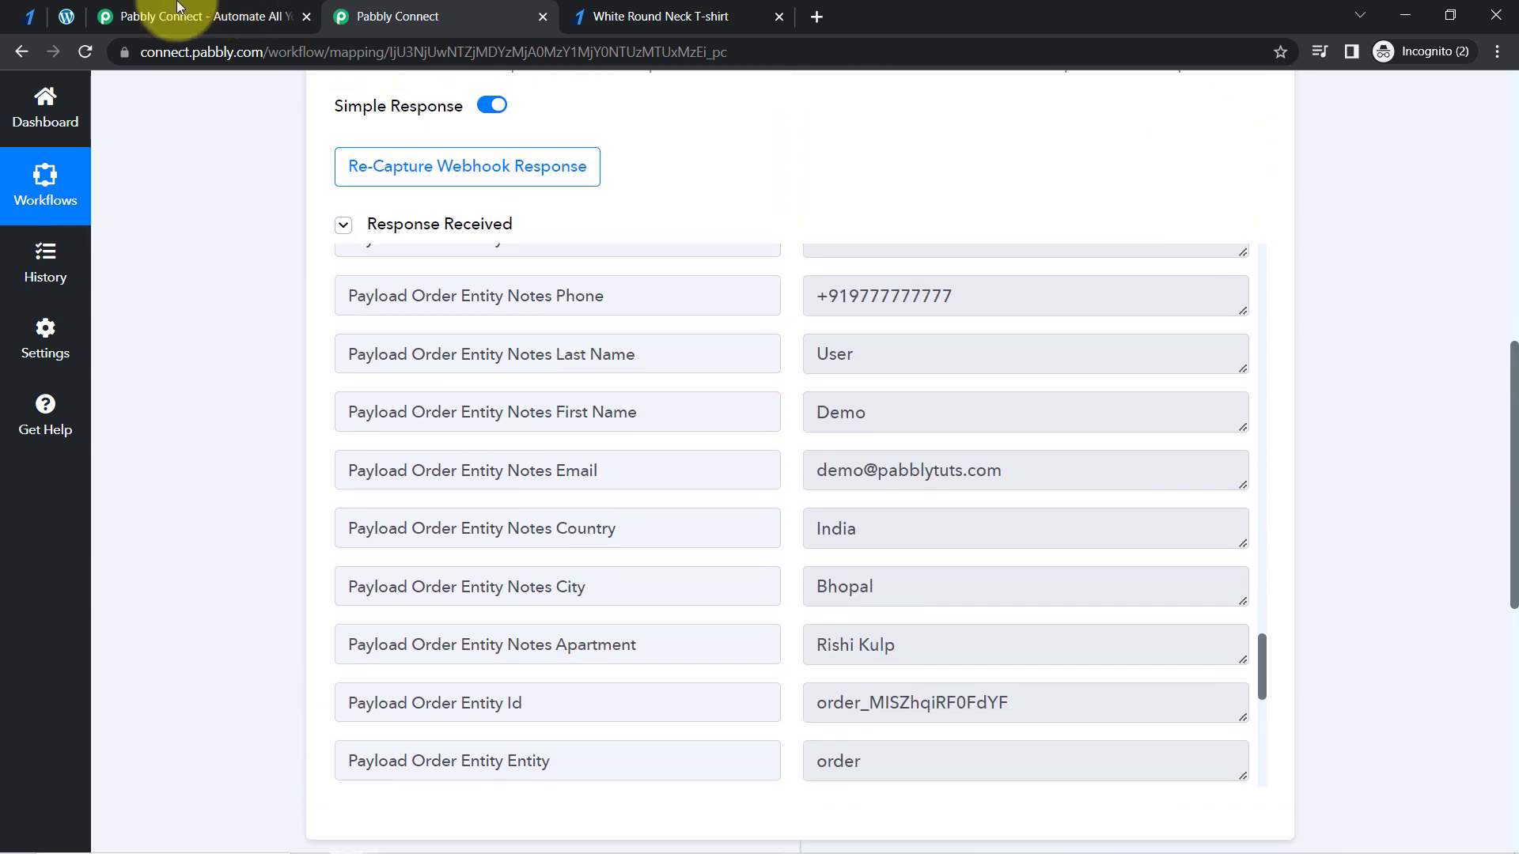
# - Glance at the webhooks in the Razorpay dashboard, then collapse the received response in the Pabbly Connect workflow
pyautogui.click(7, 21)
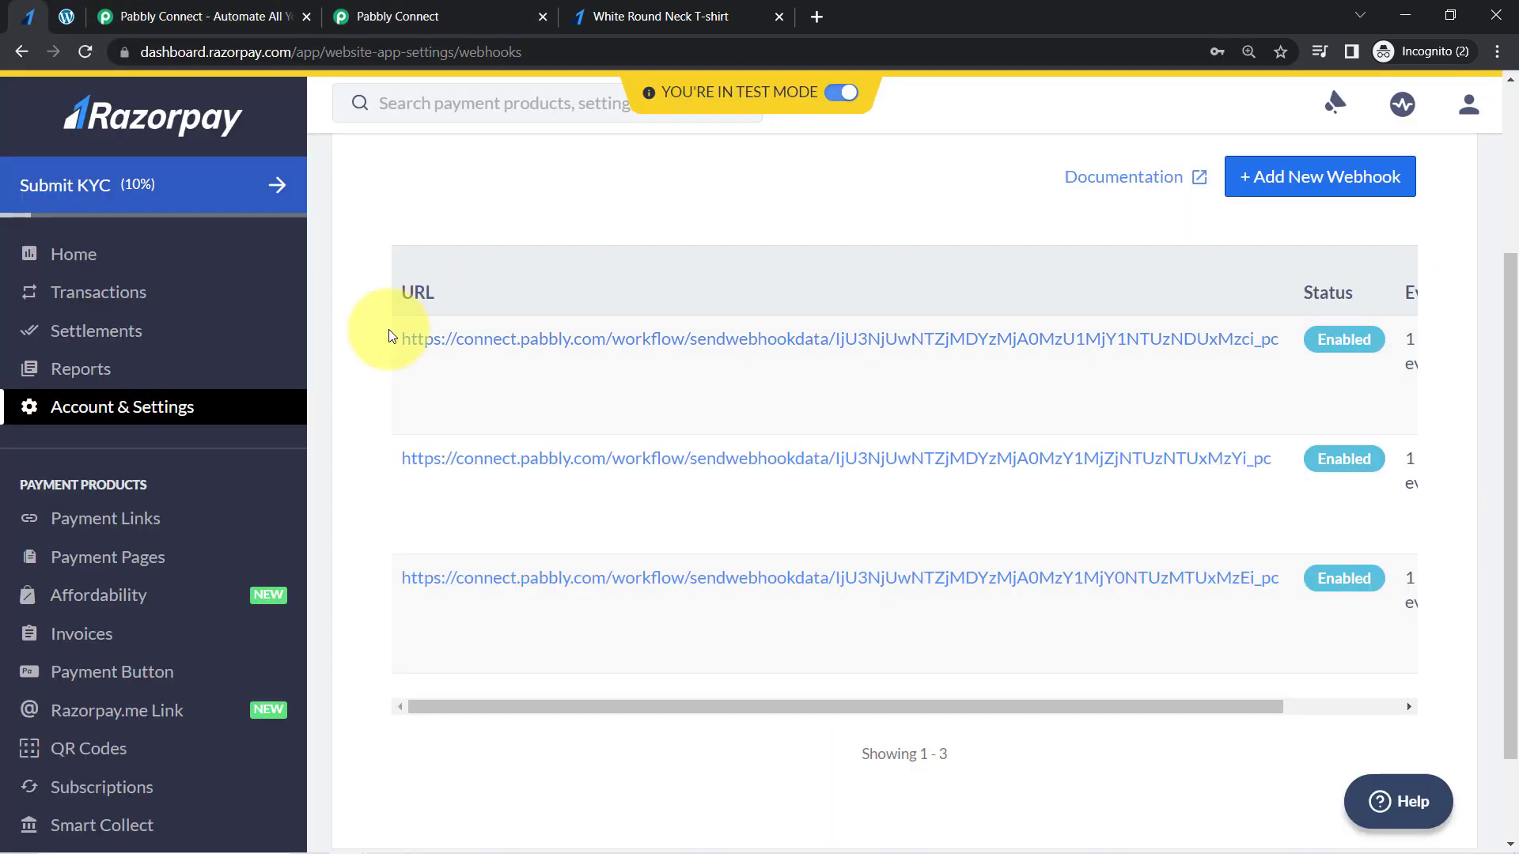
pyautogui.click(432, 20)
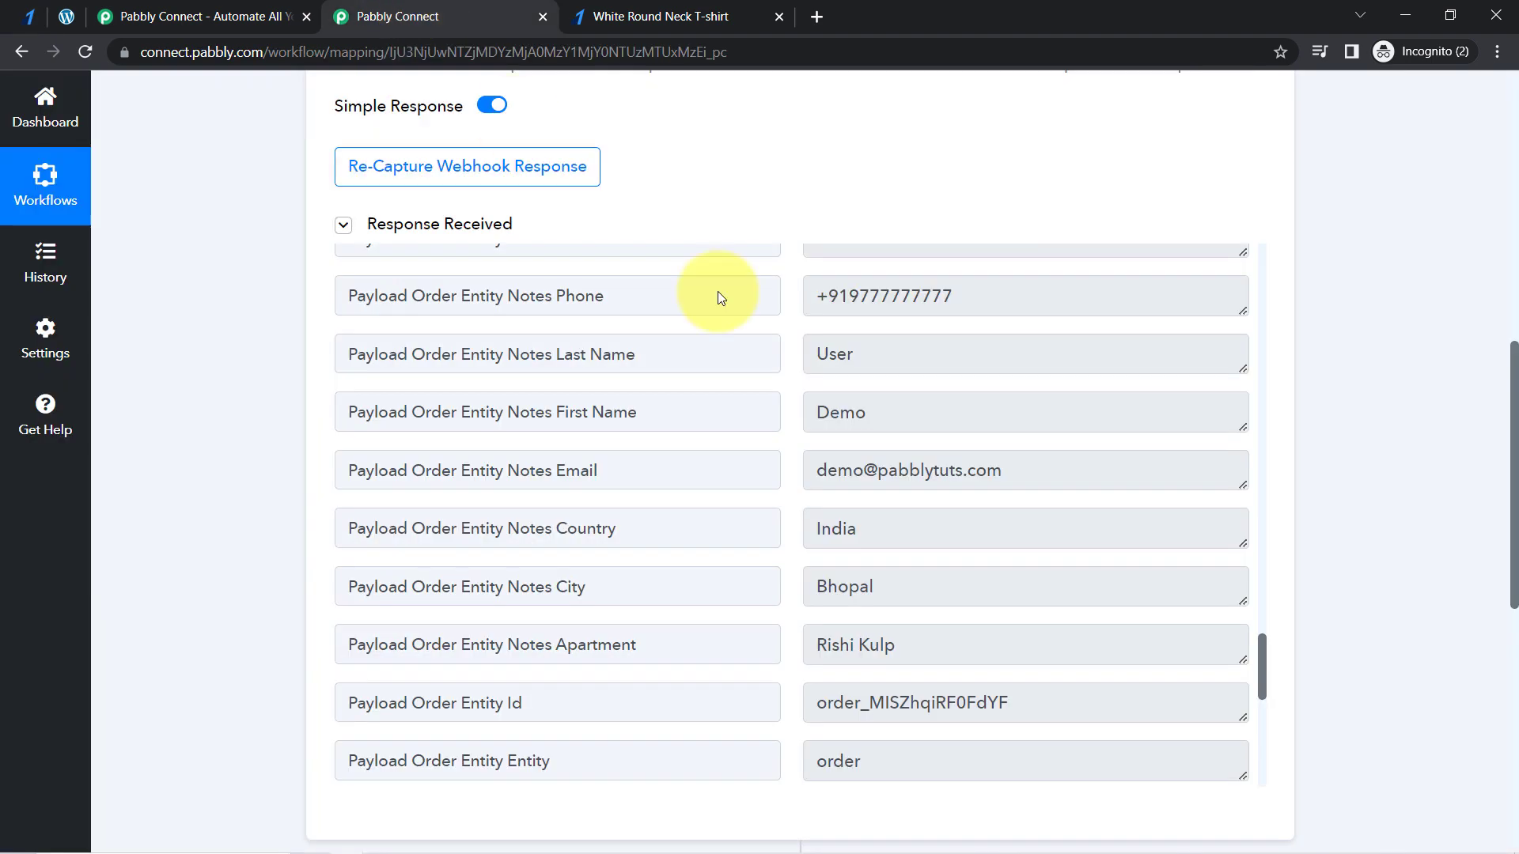
pyautogui.click(440, 224)
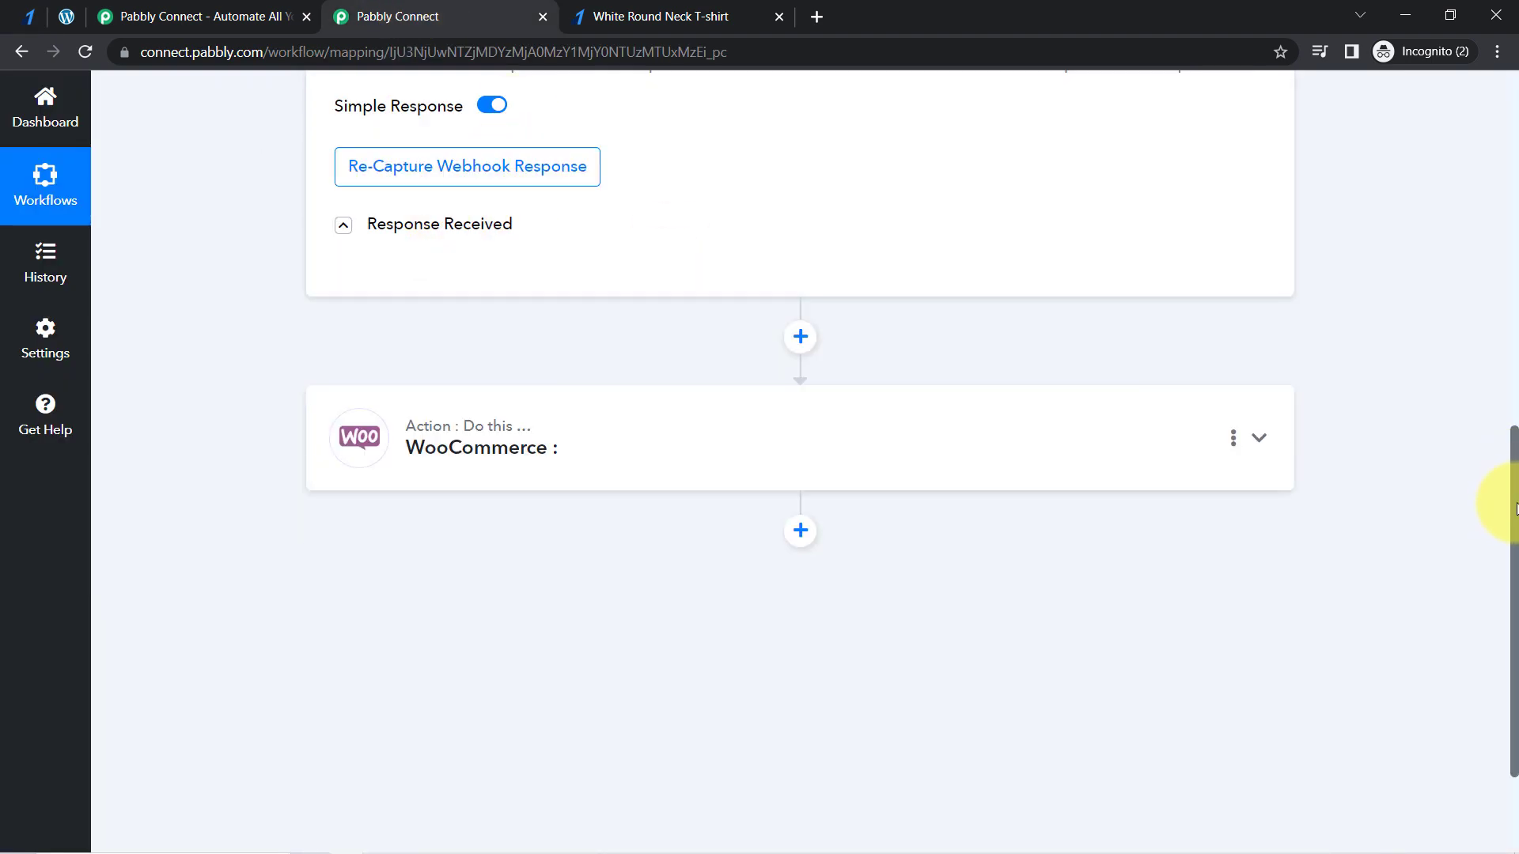
pyautogui.moveTo(1515, 507); pyautogui.dragTo(1435, 124)
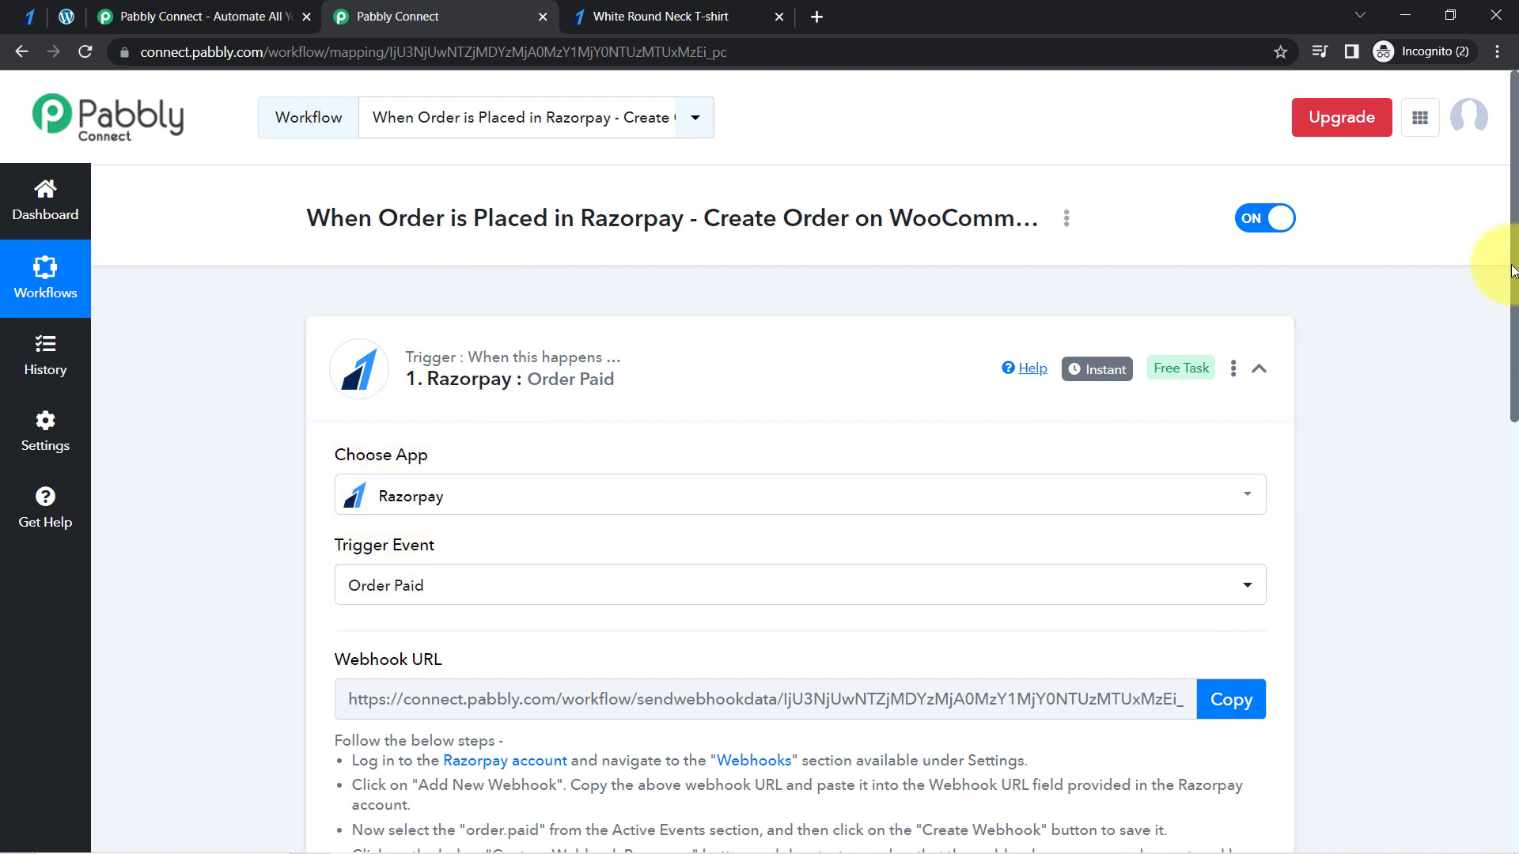
# - Collapse the Razorpay trigger and set the WooCommerce action event to Create an Order
pyautogui.moveTo(1092, 369)
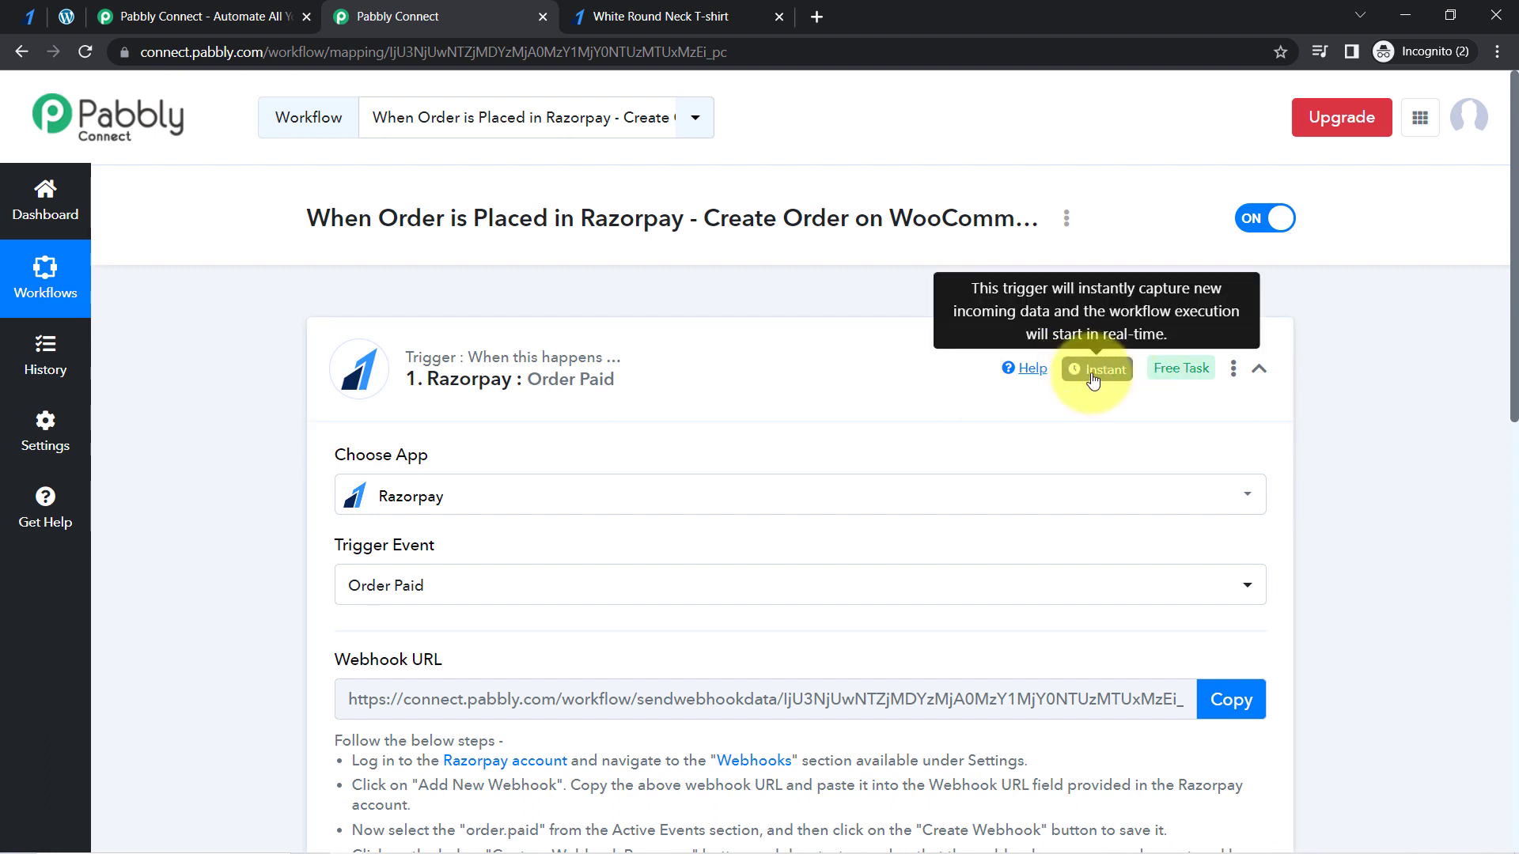
pyautogui.click(594, 384)
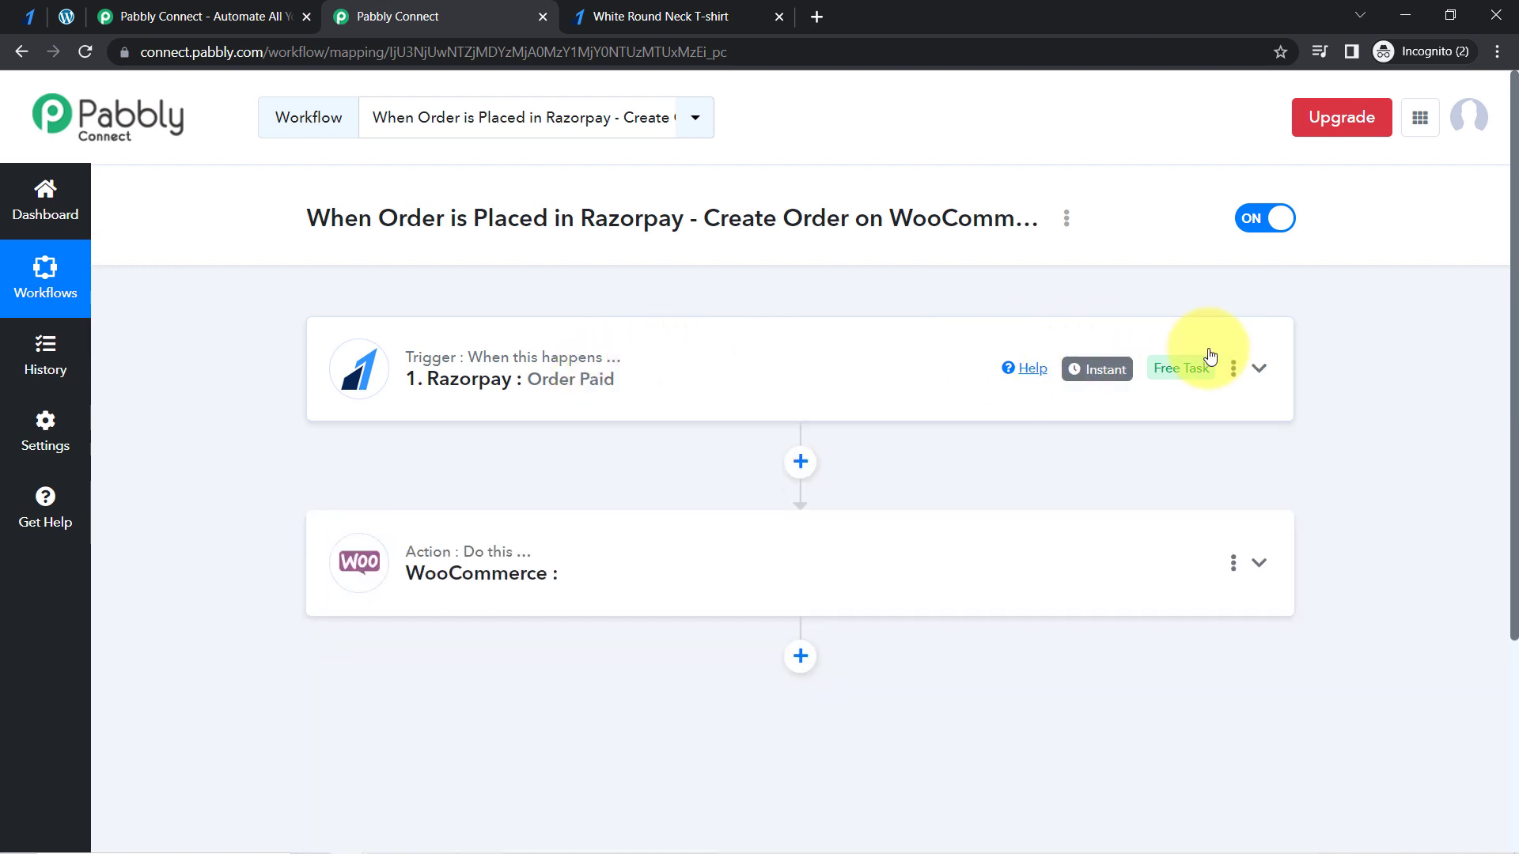
pyautogui.moveTo(1512, 147); pyautogui.dragTo(1503, 333)
pyautogui.click(423, 465)
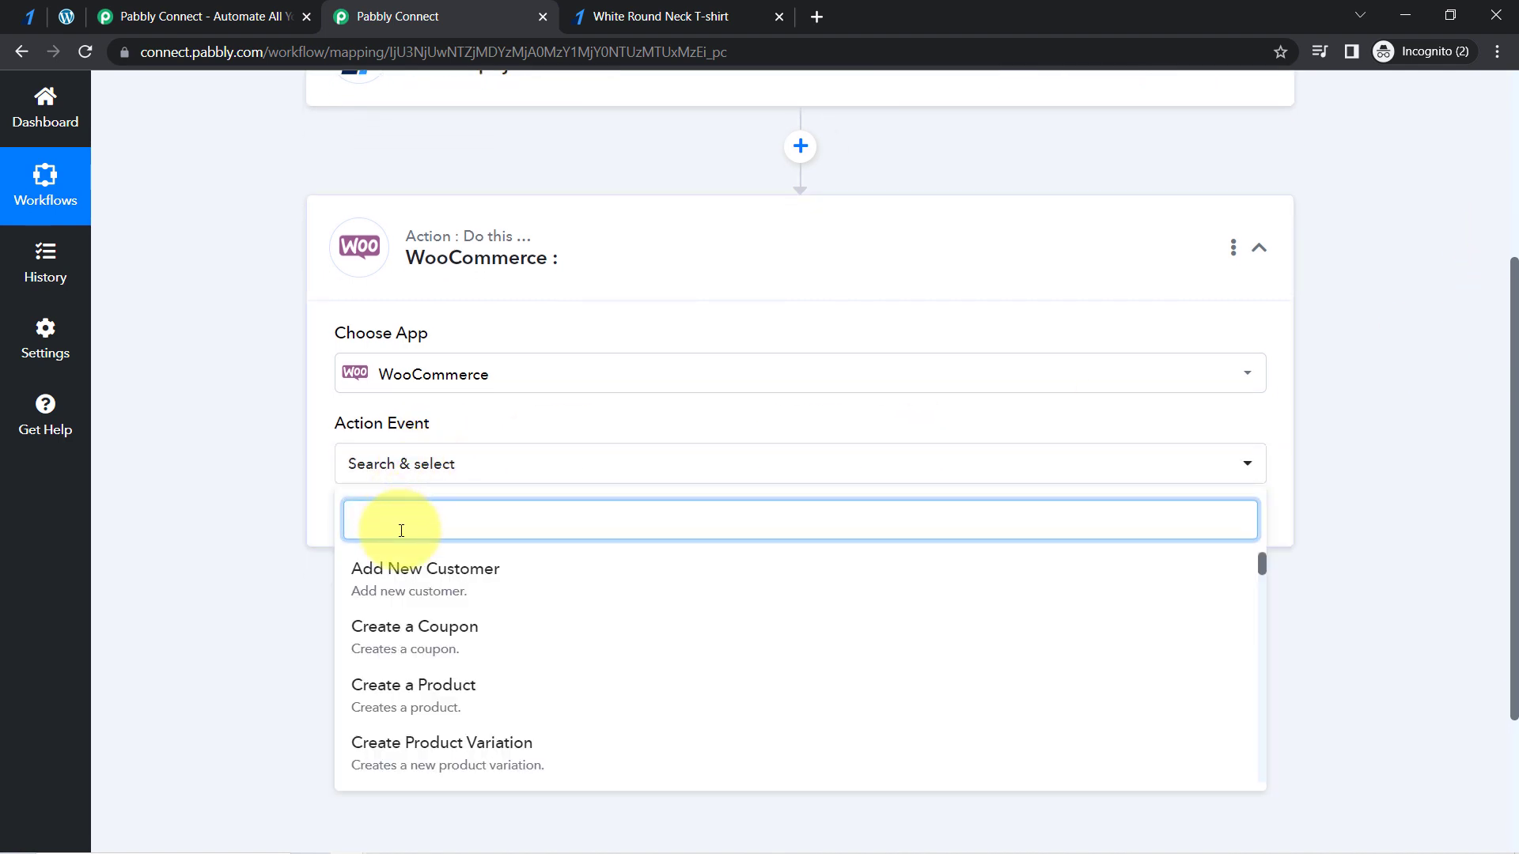
pyautogui.write('order')
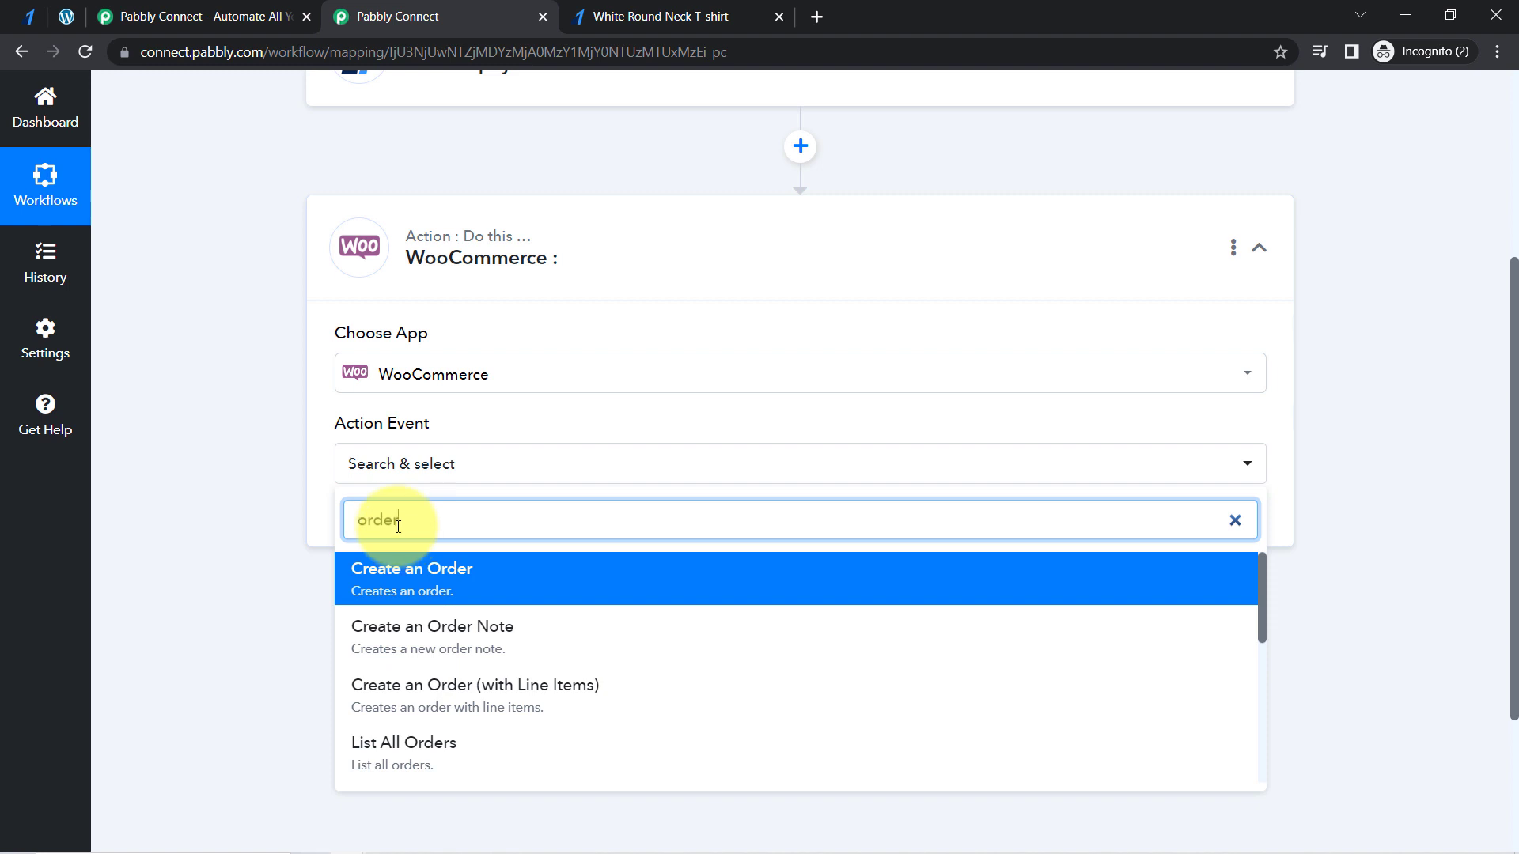
pyautogui.click(387, 578)
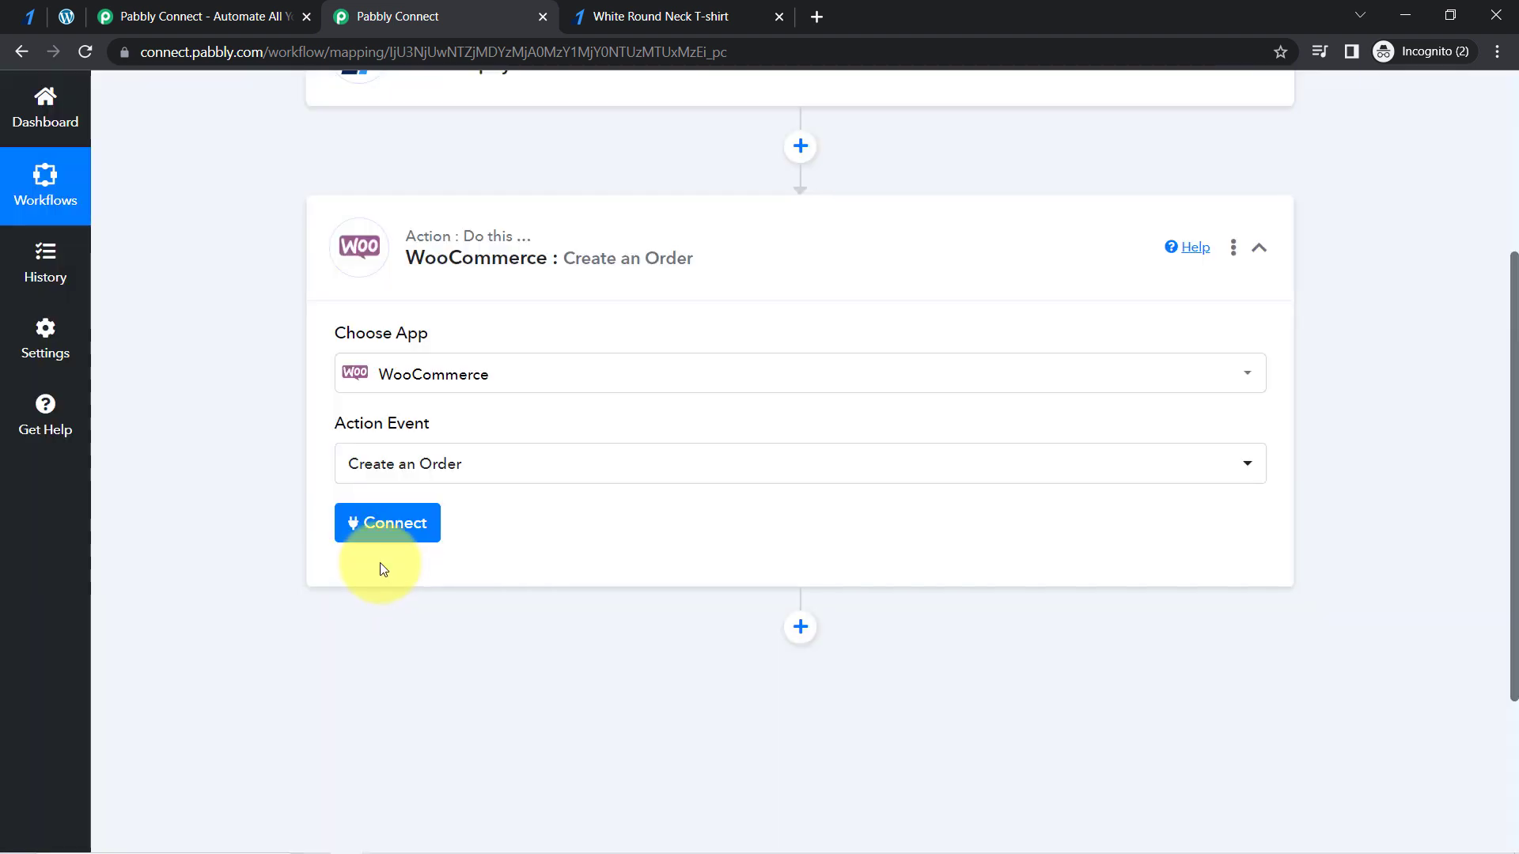
# - Start connecting a WooCommerce account to the action and choose to add a new connection
pyautogui.click(363, 524)
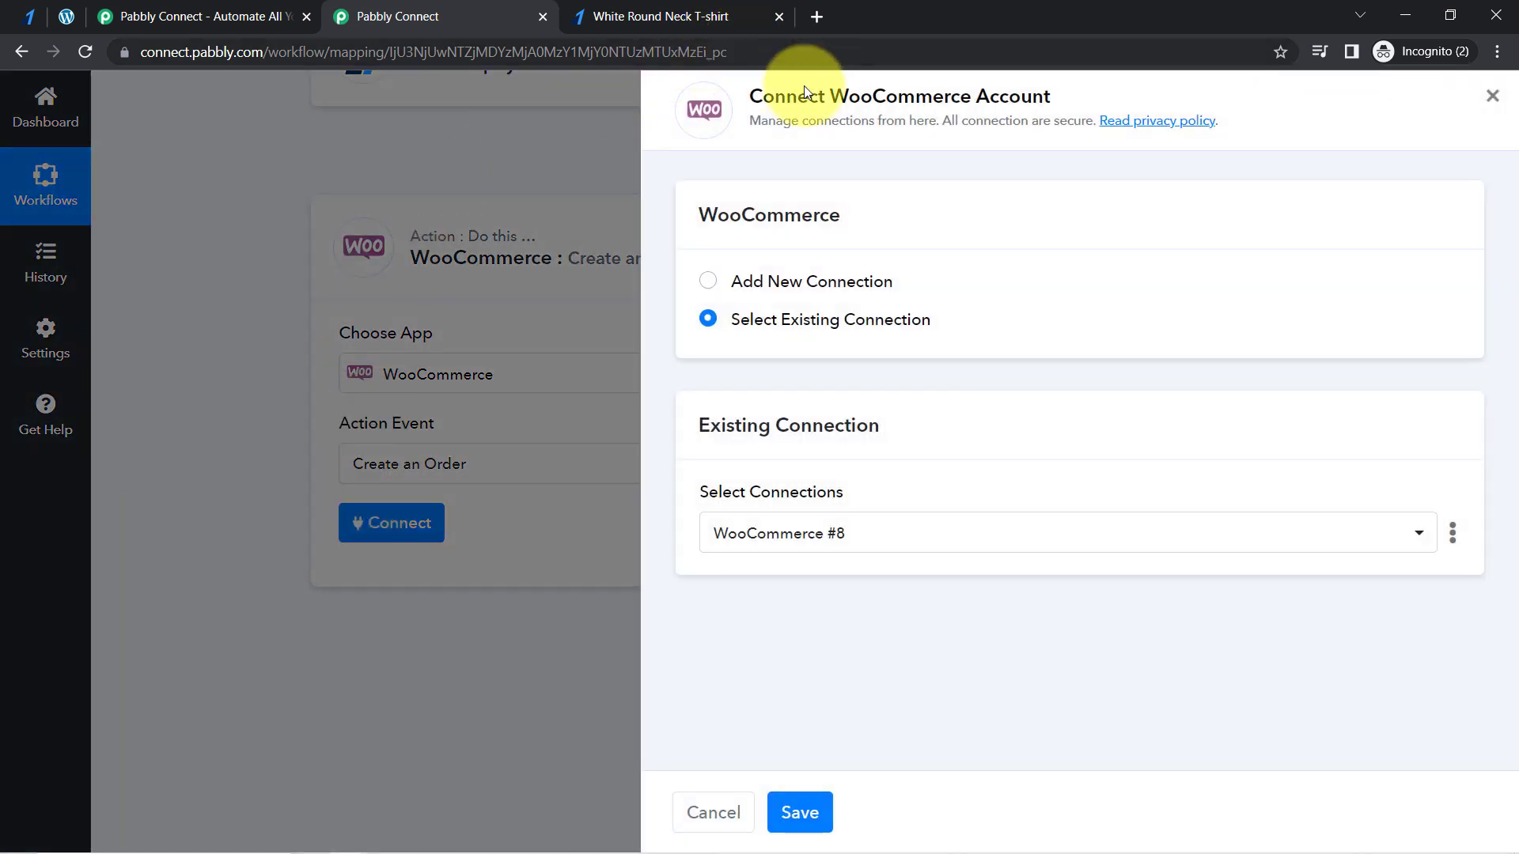
pyautogui.moveTo(786, 95); pyautogui.dragTo(1057, 121)
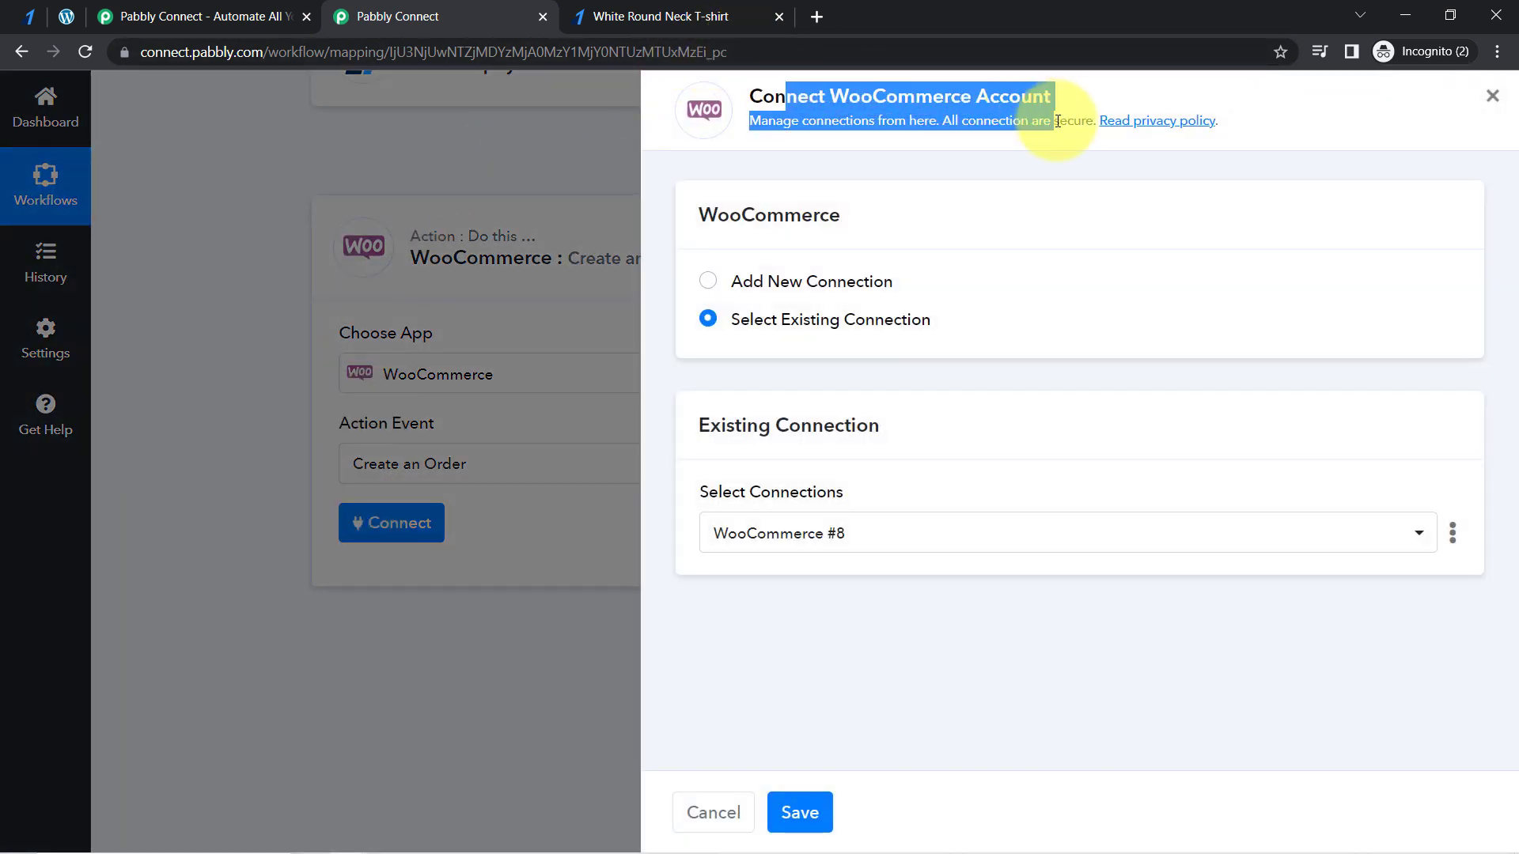
pyautogui.click(787, 290)
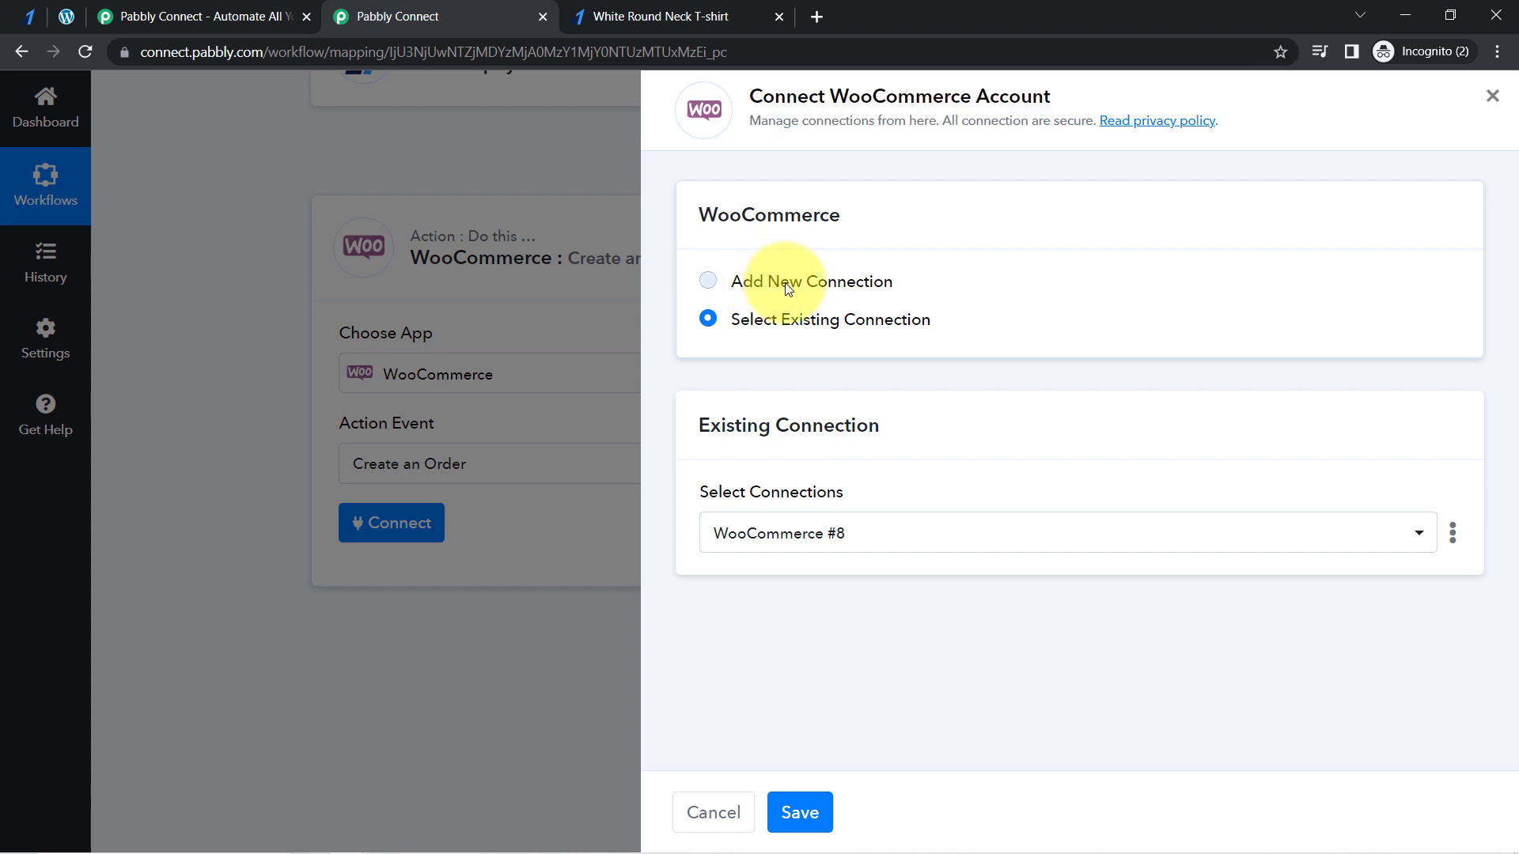
pyautogui.moveTo(1515, 181); pyautogui.dragTo(1505, 399)
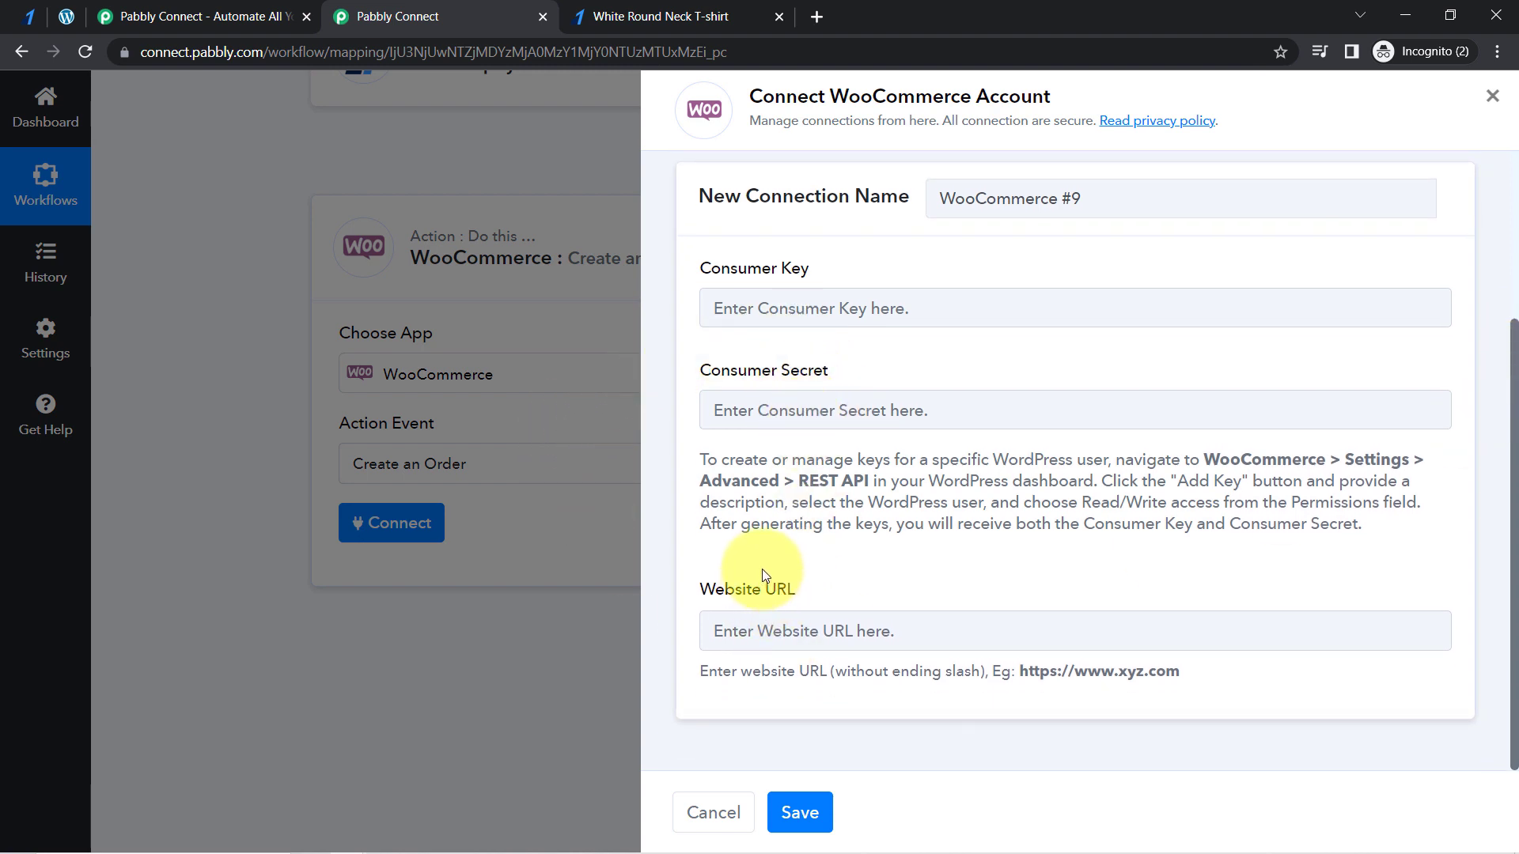
pyautogui.click(71, 15)
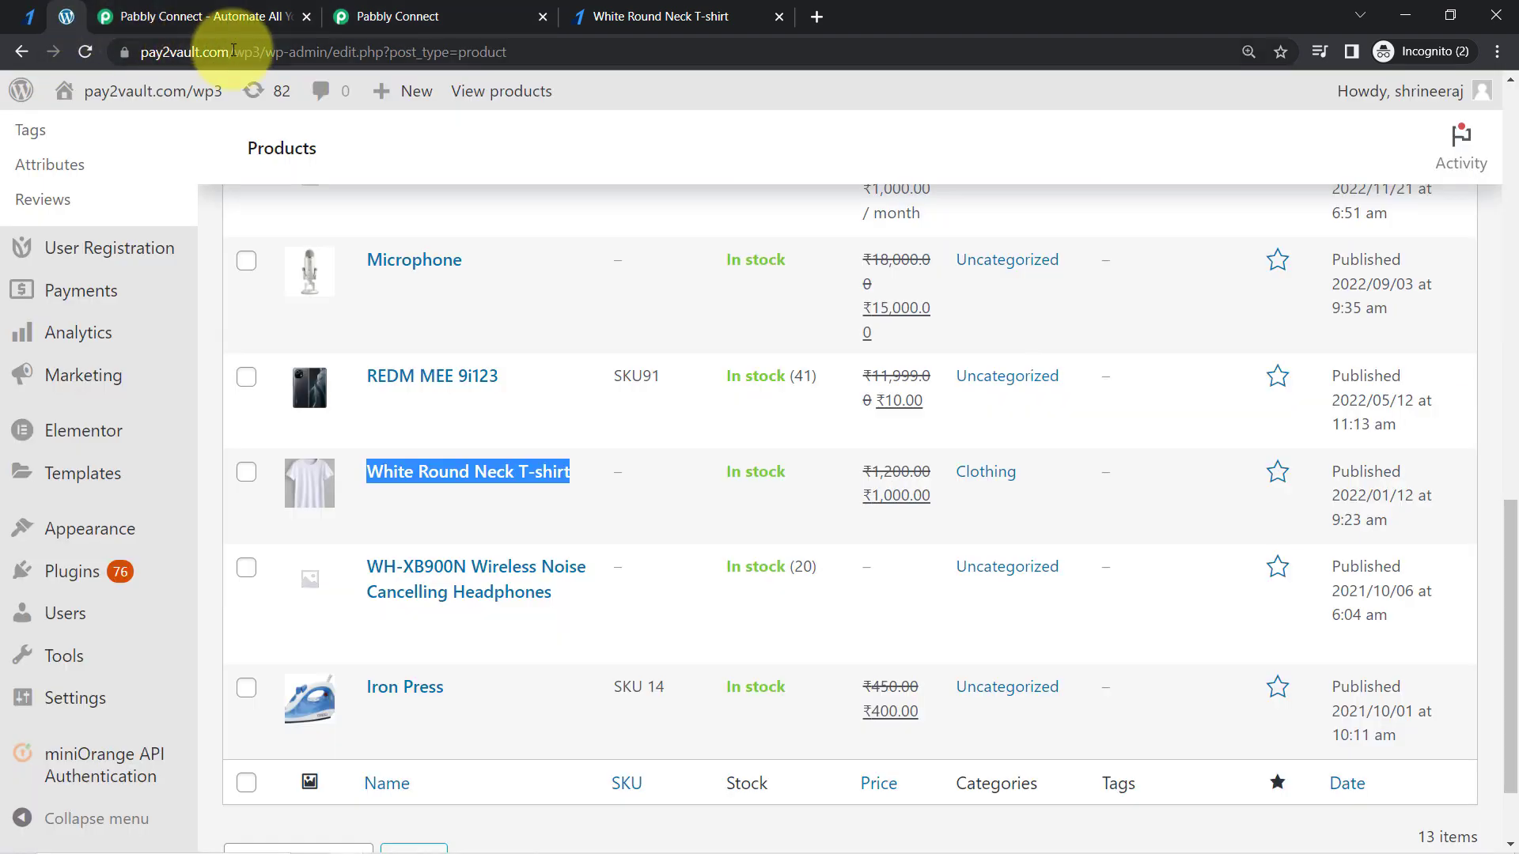
pyautogui.moveTo(260, 56); pyautogui.dragTo(124, 50)
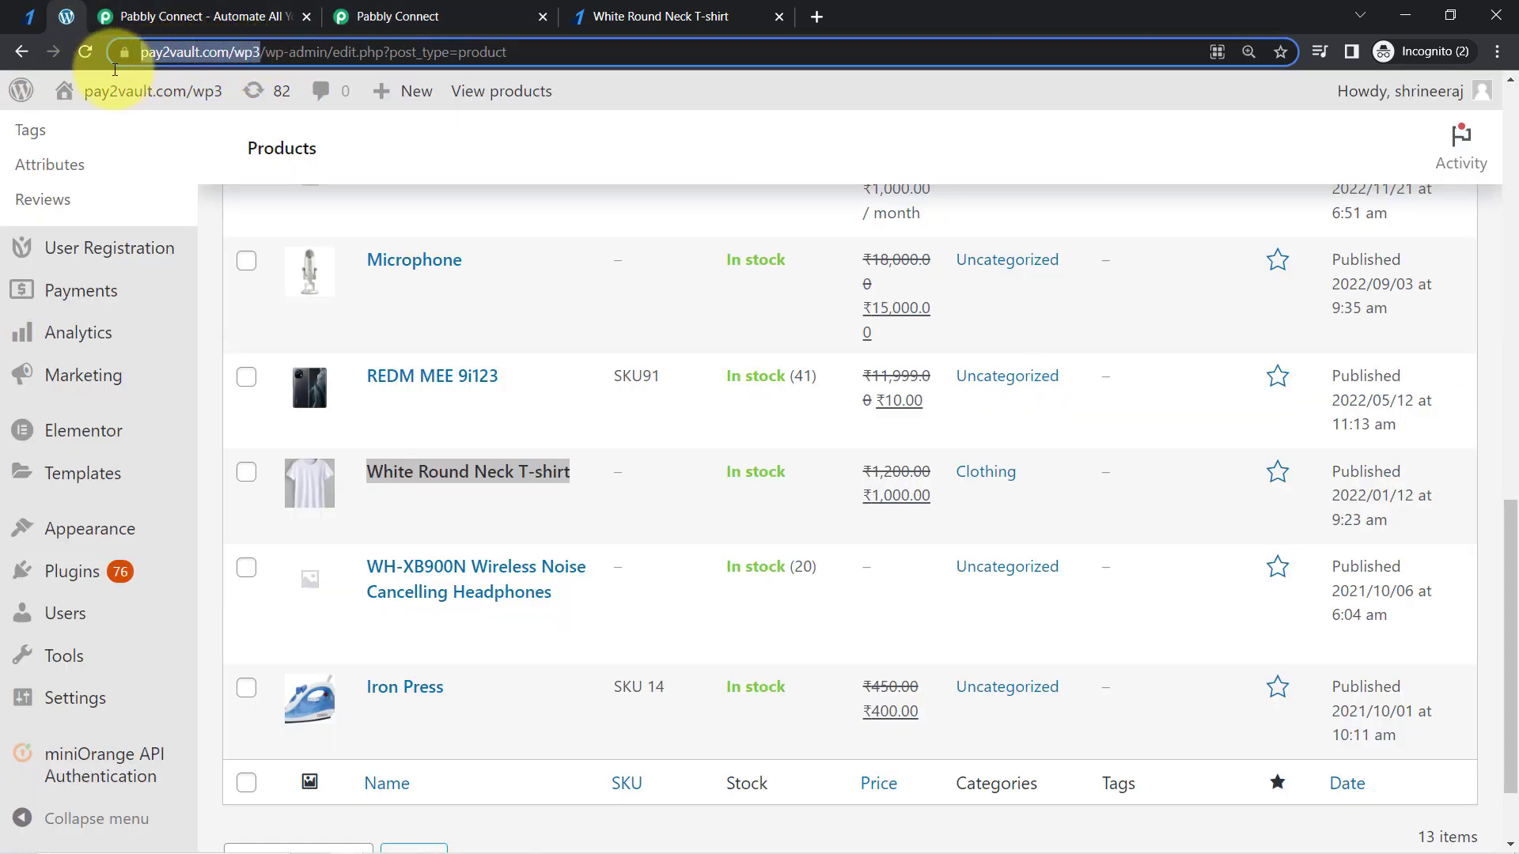
pyautogui.click(373, 9)
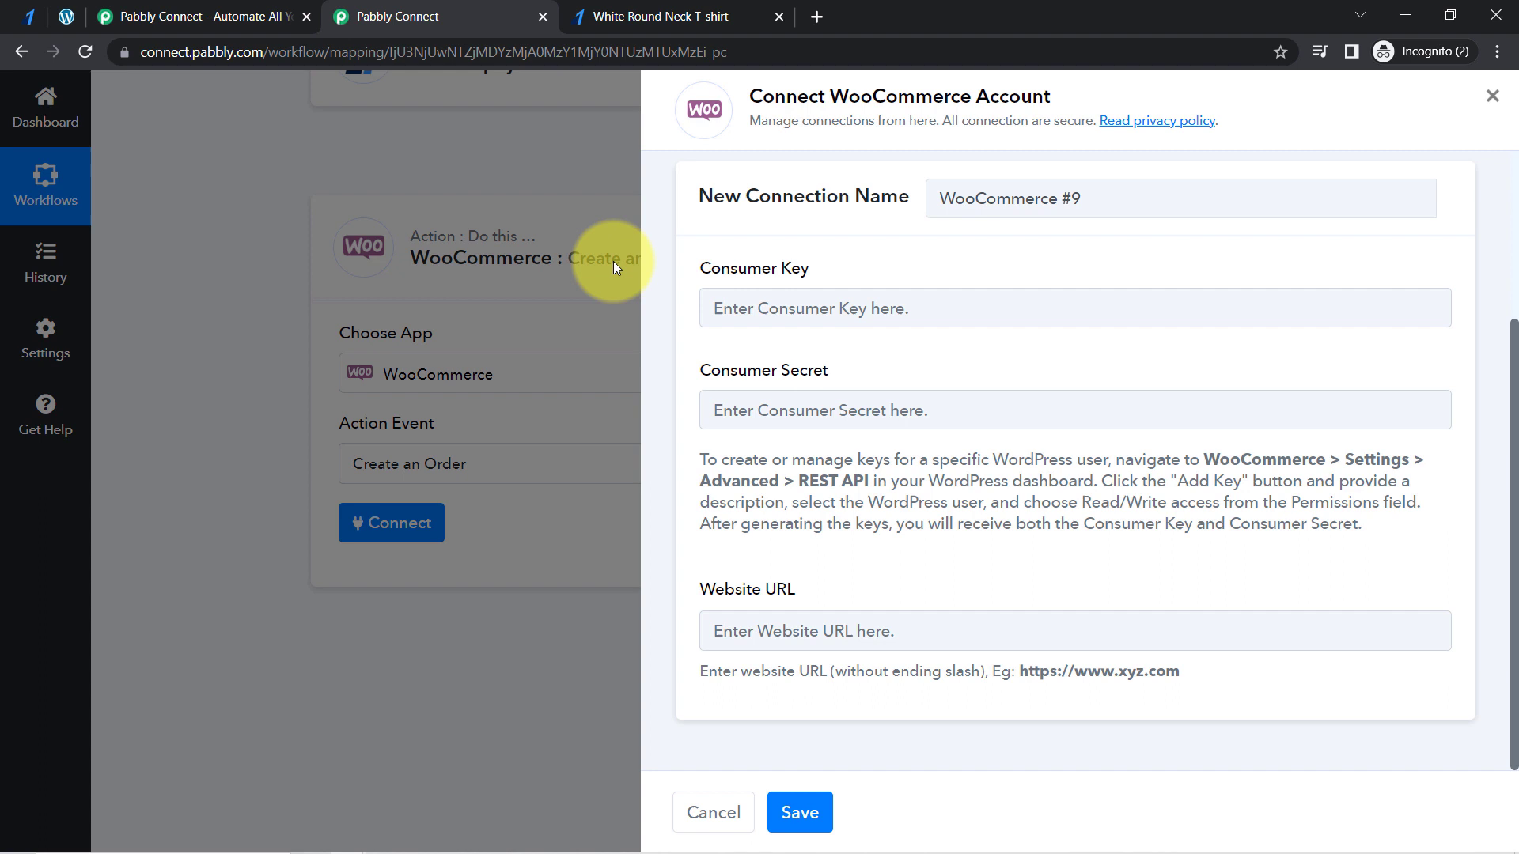
pyautogui.click(793, 621)
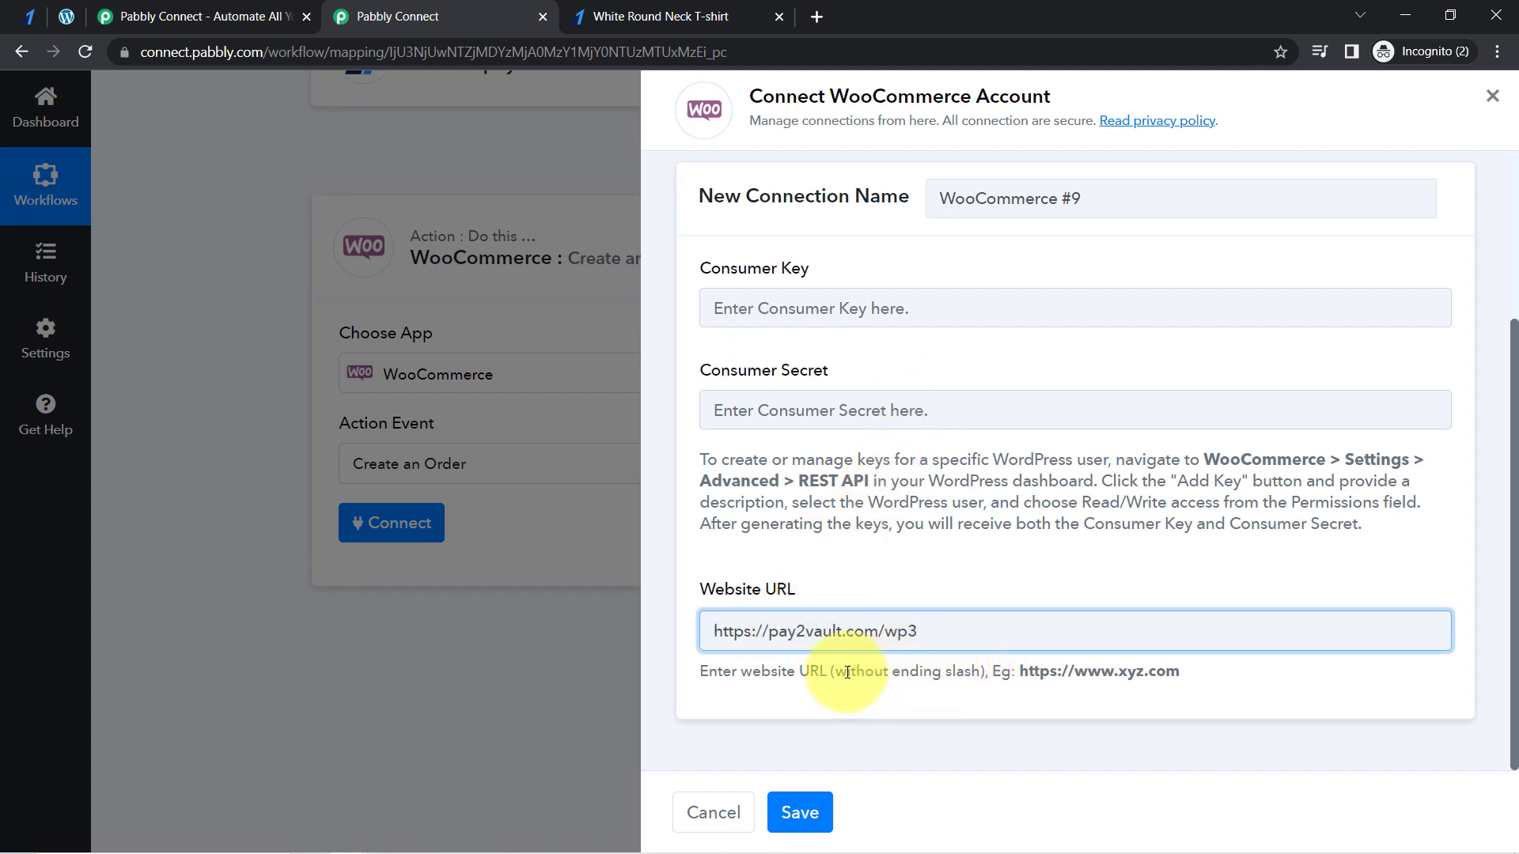
pyautogui.moveTo(847, 672); pyautogui.dragTo(953, 670)
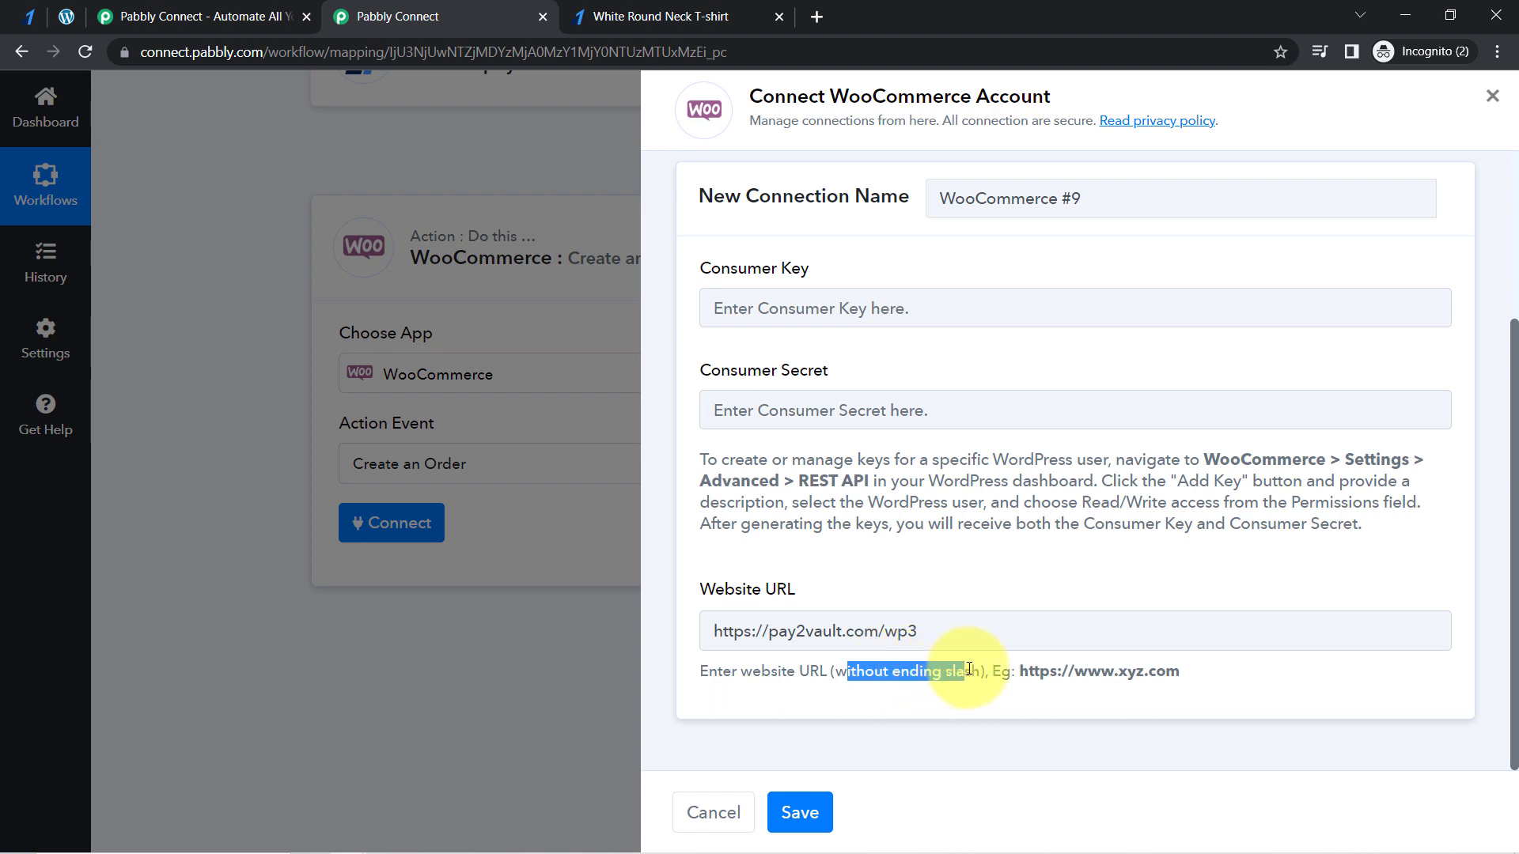
# - Read how to obtain the consumer key and secret, and open the WooCommerce settings in the WordPress dashboard
pyautogui.moveTo(729, 274); pyautogui.dragTo(844, 288)
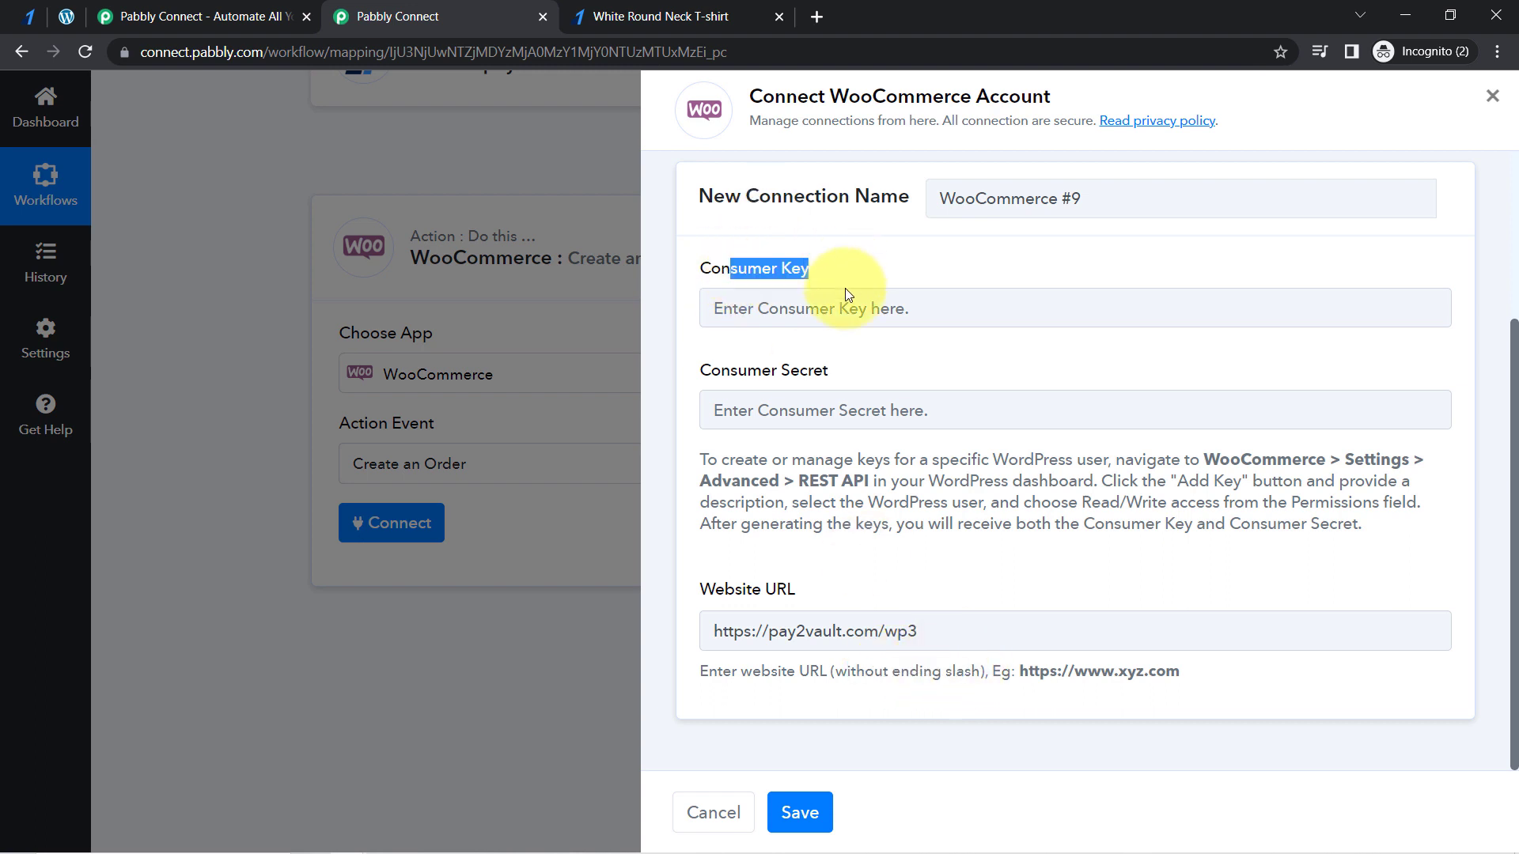
pyautogui.moveTo(731, 374); pyautogui.dragTo(849, 377)
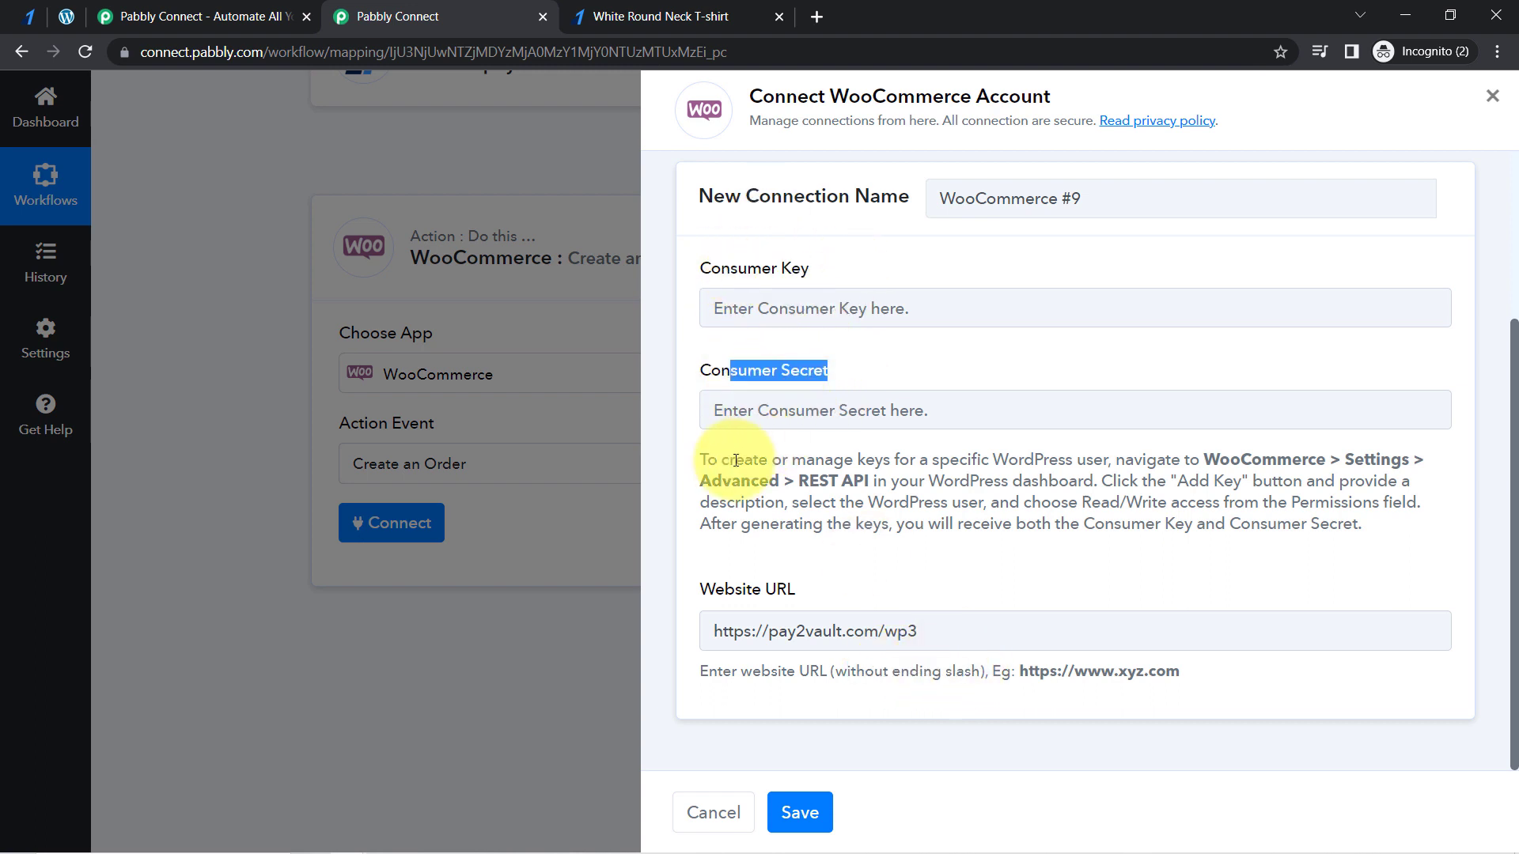
pyautogui.moveTo(722, 463); pyautogui.dragTo(1250, 524)
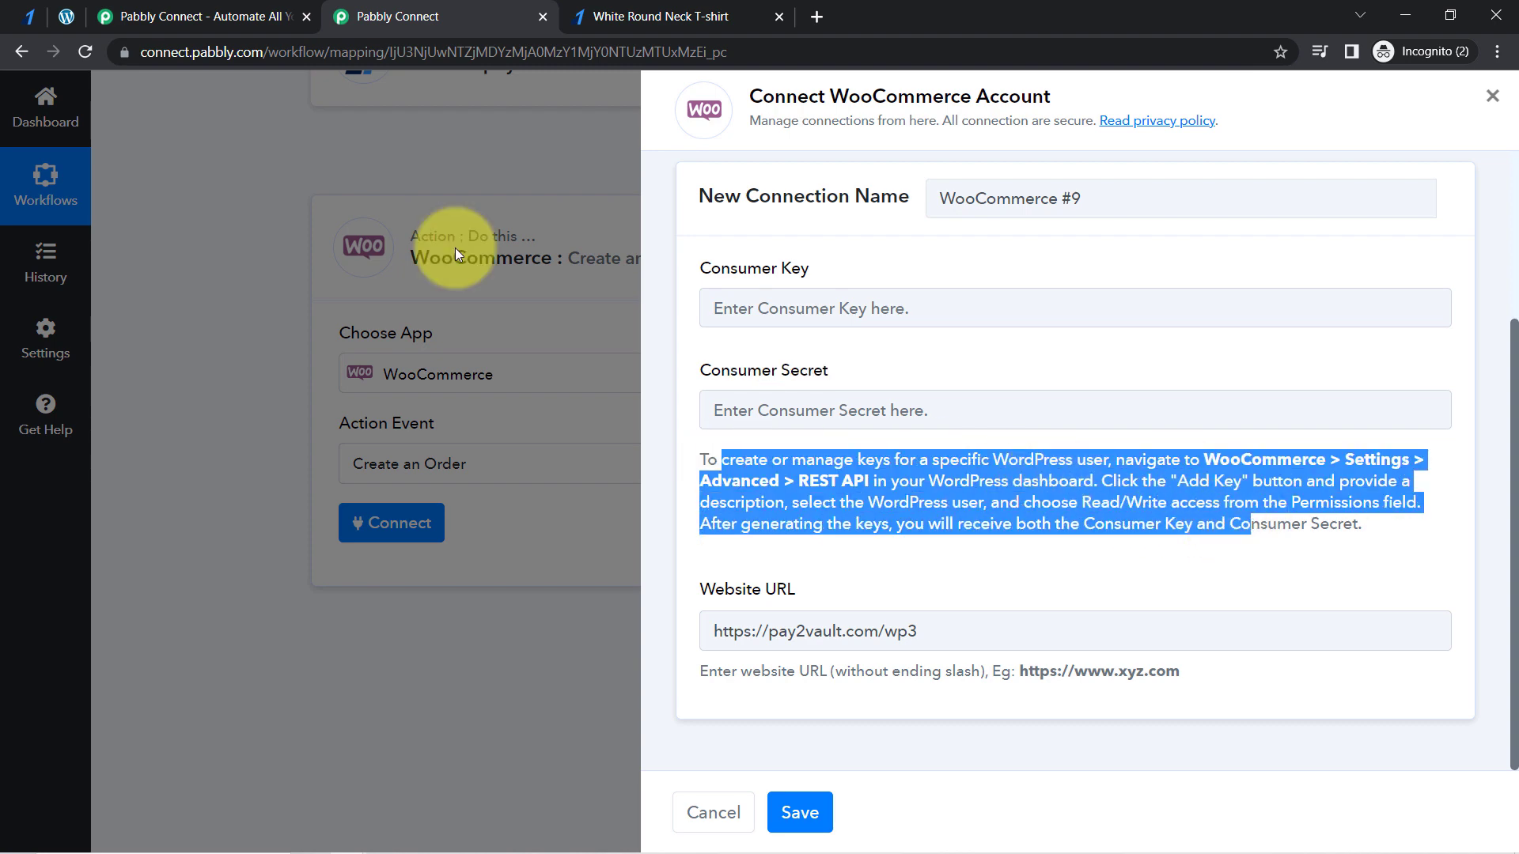
pyautogui.click(66, 16)
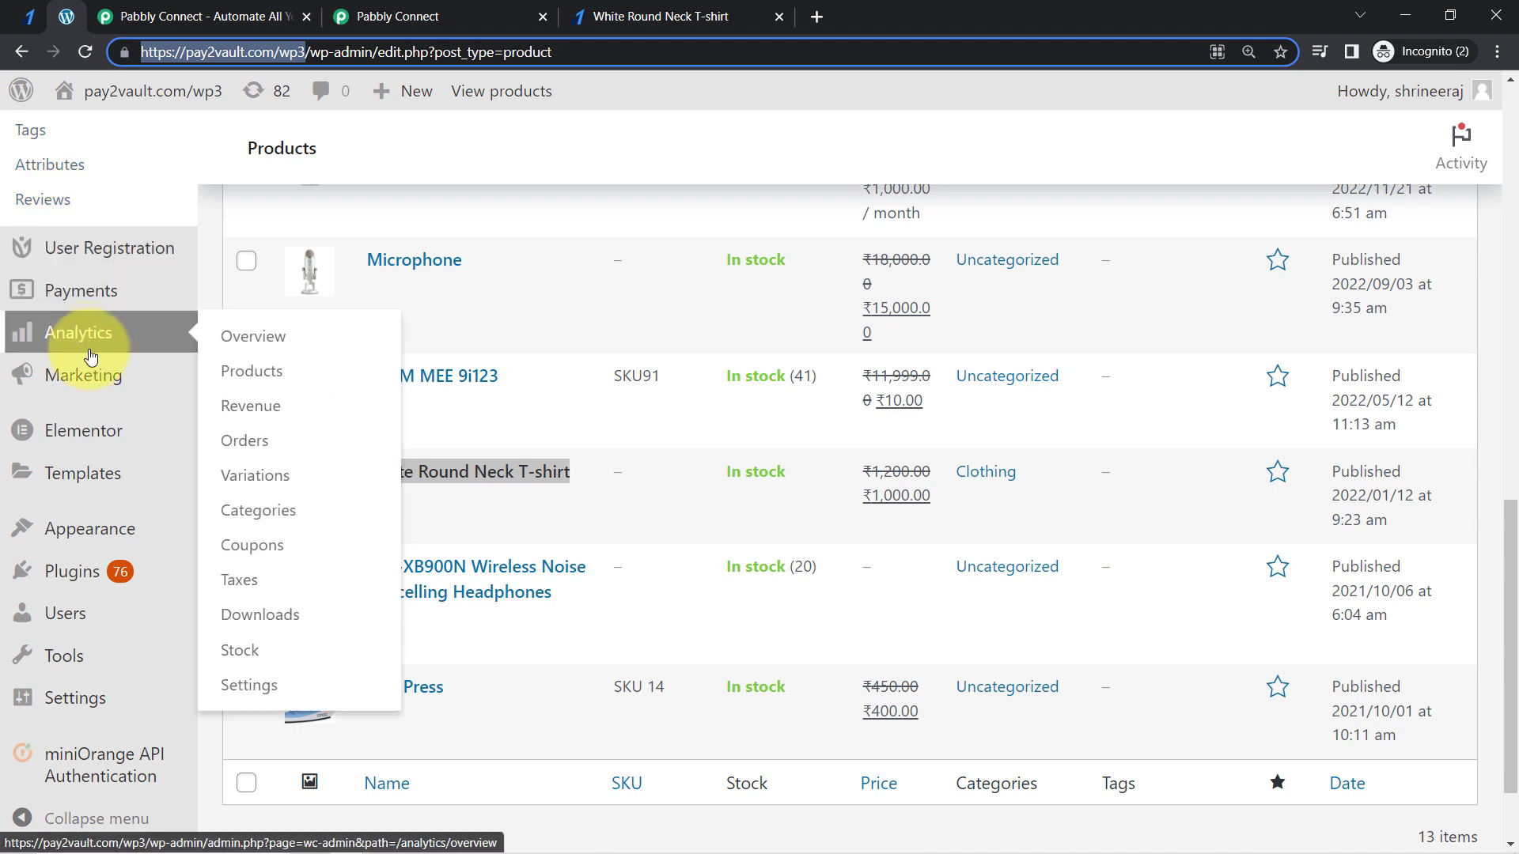
pyautogui.scroll(6, 443, 403)
pyautogui.scroll(2, 280, 419)
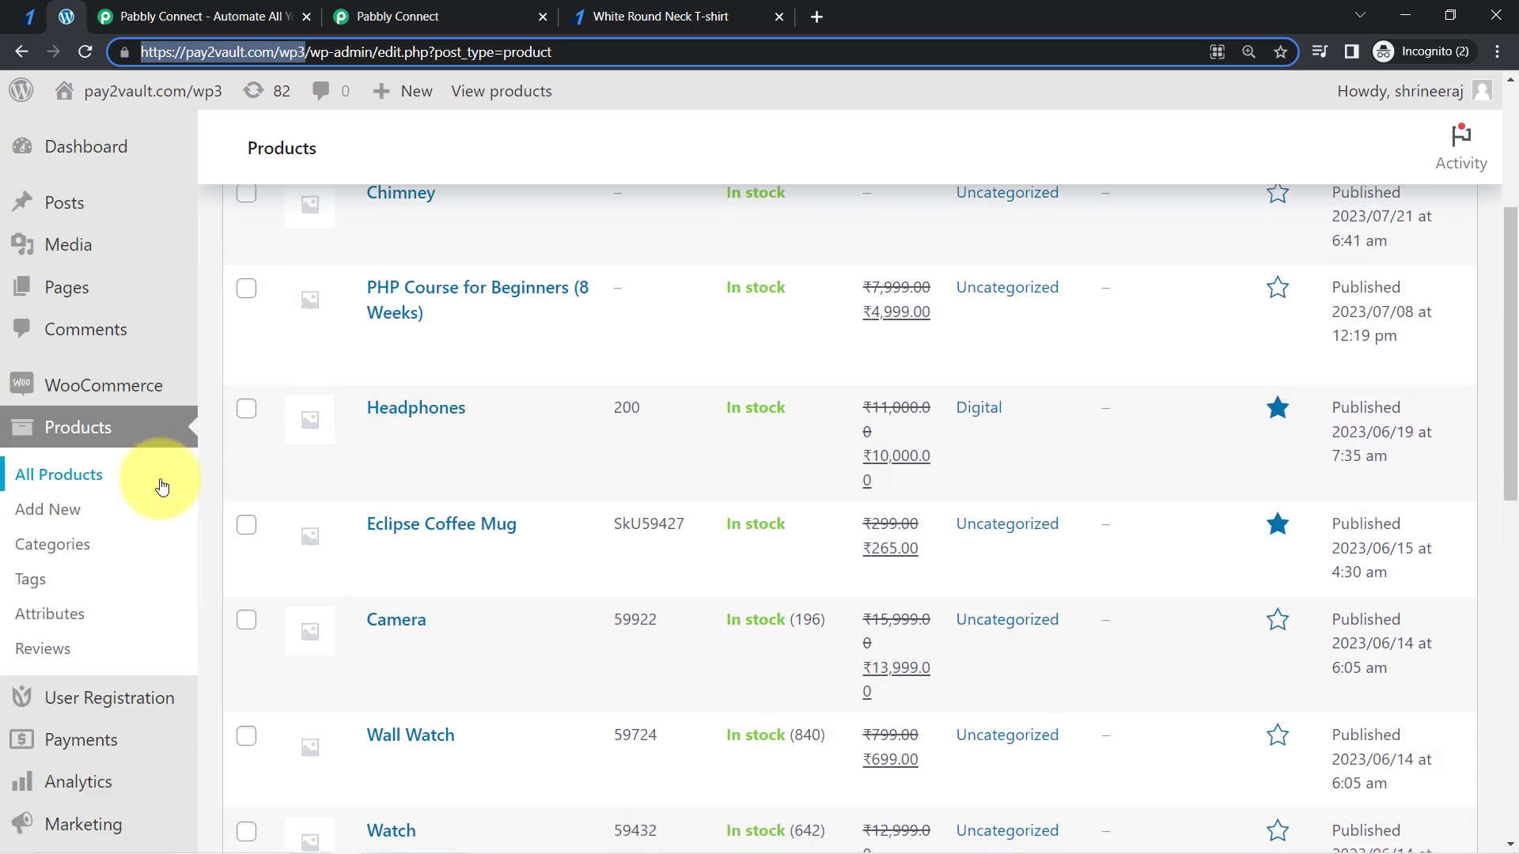
pyautogui.moveTo(103, 396)
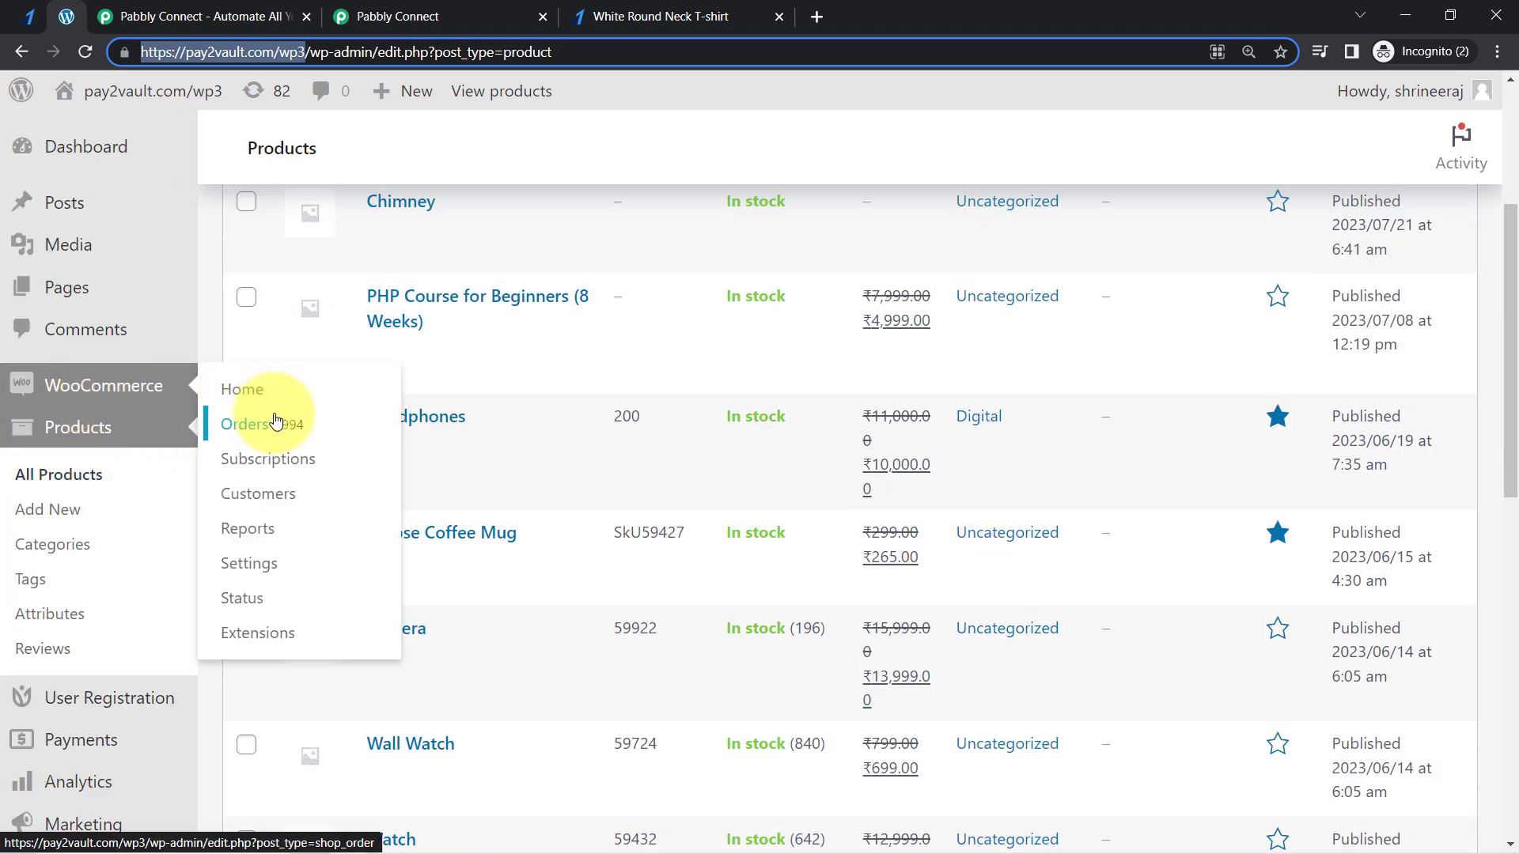
pyautogui.click(247, 566)
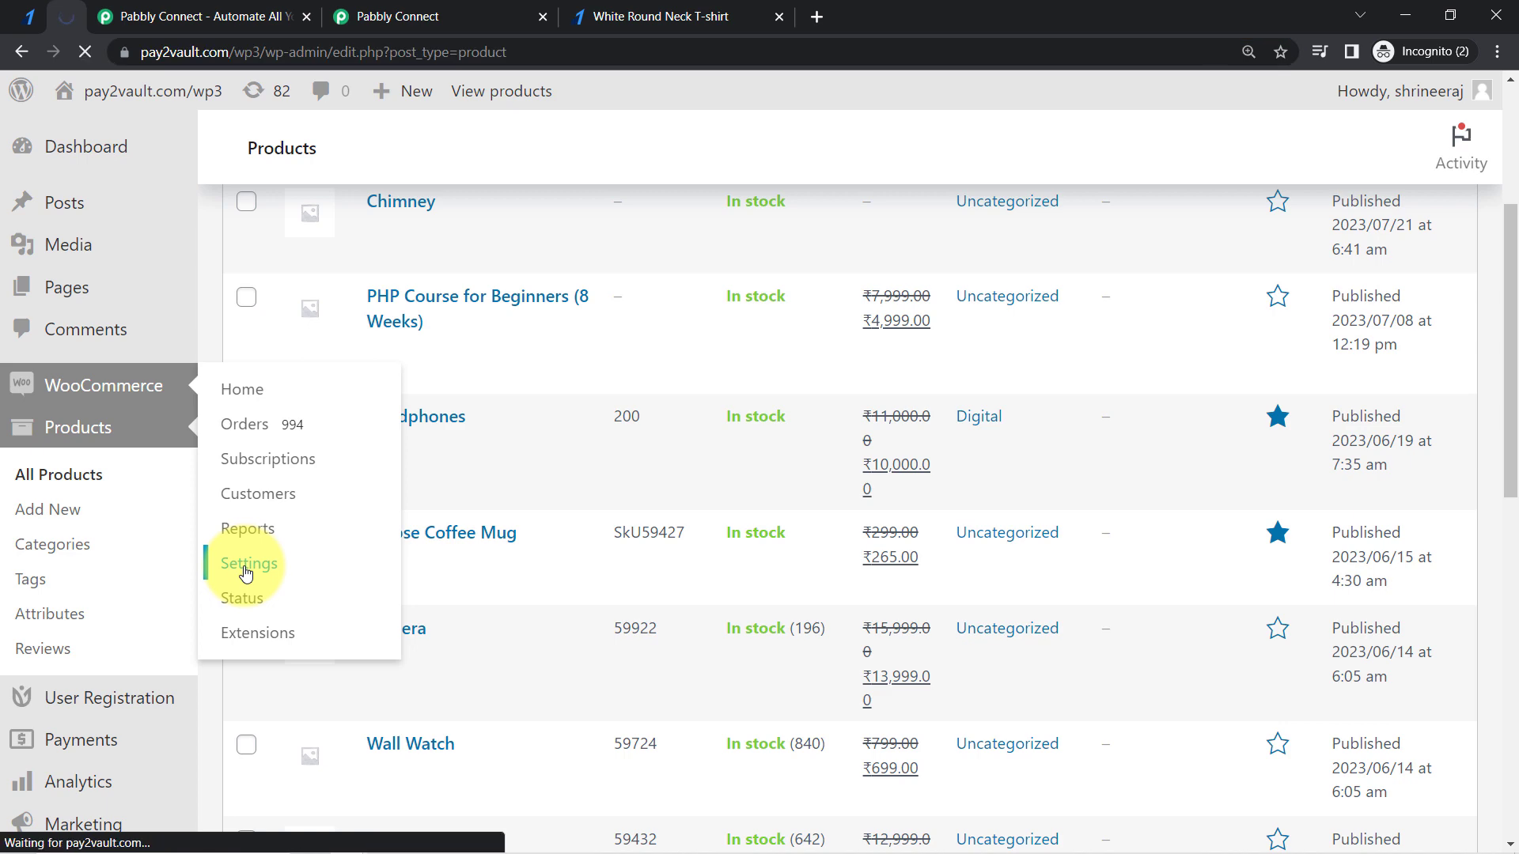
# - Recheck the key instructions in Pabbly Connect and open the REST API section of WooCommerce's Advanced settings in WordPress
pyautogui.click(435, 16)
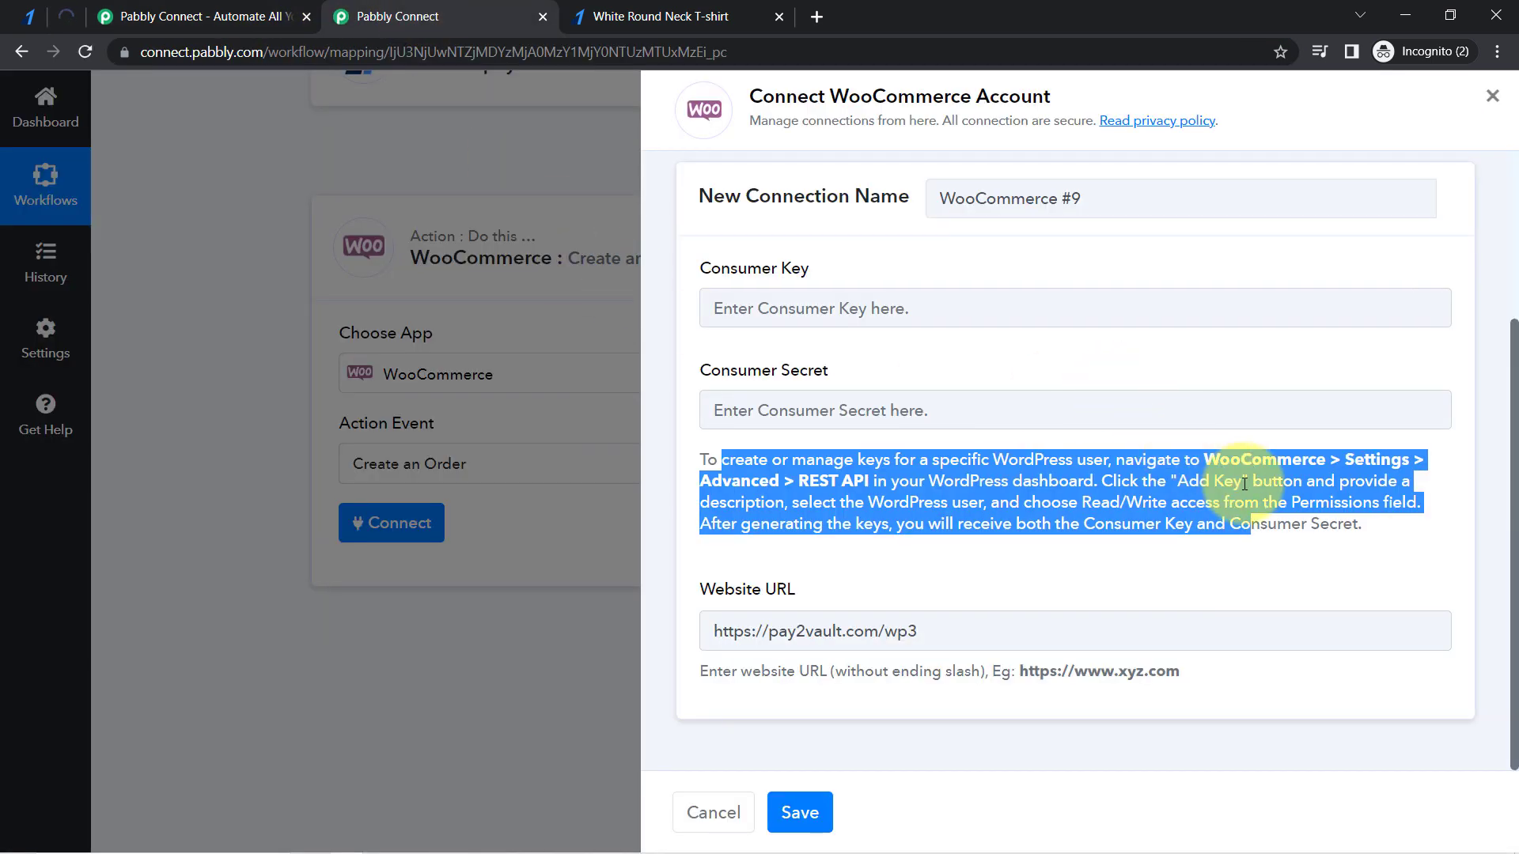
pyautogui.click(756, 484)
pyautogui.moveTo(785, 496); pyautogui.dragTo(719, 421)
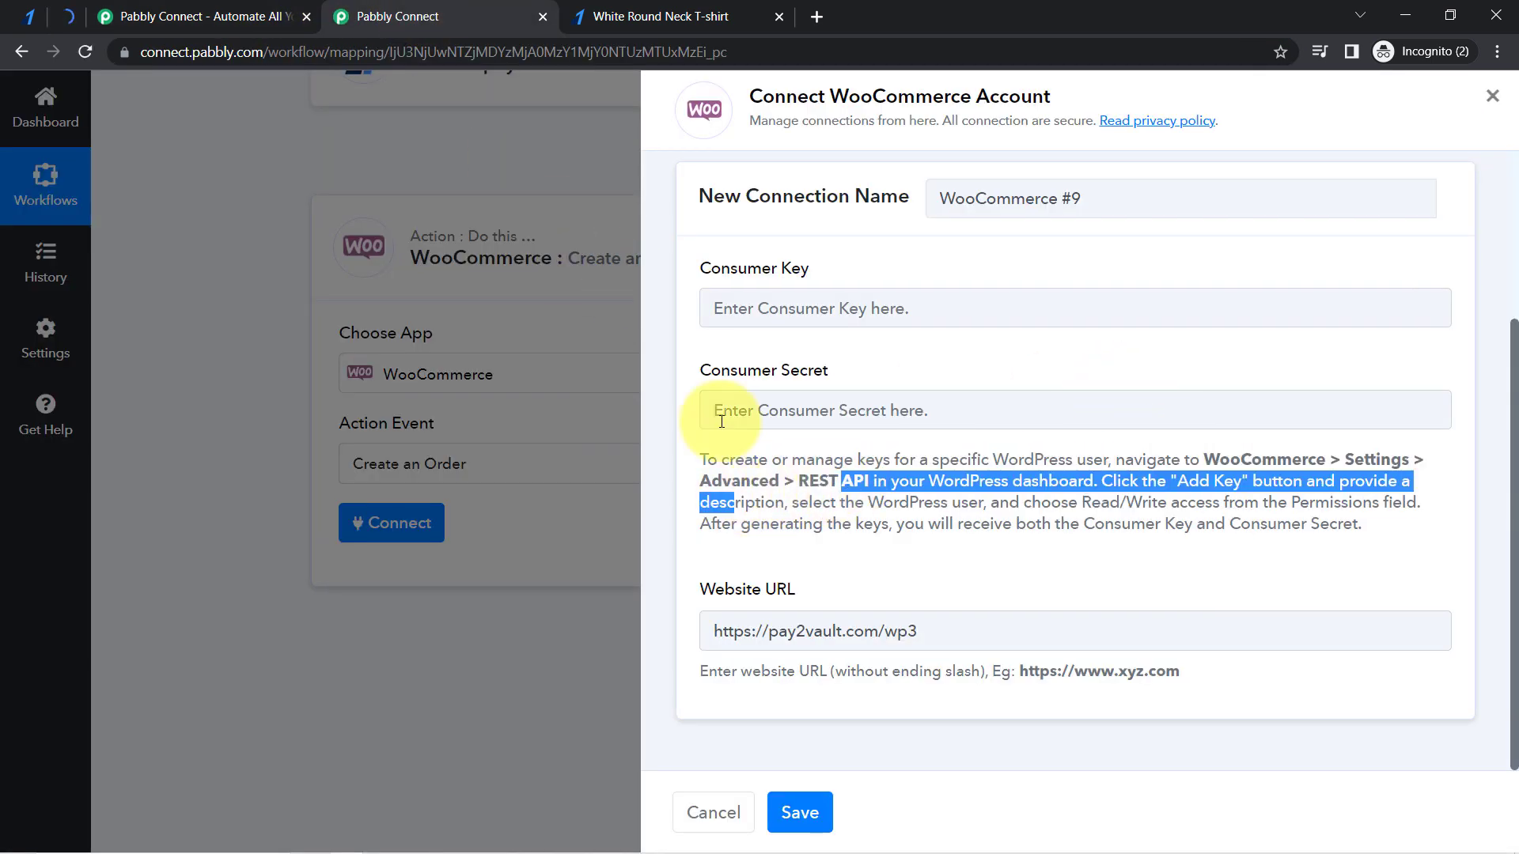
pyautogui.click(63, 18)
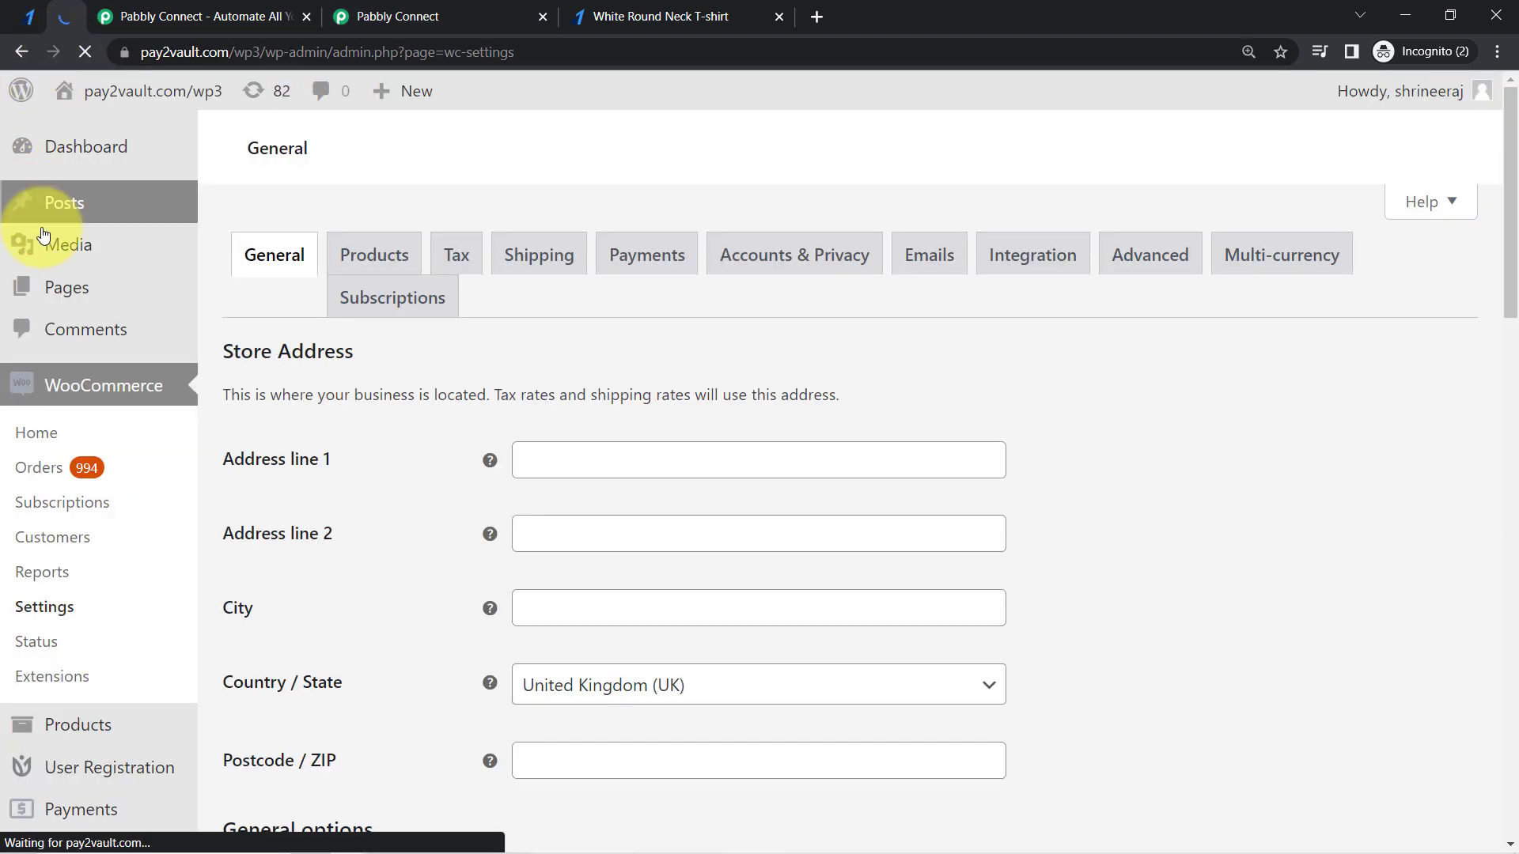
pyautogui.click(1153, 254)
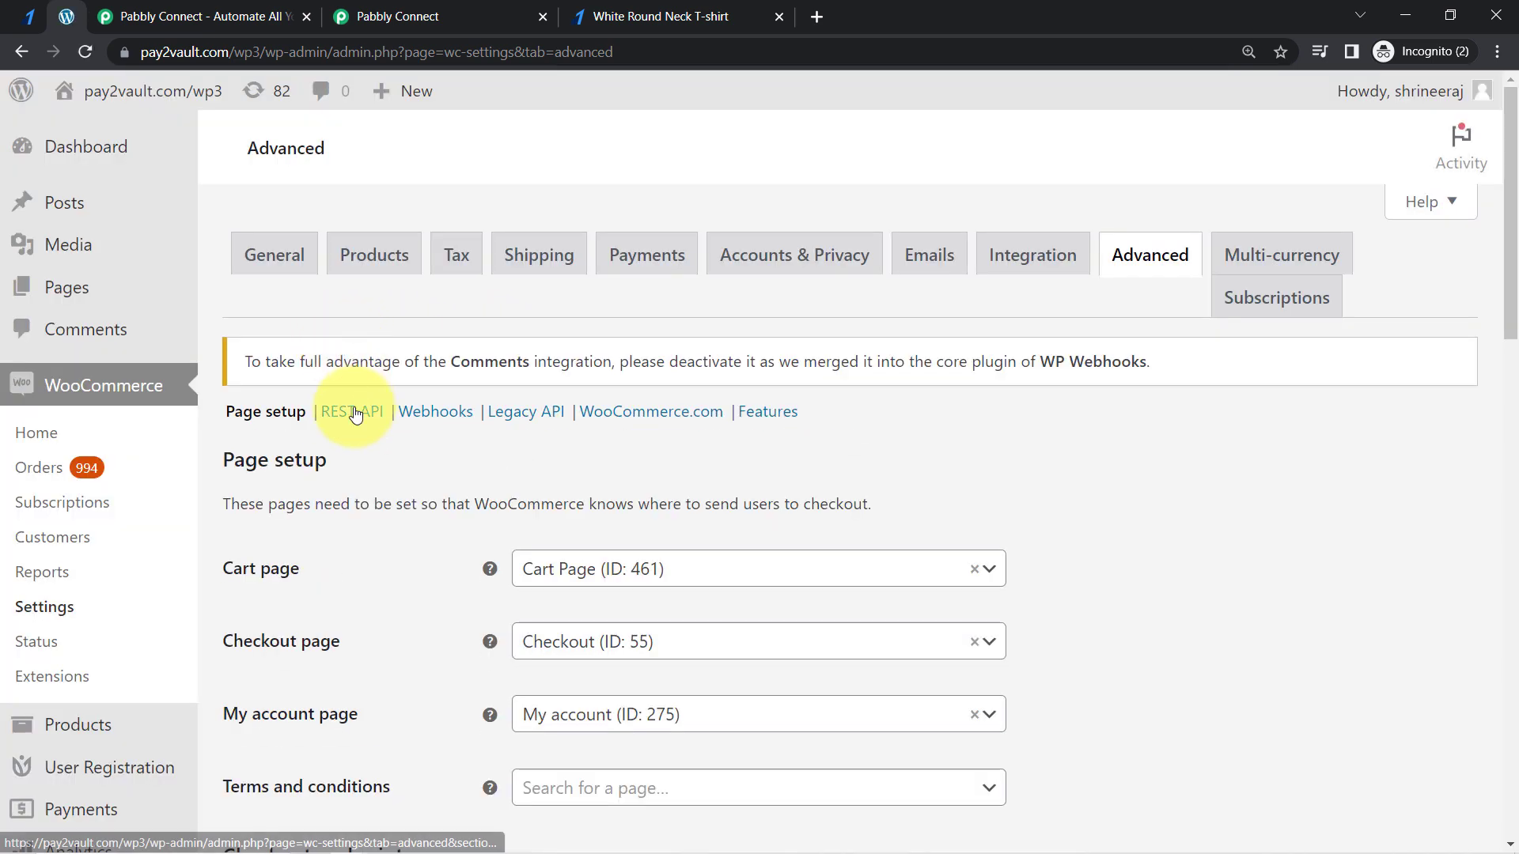
pyautogui.click(355, 412)
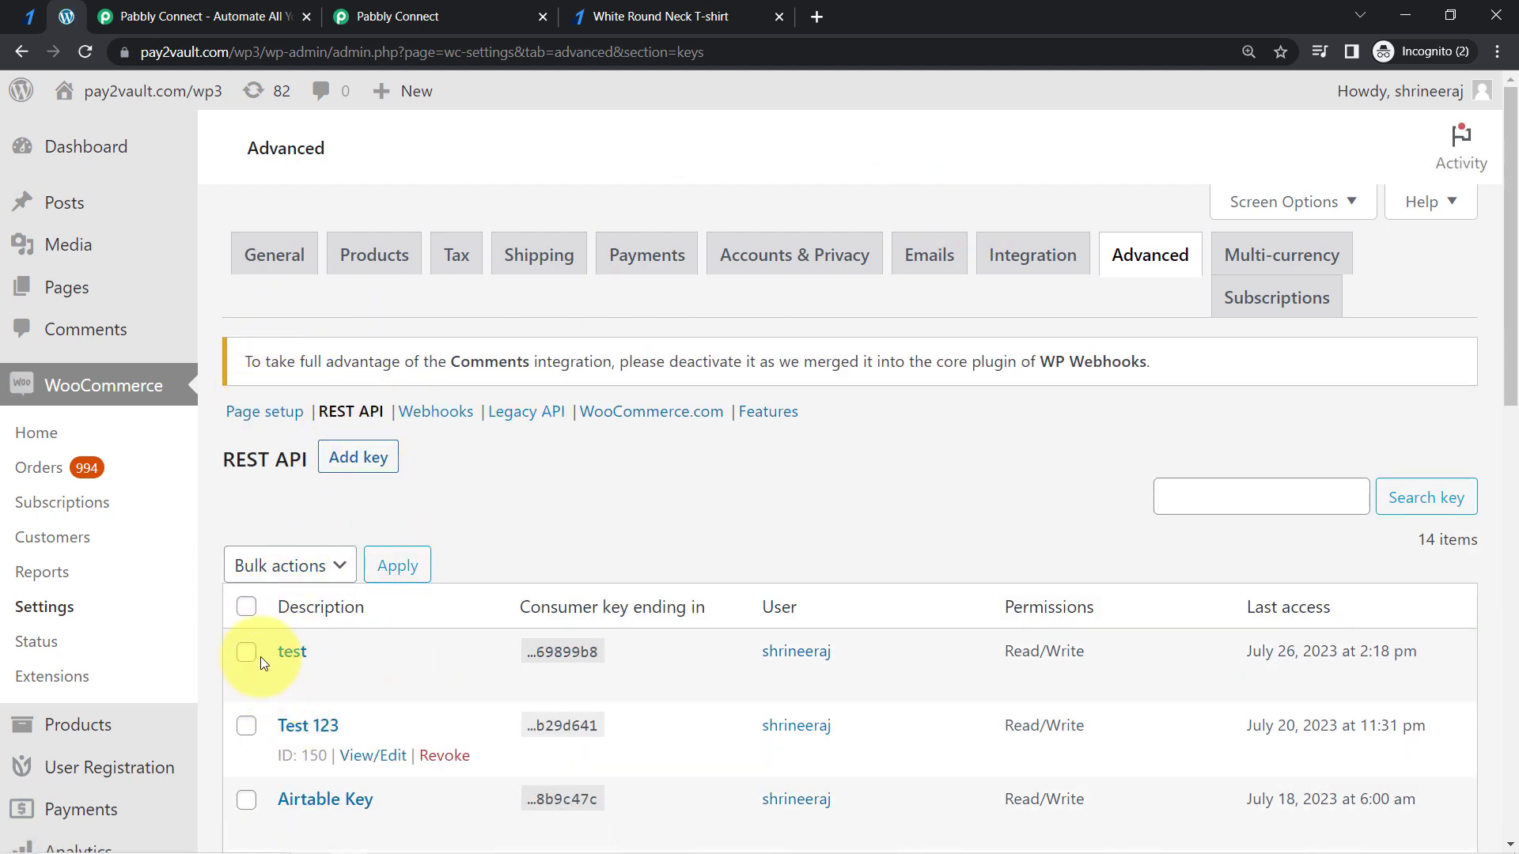
# - Generate a REST API key described as "Connection with Pabbly Connect" with Read/Write permissions
pyautogui.click(351, 462)
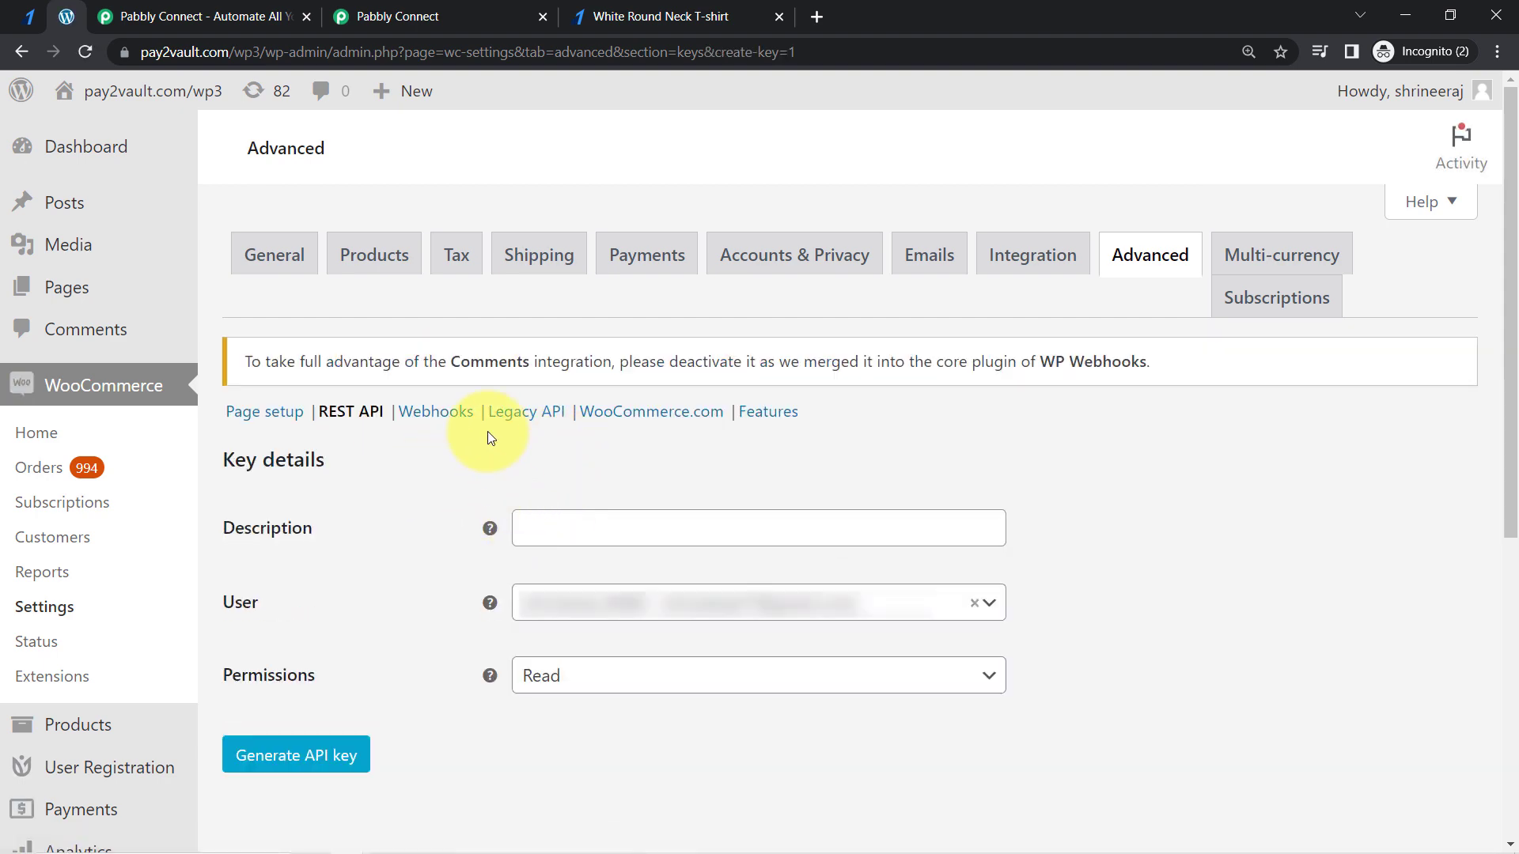
pyautogui.scroll(-5, 487, 434)
pyautogui.scroll(5, 543, 264)
pyautogui.click(539, 528)
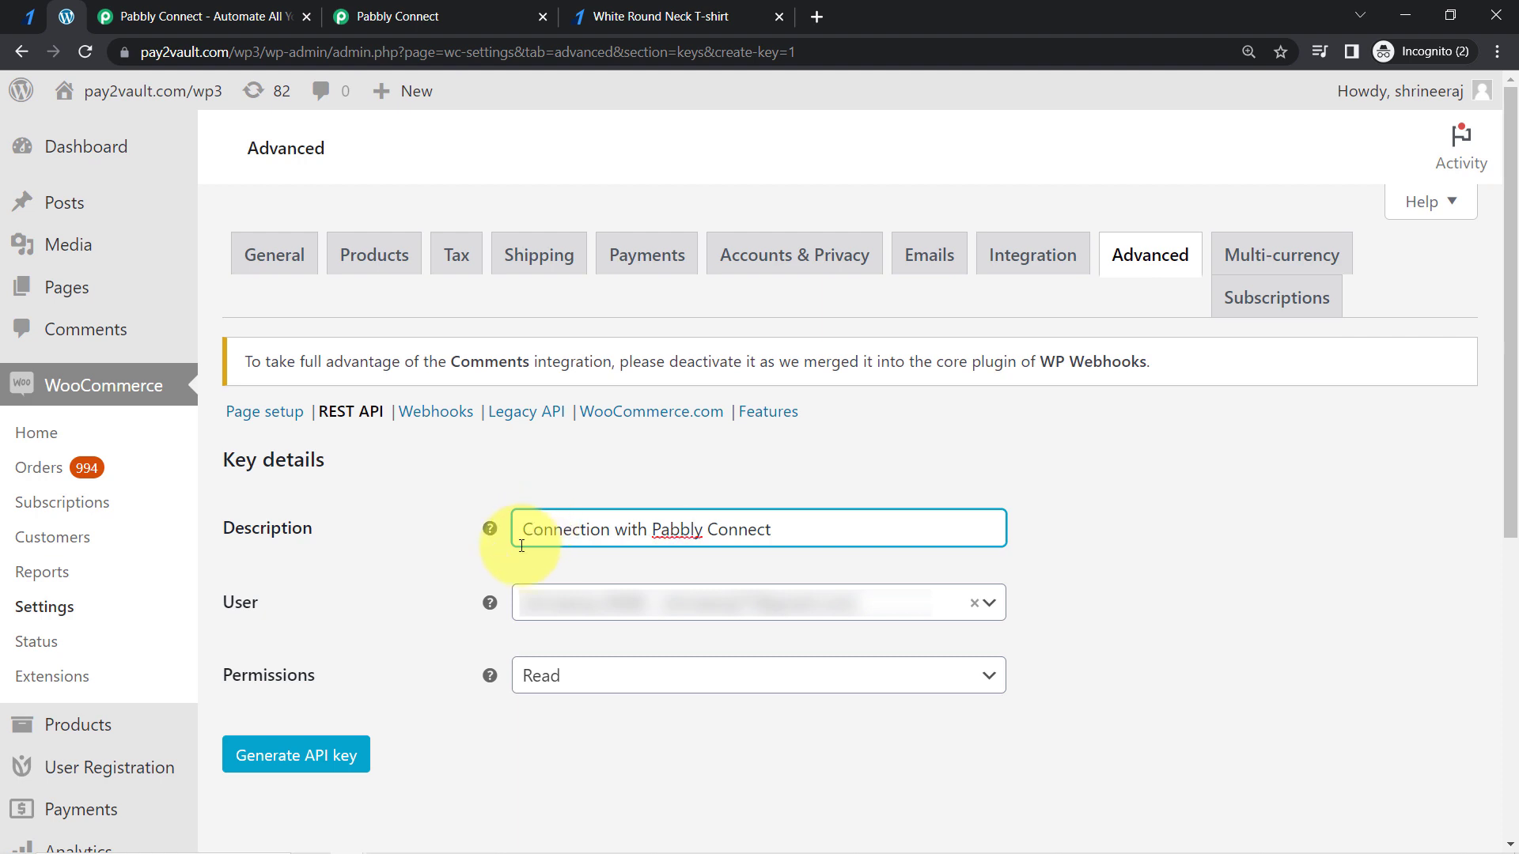
pyautogui.click(530, 665)
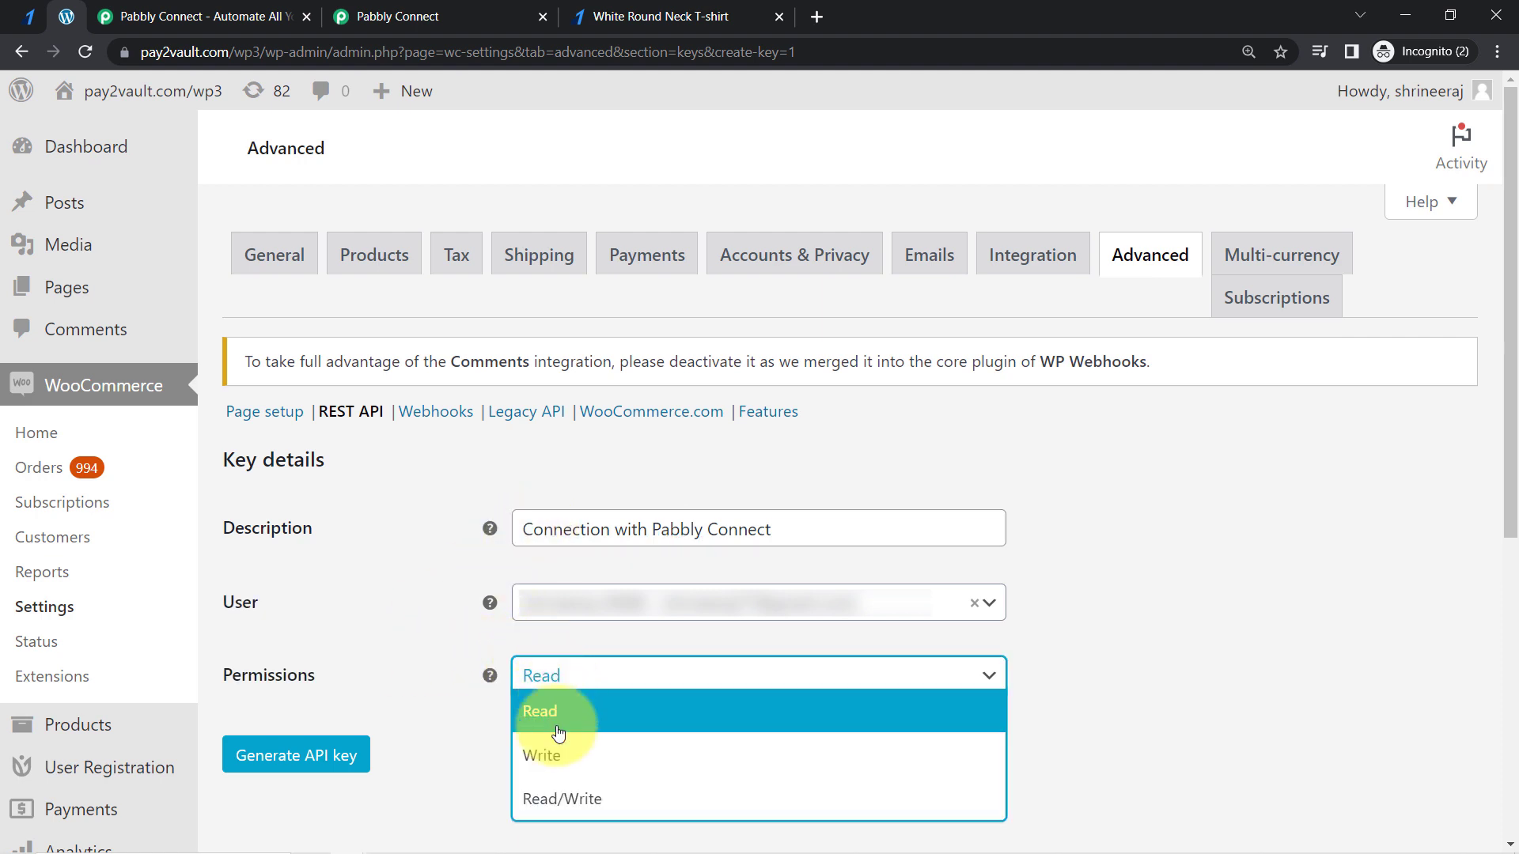
pyautogui.click(570, 800)
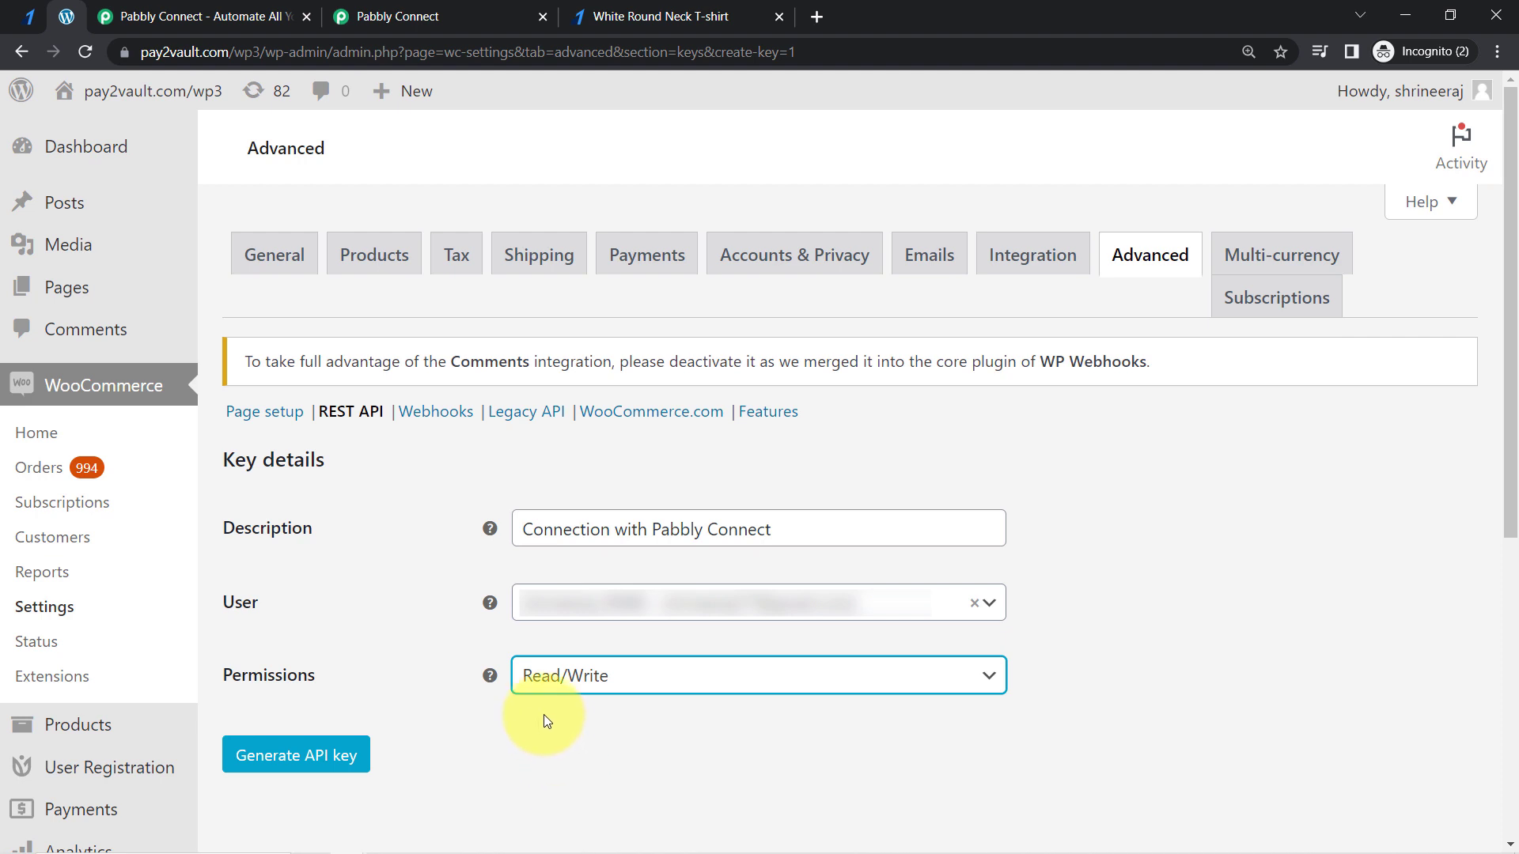
pyautogui.click(291, 766)
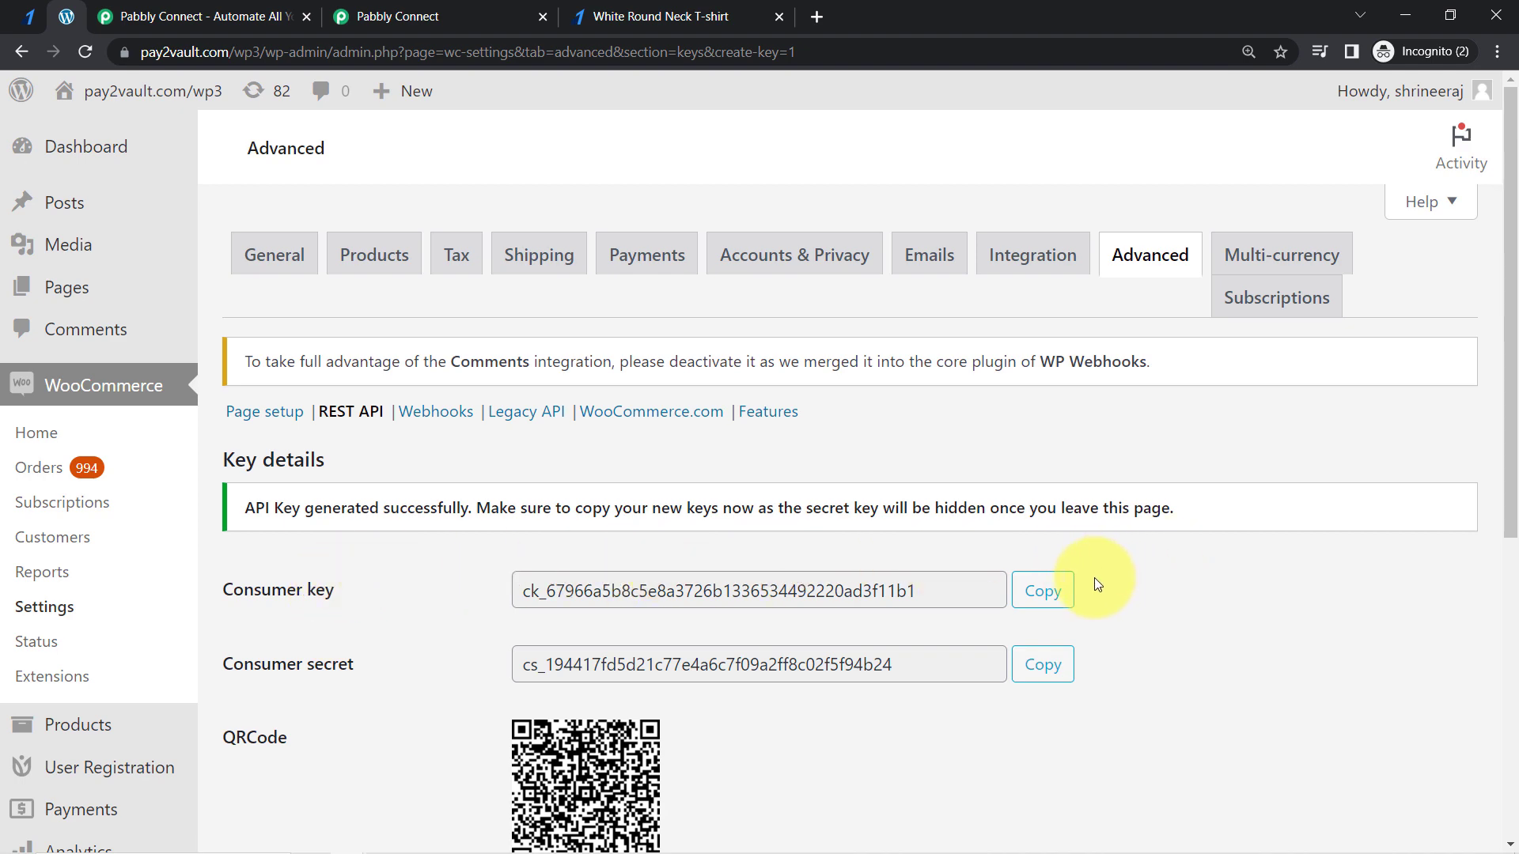
# - Copy the generated consumer key and paste it into the Consumer Key field of the new Pabbly Connect connection
pyautogui.click(1048, 593)
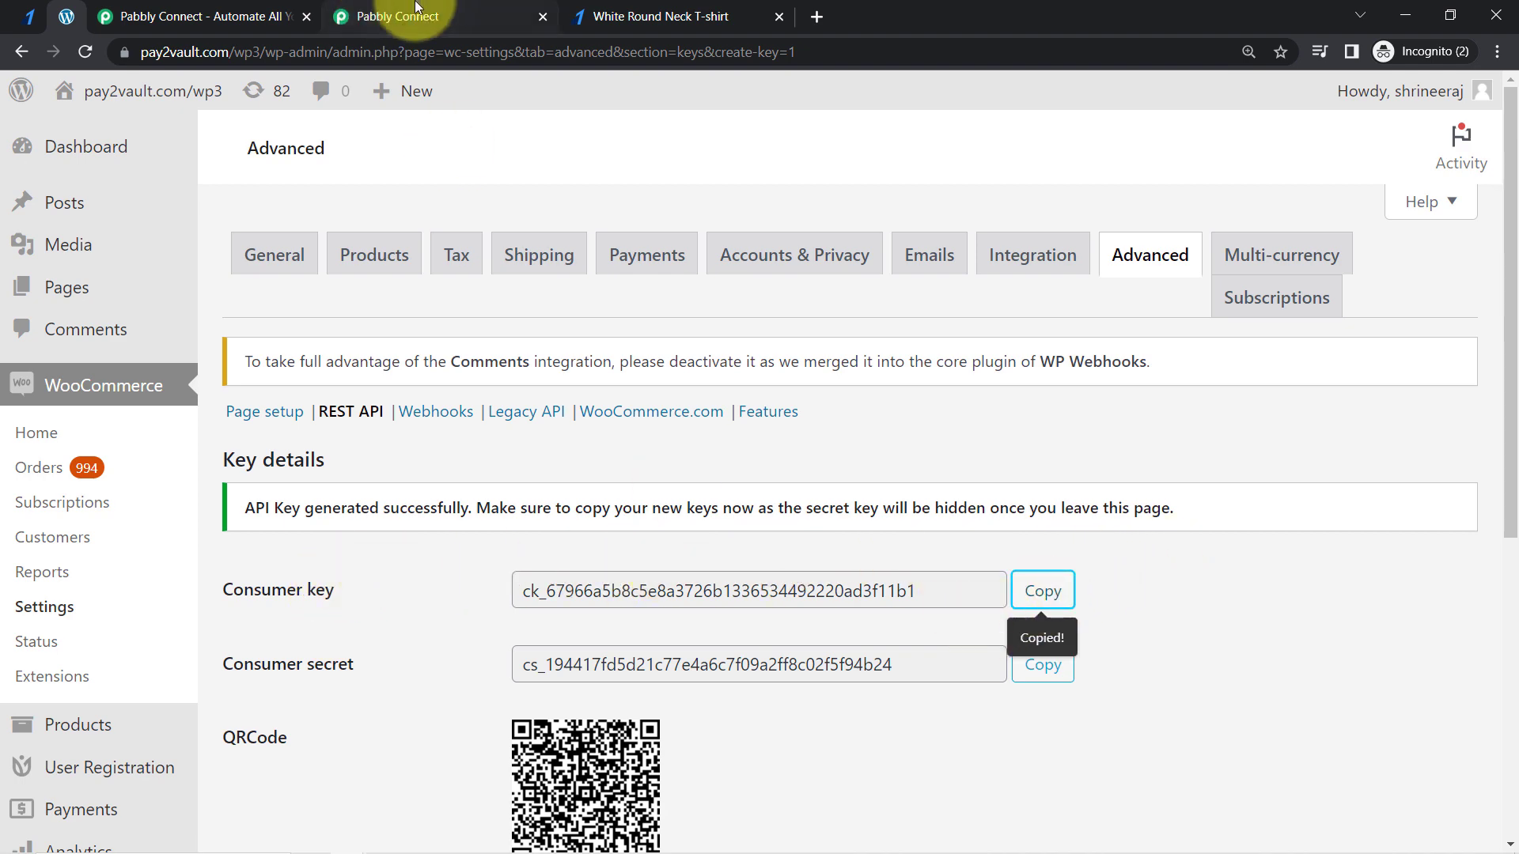
pyautogui.click(383, 16)
pyautogui.click(791, 307)
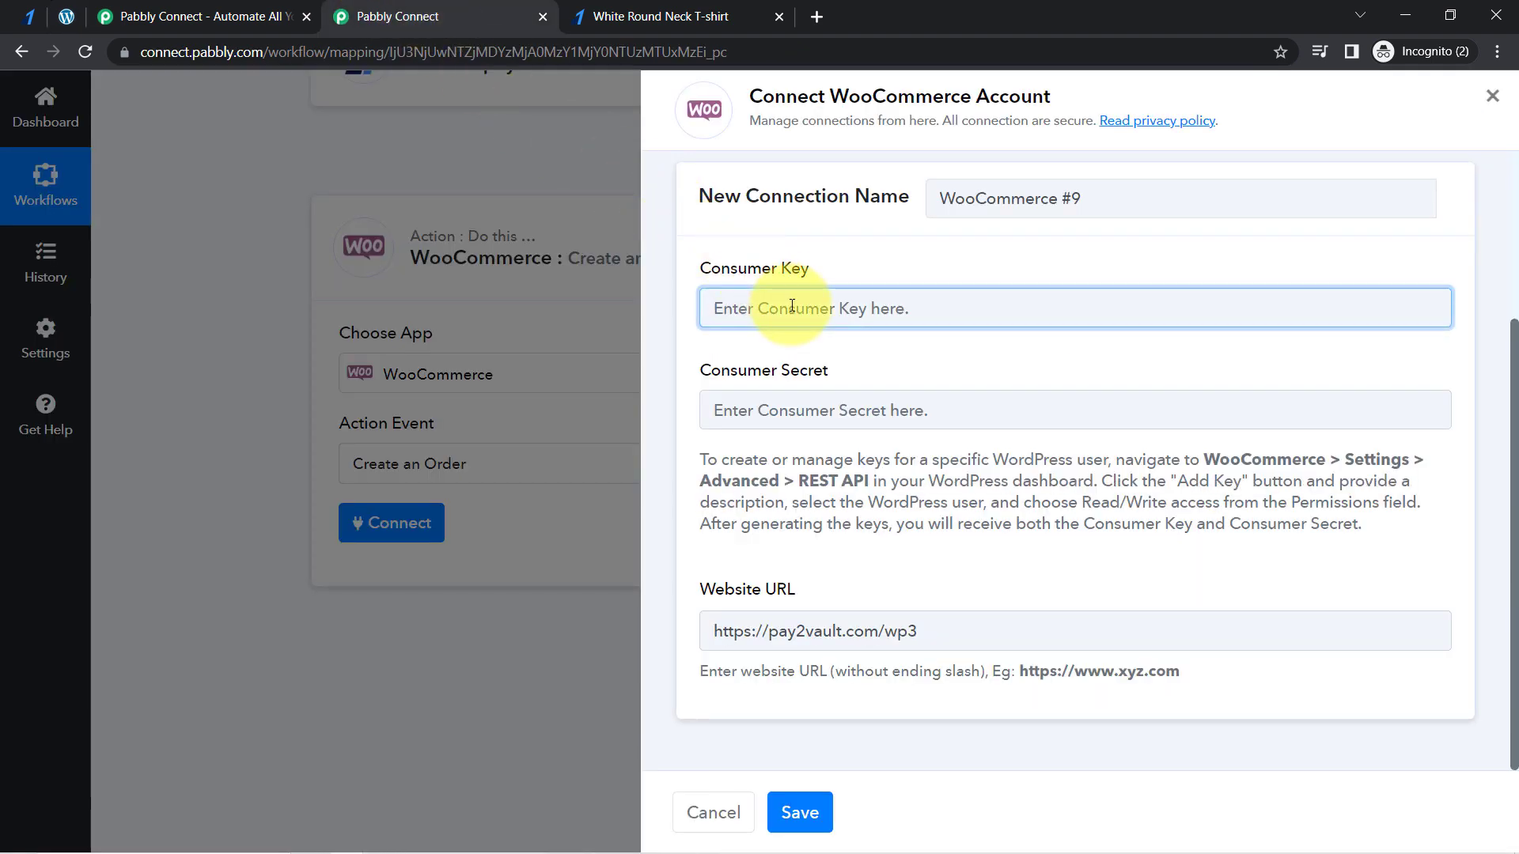
pyautogui.hotkey('ctrl', 'v')
# - Copy the generated consumer secret from WordPress into the Consumer Secret field in Pabbly Connect and save the WooCommerce connection
pyautogui.click(64, 17)
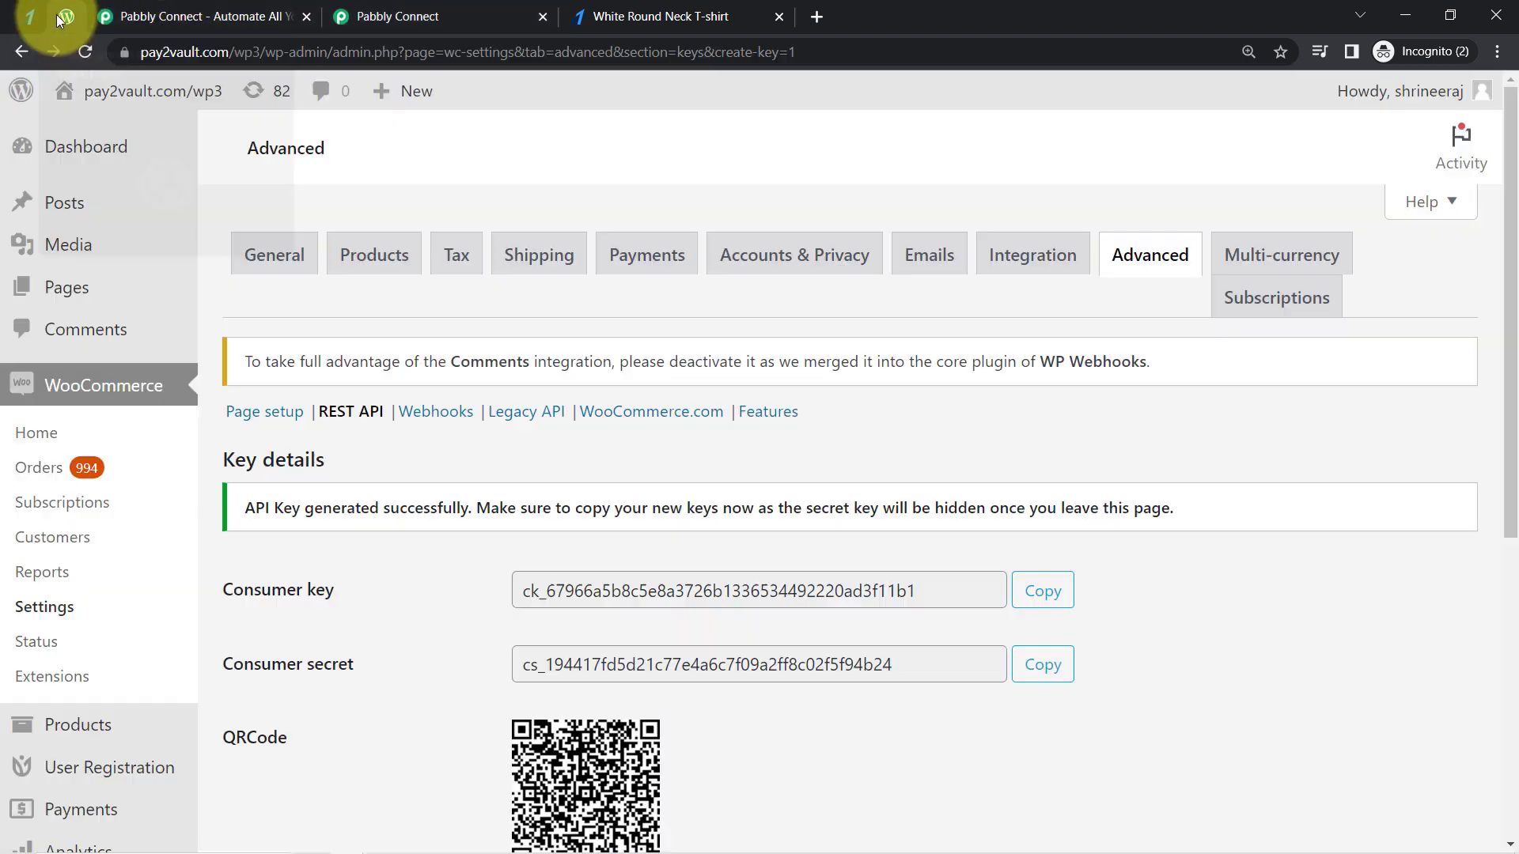
pyautogui.click(1067, 667)
pyautogui.click(379, 16)
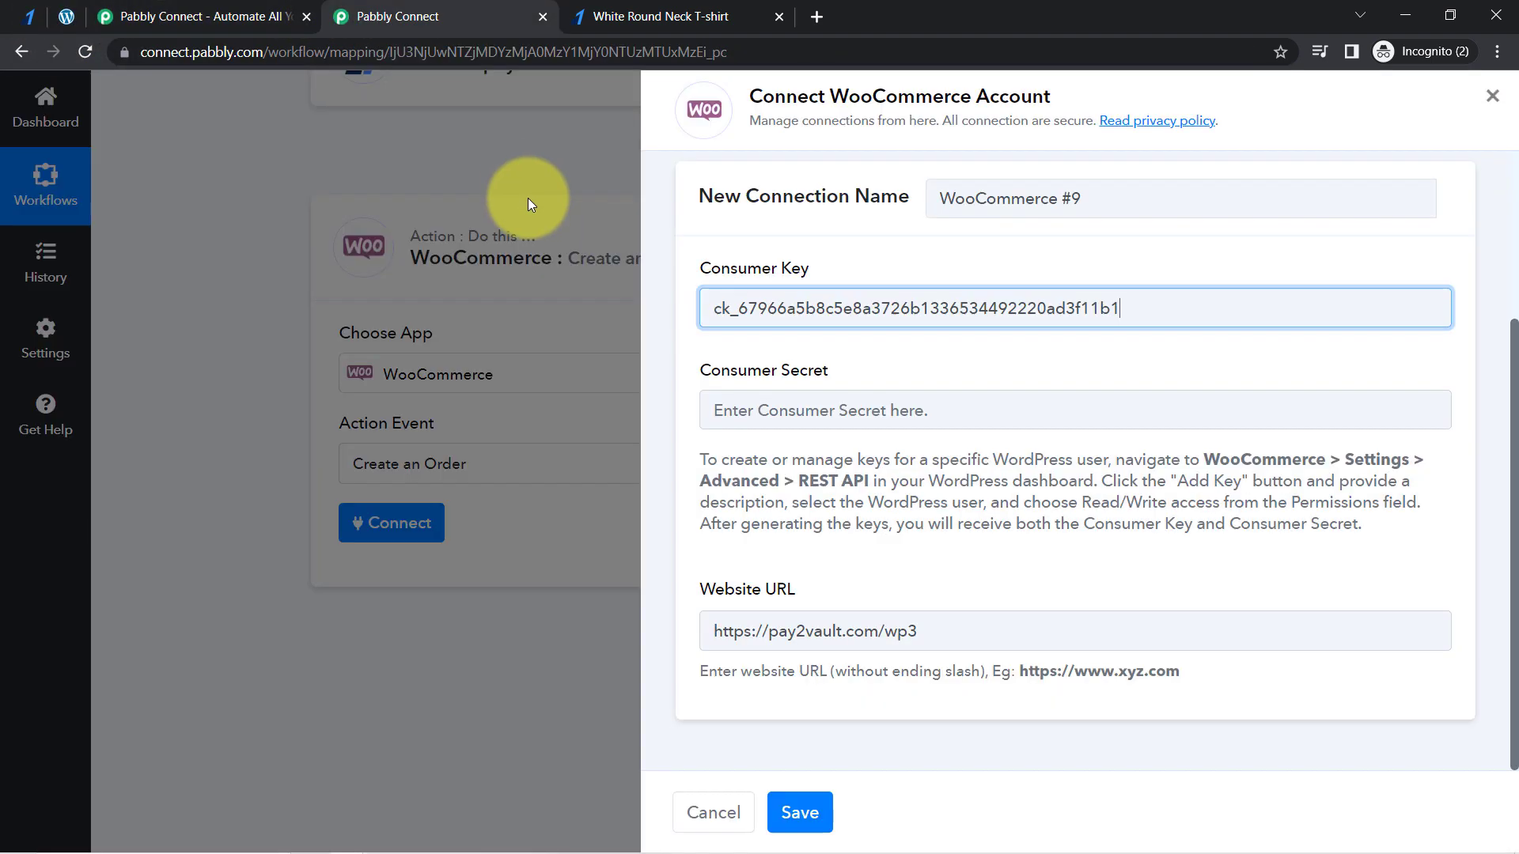
pyautogui.click(791, 410)
pyautogui.hotkey('ctrl', 'v')
pyautogui.click(799, 812)
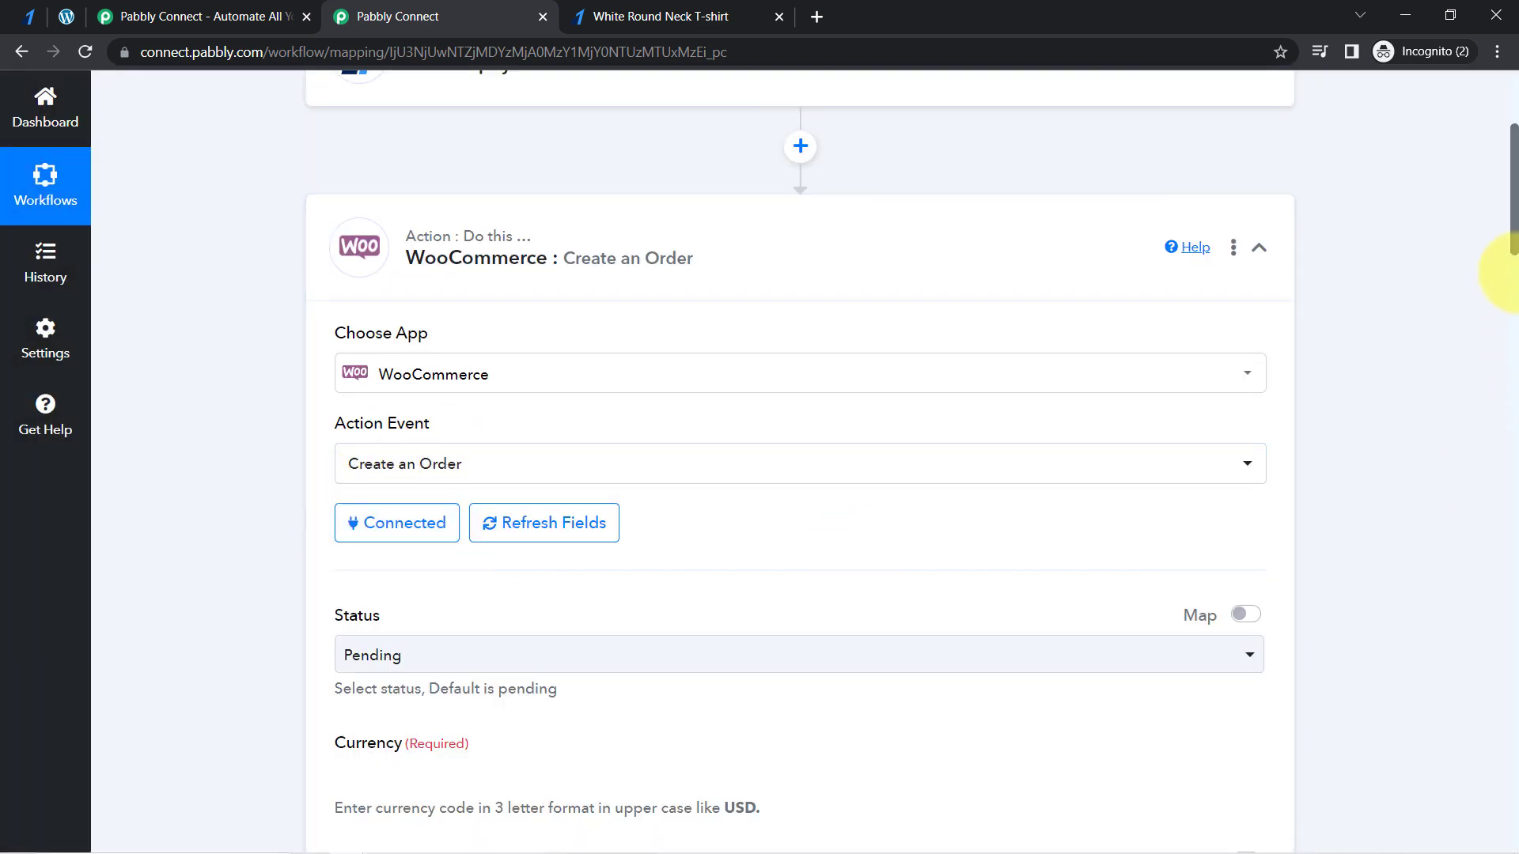
# - Look over the fields of the Create an Order action and open the WooCommerce Orders list in WordPress
pyautogui.scroll(-3, 1514, 267)
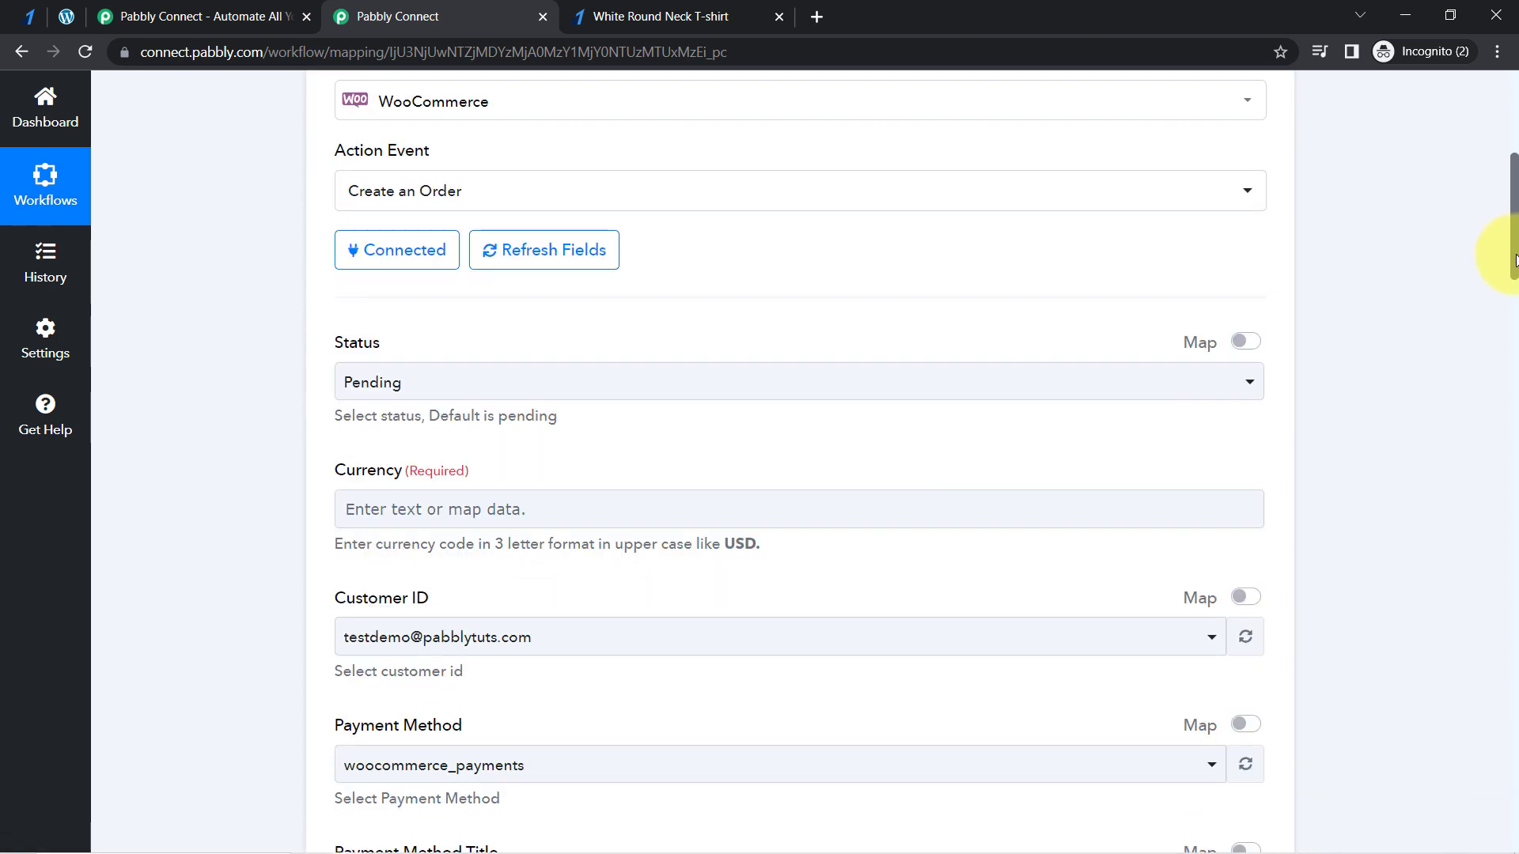
pyautogui.scroll(-3, 1514, 268)
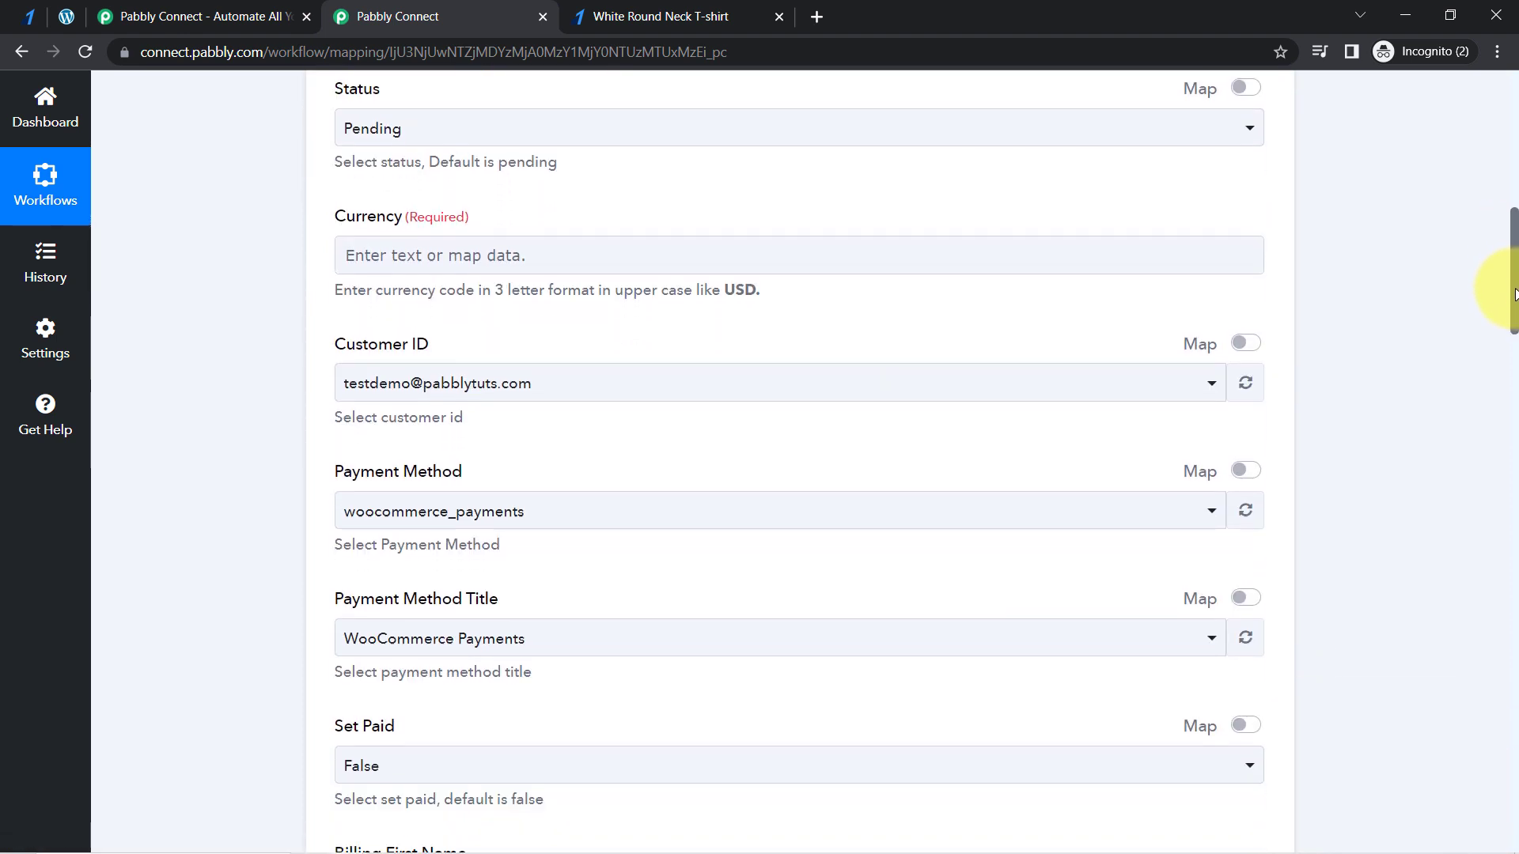
pyautogui.moveTo(1514, 295); pyautogui.dragTo(1468, 743)
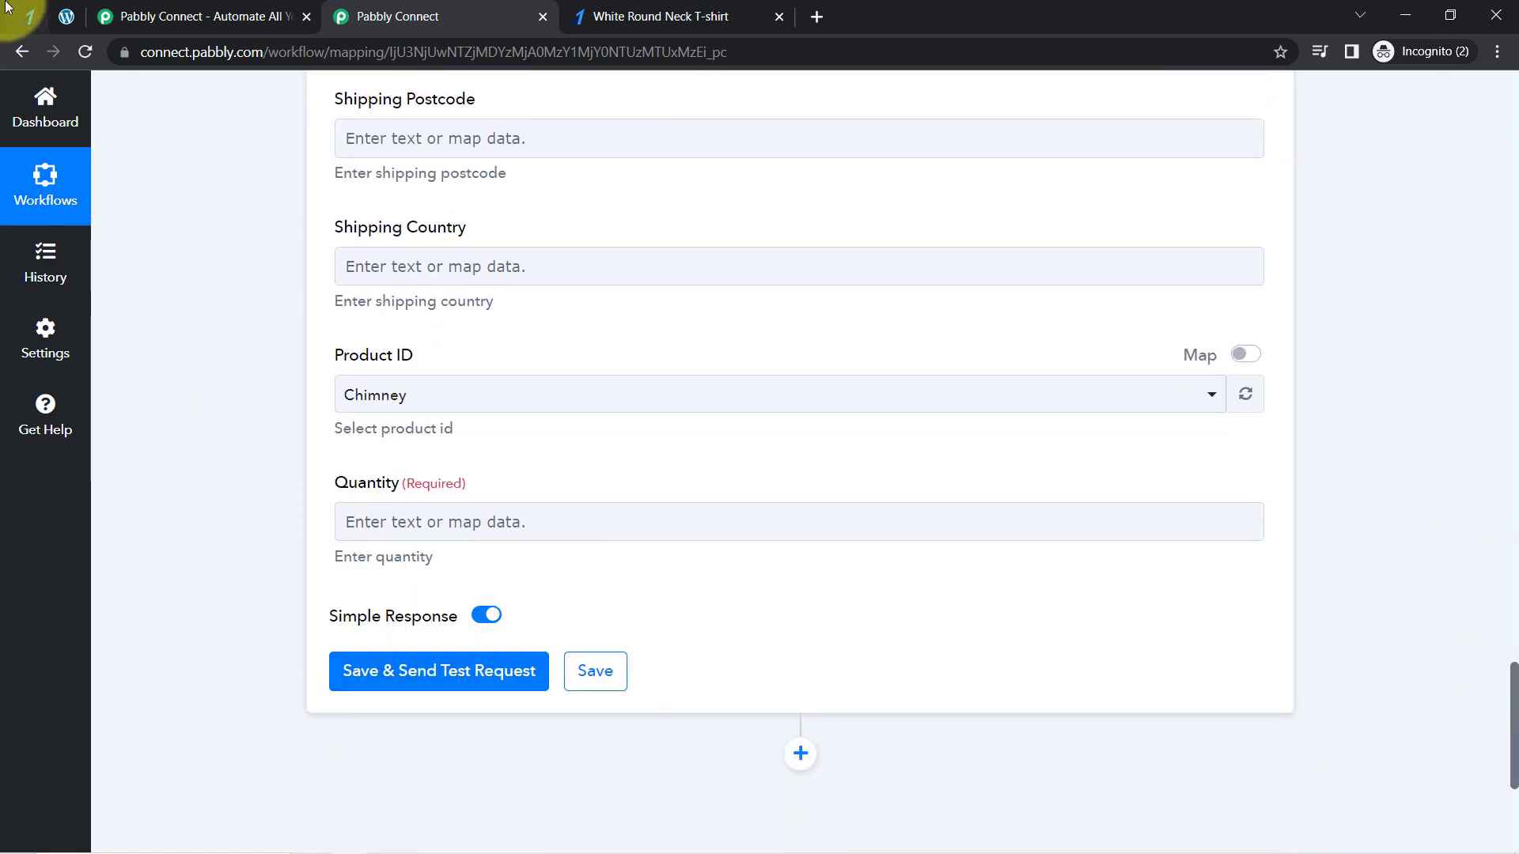
pyautogui.click(63, 16)
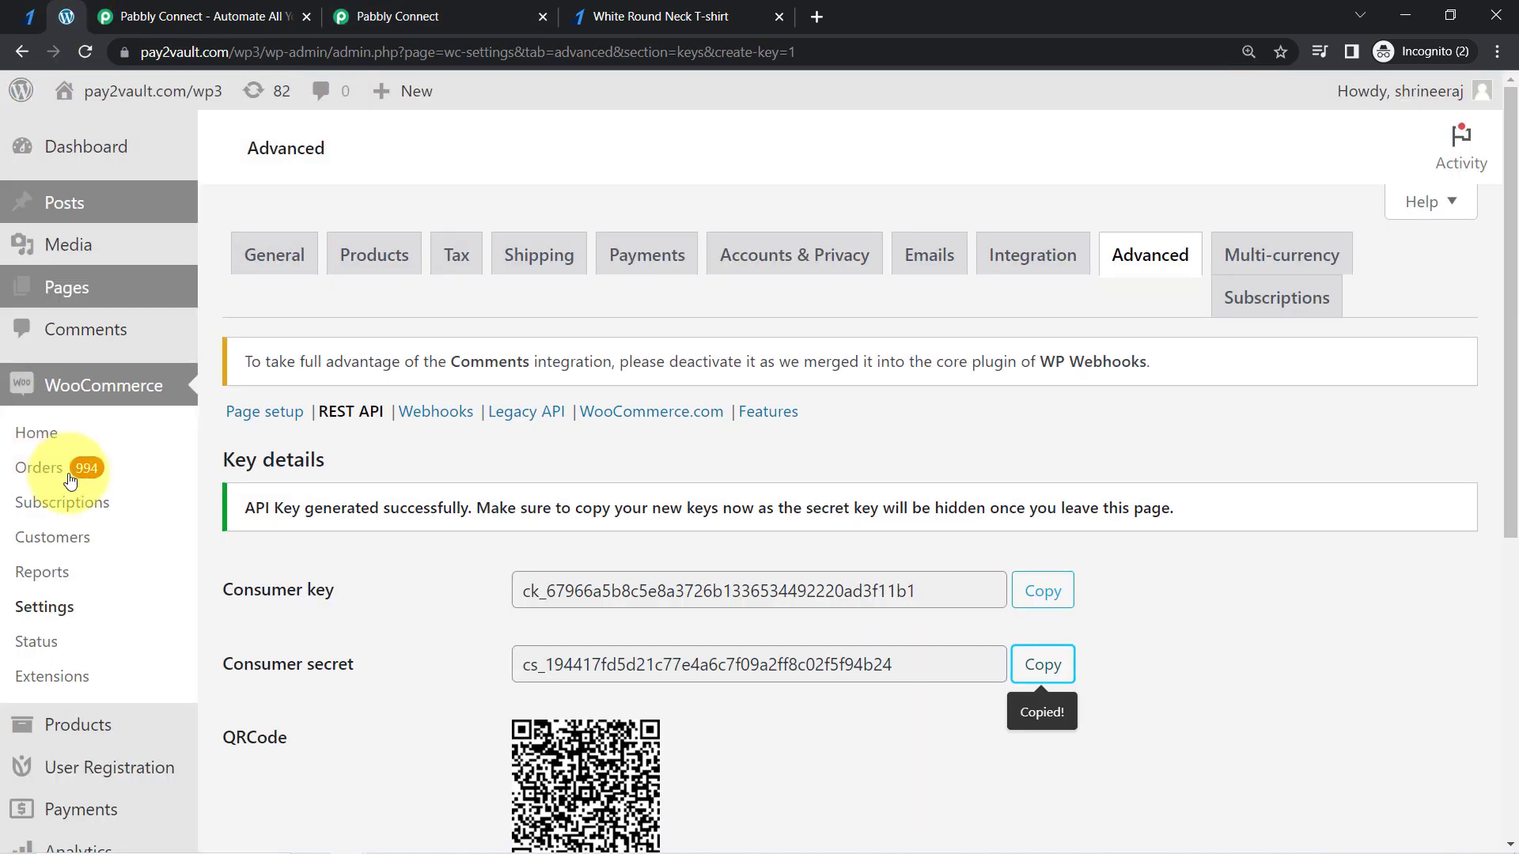
pyautogui.click(19, 465)
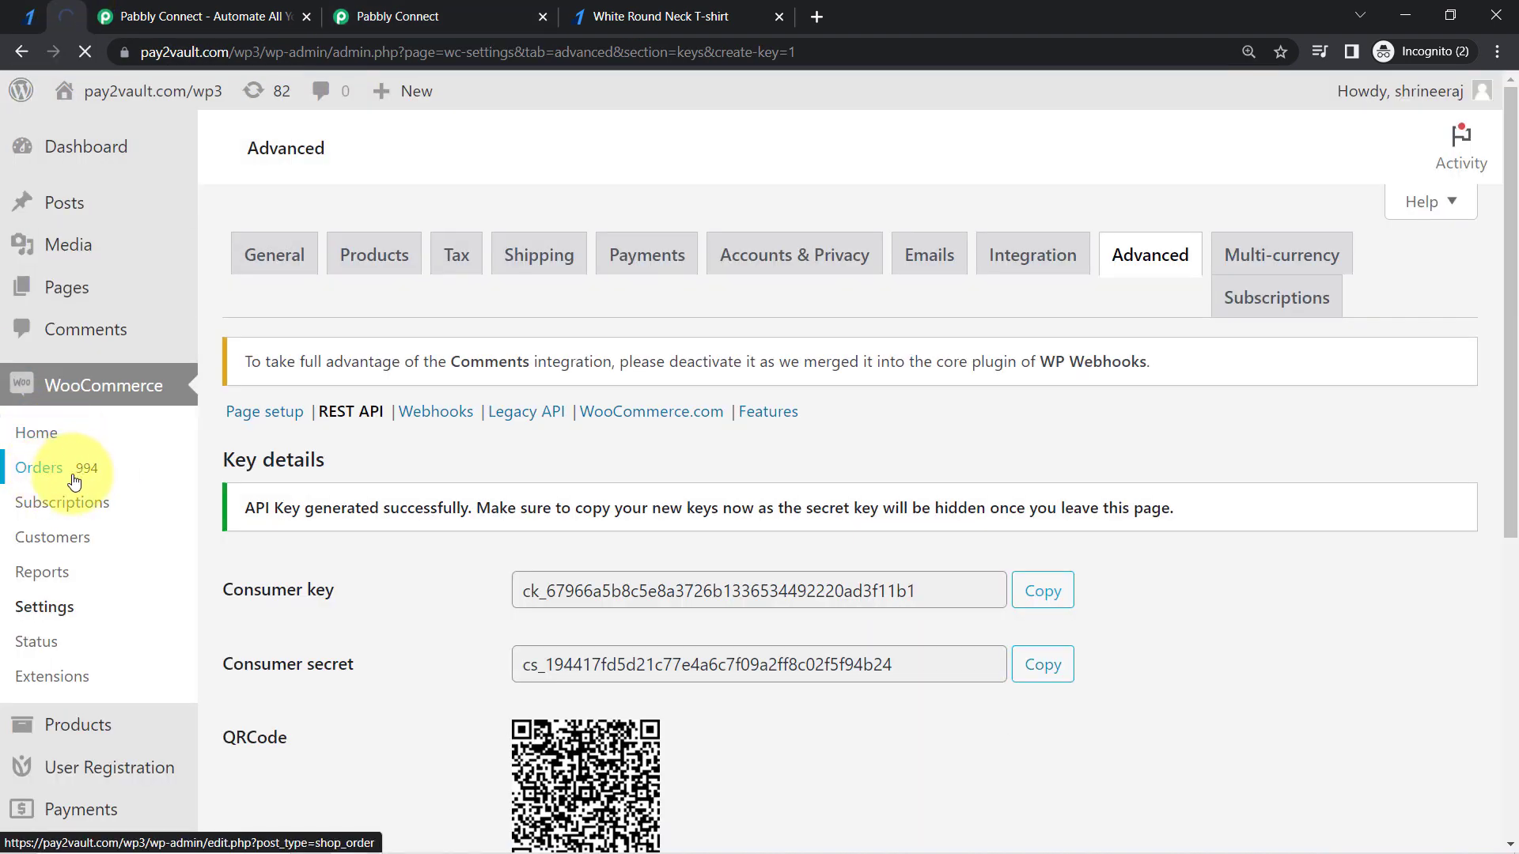
# - Return to the Pabbly Connect workflow and set the WooCommerce order's Status to Completed
pyautogui.click(434, 16)
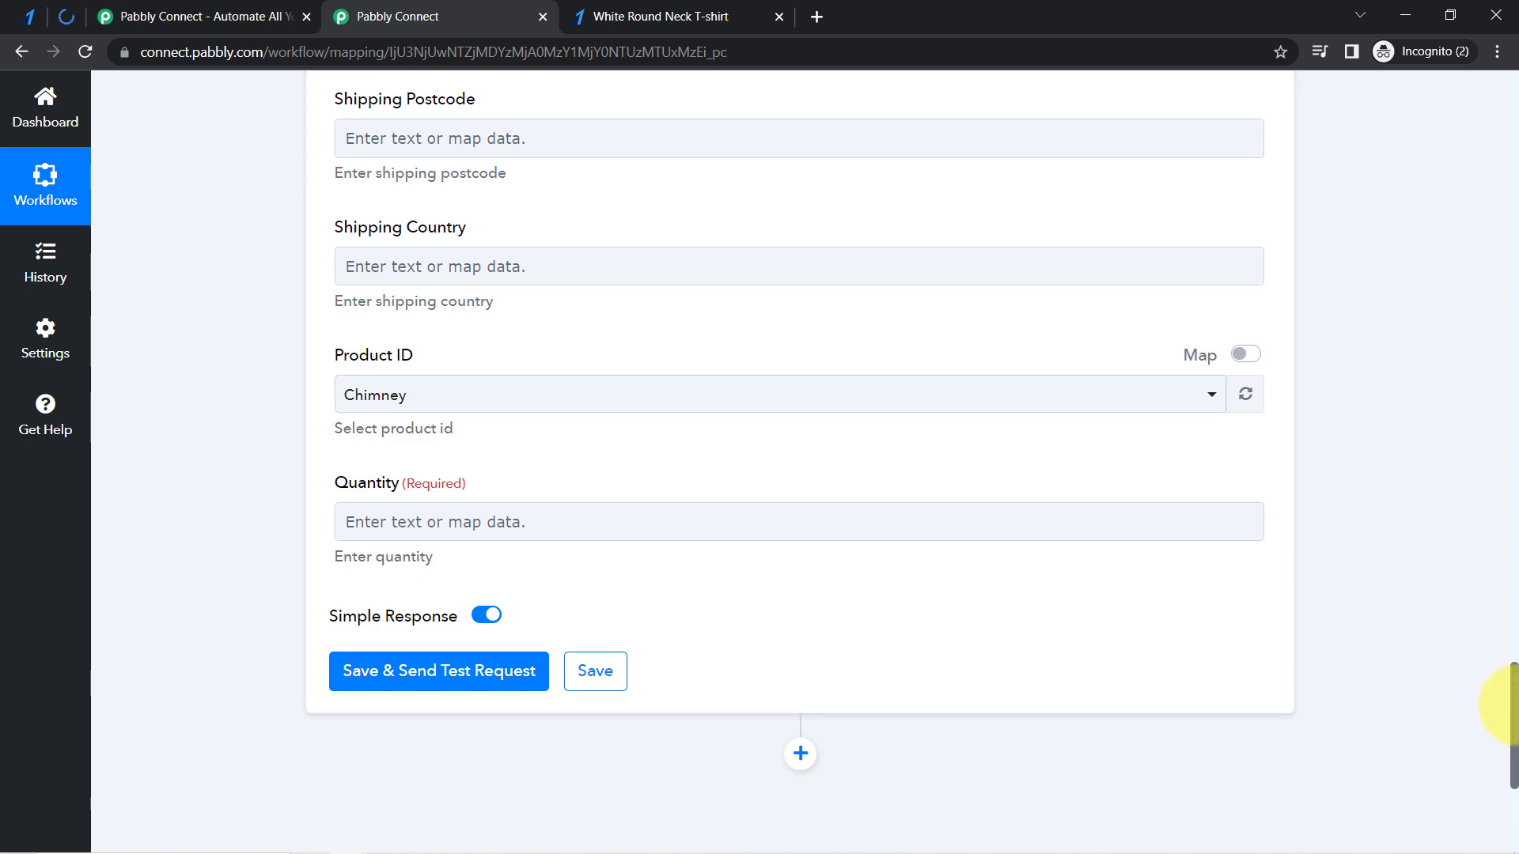
pyautogui.moveTo(1514, 698); pyautogui.dragTo(1436, 445)
pyautogui.scroll(20, 1436, 445)
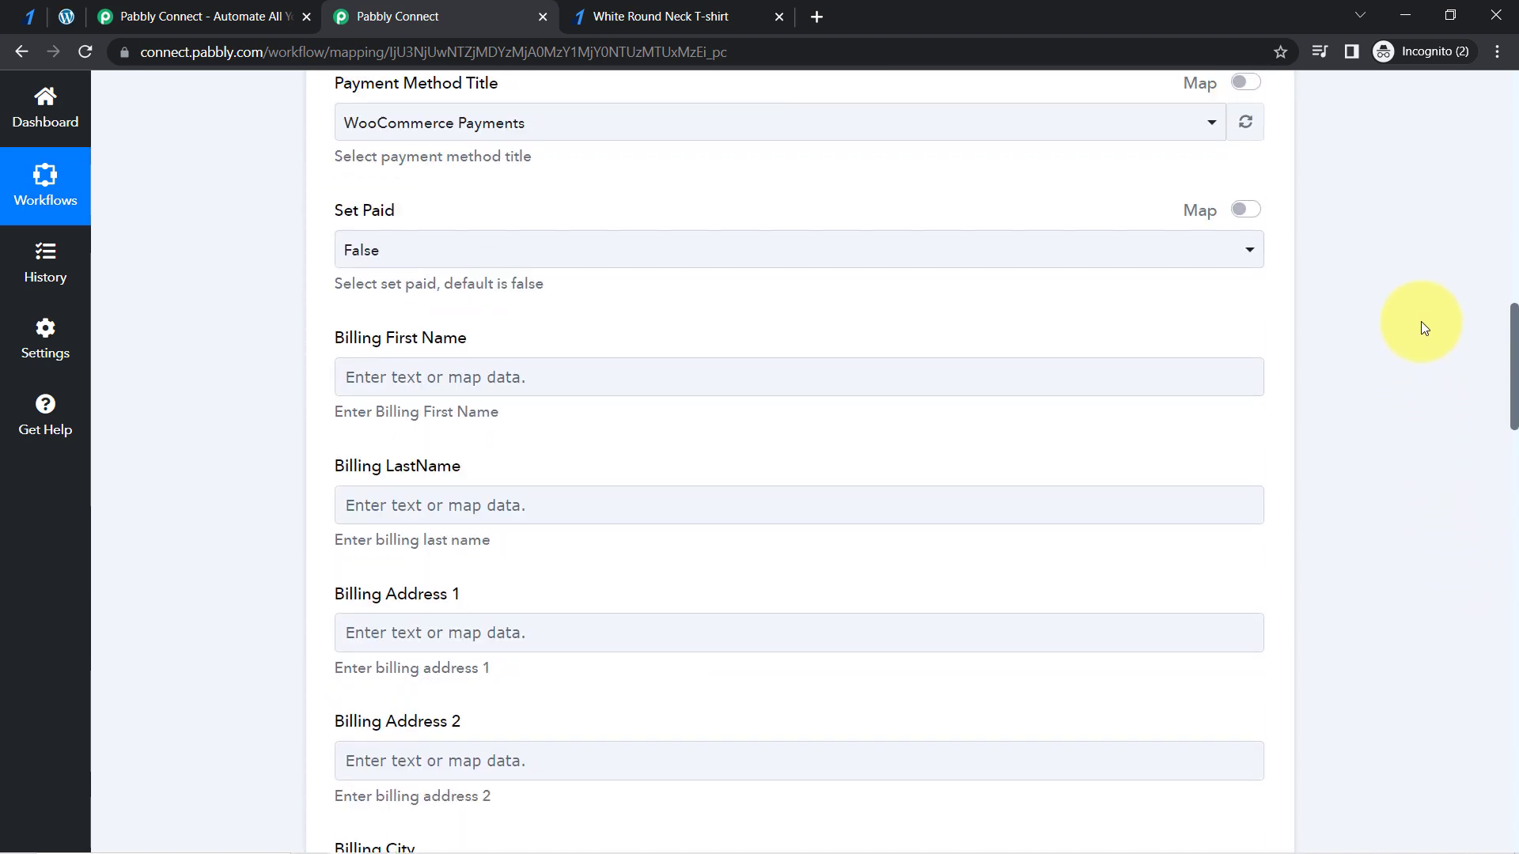
pyautogui.scroll(-20, 1404, 214)
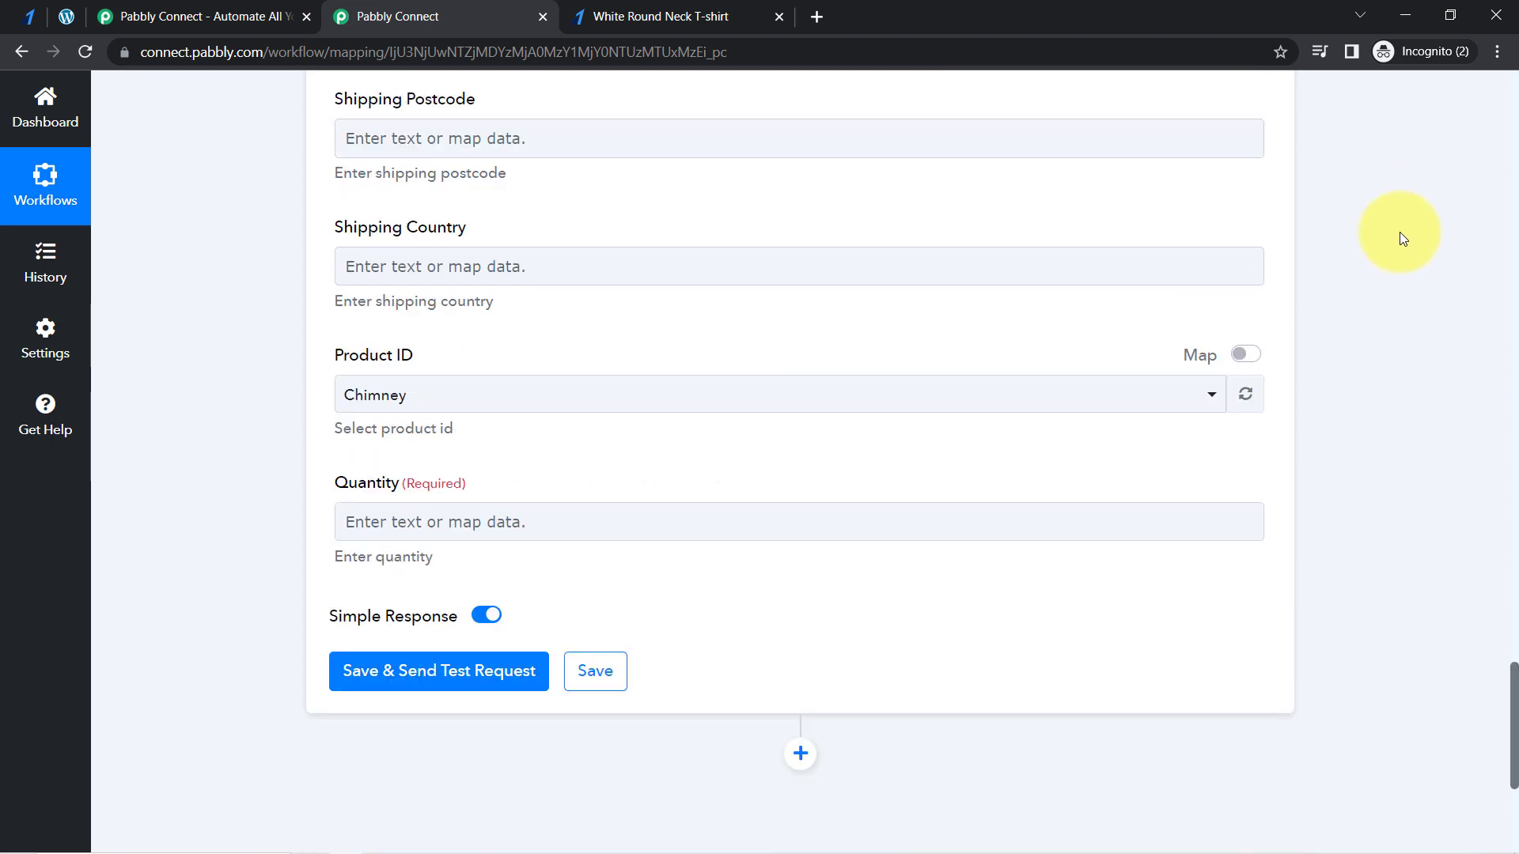
pyautogui.scroll(20, 1400, 204)
pyautogui.scroll(5, 1416, 237)
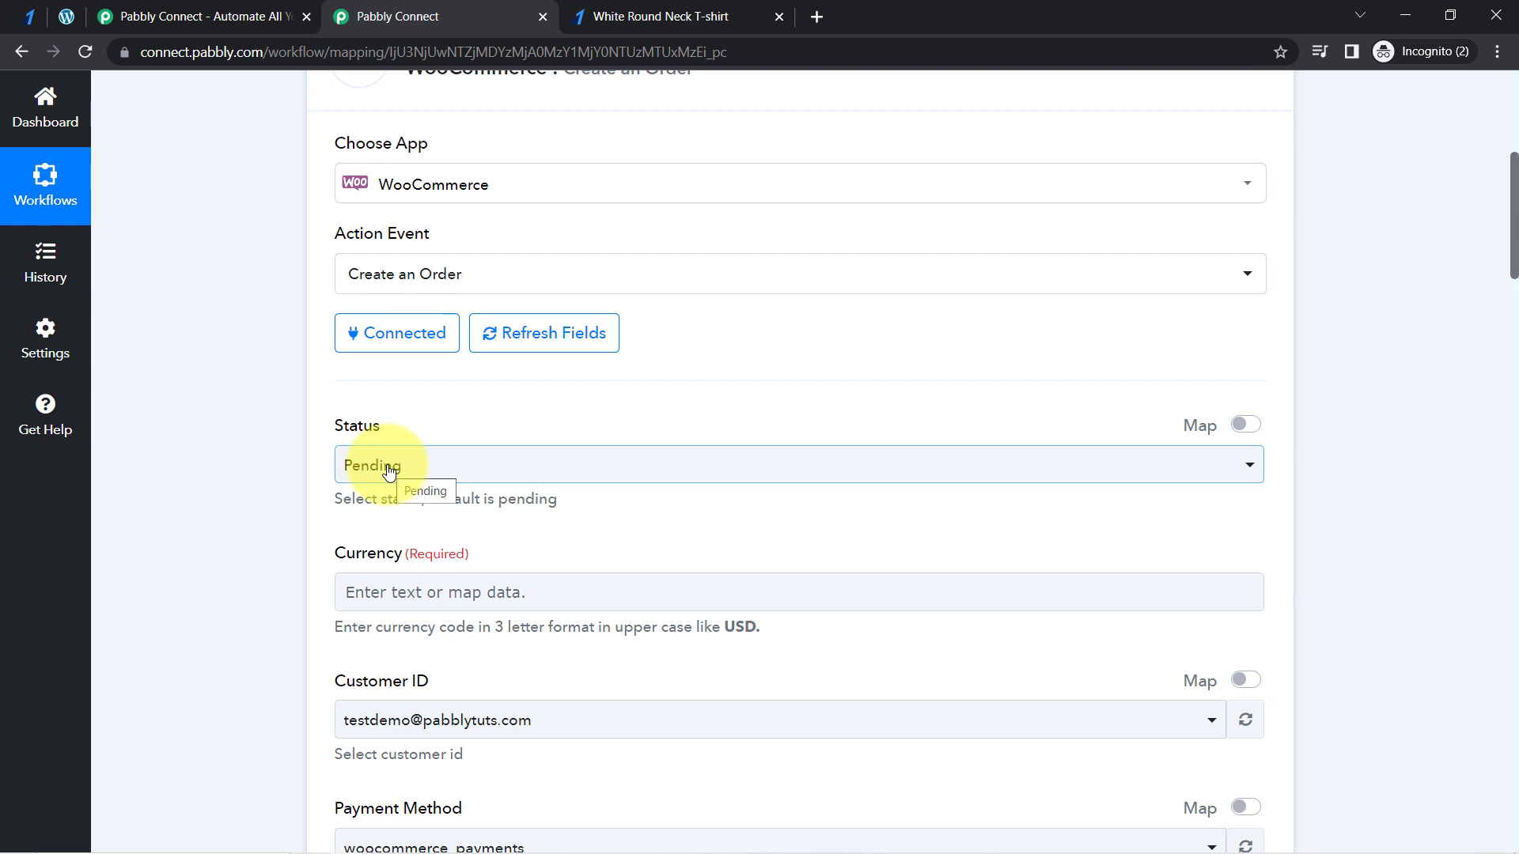
pyautogui.click(389, 470)
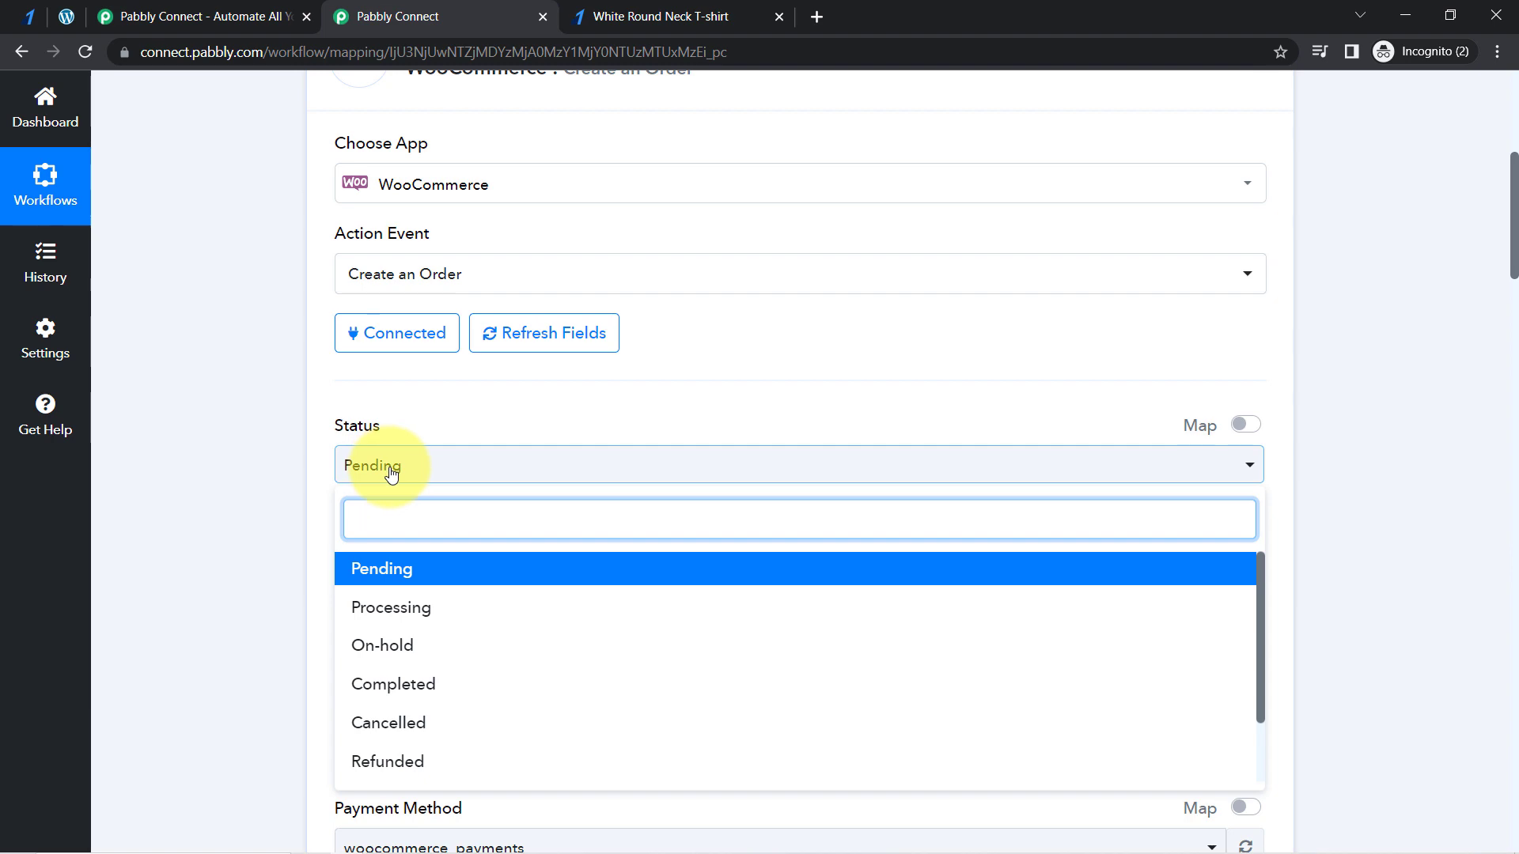
pyautogui.click(387, 700)
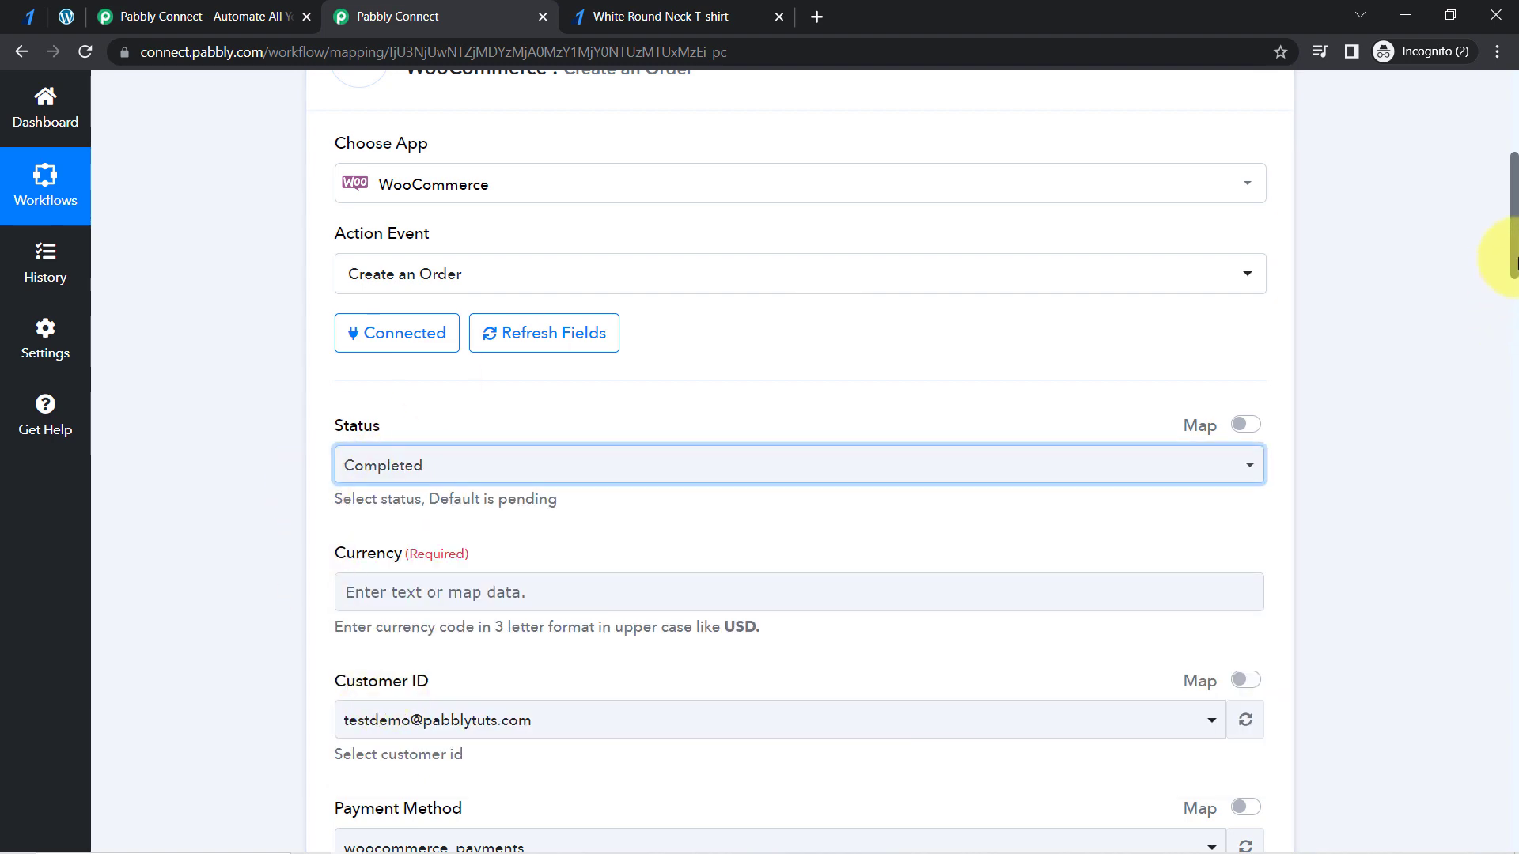
# - Expand the Razorpay Order Paid trigger and review the order status and customer details in its captured webhook response
pyautogui.moveTo(1513, 233); pyautogui.dragTo(1289, 150)
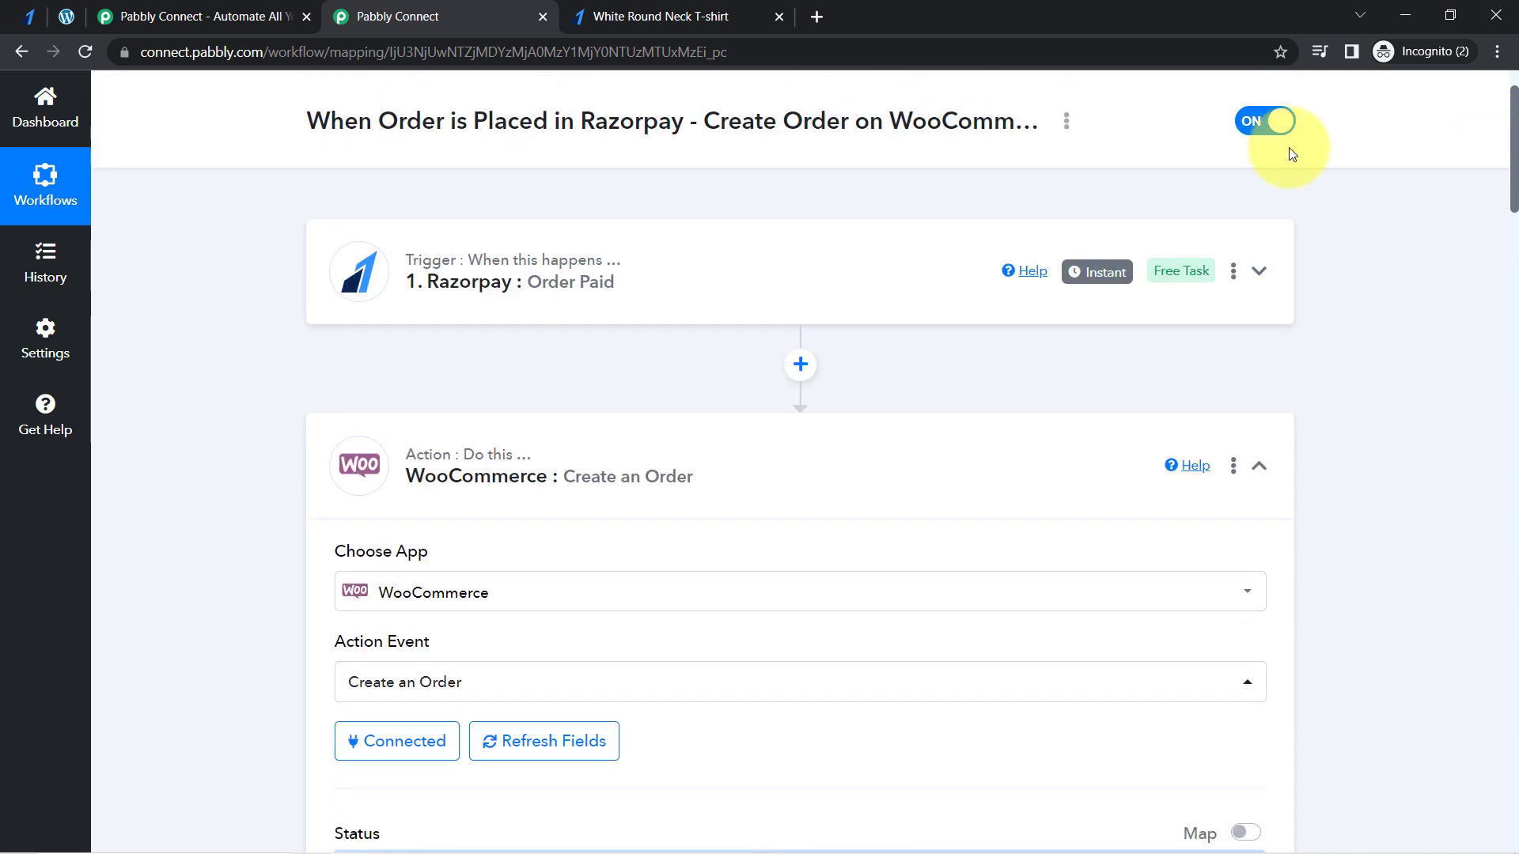
pyautogui.click(559, 303)
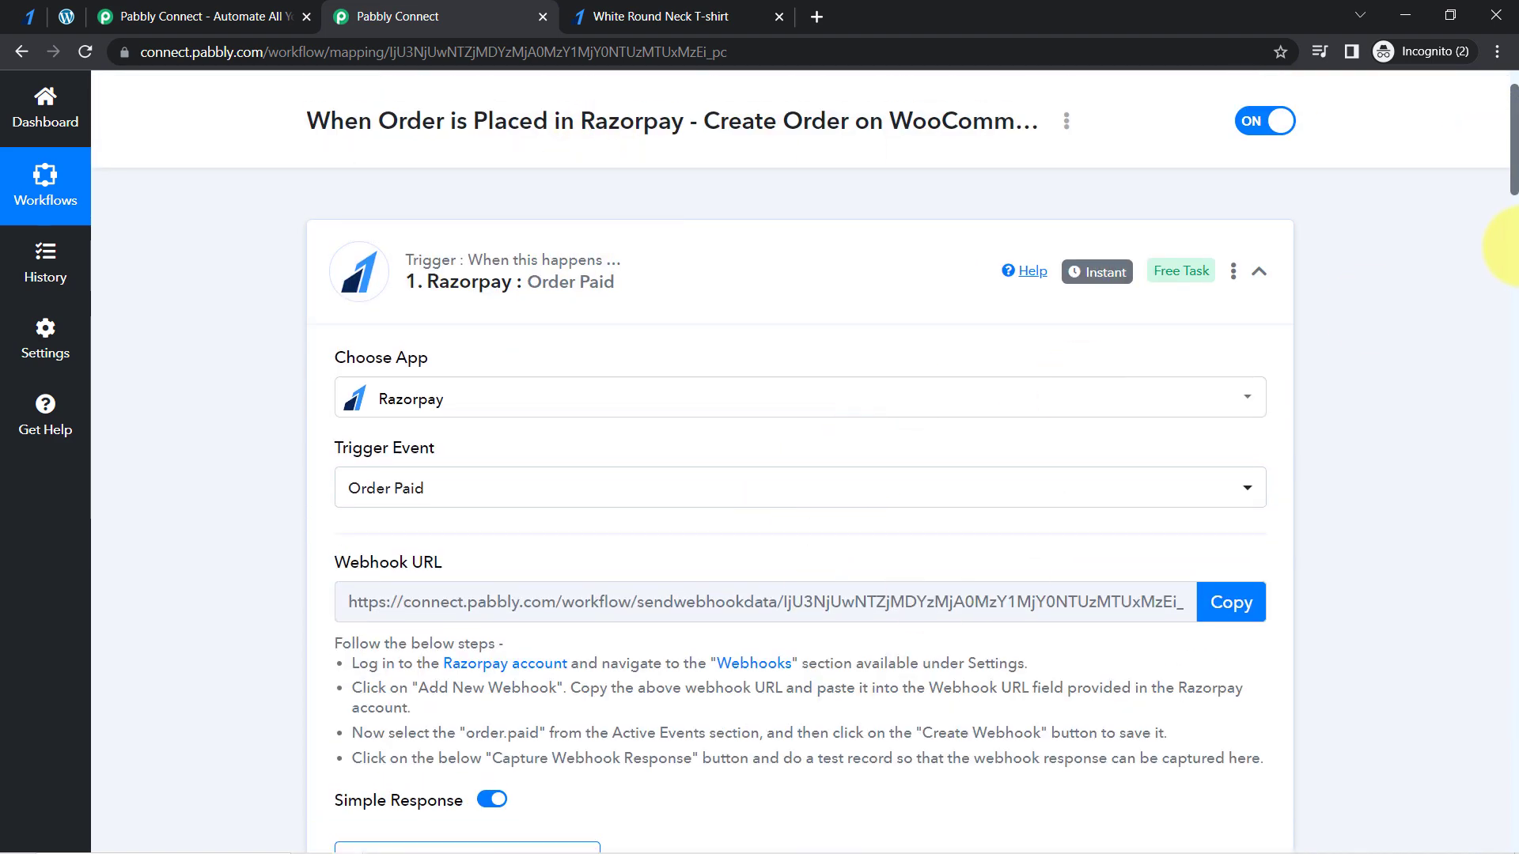
pyautogui.moveTo(1513, 166); pyautogui.dragTo(1495, 261)
pyautogui.click(458, 228)
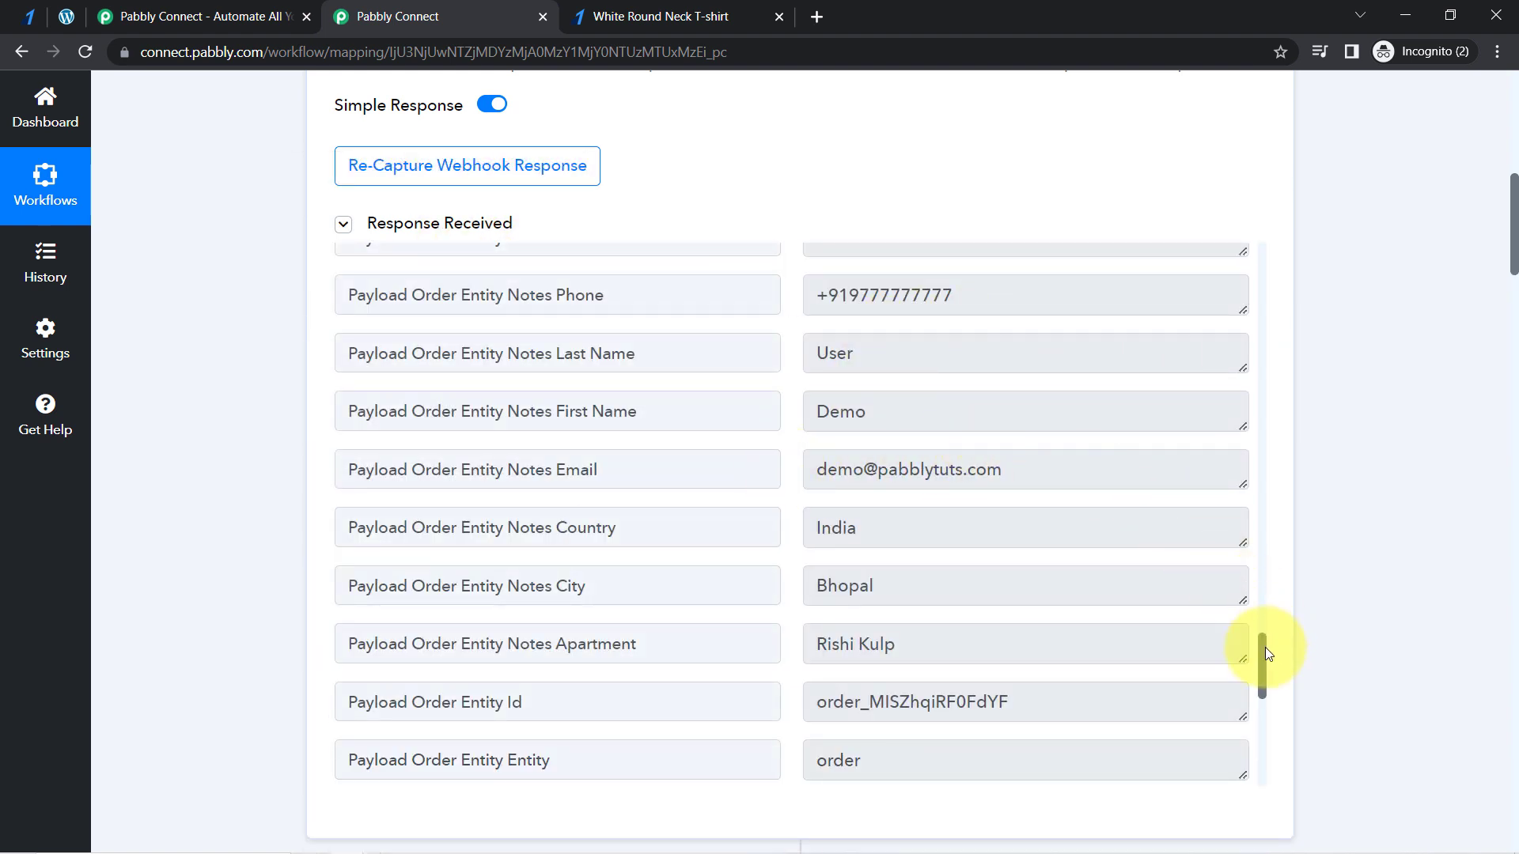
pyautogui.moveTo(1263, 647); pyautogui.dragTo(1262, 585)
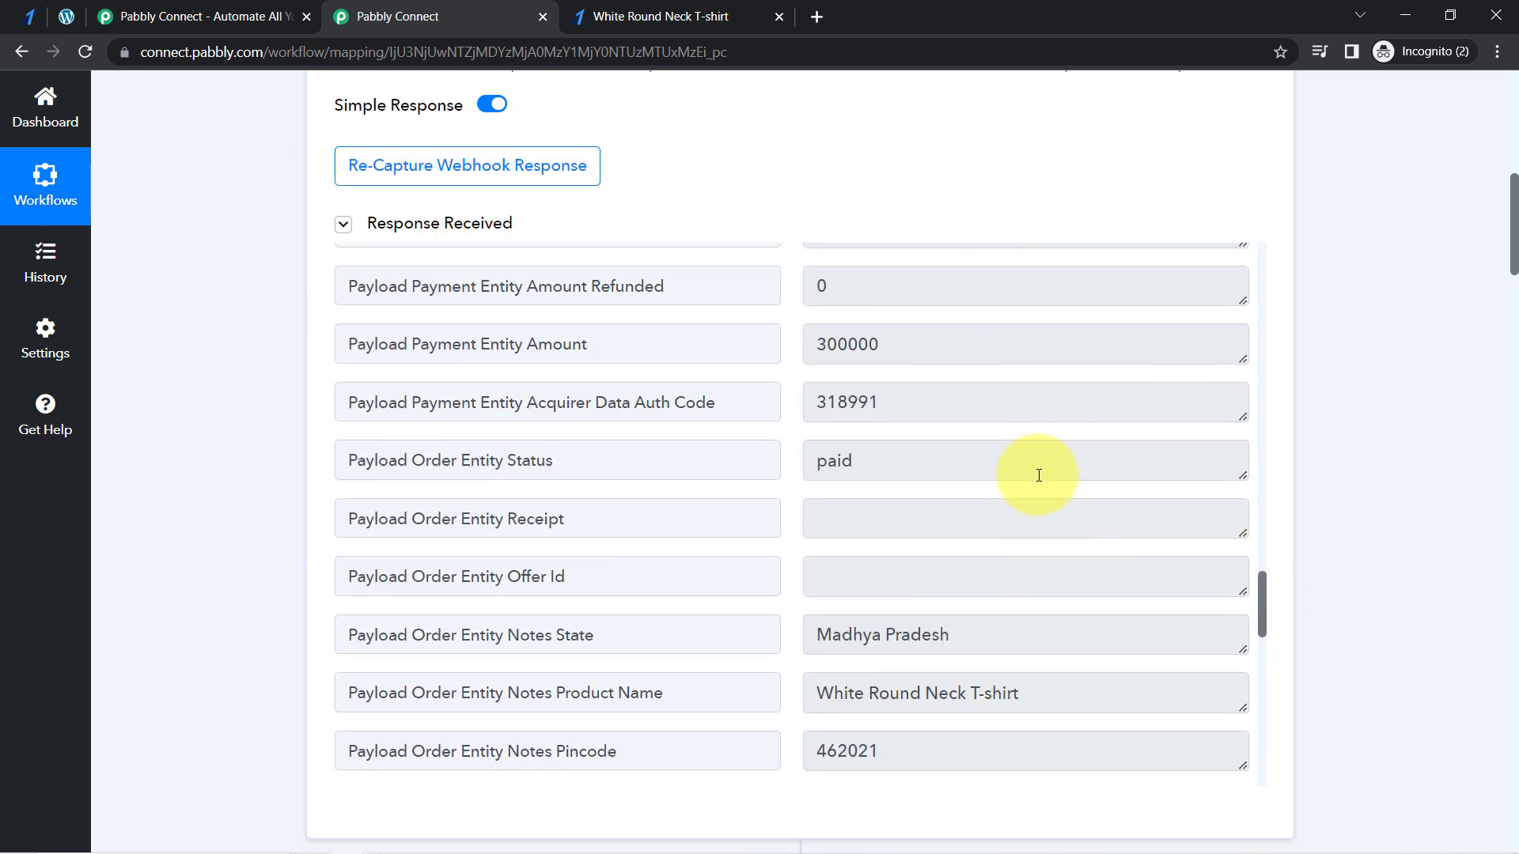
# - Map the WooCommerce action's Currency field to Payload Payment Entity Currency from the Razorpay trigger, searching the data for "curr"
pyautogui.moveTo(1512, 214); pyautogui.dragTo(1496, 380)
pyautogui.click(383, 247)
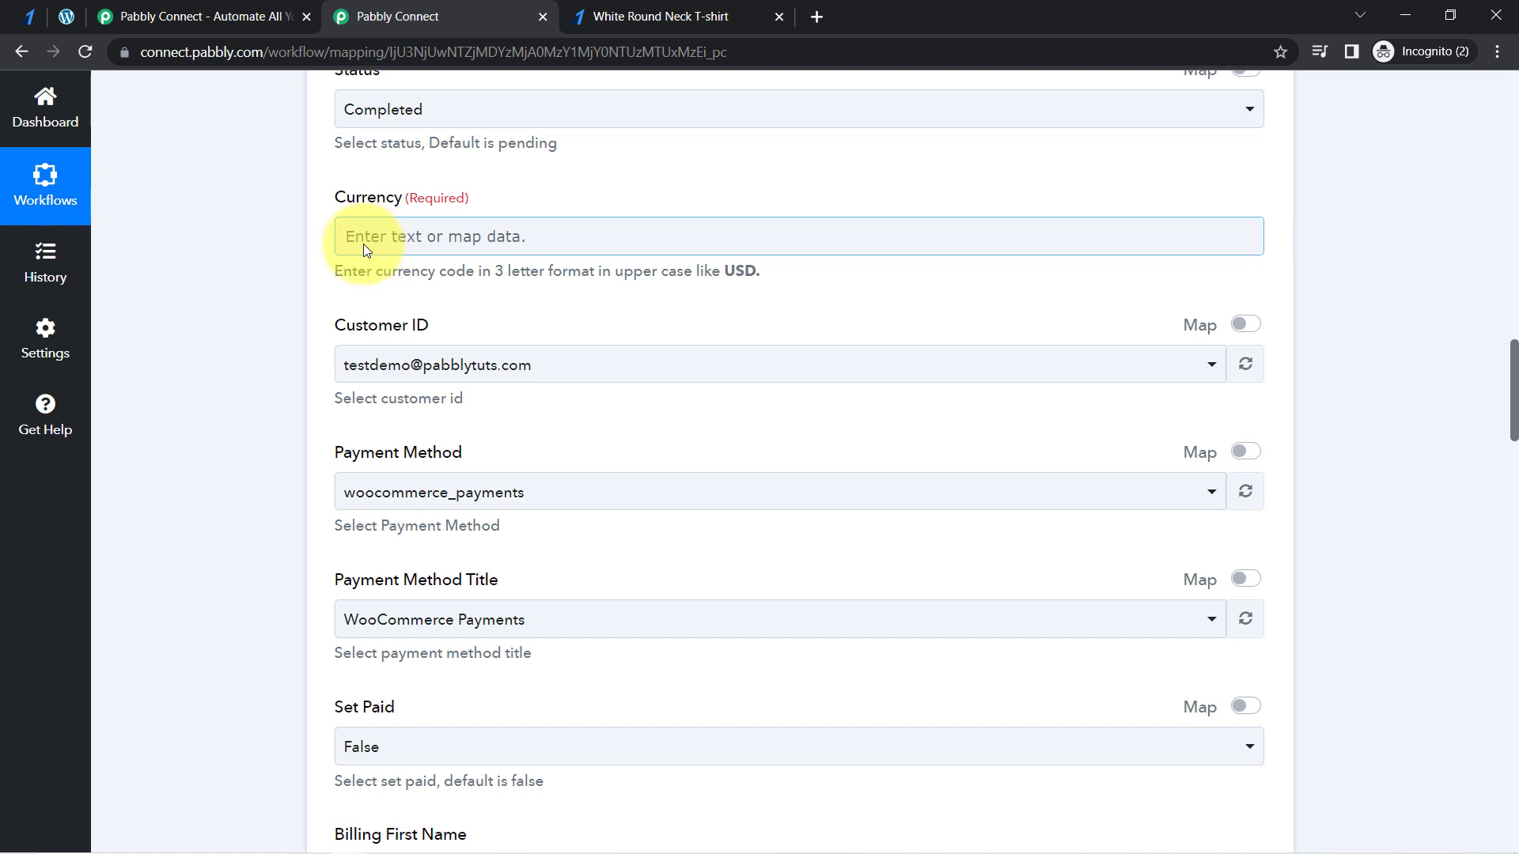
pyautogui.click(363, 244)
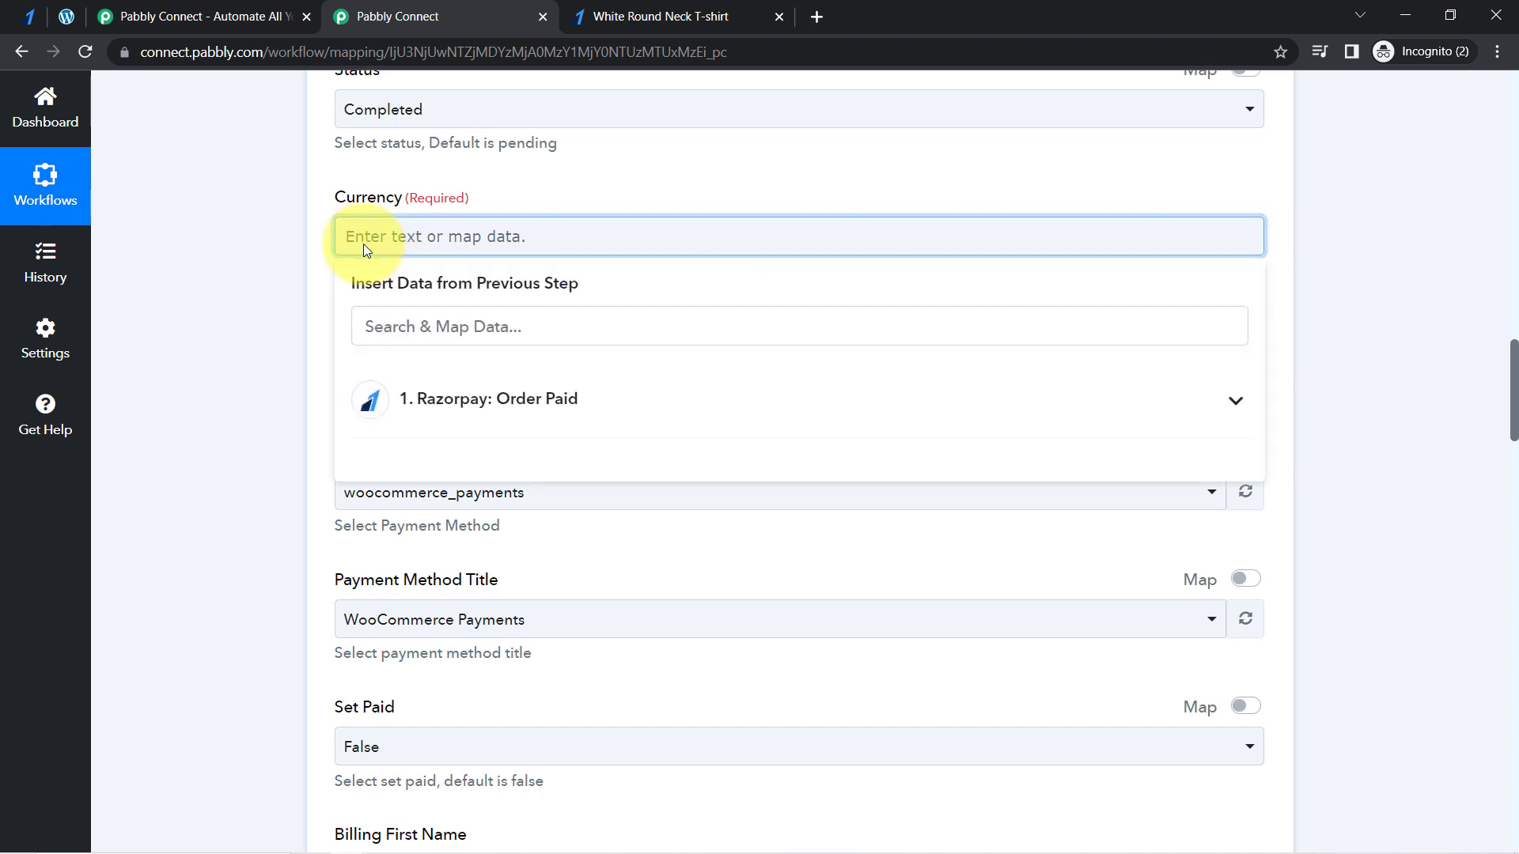
pyautogui.click(475, 388)
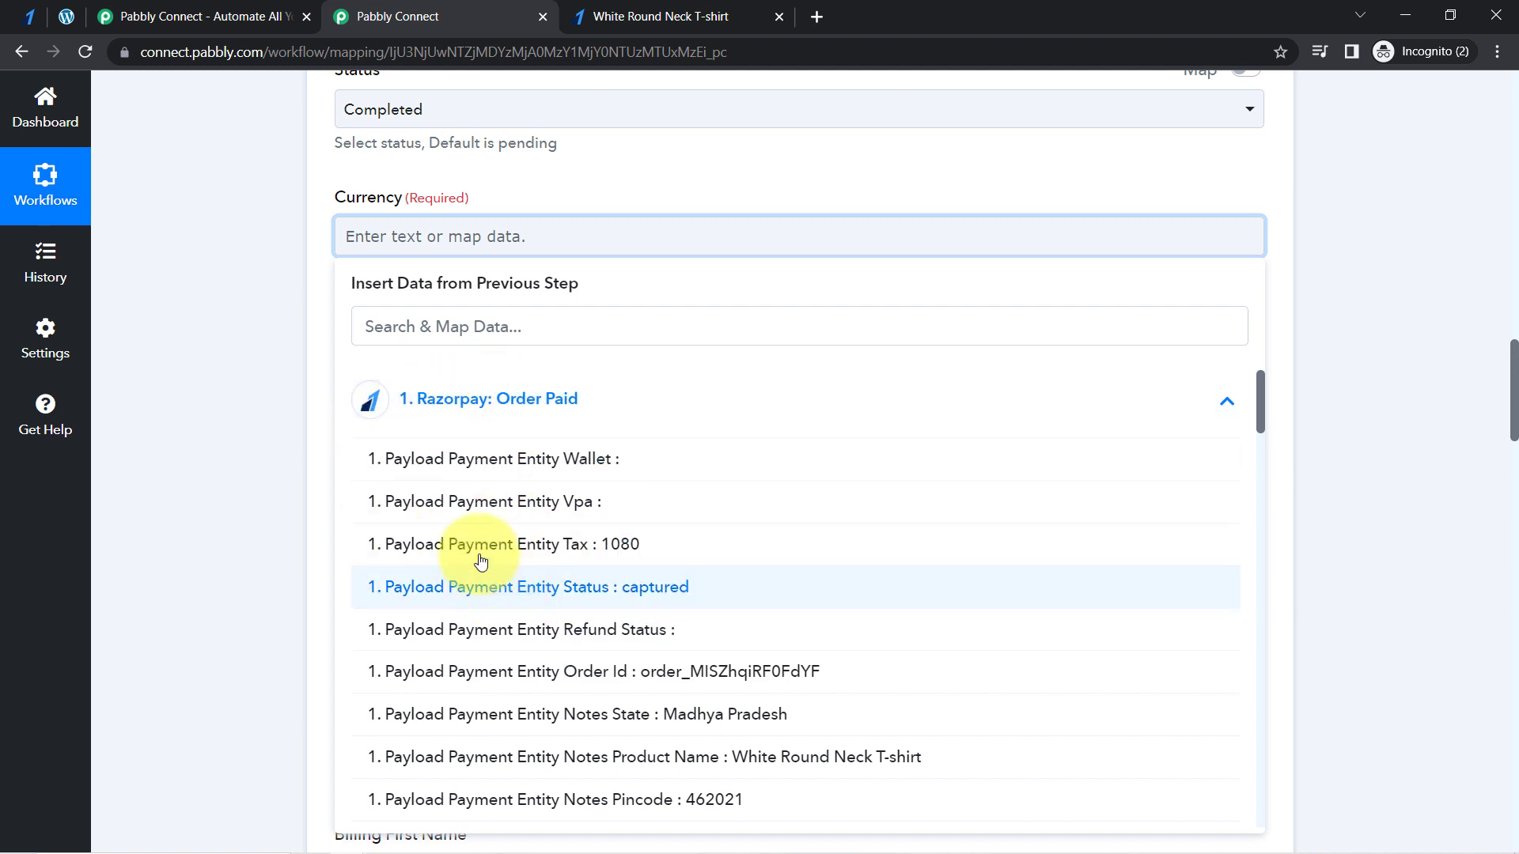
pyautogui.click(398, 321)
pyautogui.write('i')
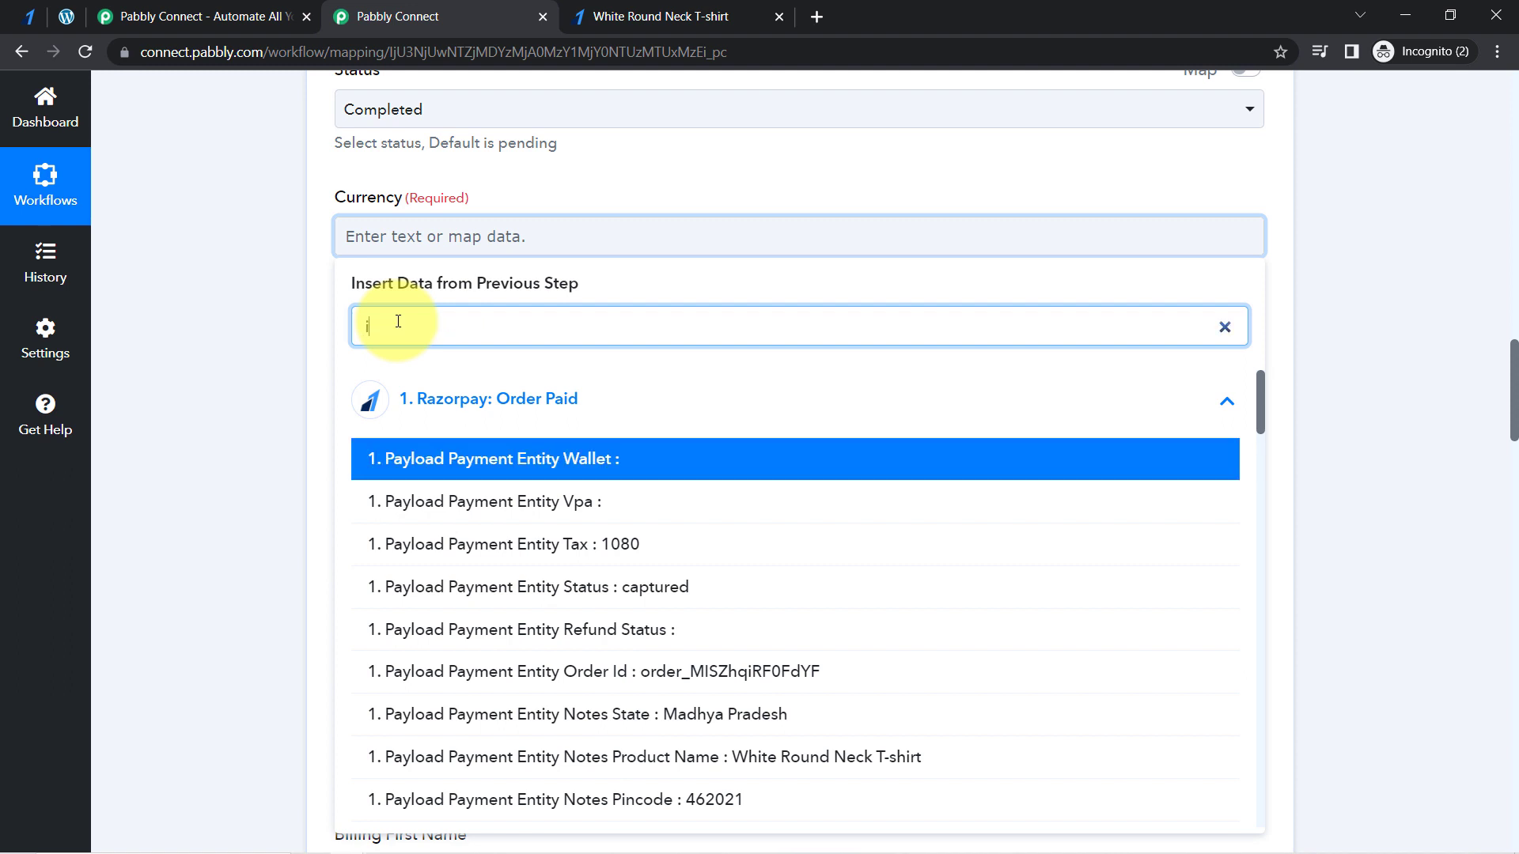
pyautogui.press('BackSpace')
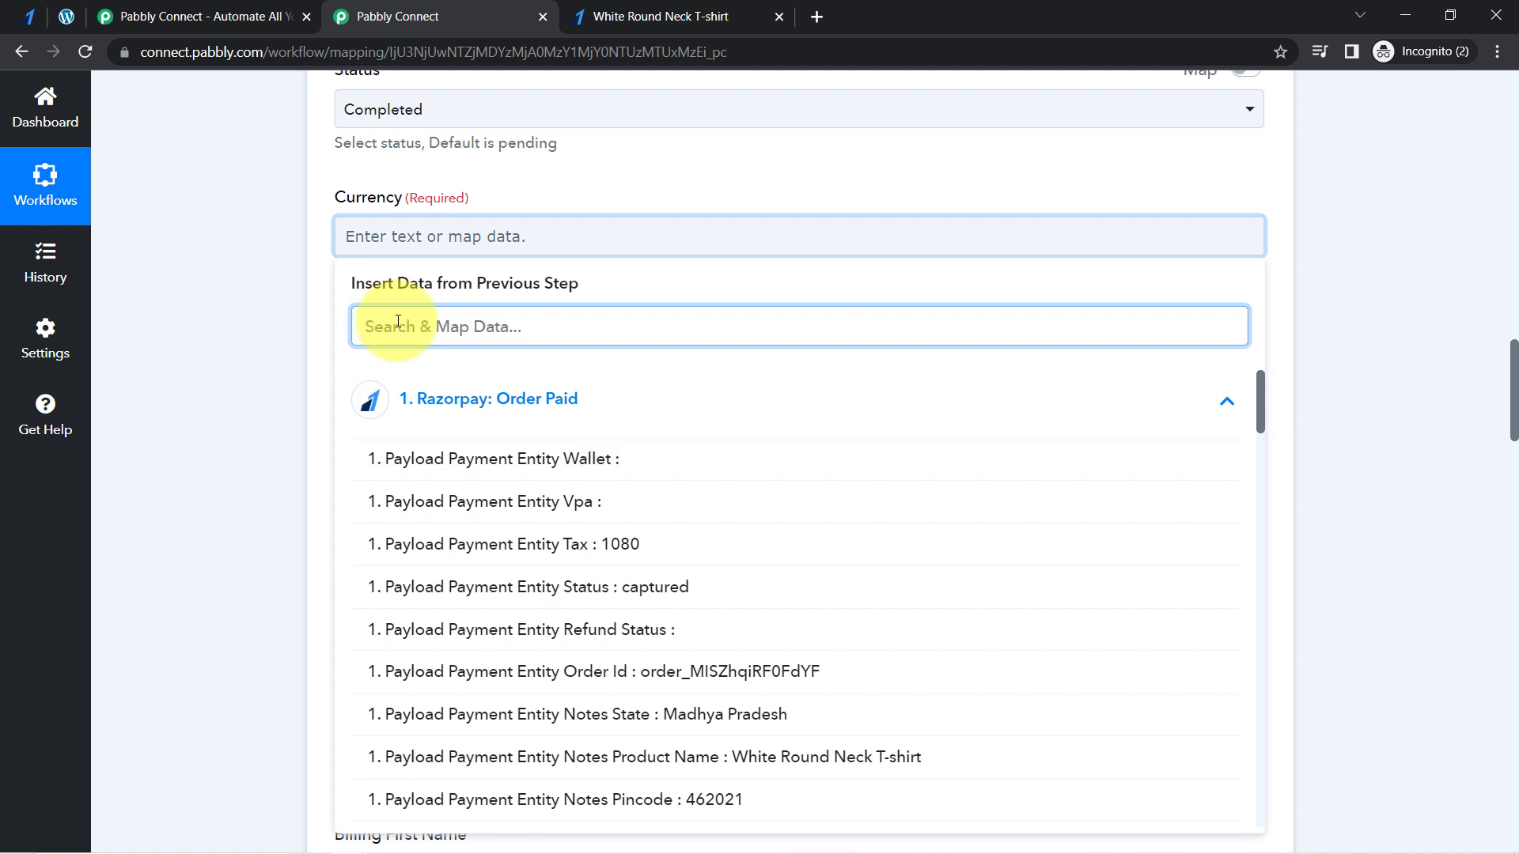
pyautogui.write('curr')
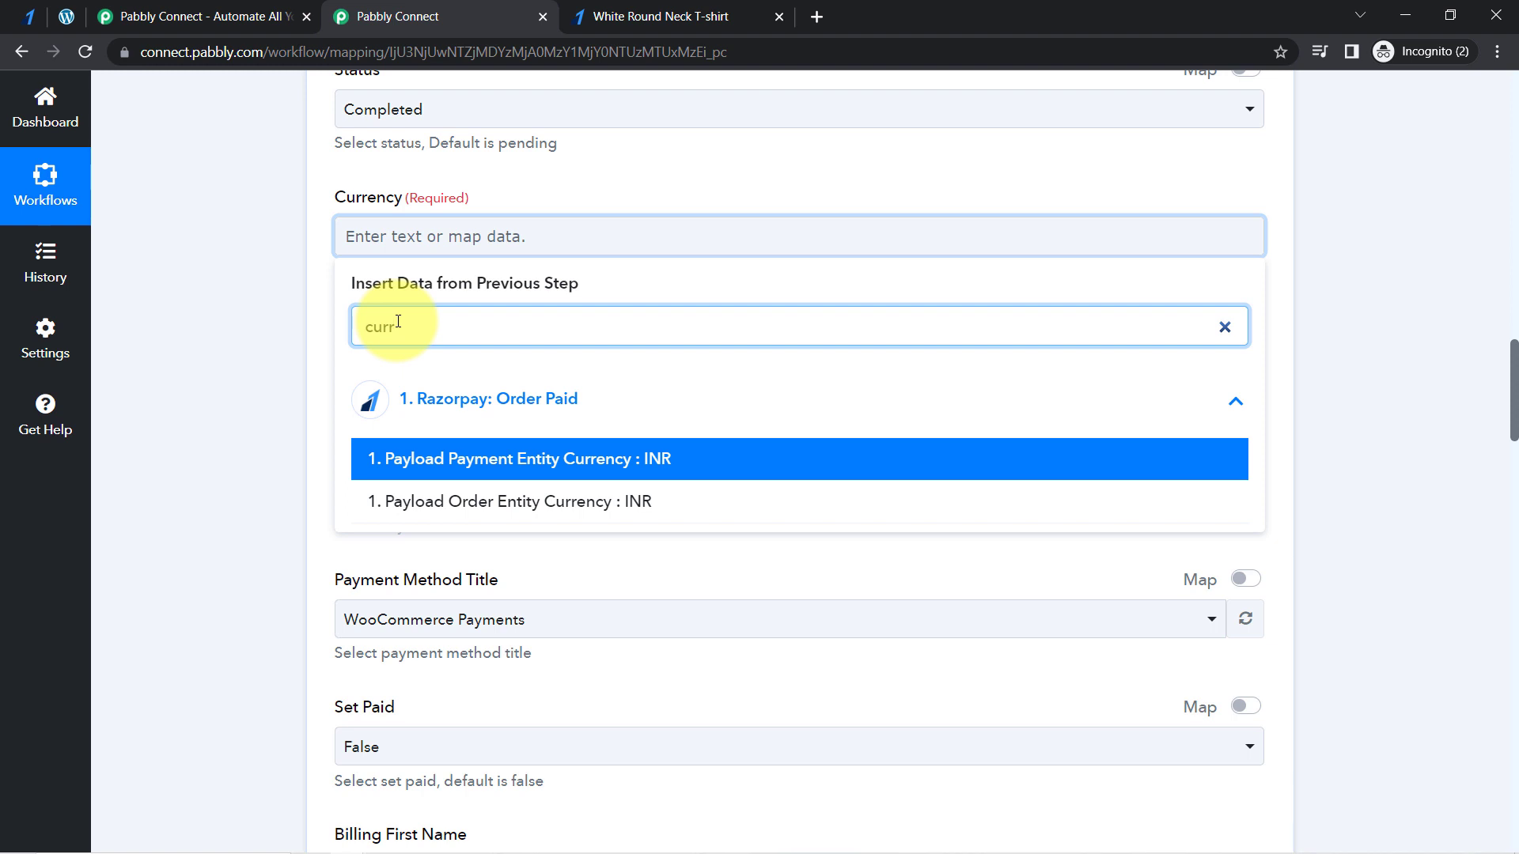
pyautogui.click(513, 465)
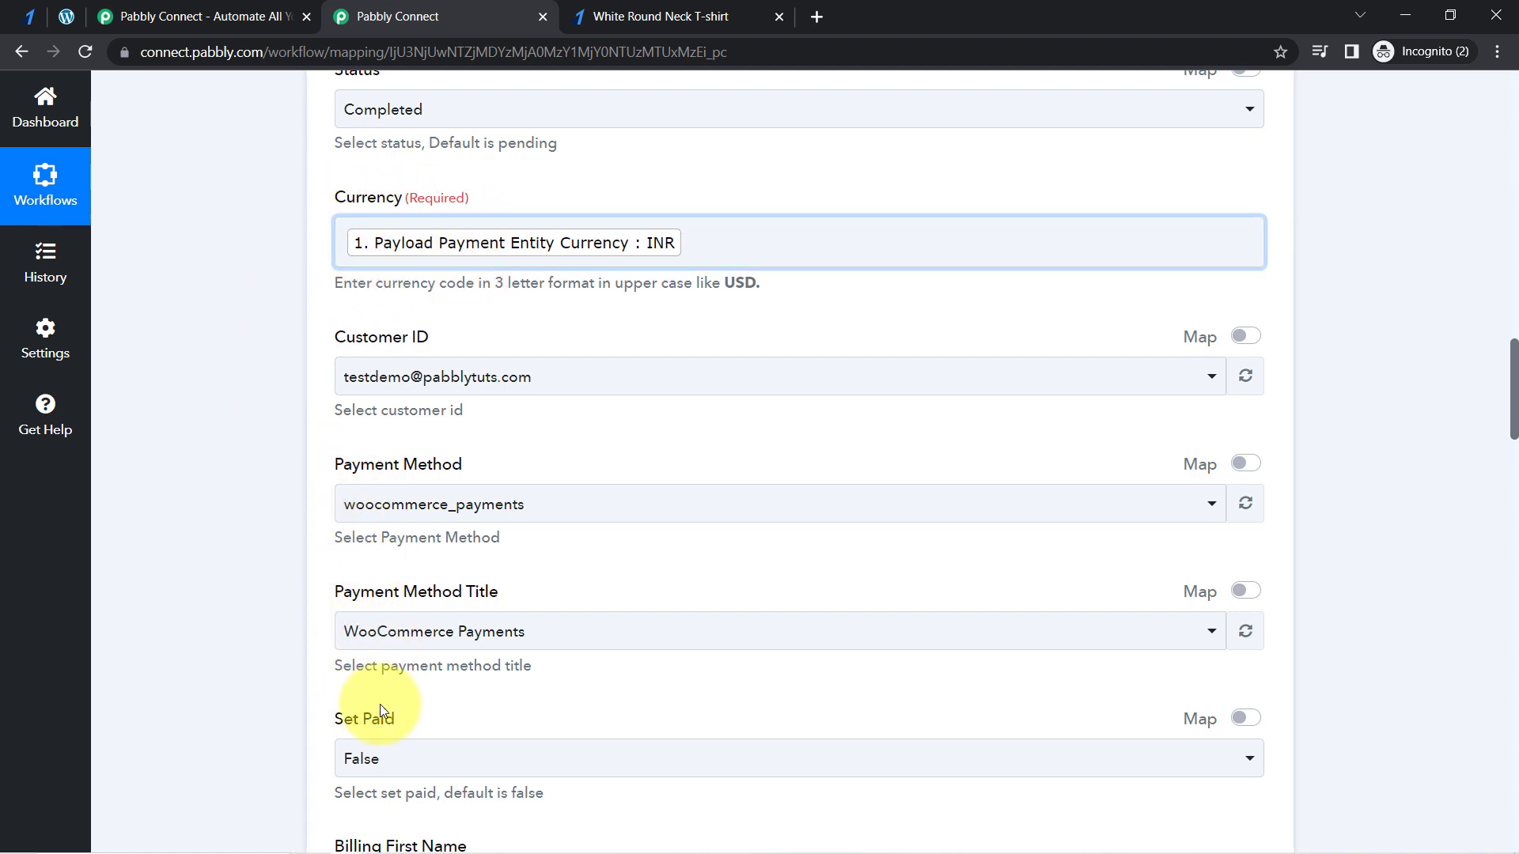
# - Map Billing First Name to Payload Payment Entity Notes First Name from the Razorpay trigger
pyautogui.moveTo(1515, 393); pyautogui.dragTo(1514, 465)
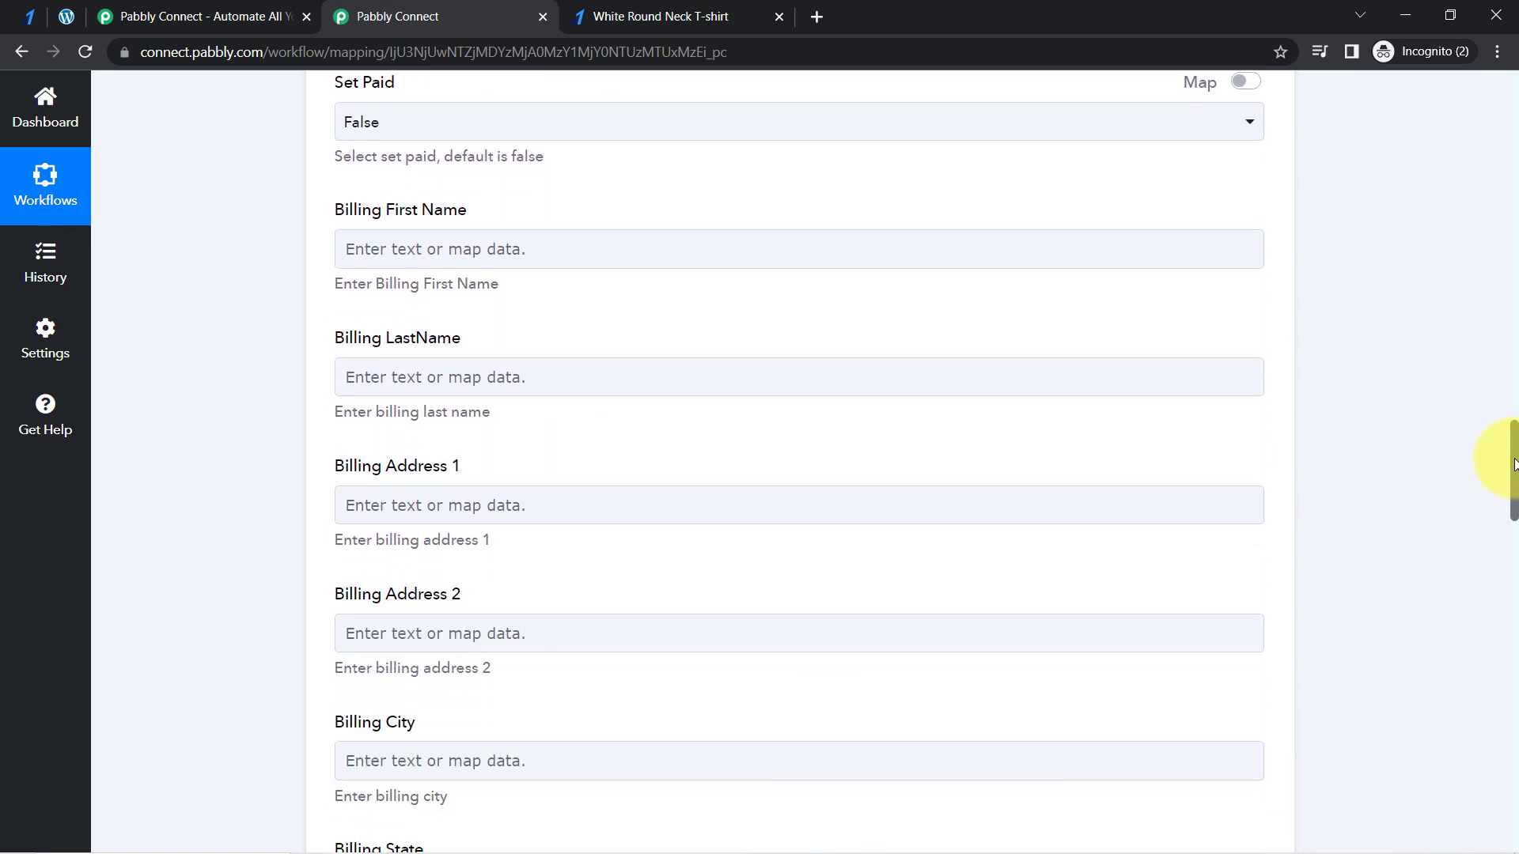
pyautogui.click(467, 245)
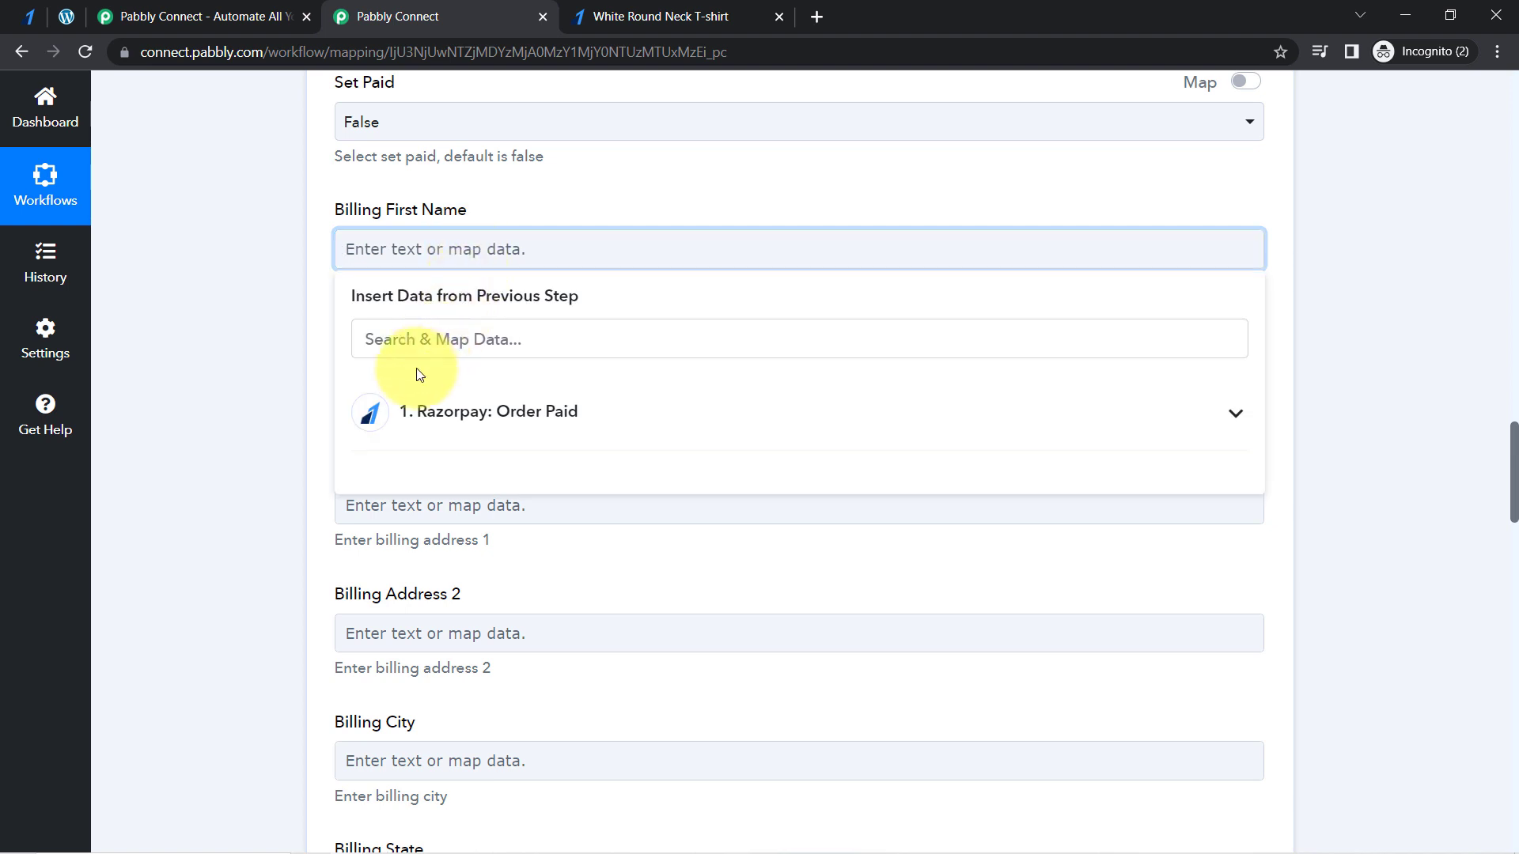
pyautogui.click(402, 347)
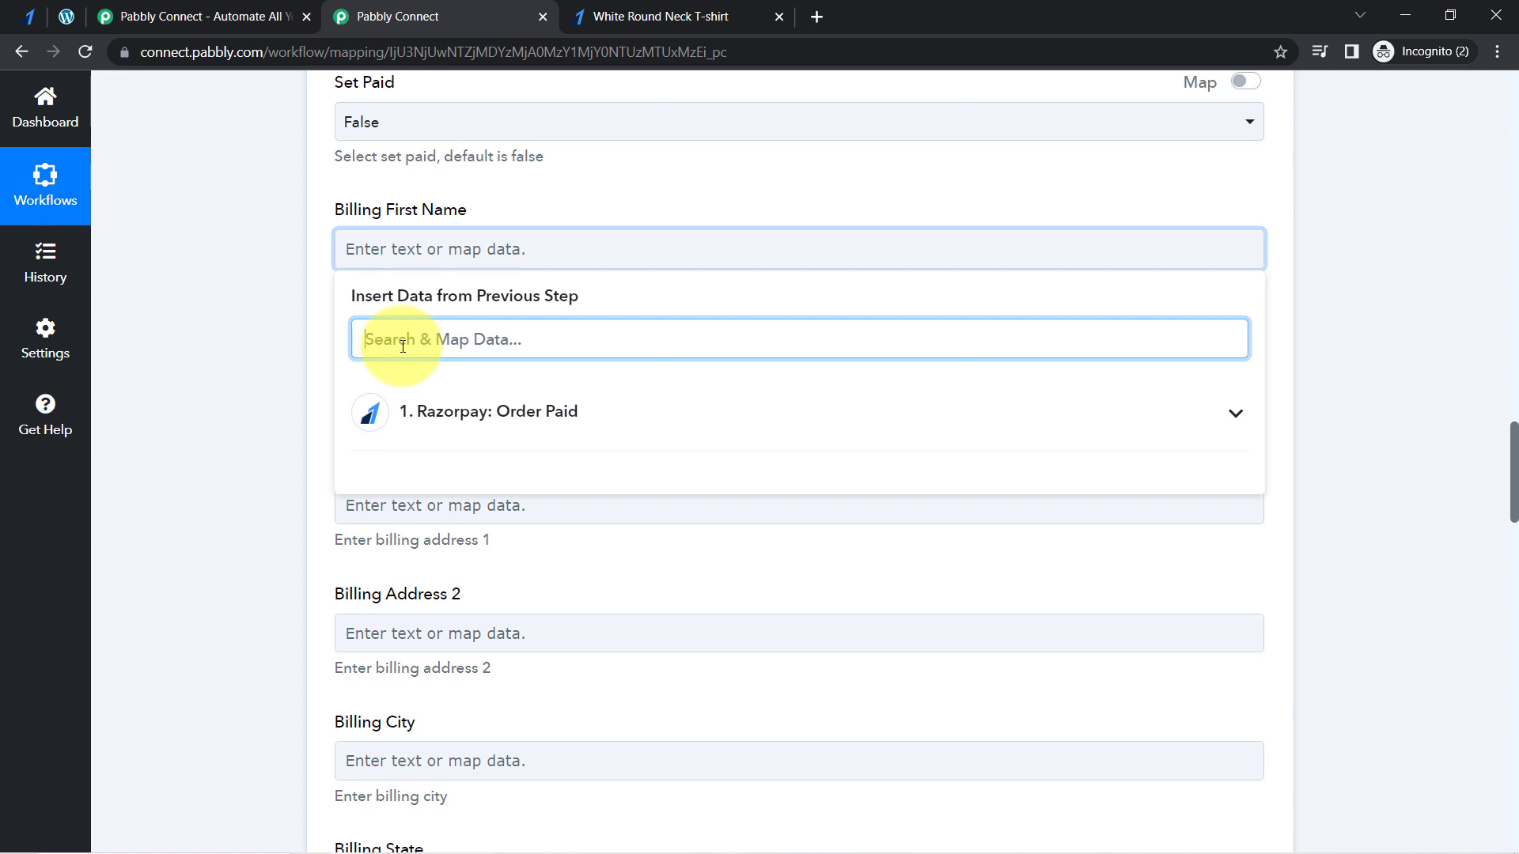
pyautogui.write('demo')
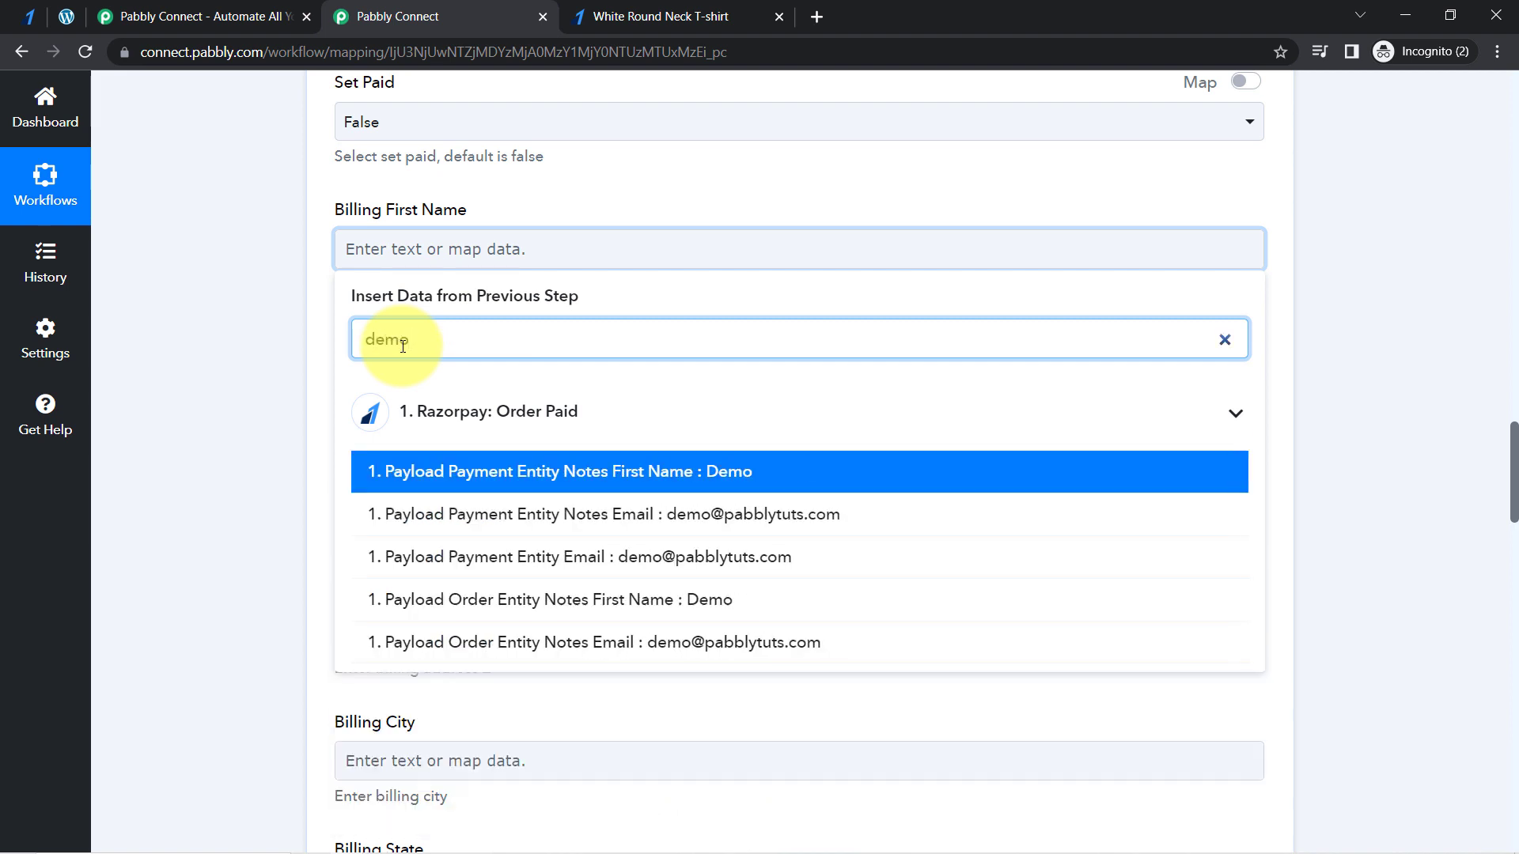
pyautogui.click(383, 466)
pyautogui.click(242, 359)
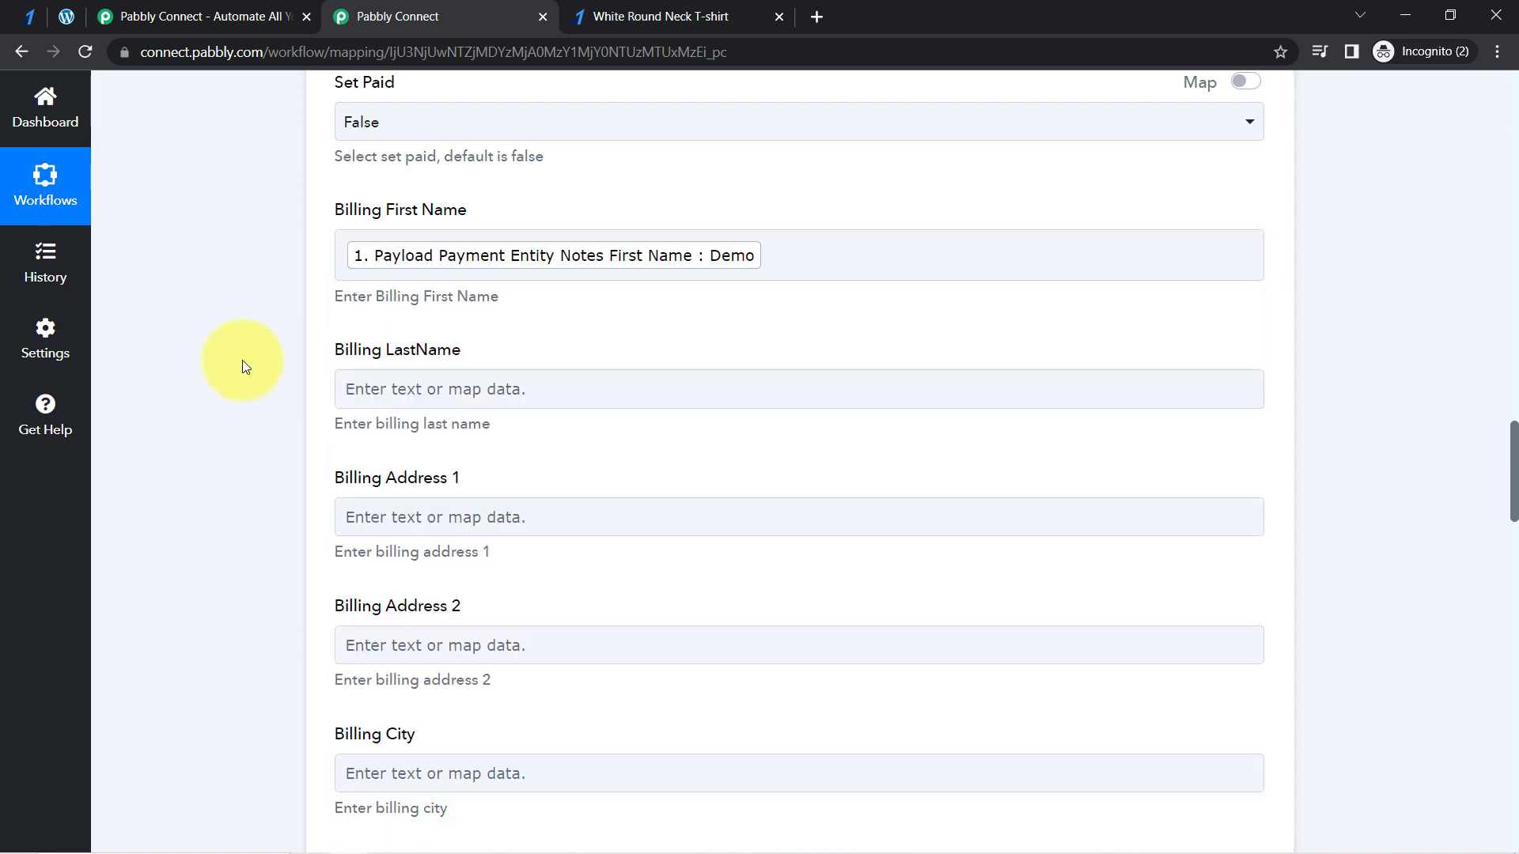
# - Map Billing LastName to Payload Payment Entity Notes Last Name from the Razorpay trigger
pyautogui.click(362, 393)
pyautogui.click(376, 477)
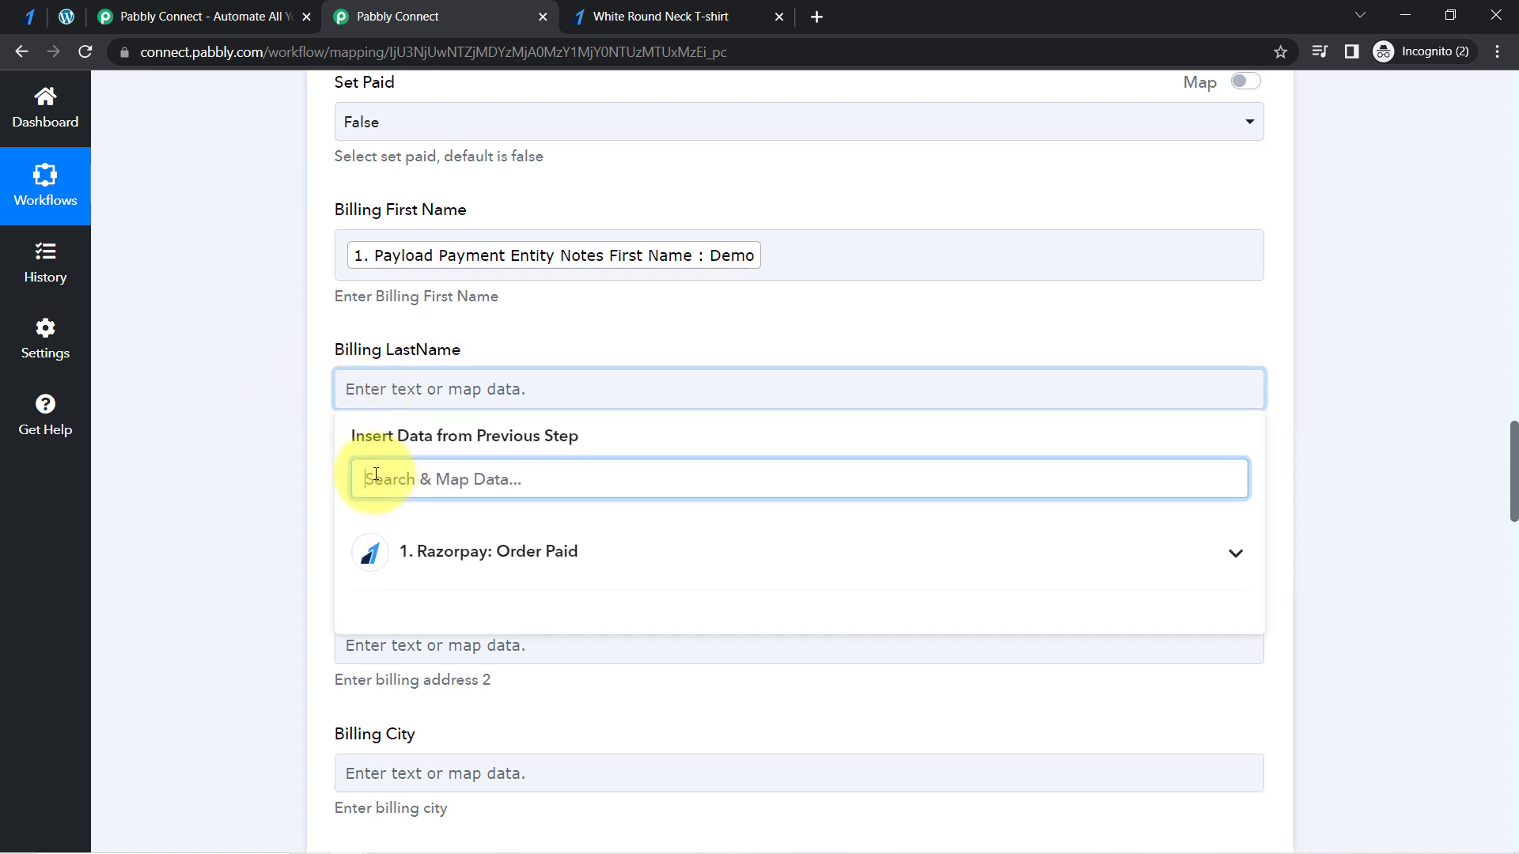
pyautogui.write('user')
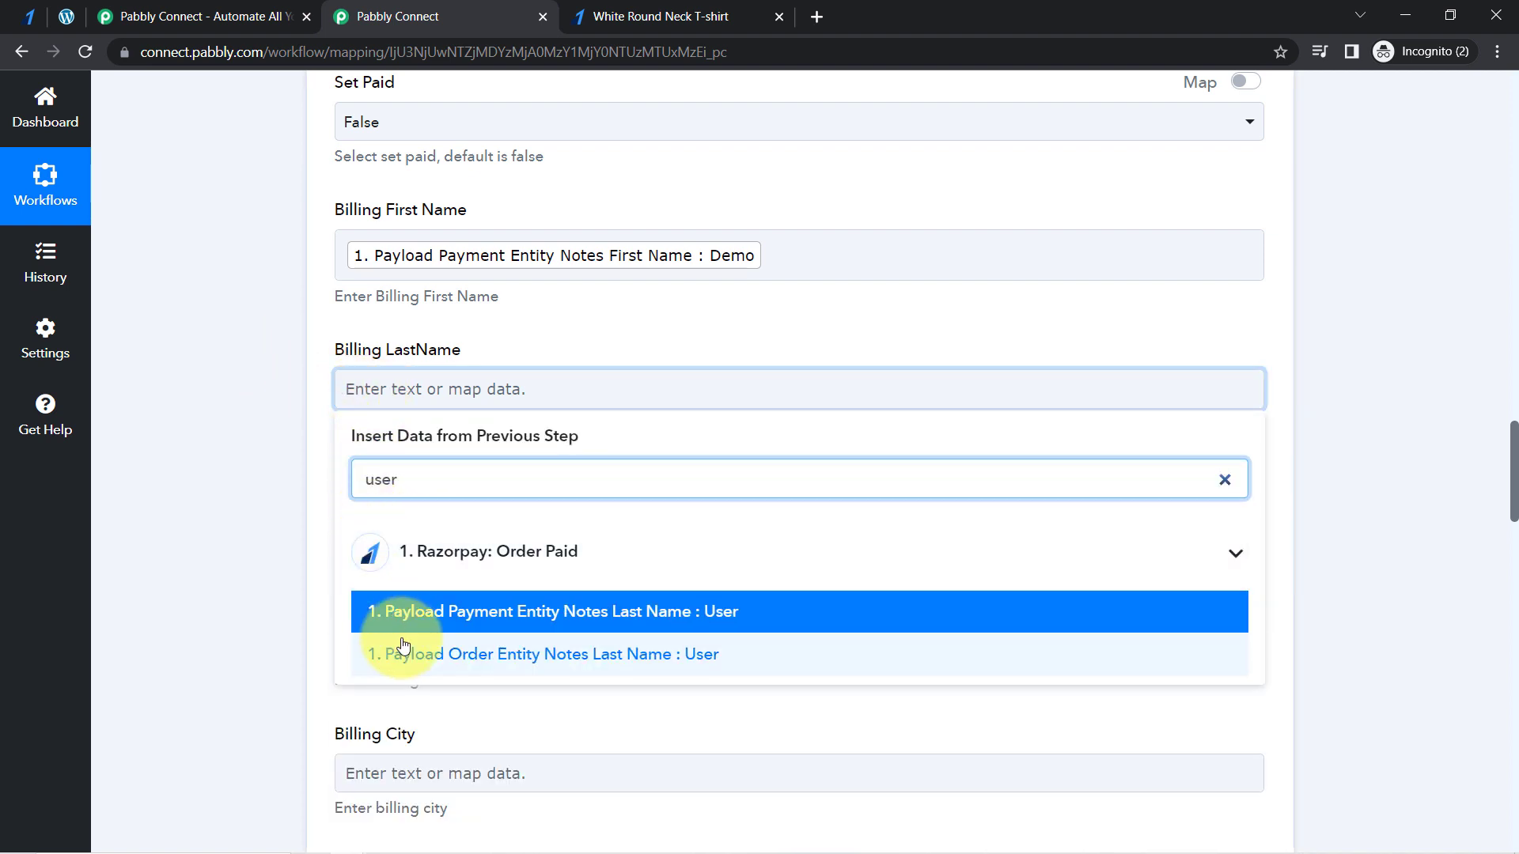
pyautogui.click(370, 613)
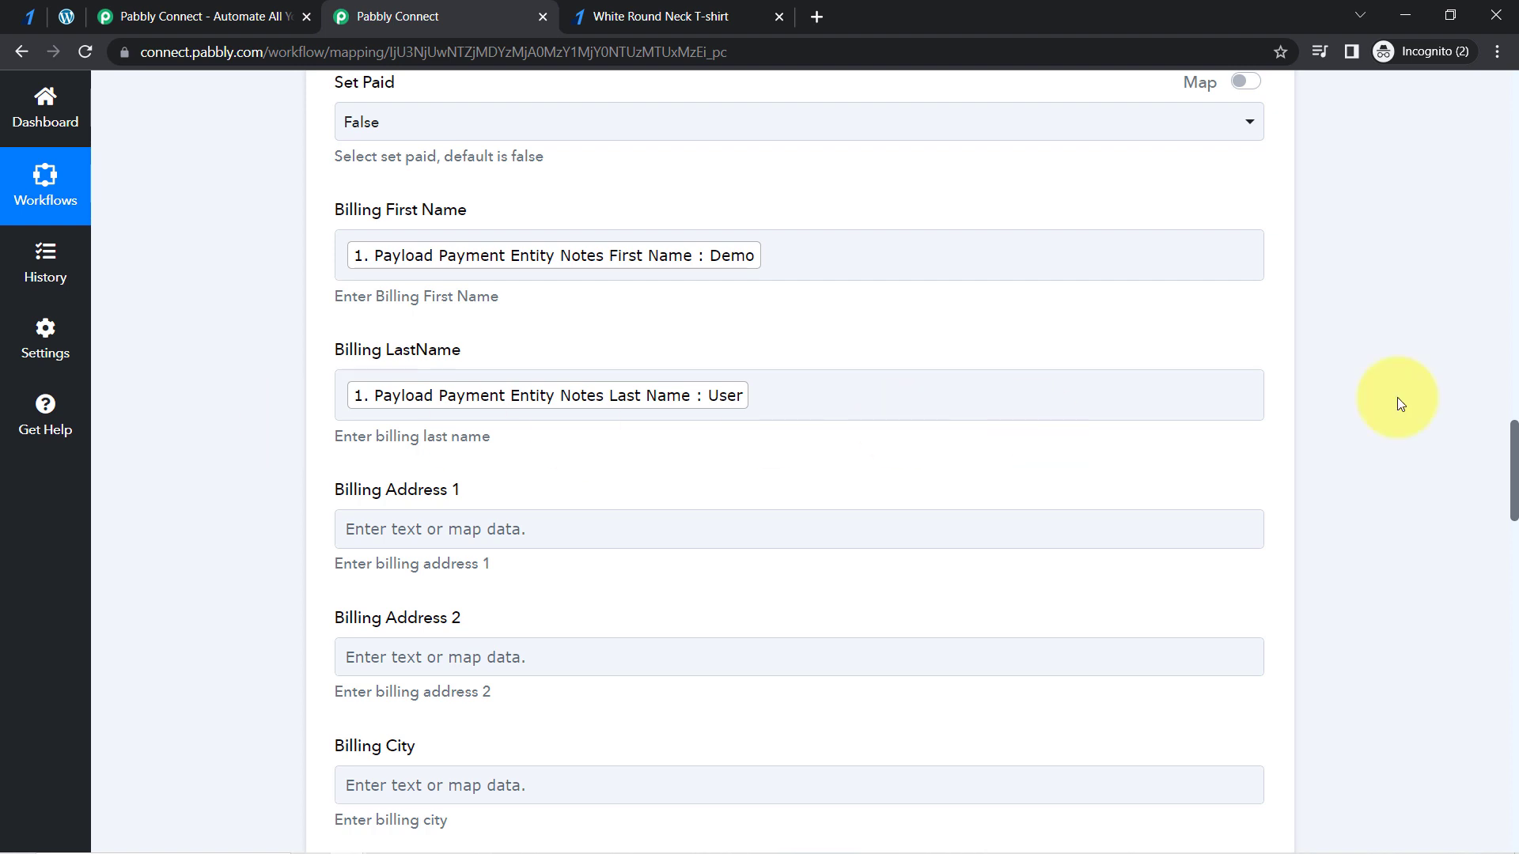
# - Map Billing Address 1 to Payload Payment Entity Notes Apartment from the Razorpay trigger, searching the data by the apartment text
pyautogui.moveTo(1513, 435); pyautogui.dragTo(1513, 467)
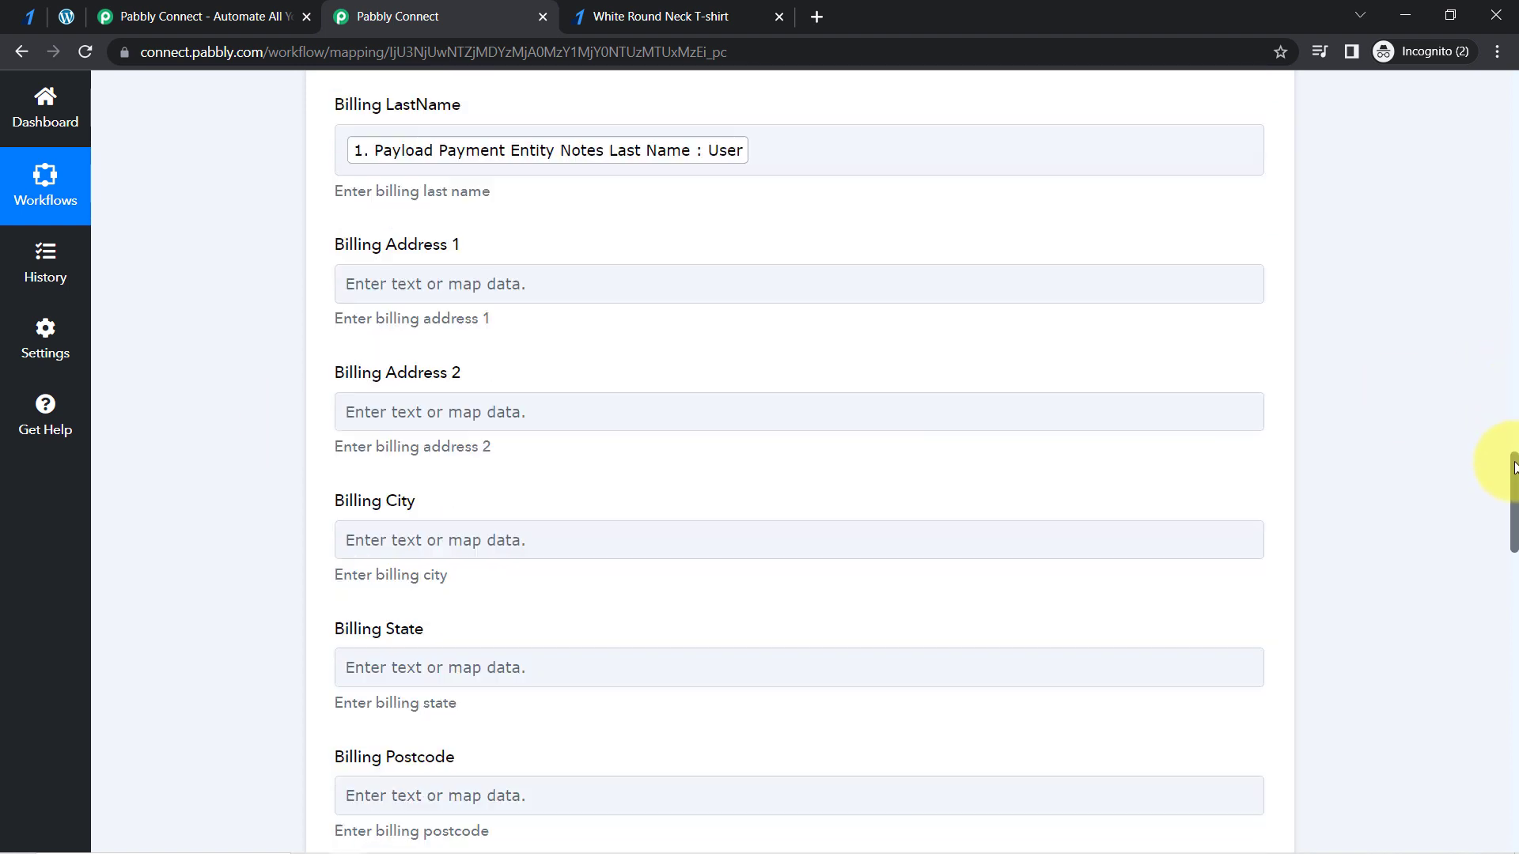
pyautogui.click(506, 287)
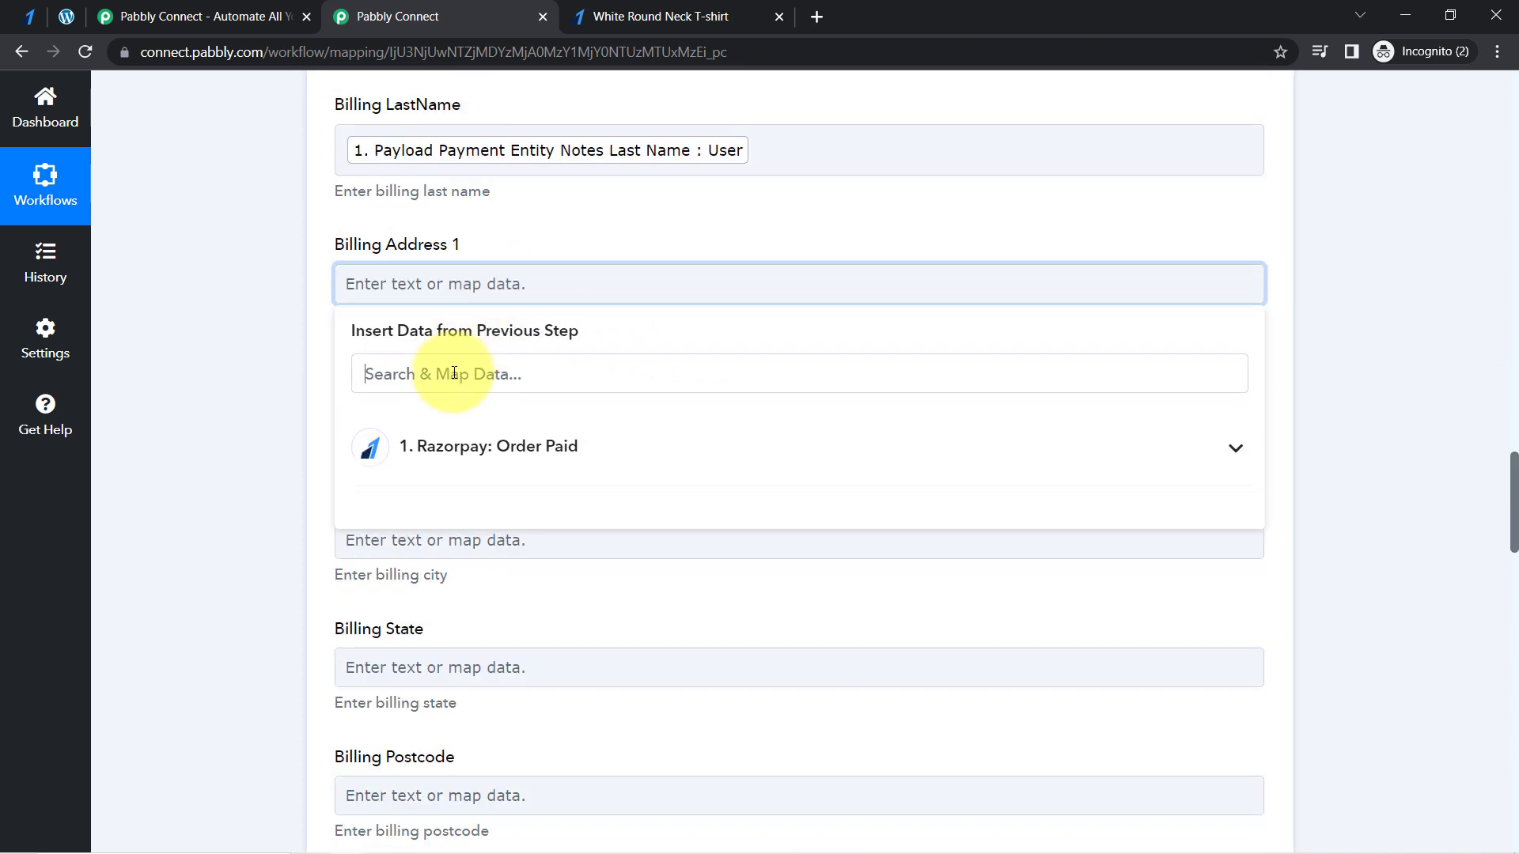
pyautogui.click(454, 373)
pyautogui.write('rish')
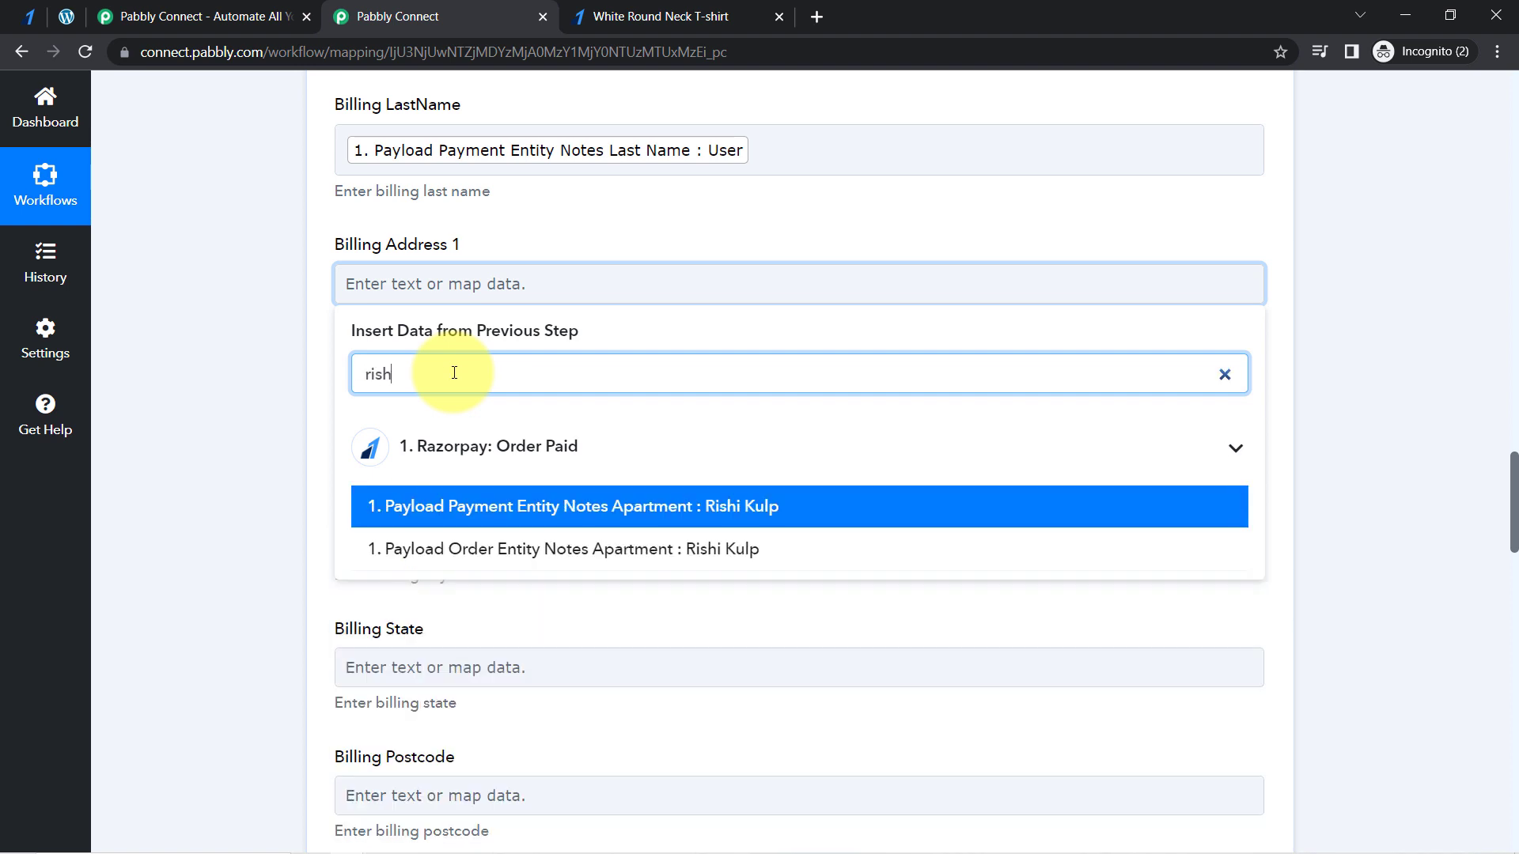
pyautogui.click(447, 512)
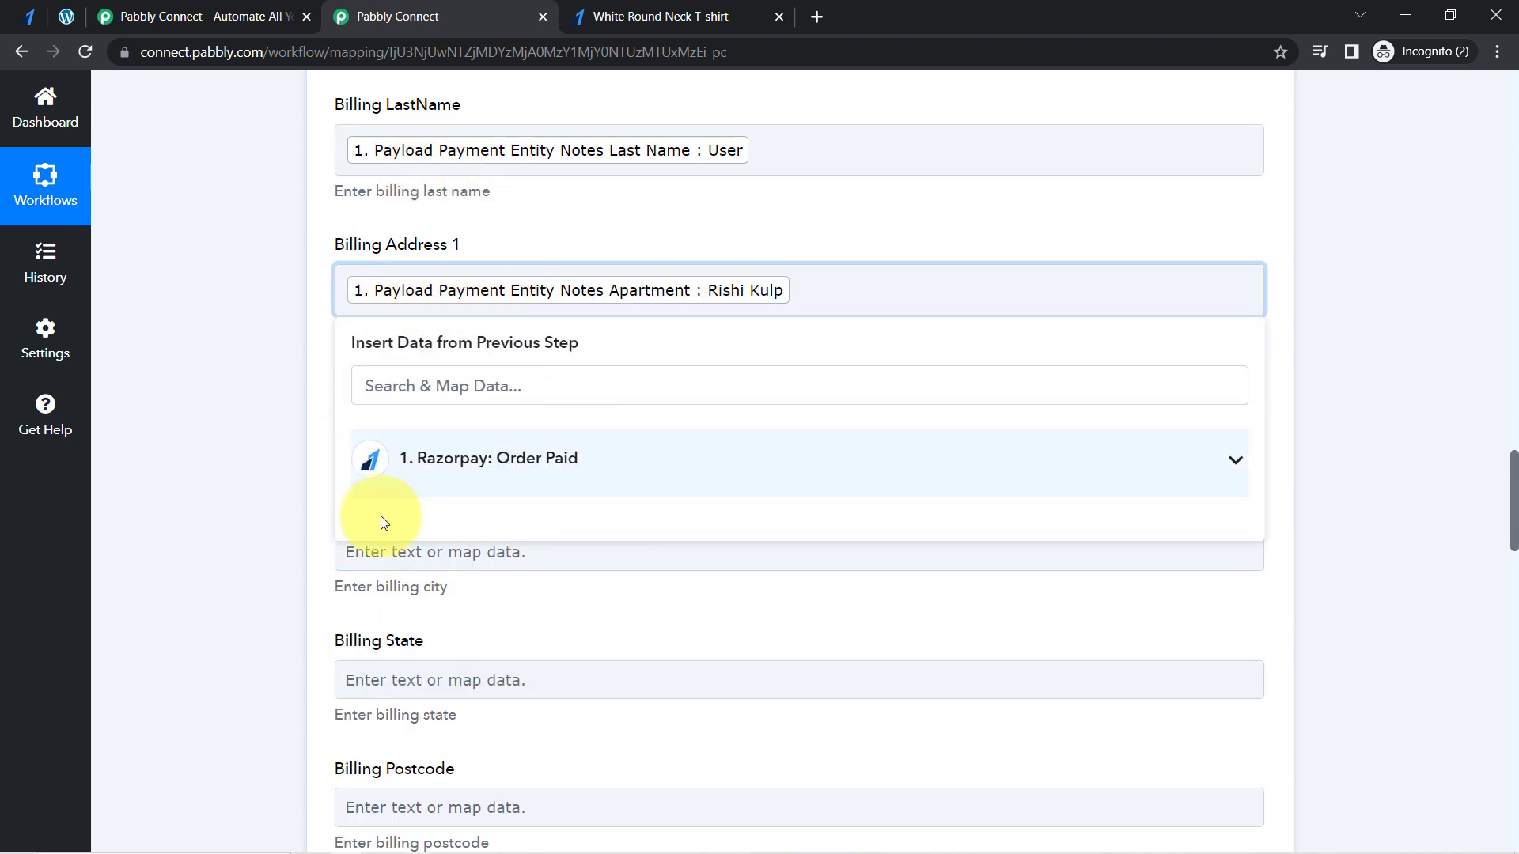
pyautogui.click(198, 305)
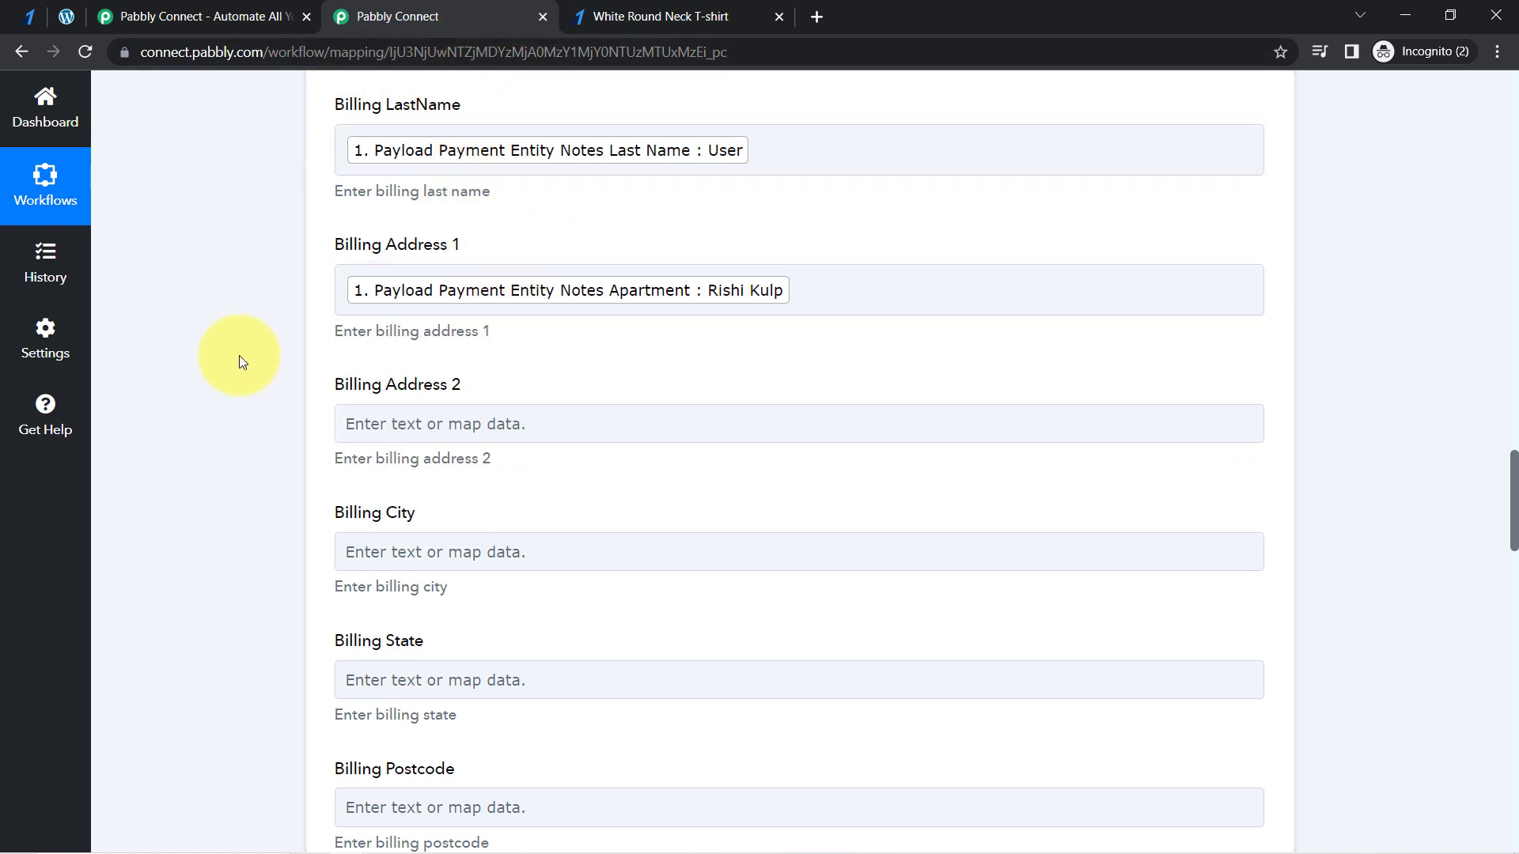
pyautogui.click(394, 424)
pyautogui.write('dbs')
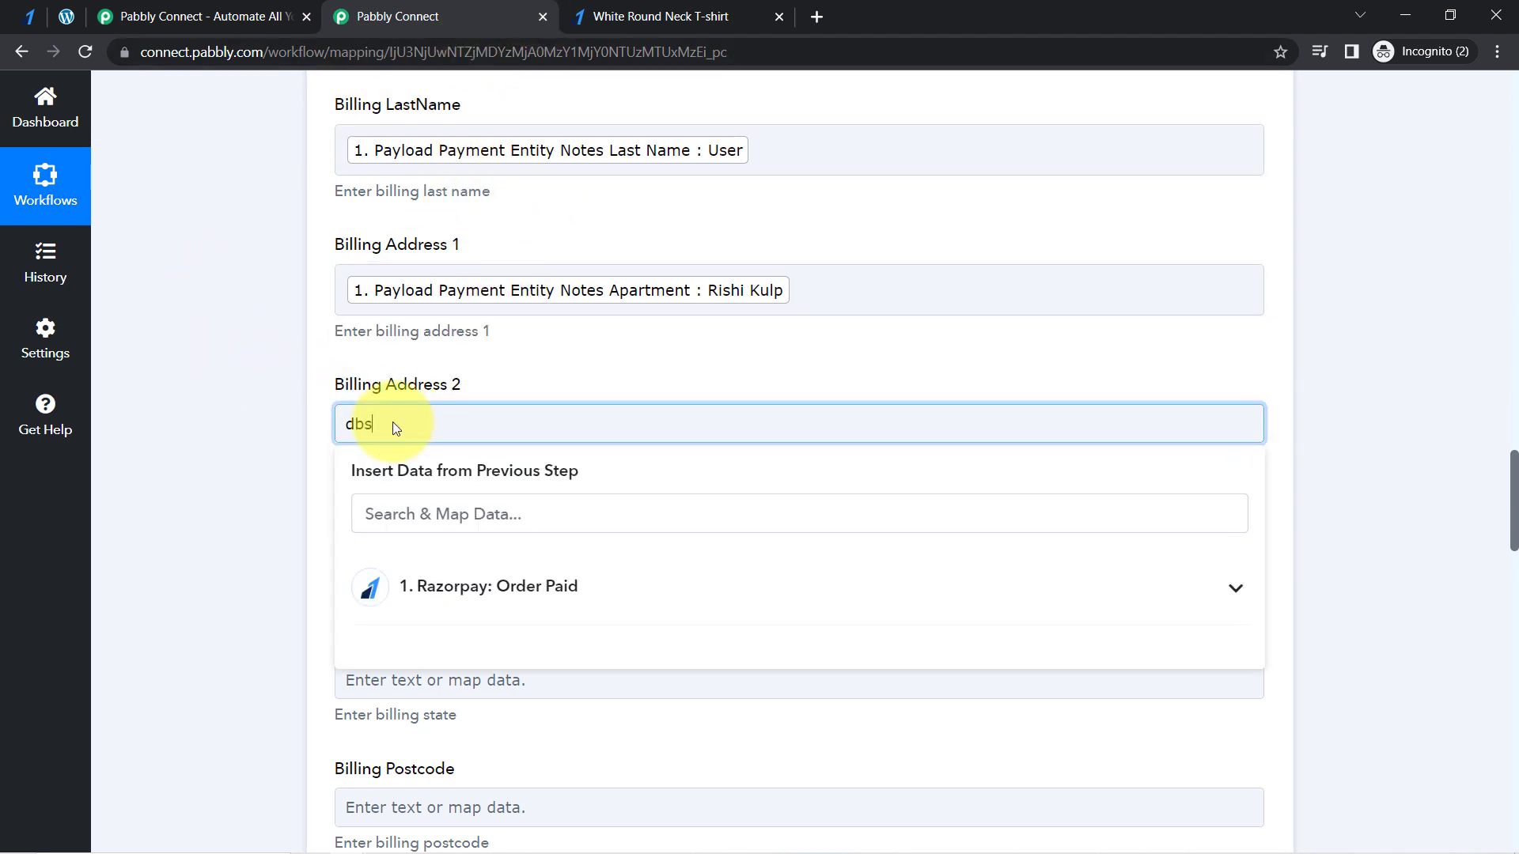
pyautogui.press('BackSpace')
pyautogui.press('BackSpace')
pyautogui.press('BackSpace')
pyautogui.press('BackSpace')
pyautogui.click(217, 501)
# - Map Billing City to Payload Payment Entity Notes City from the Razorpay trigger, searching the data by the city name
pyautogui.click(397, 556)
pyautogui.click(396, 641)
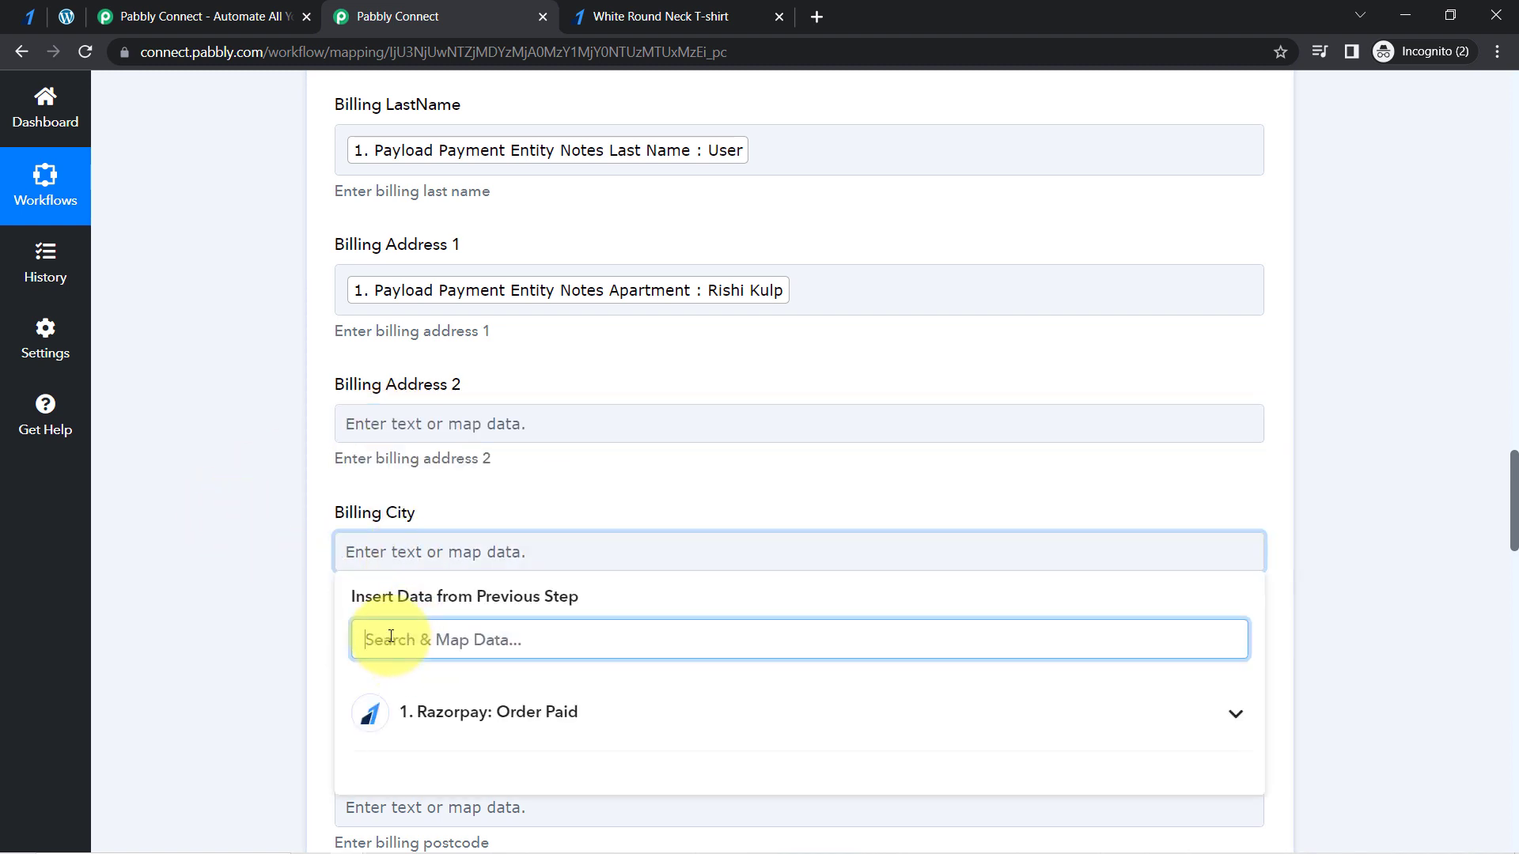
pyautogui.write('bhopa')
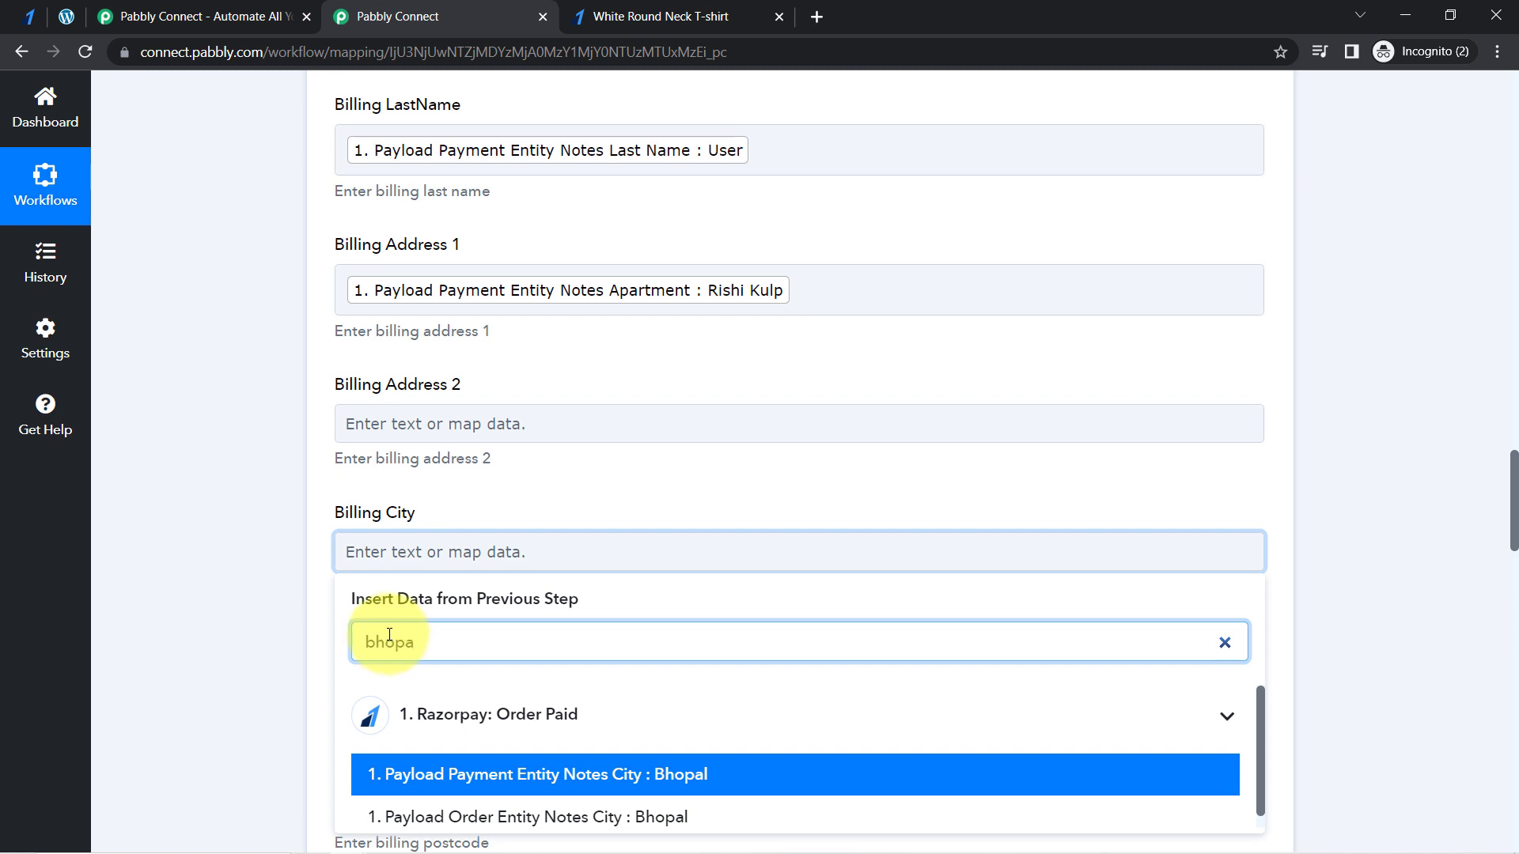
pyautogui.write('l')
pyautogui.click(443, 777)
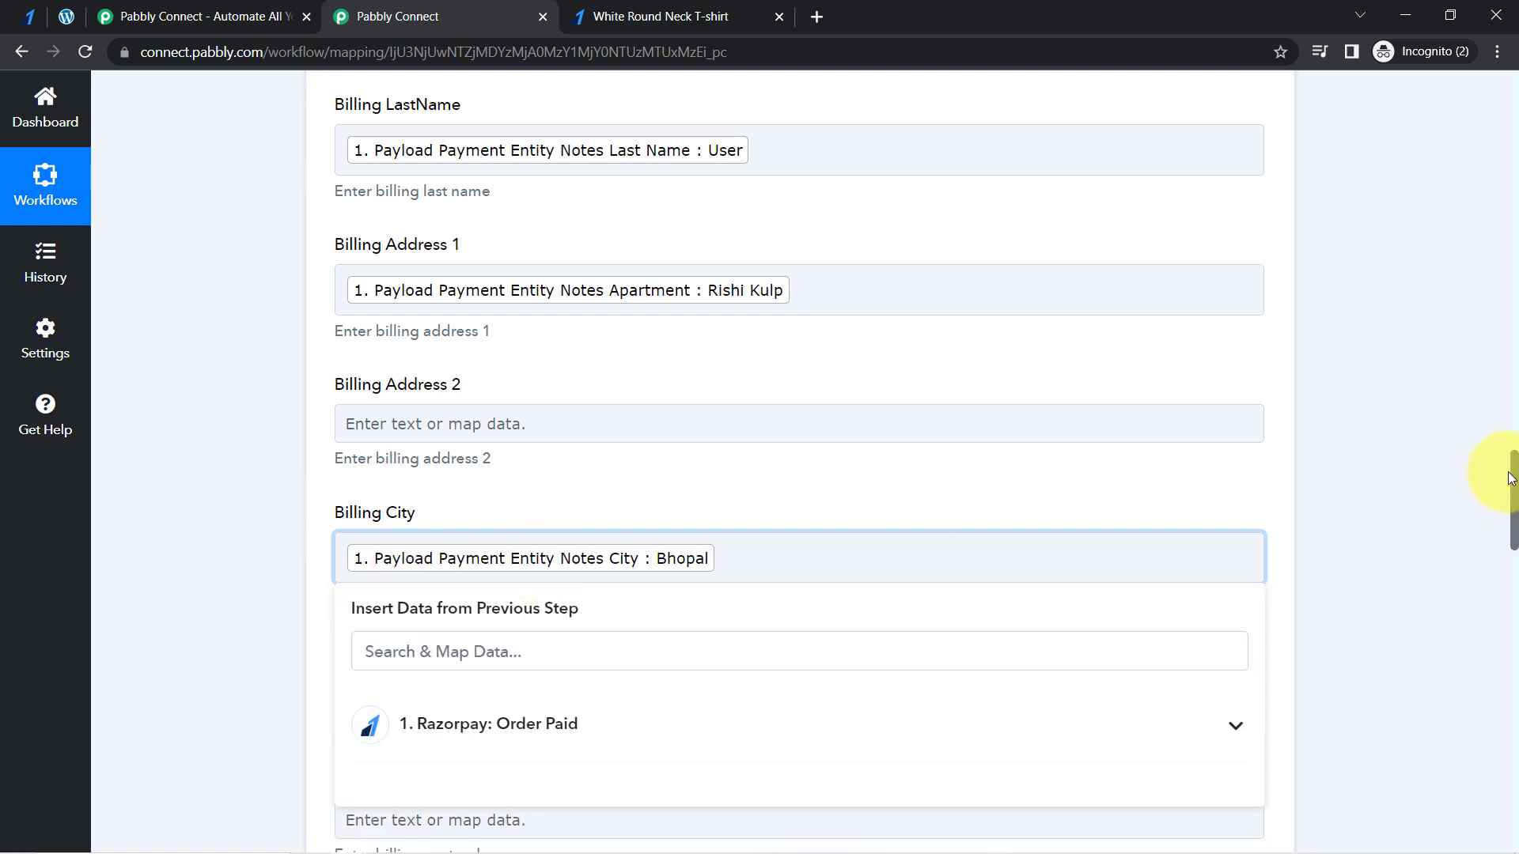
pyautogui.moveTo(1513, 480); pyautogui.dragTo(1514, 510)
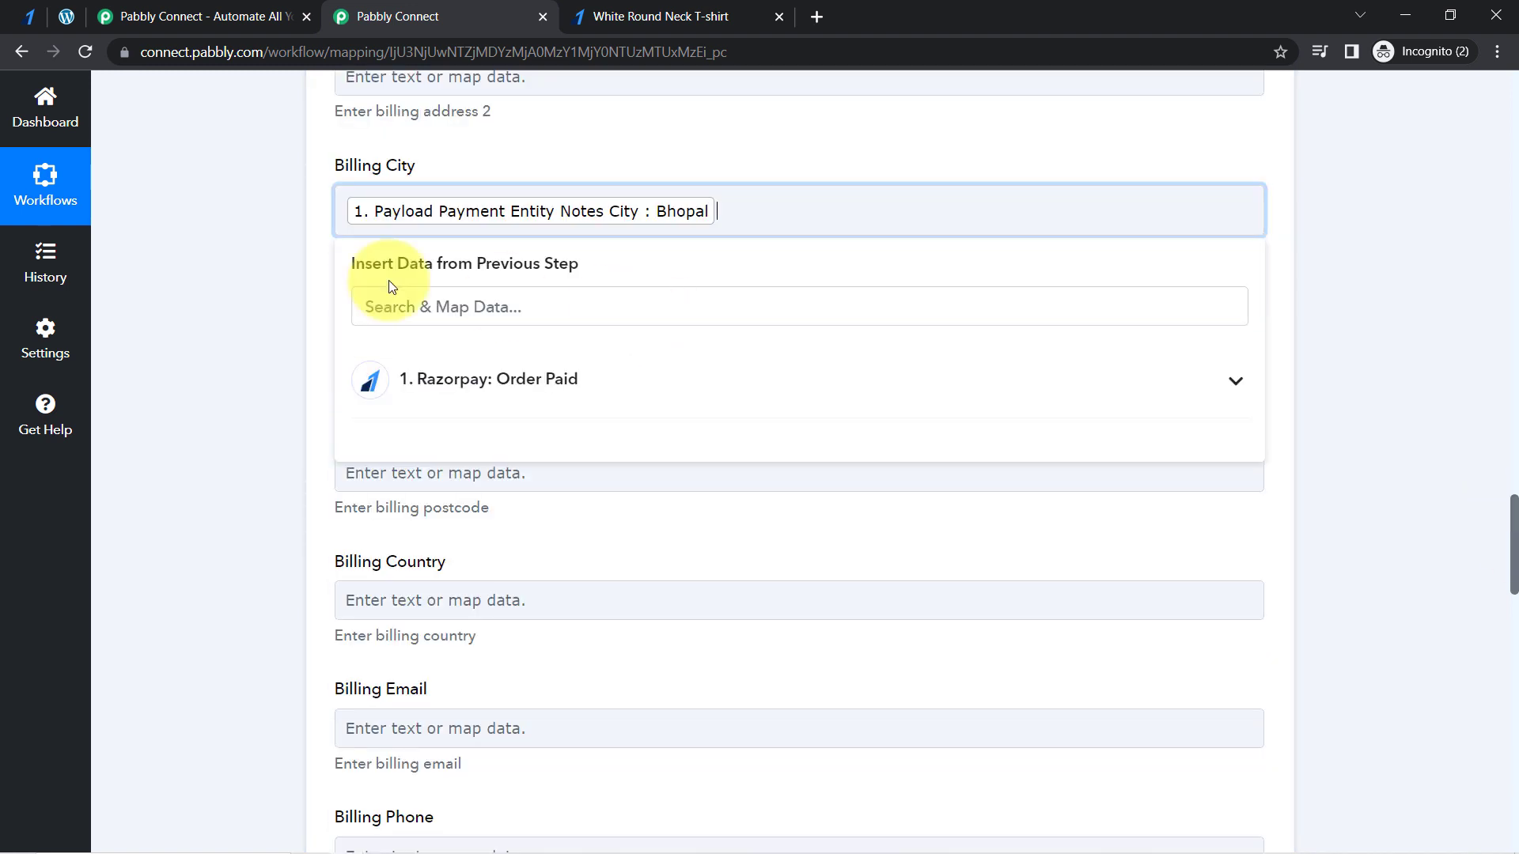
pyautogui.click(288, 279)
# - Map Billing State to Payload Payment Entity Notes State from the Razorpay trigger, searching the data by the state name
pyautogui.click(393, 332)
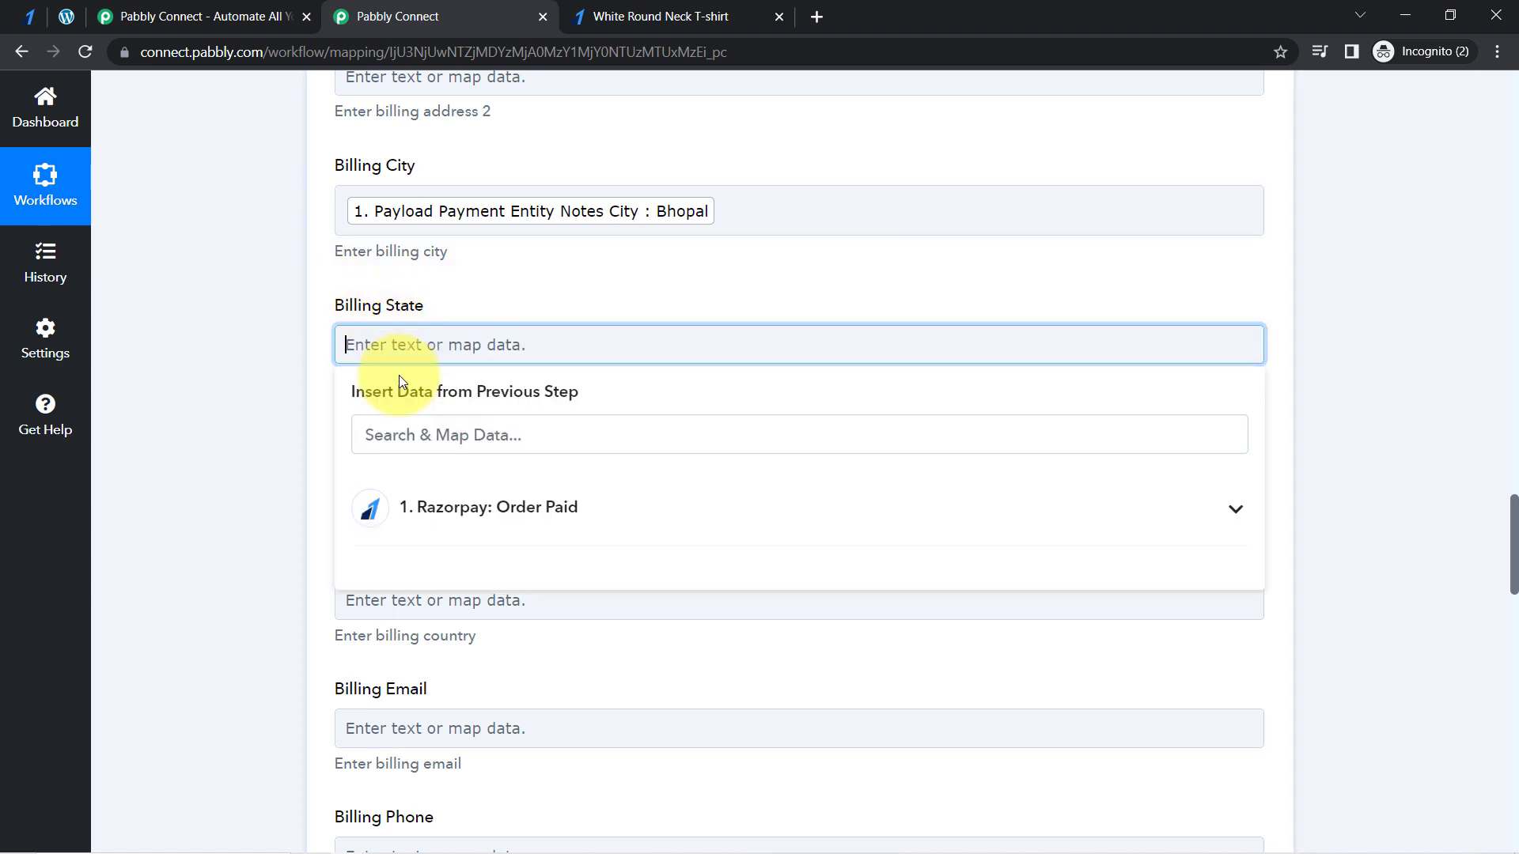
pyautogui.click(378, 433)
pyautogui.write('madh')
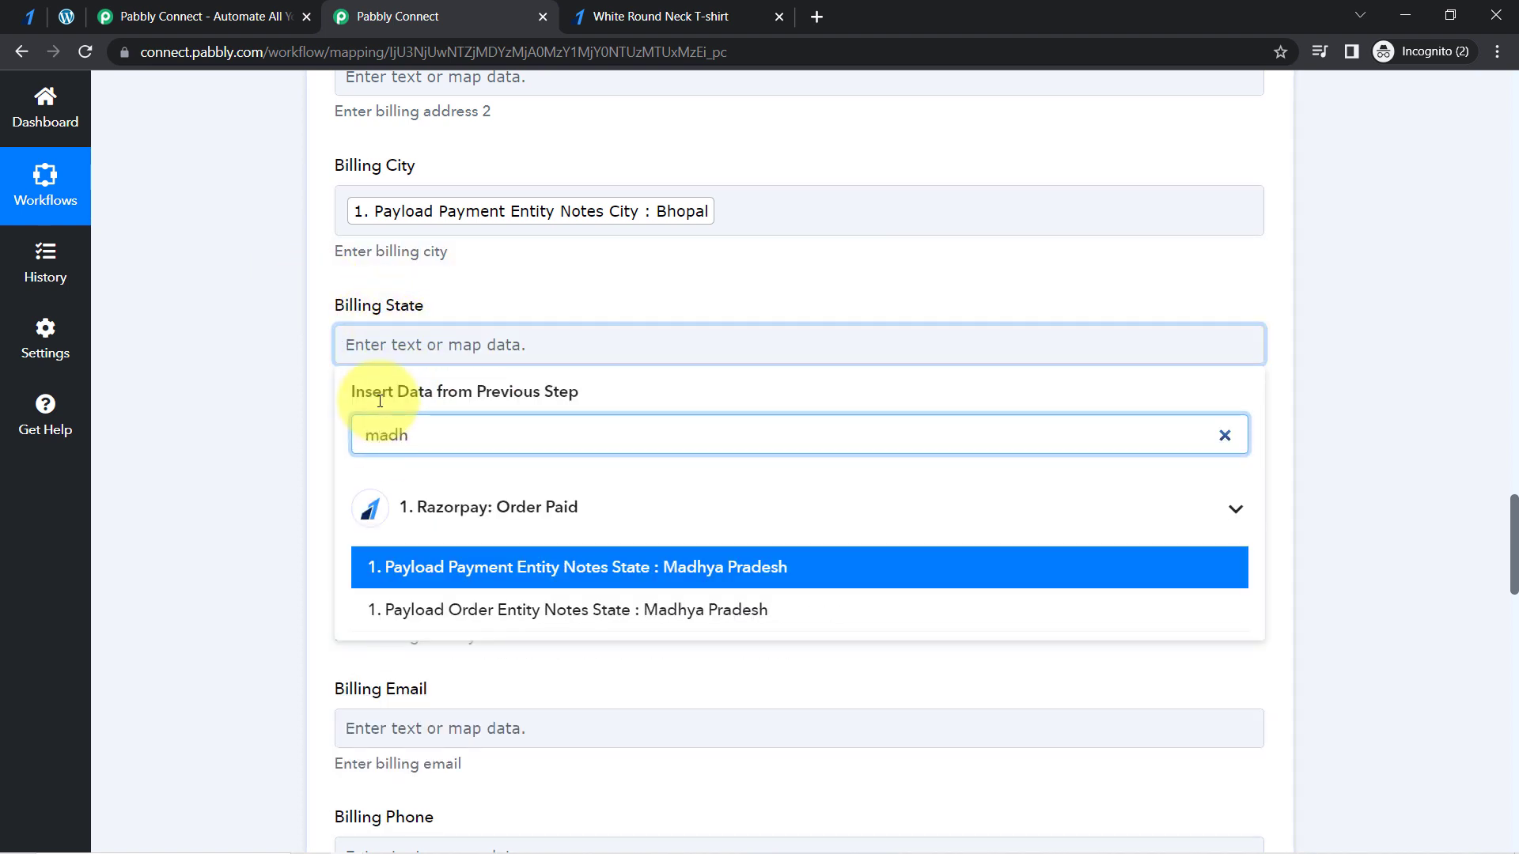
pyautogui.click(430, 571)
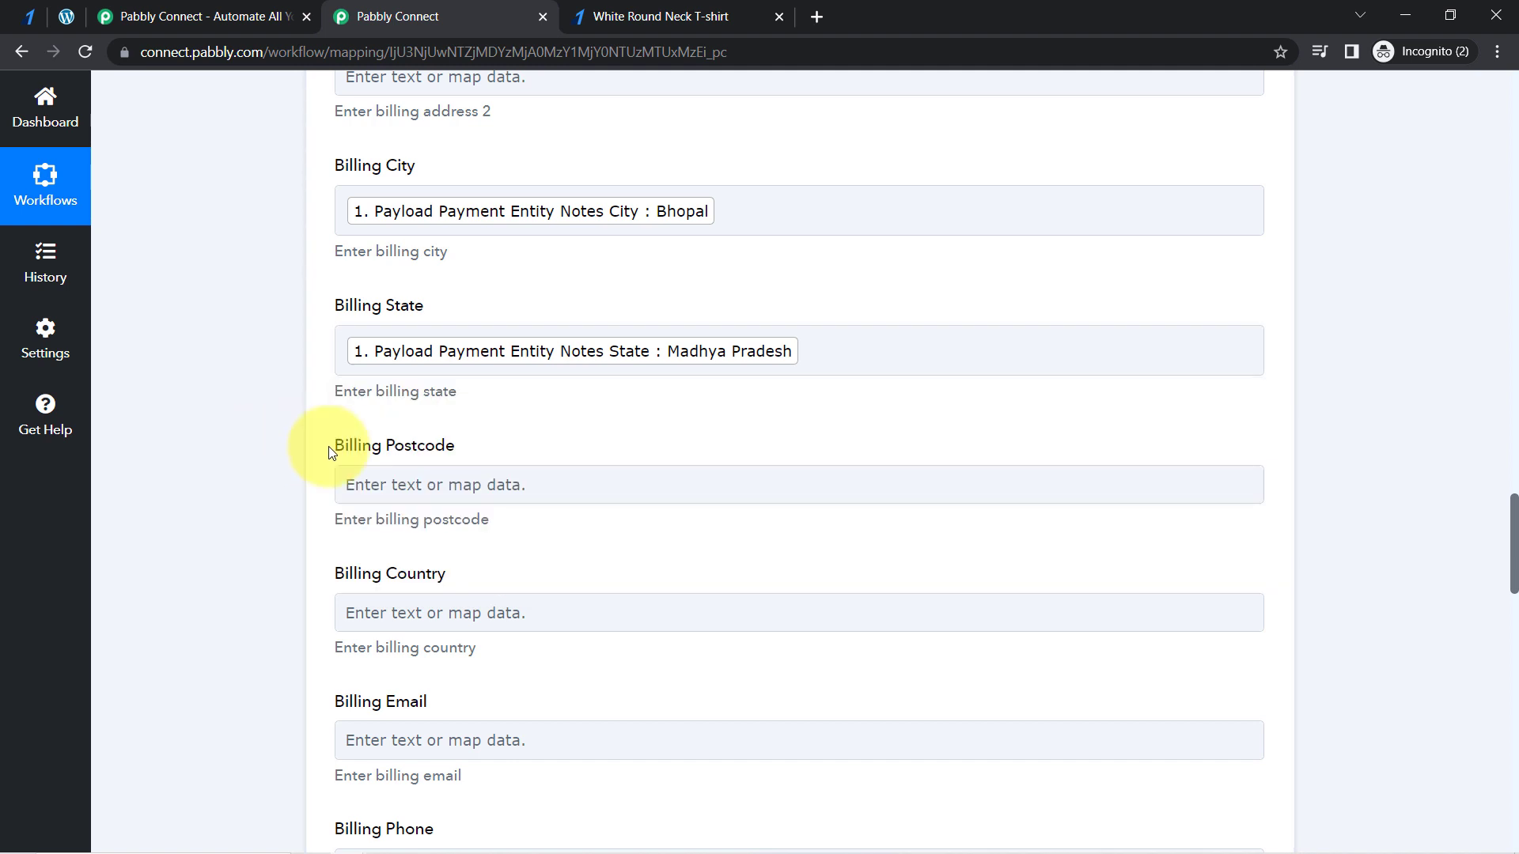
# - Map Billing Postcode to Payload Payment Entity Notes Pincode from the Razorpay trigger, searching the data by the pincode's first digits
pyautogui.click(435, 495)
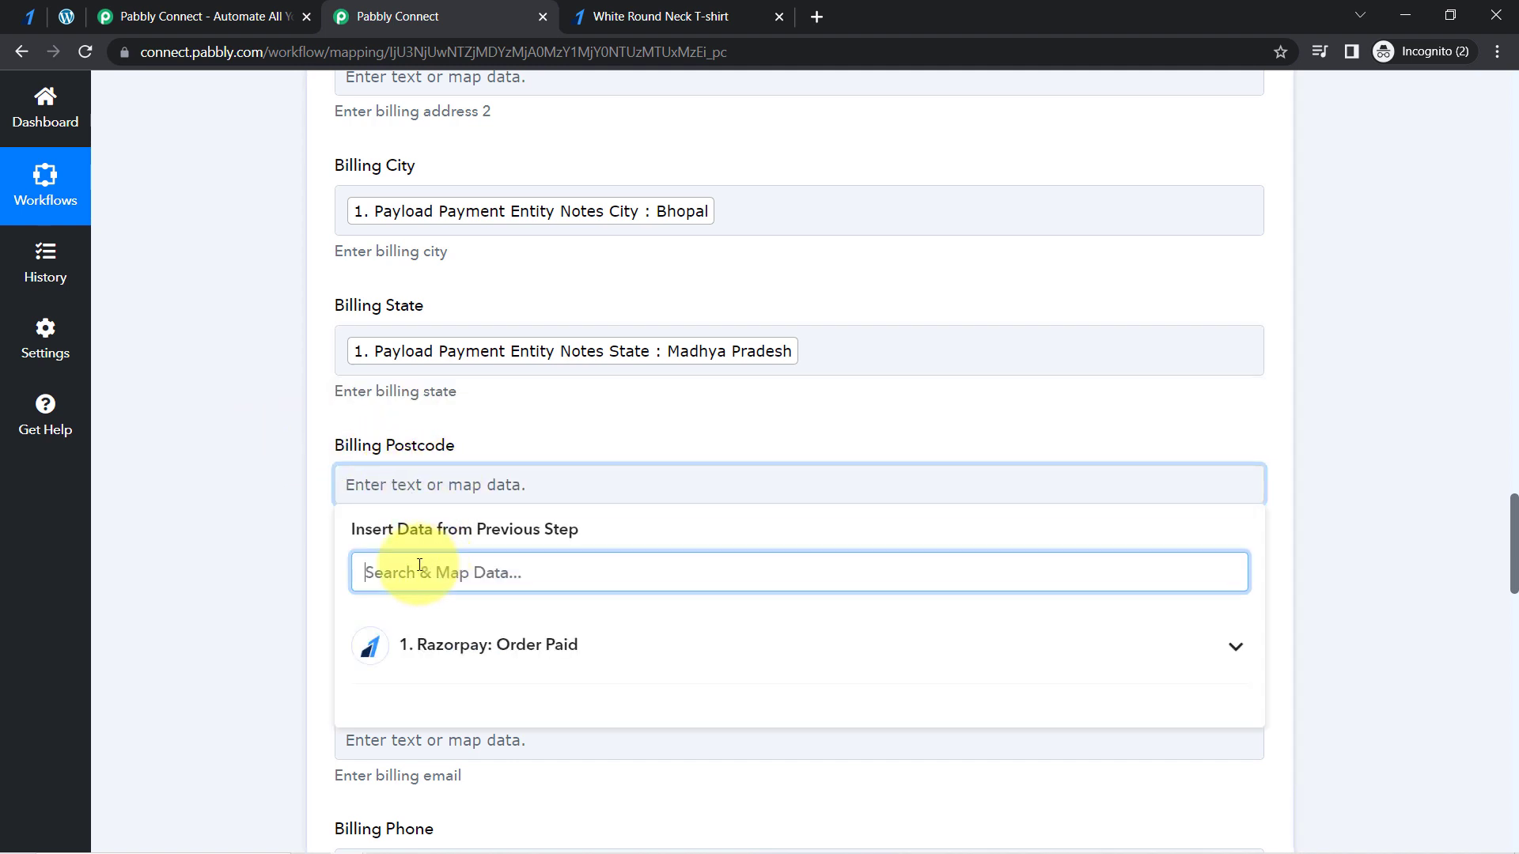
pyautogui.write('462')
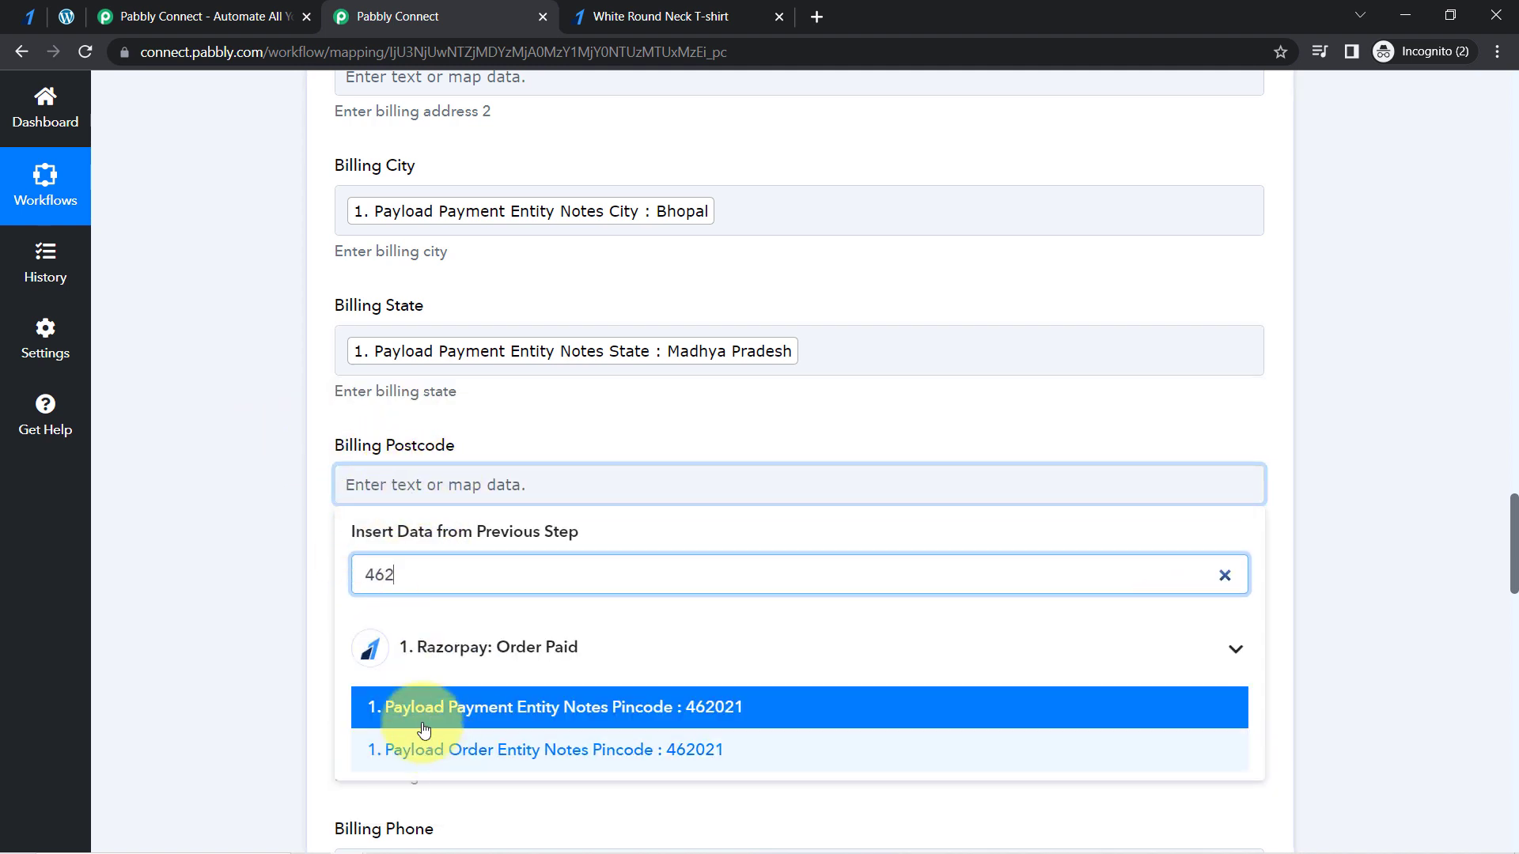
pyautogui.click(381, 704)
pyautogui.click(263, 472)
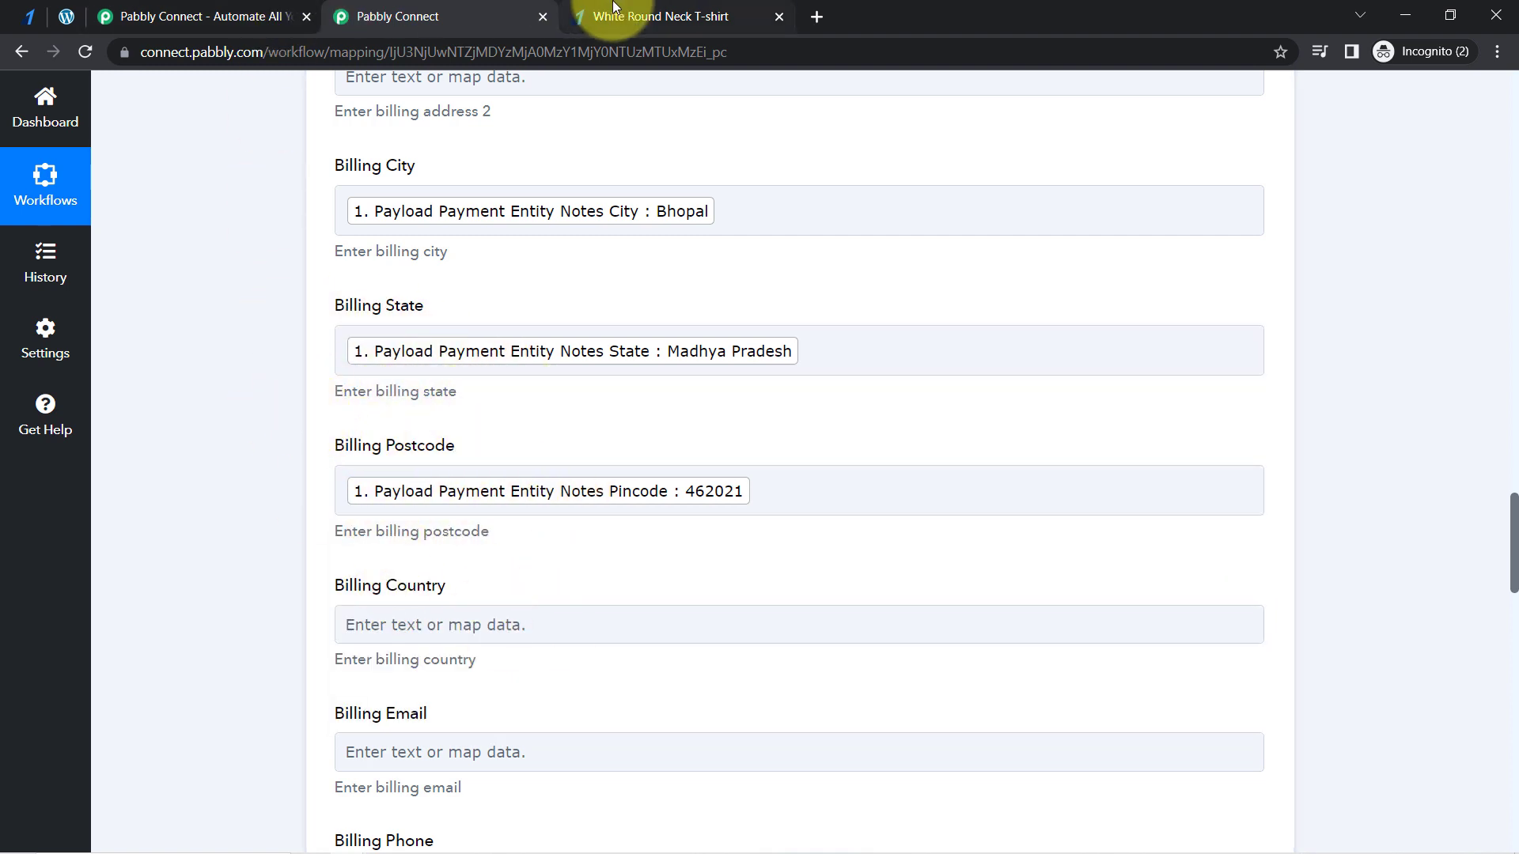
# - Reload the Razorpay payment page for the White Round Neck T-shirt and compare its form fields with the workflow's billing fields
pyautogui.click(643, 17)
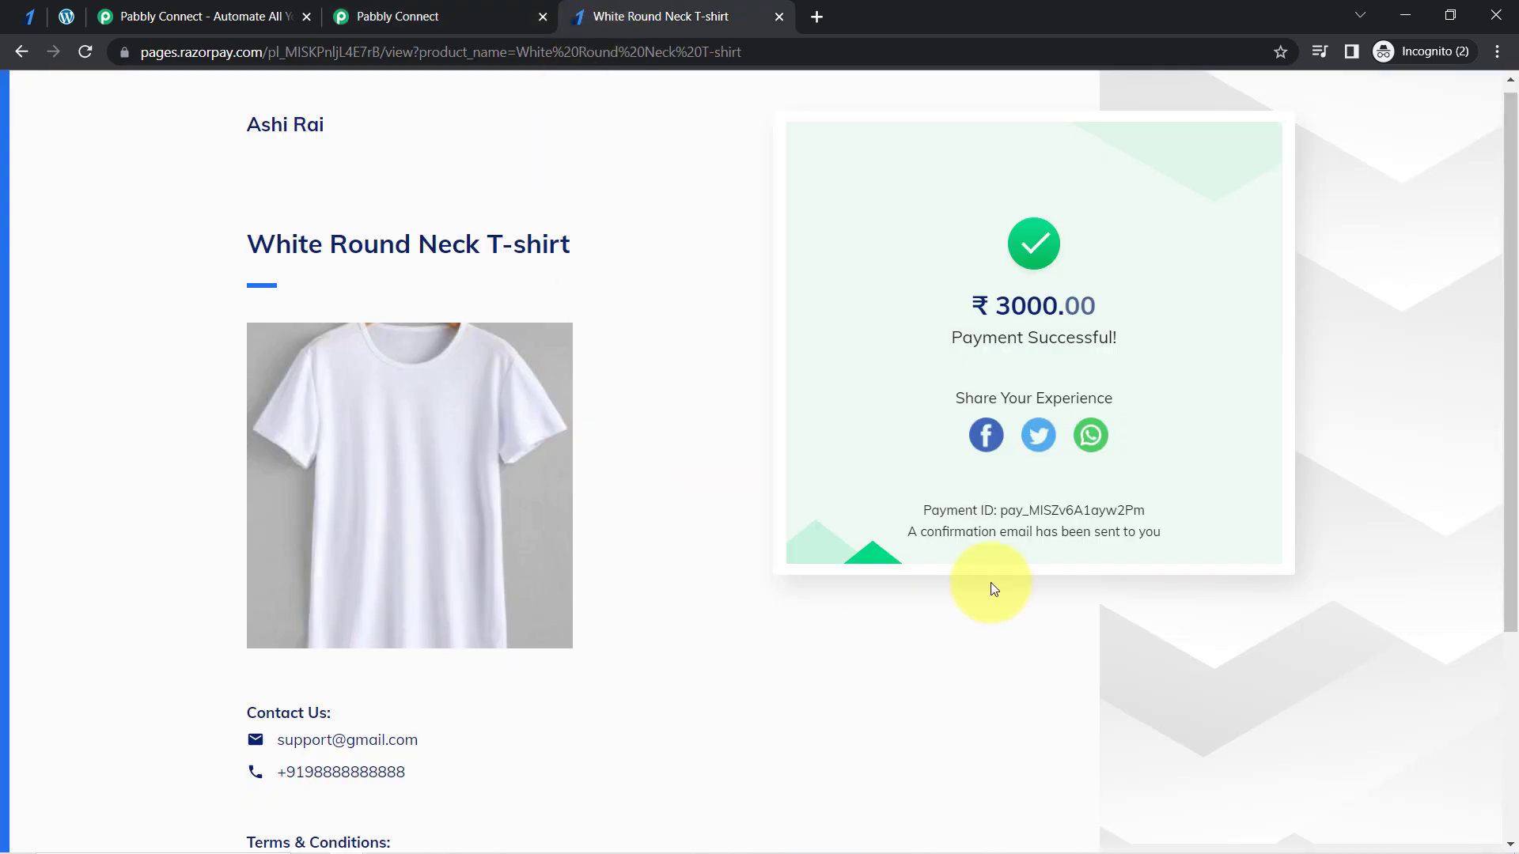
pyautogui.click(85, 52)
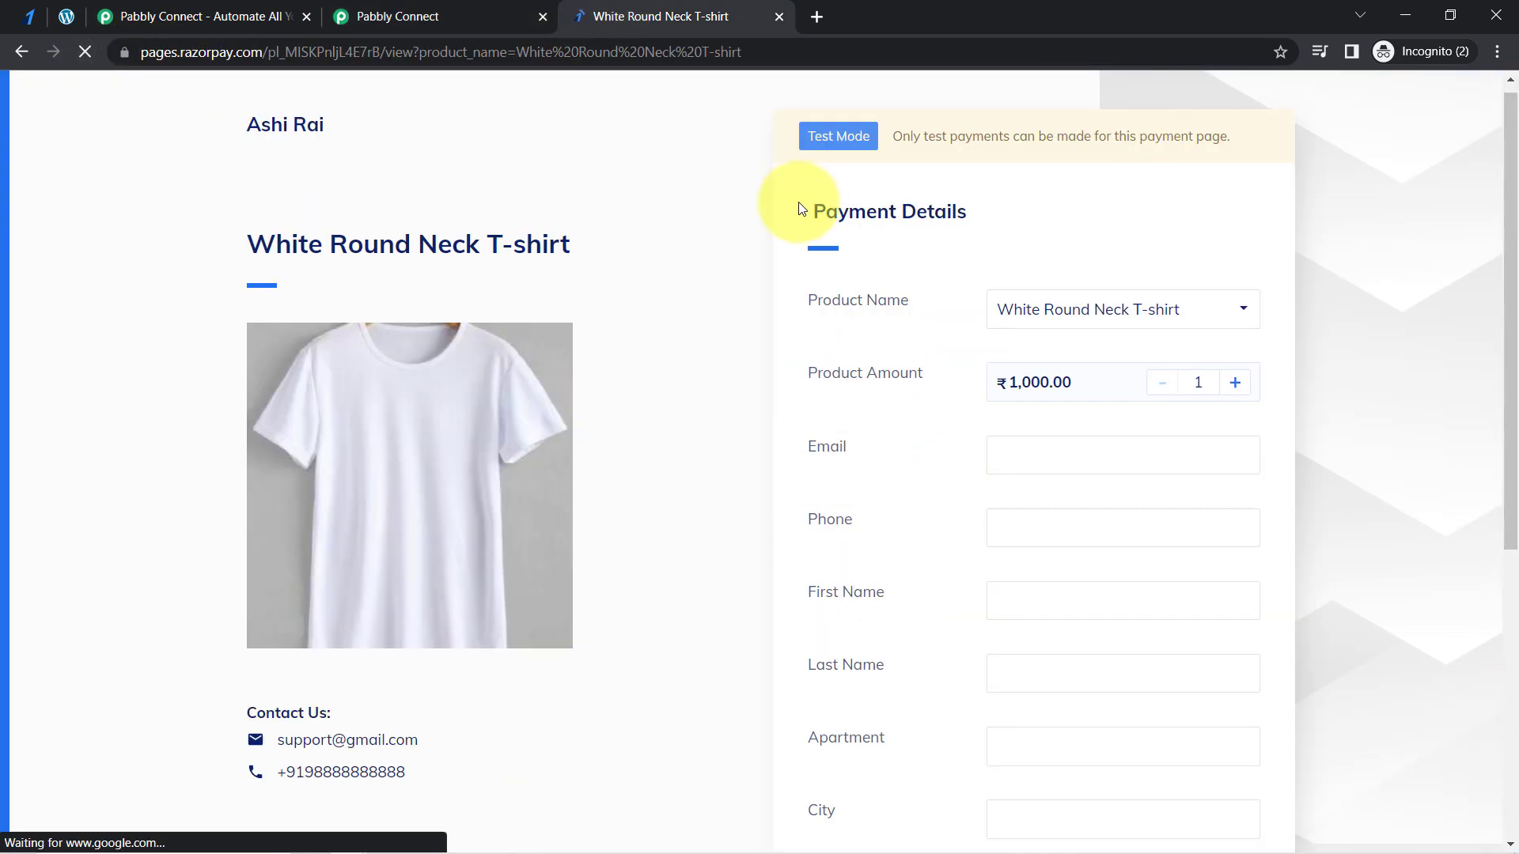
pyautogui.scroll(-5, 1020, 546)
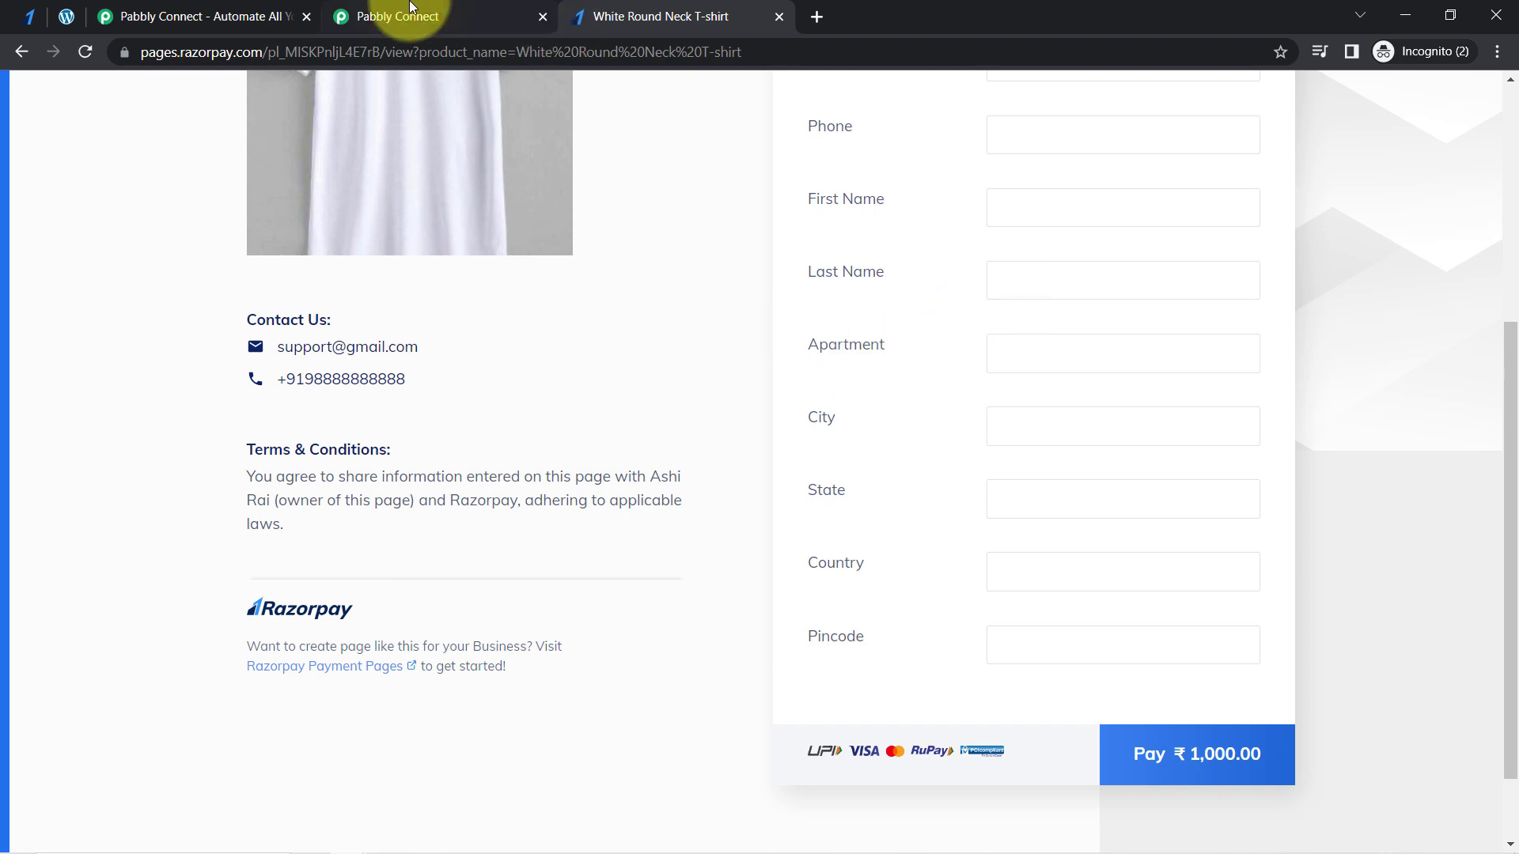
pyautogui.click(410, 11)
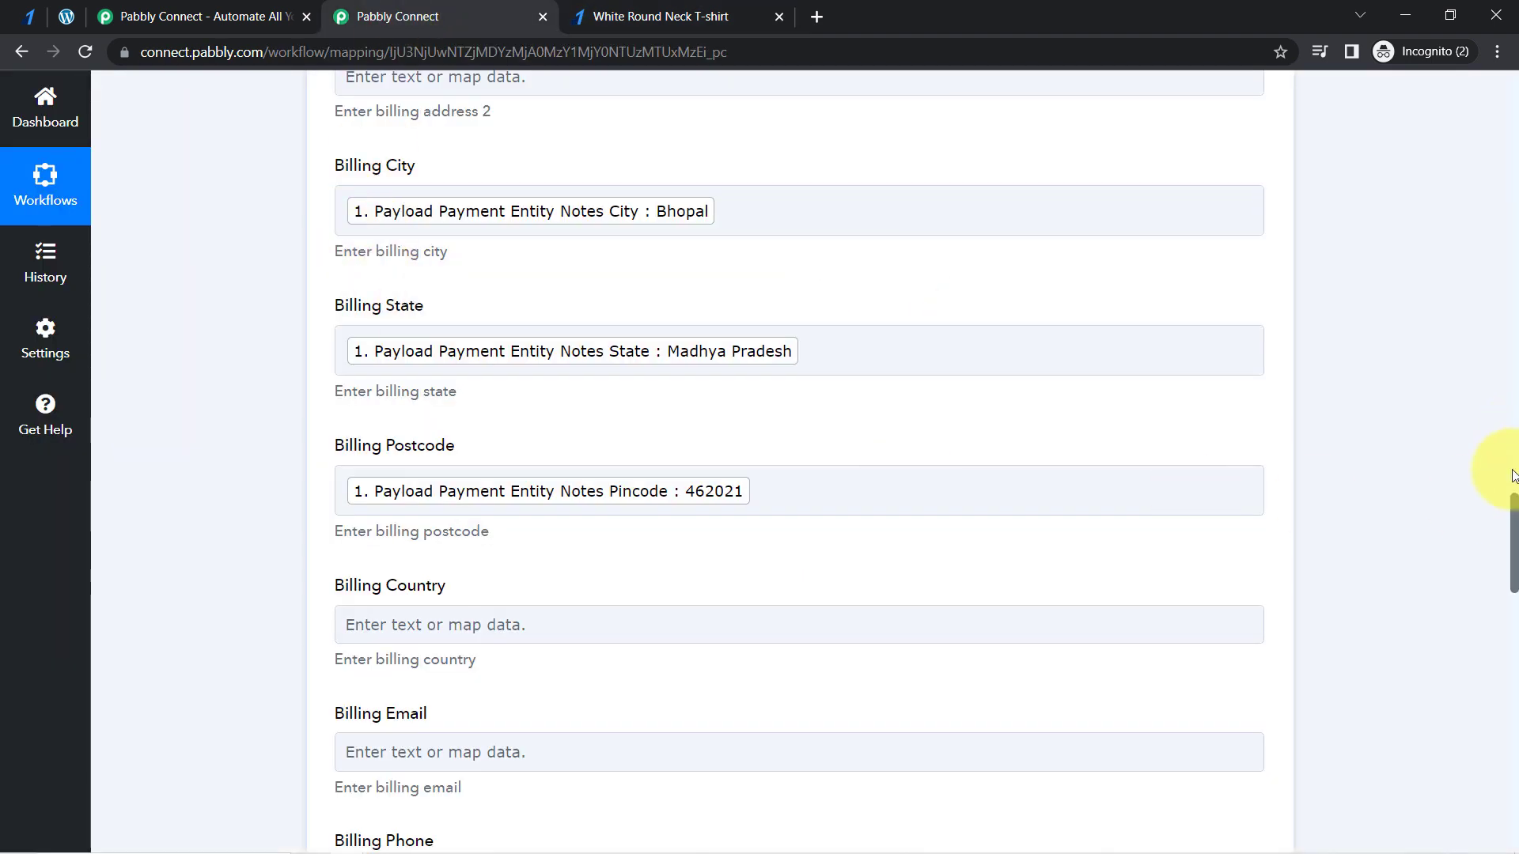
pyautogui.moveTo(1513, 510); pyautogui.dragTo(1513, 558)
pyautogui.click(620, 11)
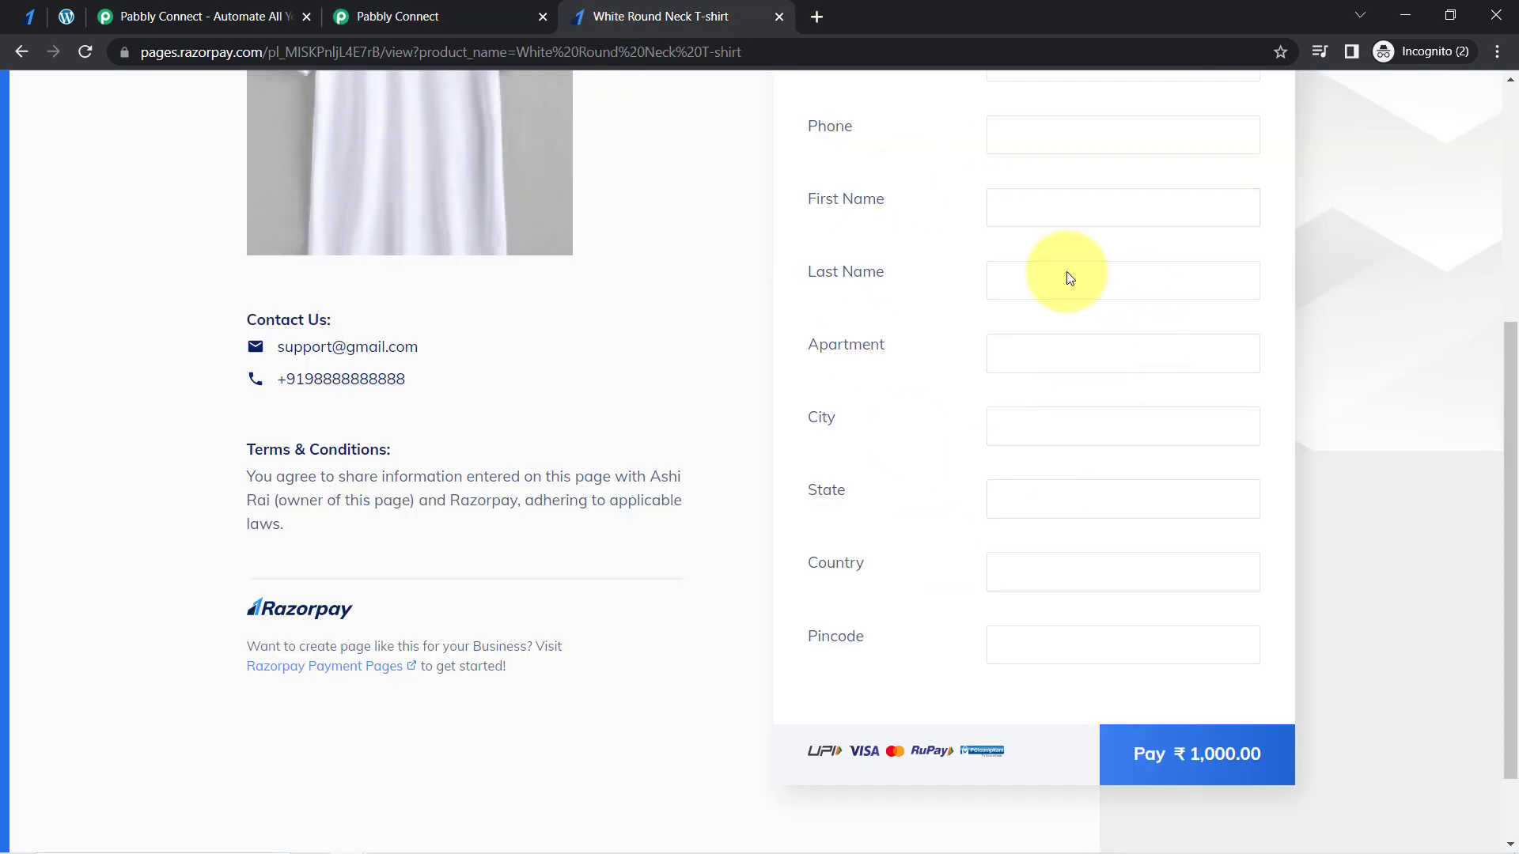
pyautogui.click(400, 14)
# - Map Billing Country to Payload Payment Entity Notes Country from the Razorpay trigger, searching the data for "indi"
pyautogui.click(363, 251)
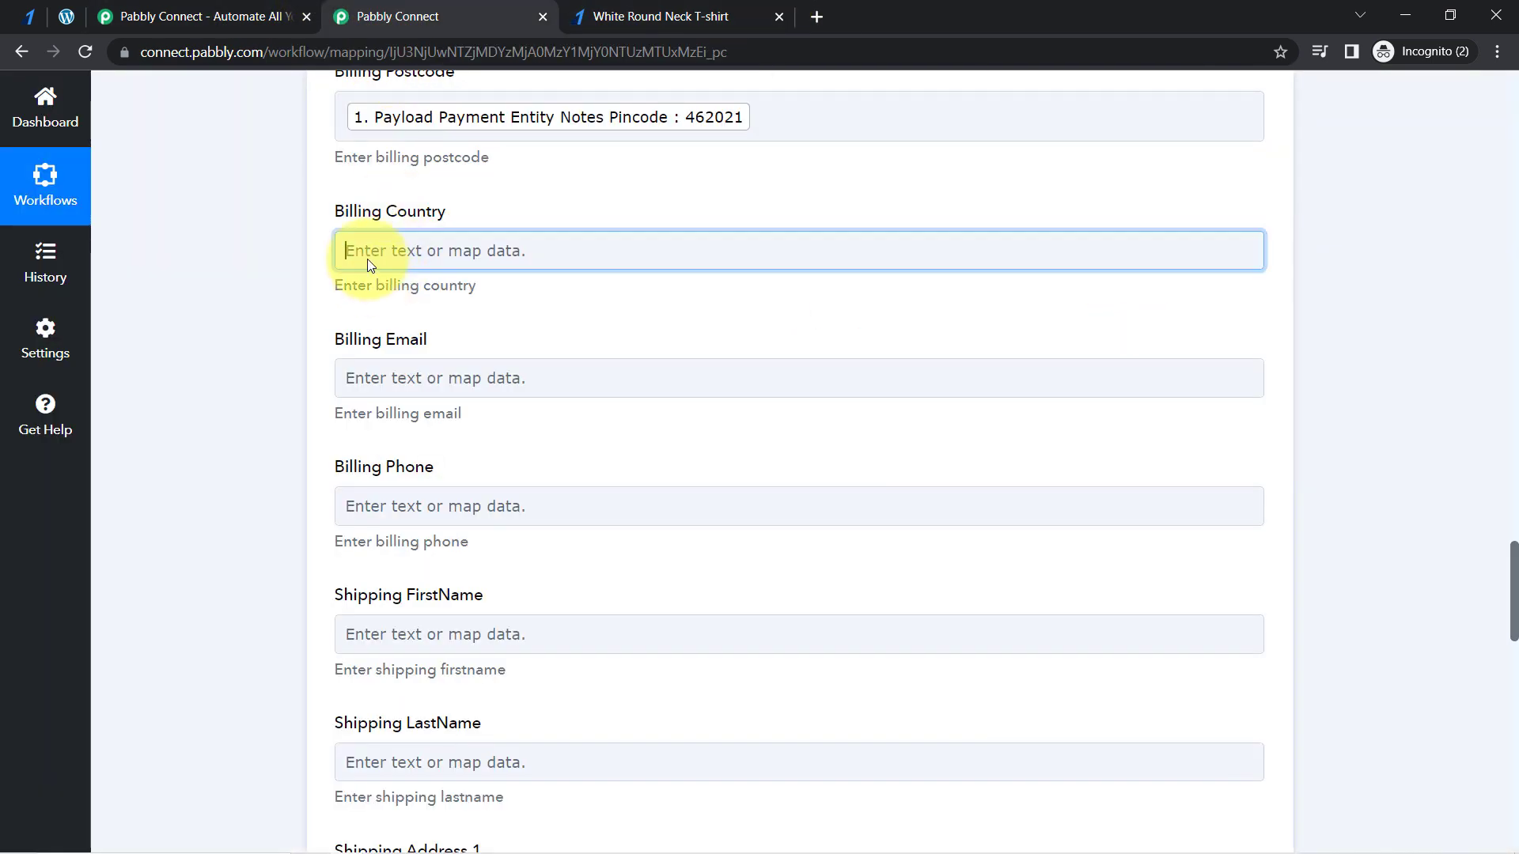
pyautogui.click(374, 340)
pyautogui.write('indi')
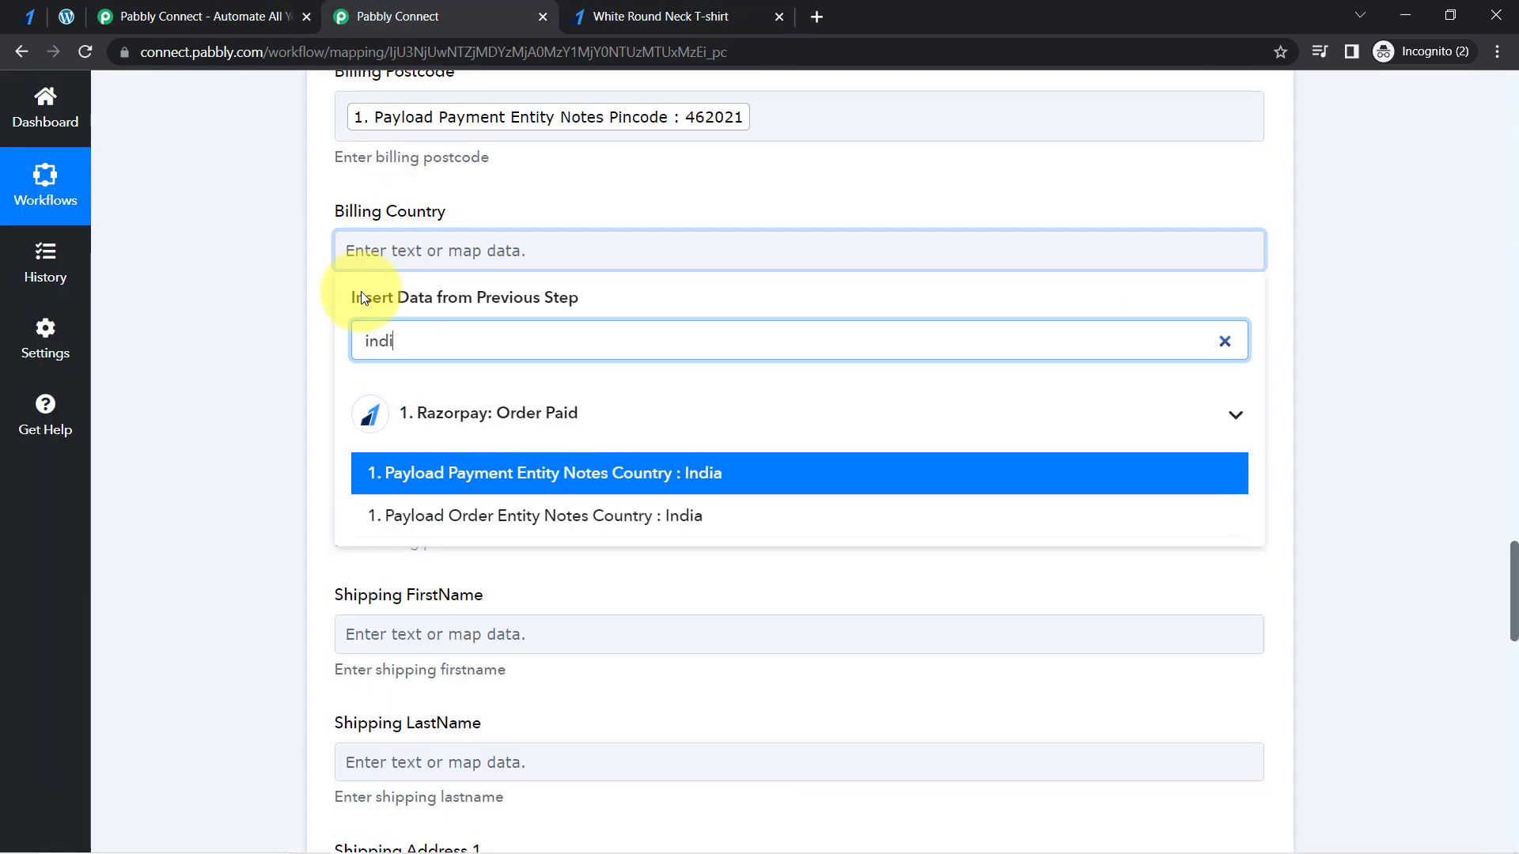
pyautogui.click(469, 491)
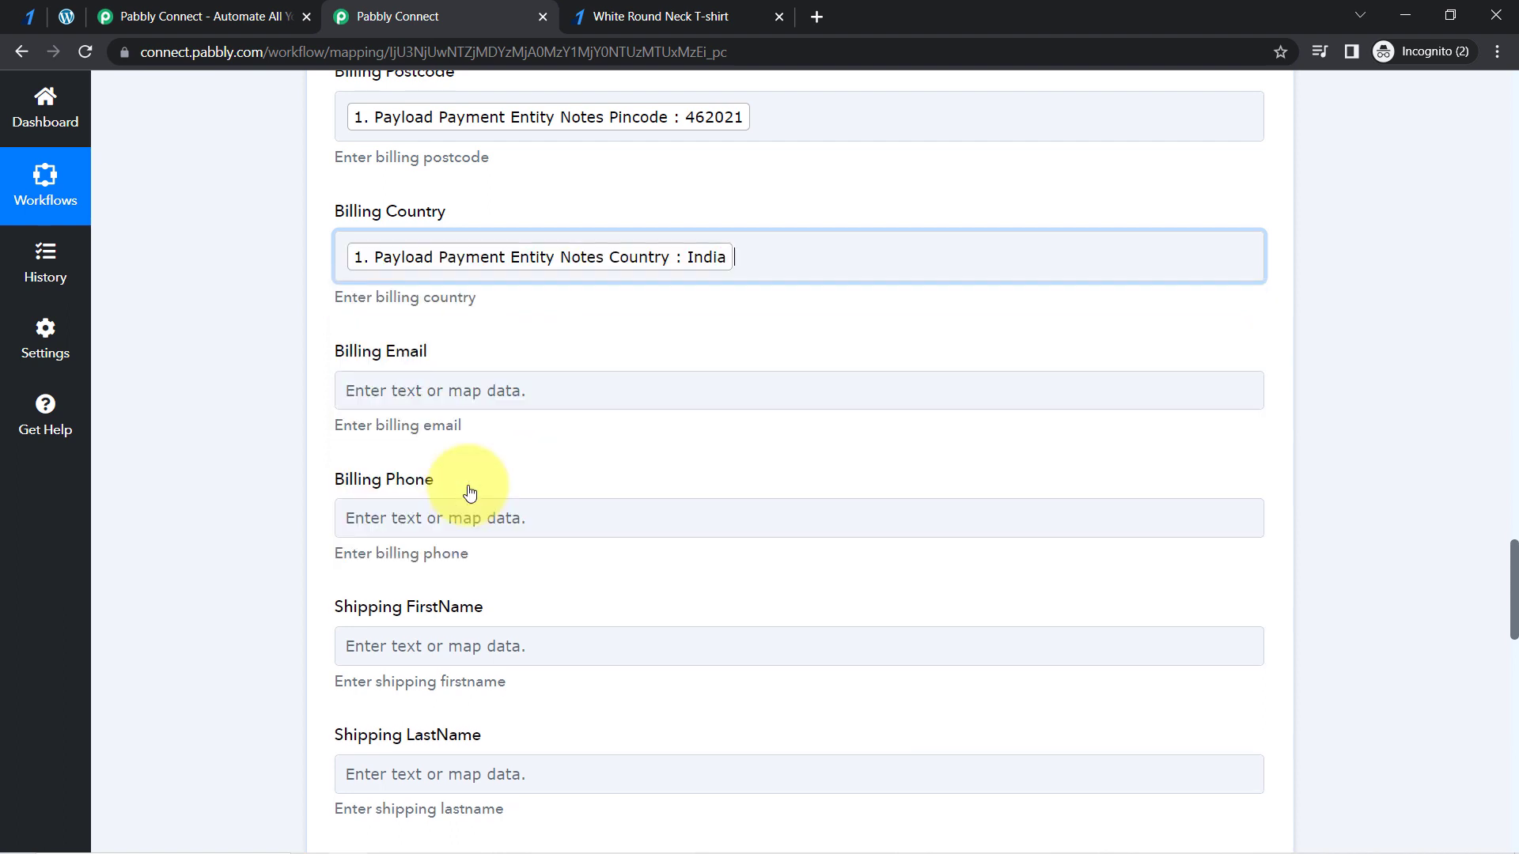
pyautogui.click(299, 402)
# - Map Billing Email to Payload Payment Entity Notes Email from the Razorpay trigger, searching the data for "@"
pyautogui.click(422, 387)
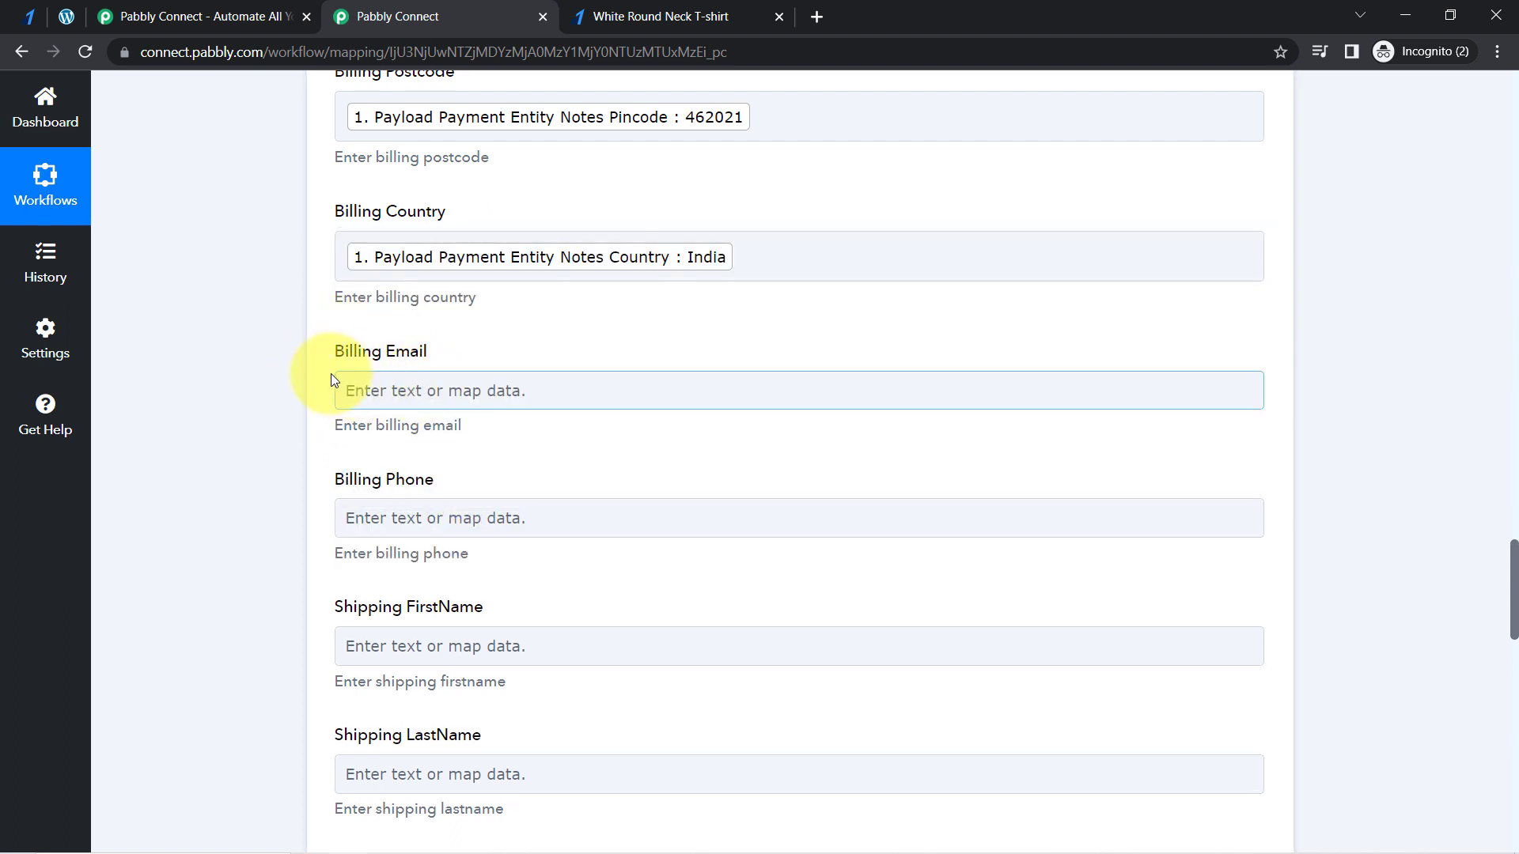
pyautogui.click(377, 387)
pyautogui.click(409, 484)
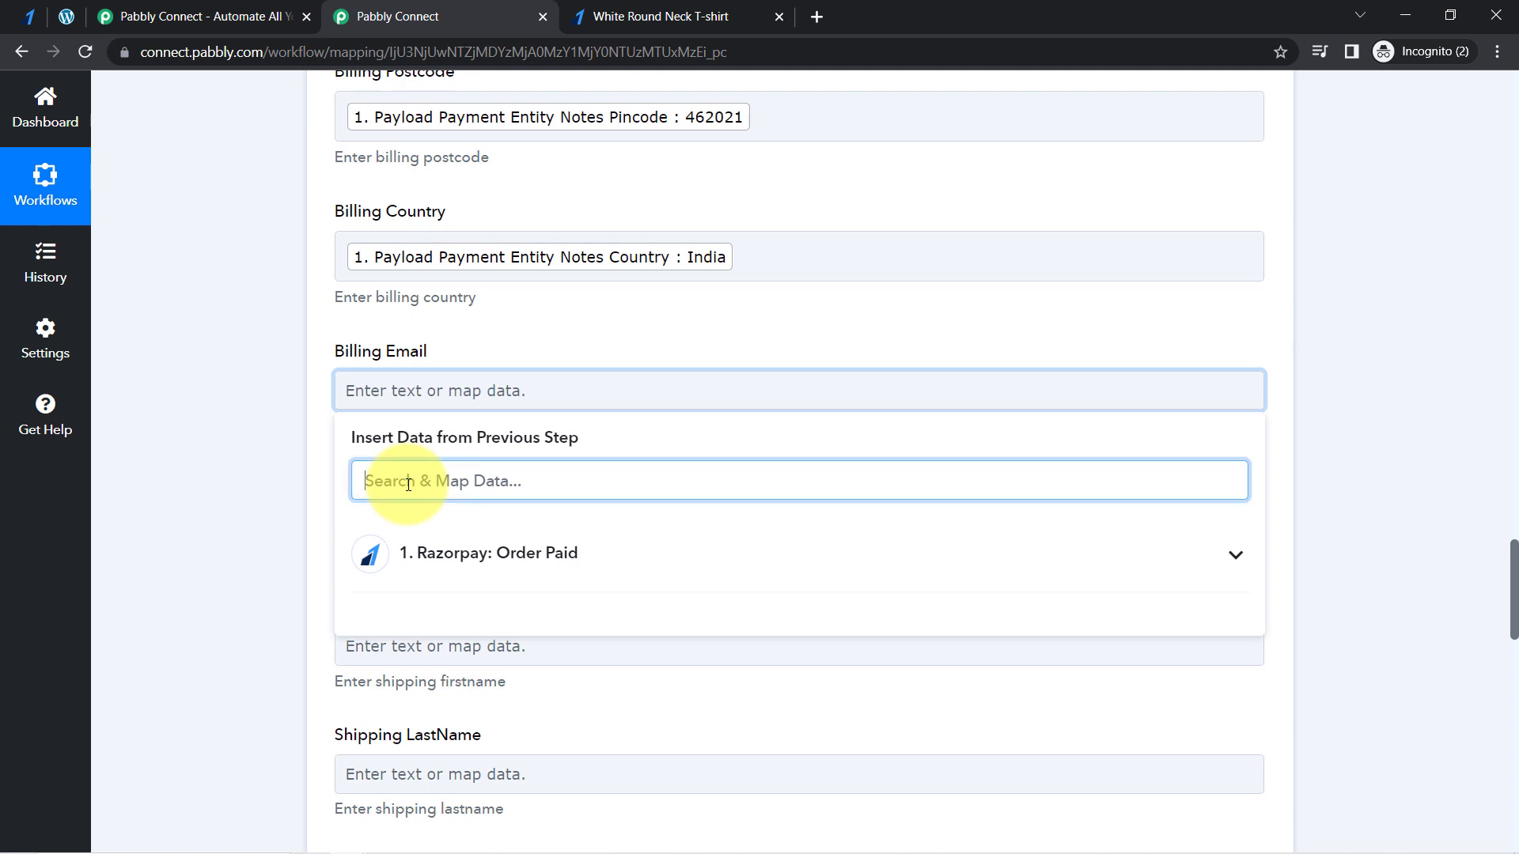
pyautogui.write('@')
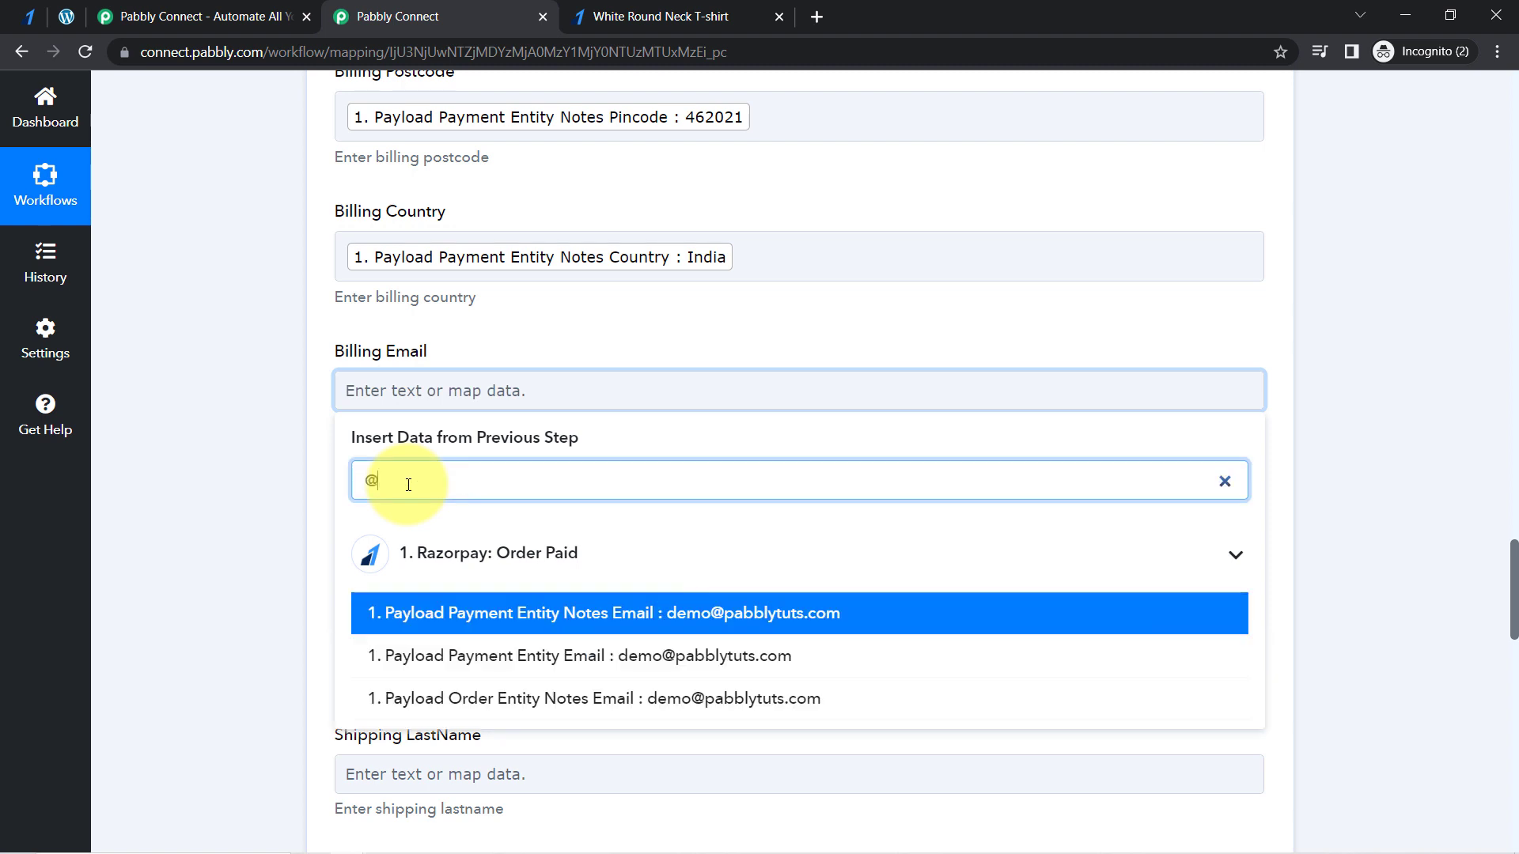
pyautogui.click(712, 597)
pyautogui.click(240, 419)
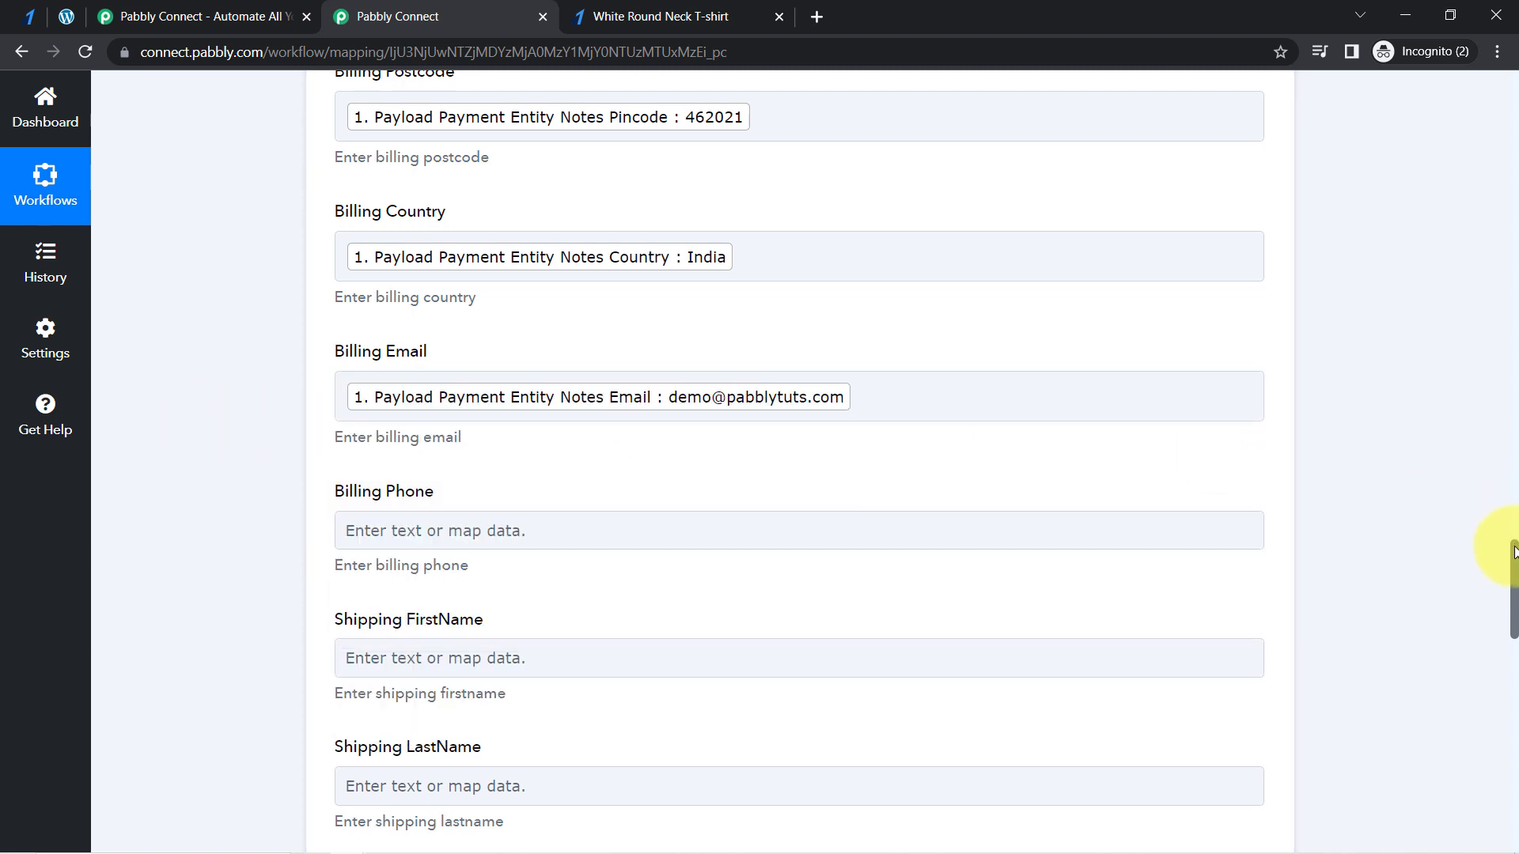
# - Enable mapping for the Customer ID field and clear its preset value, leaving the field empty
pyautogui.moveTo(1513, 554); pyautogui.dragTo(1513, 585)
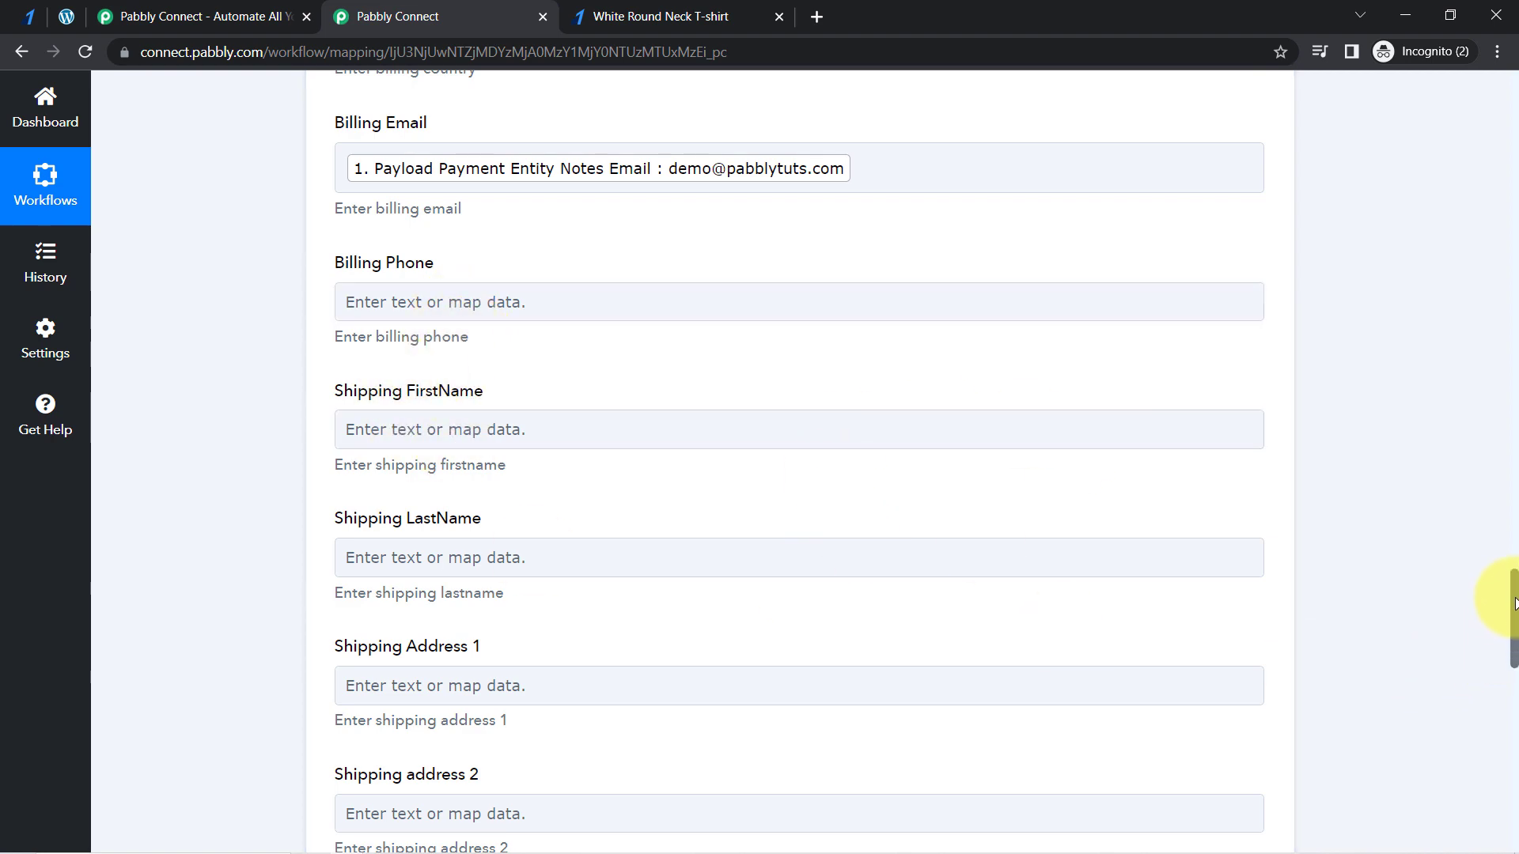
pyautogui.moveTo(1514, 585); pyautogui.dragTo(1413, 344)
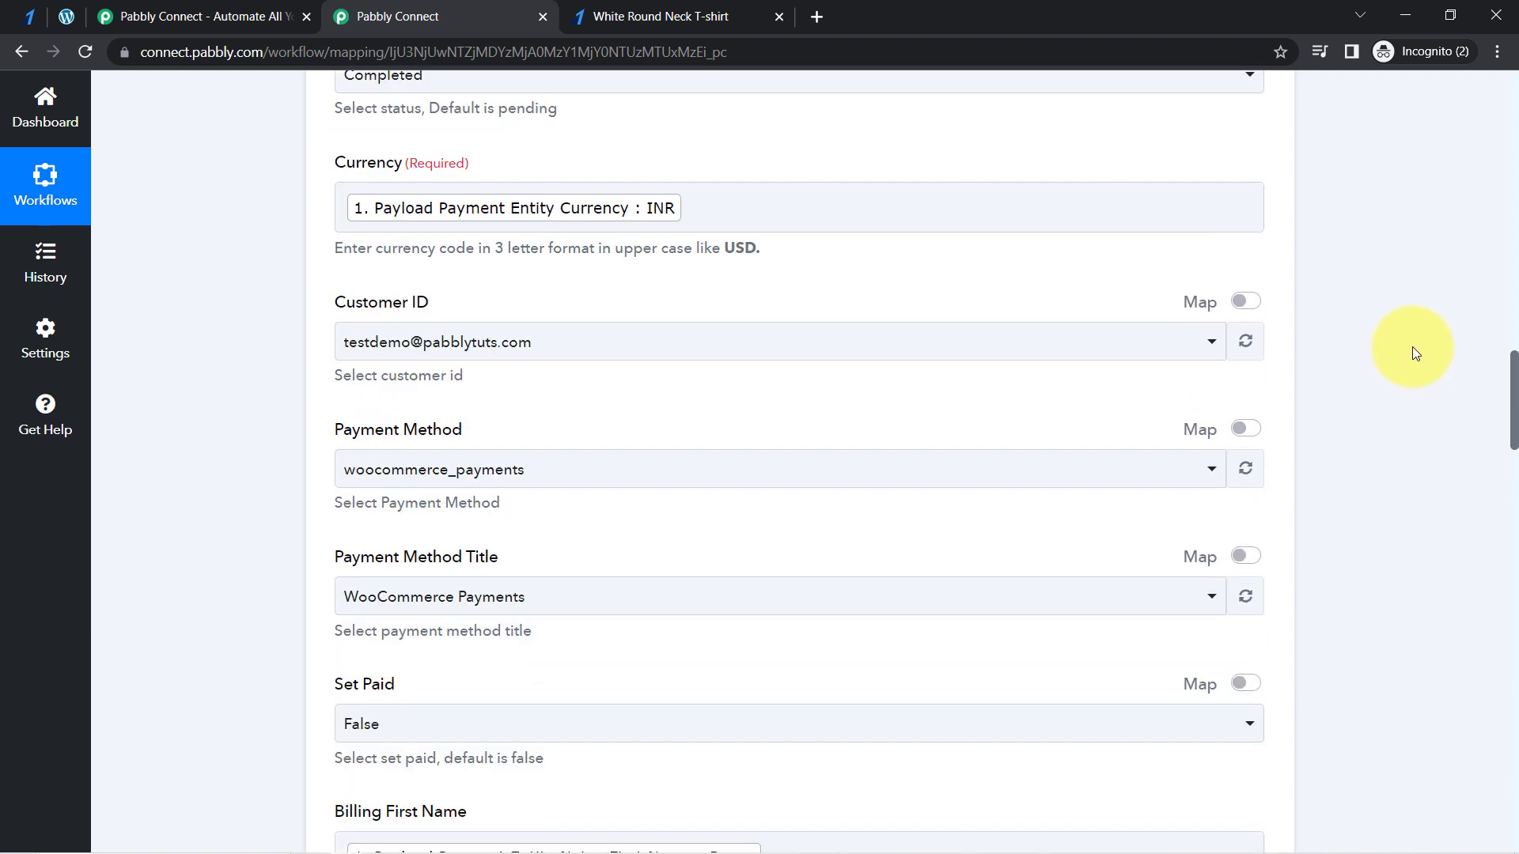
pyautogui.moveTo(355, 314)
pyautogui.mouseDown()
pyautogui.moveTo(411, 312)
pyautogui.moveTo(401, 333)
pyautogui.moveTo(363, 342)
pyautogui.mouseUp()
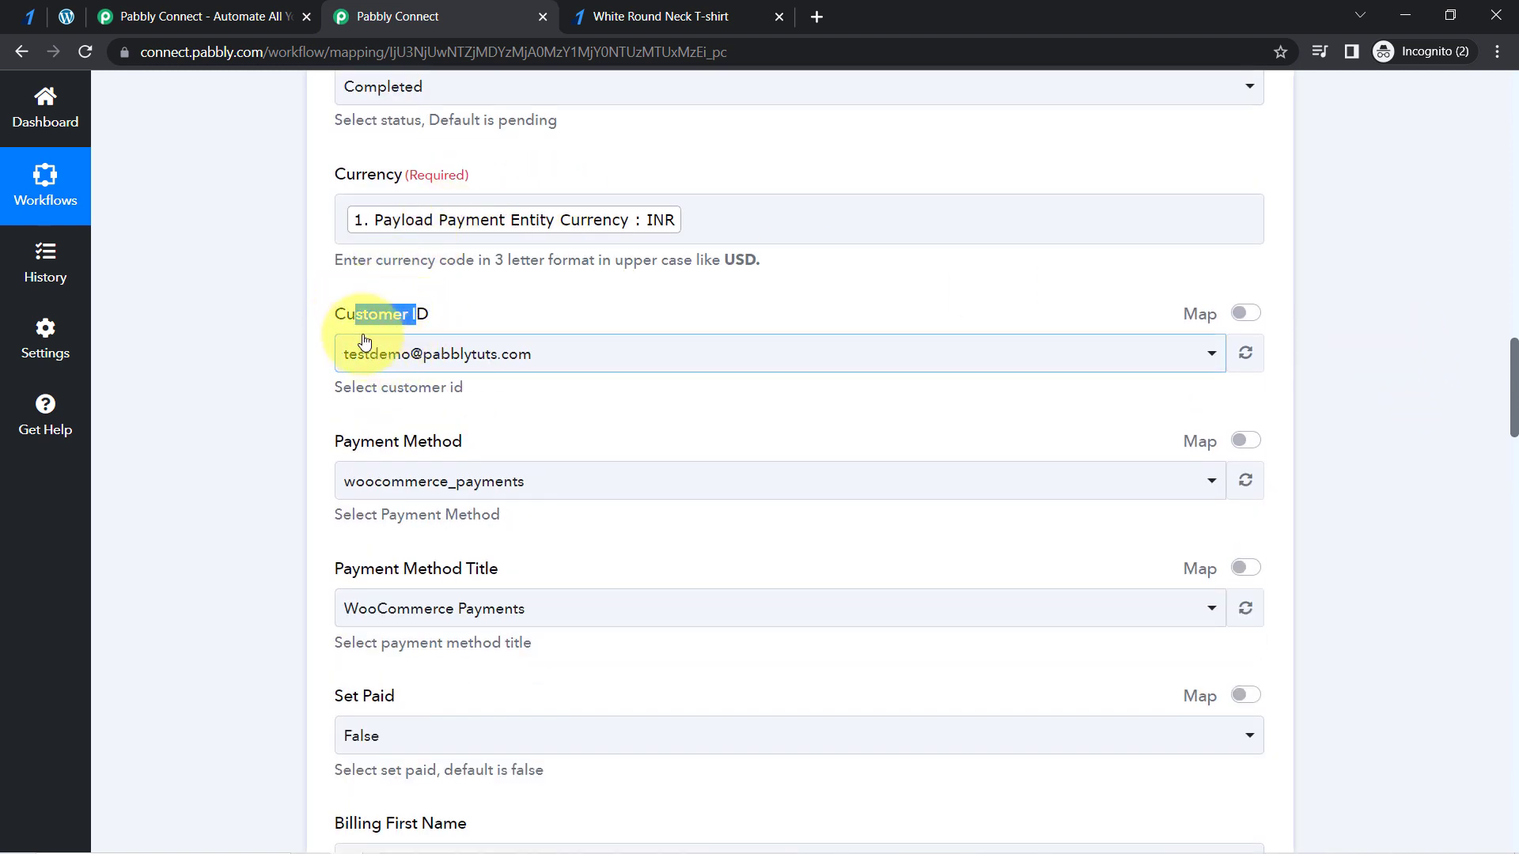
pyautogui.click(408, 317)
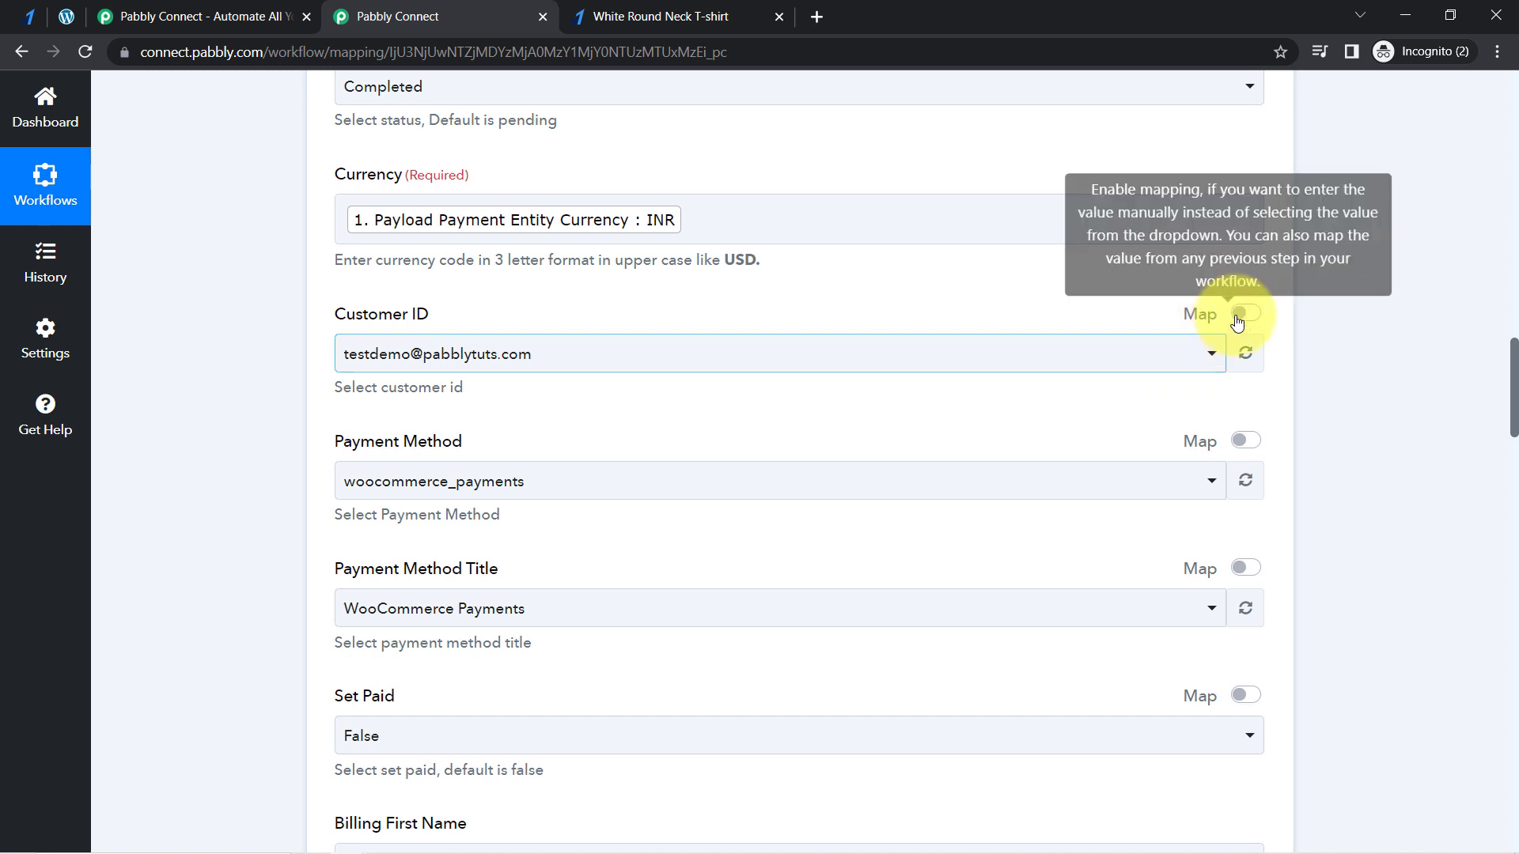
pyautogui.click(472, 351)
pyautogui.click(165, 394)
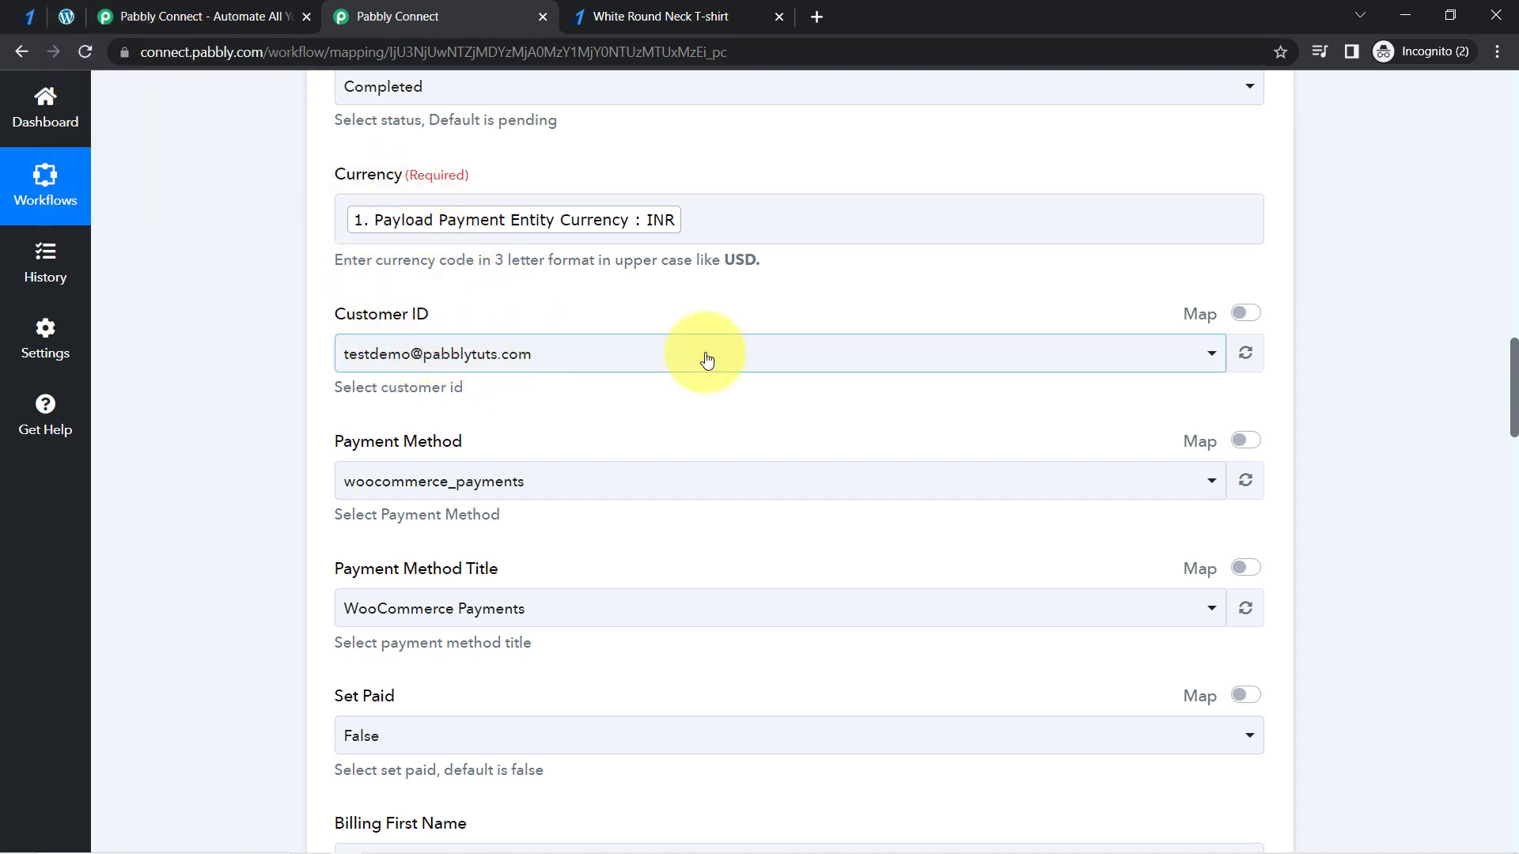
pyautogui.click(1244, 316)
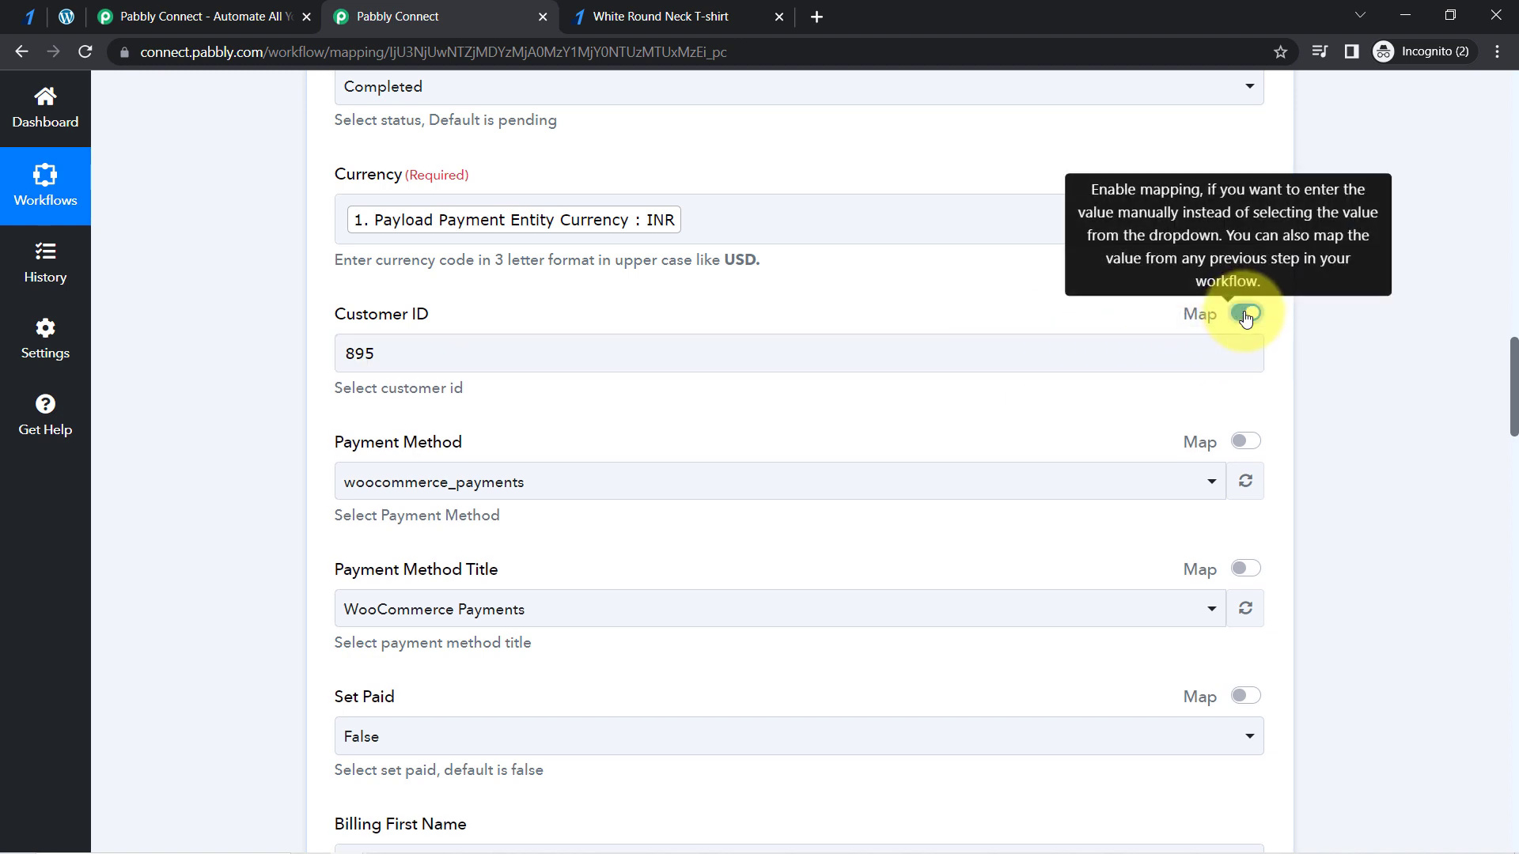
pyautogui.doubleClick(384, 354)
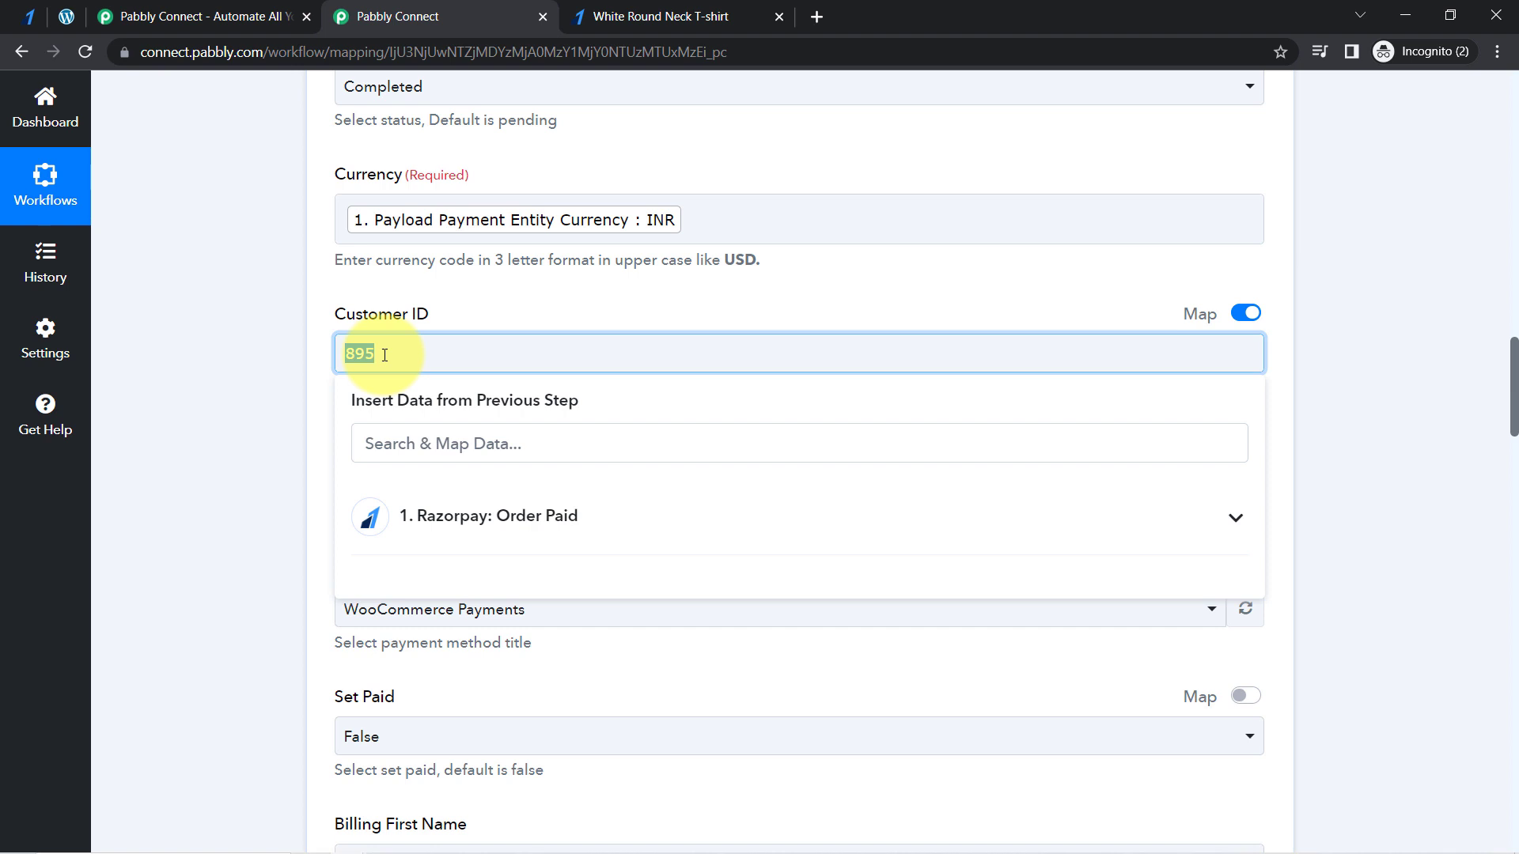
pyautogui.click(291, 361)
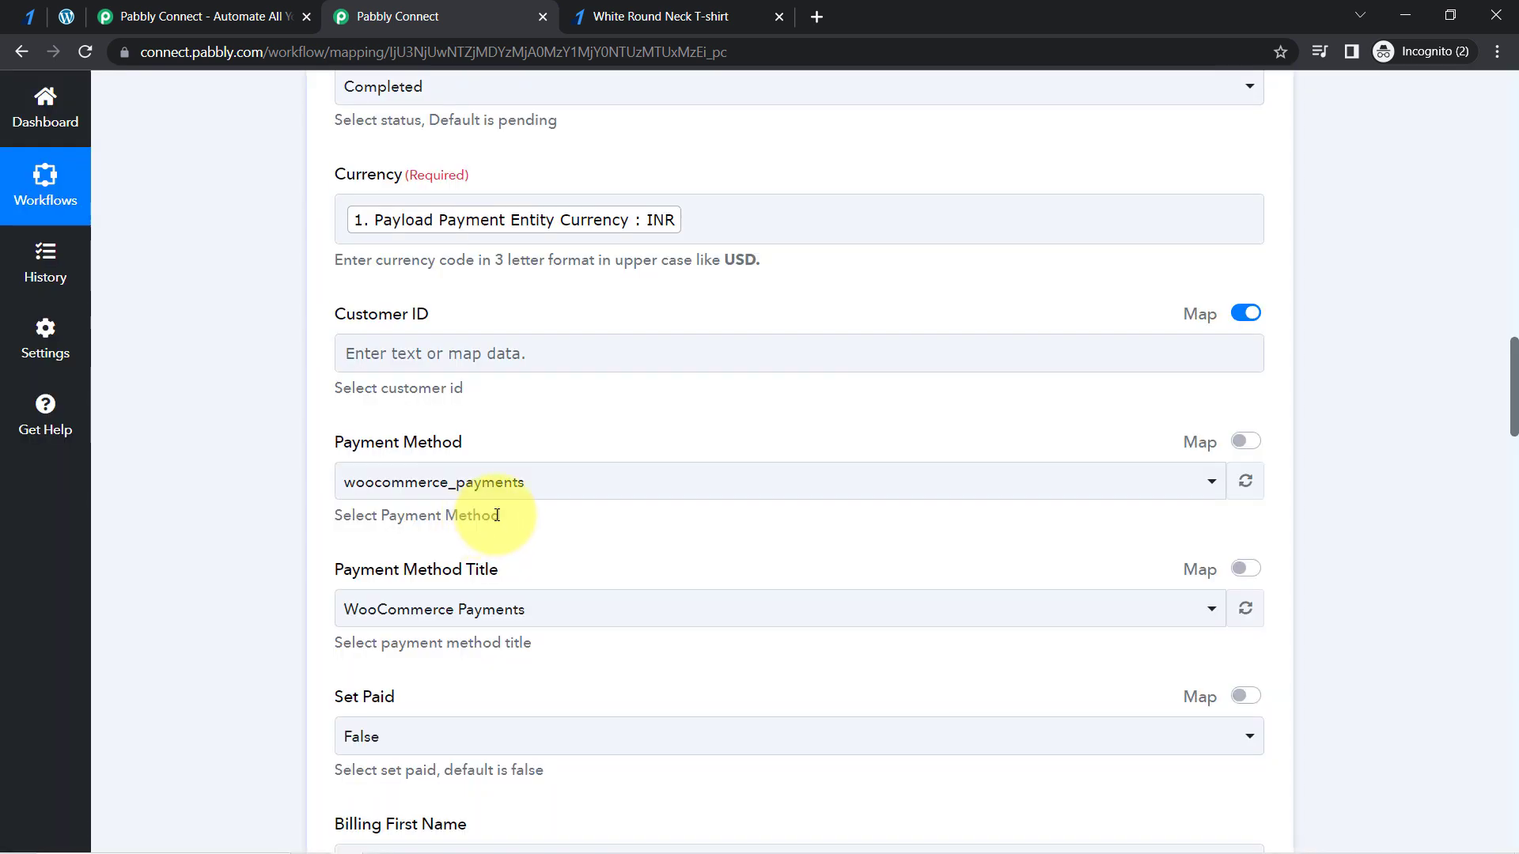
# - Enable mapping for Payment Method and set its value to "razorpay_payments"
pyautogui.click(1243, 442)
pyautogui.doubleClick(586, 482)
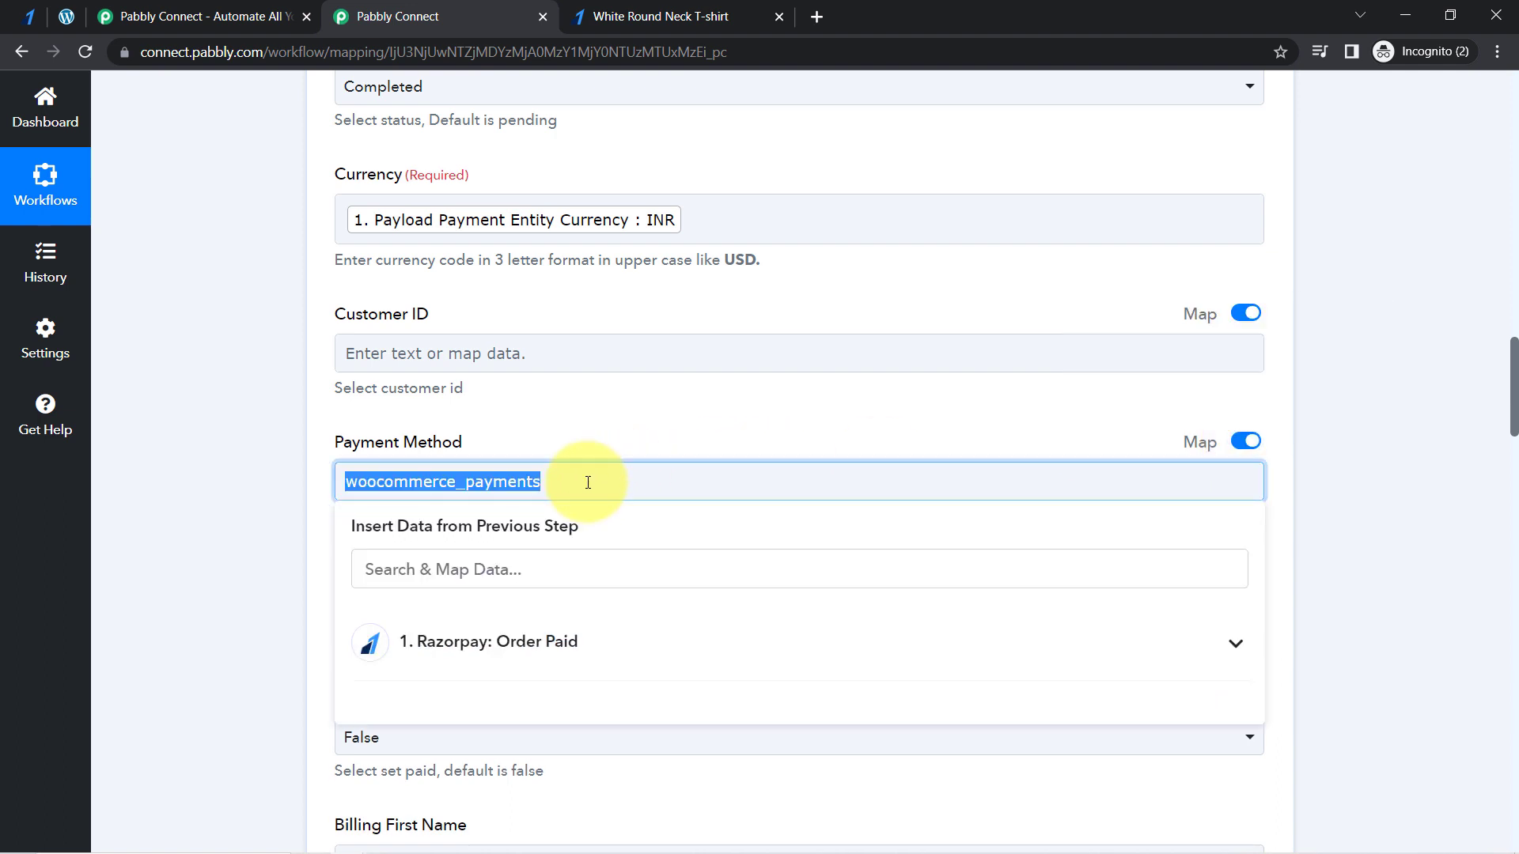
pyautogui.click(518, 483)
pyautogui.moveTo(455, 485); pyautogui.dragTo(258, 502)
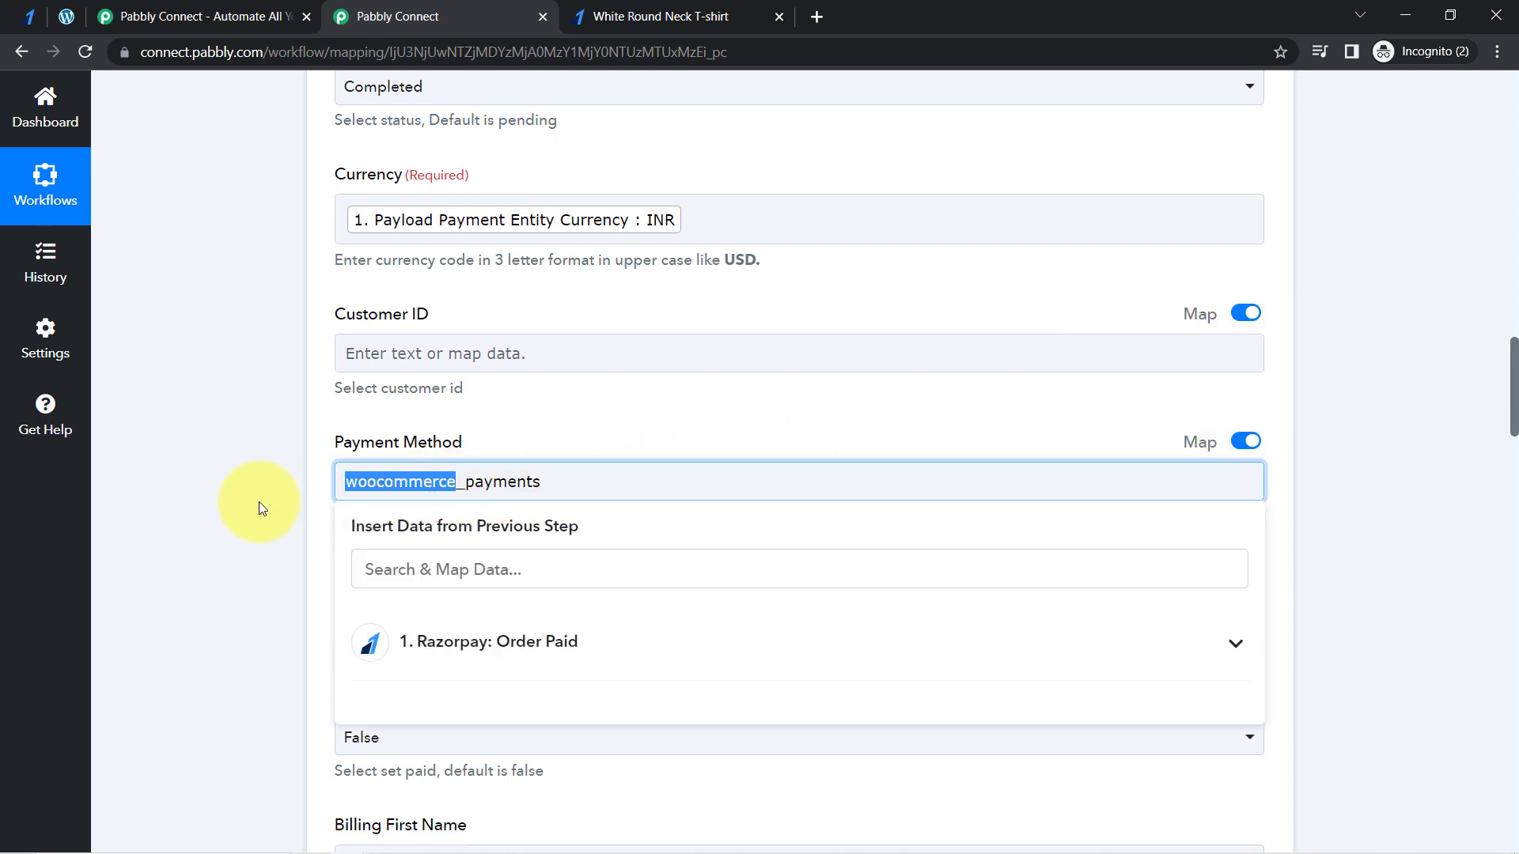
pyautogui.press('BackSpace')
pyautogui.write('razorpay')
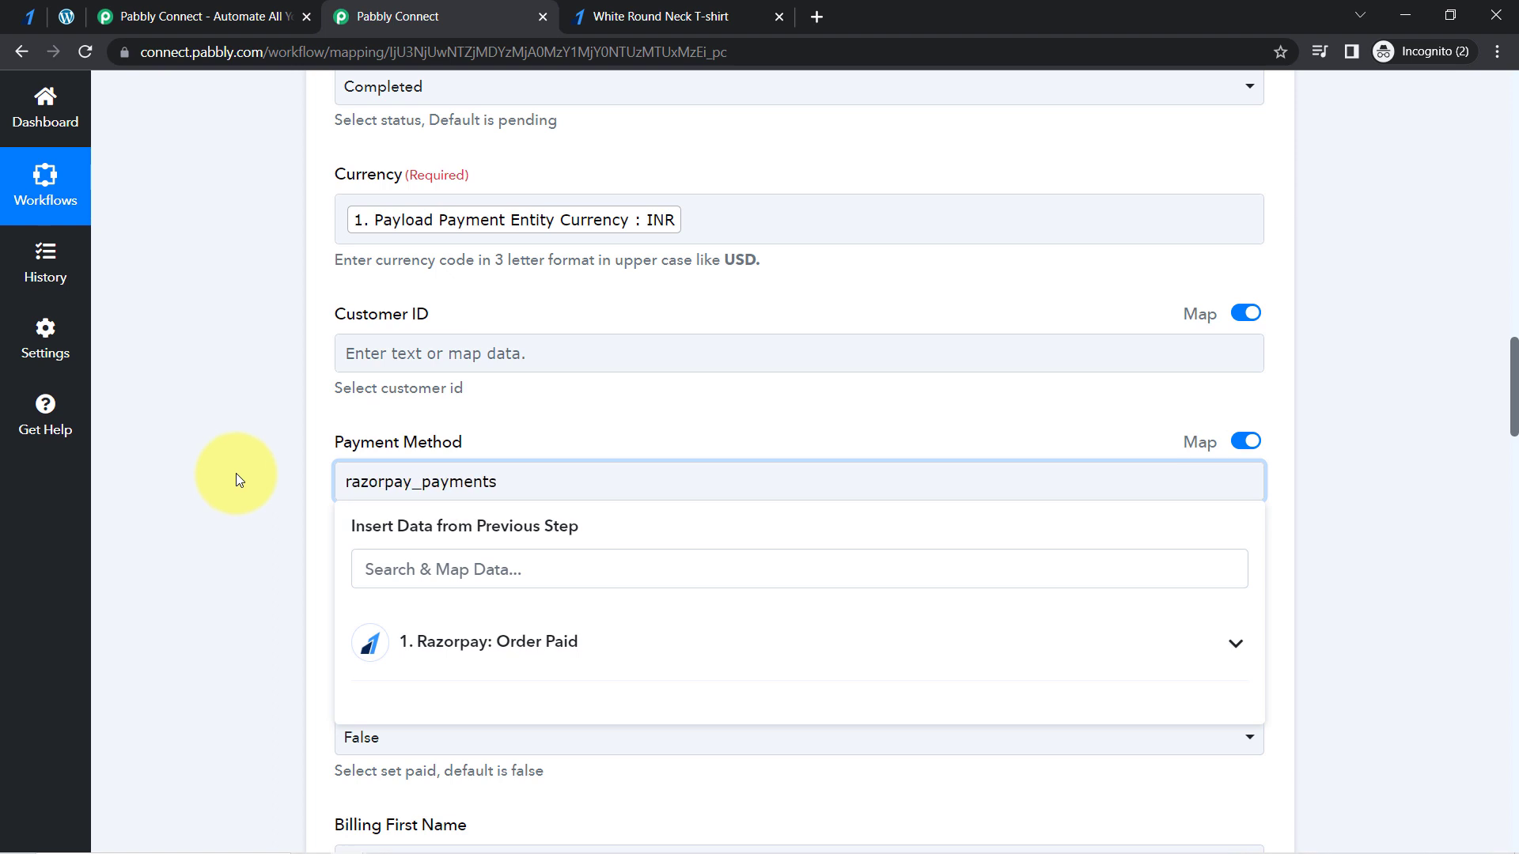
pyautogui.click(236, 474)
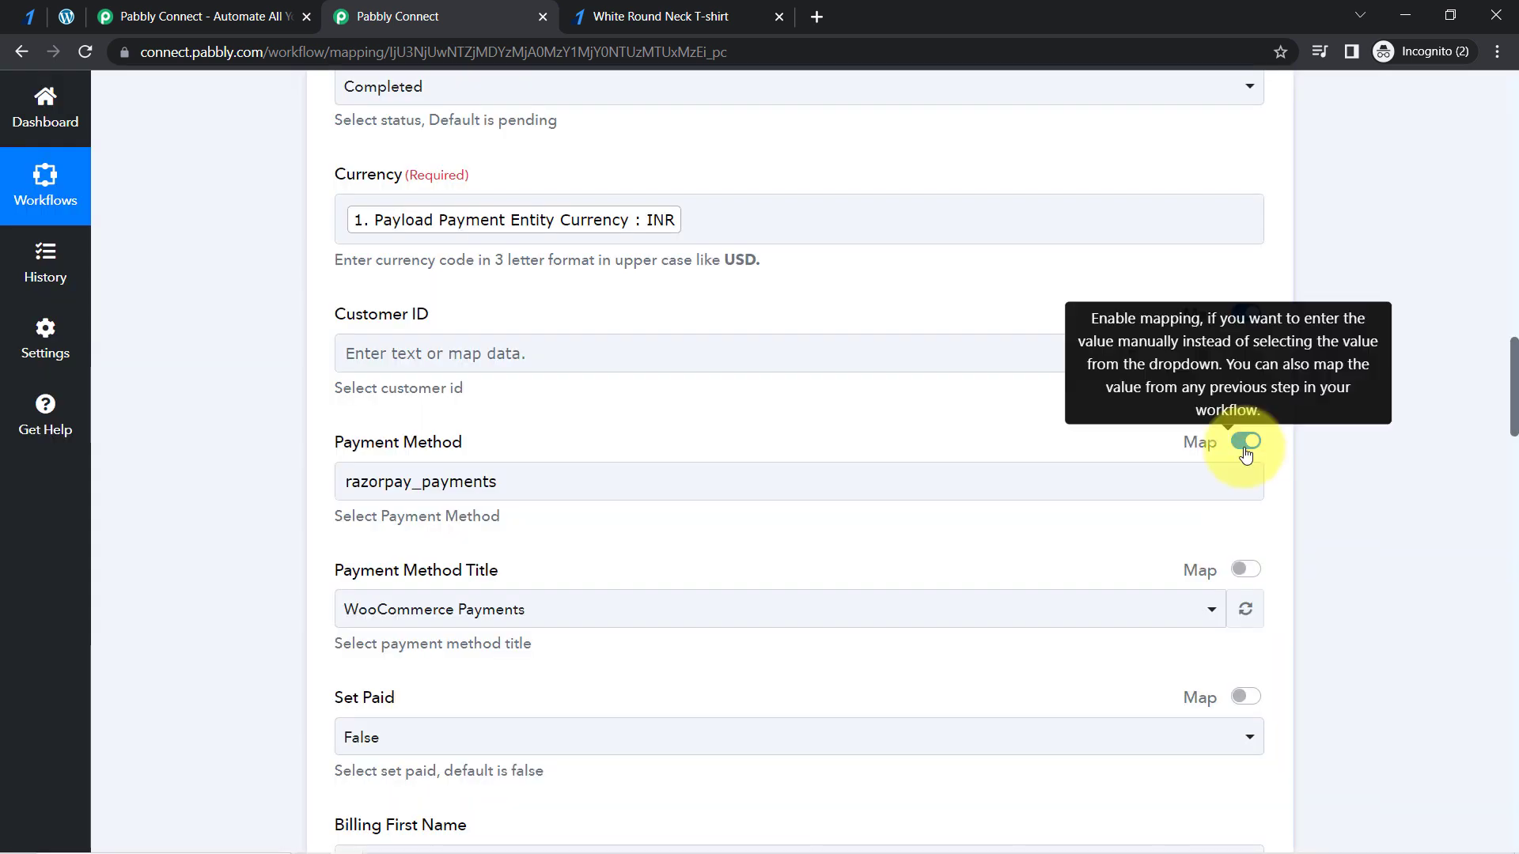
# - Enable mapping for Payment Method Title and set its value to "Razorpay Payments"
pyautogui.click(1246, 569)
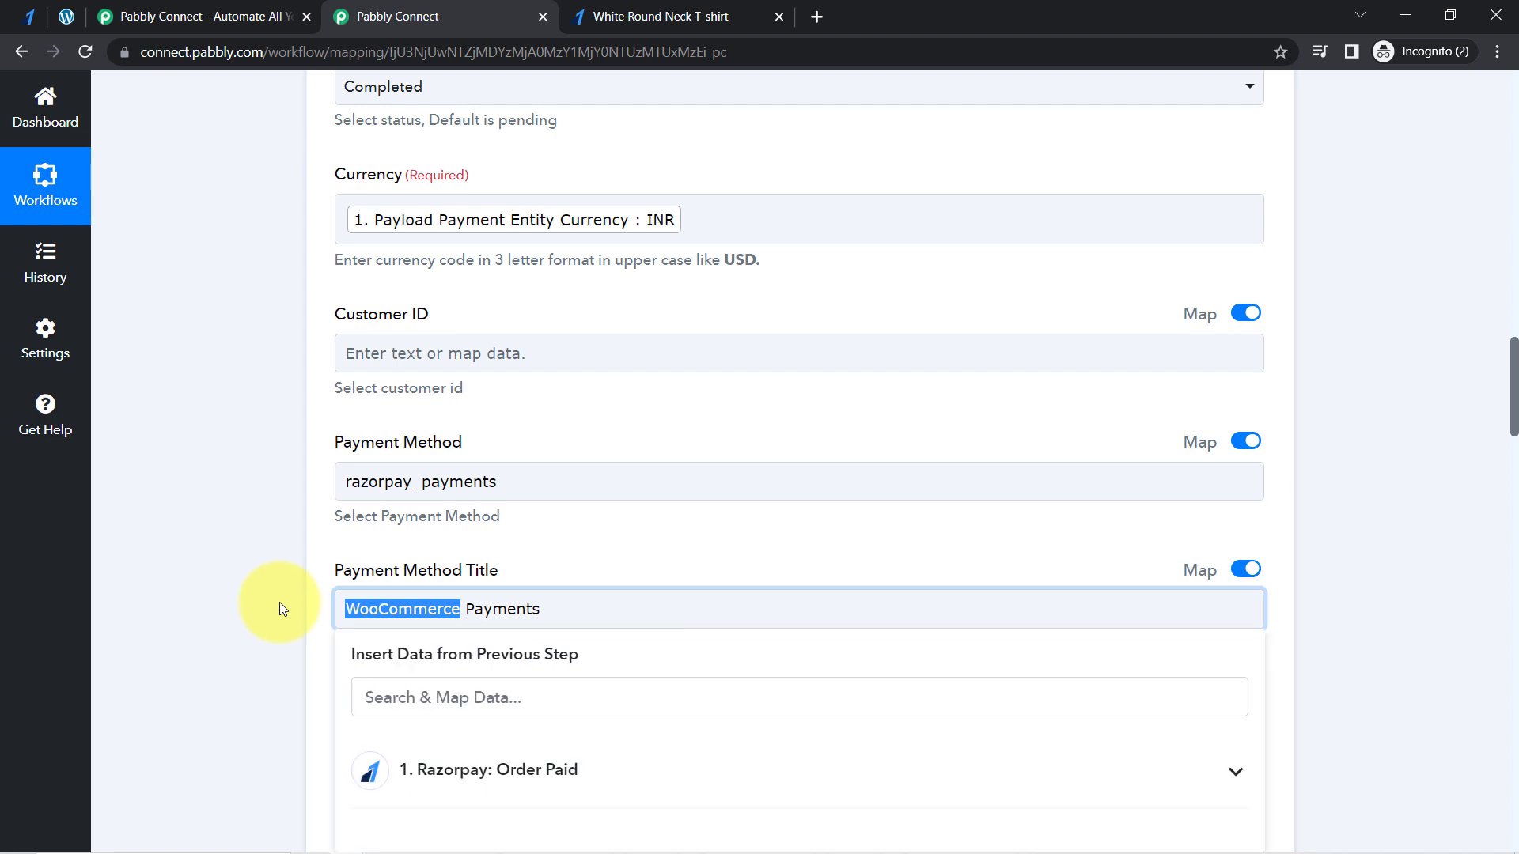
pyautogui.write('Razorpay')
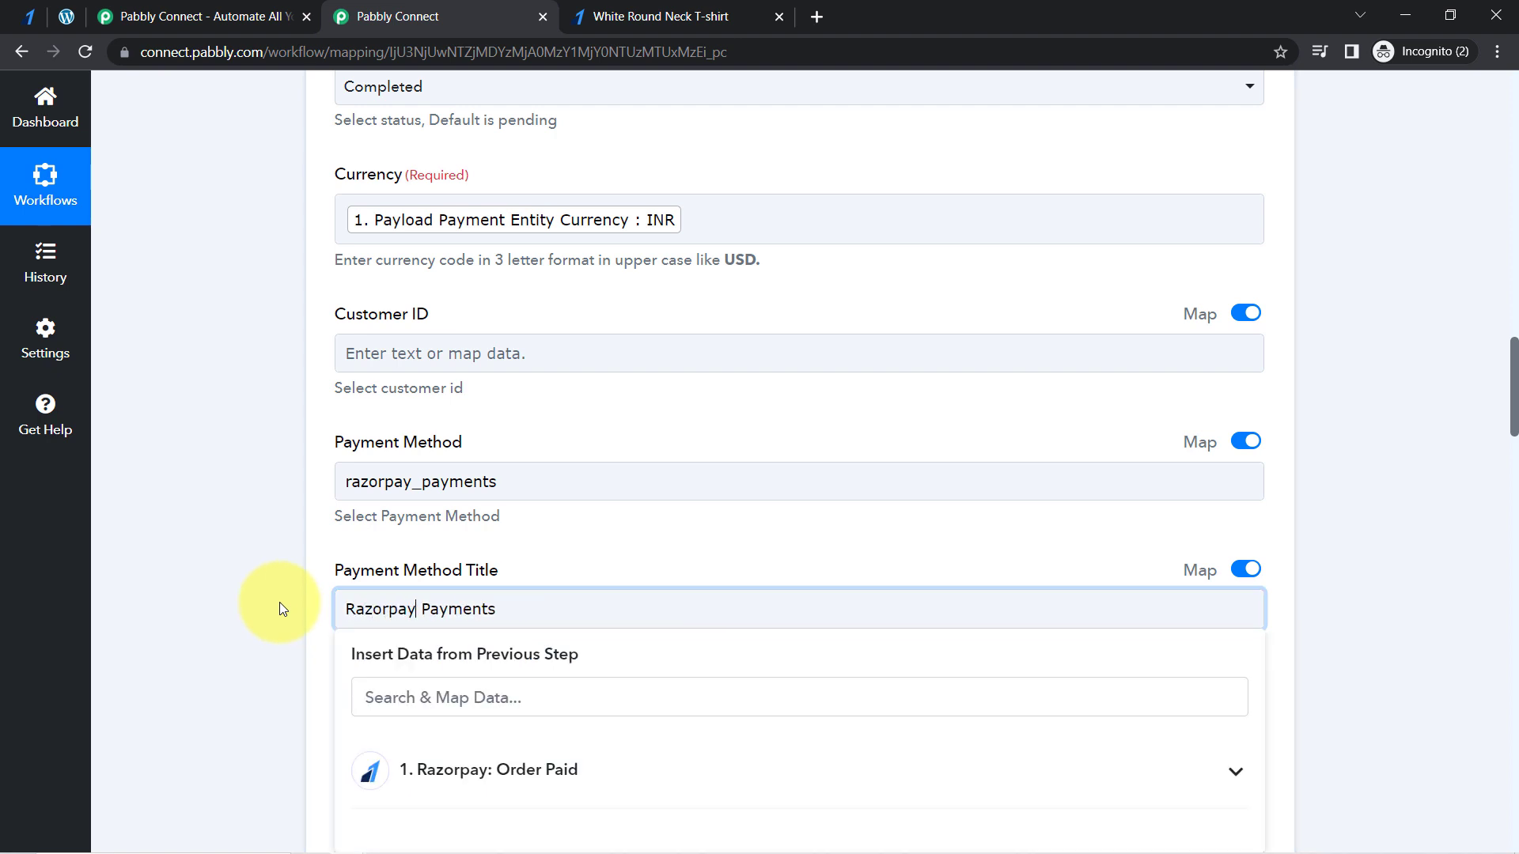
pyautogui.click(279, 601)
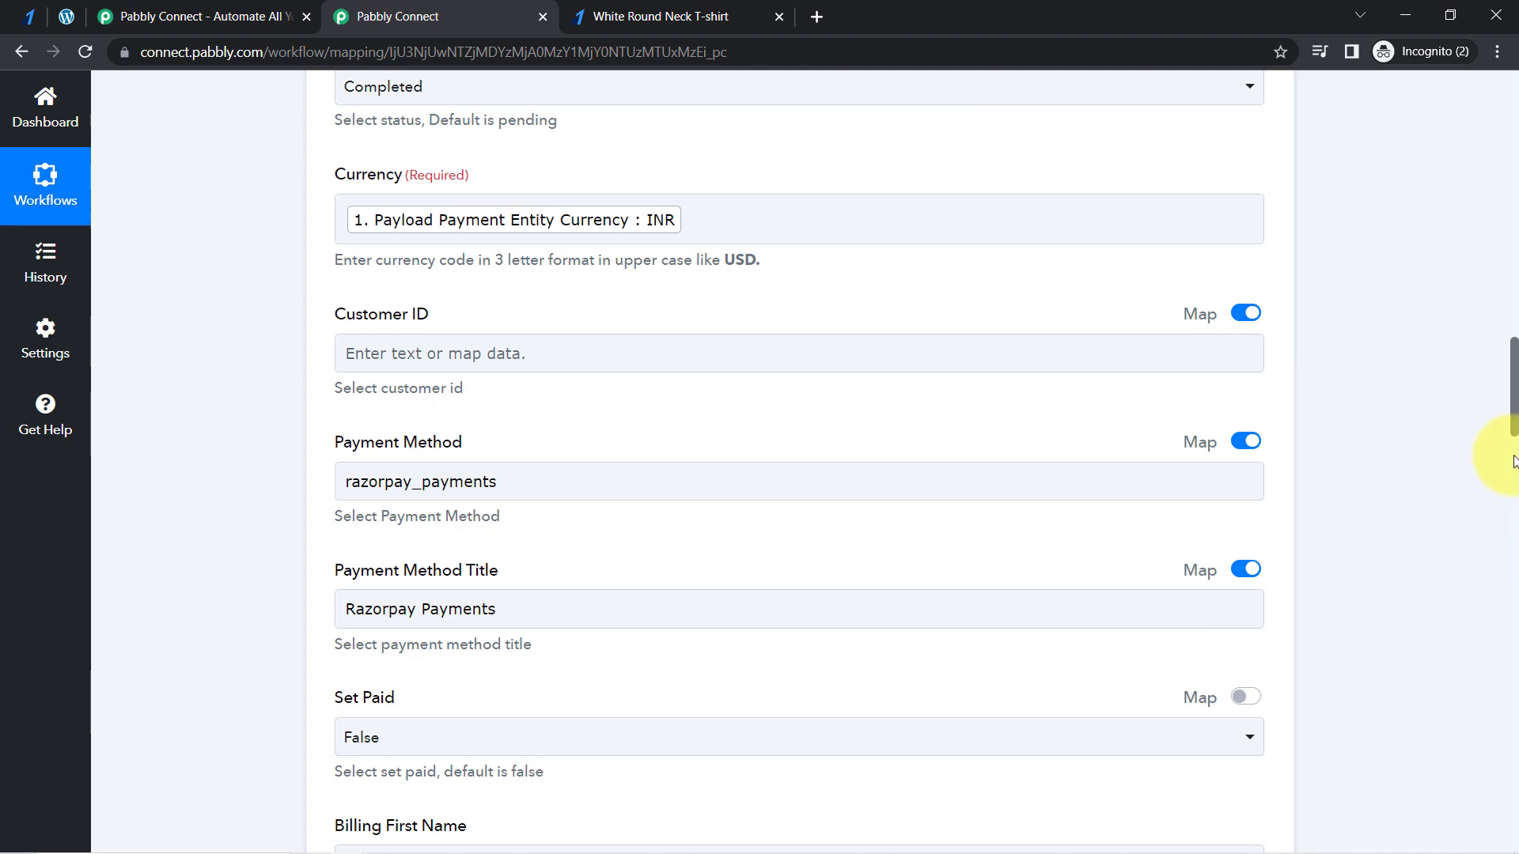
# - Set the order's Set Paid option to True
pyautogui.scroll(-5, 1512, 419)
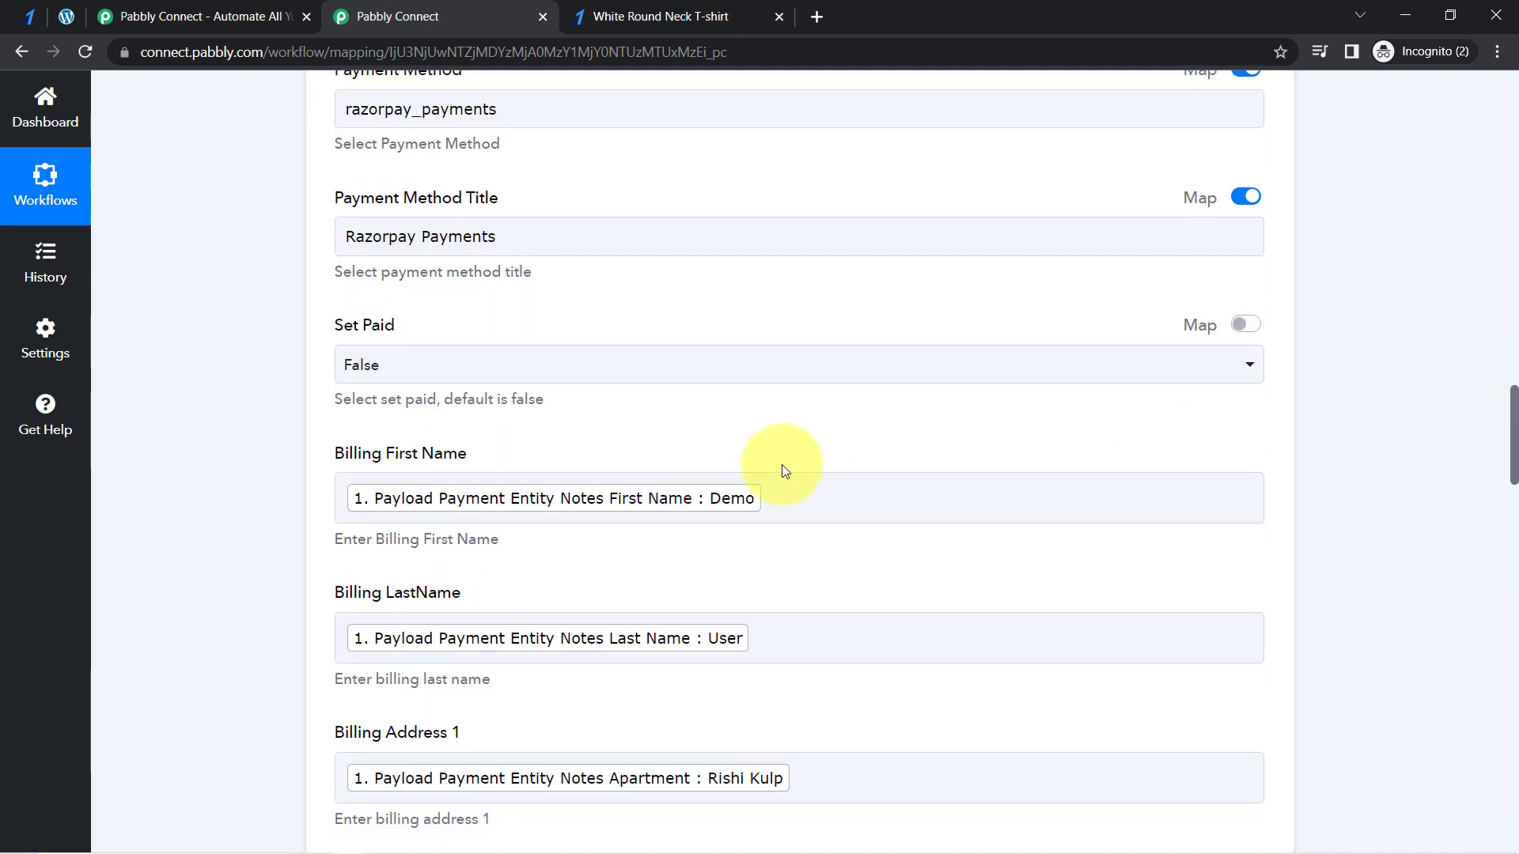
pyautogui.click(363, 369)
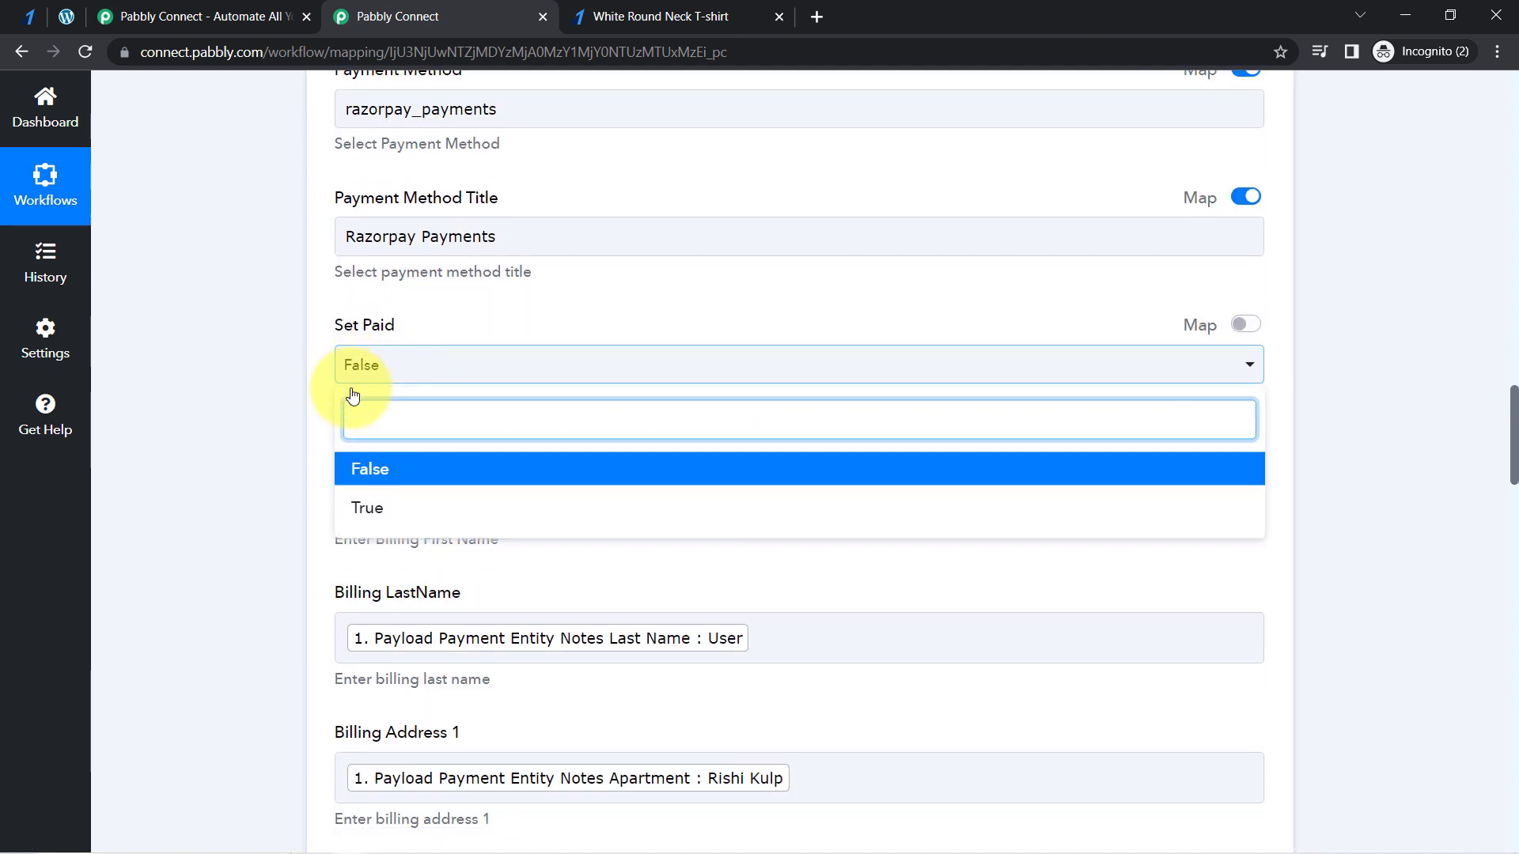
pyautogui.click(360, 525)
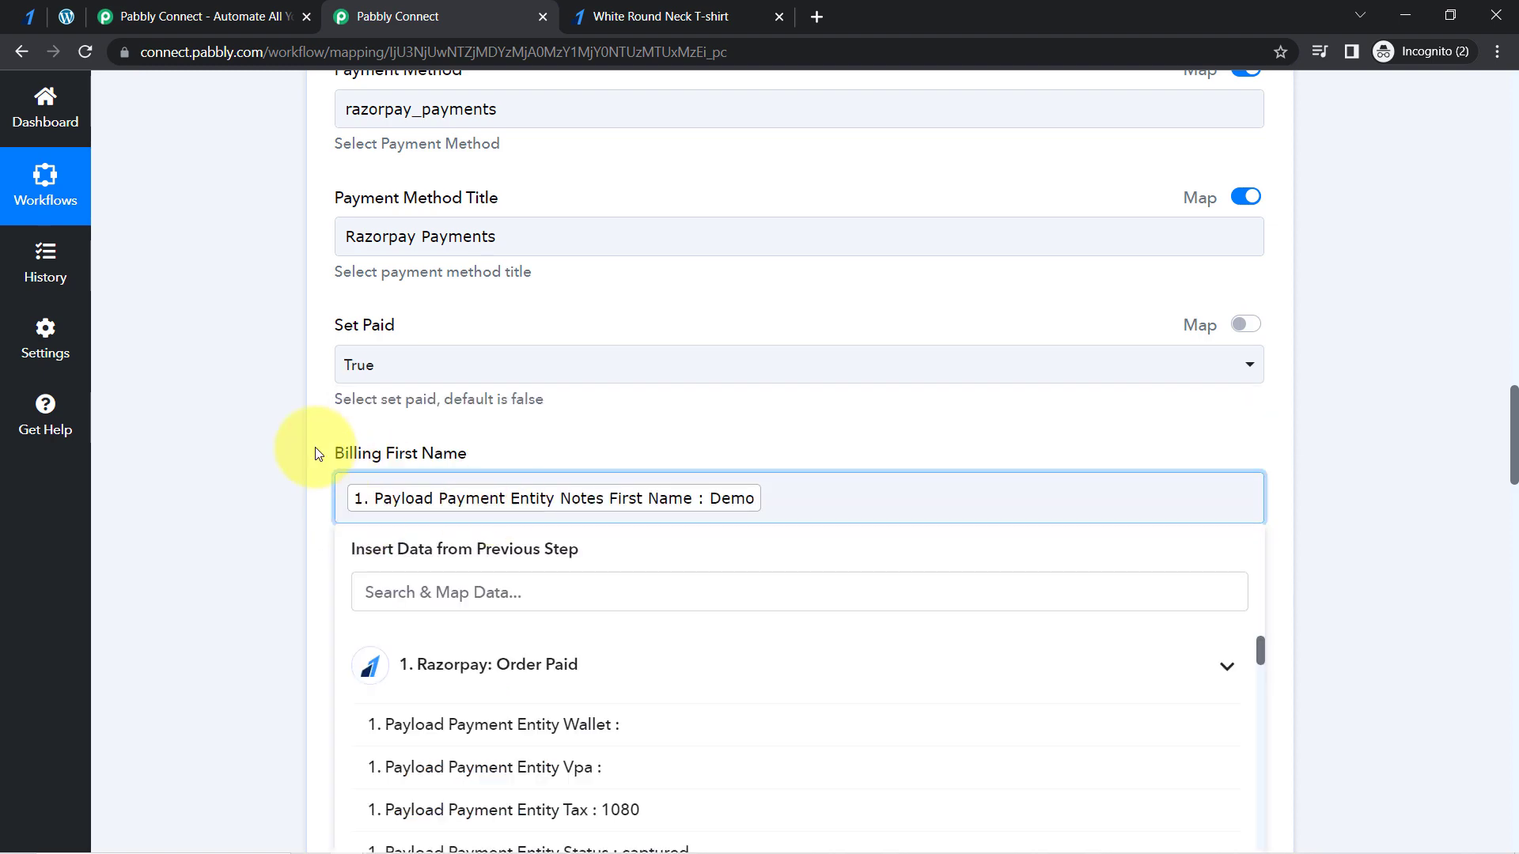
pyautogui.click(1490, 505)
# - Enable mapping for the Product ID field, replacing the Chimney product selection with an empty field
pyautogui.moveTo(1513, 467); pyautogui.dragTo(1509, 785)
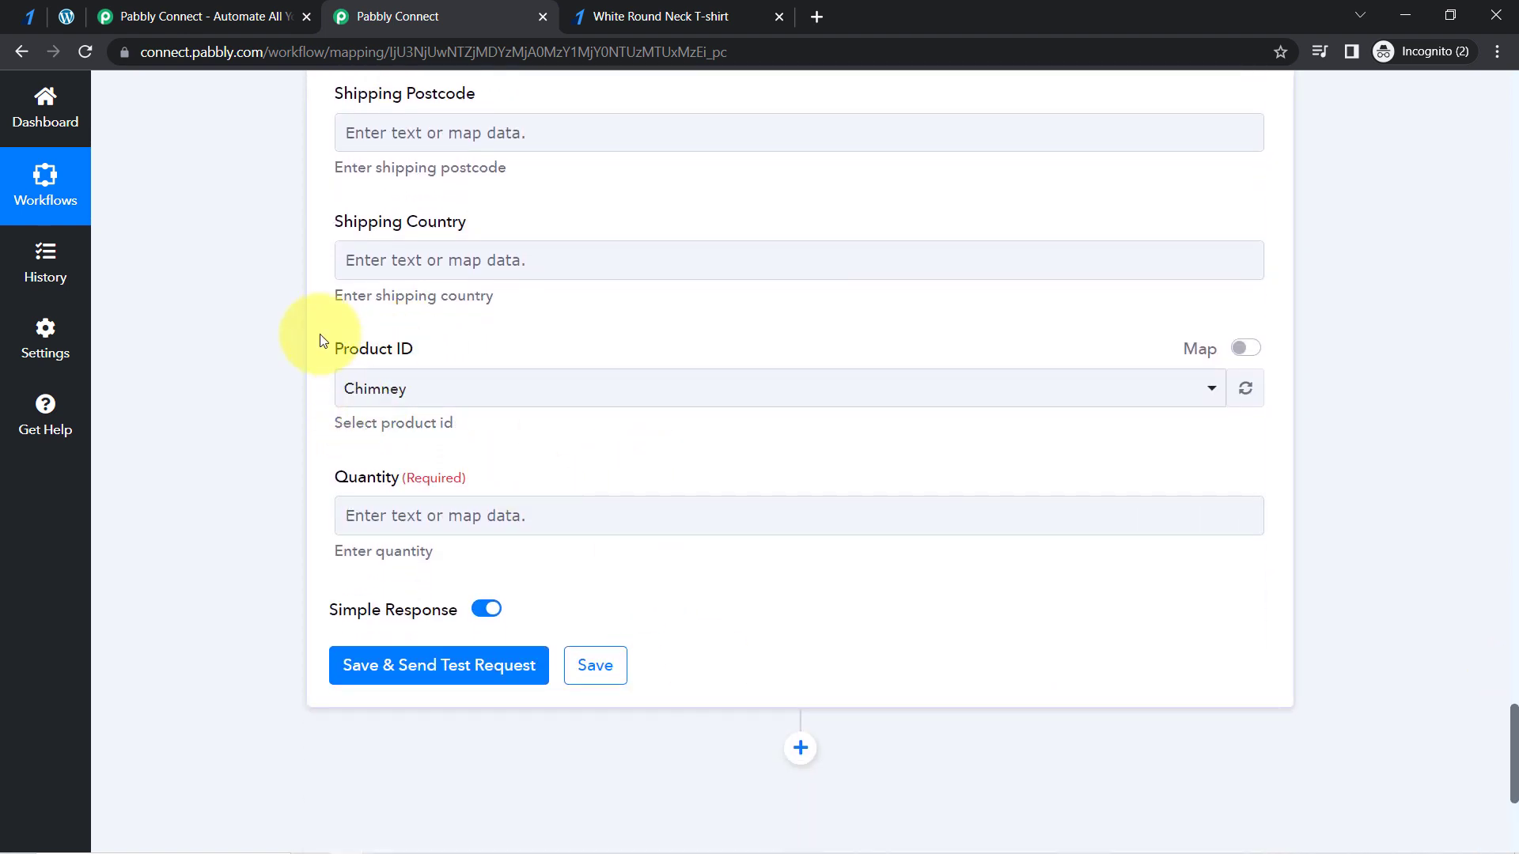
pyautogui.click(373, 385)
pyautogui.click(164, 299)
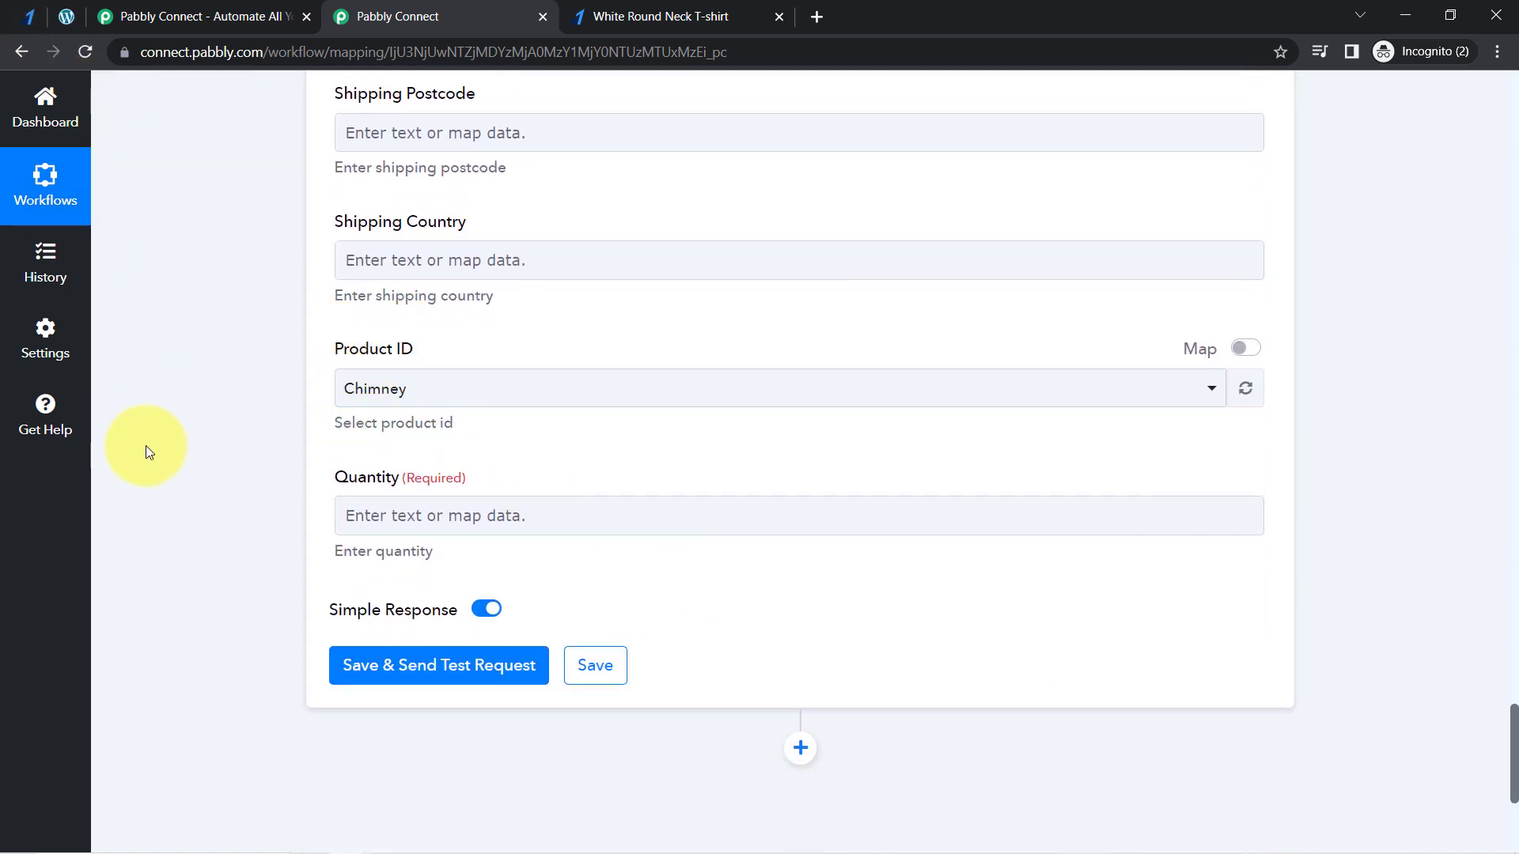
pyautogui.click(375, 392)
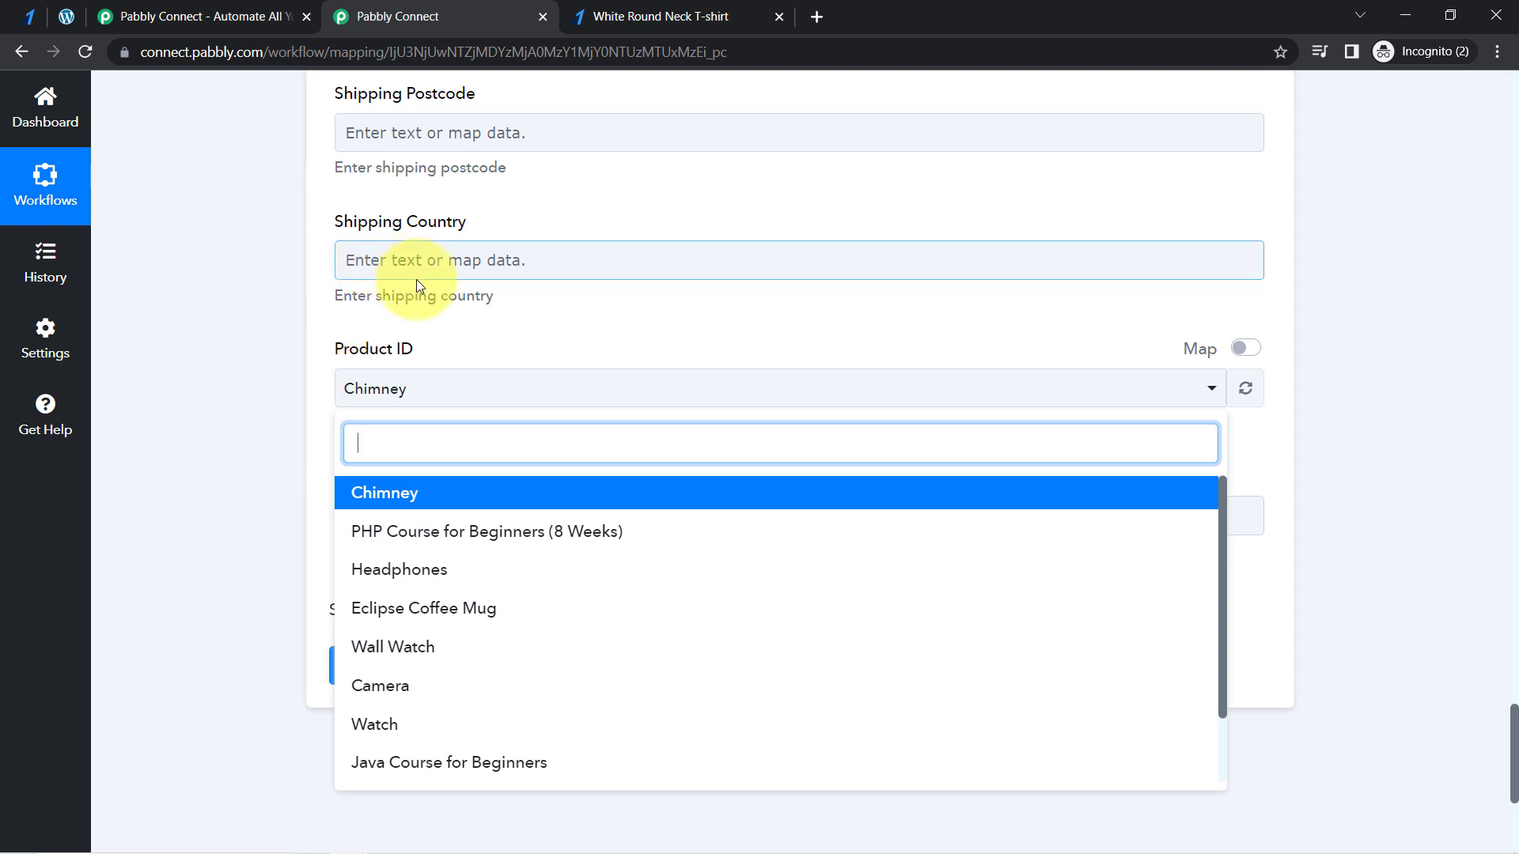
pyautogui.click(234, 403)
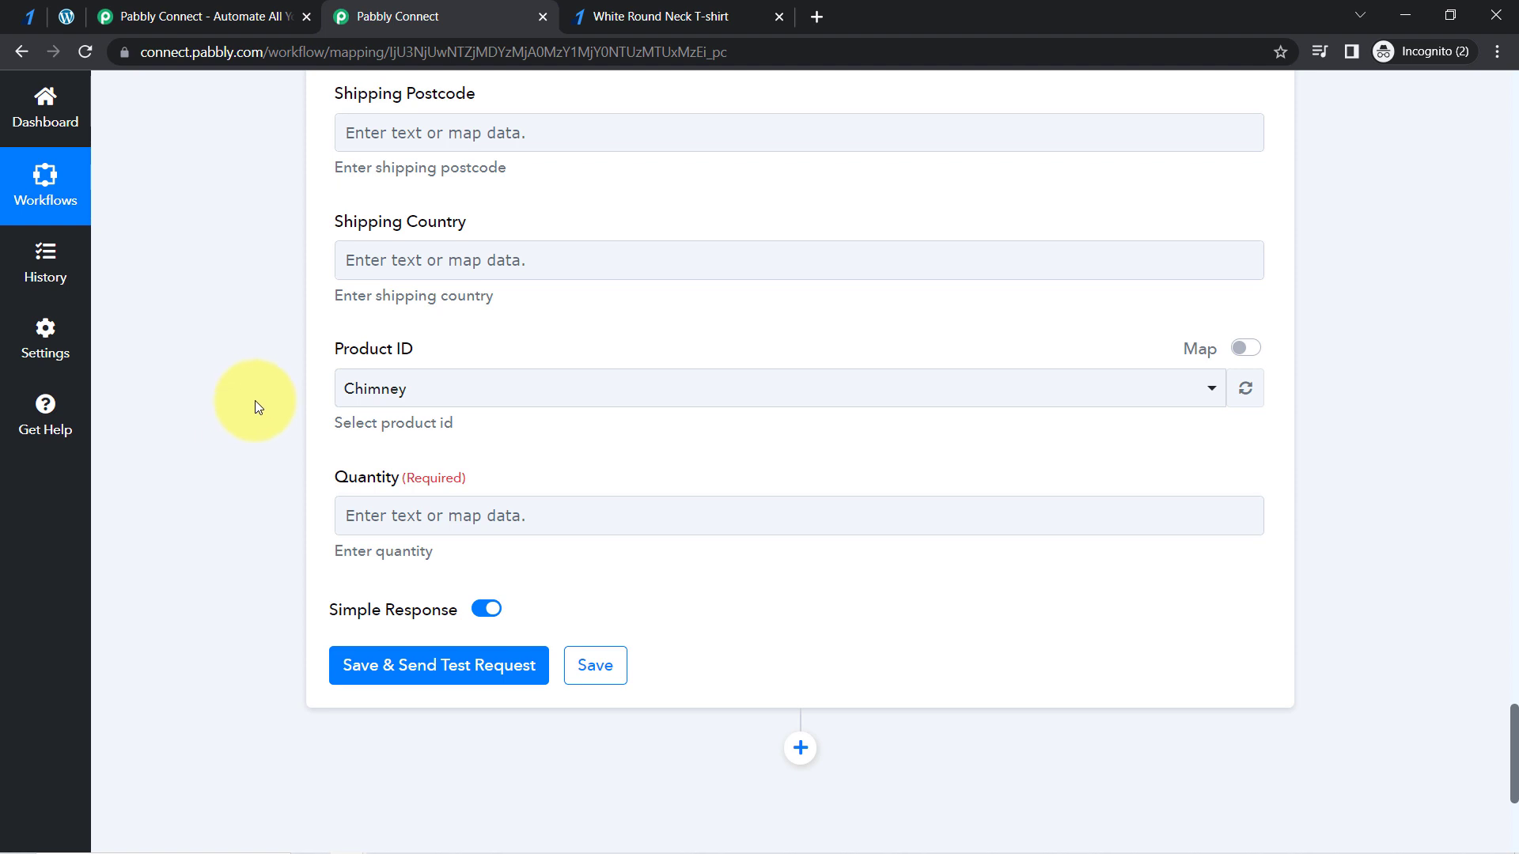
pyautogui.click(1240, 349)
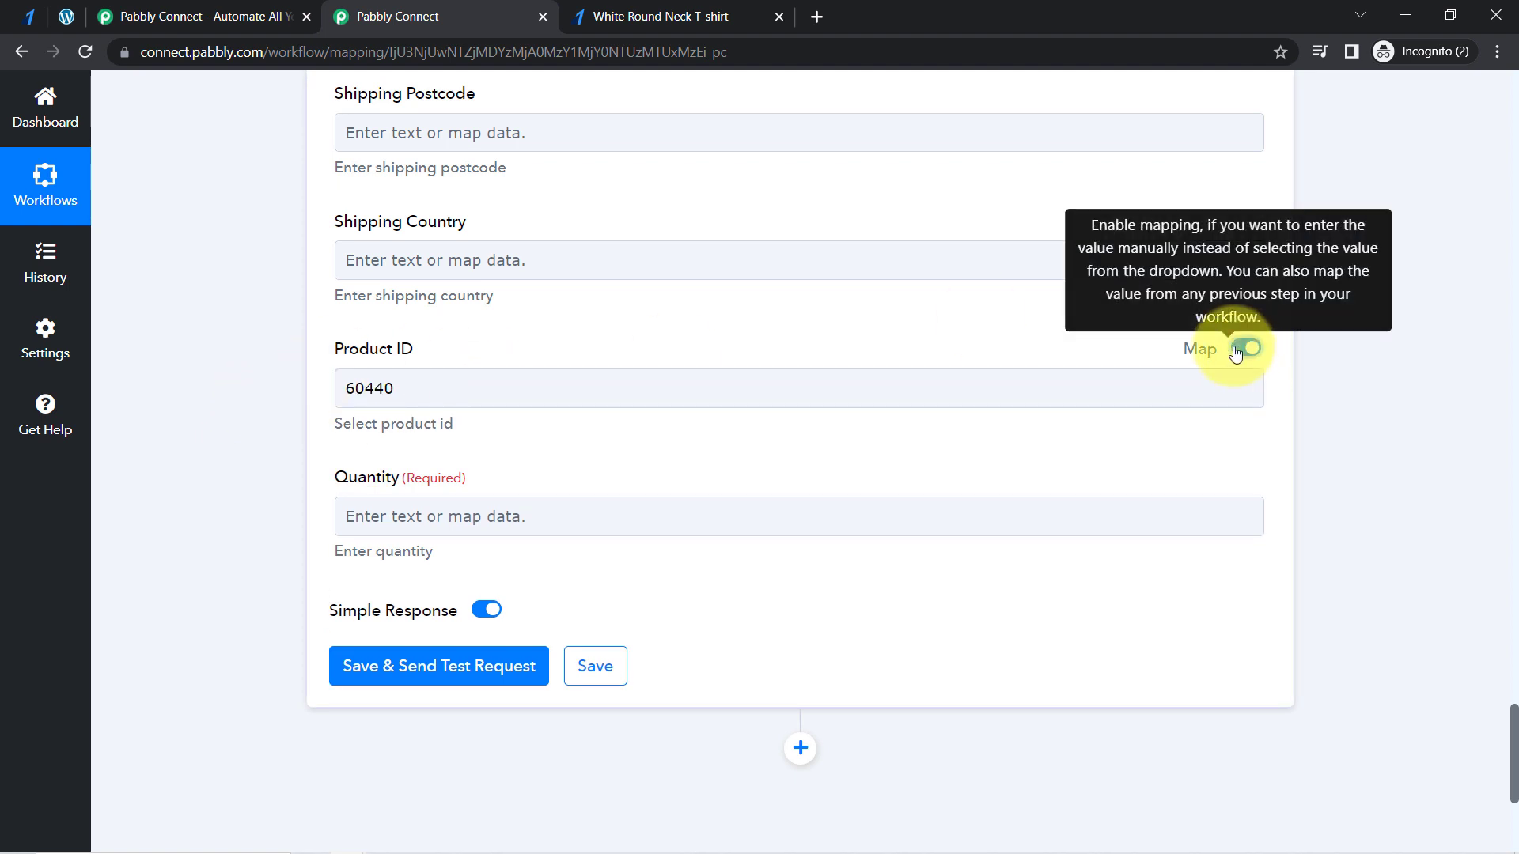
pyautogui.click(375, 386)
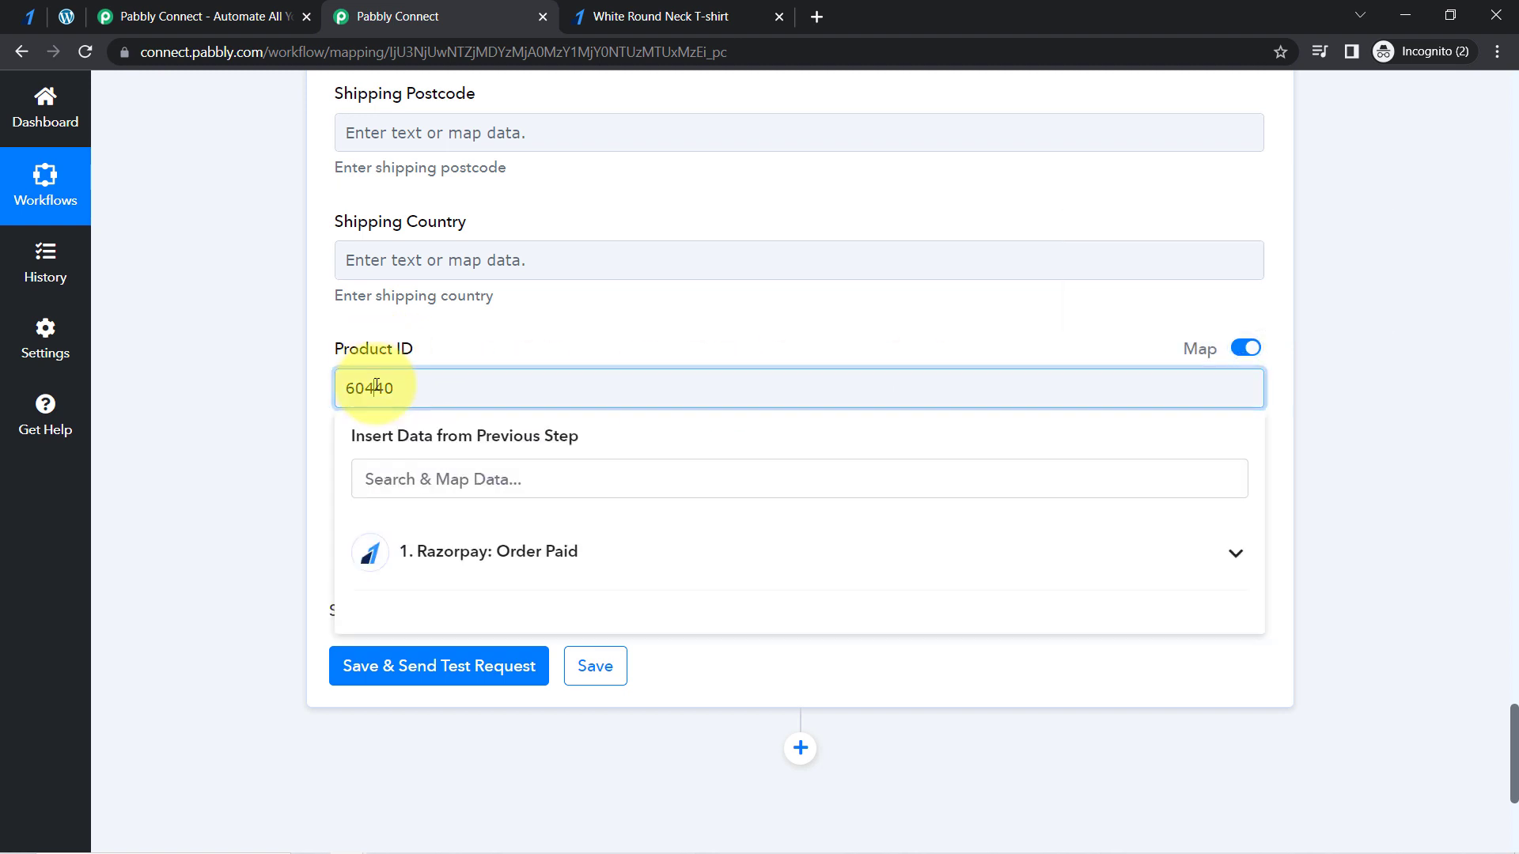
pyautogui.press('BackSpace')
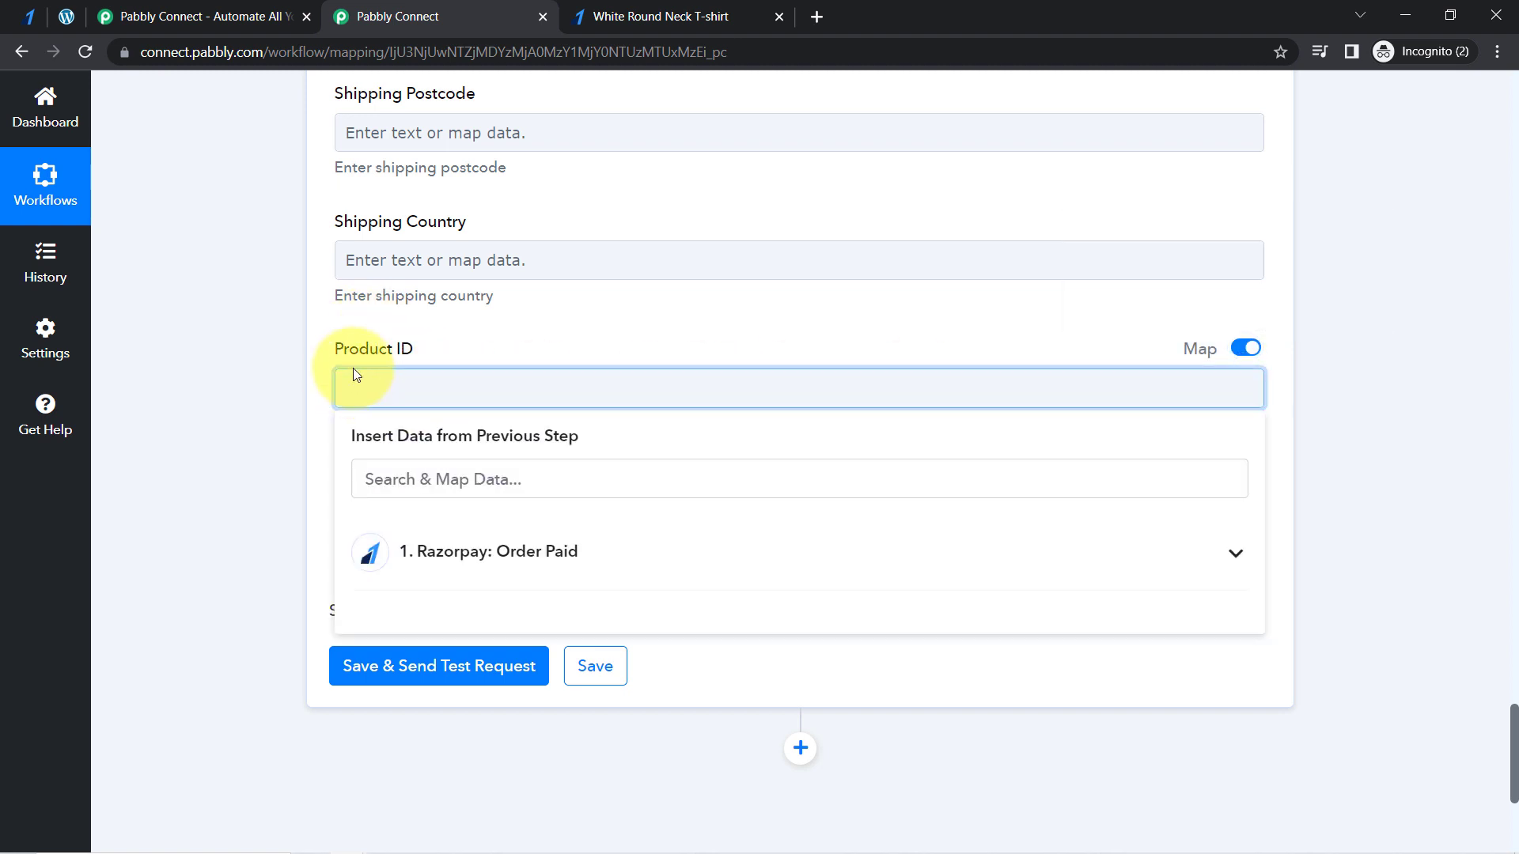
pyautogui.click(236, 438)
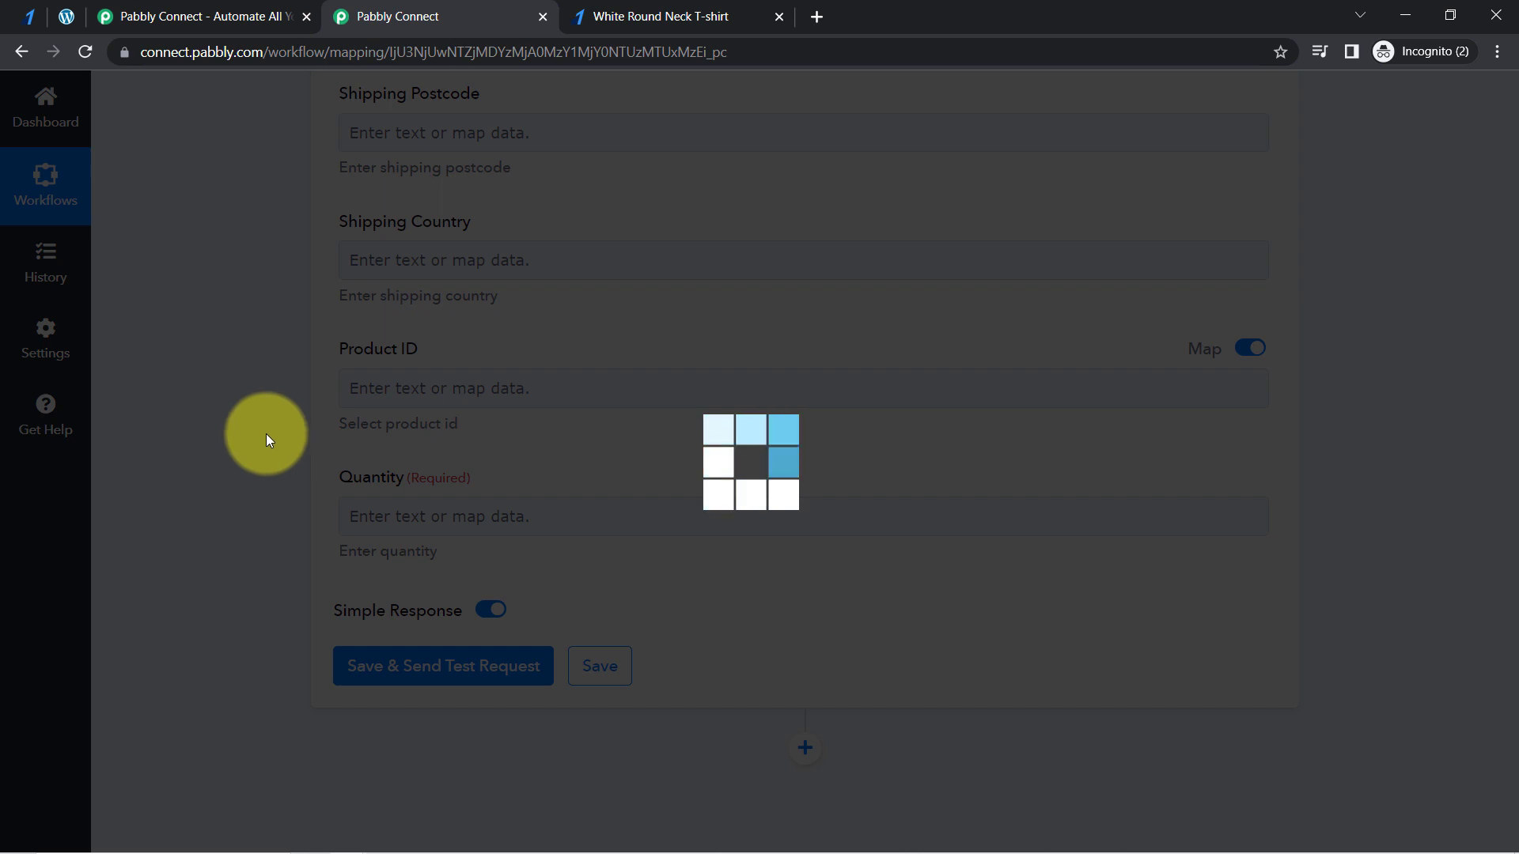
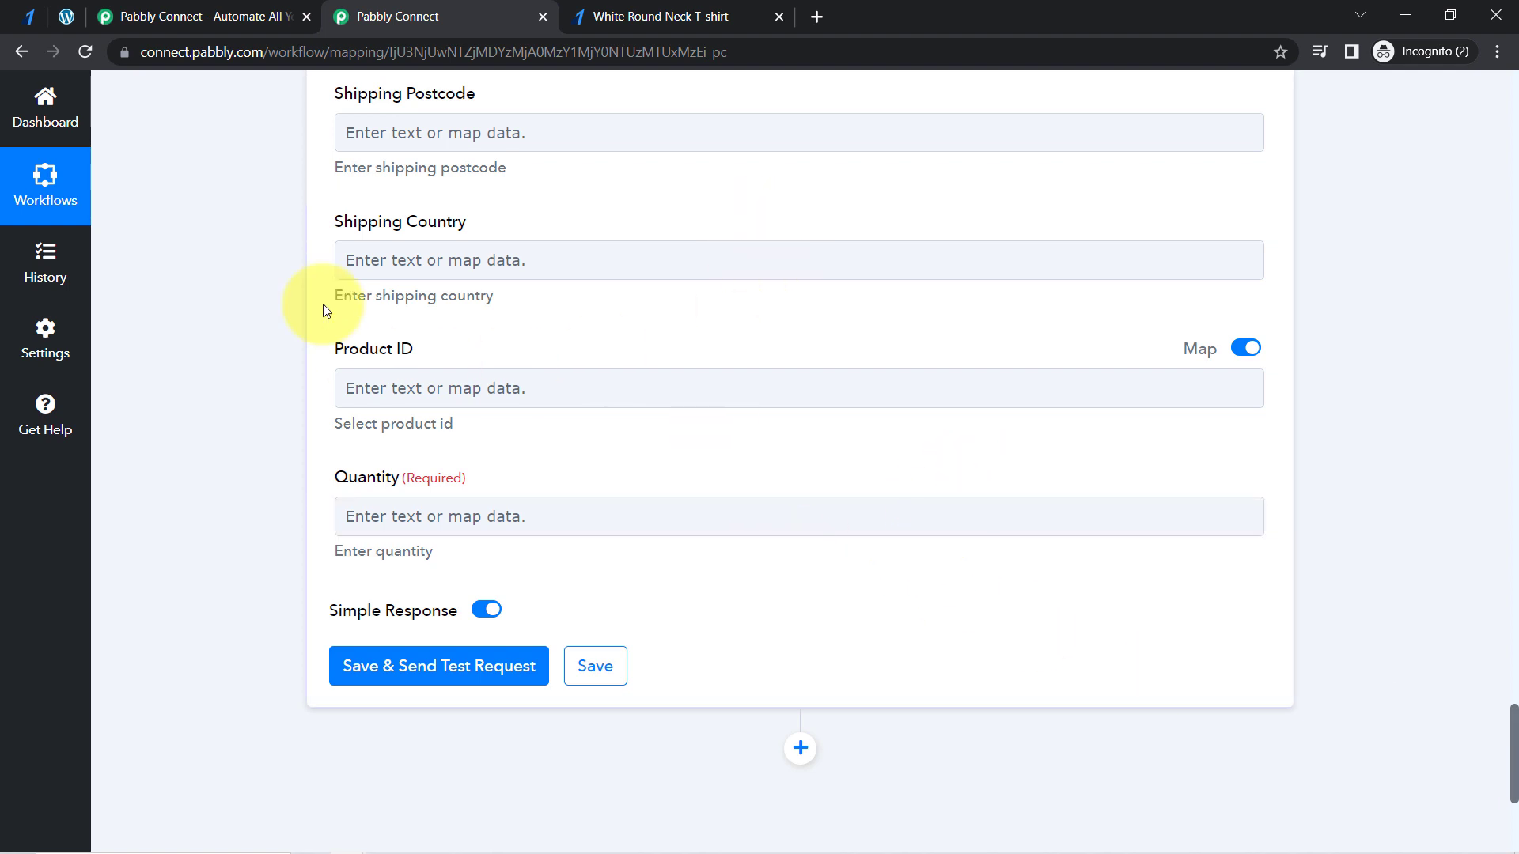
# - Insert a WooCommerce action step between the Razorpay trigger and the Create an Order action
pyautogui.click(438, 405)
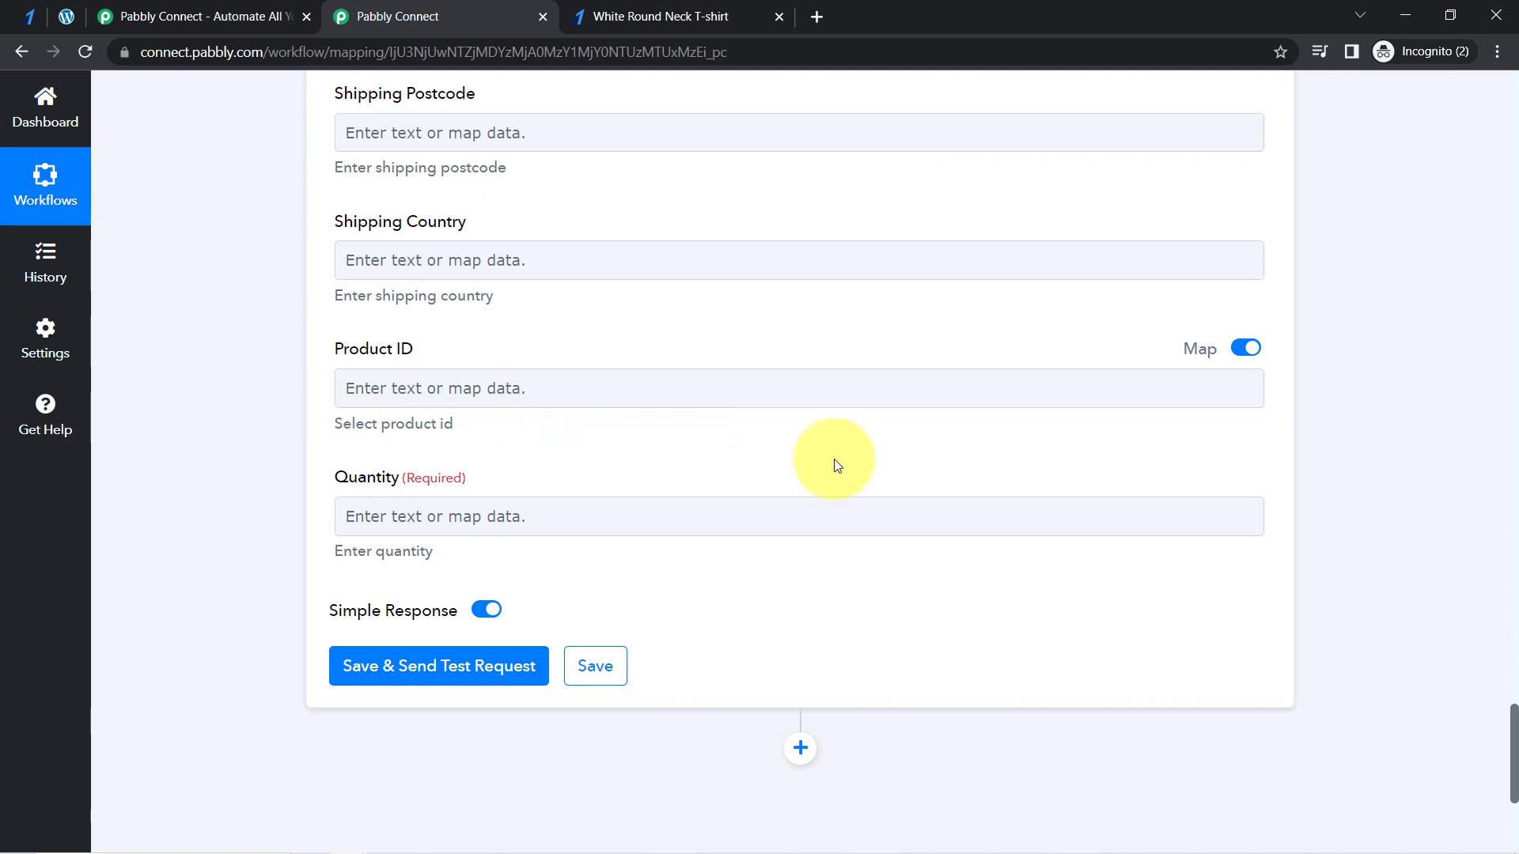
pyautogui.moveTo(1513, 728); pyautogui.dragTo(1190, 272)
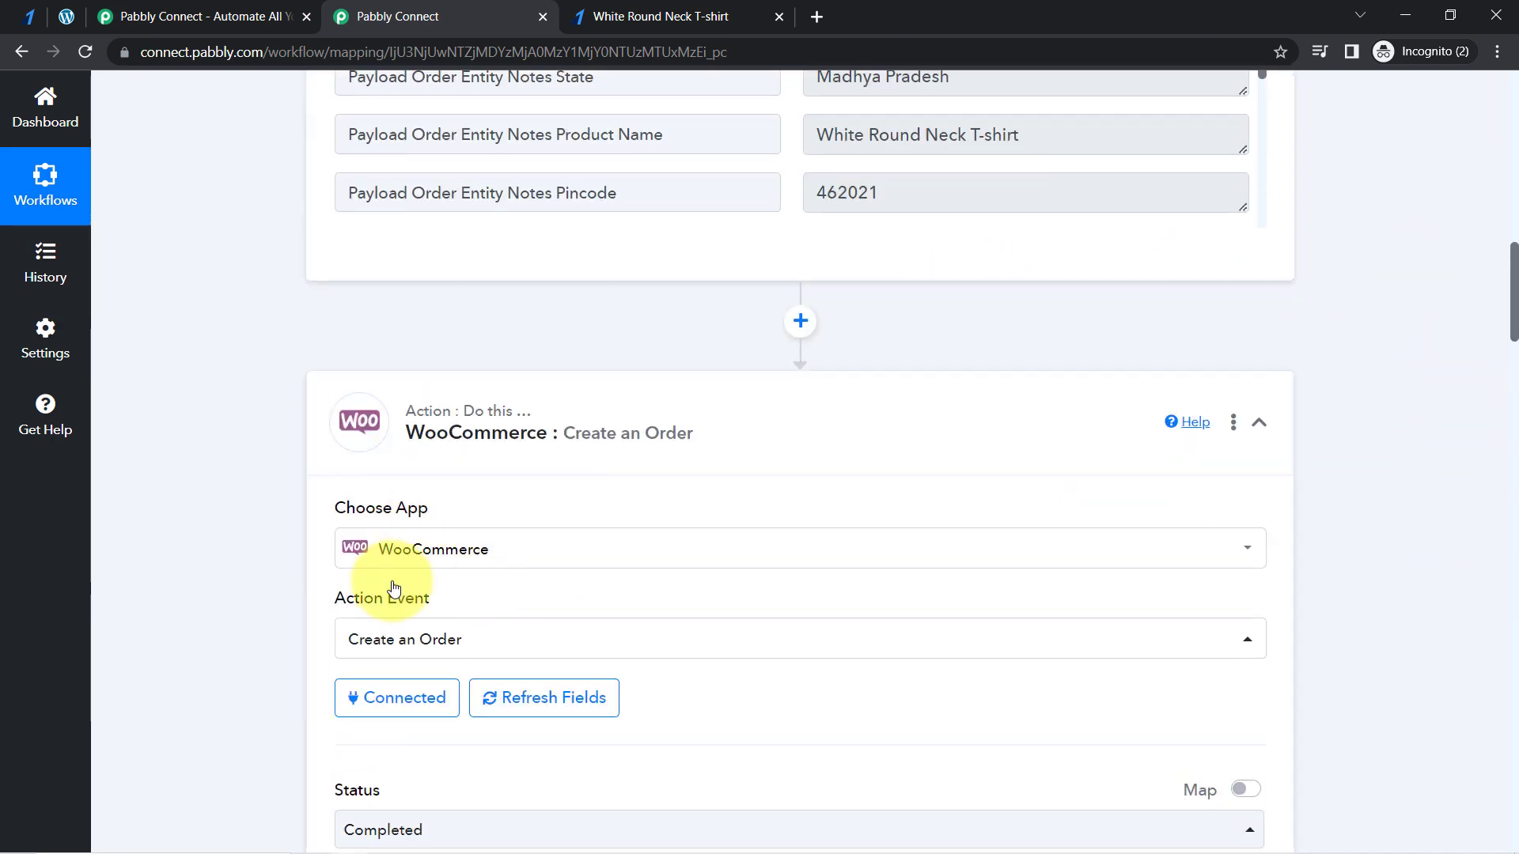
pyautogui.click(799, 324)
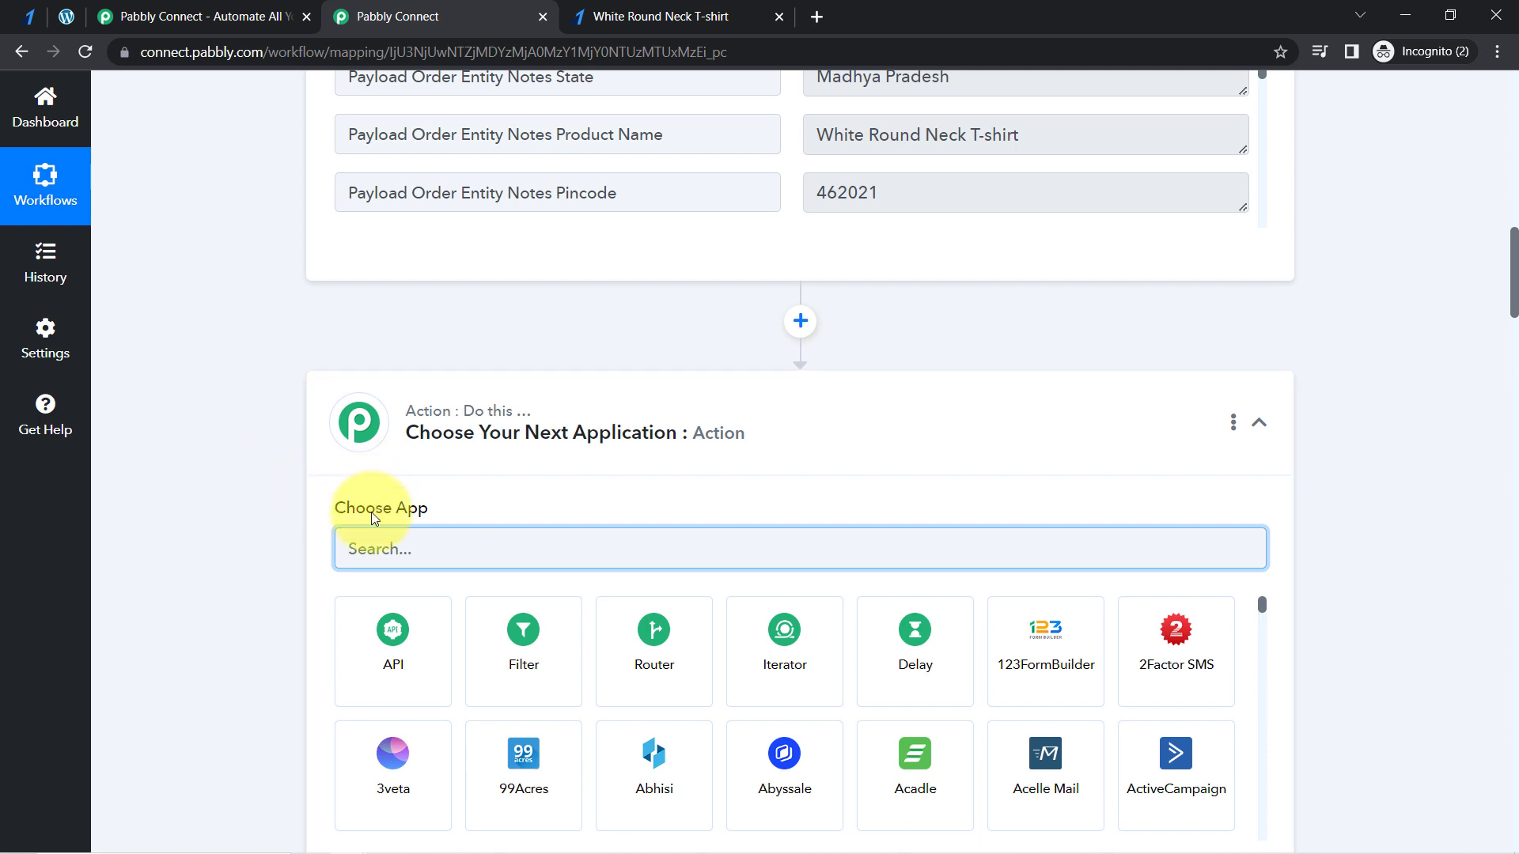
pyautogui.write('w')
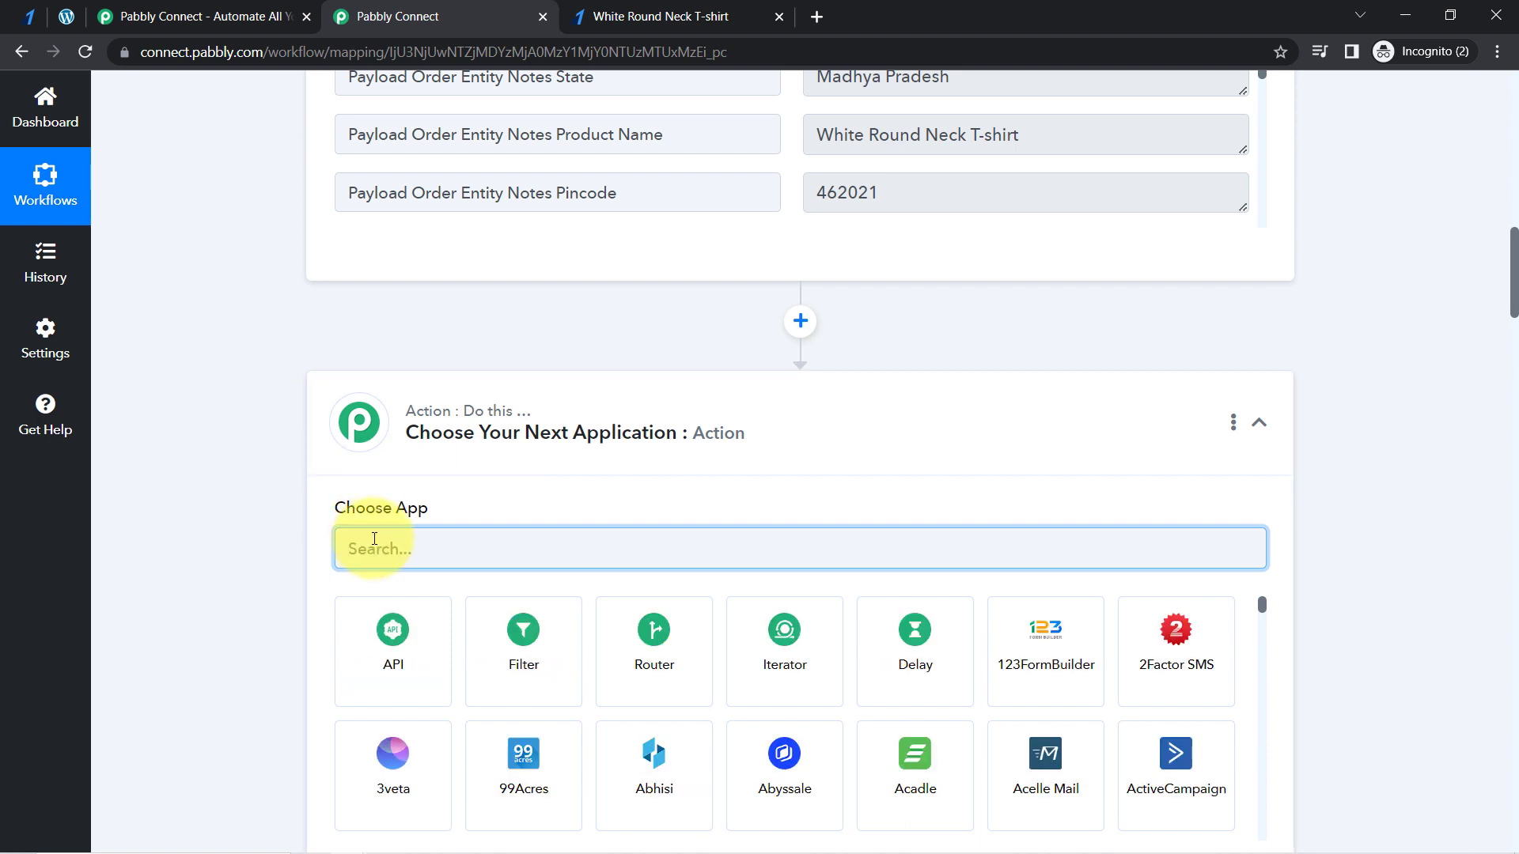
pyautogui.write('wooc')
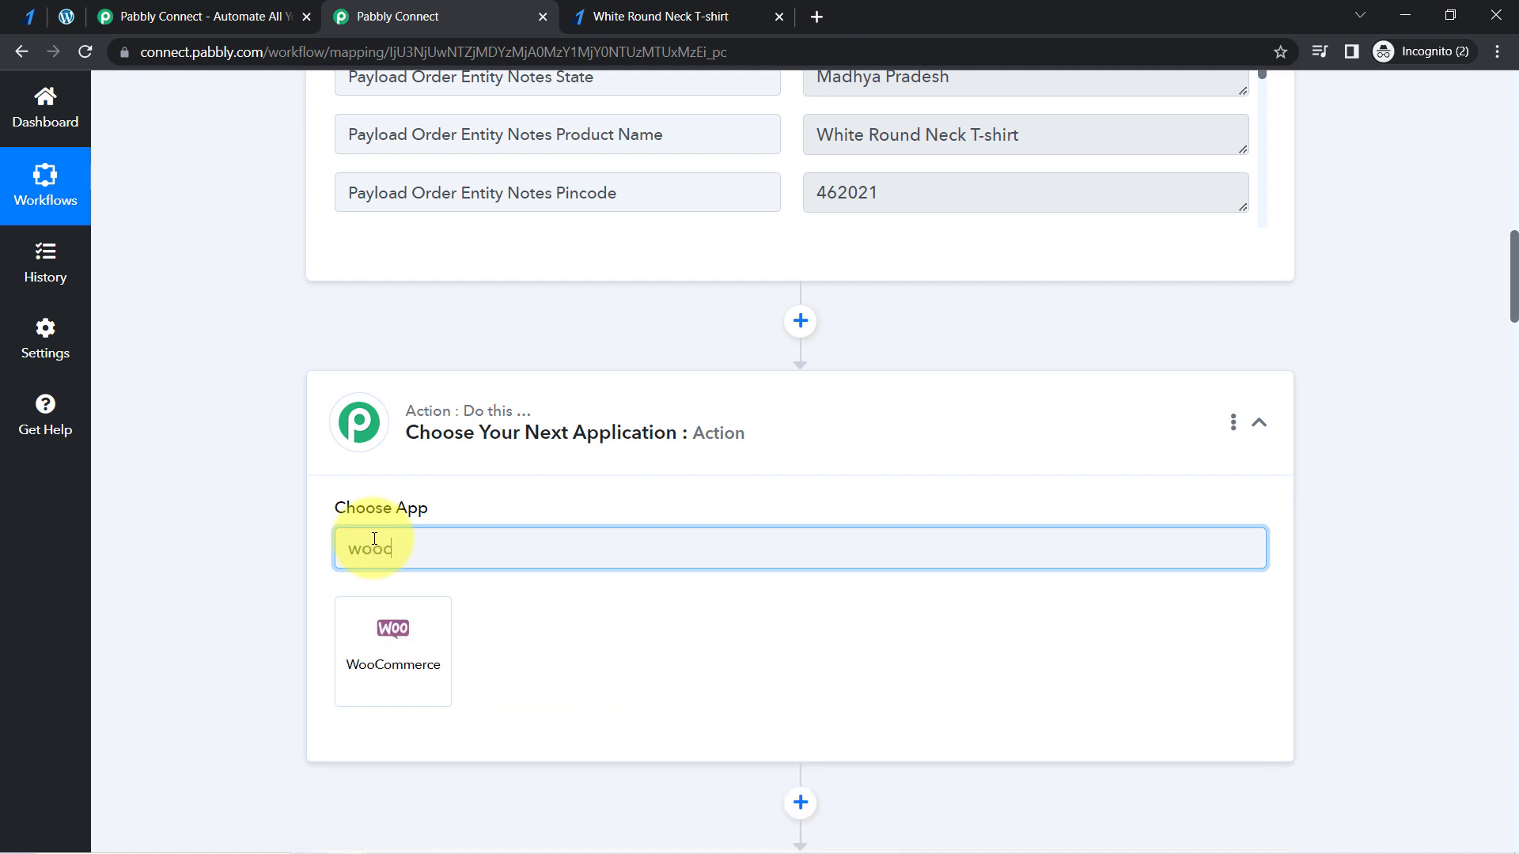
pyautogui.click(397, 650)
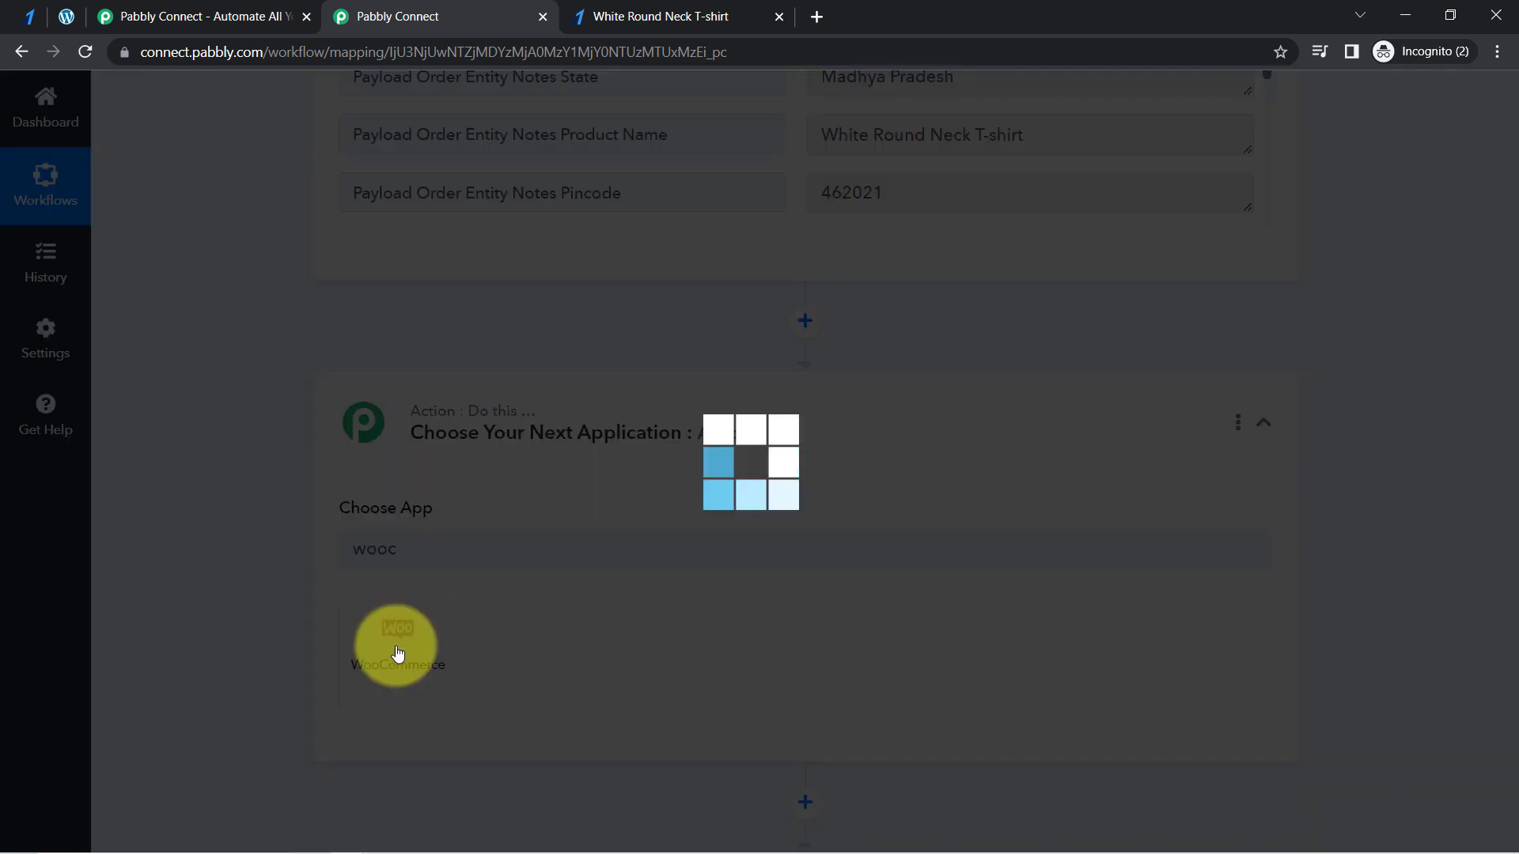
# - Set the new action's event to Retrieve a Product by Name or Slug and connect it through the existing WooCommerce #9 connection
pyautogui.write('retr')
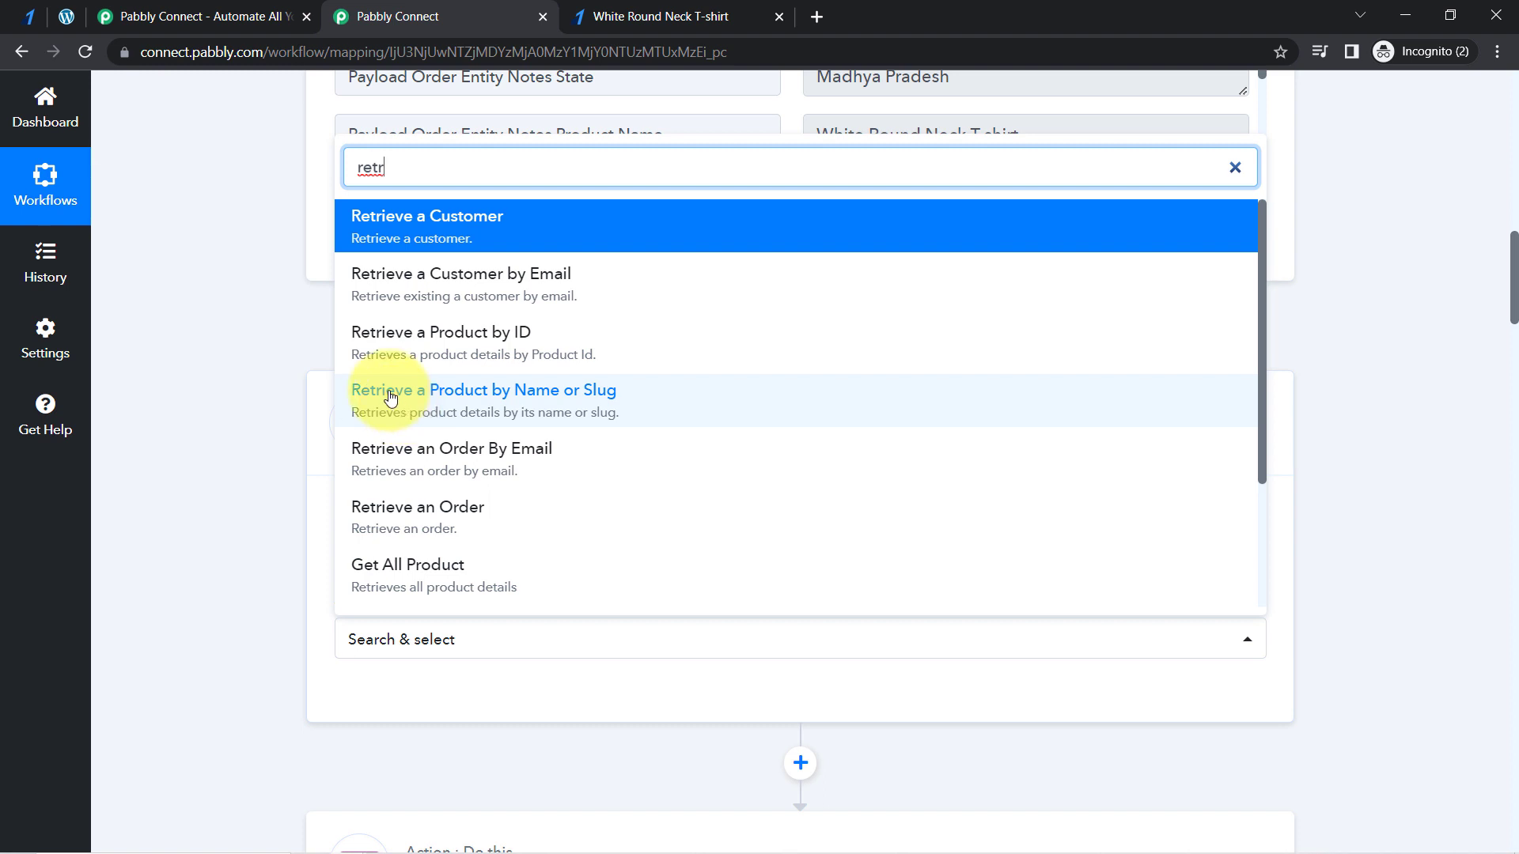
pyautogui.click(531, 399)
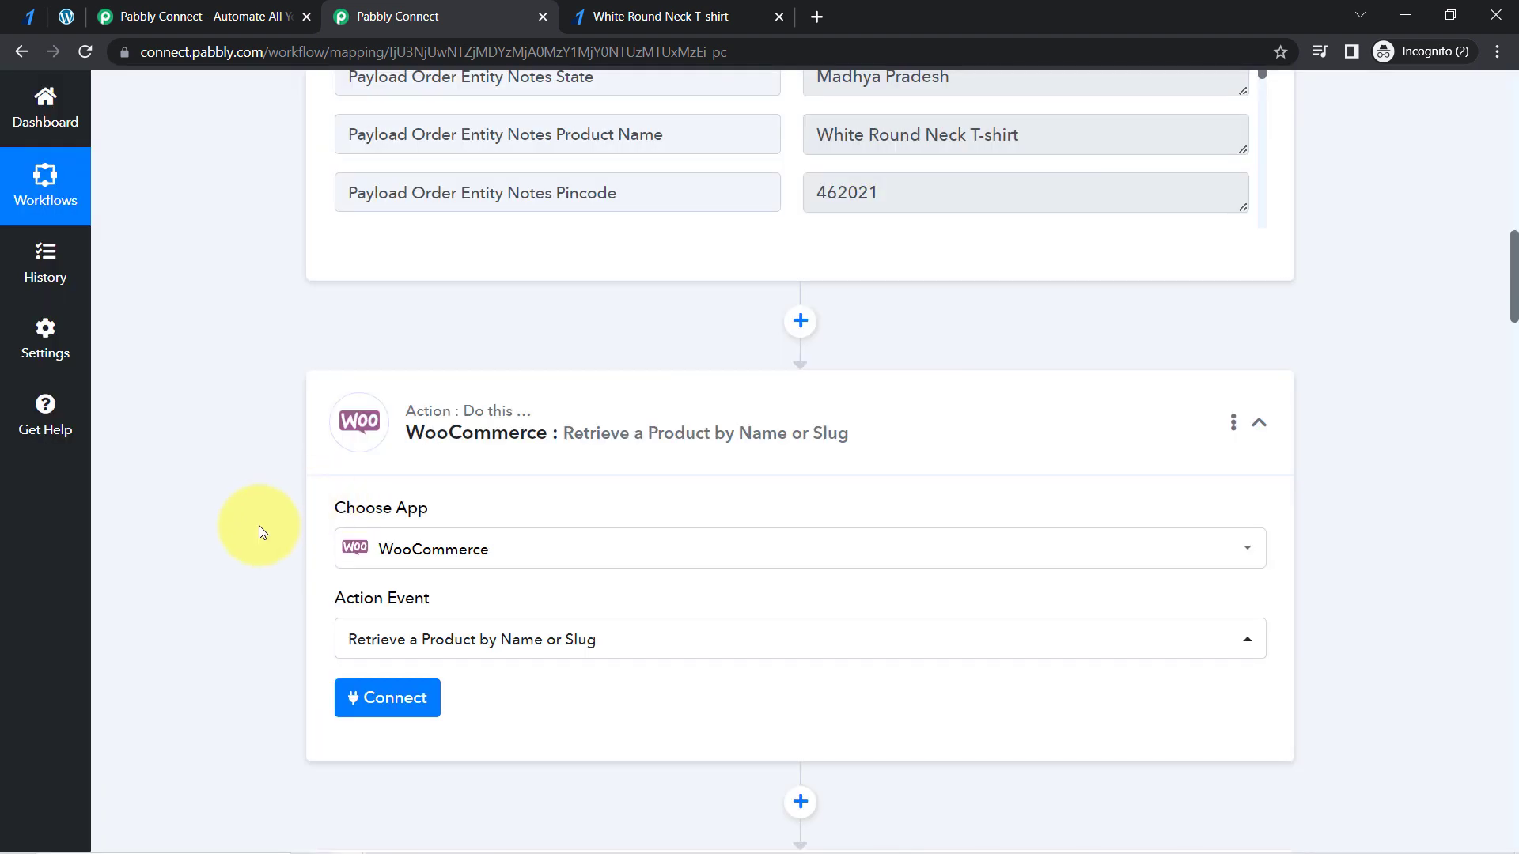
pyautogui.click(384, 698)
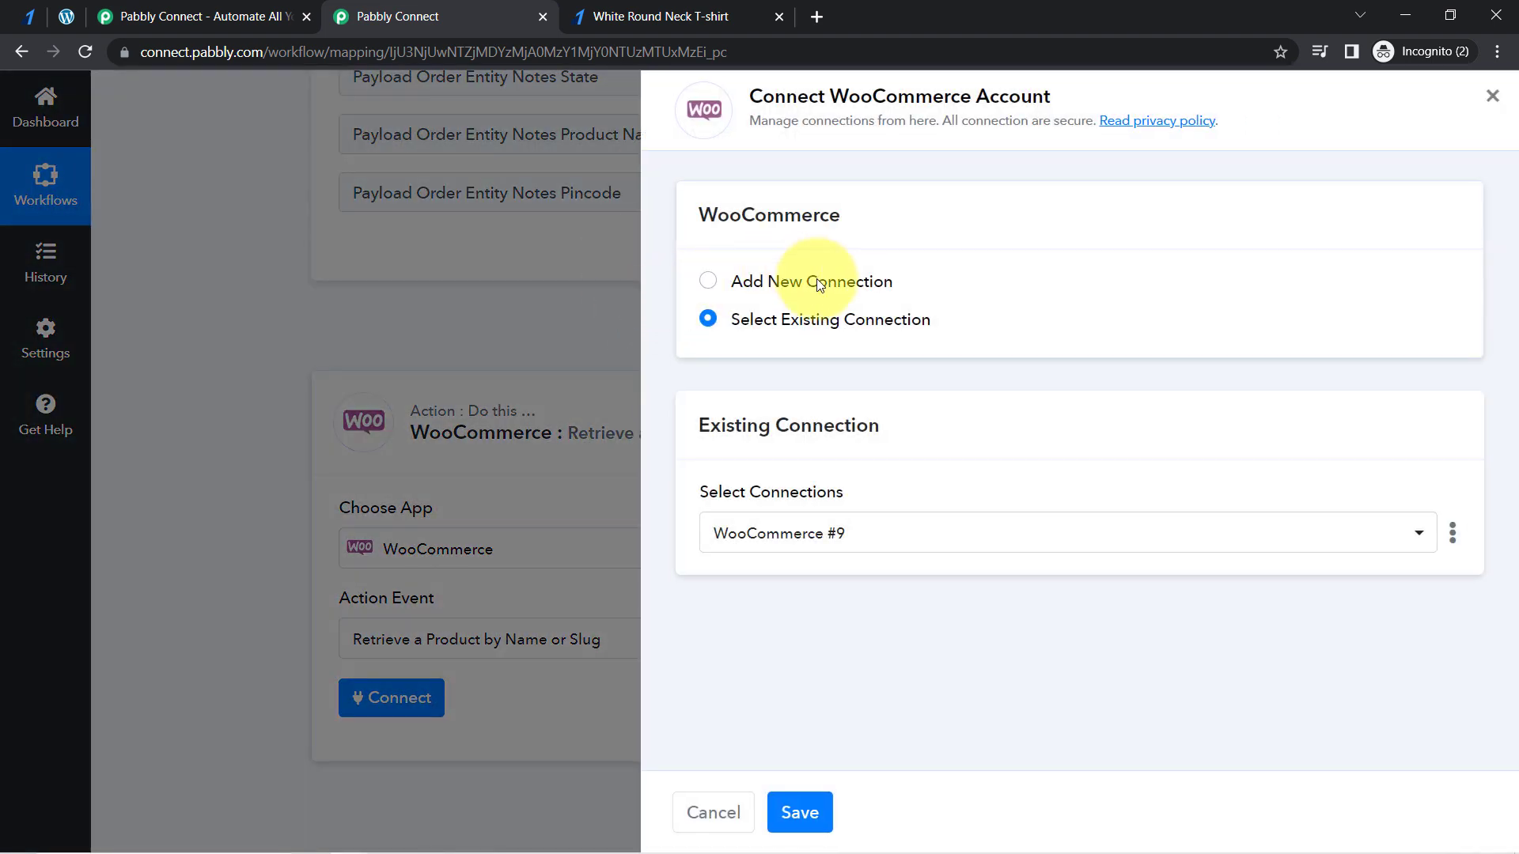
pyautogui.click(800, 814)
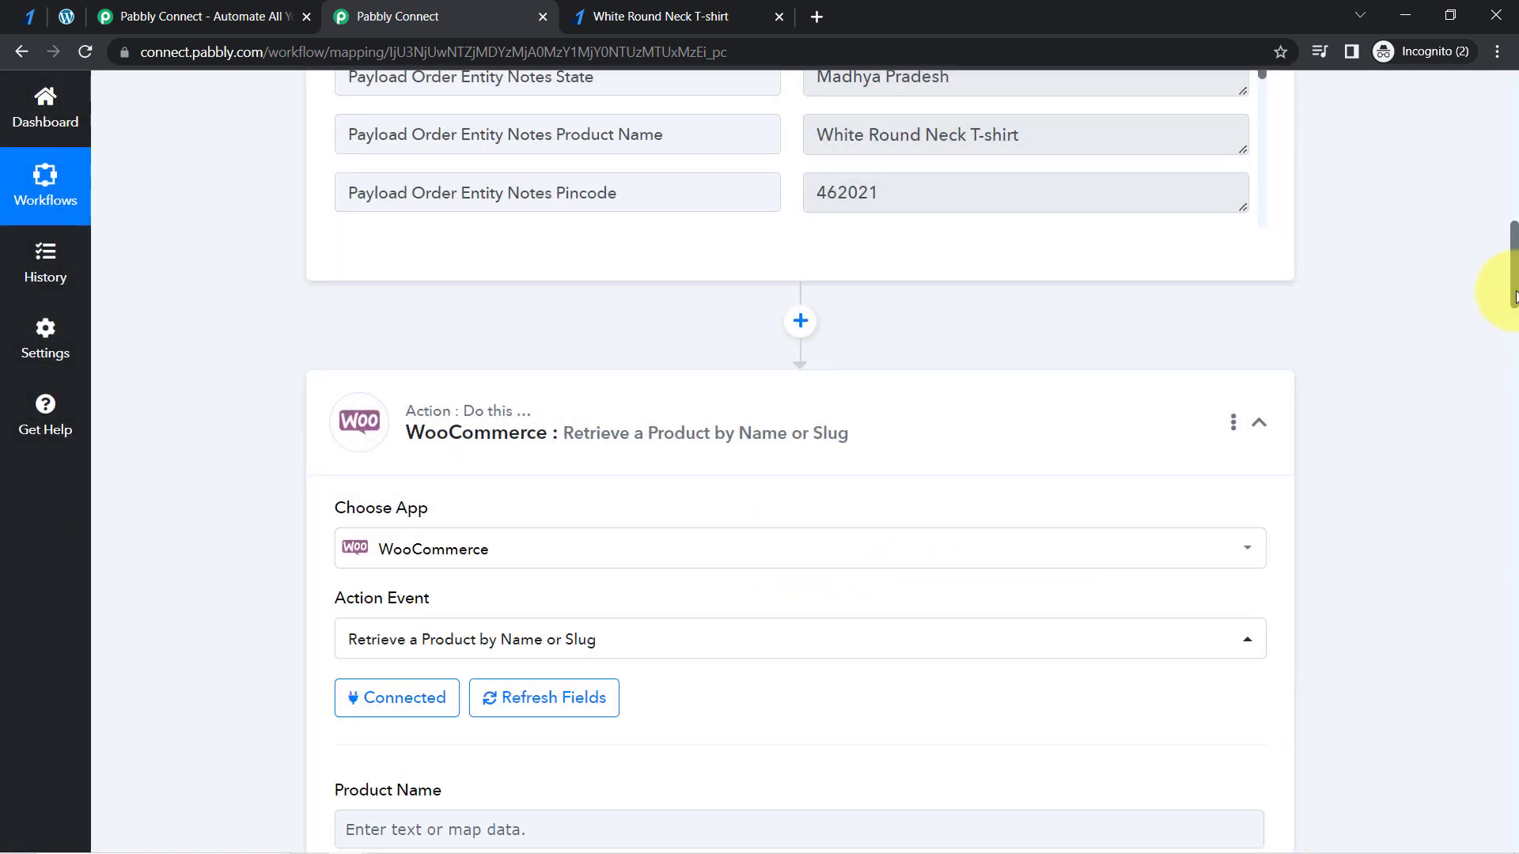
# - Map the lookup's Product Name field to Razorpay's Payload Payment Entity Notes Product Name value
pyautogui.moveTo(1513, 297); pyautogui.dragTo(1511, 363)
pyautogui.click(413, 267)
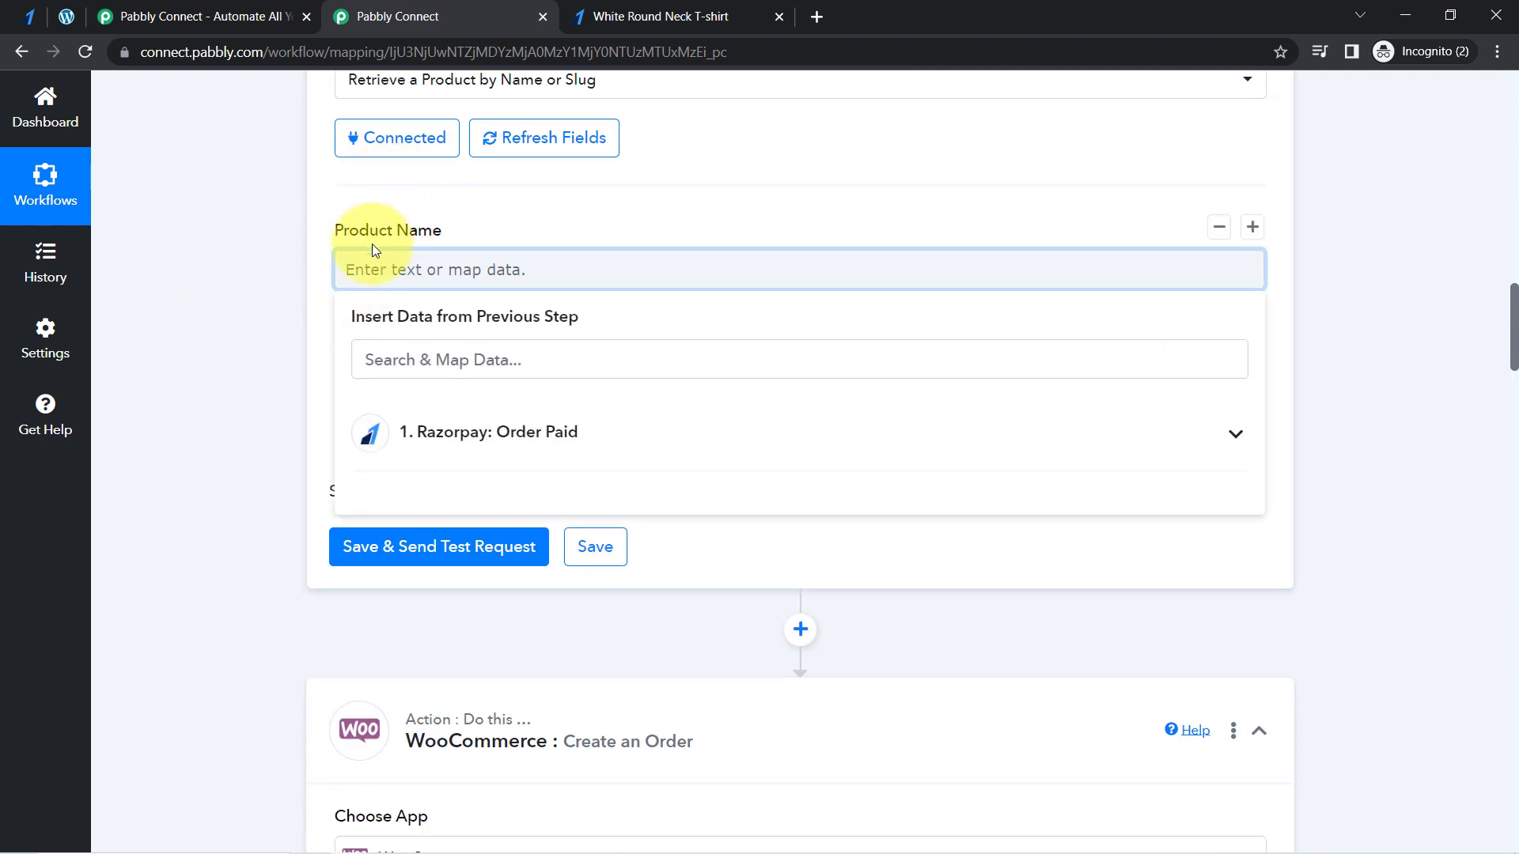
pyautogui.click(495, 441)
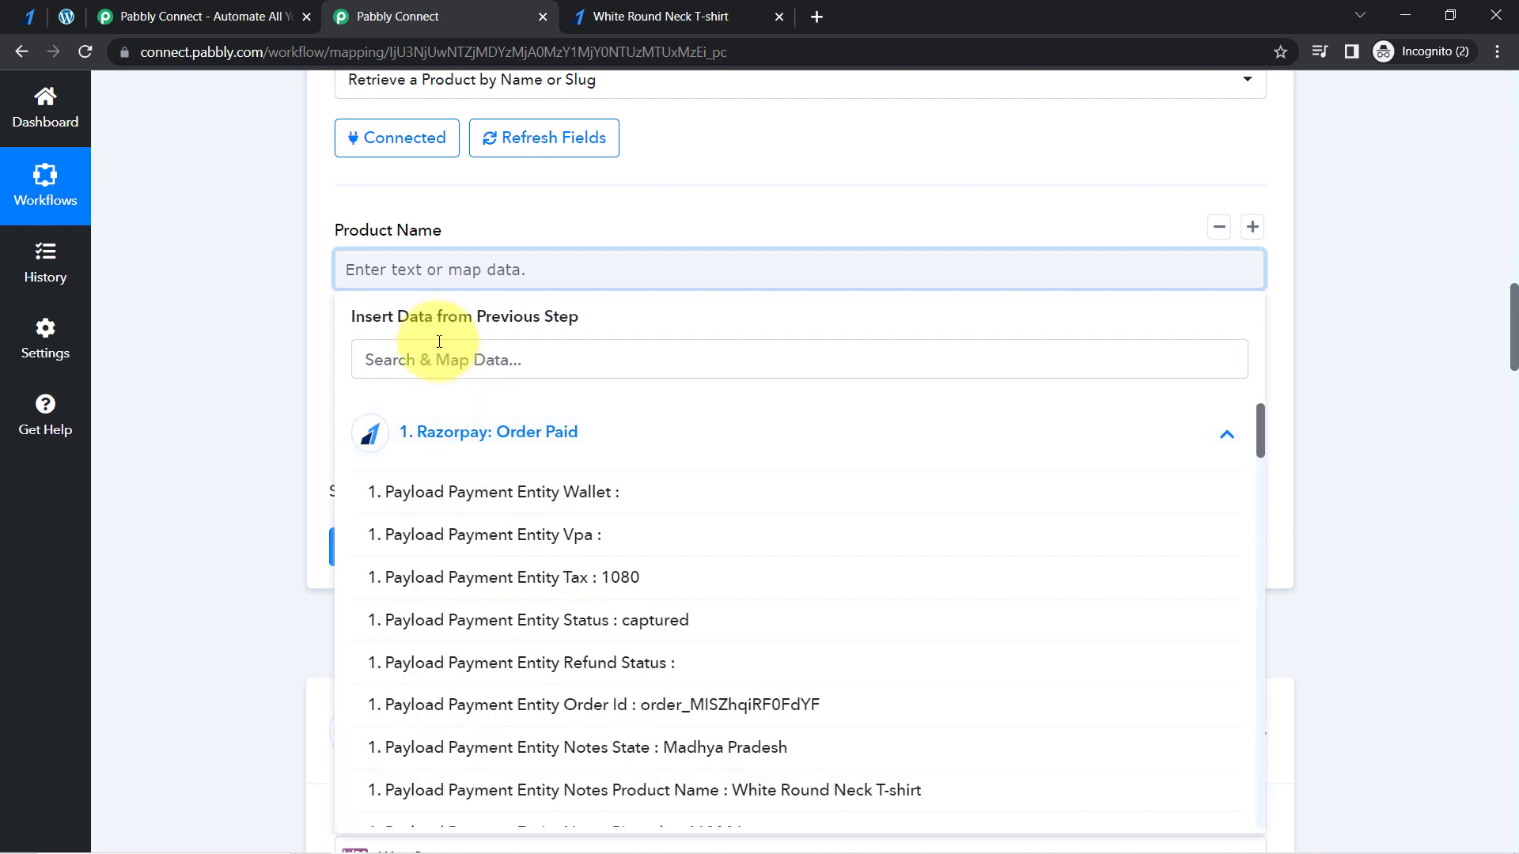
pyautogui.click(402, 360)
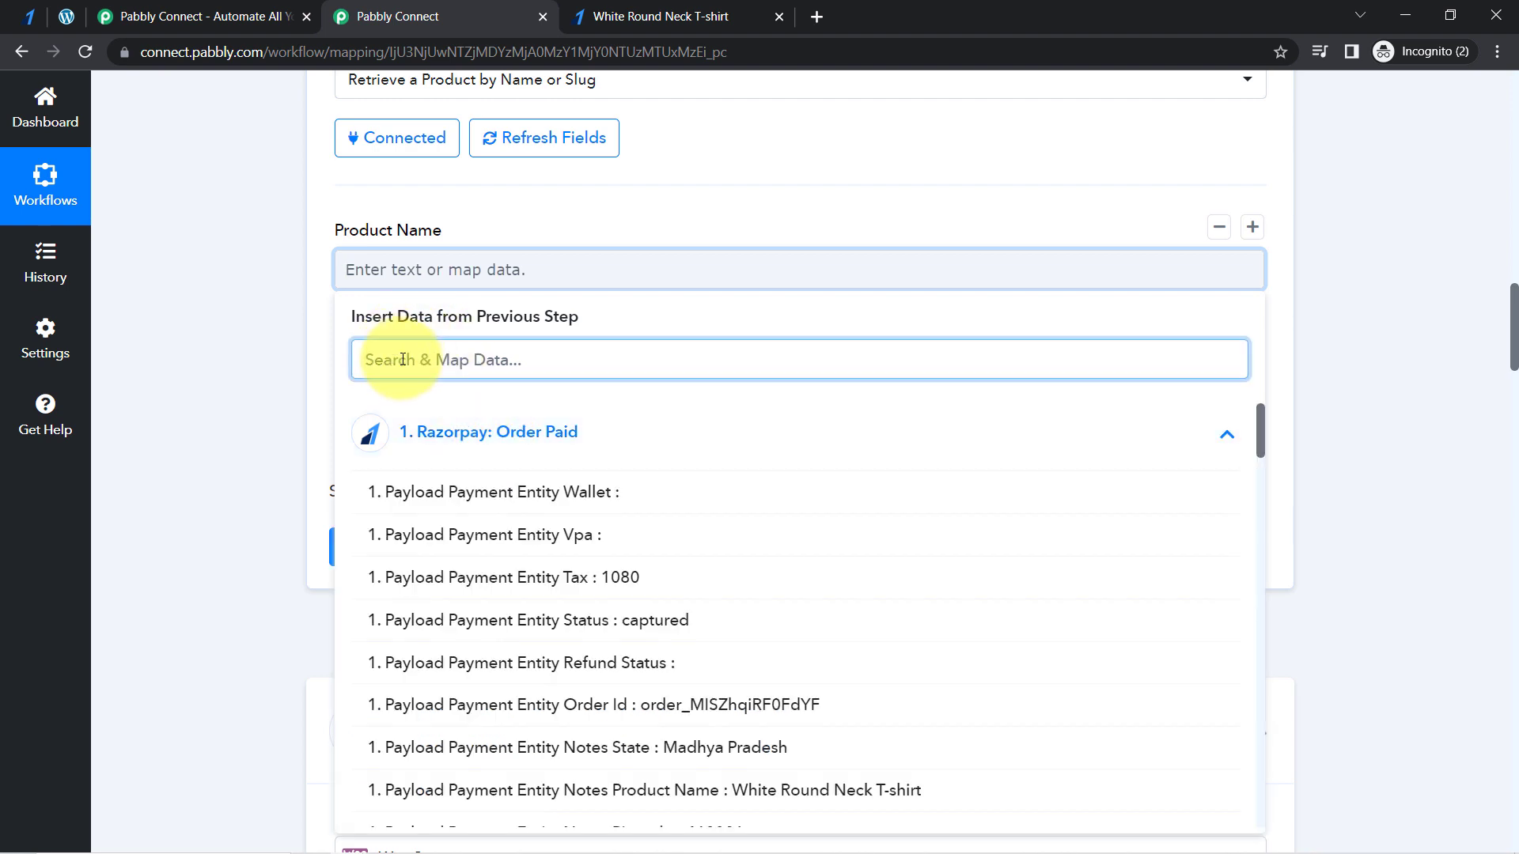
pyautogui.write('roun')
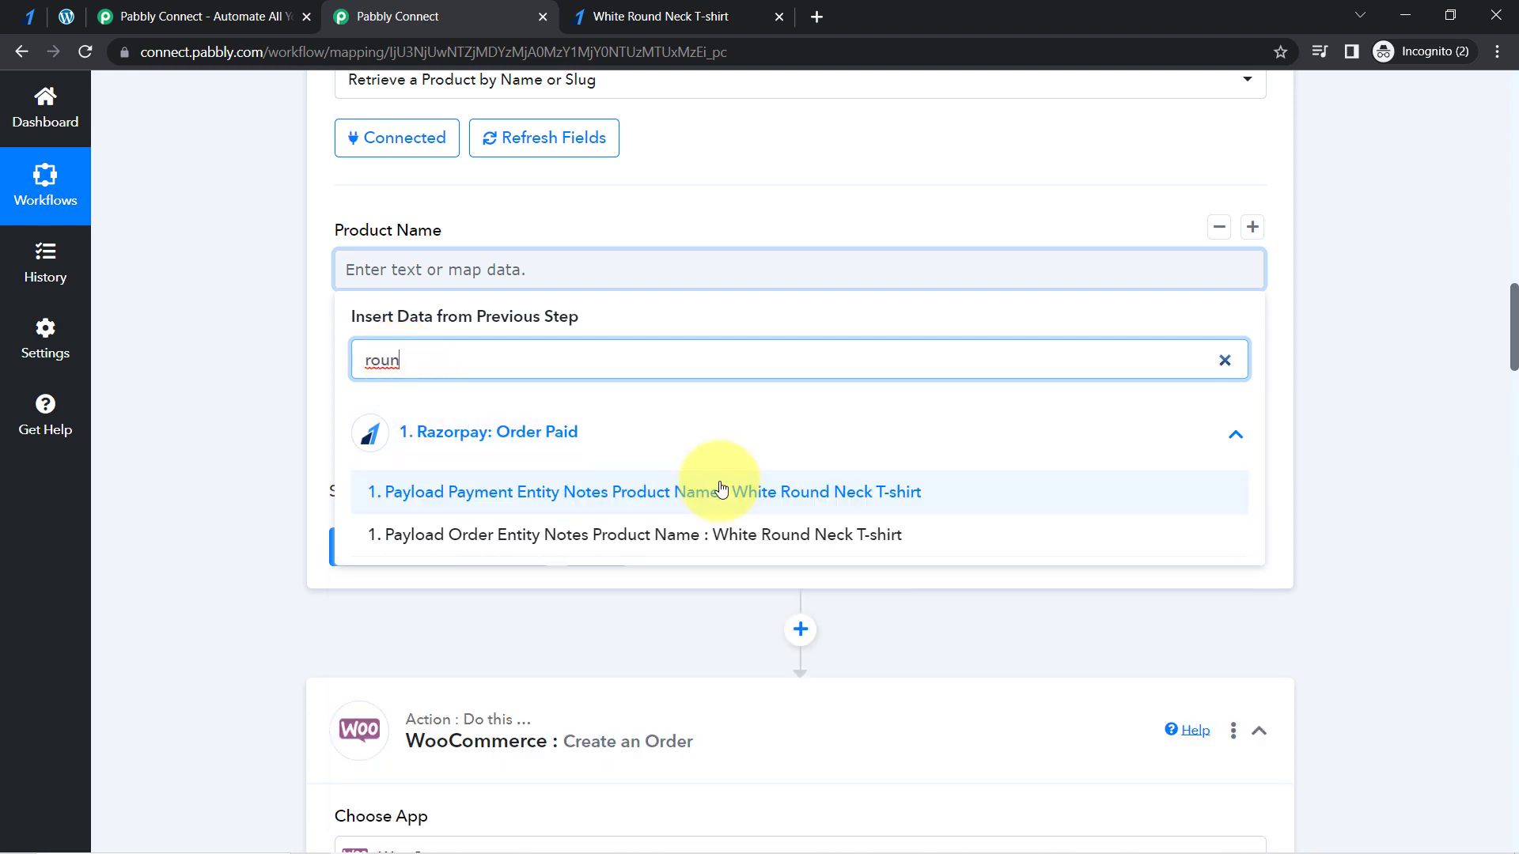
pyautogui.click(747, 498)
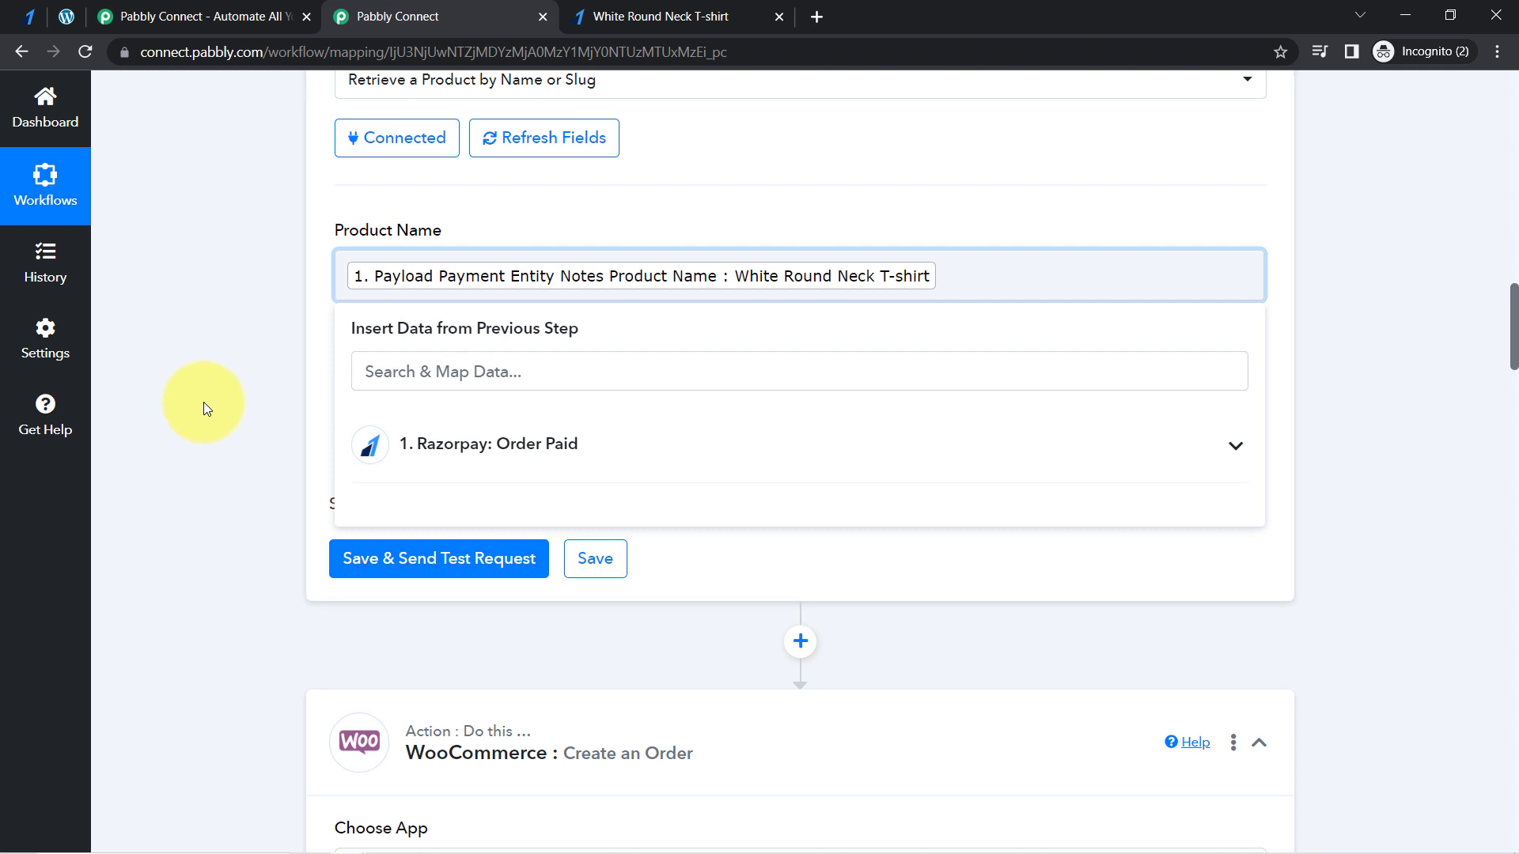
pyautogui.click(240, 351)
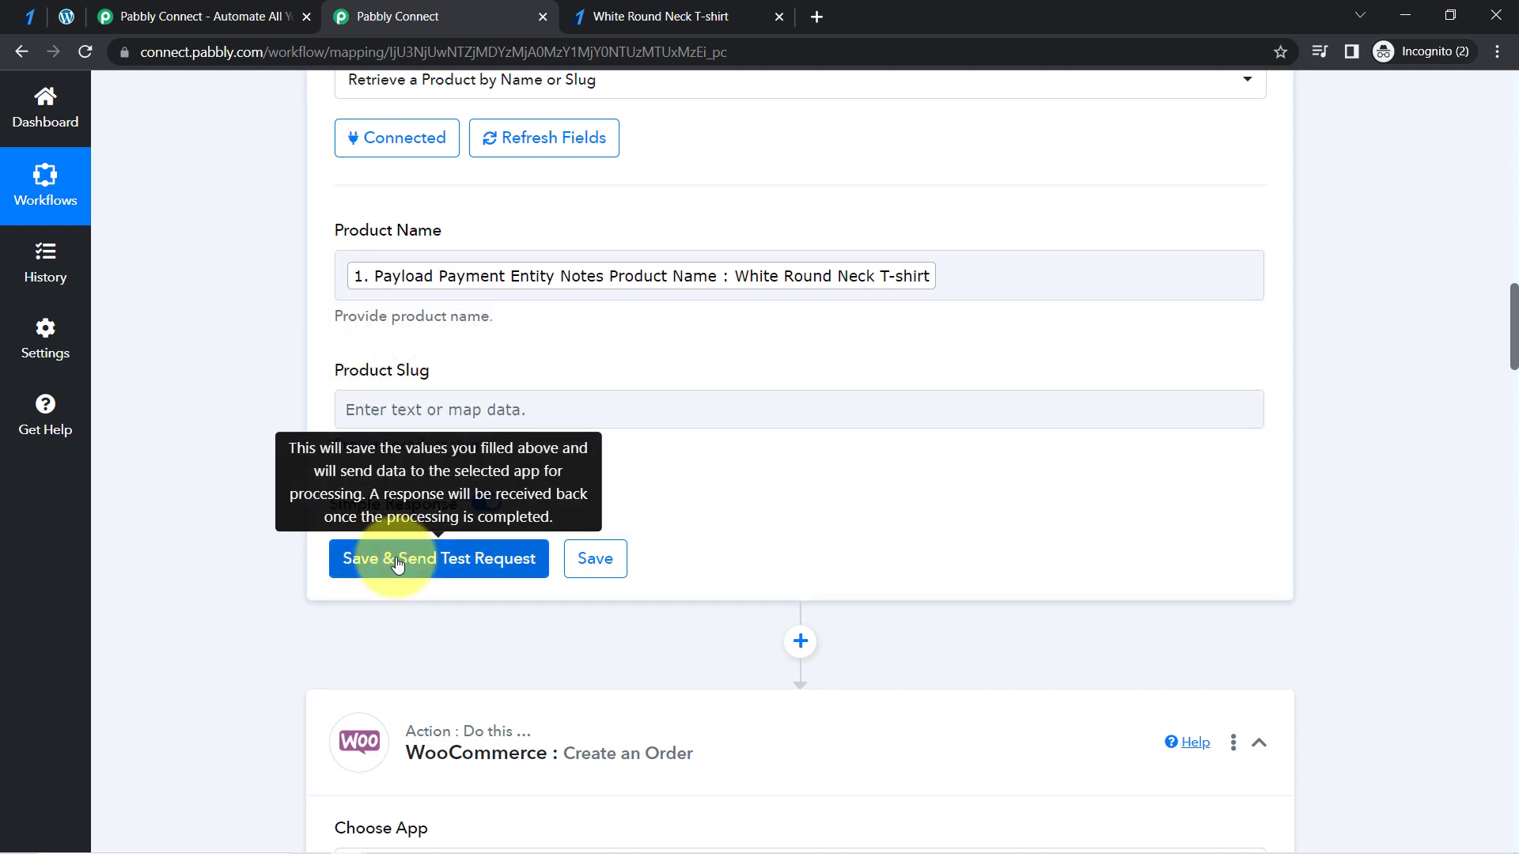
# - Save the product lookup with a test request and check the product's Id in the received response
pyautogui.click(396, 558)
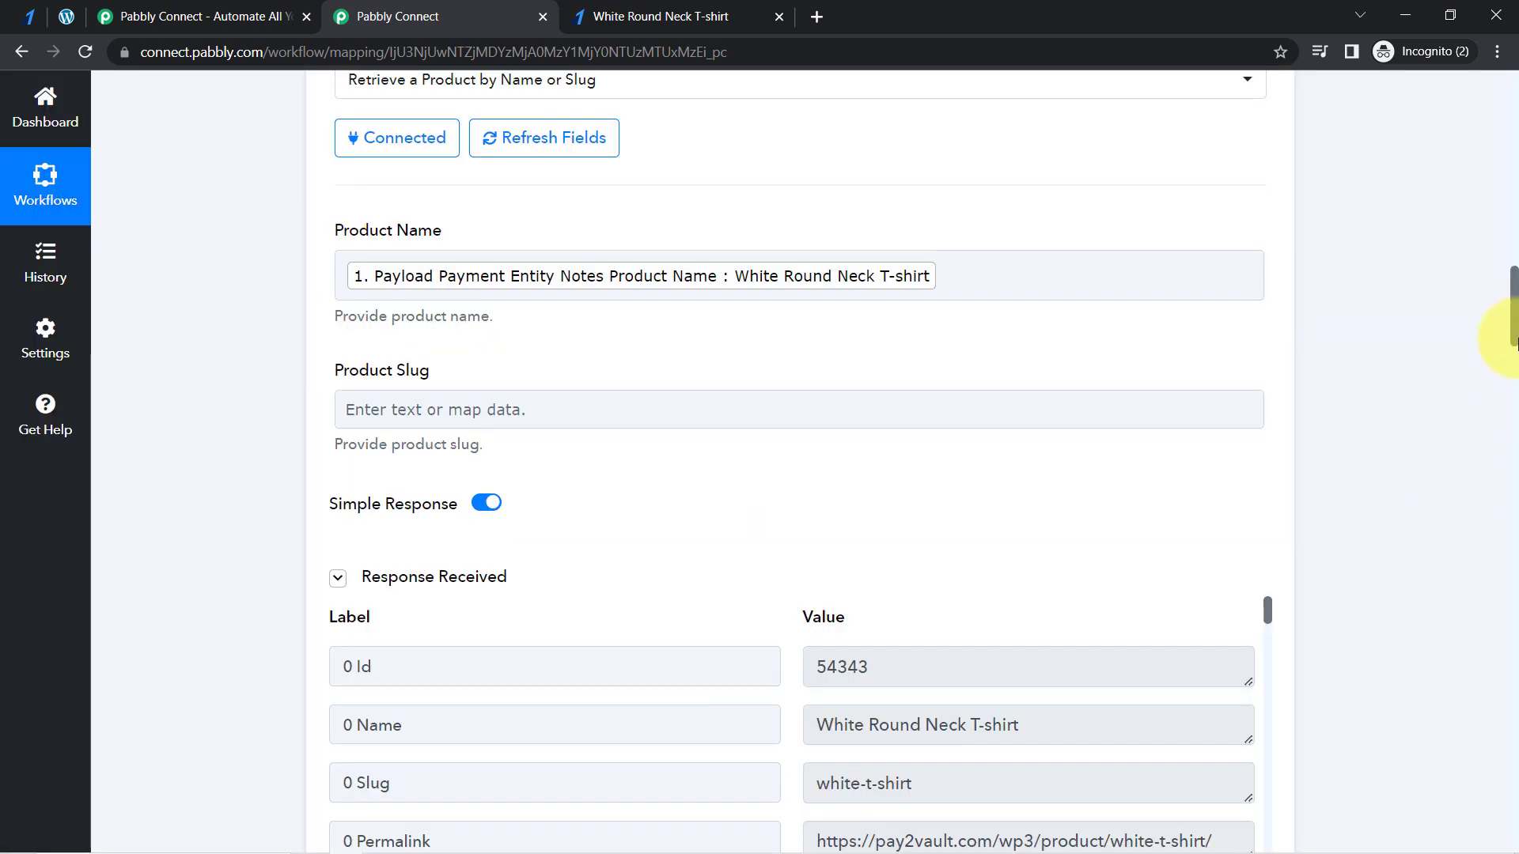
pyautogui.scroll(-4, 1513, 336)
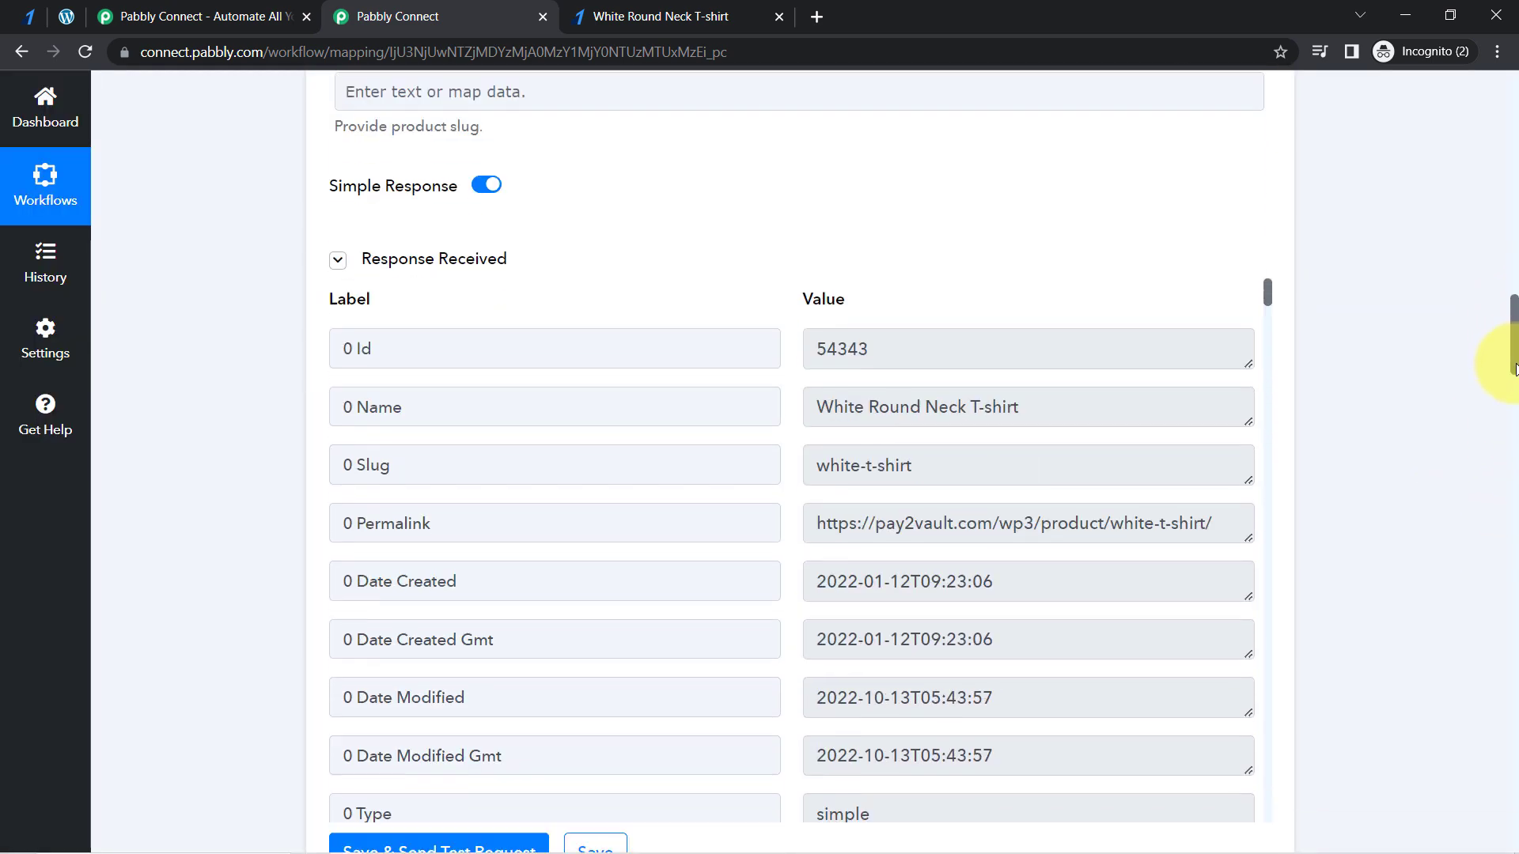
pyautogui.moveTo(902, 341); pyautogui.dragTo(822, 341)
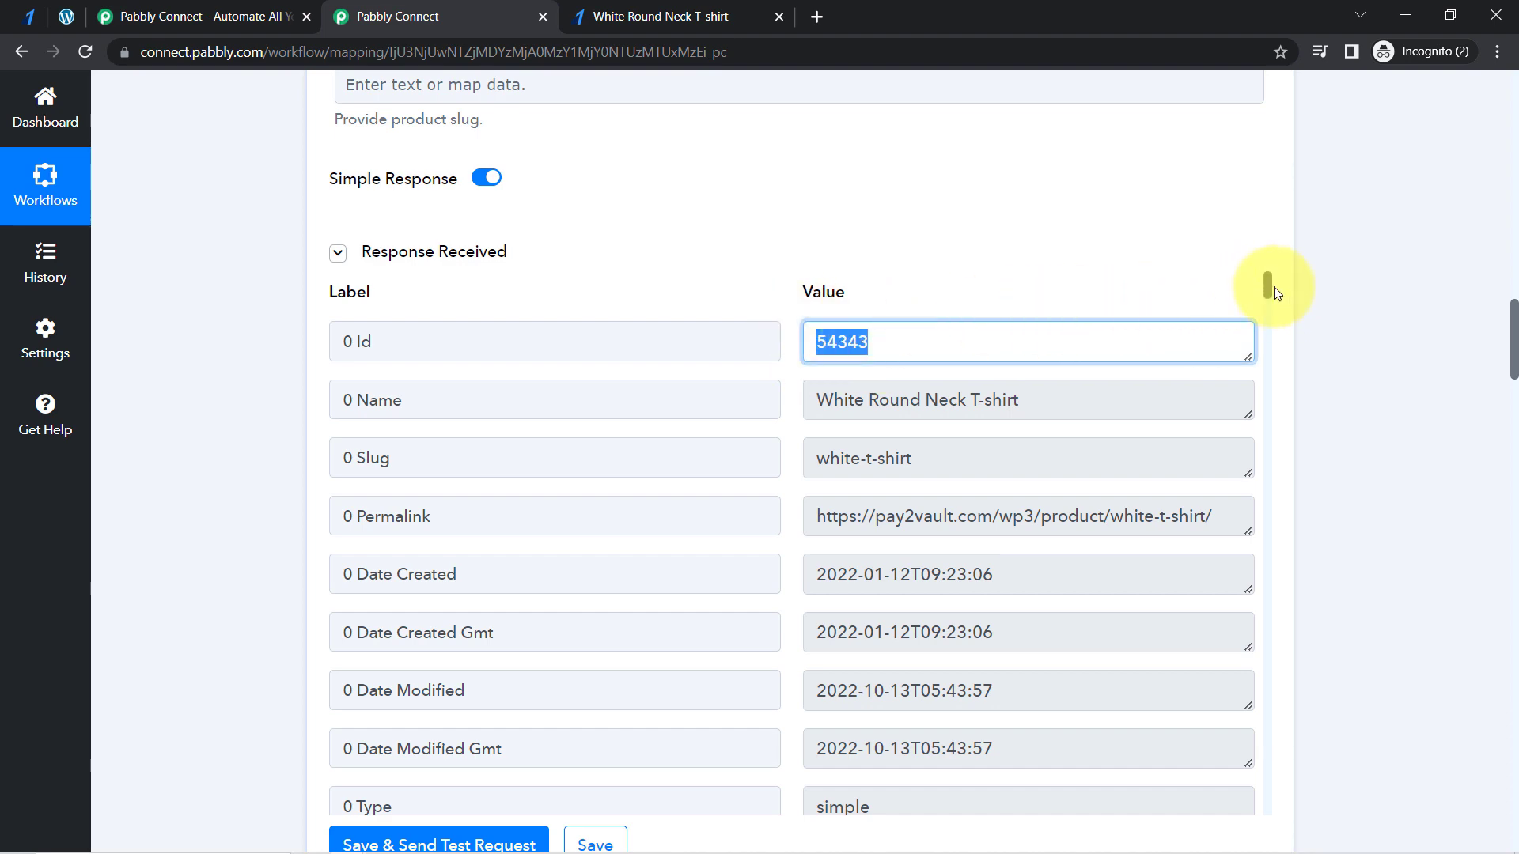
pyautogui.moveTo(1265, 287); pyautogui.dragTo(1271, 254)
pyautogui.click(976, 237)
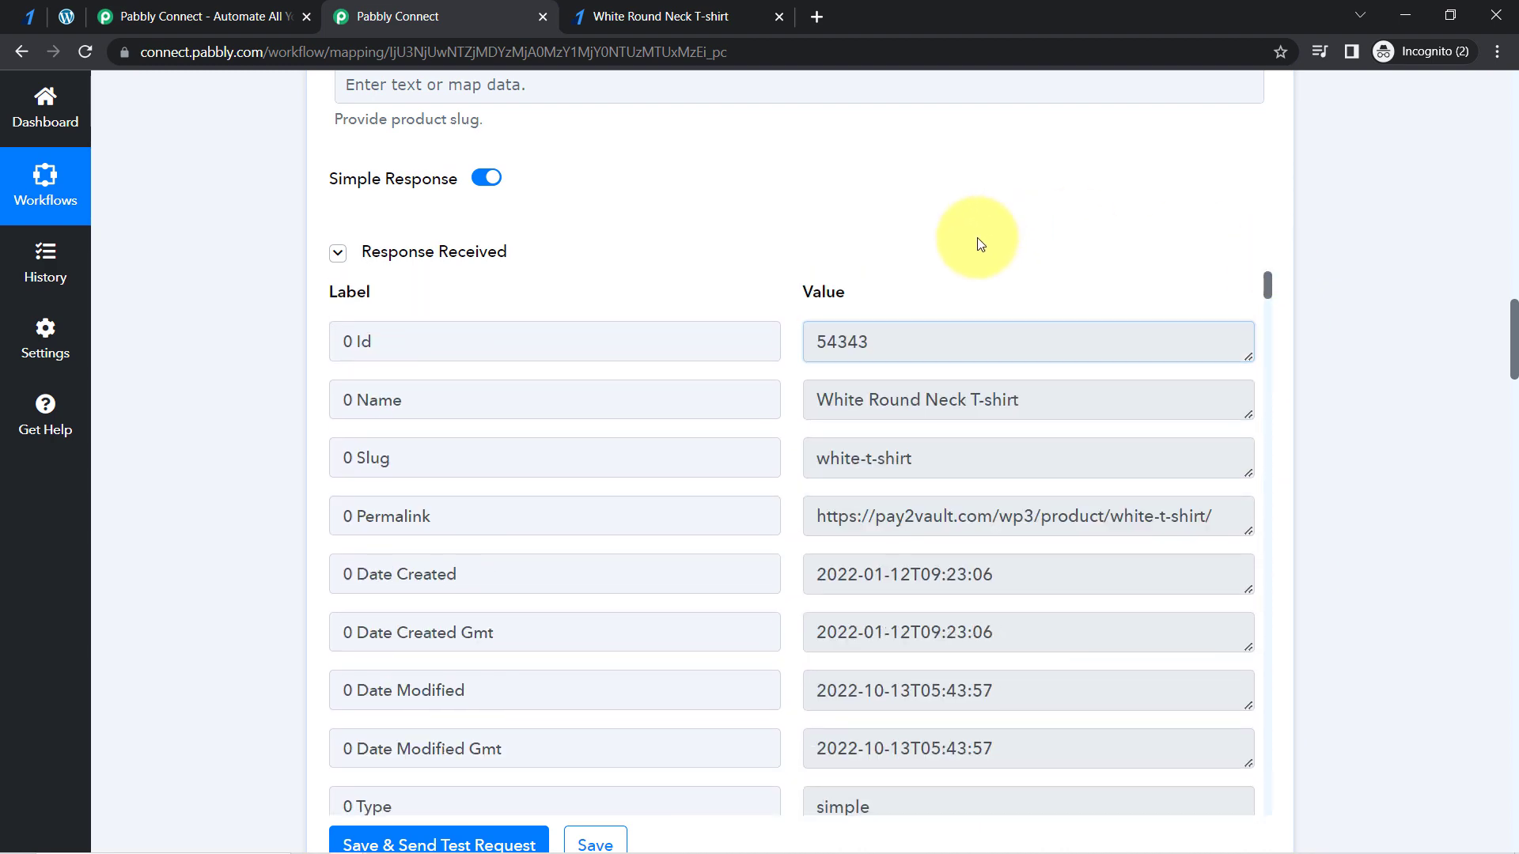
pyautogui.doubleClick(865, 358)
pyautogui.click(908, 305)
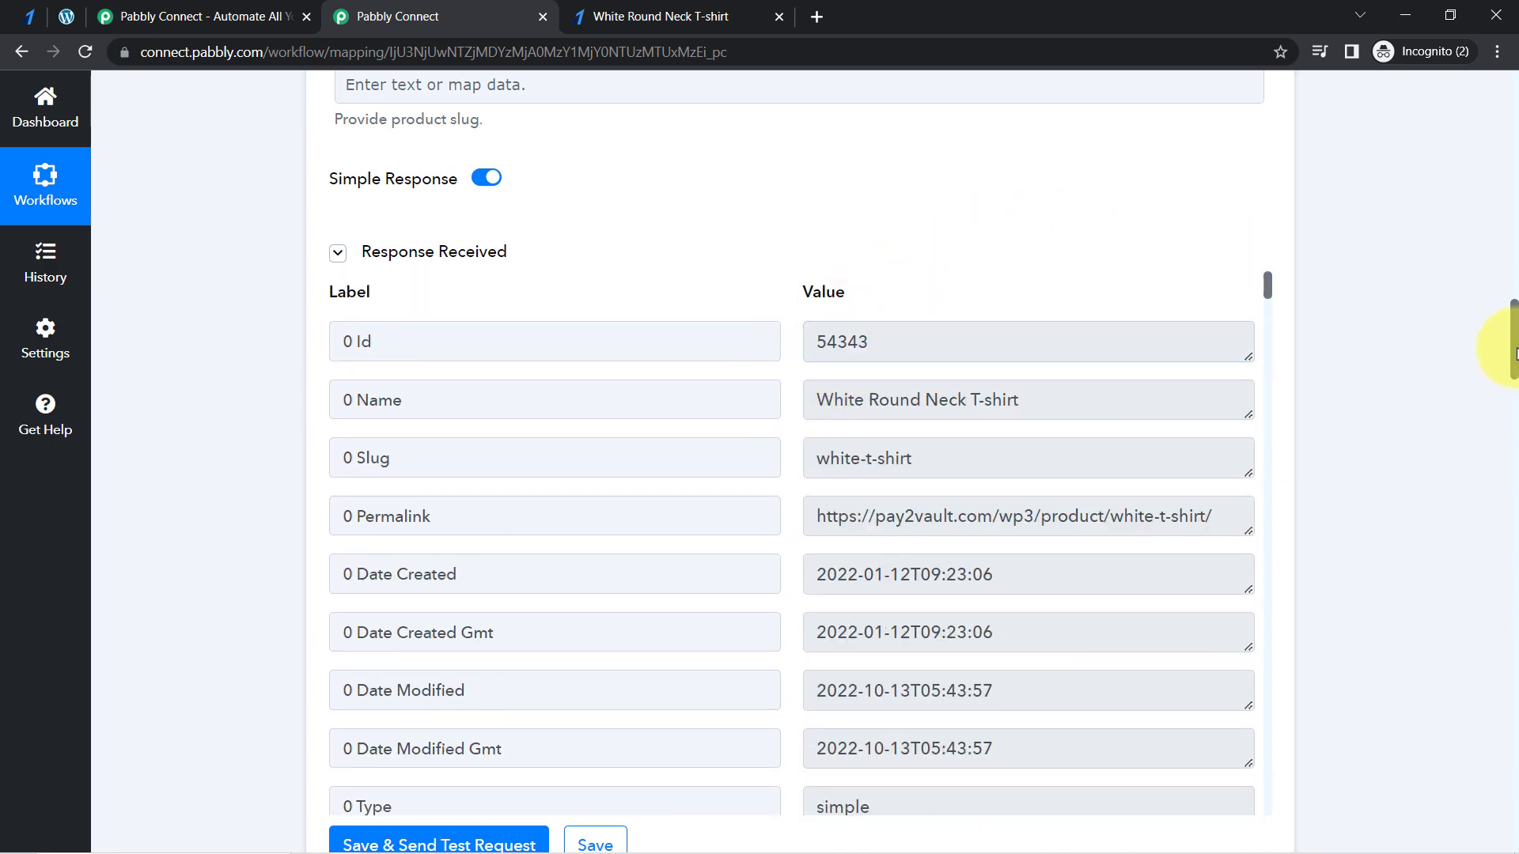
pyautogui.moveTo(1514, 352); pyautogui.dragTo(1514, 775)
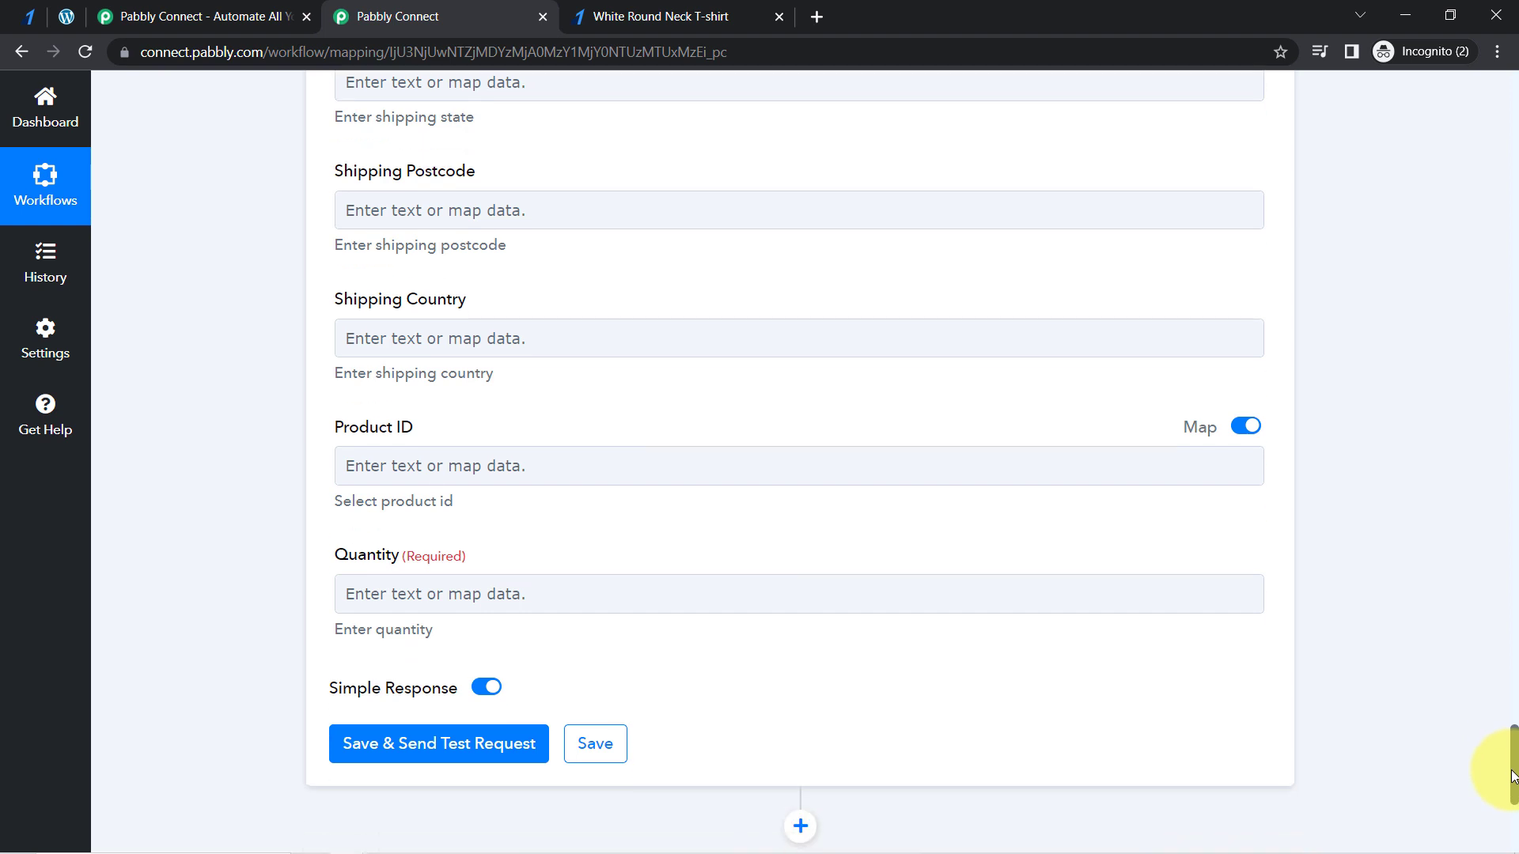
pyautogui.click(396, 466)
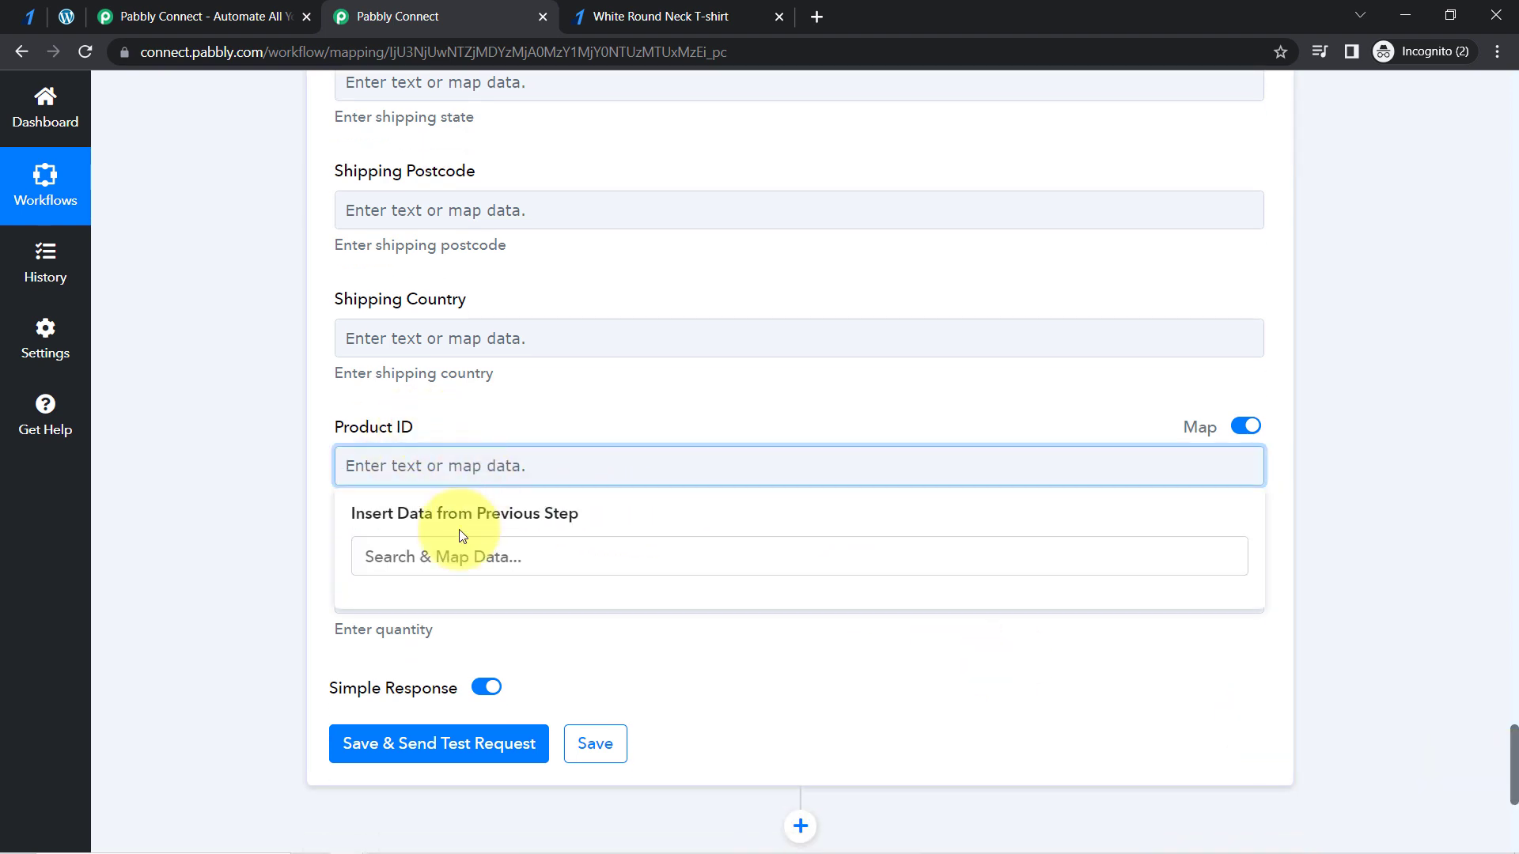
pyautogui.click(282, 449)
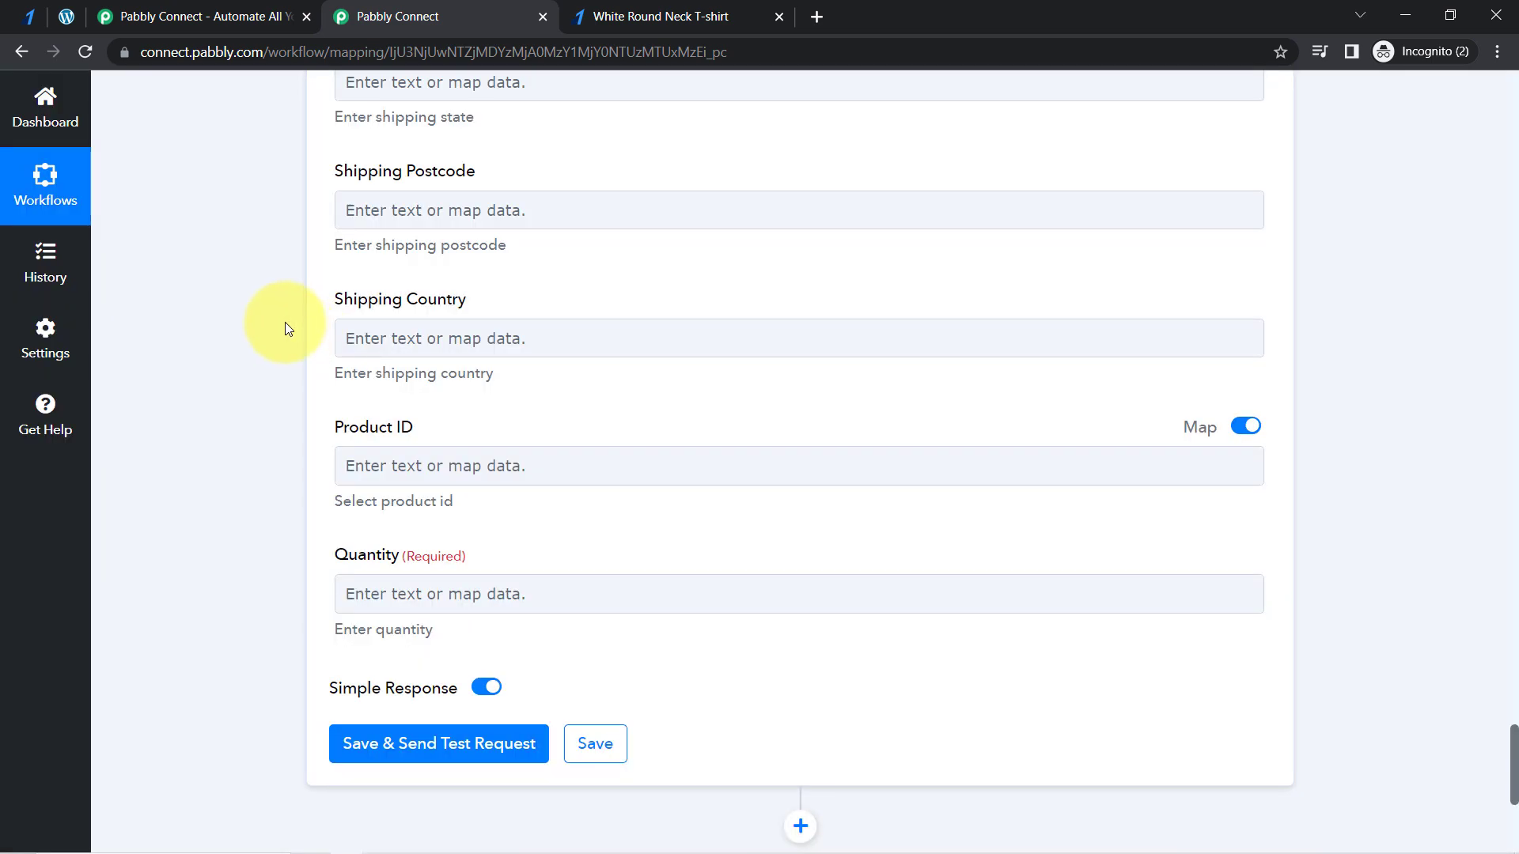
# - Refresh the fields of the WooCommerce Create an Order action
pyautogui.scroll(10, 285, 321)
pyautogui.scroll(12, 272, 288)
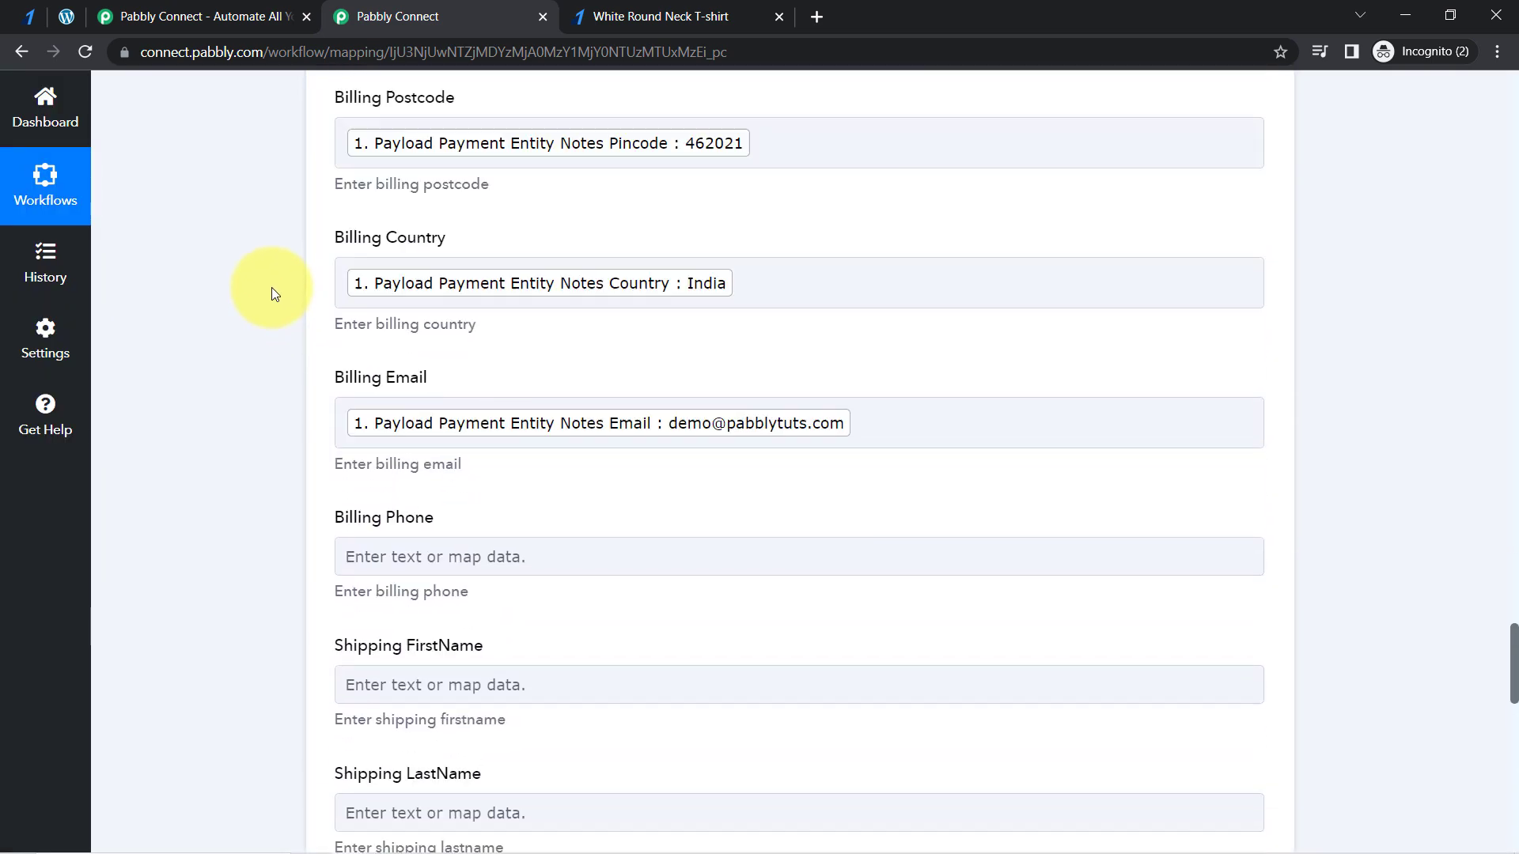
pyautogui.scroll(15, 272, 294)
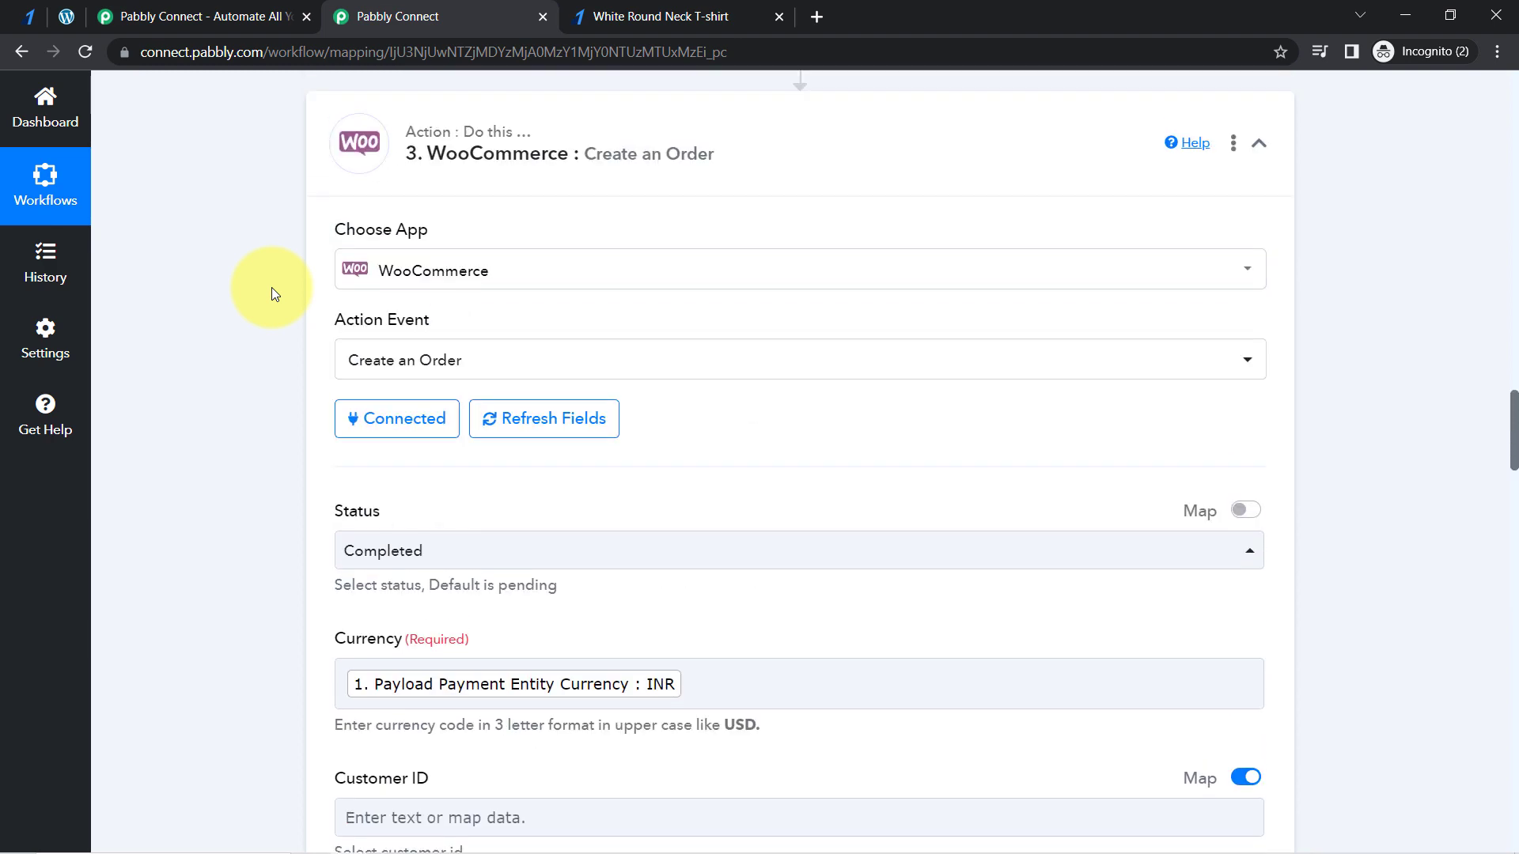
pyautogui.click(551, 426)
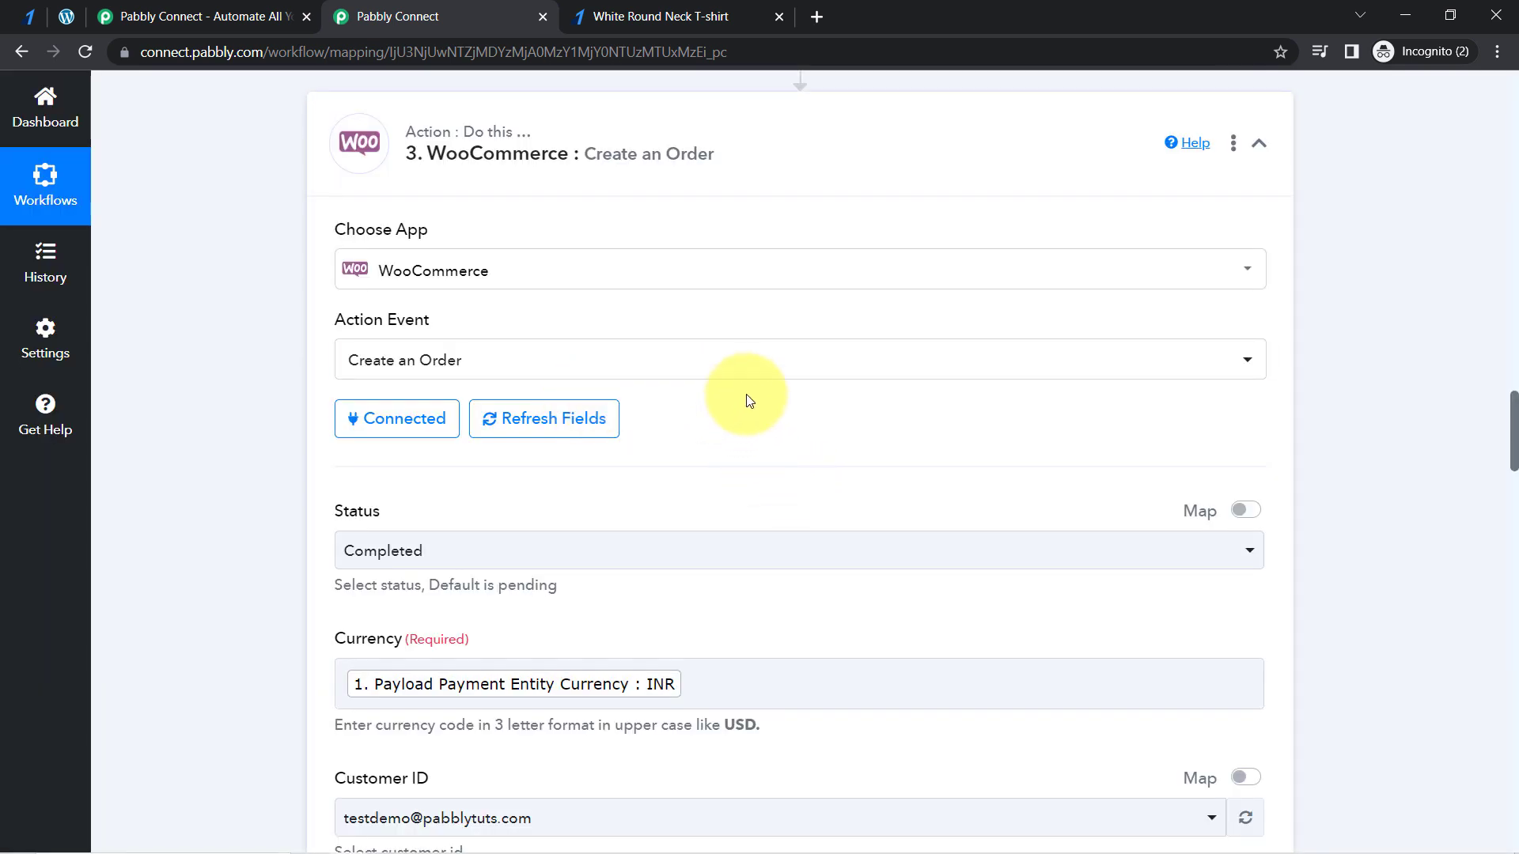
# - Enable mapping for the order's Product ID and map it to the "0 Id" value from the Retrieve a Product by Name or Slug step
pyautogui.moveTo(1511, 421); pyautogui.dragTo(1492, 772)
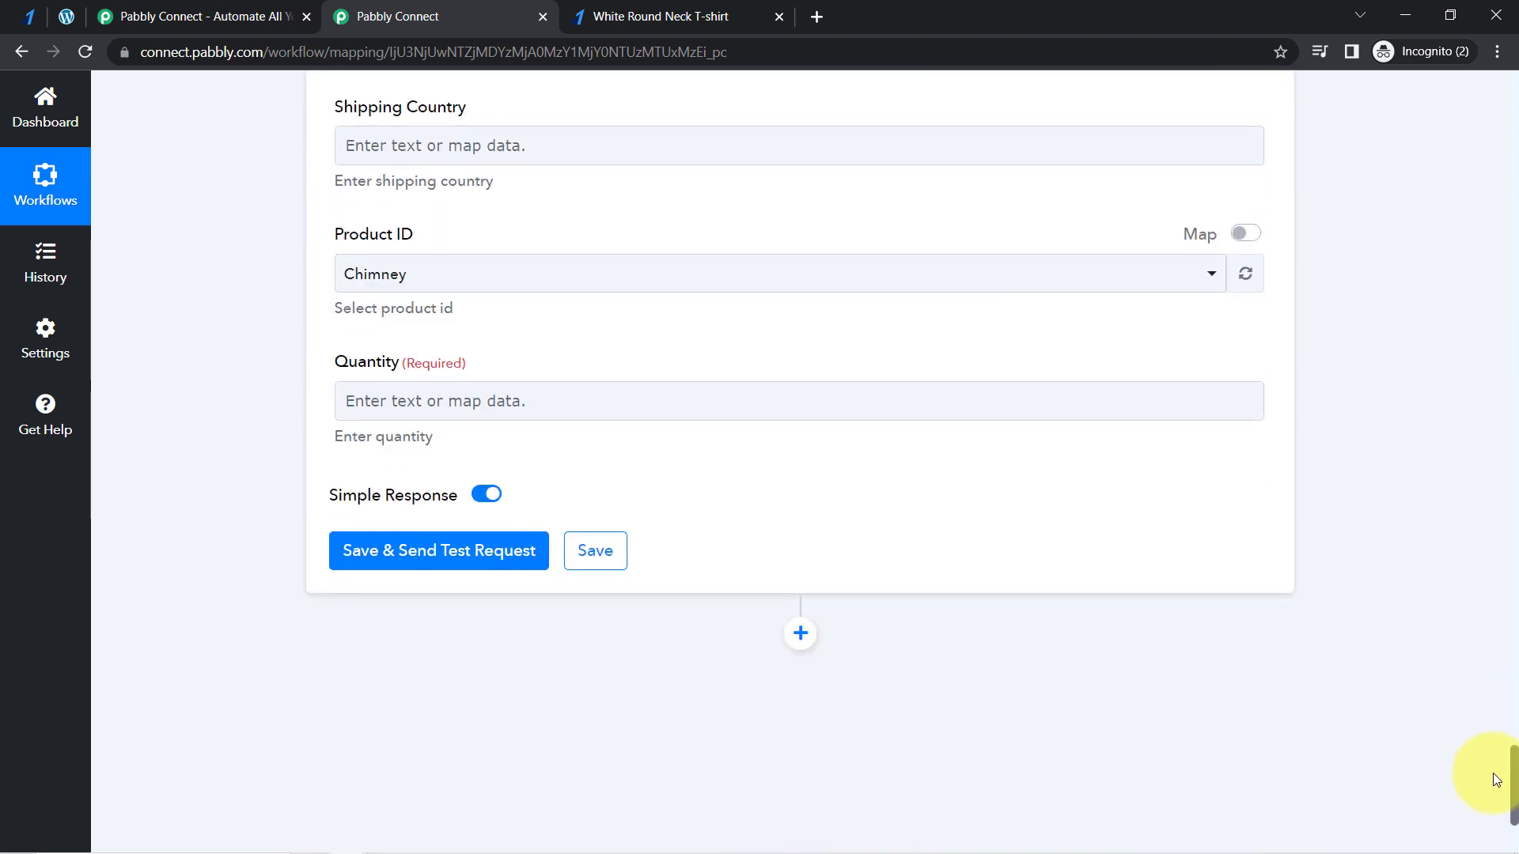
pyautogui.click(1247, 234)
pyautogui.doubleClick(413, 267)
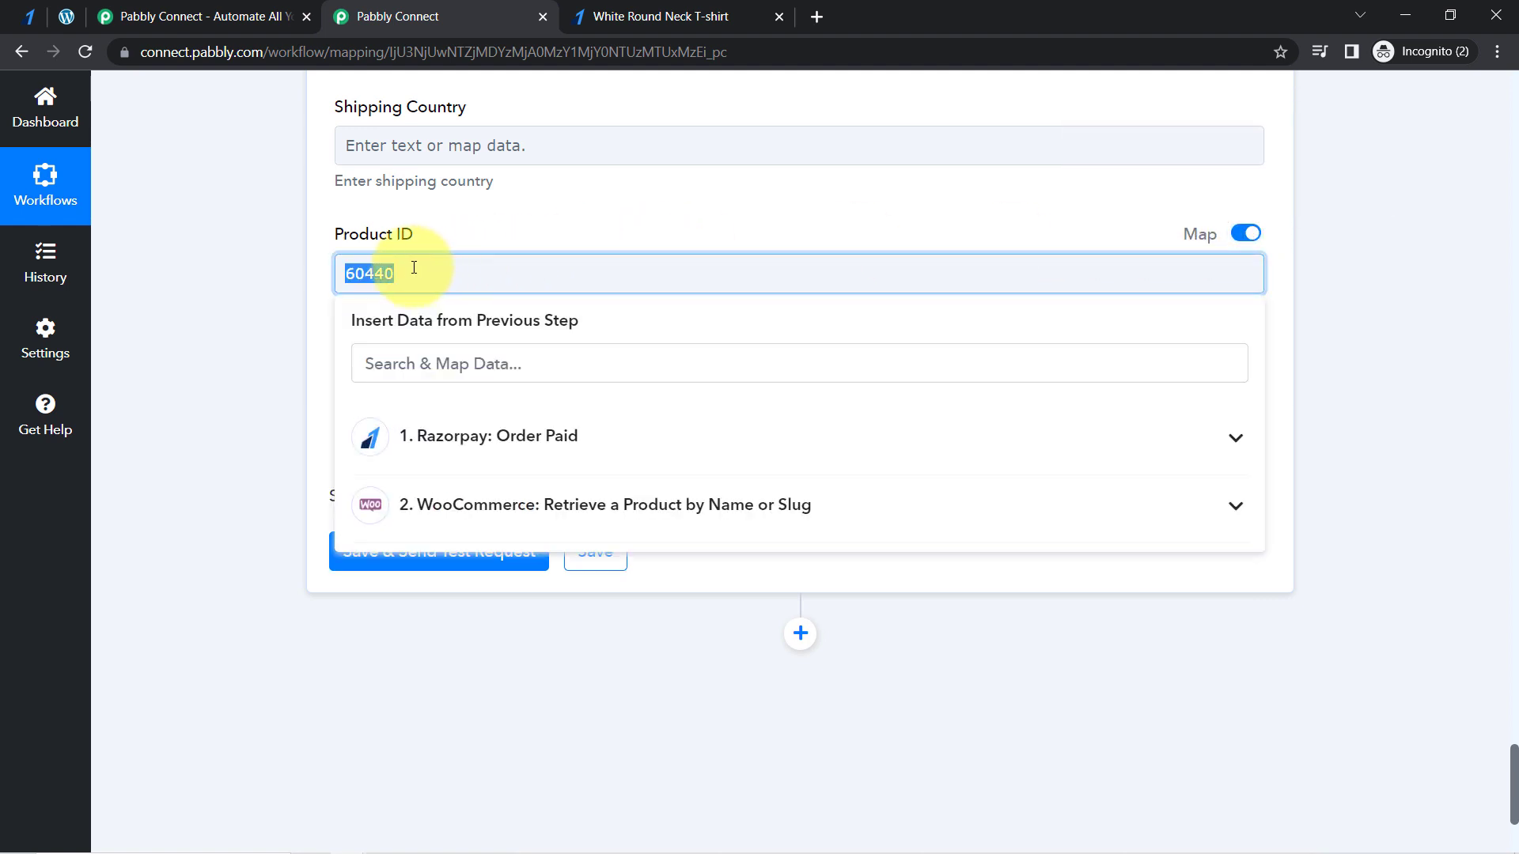
pyautogui.click(463, 503)
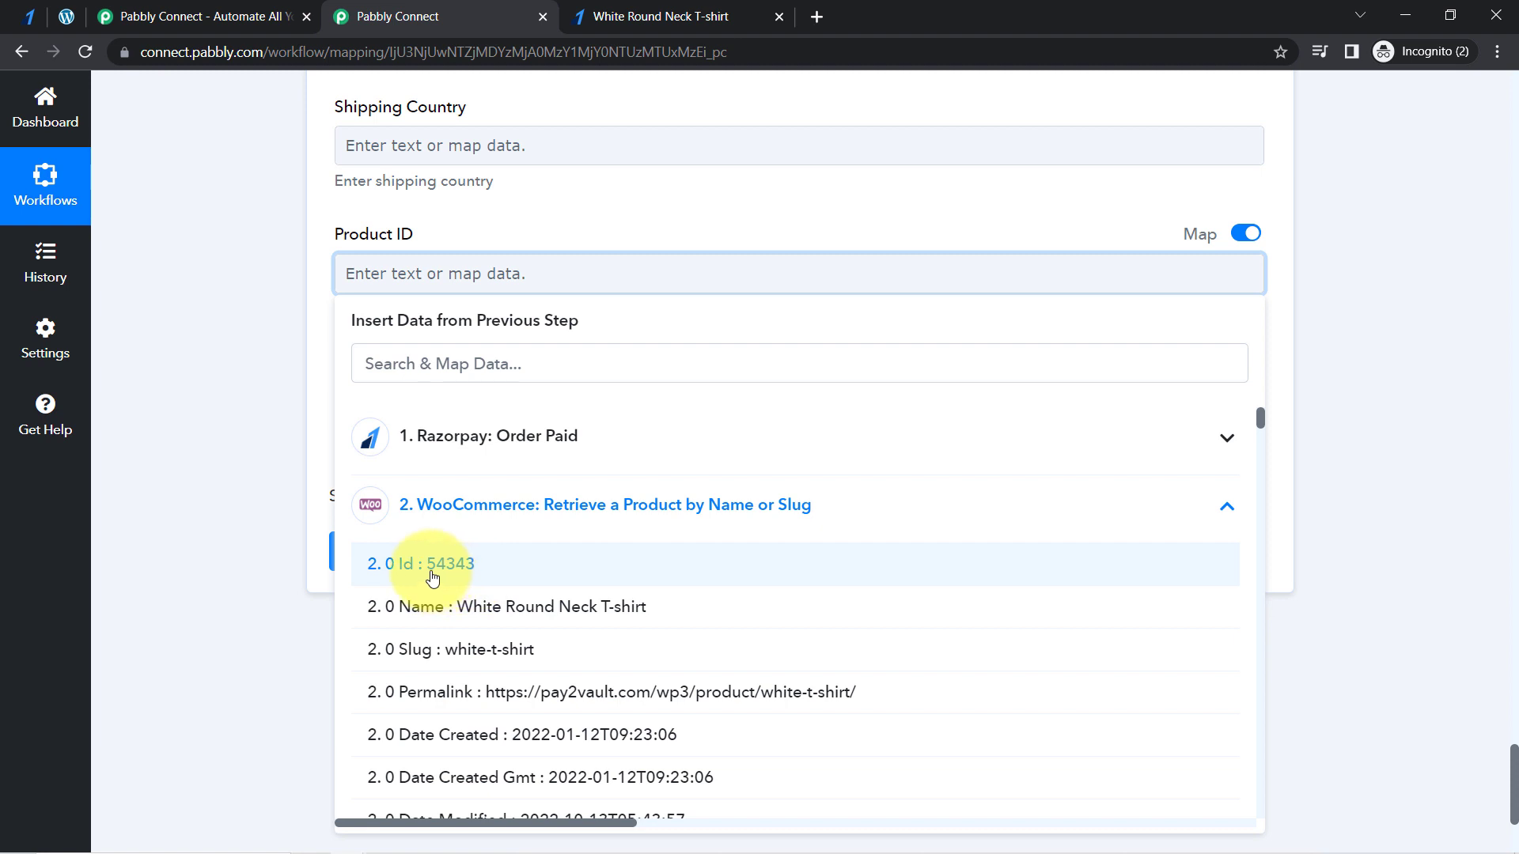
pyautogui.click(431, 563)
pyautogui.click(454, 287)
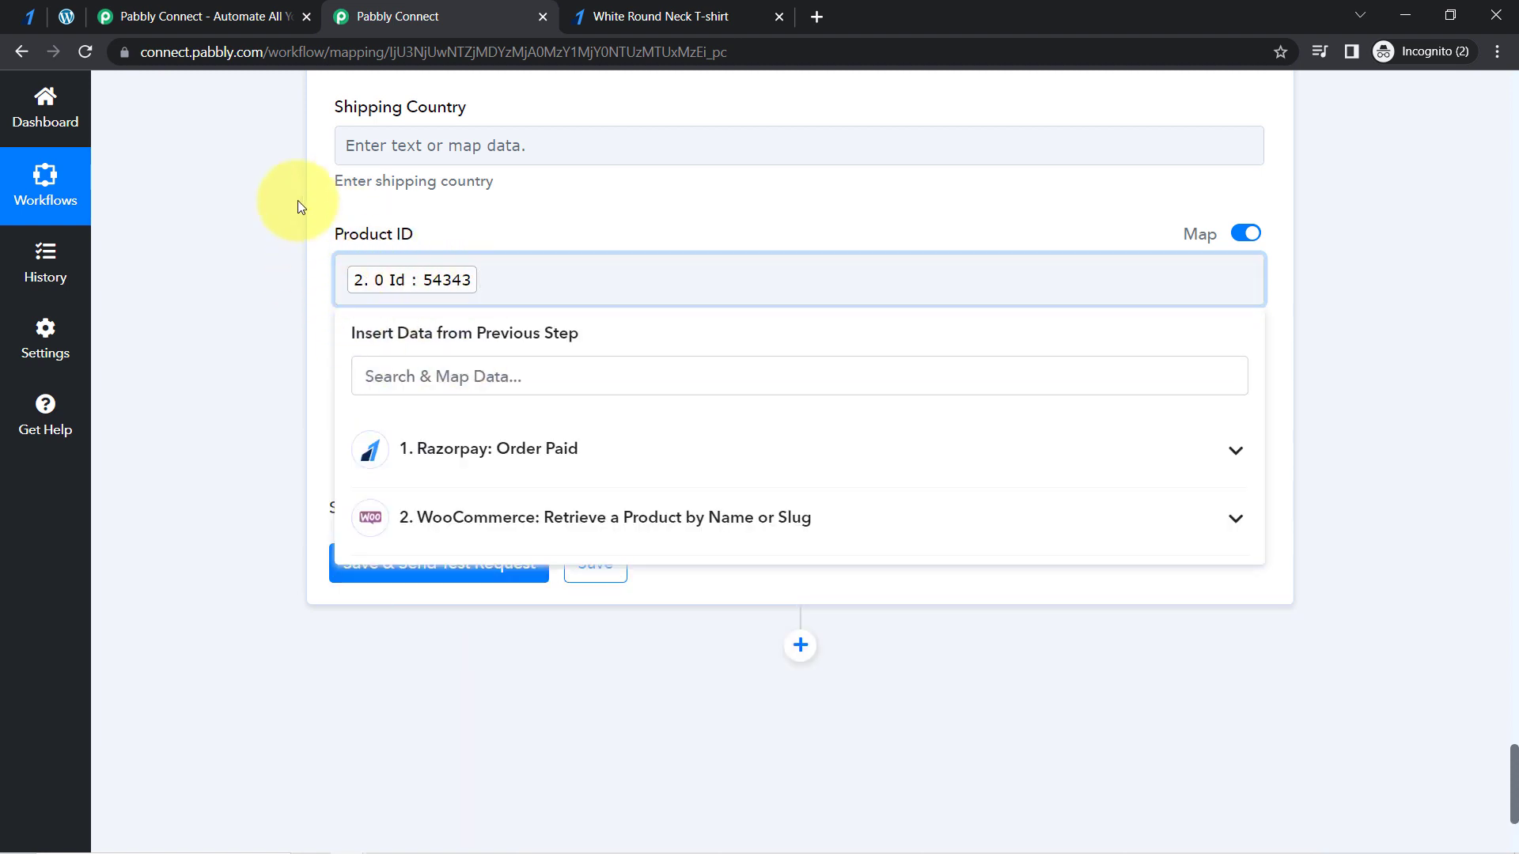
pyautogui.click(239, 333)
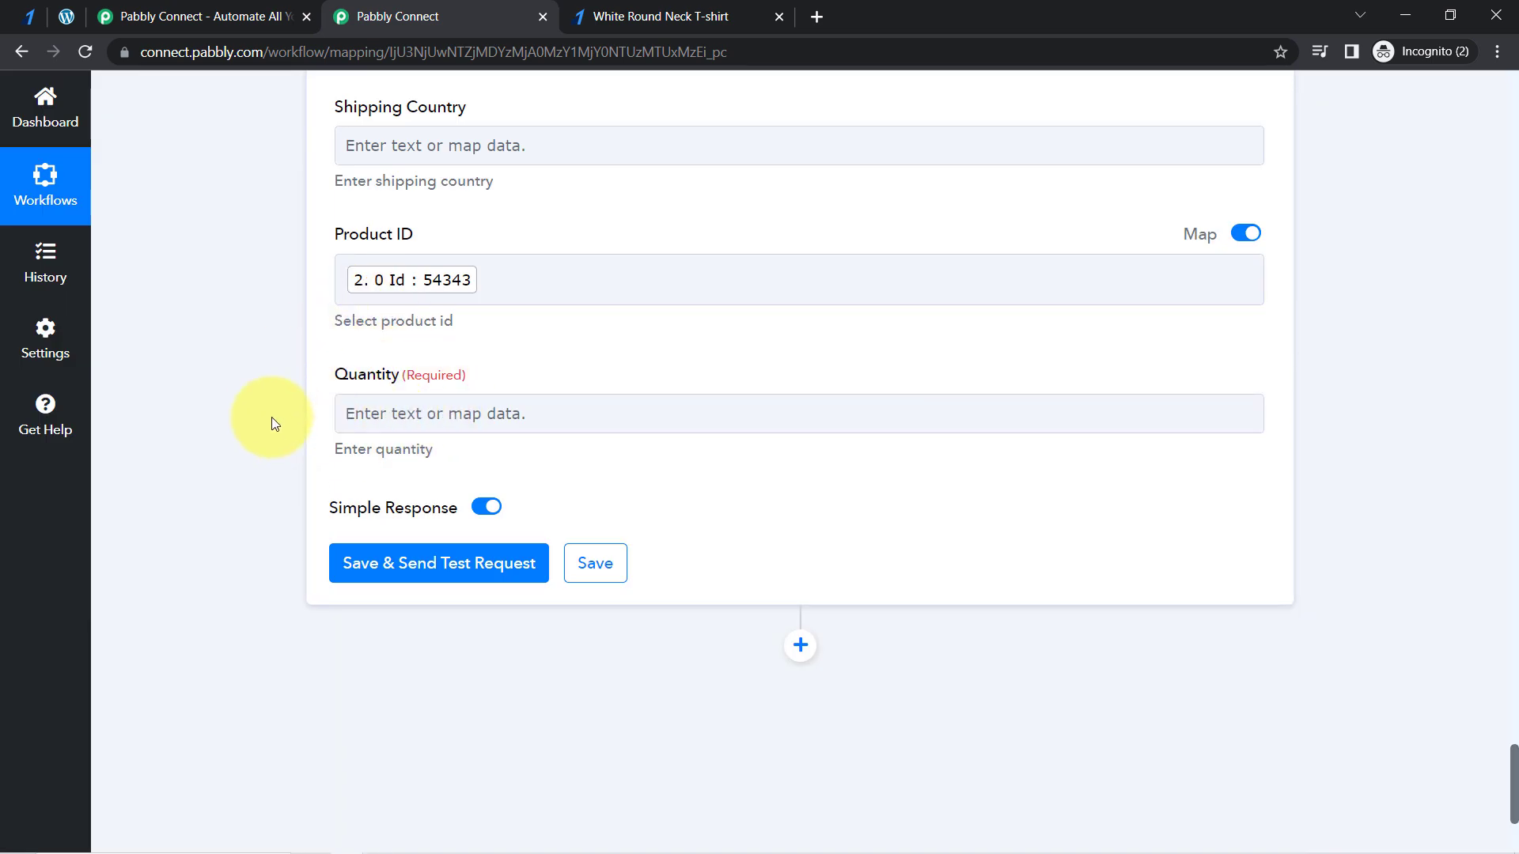
# - Examine the Payload Payment Entity Amount in the Razorpay trigger's received response
pyautogui.scroll(20, 1515, 765)
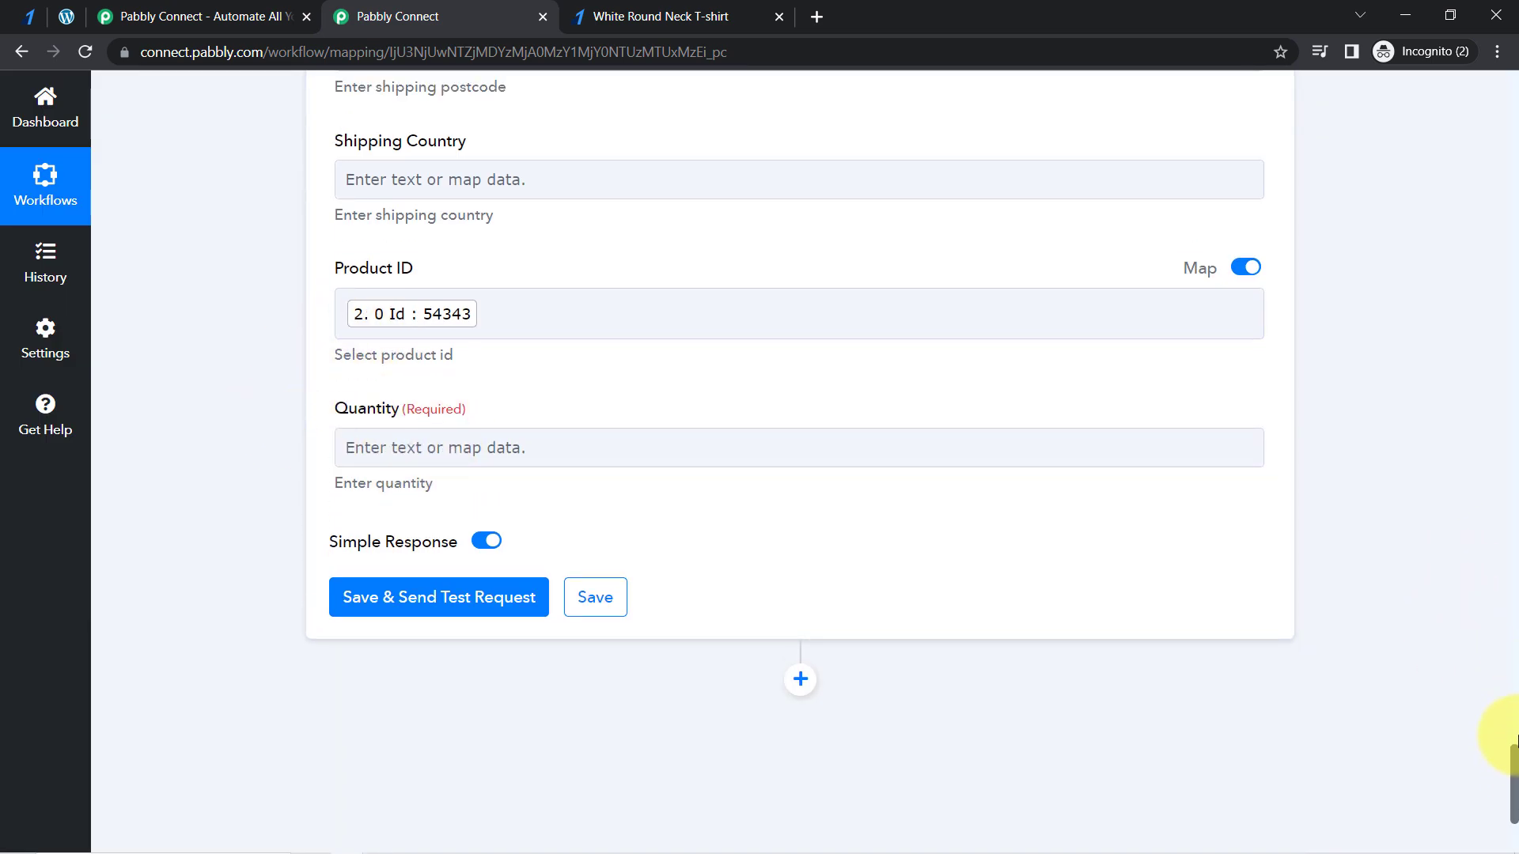
pyautogui.scroll(15, 1502, 312)
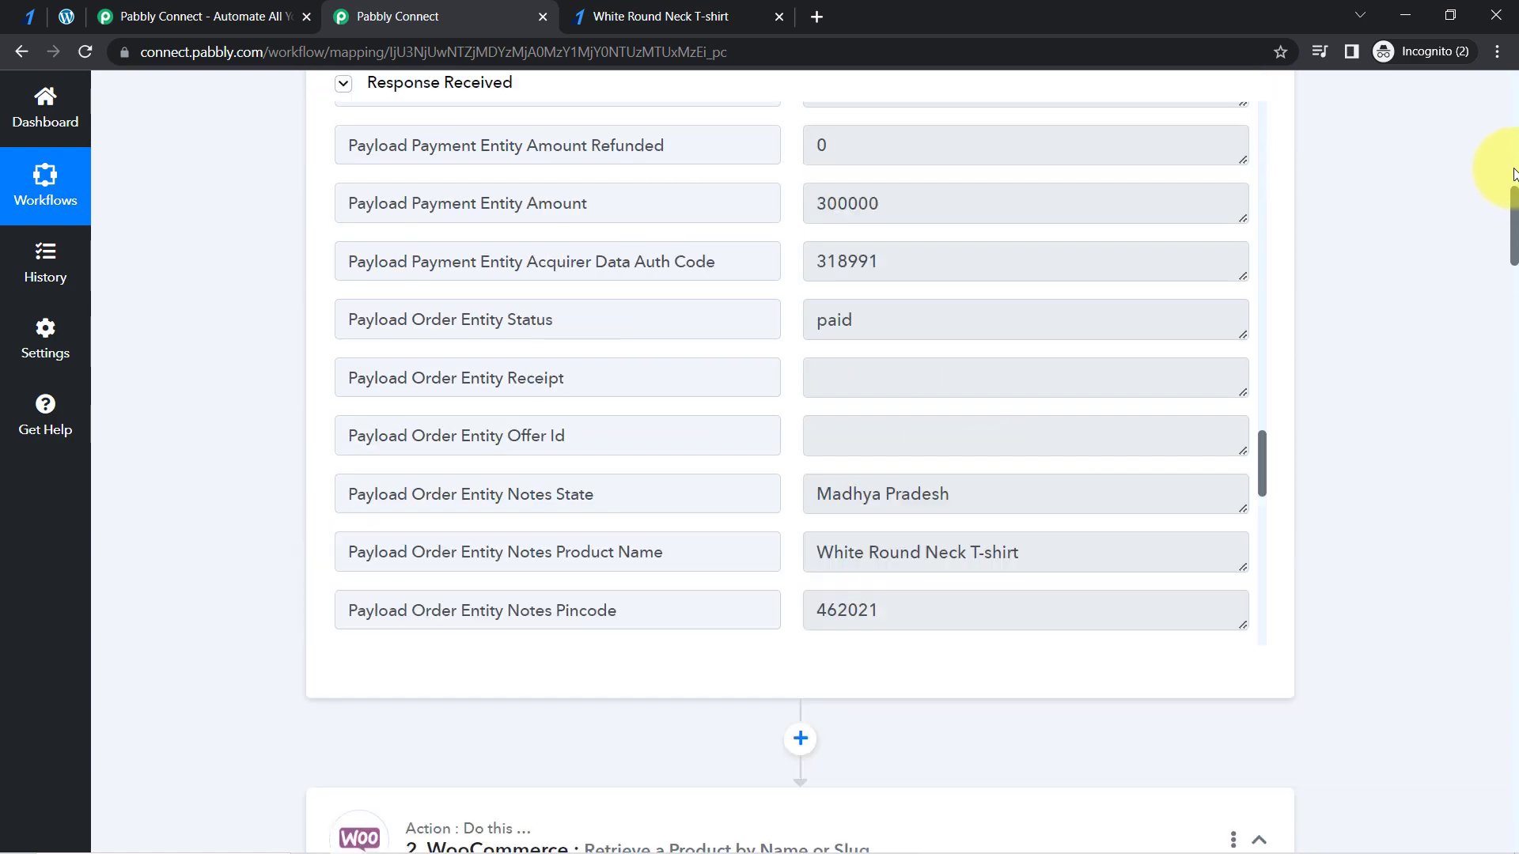
pyautogui.scroll(-7, 1512, 134)
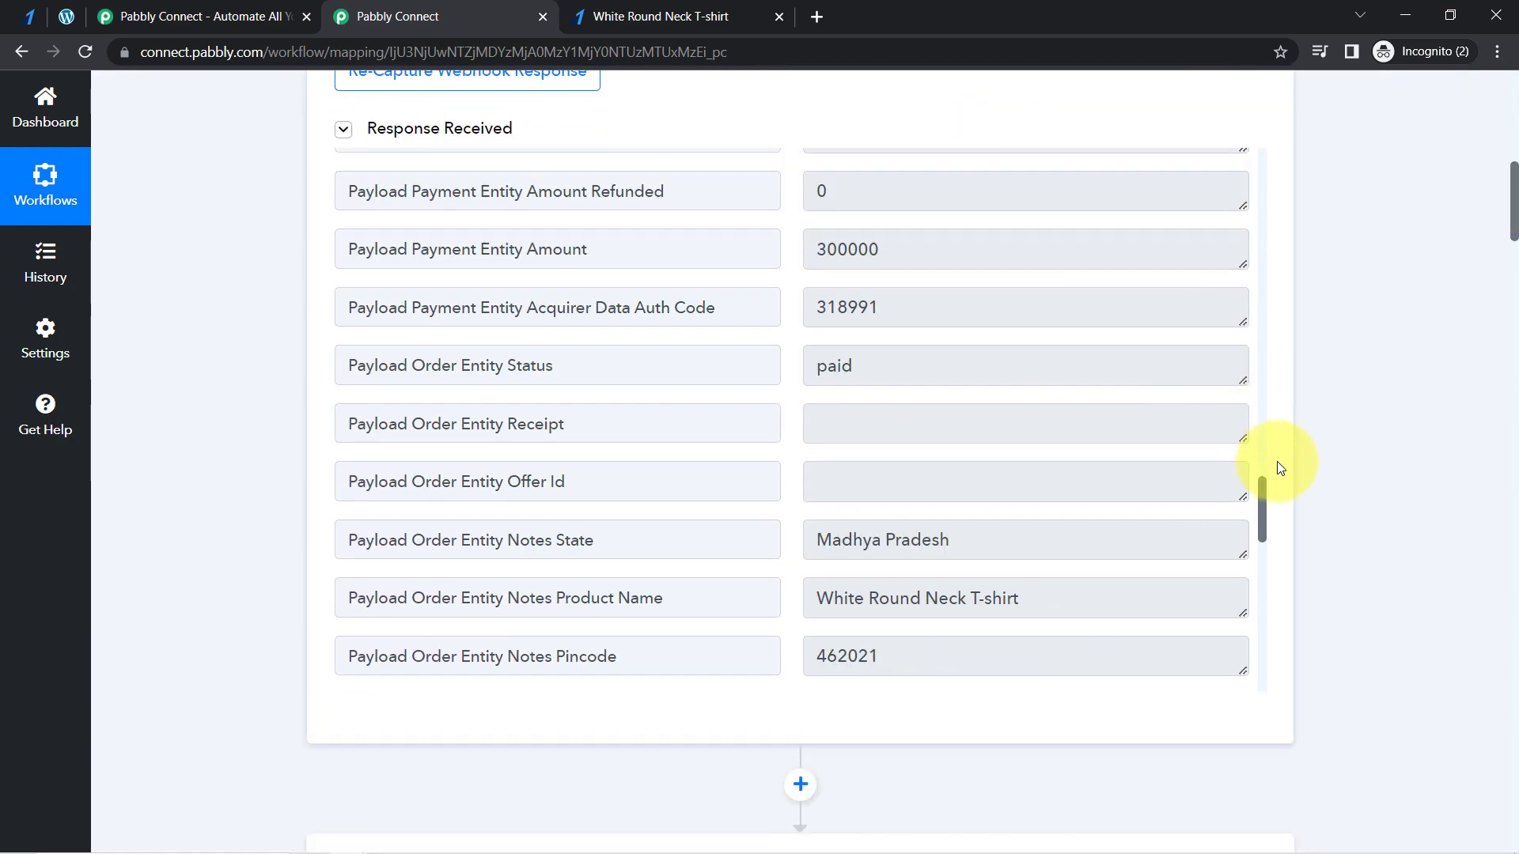
pyautogui.moveTo(1262, 496)
pyautogui.mouseDown()
pyautogui.moveTo(1261, 386)
pyautogui.moveTo(1214, 153)
pyautogui.moveTo(1276, 345)
pyautogui.moveTo(1244, 483)
pyautogui.mouseUp()
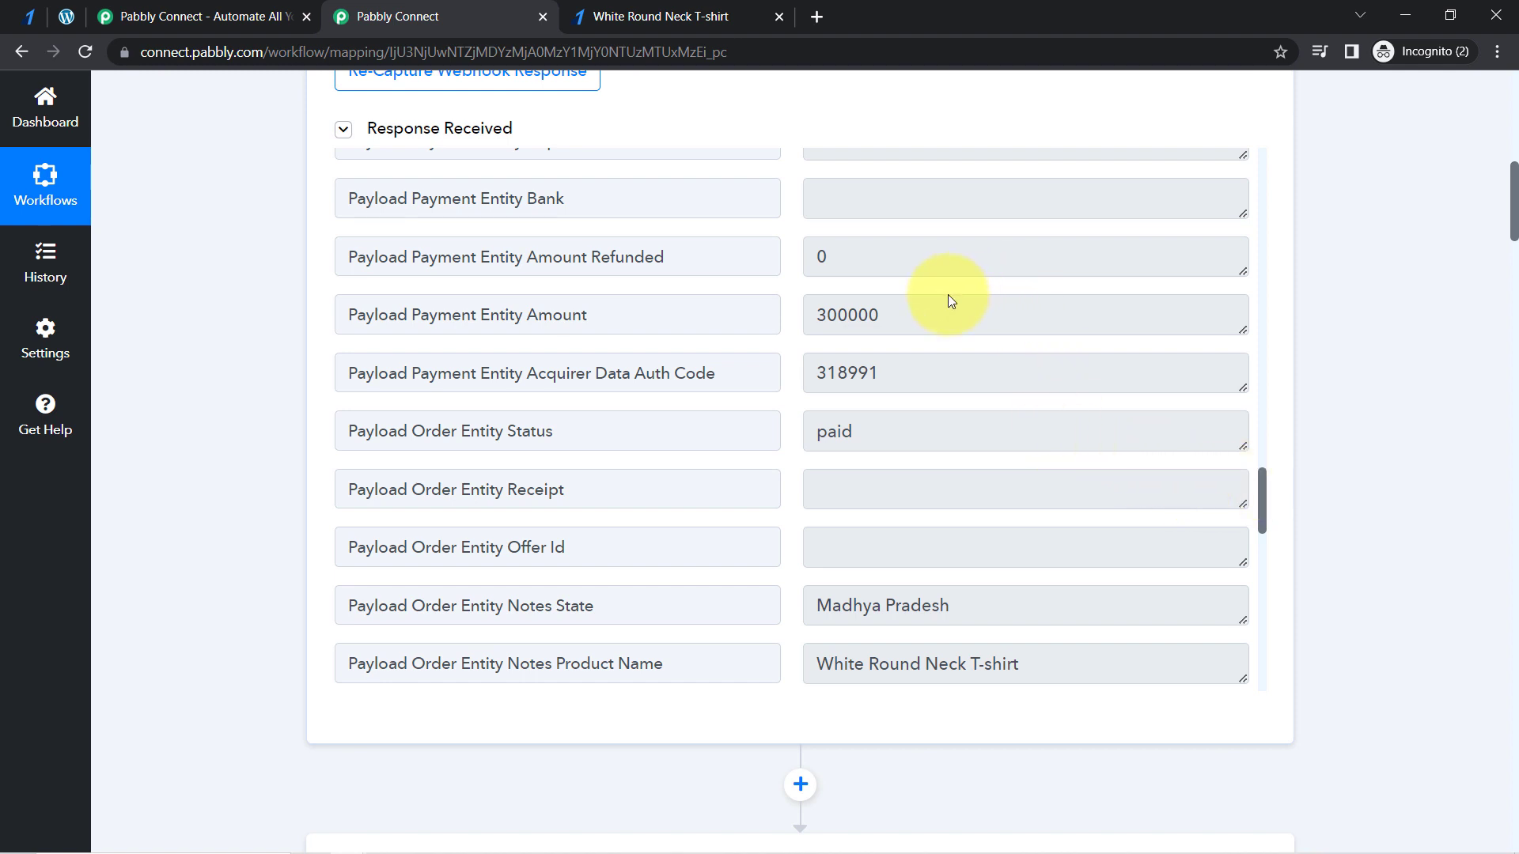
pyautogui.moveTo(822, 318); pyautogui.dragTo(876, 318)
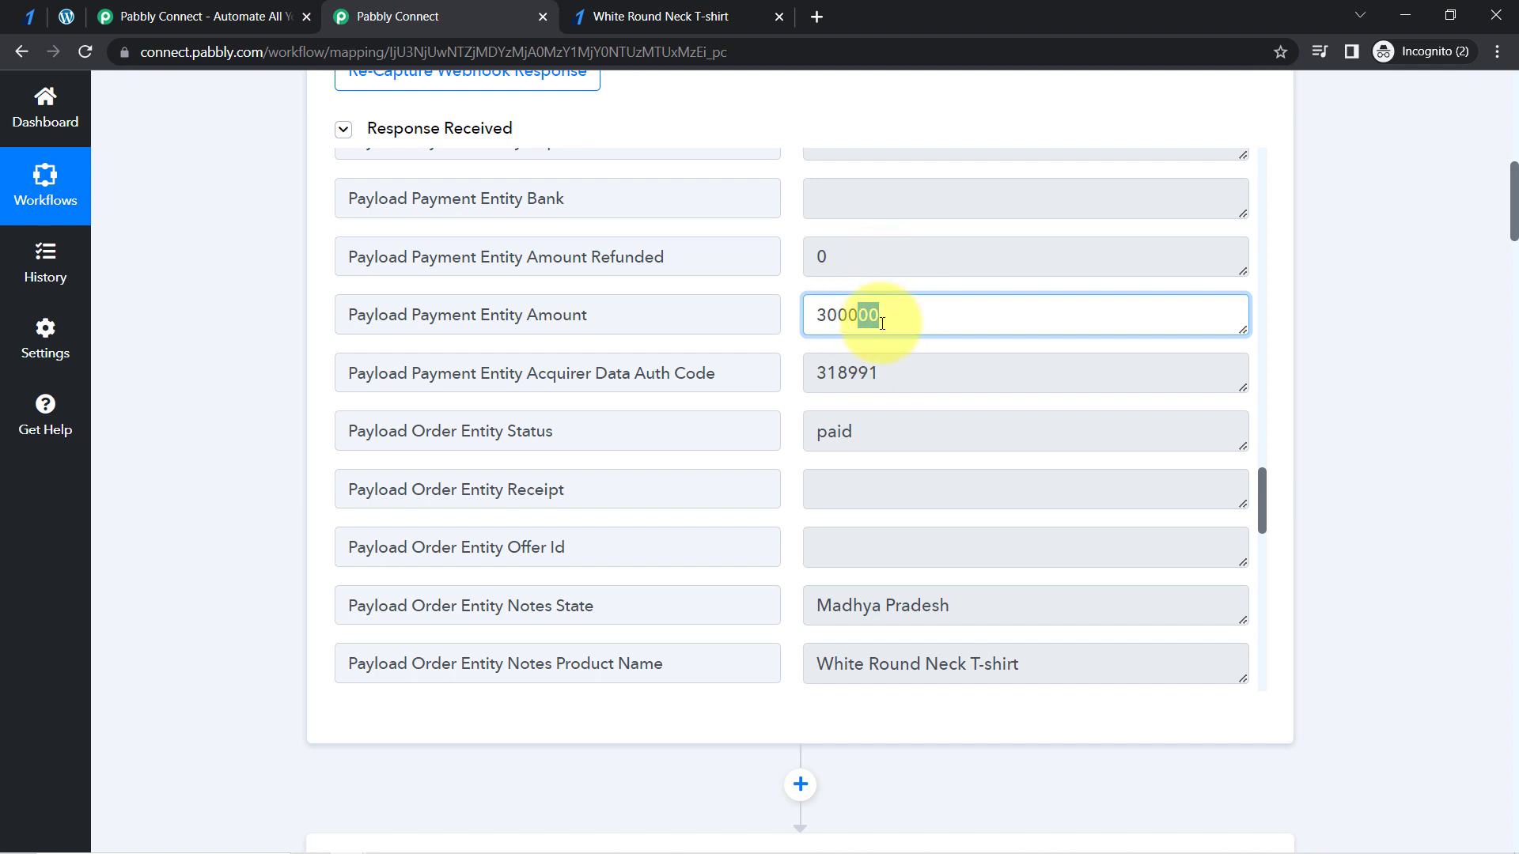
# - Insert and connect a Number Formatter by Pabbly action with the Perform Math Operation event between the Razorpay trigger and the product lookup
pyautogui.moveTo(1513, 214); pyautogui.dragTo(1513, 263)
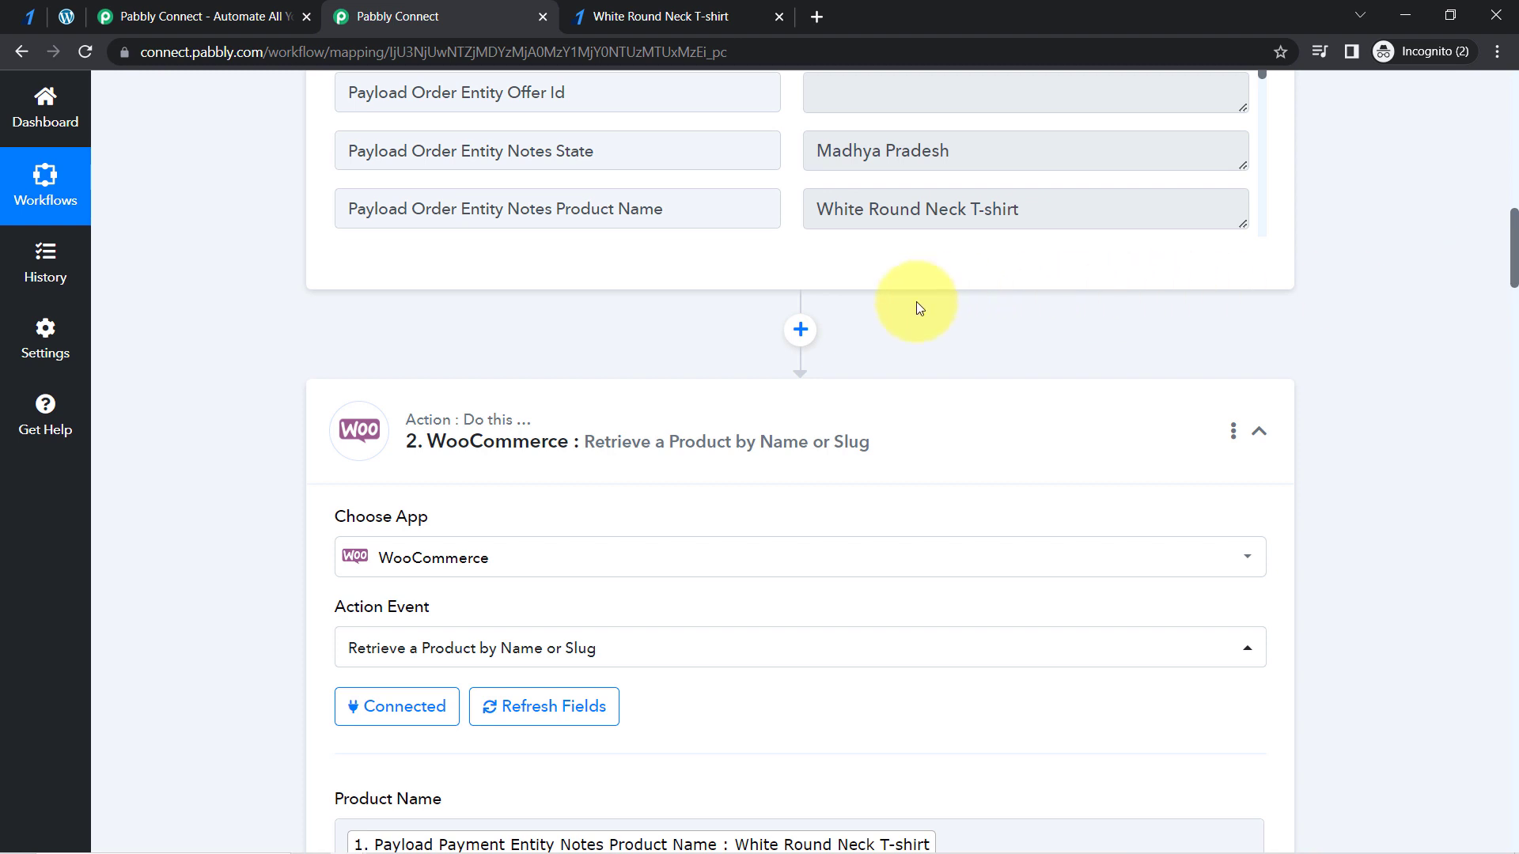
pyautogui.click(799, 333)
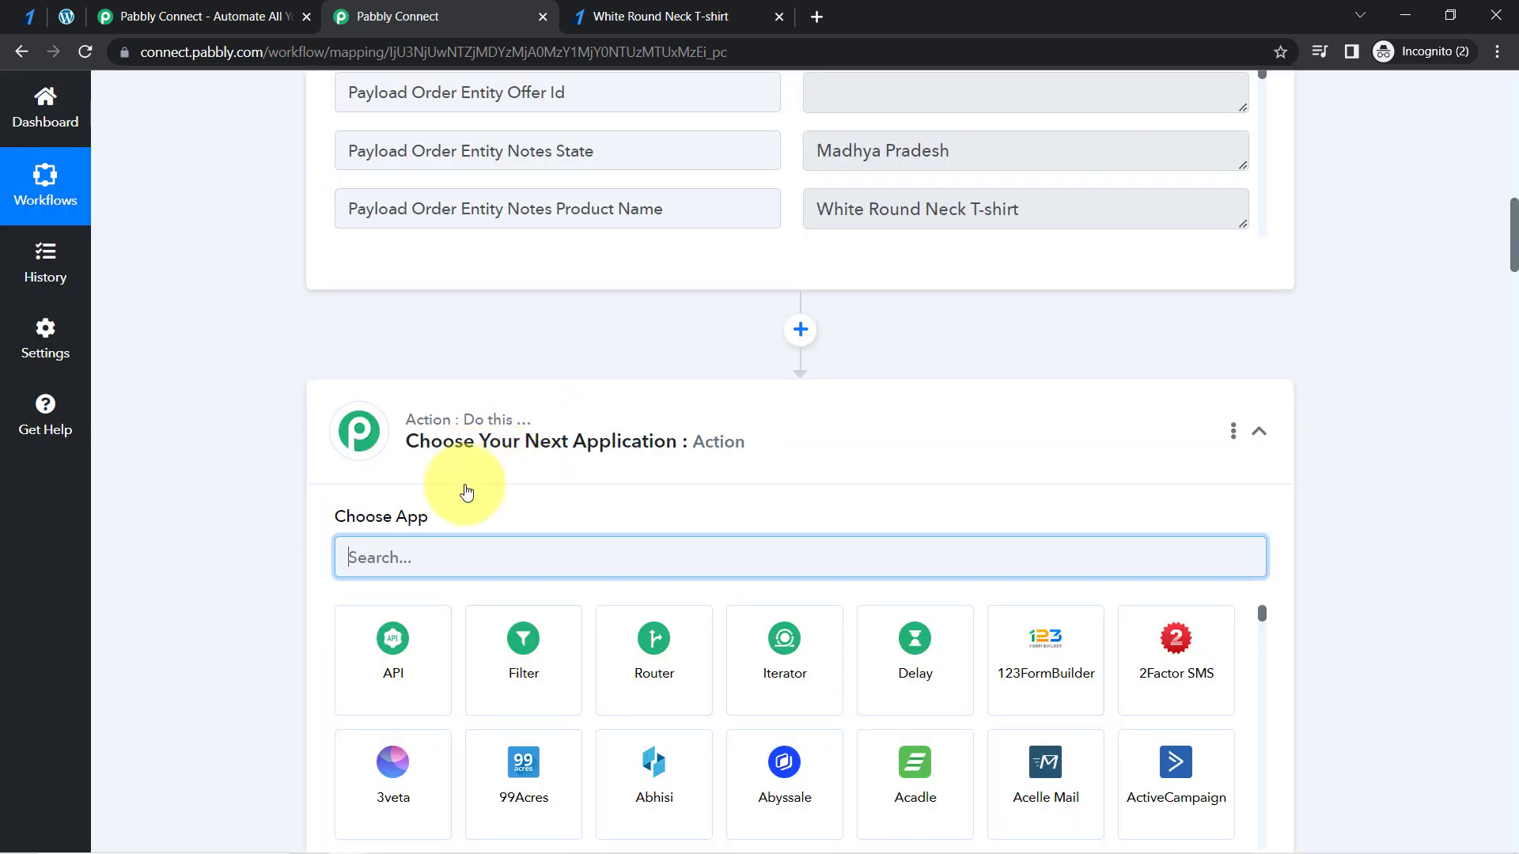
pyautogui.write('nu')
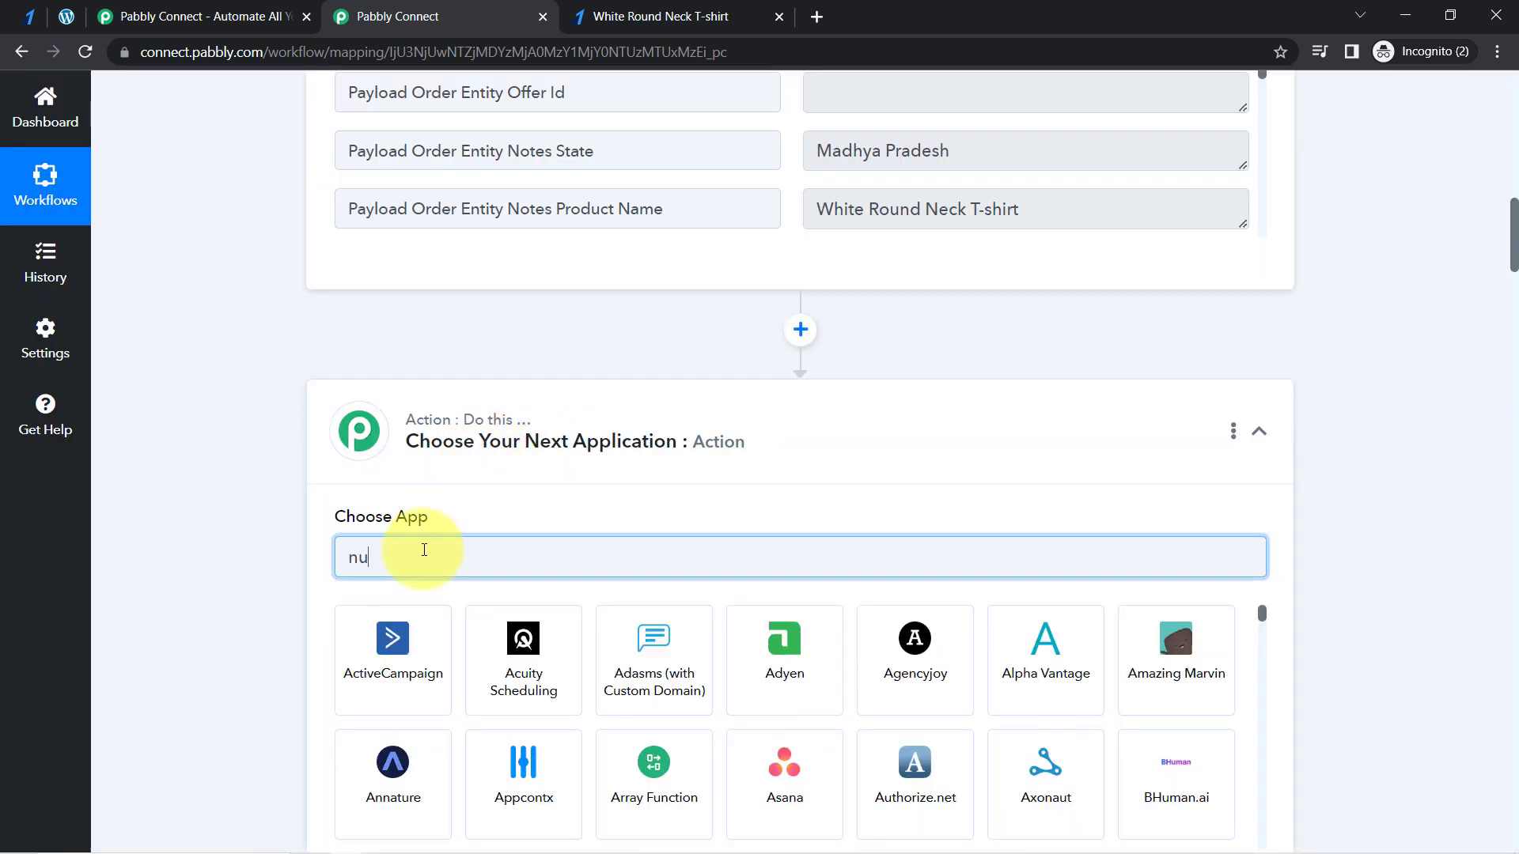
pyautogui.write('mb')
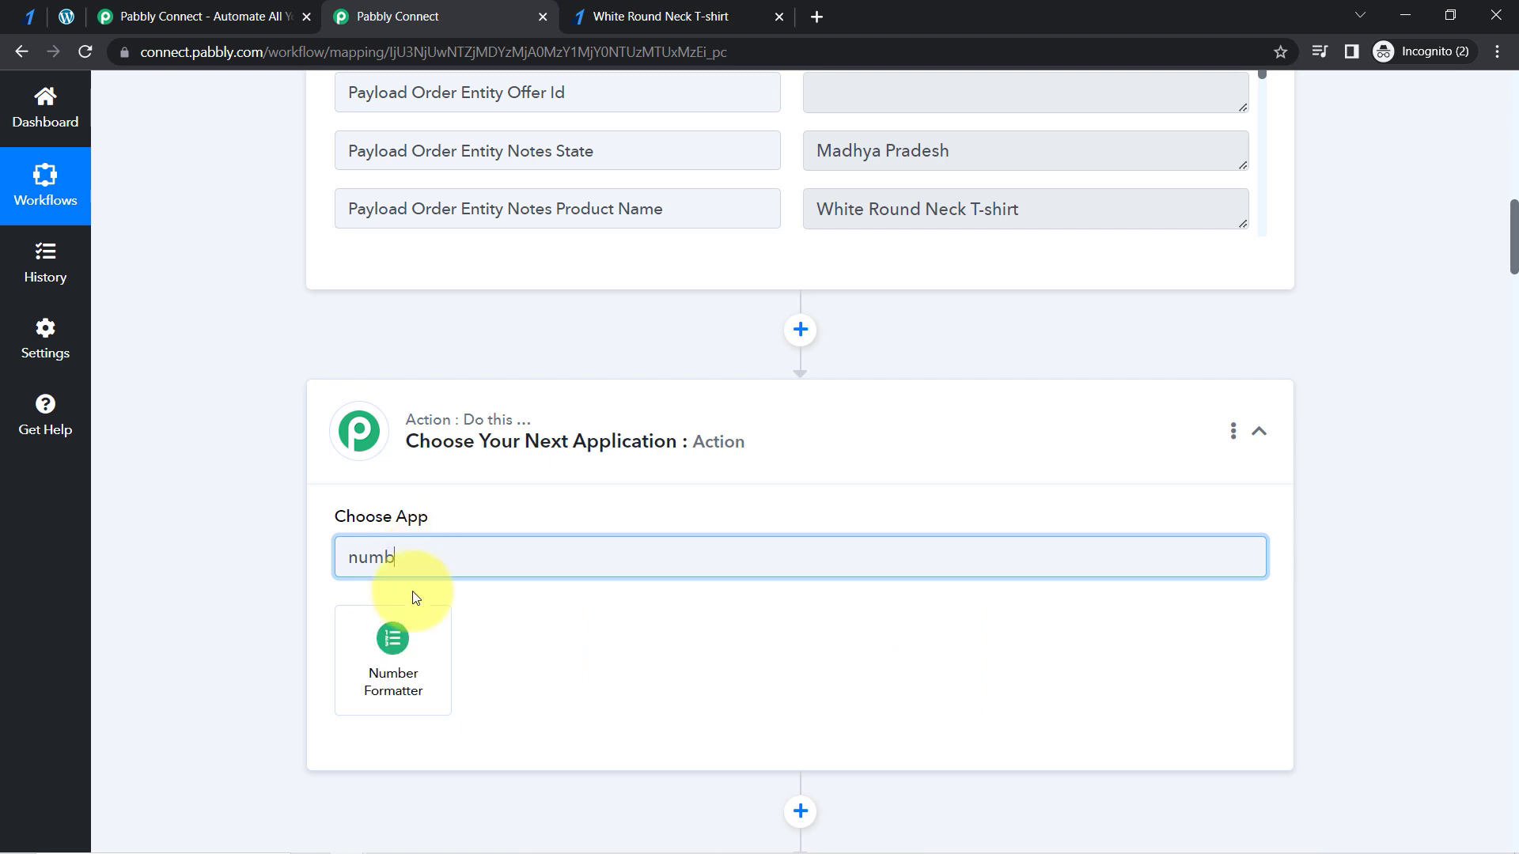
pyautogui.click(387, 620)
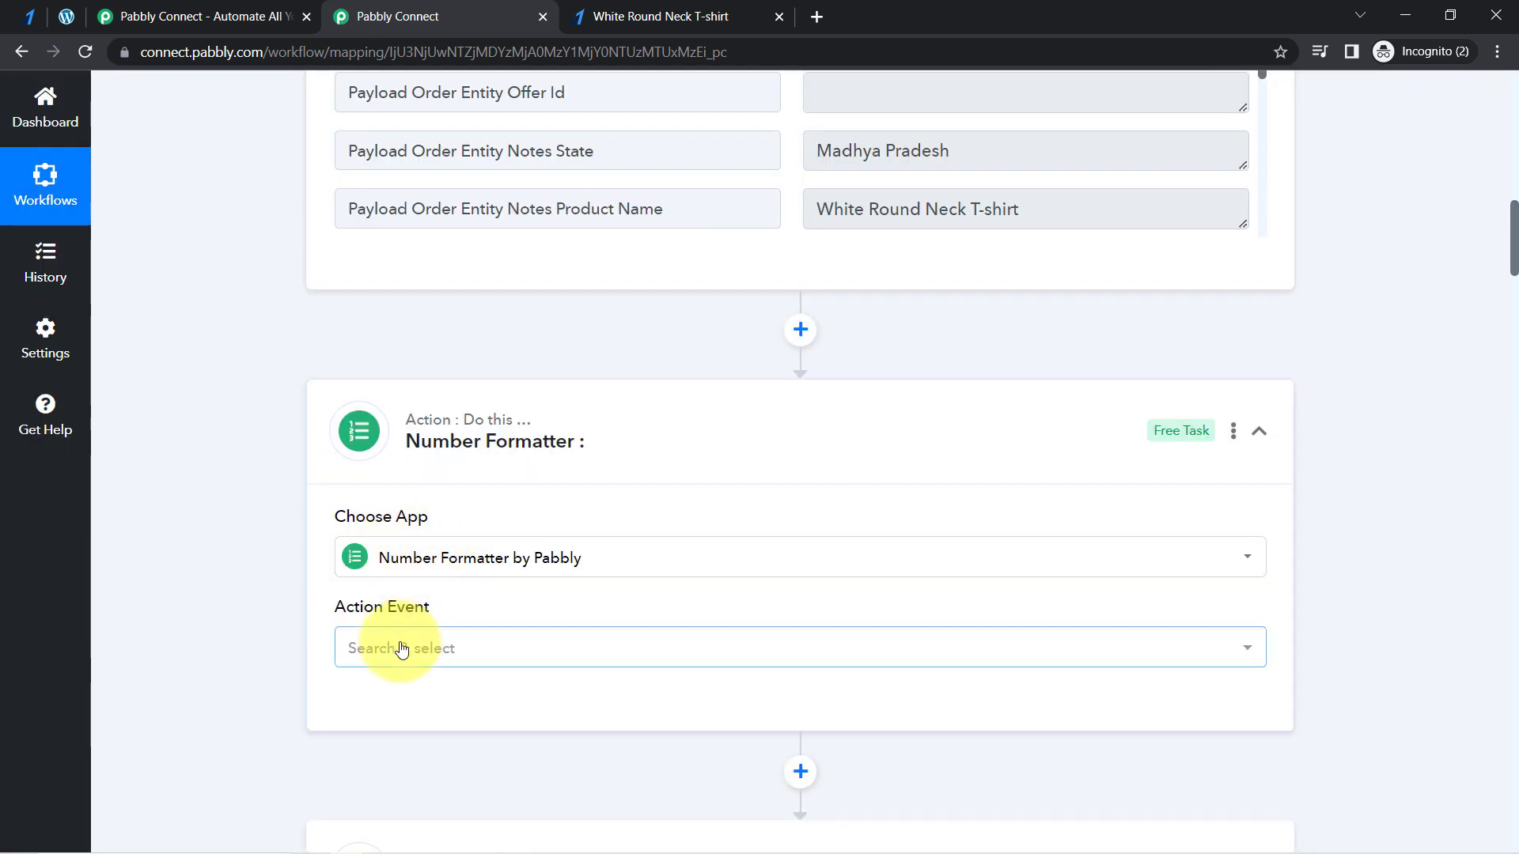
pyautogui.click(402, 649)
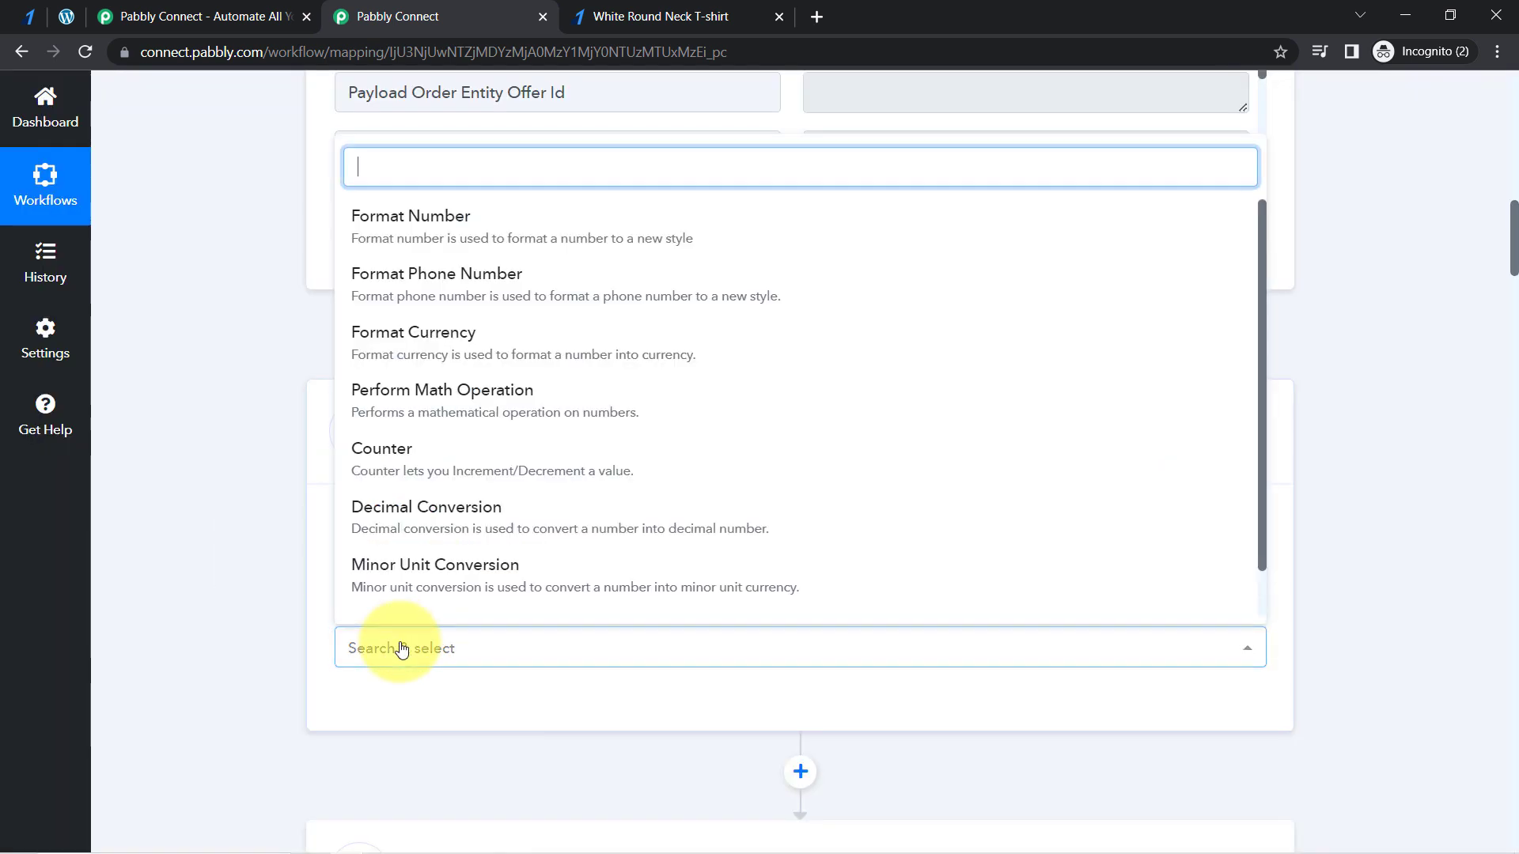
pyautogui.click(414, 392)
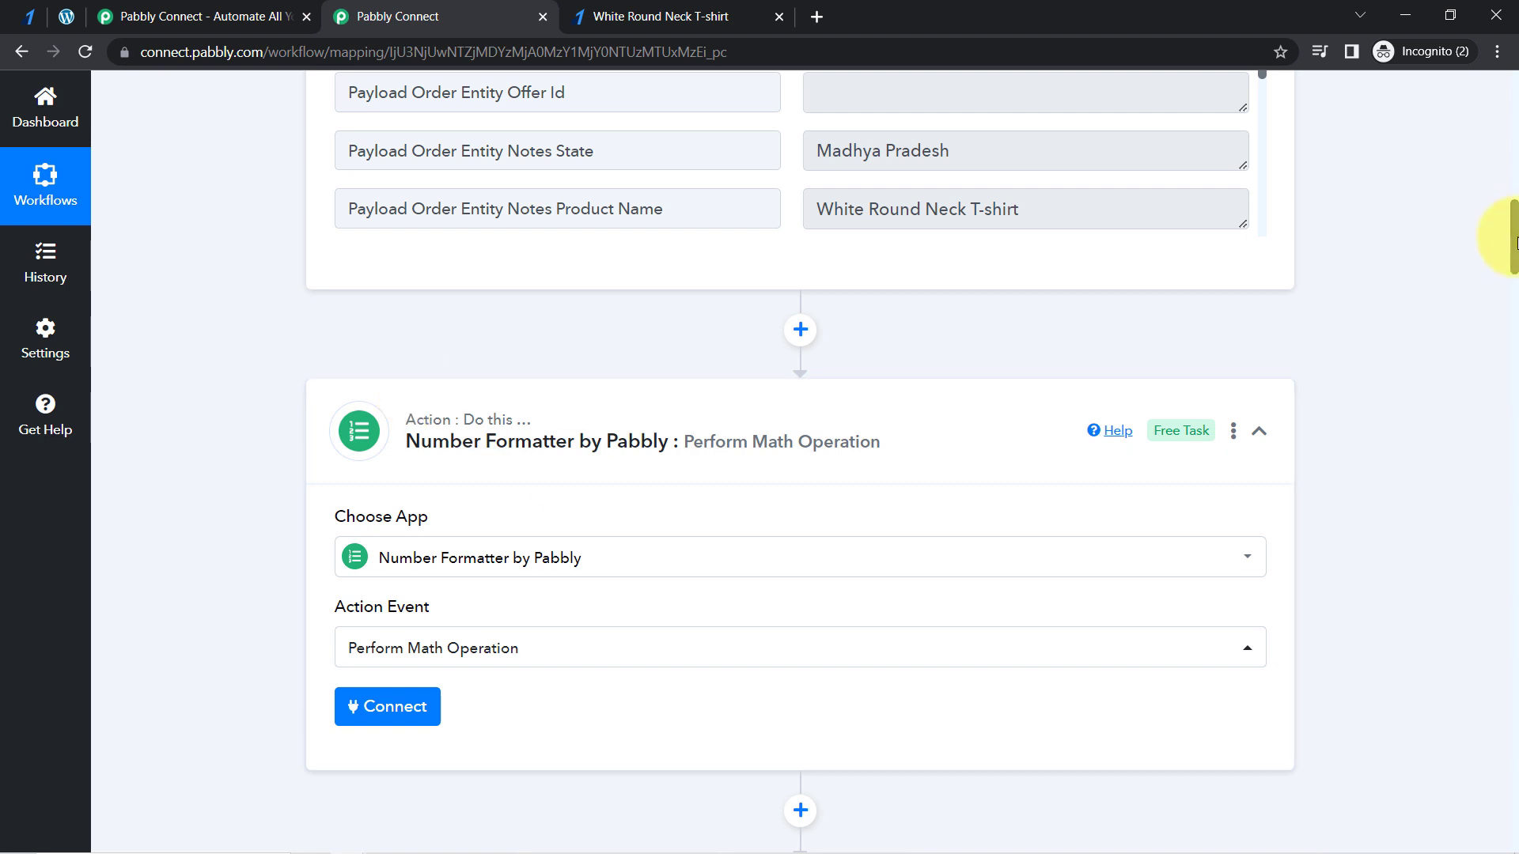
pyautogui.moveTo(1514, 241); pyautogui.dragTo(1513, 285)
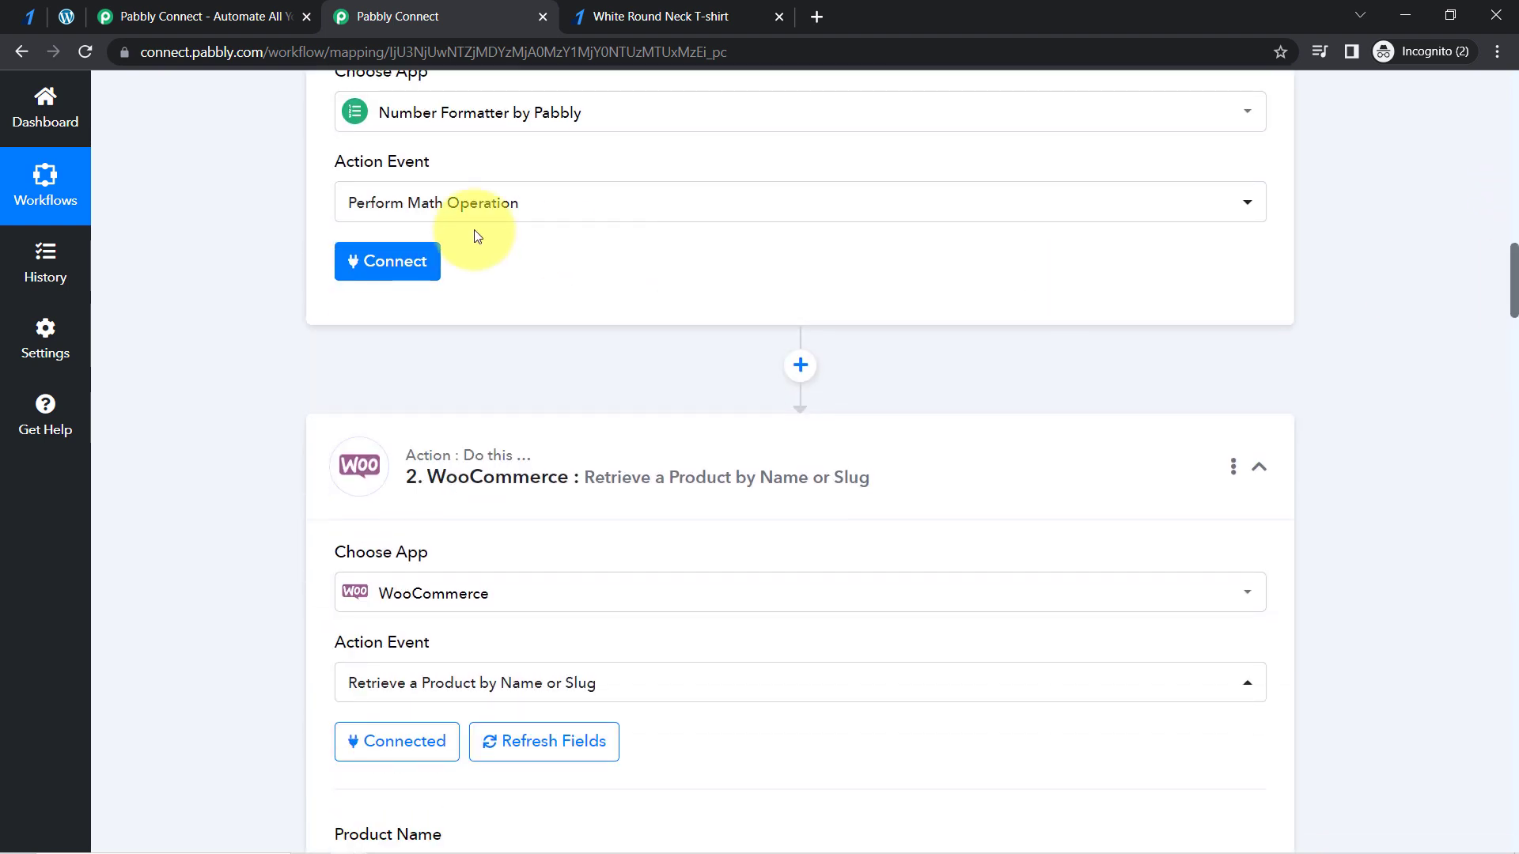
pyautogui.click(406, 263)
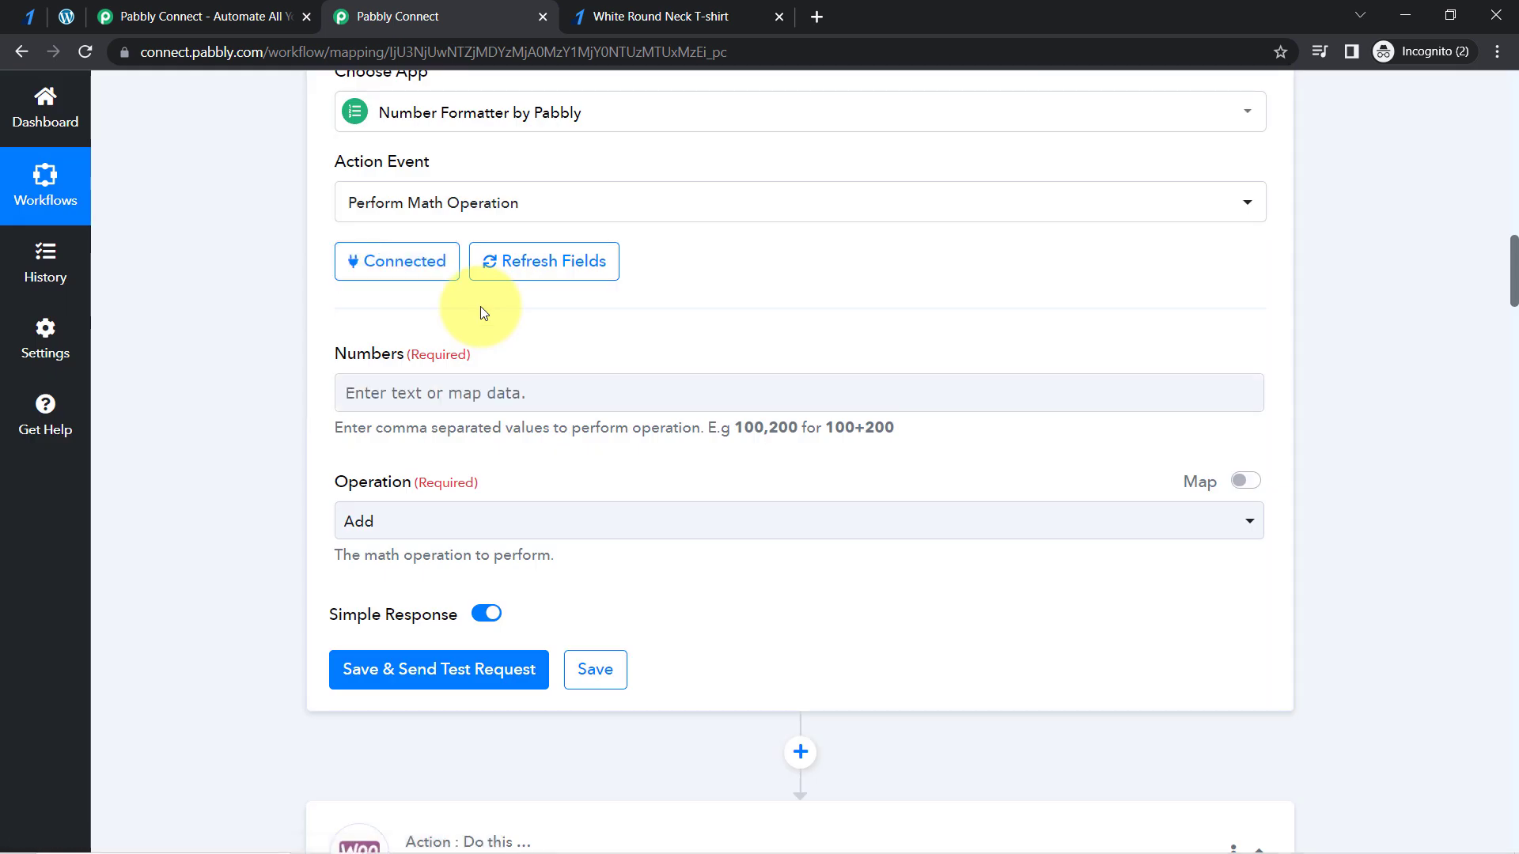
# - Fill the math operation's Numbers field with Razorpay's mapped Payload Order Entity Amount followed by ",100"
pyautogui.click(375, 401)
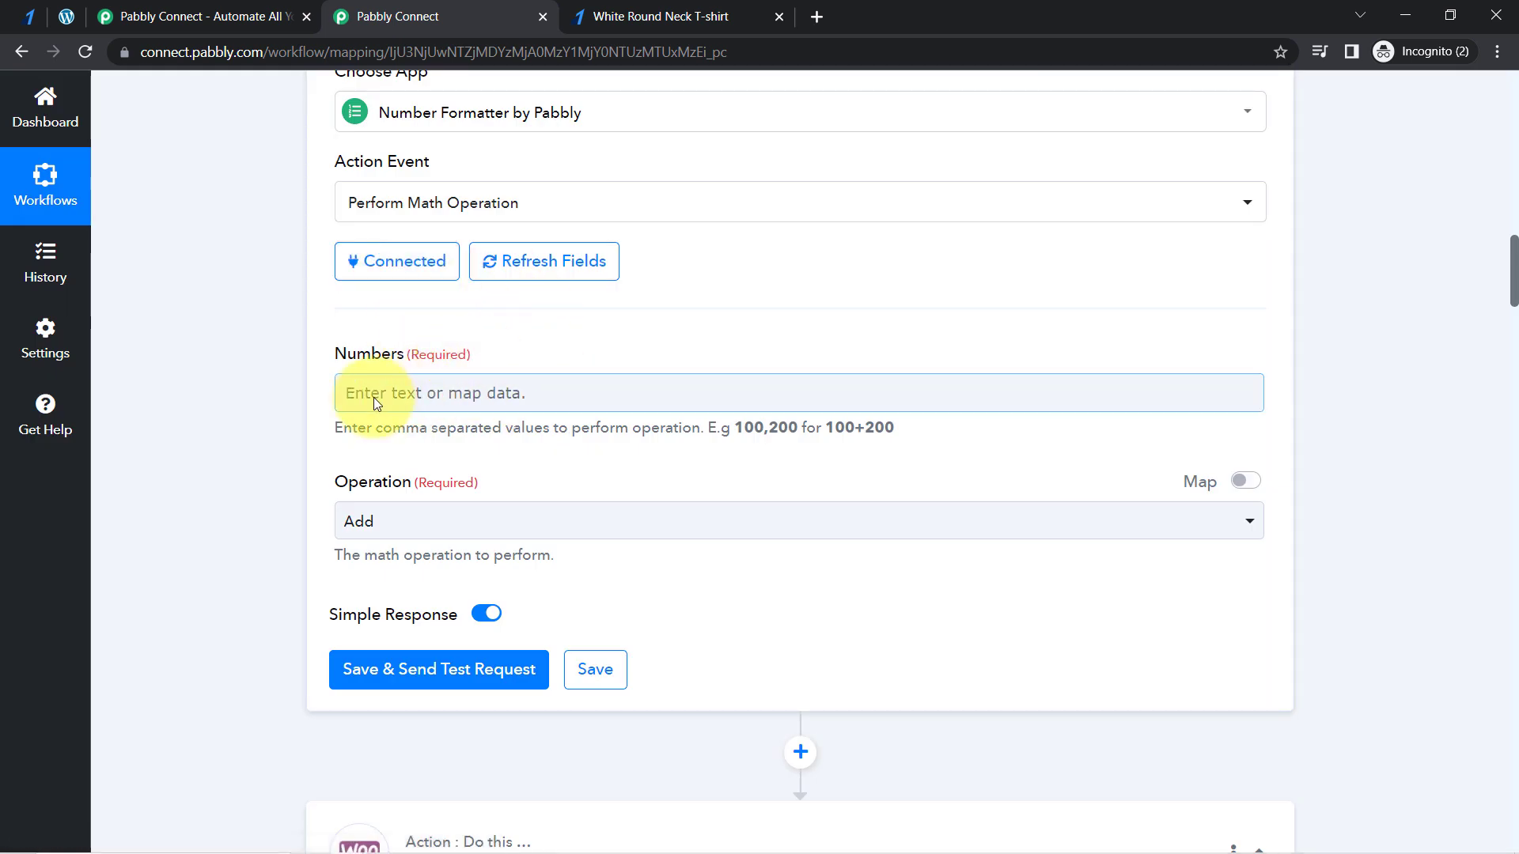
pyautogui.click(419, 387)
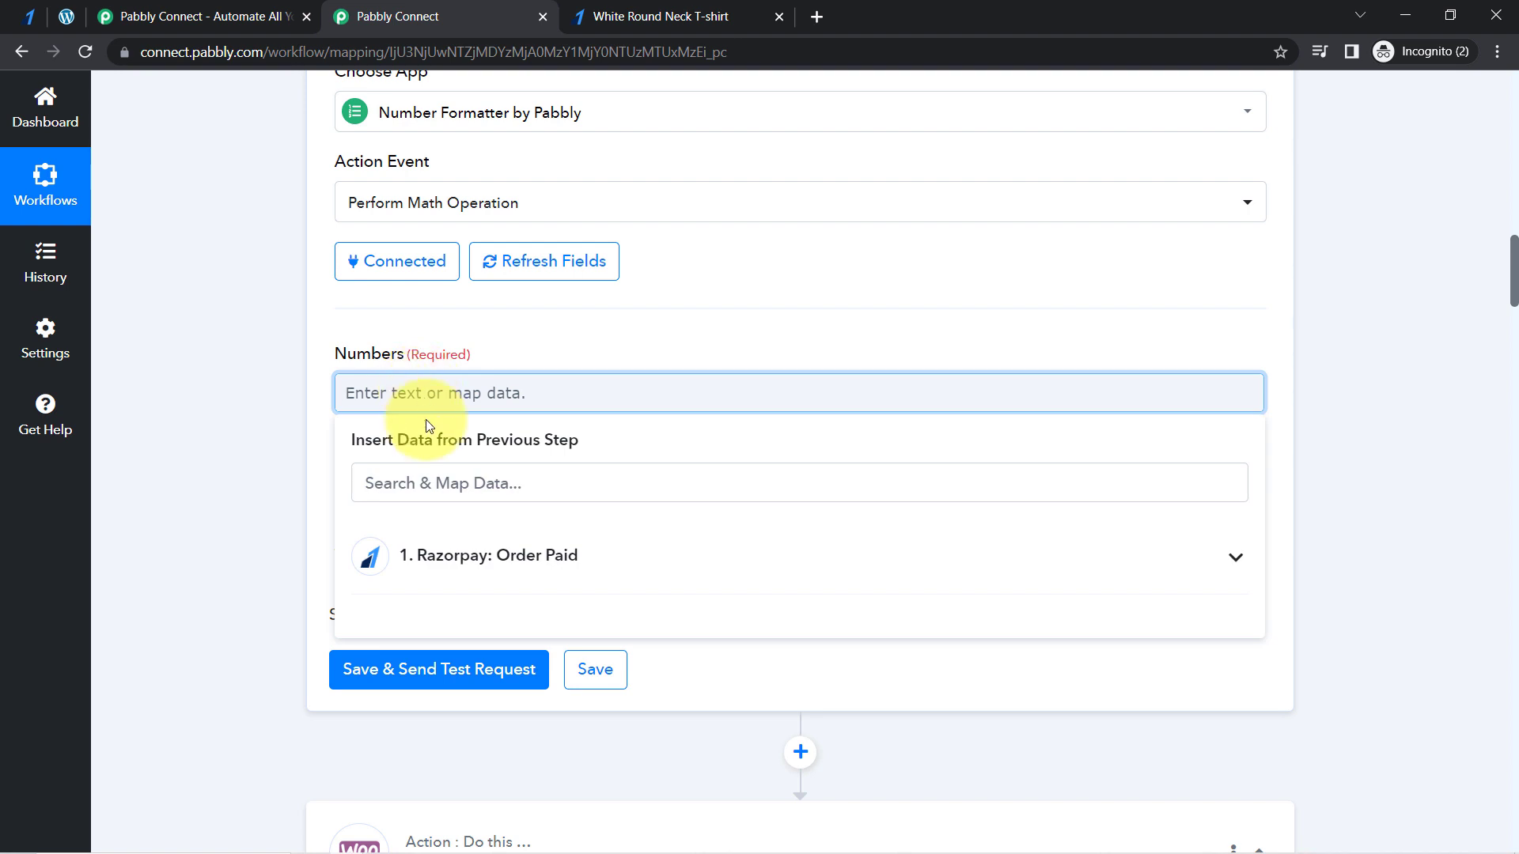
pyautogui.click(404, 485)
pyautogui.write('3000')
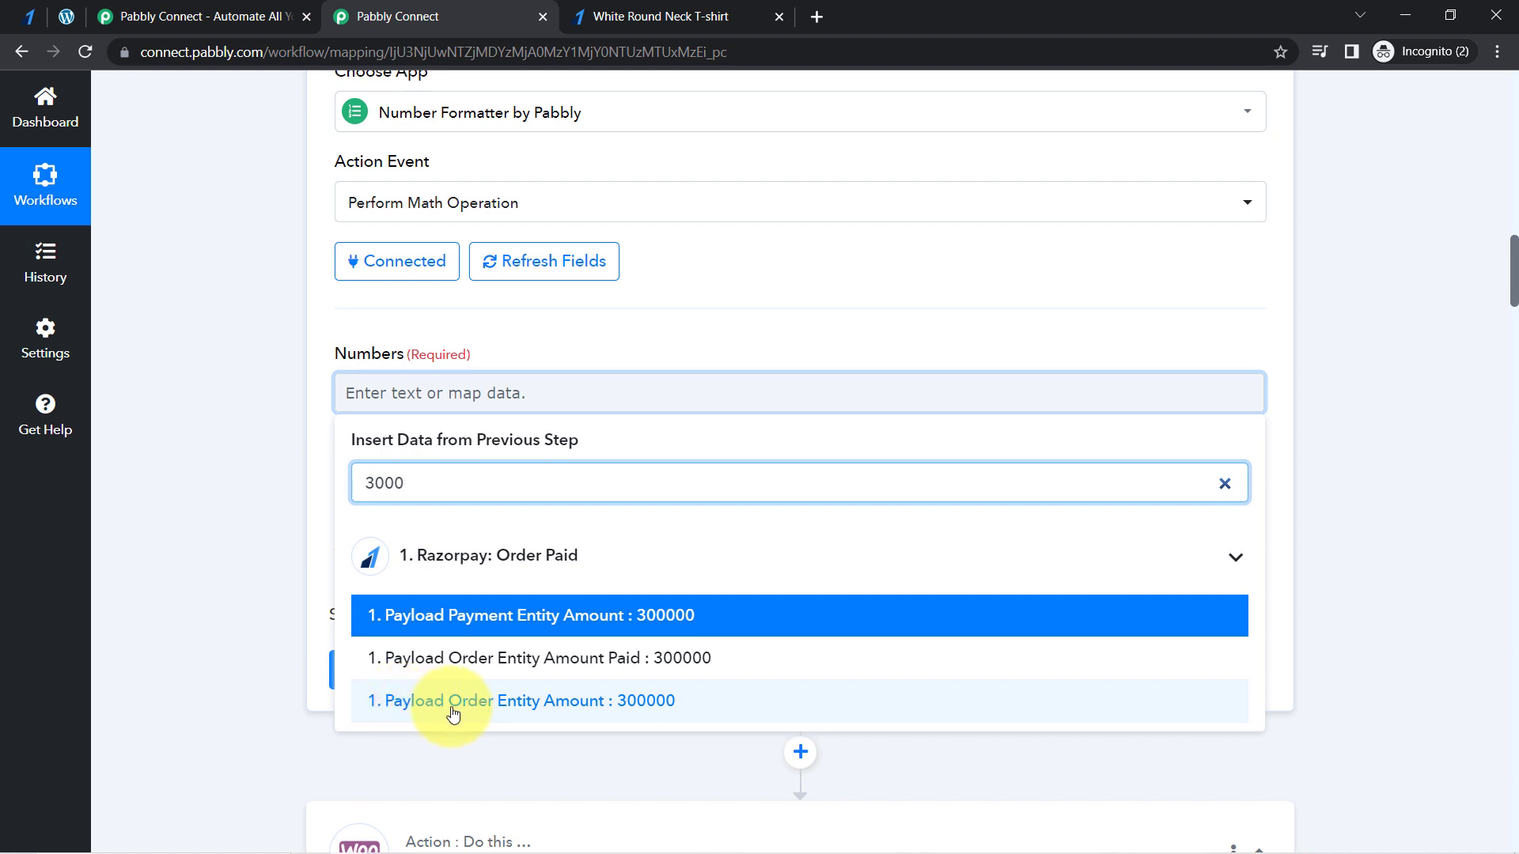
pyautogui.click(535, 702)
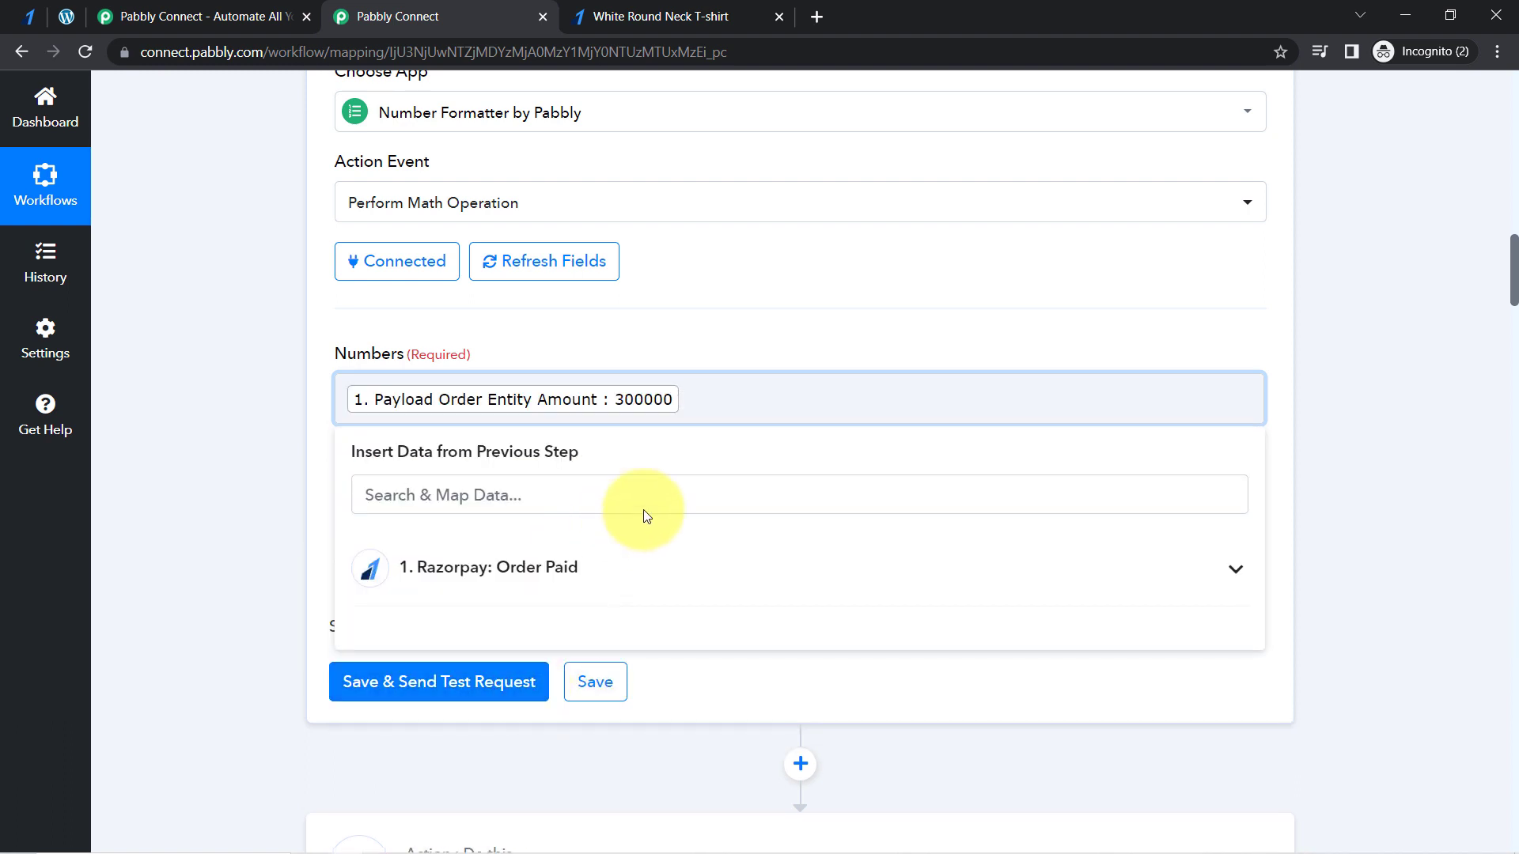
pyautogui.click(250, 432)
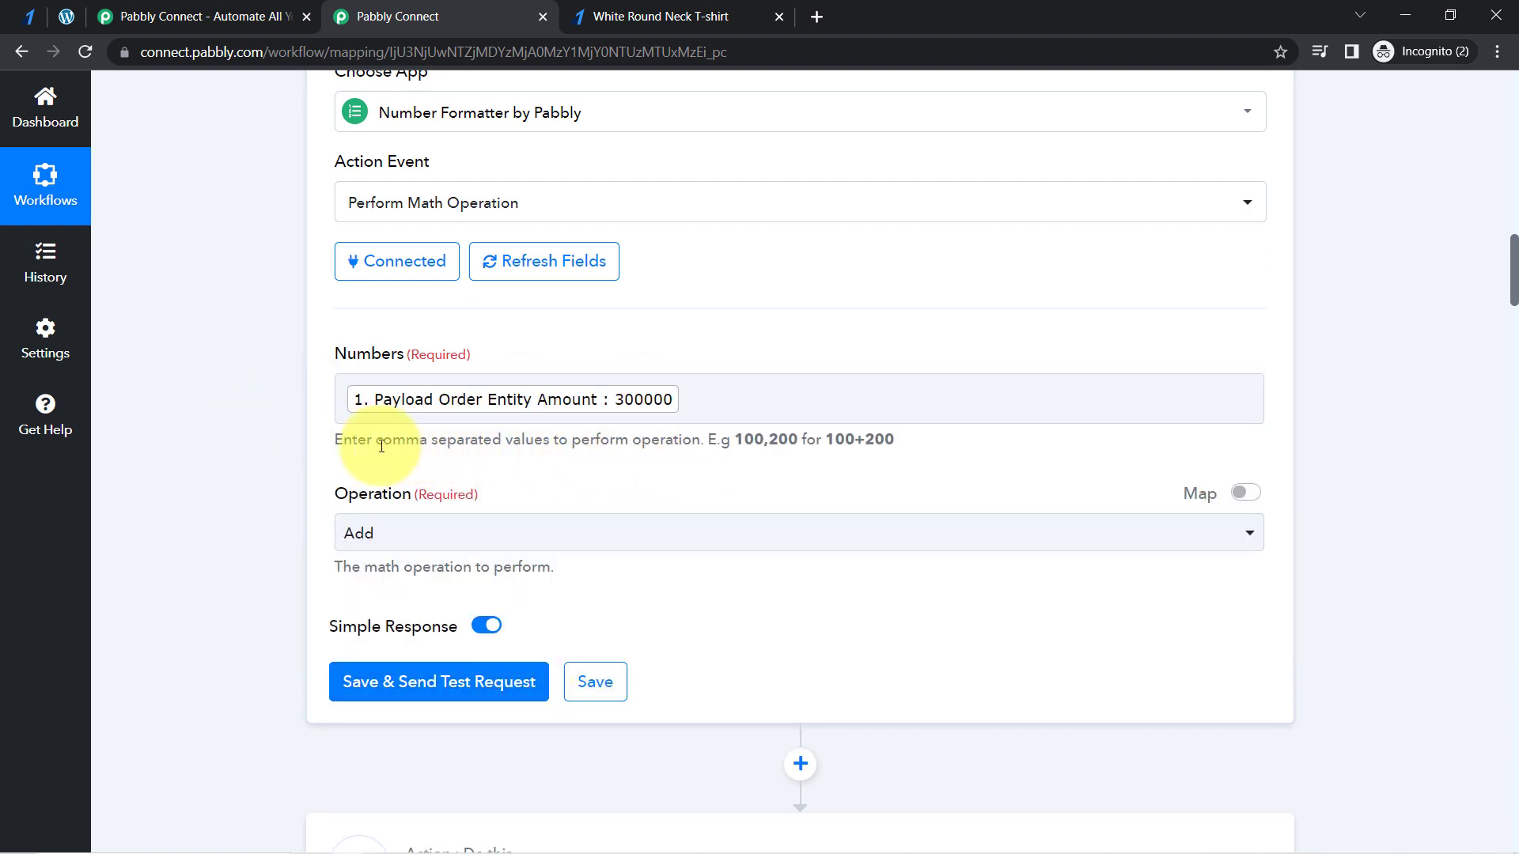
pyautogui.moveTo(351, 440); pyautogui.dragTo(672, 445)
pyautogui.click(554, 445)
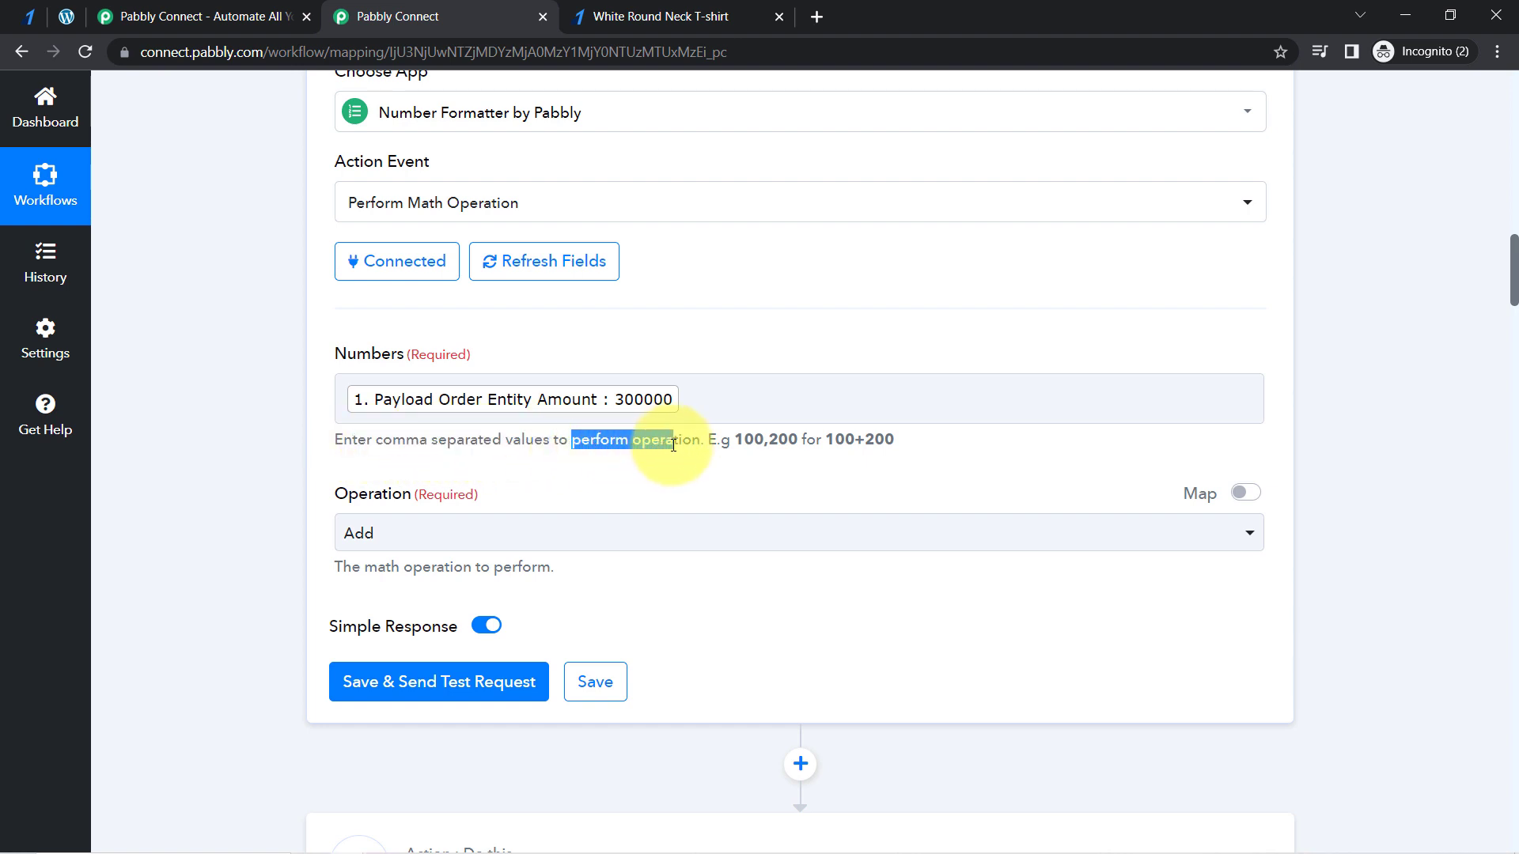
pyautogui.click(277, 403)
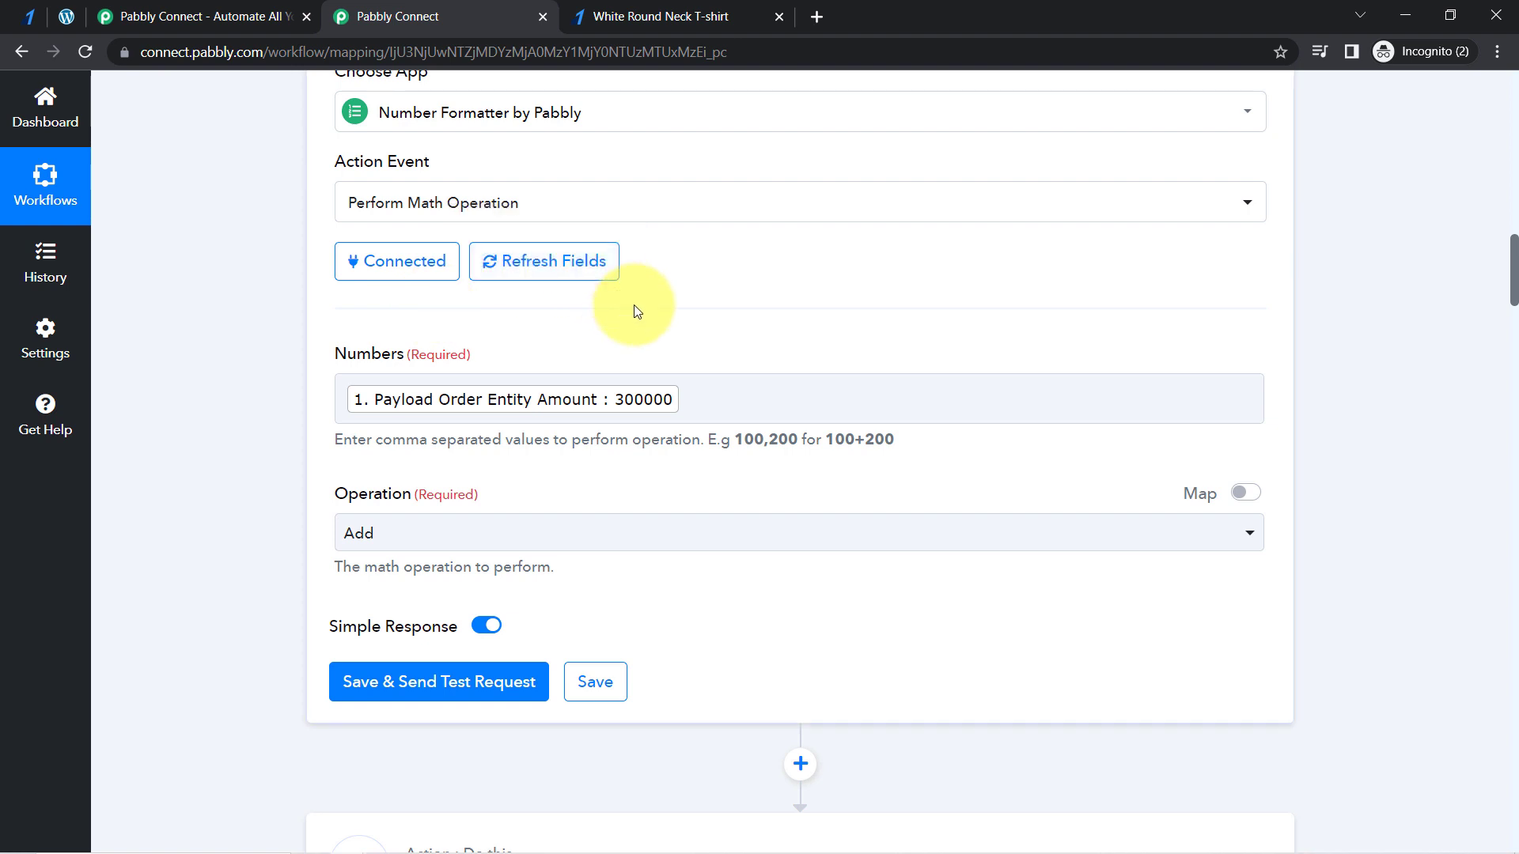
pyautogui.click(704, 402)
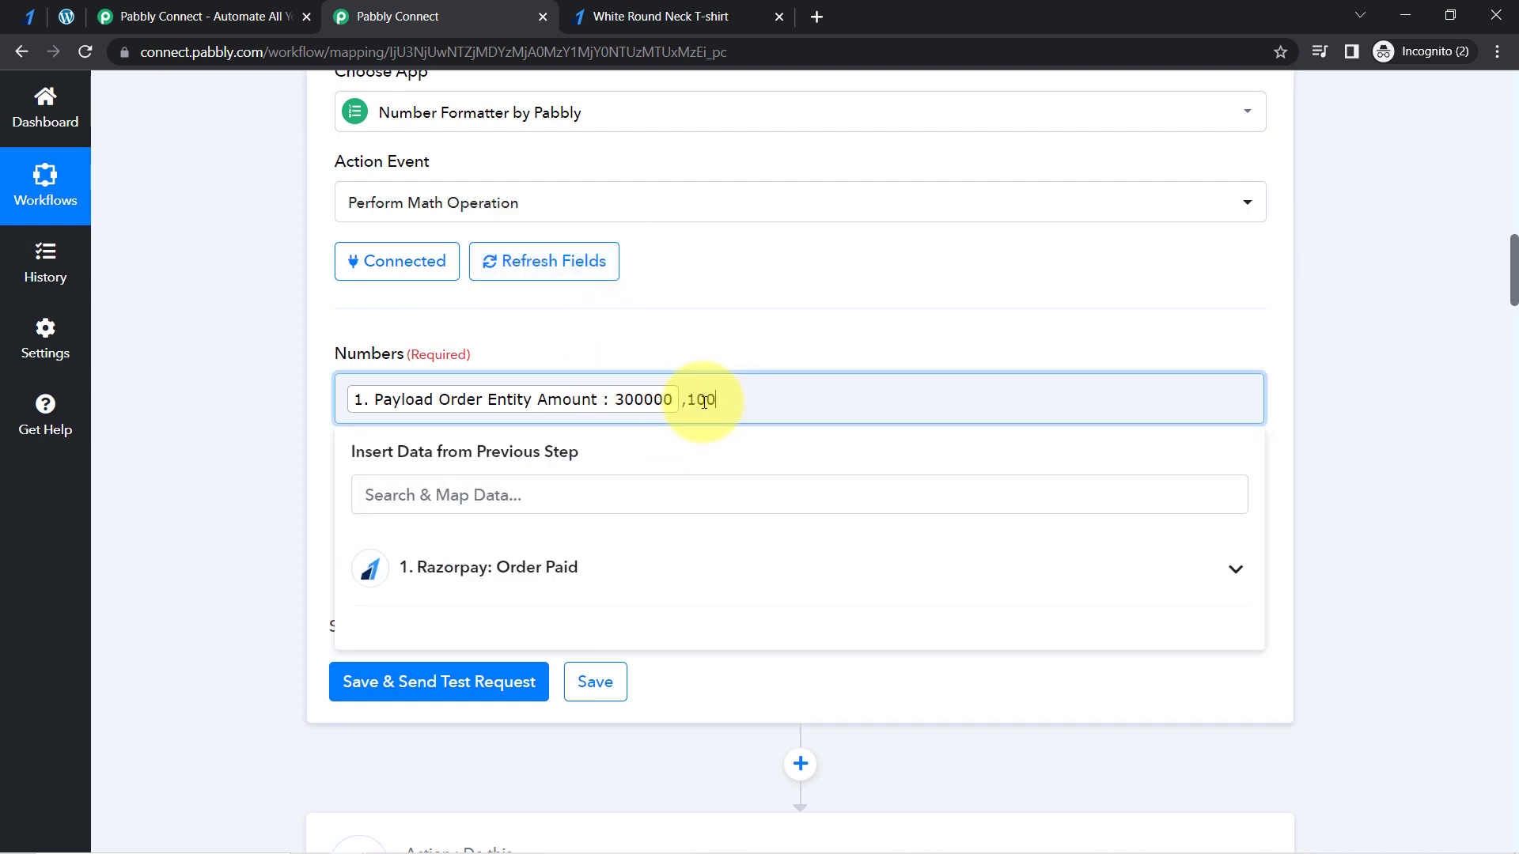
pyautogui.click(571, 348)
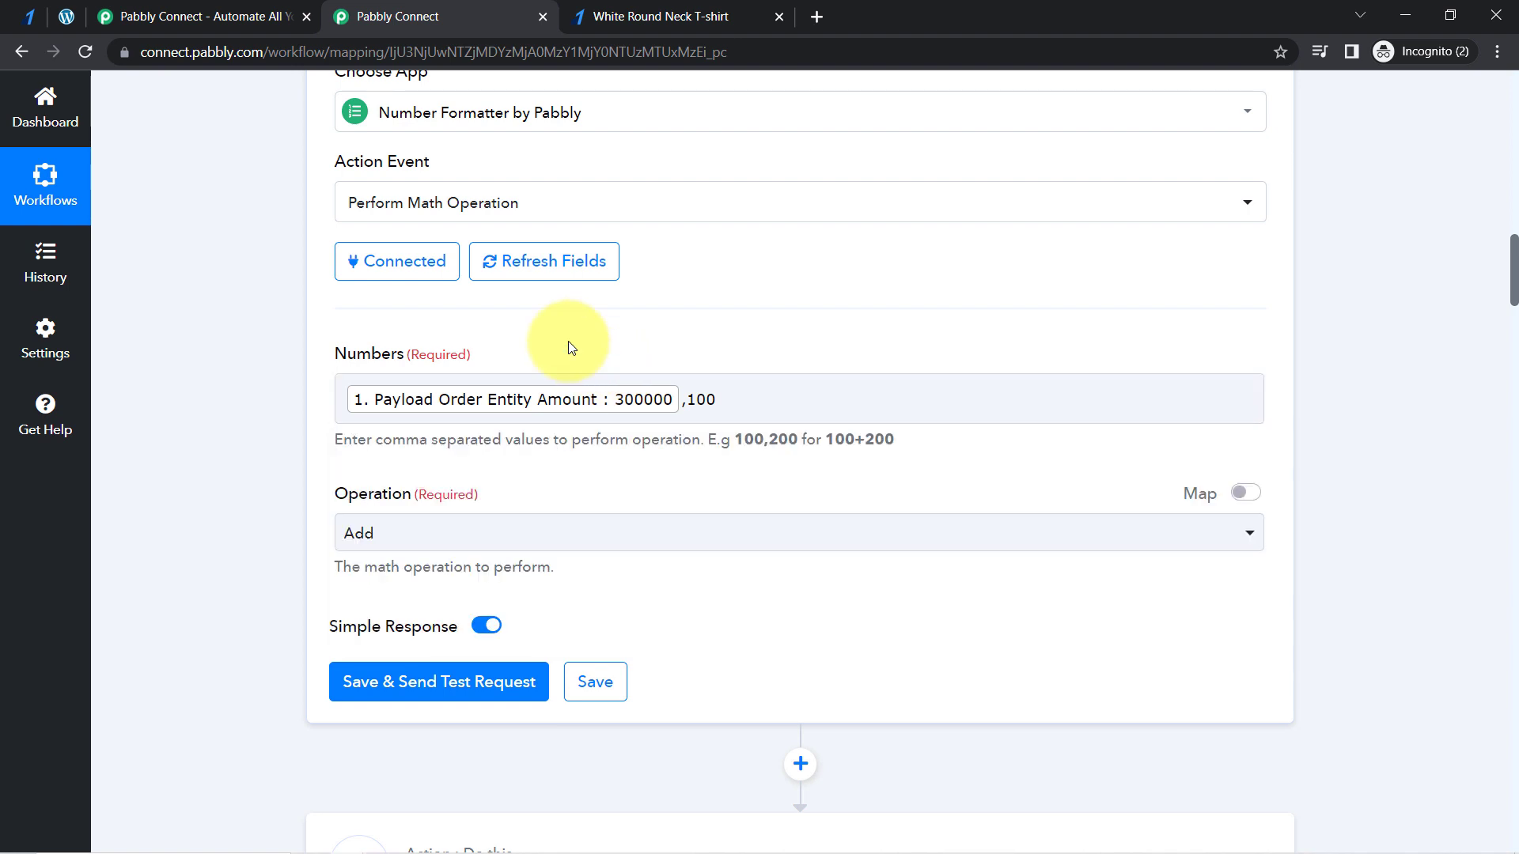
# - Set the math operation to Divide, save it with a test request and check the Result in the received response
pyautogui.click(380, 538)
pyautogui.click(366, 751)
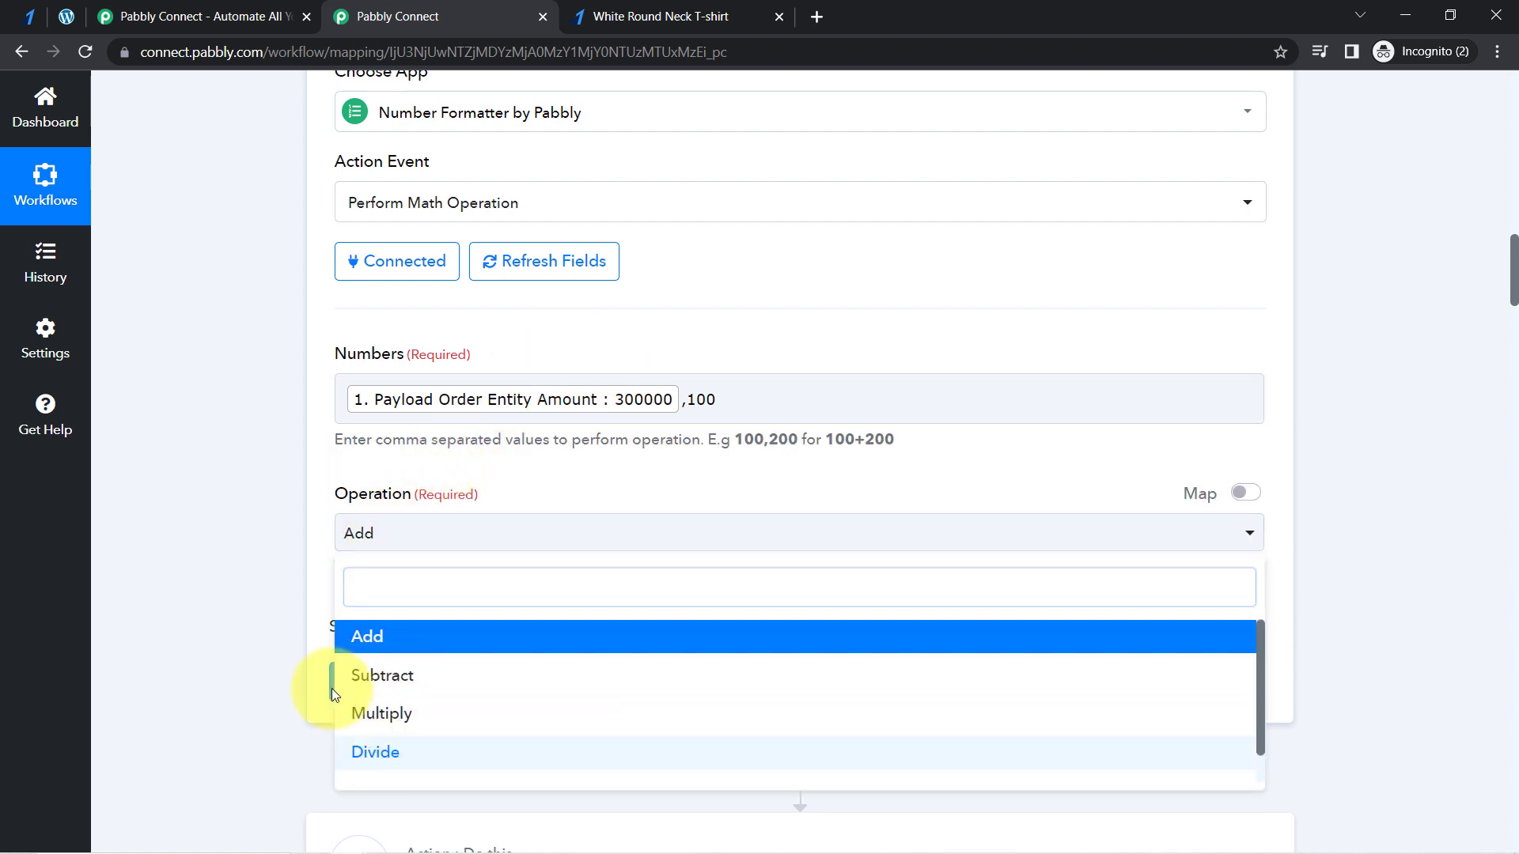
pyautogui.click(410, 687)
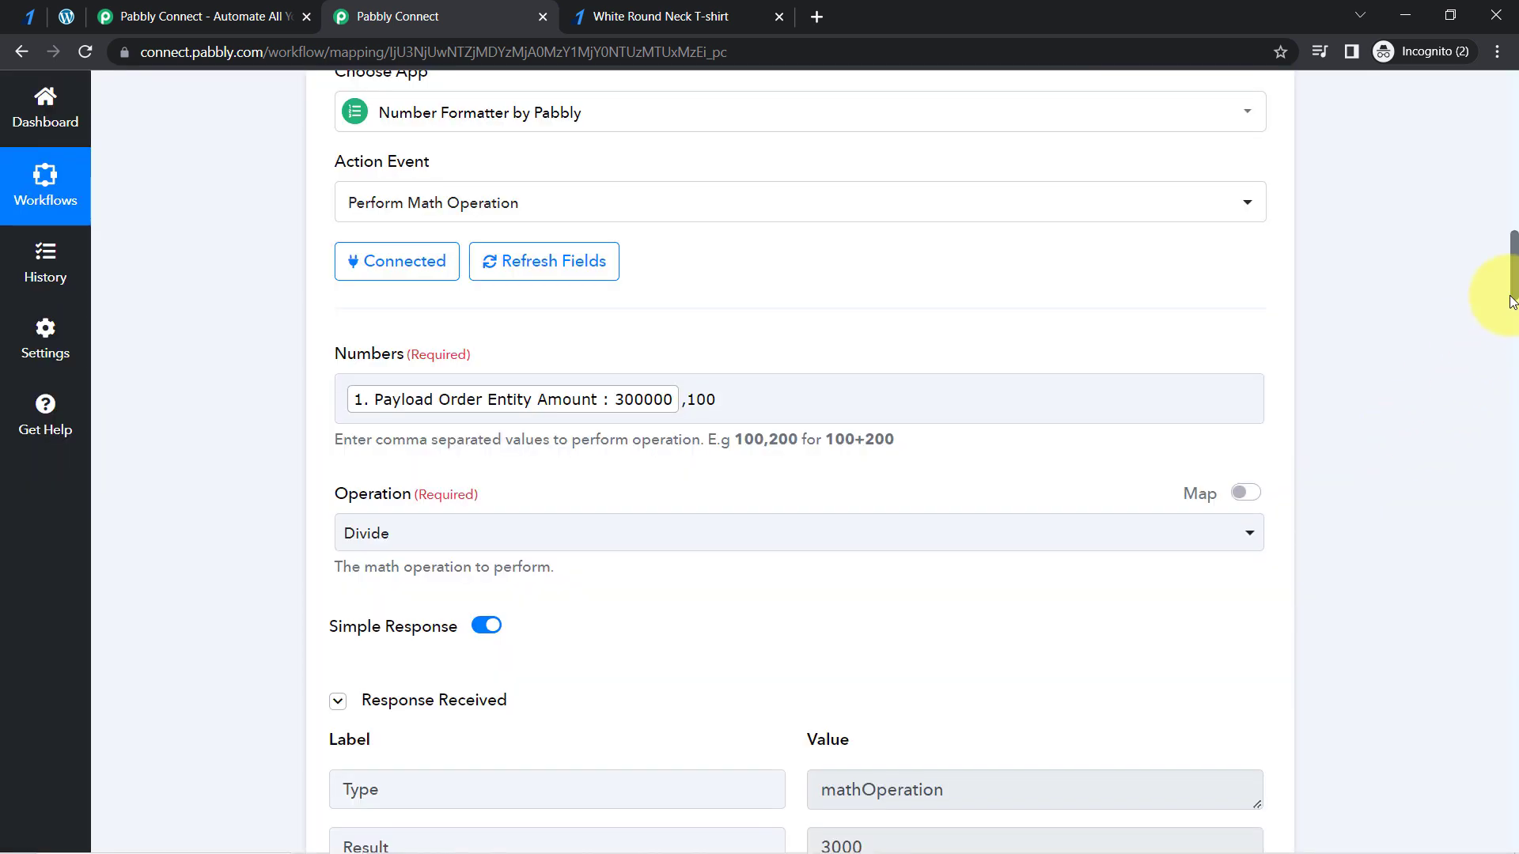
pyautogui.scroll(-5, 1511, 289)
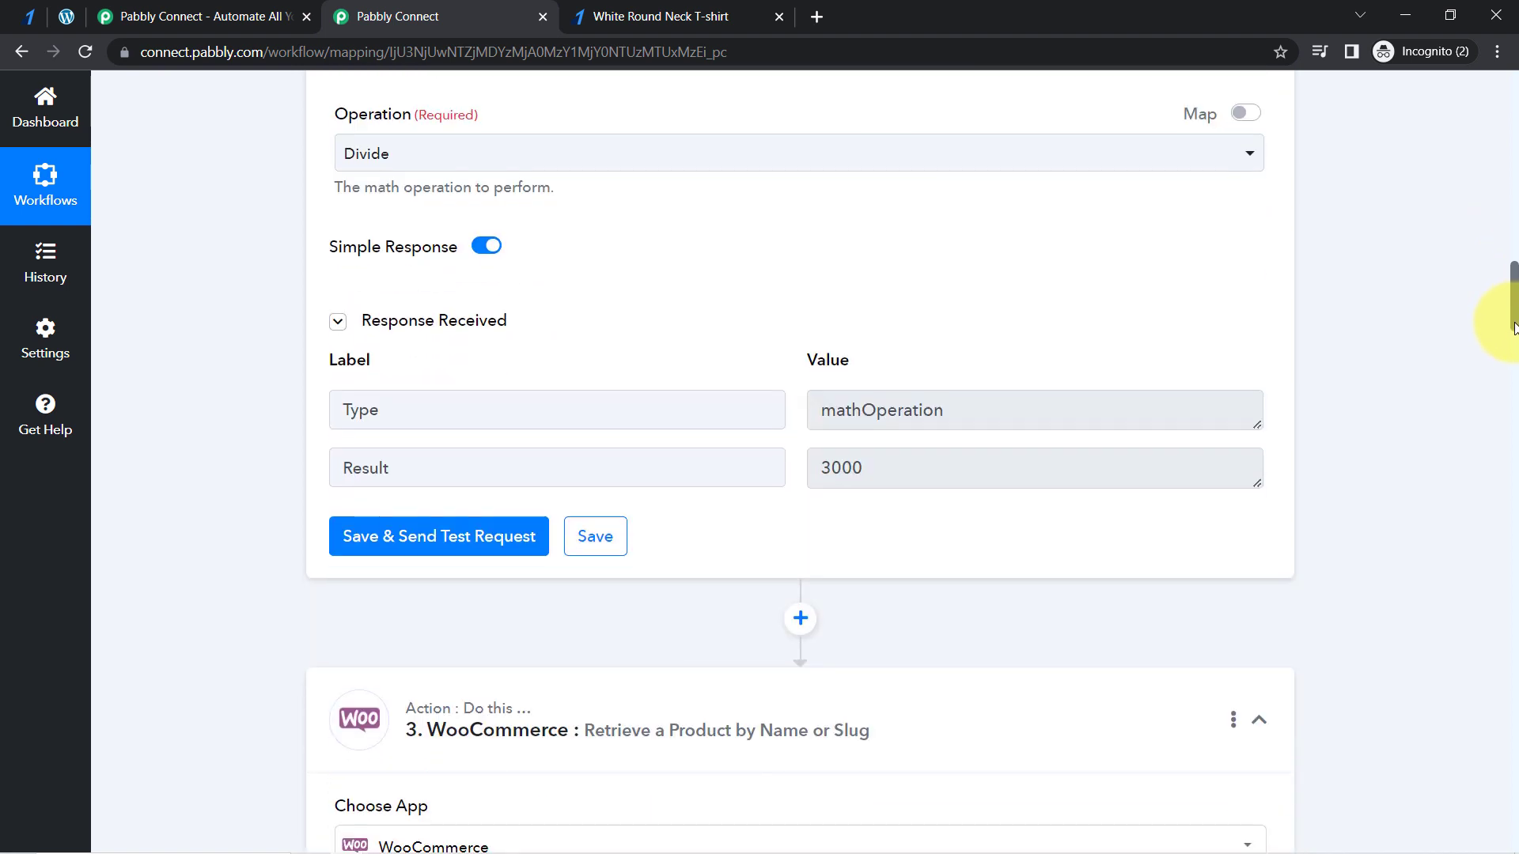
pyautogui.moveTo(909, 424); pyautogui.dragTo(819, 424)
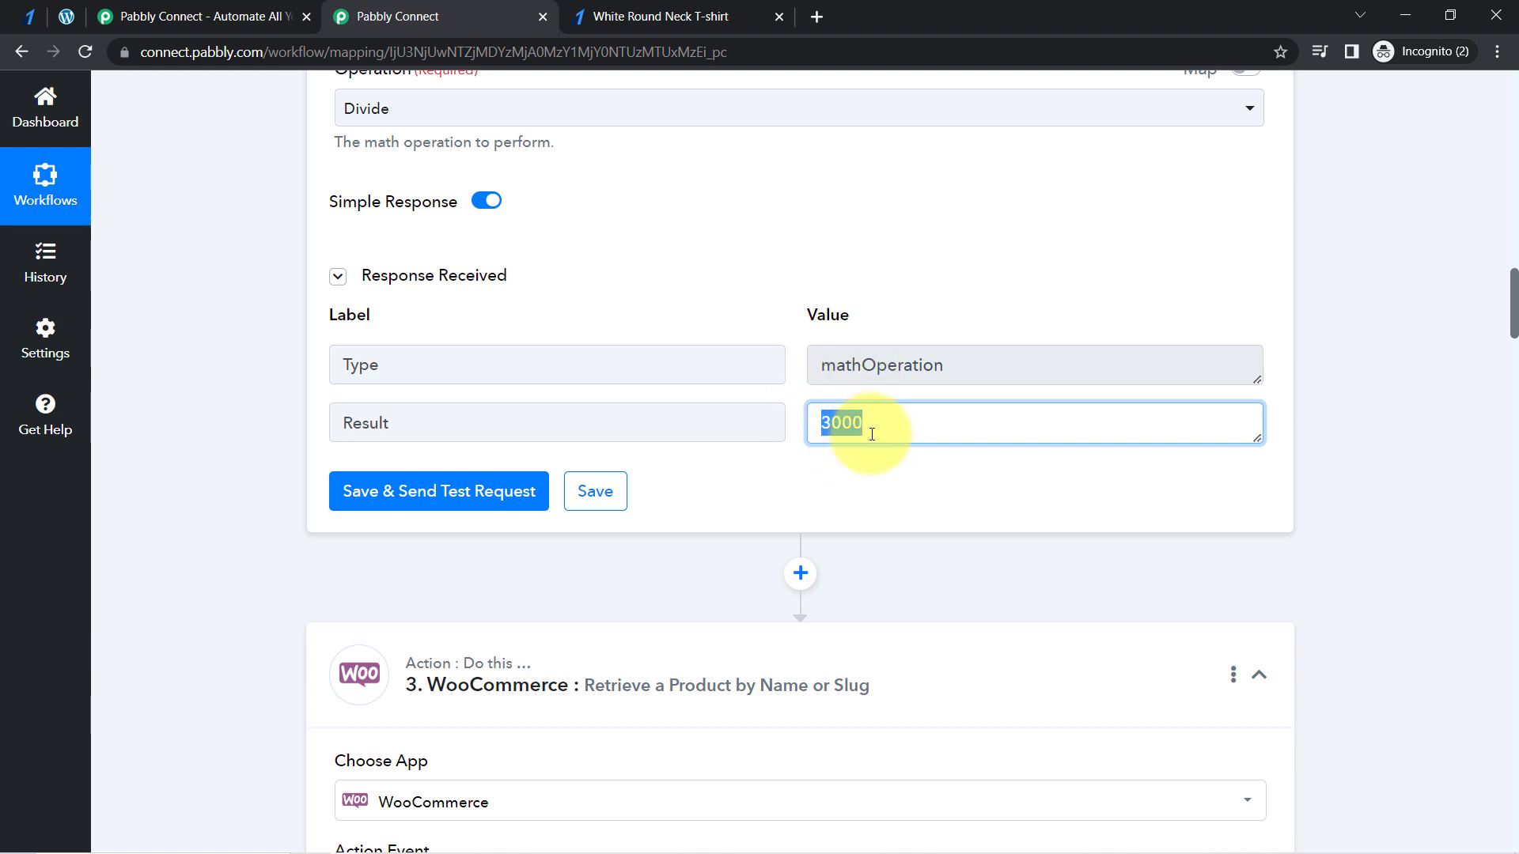
# - Check the product's "0 Price" value in the received response of the Retrieve a Product by Name or Slug step
pyautogui.moveTo(1513, 309); pyautogui.dragTo(1505, 419)
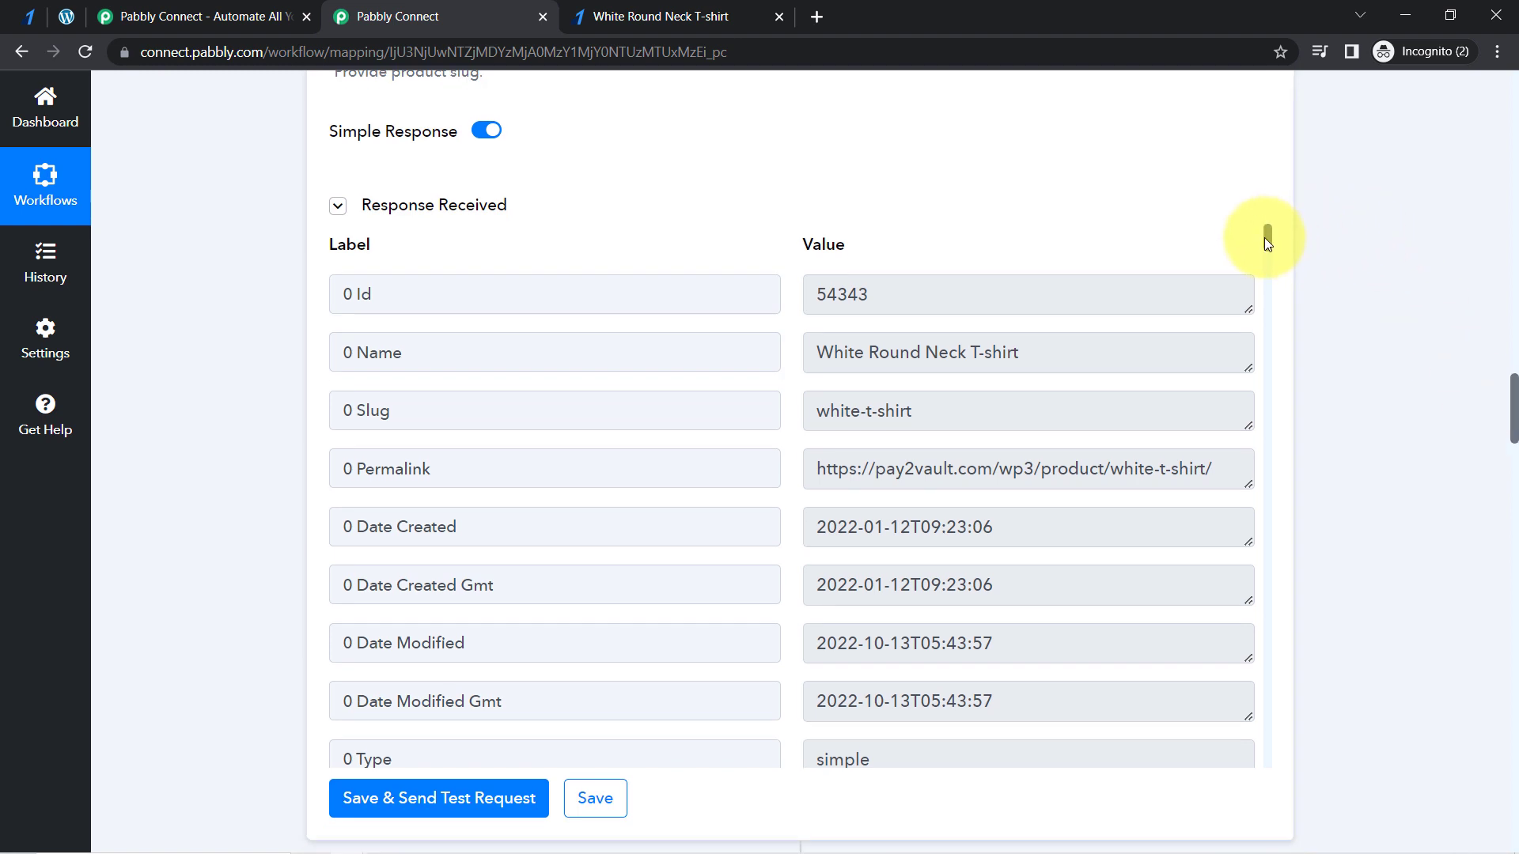
pyautogui.moveTo(1270, 237); pyautogui.dragTo(1274, 286)
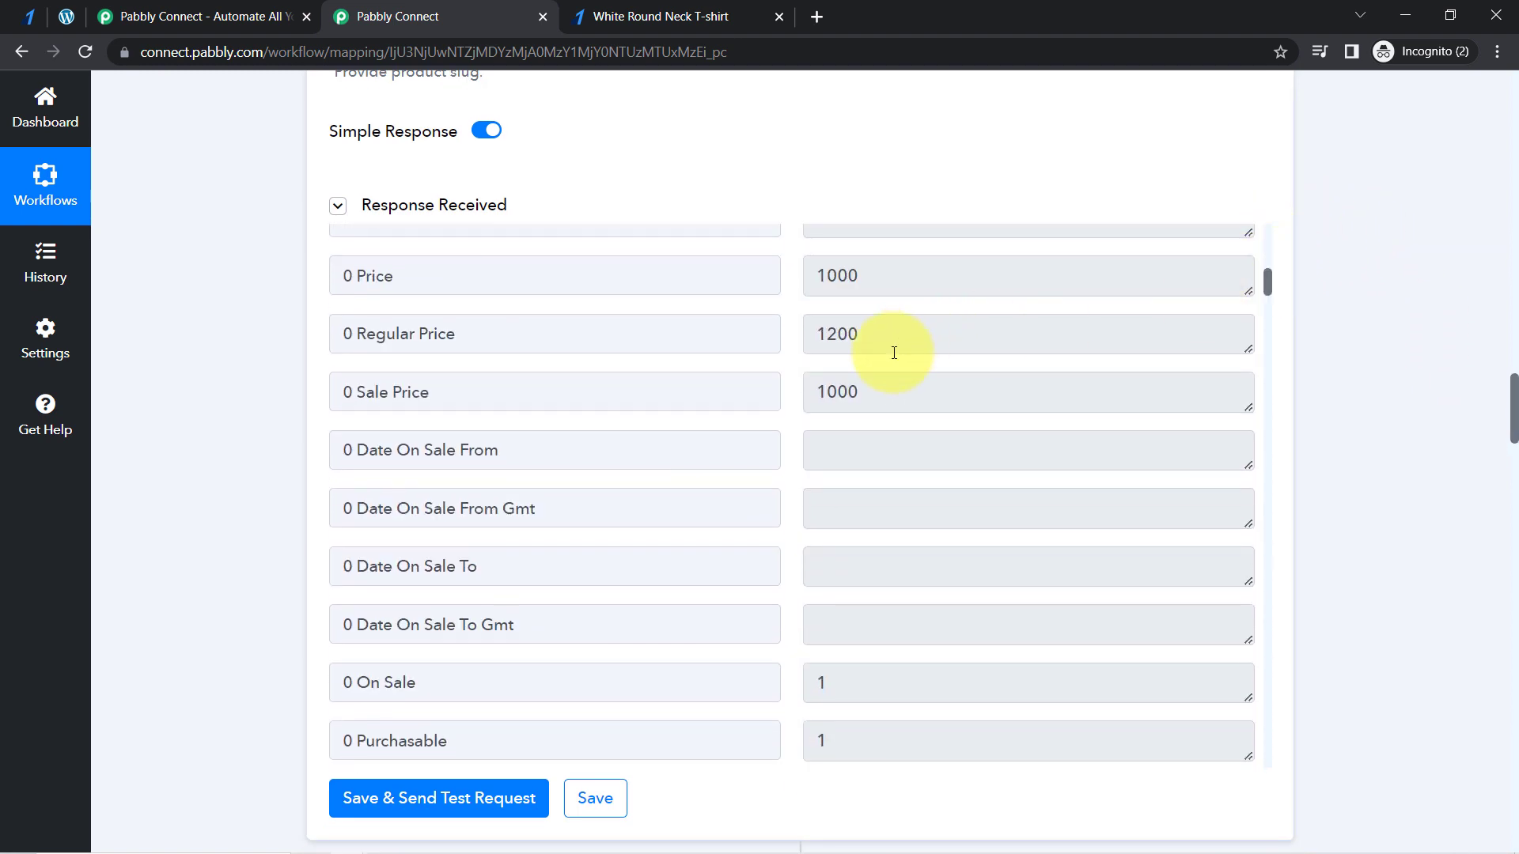
pyautogui.doubleClick(869, 282)
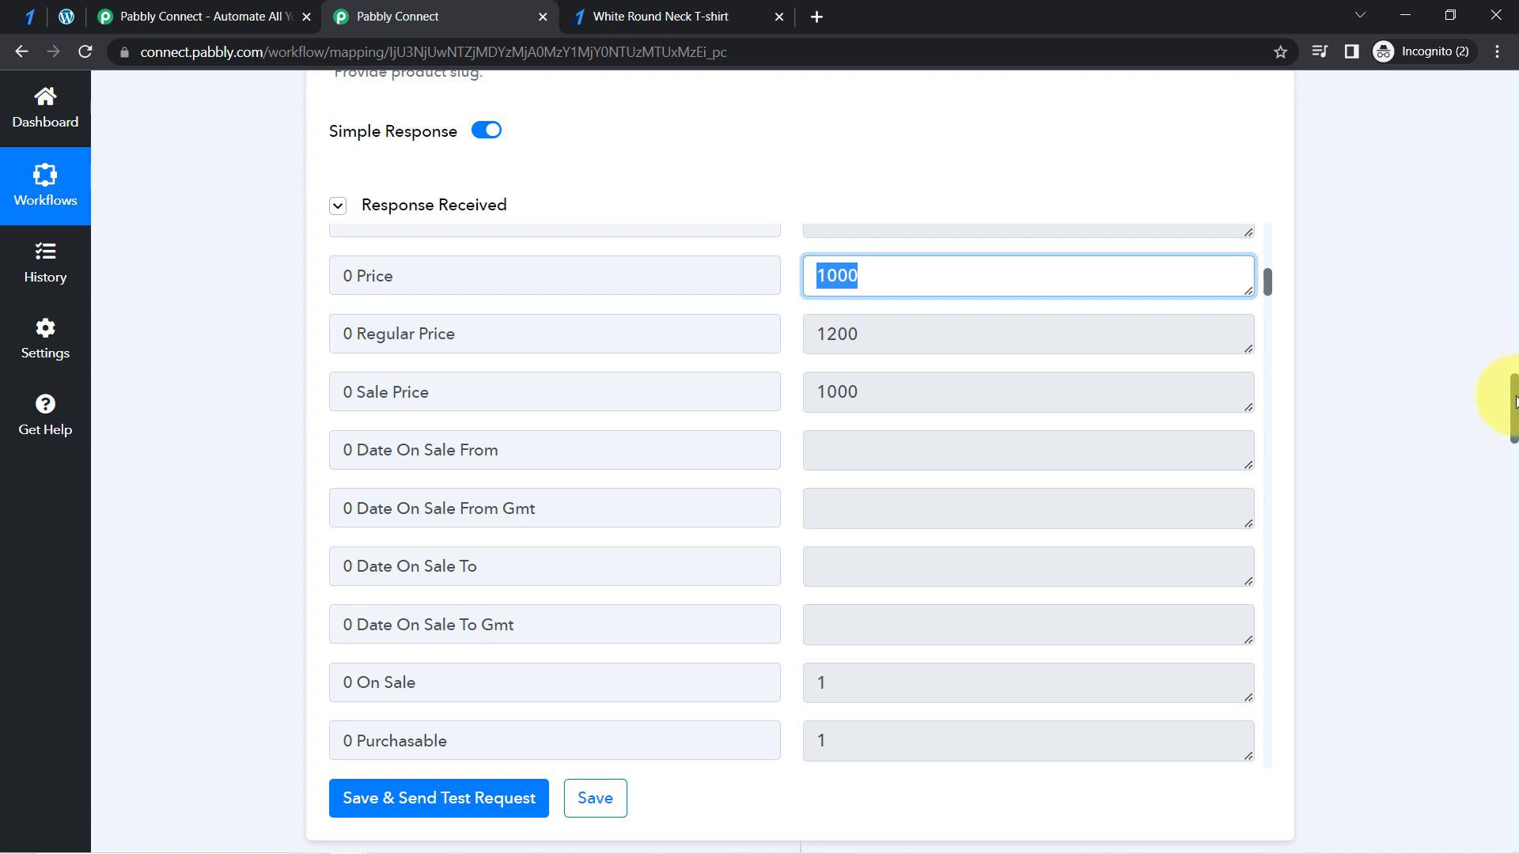
# - Insert and connect a Number Formatter by Pabbly action with the Perform Math Operation event between the product lookup and the order creation
pyautogui.moveTo(1516, 399); pyautogui.dragTo(1512, 445)
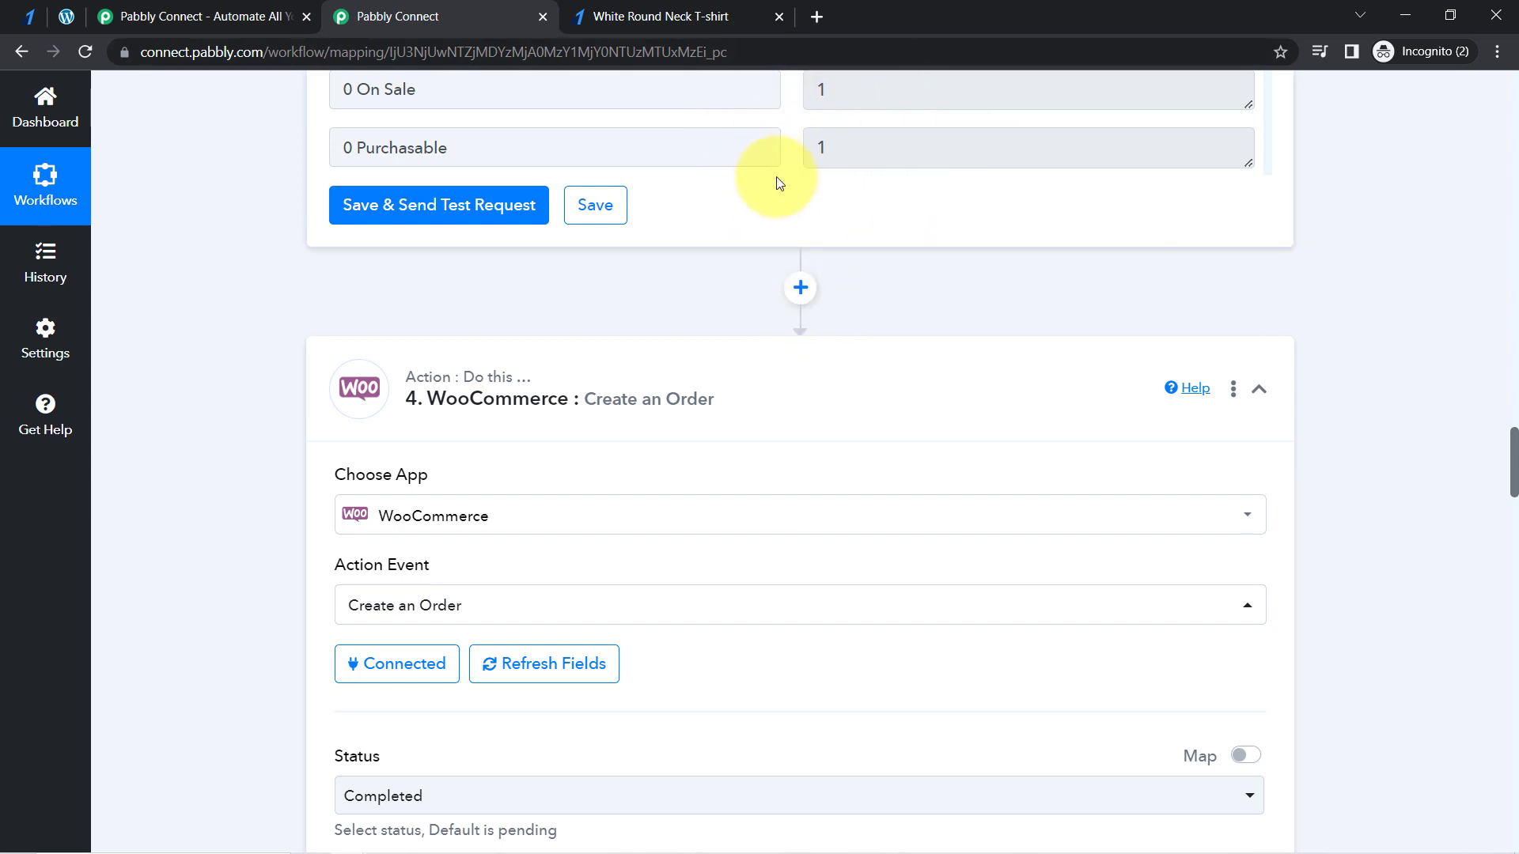
pyautogui.click(800, 287)
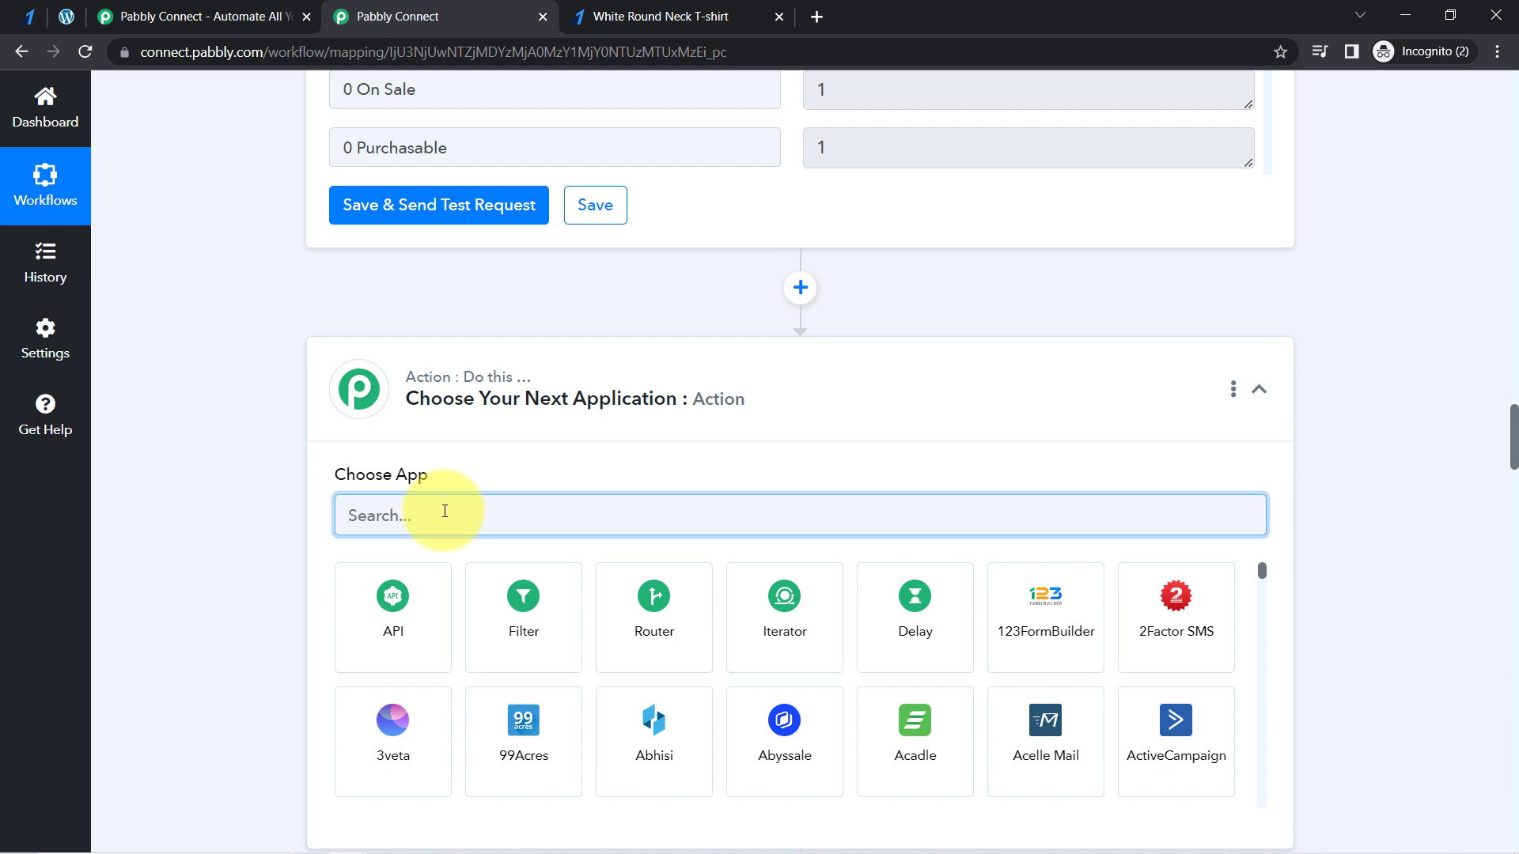
pyautogui.write('number')
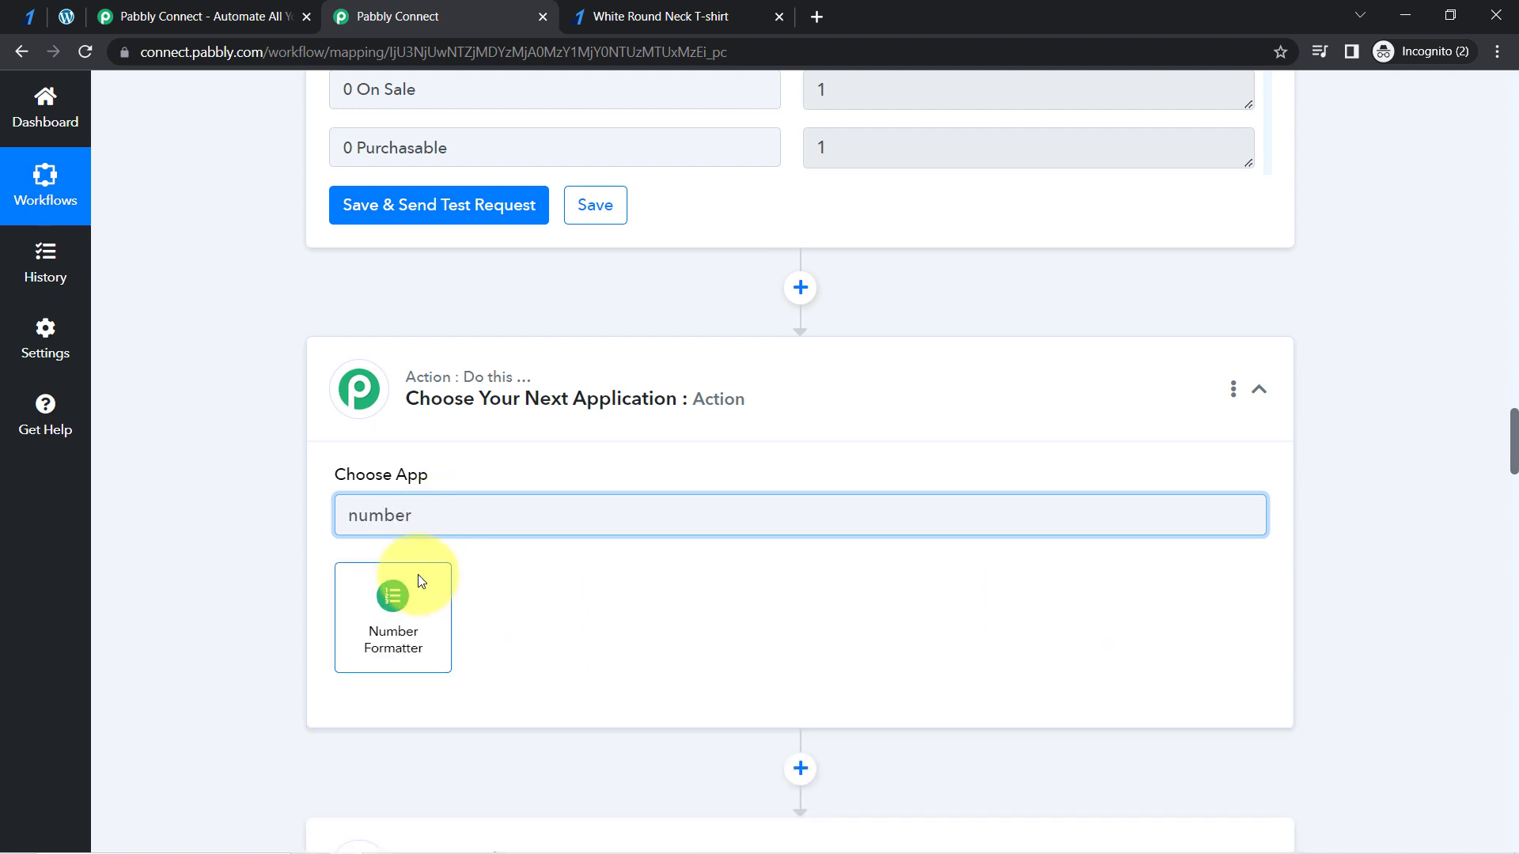
pyautogui.click(396, 585)
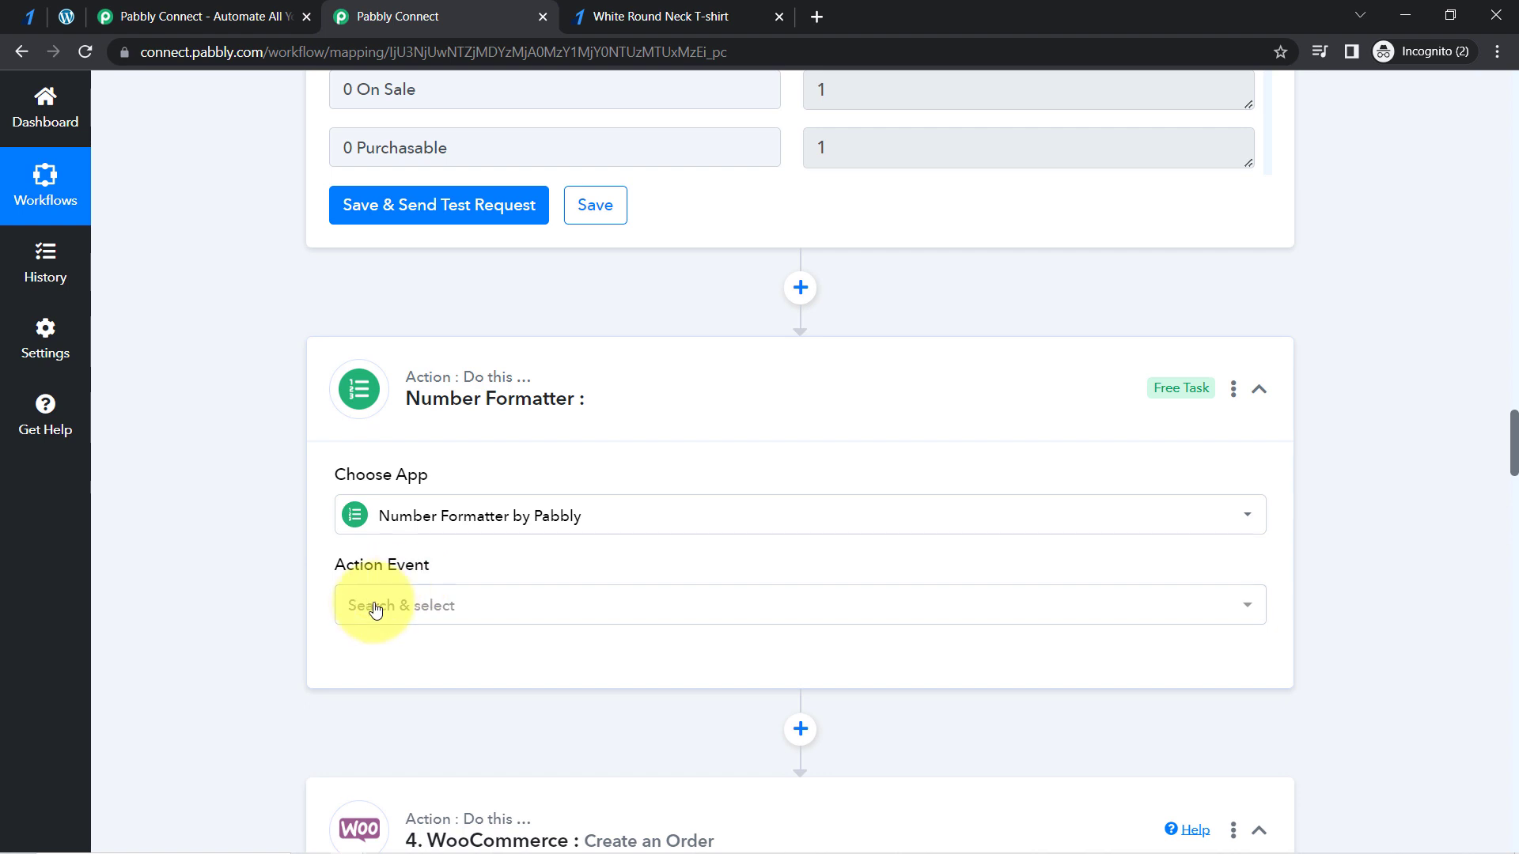
pyautogui.click(371, 607)
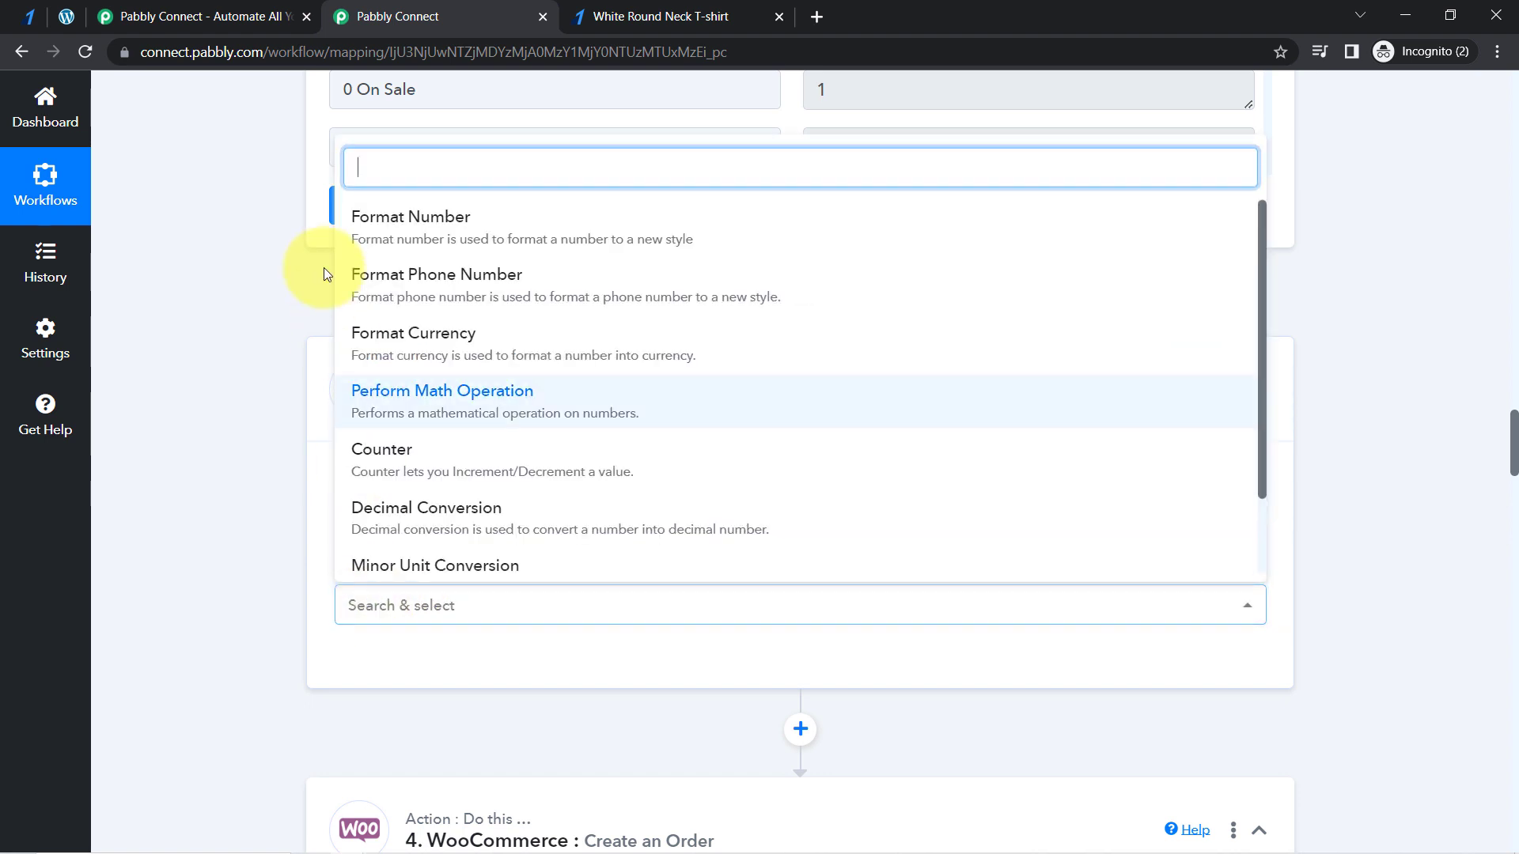
pyautogui.click(400, 415)
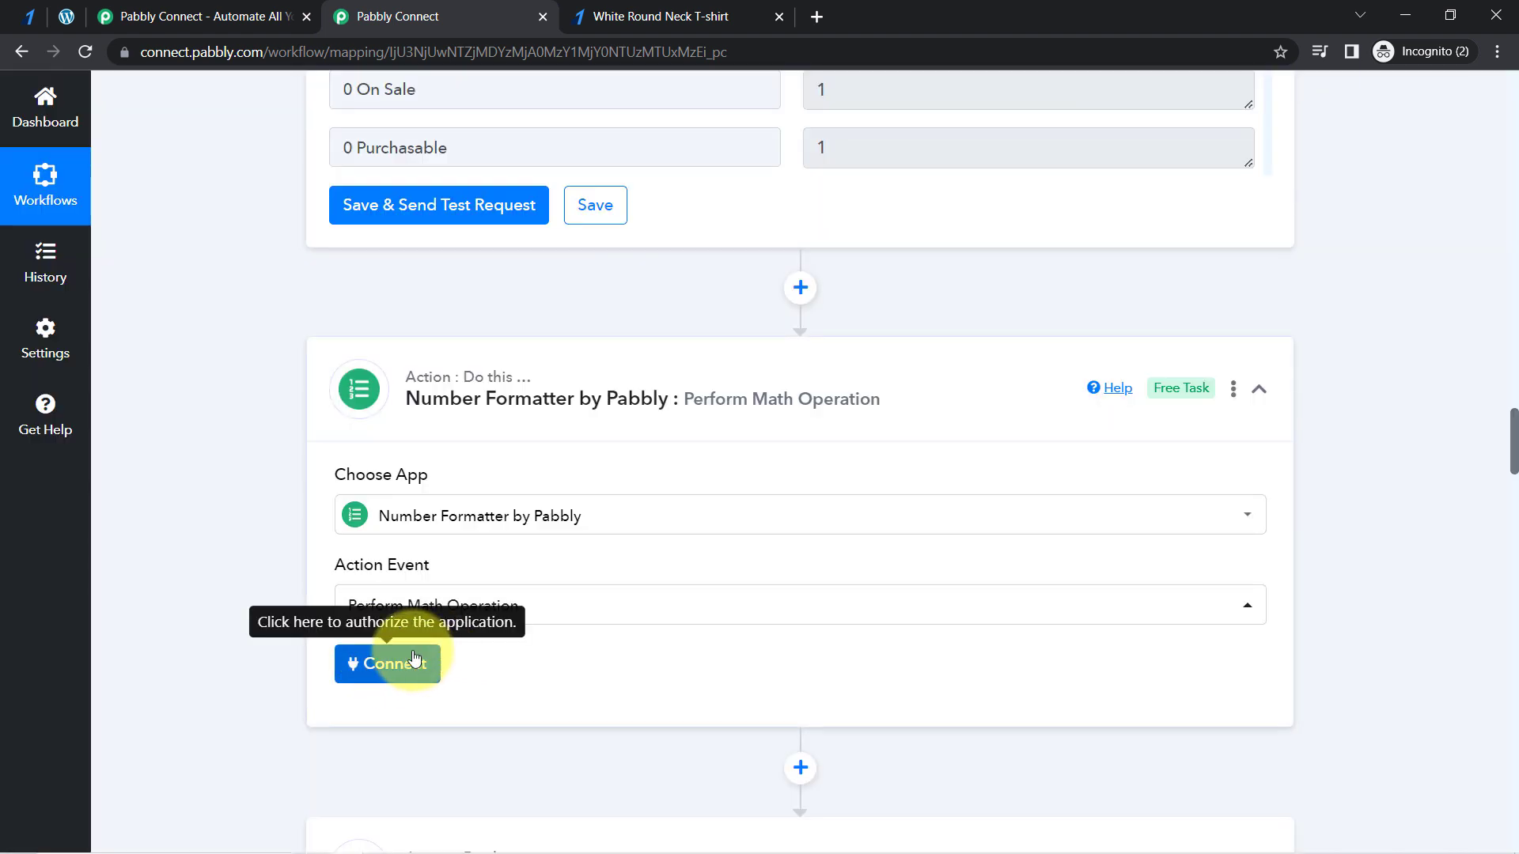
pyautogui.click(408, 657)
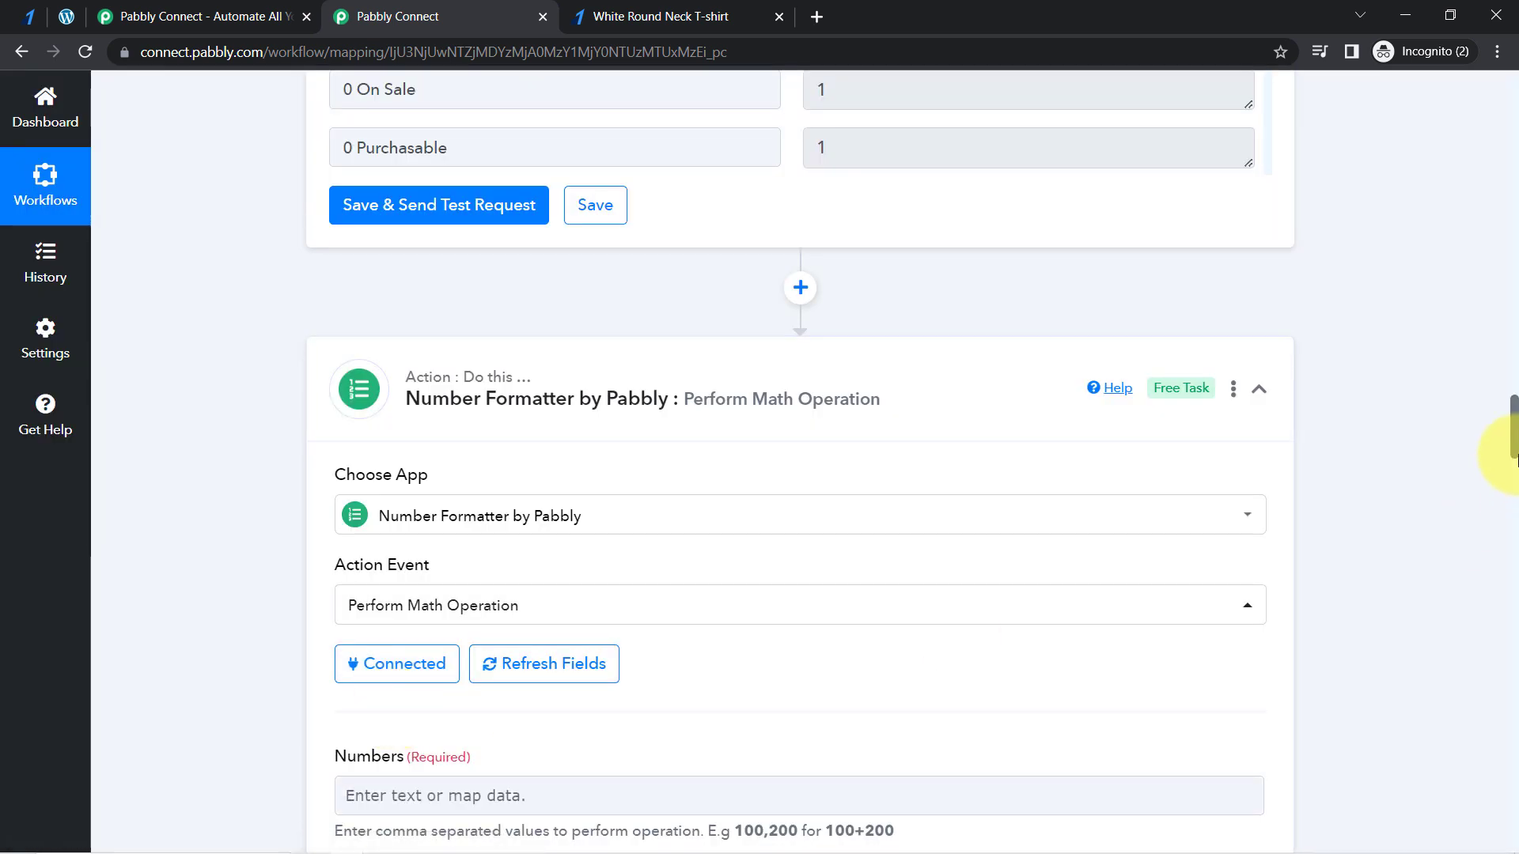
# - Map the Result of the first math operation into the new action's Numbers field and add a comma after it
pyautogui.moveTo(1515, 428); pyautogui.dragTo(1515, 432)
pyautogui.moveTo(1513, 453); pyautogui.dragTo(1513, 473)
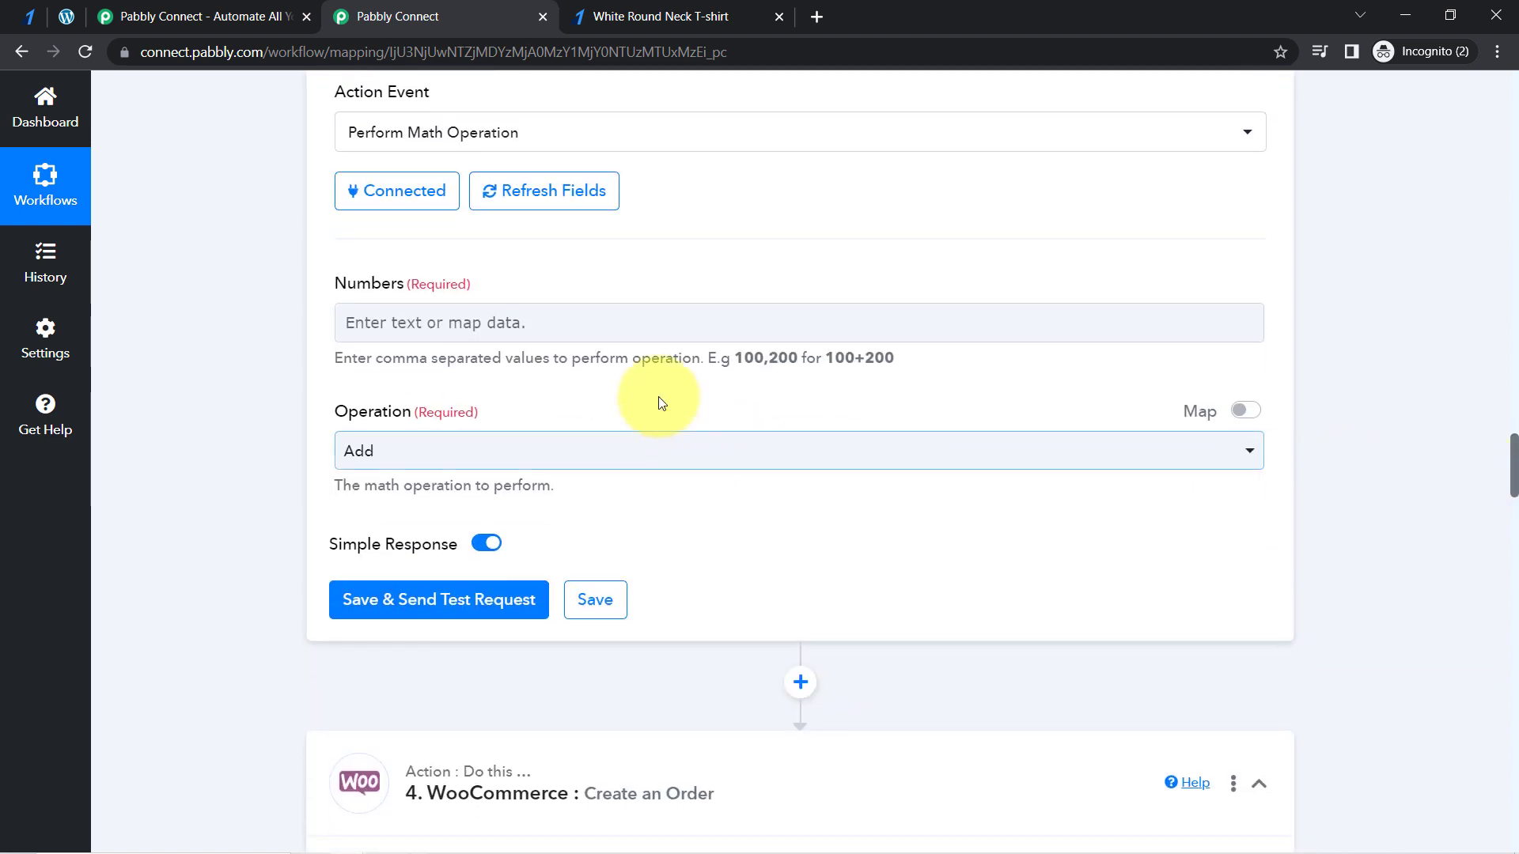
pyautogui.click(510, 324)
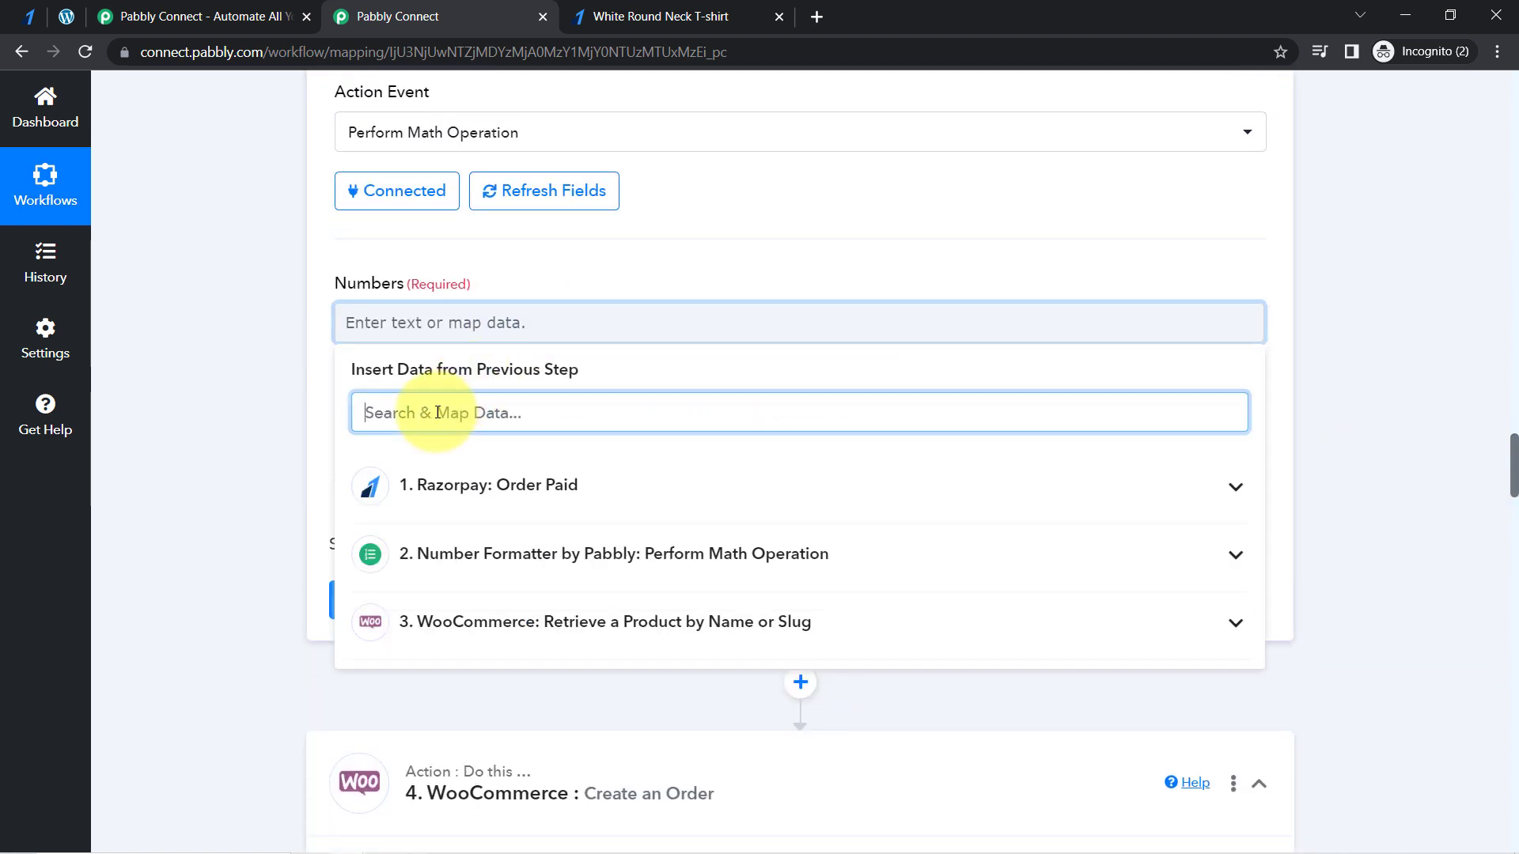
pyautogui.write('total')
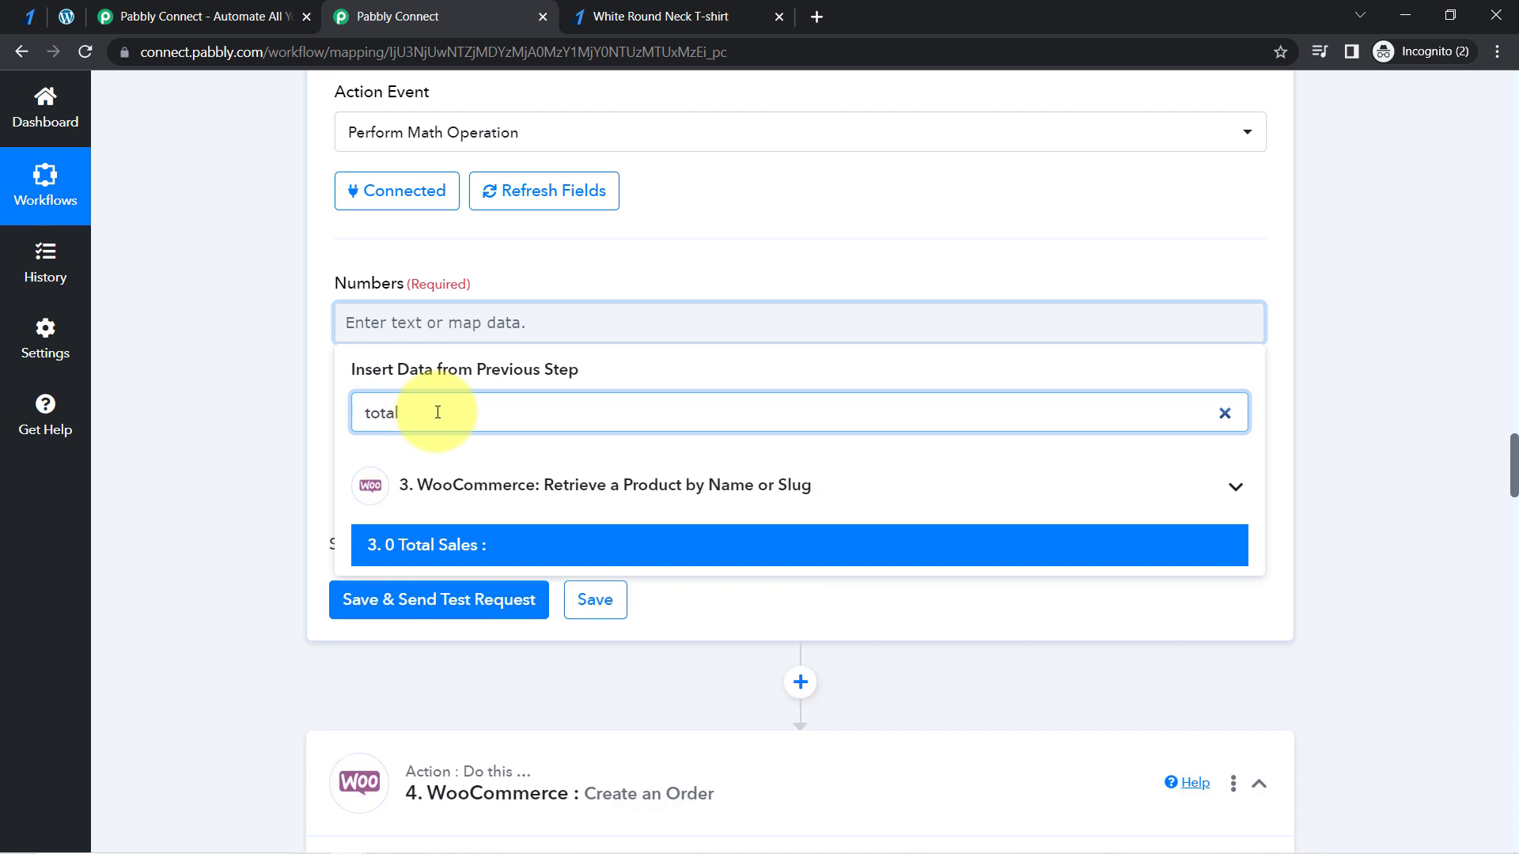
pyautogui.press('BackSpace')
pyautogui.press('BackSpace')
pyautogui.press('BackSpace')
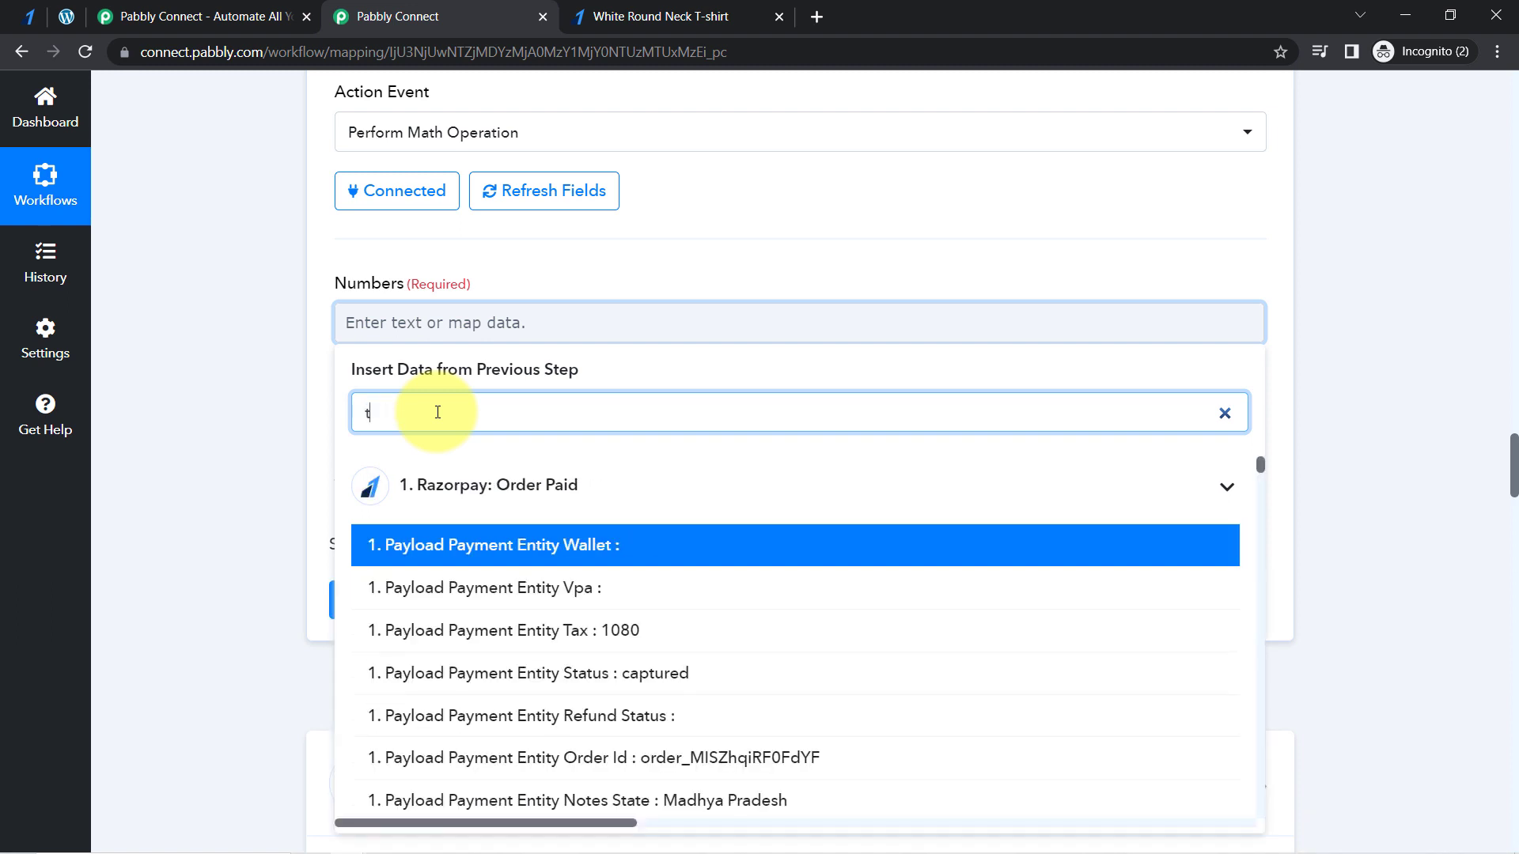
pyautogui.write('300')
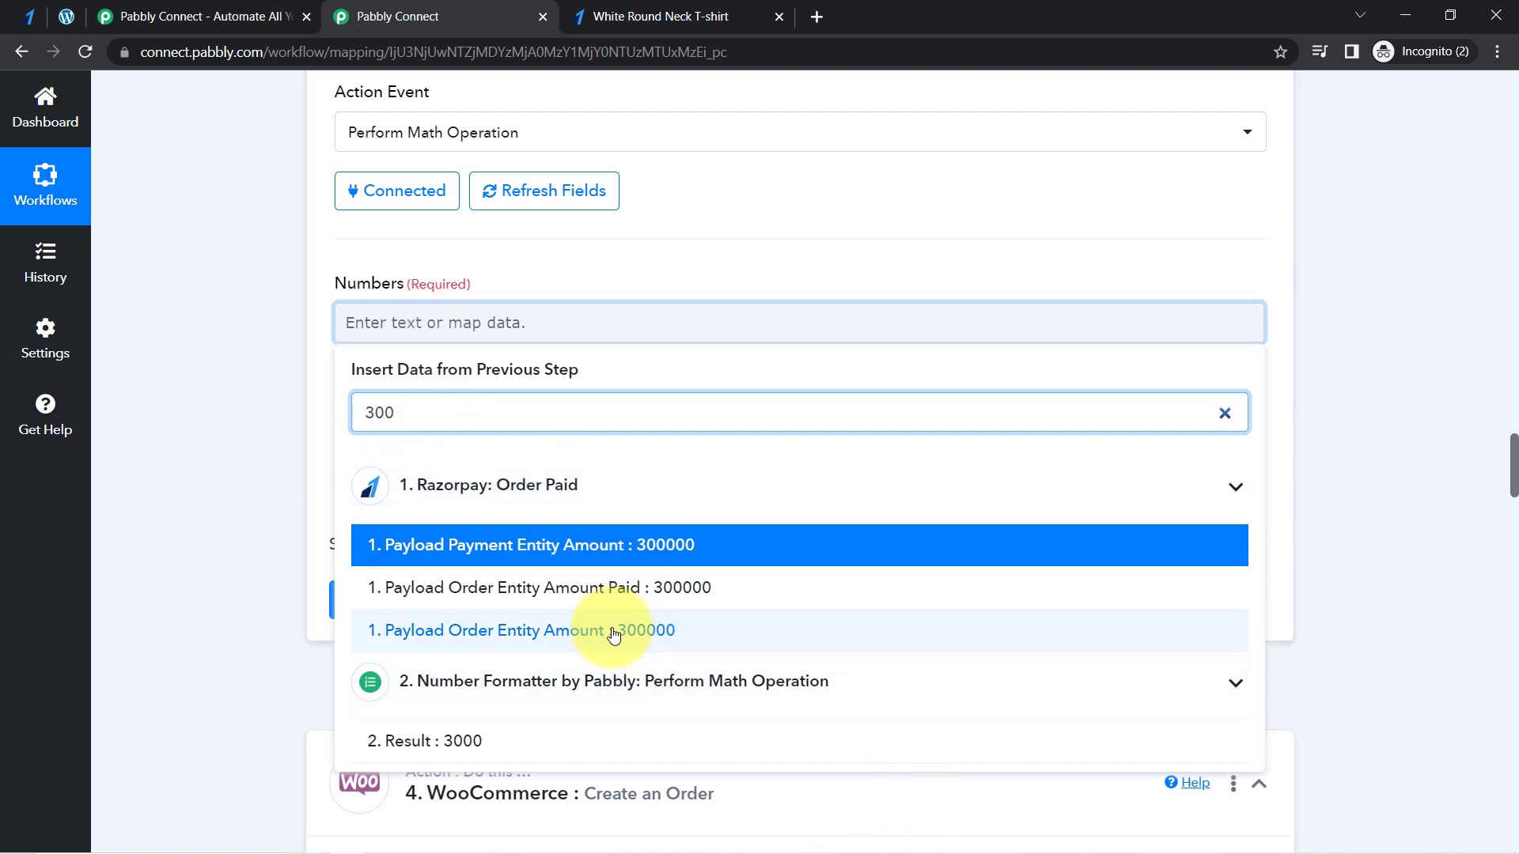
pyautogui.click(443, 747)
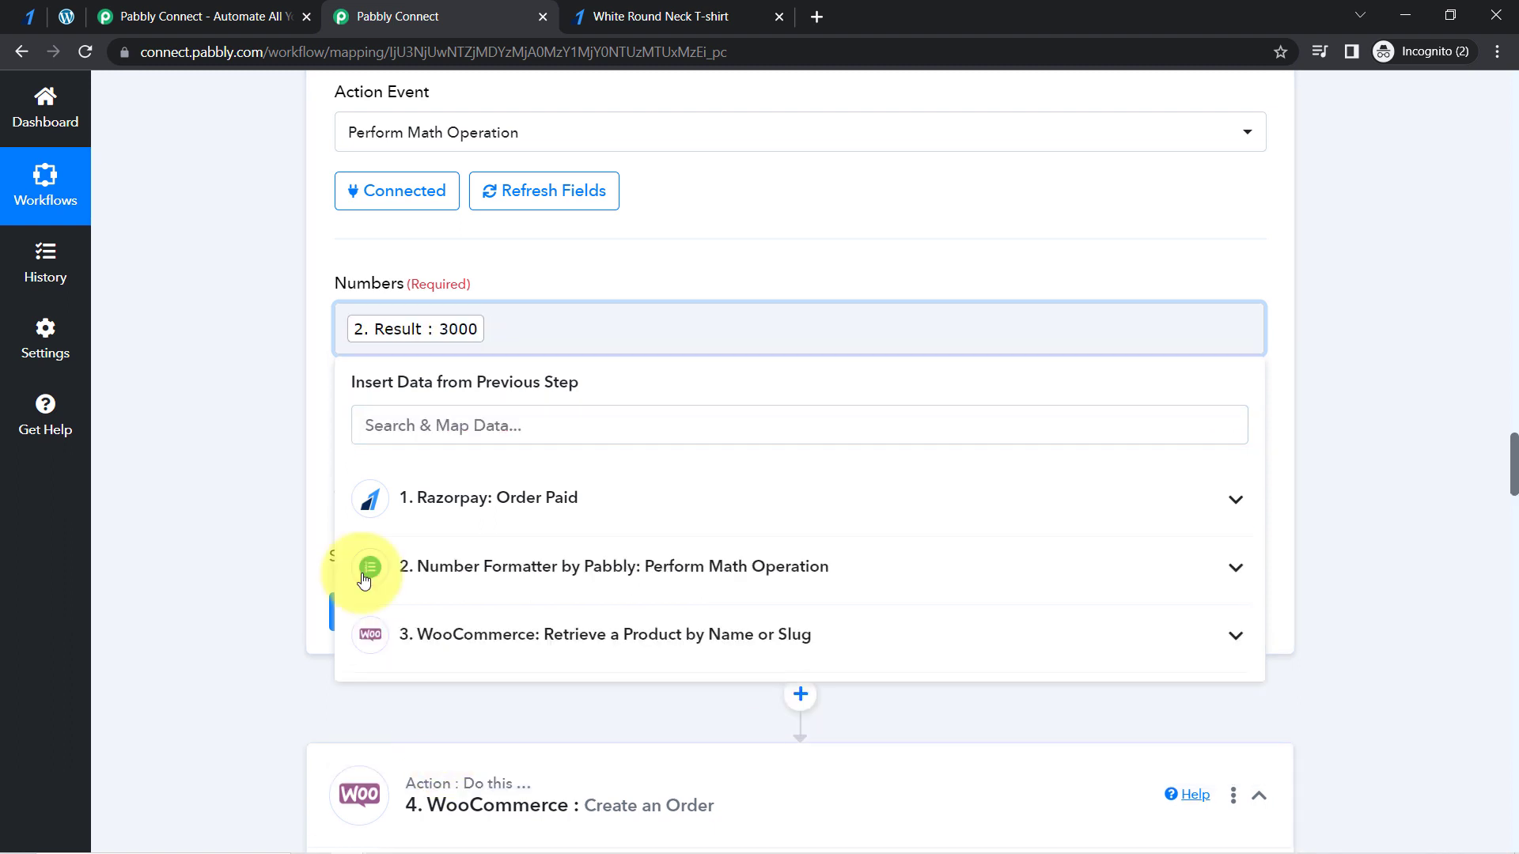
pyautogui.click(220, 430)
pyautogui.click(530, 338)
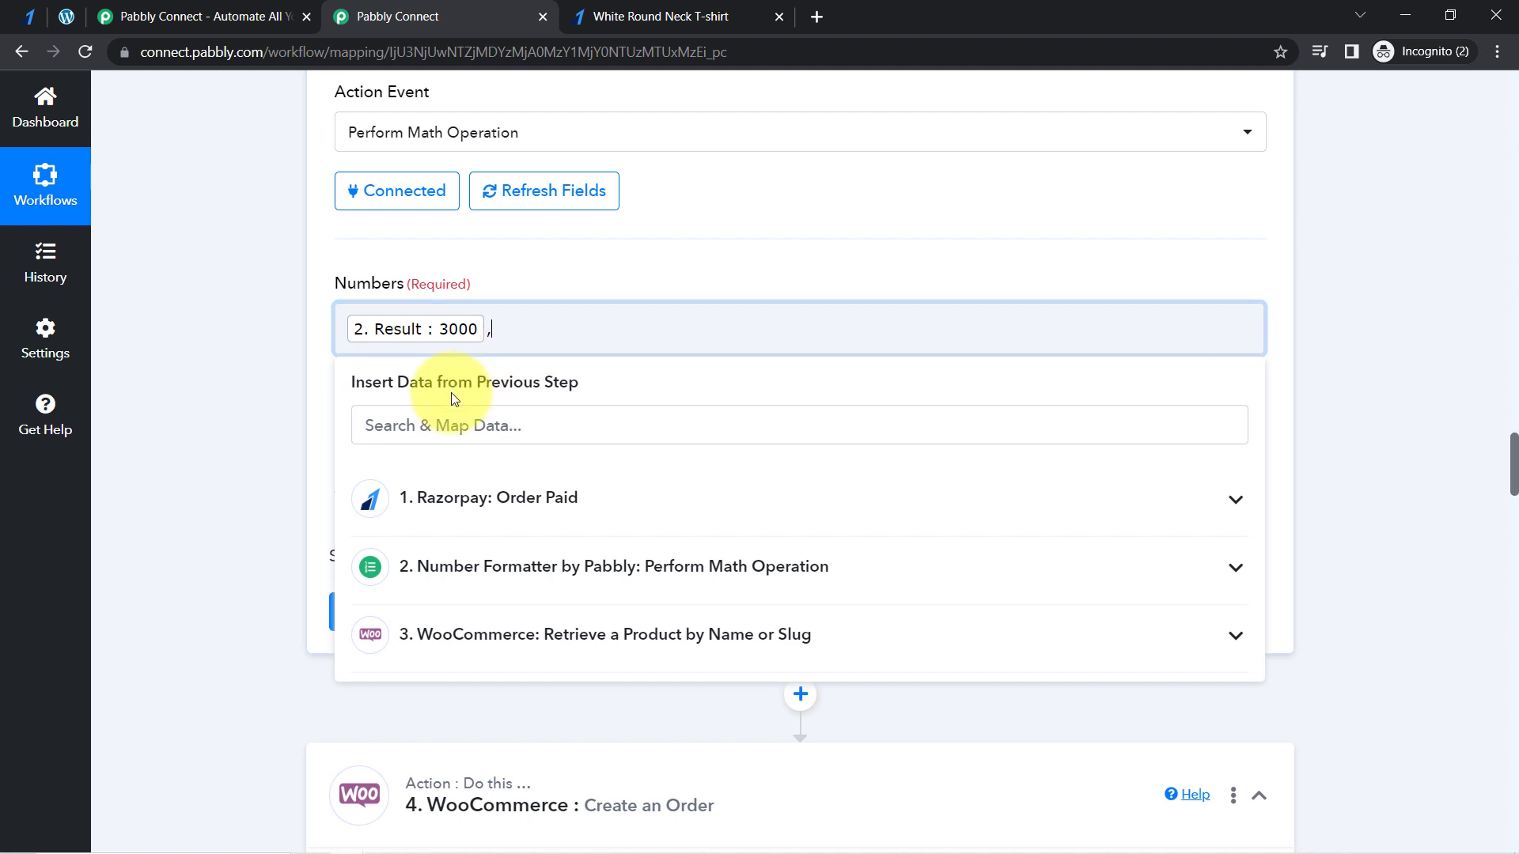
pyautogui.click(272, 440)
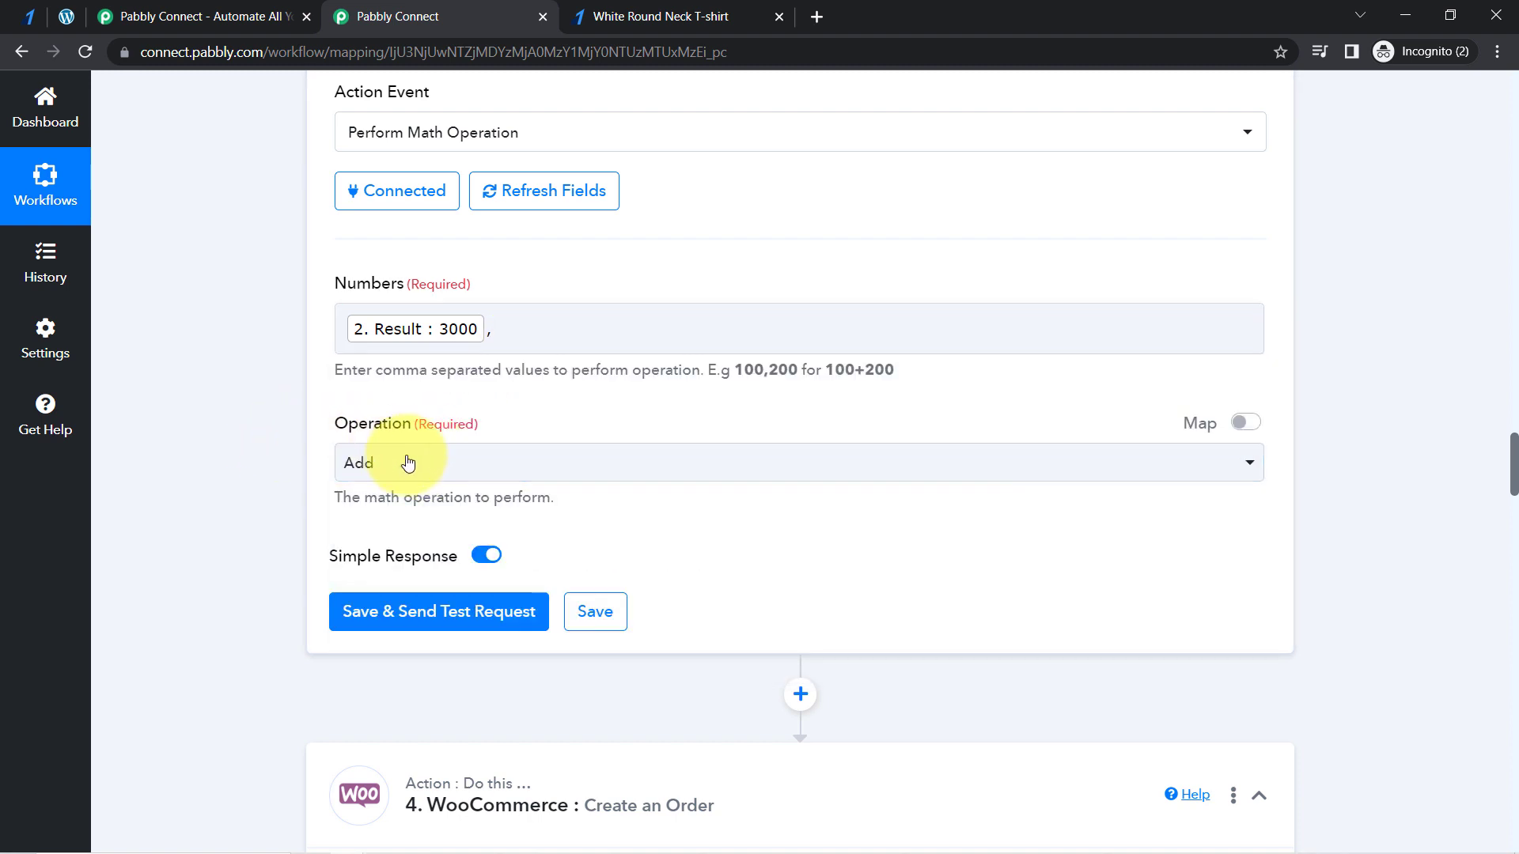
# - Map the retrieved product's "0 Price" as the second value in the Numbers field, after the comma
pyautogui.click(491, 332)
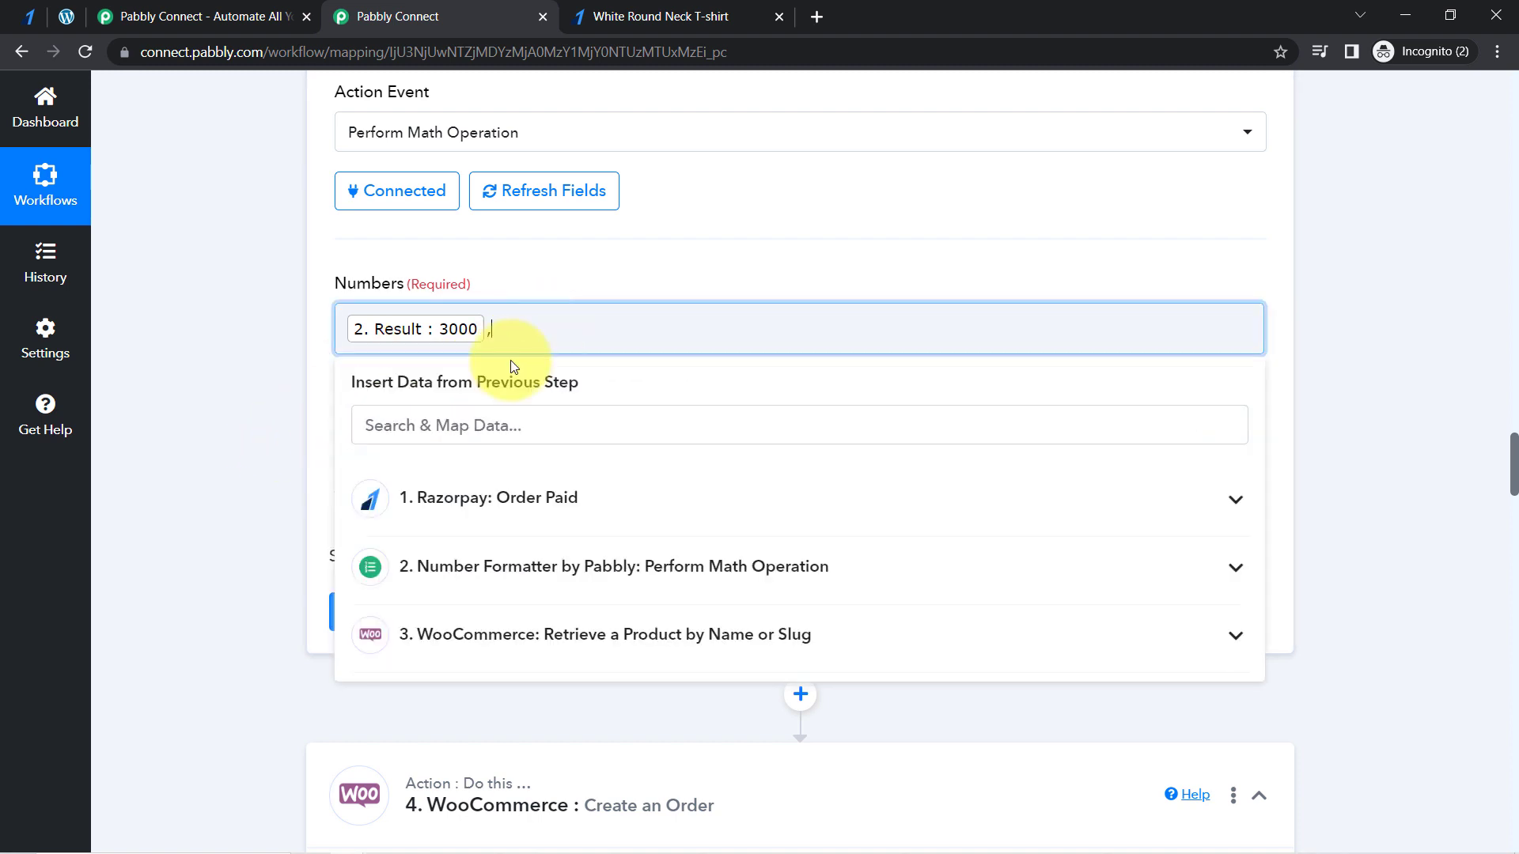
pyautogui.click(370, 440)
pyautogui.write('100')
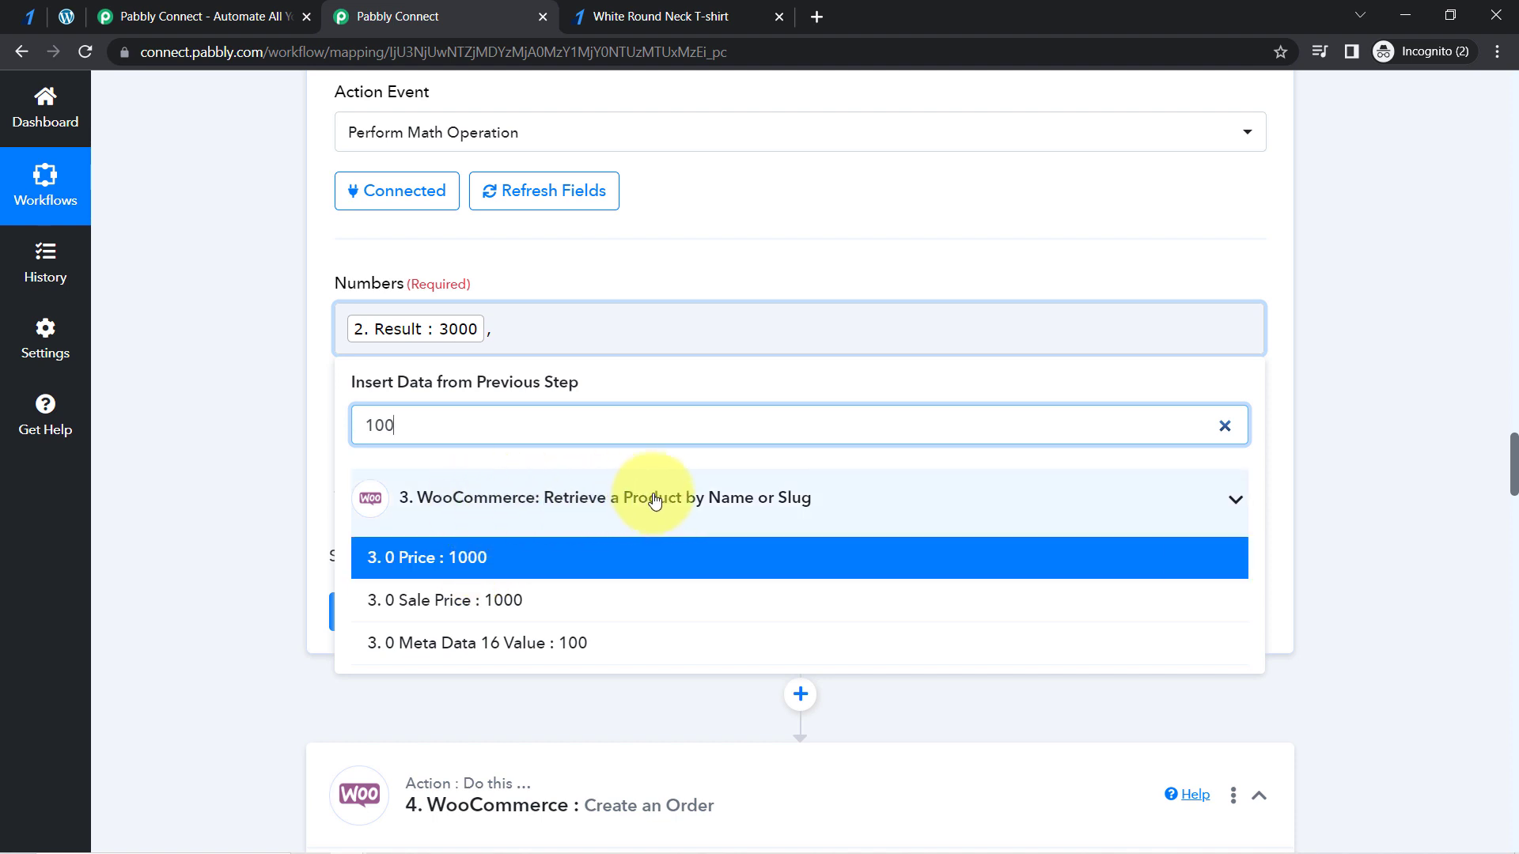
pyautogui.click(475, 563)
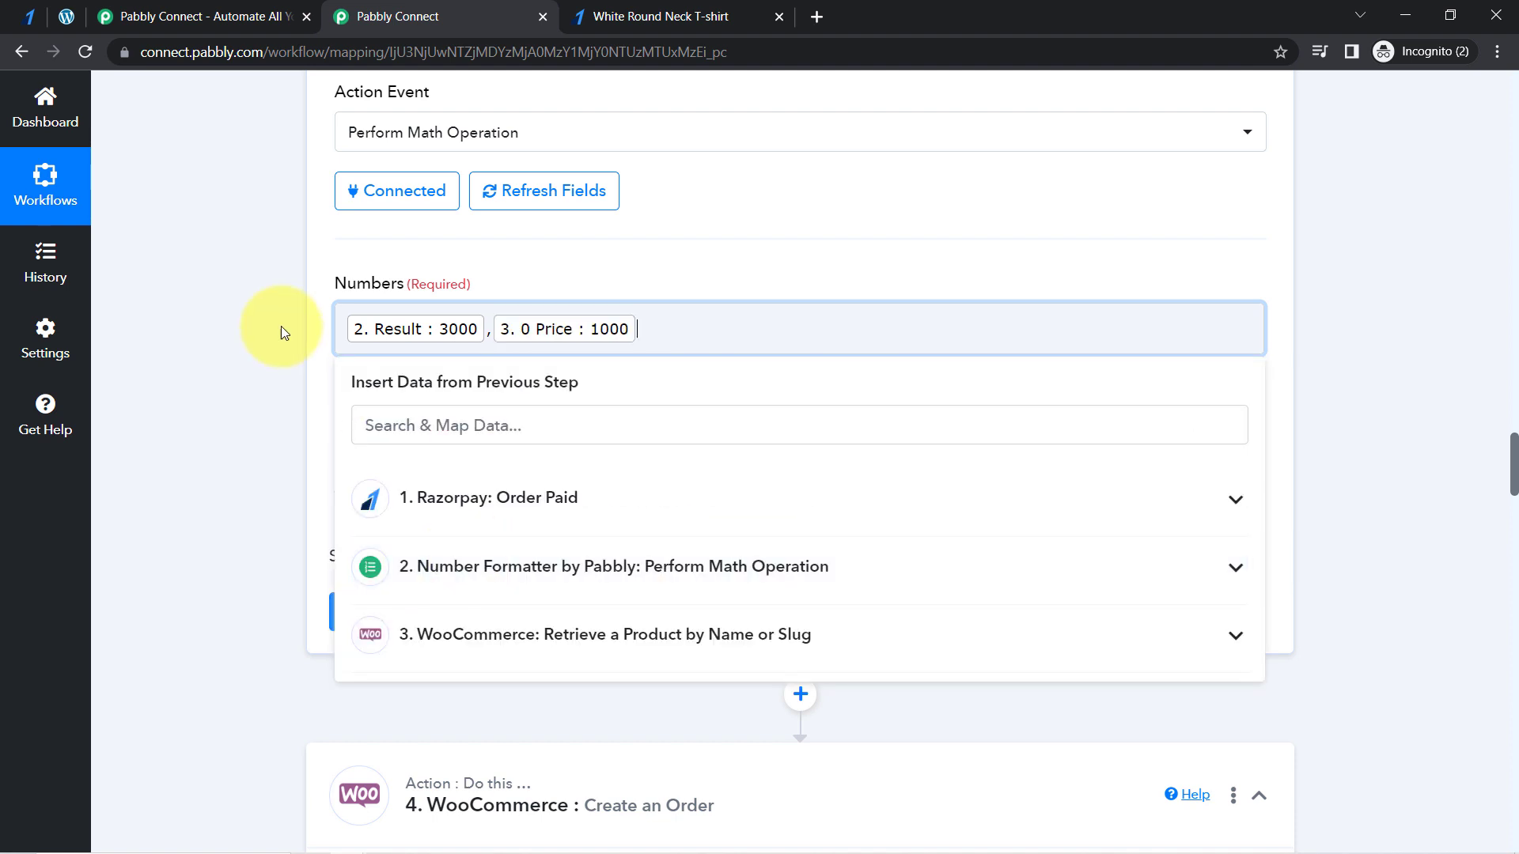
pyautogui.click(279, 392)
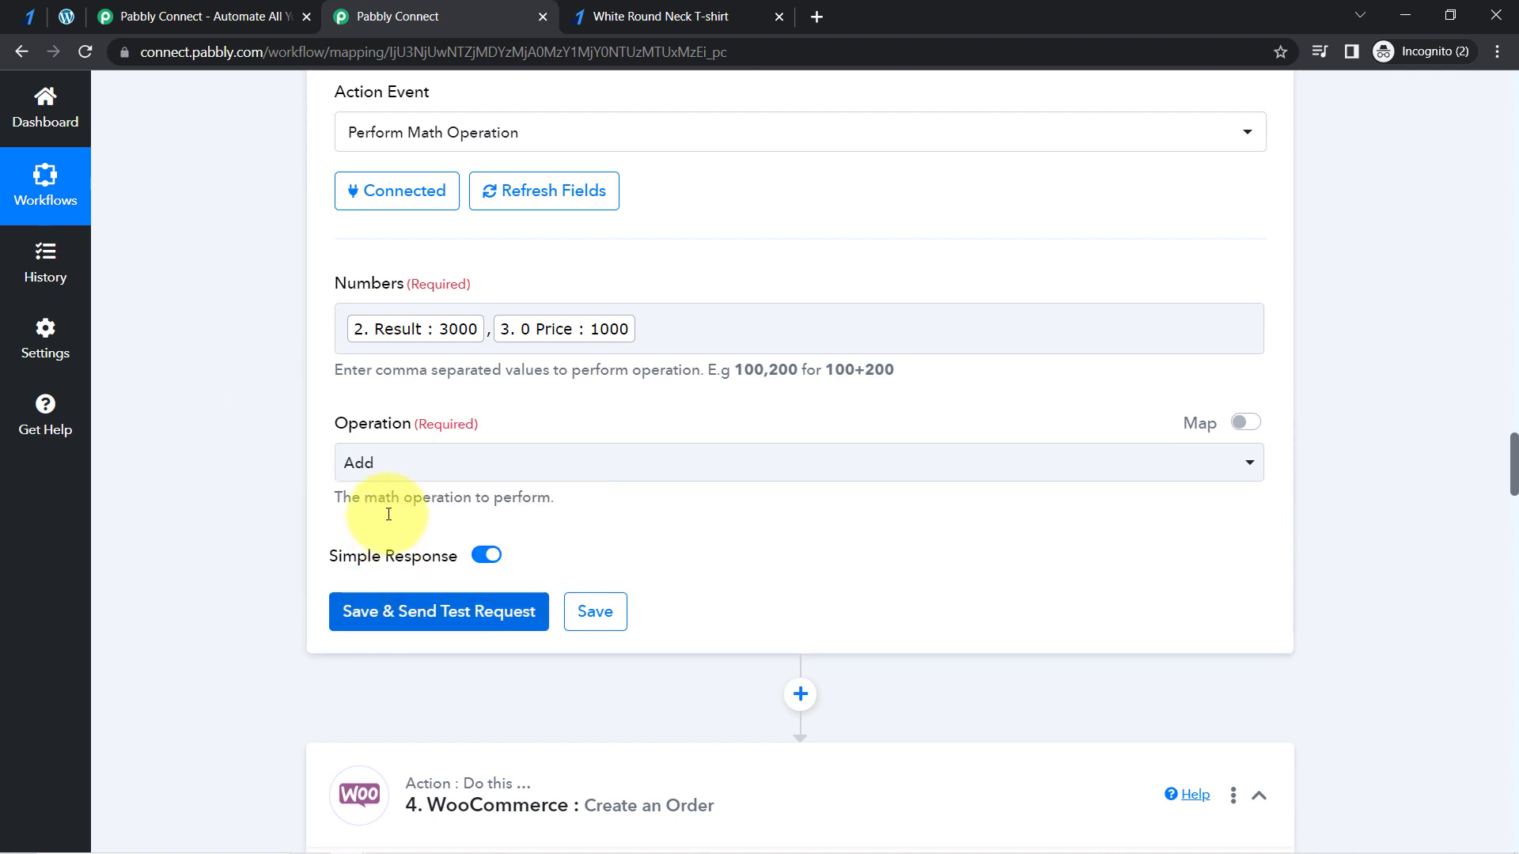
# - Set the second math operation to Divide, save it with a test request and check the Result in the received response
pyautogui.click(365, 465)
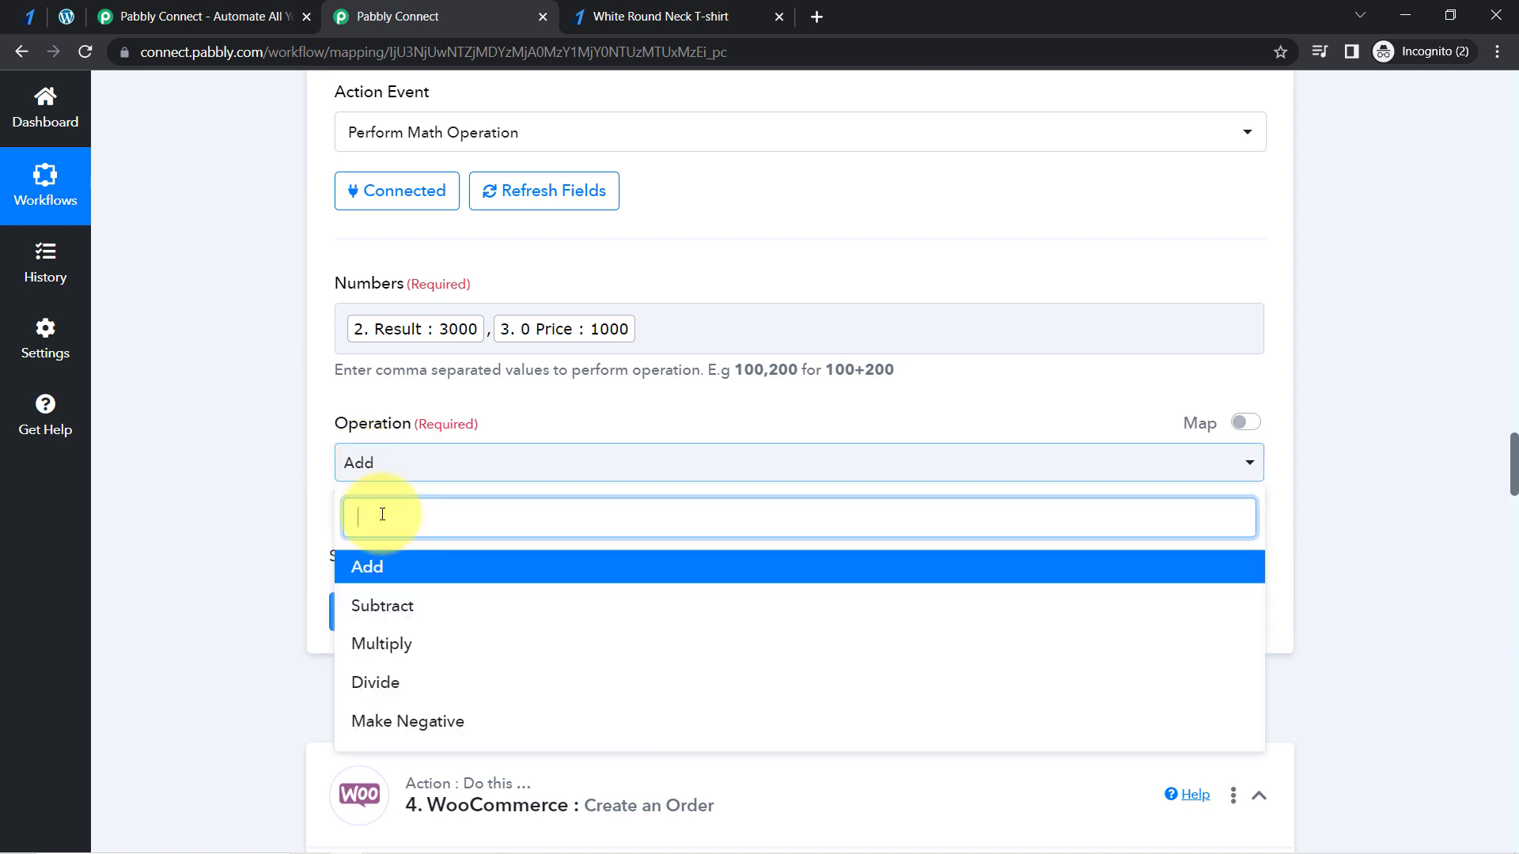
pyautogui.click(361, 682)
pyautogui.click(389, 631)
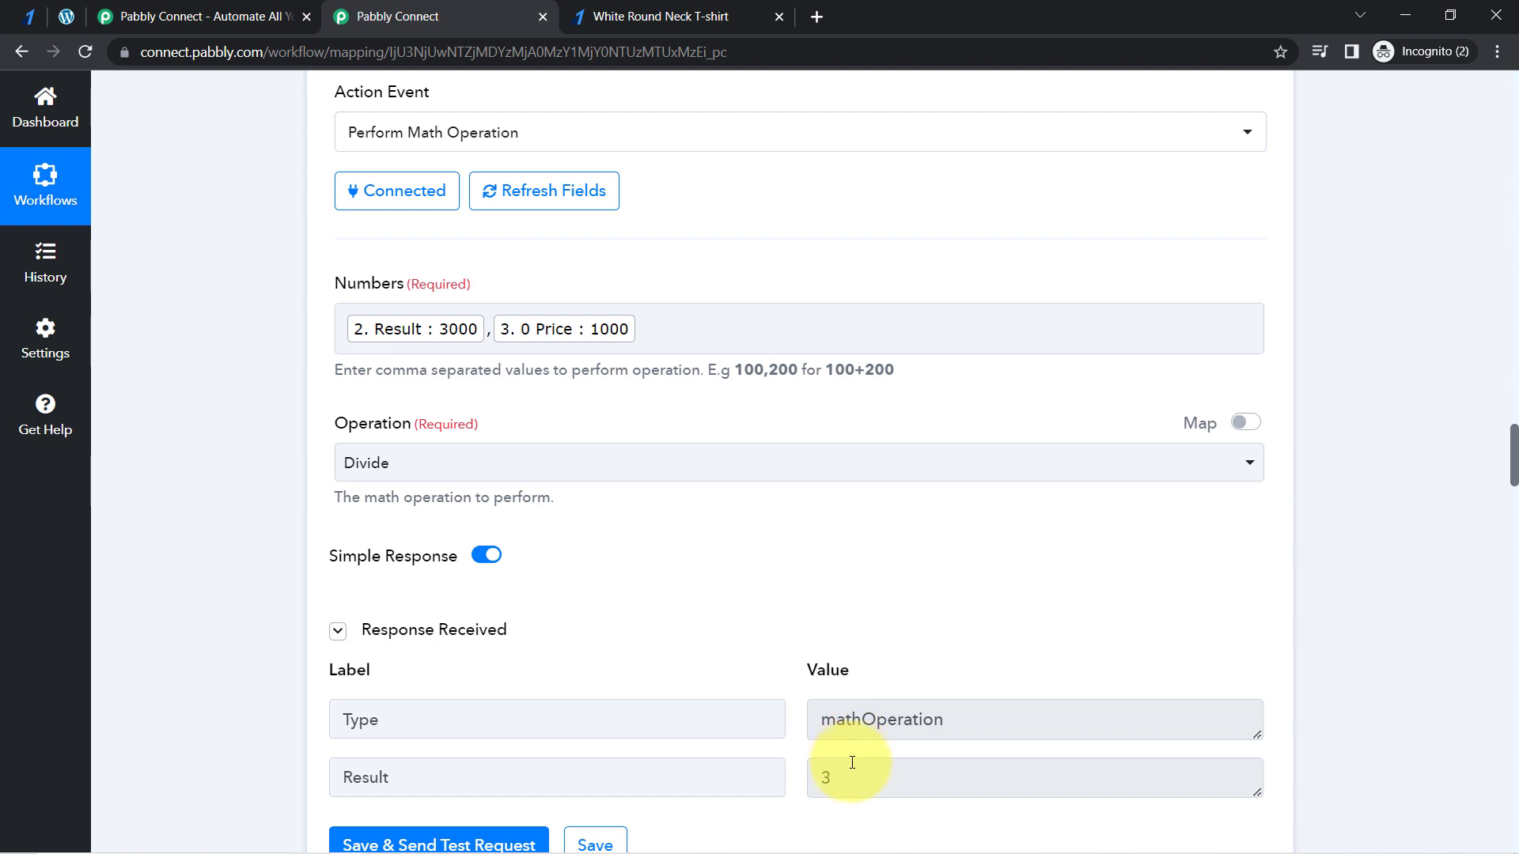
pyautogui.doubleClick(836, 782)
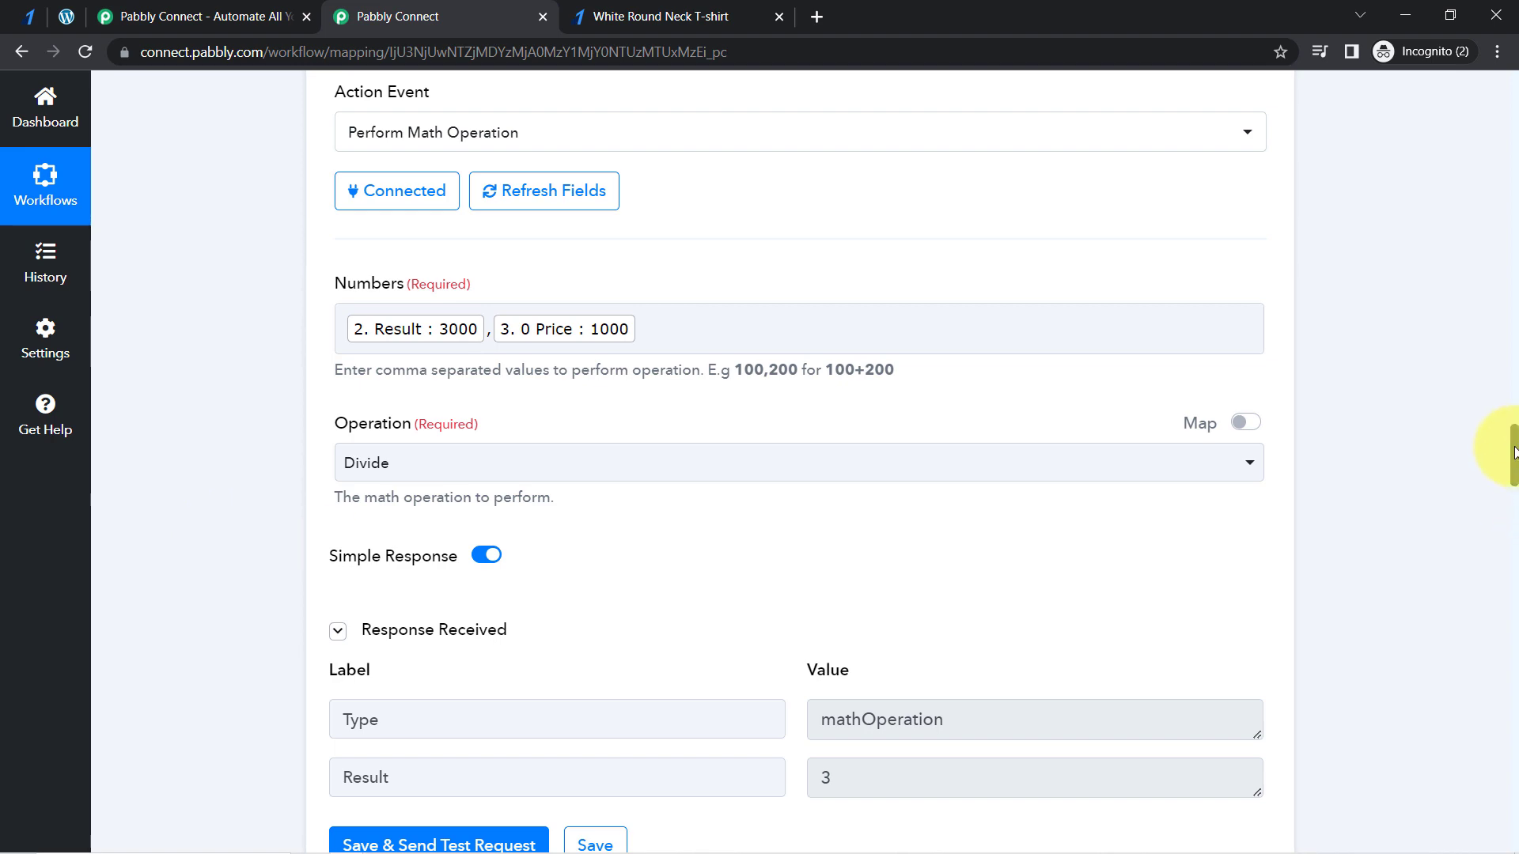
# - Refresh the fields of the WooCommerce Create an Order action
pyautogui.moveTo(1512, 453); pyautogui.dragTo(1497, 793)
pyautogui.click(396, 478)
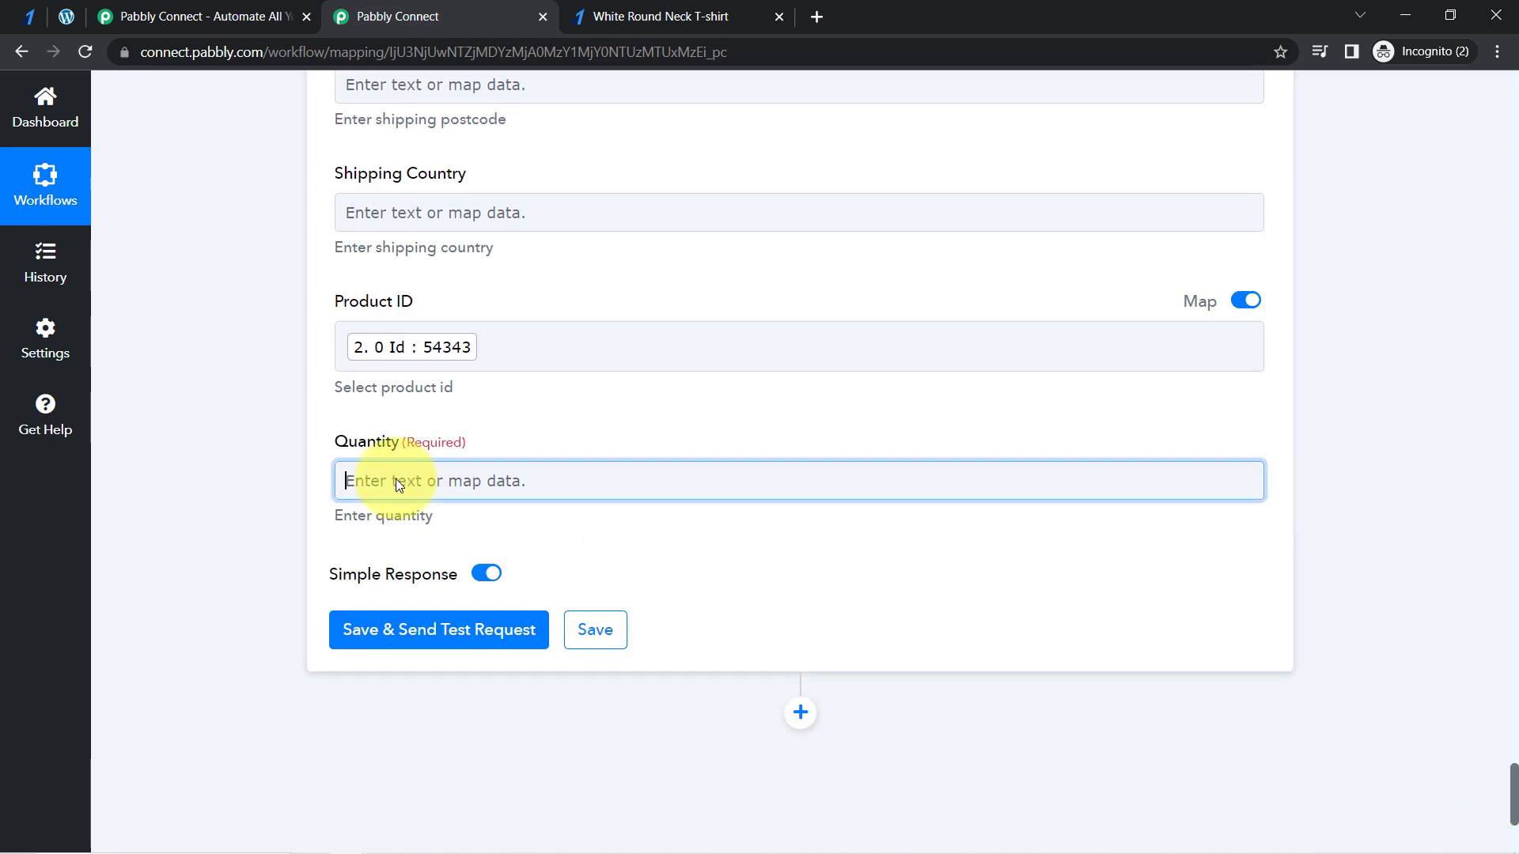
pyautogui.click(231, 458)
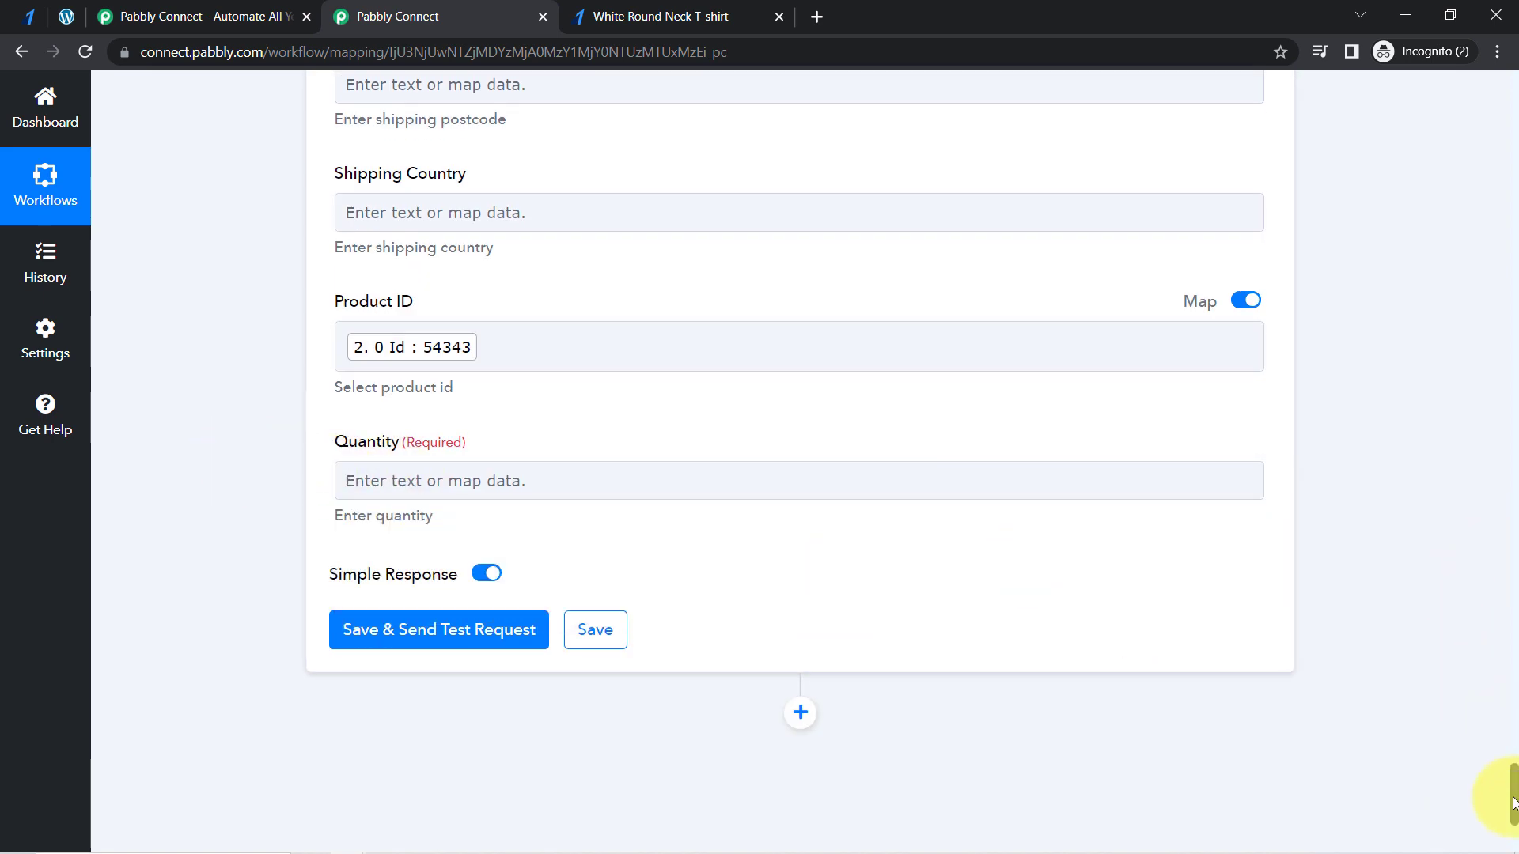
pyautogui.moveTo(1512, 803); pyautogui.dragTo(1464, 527)
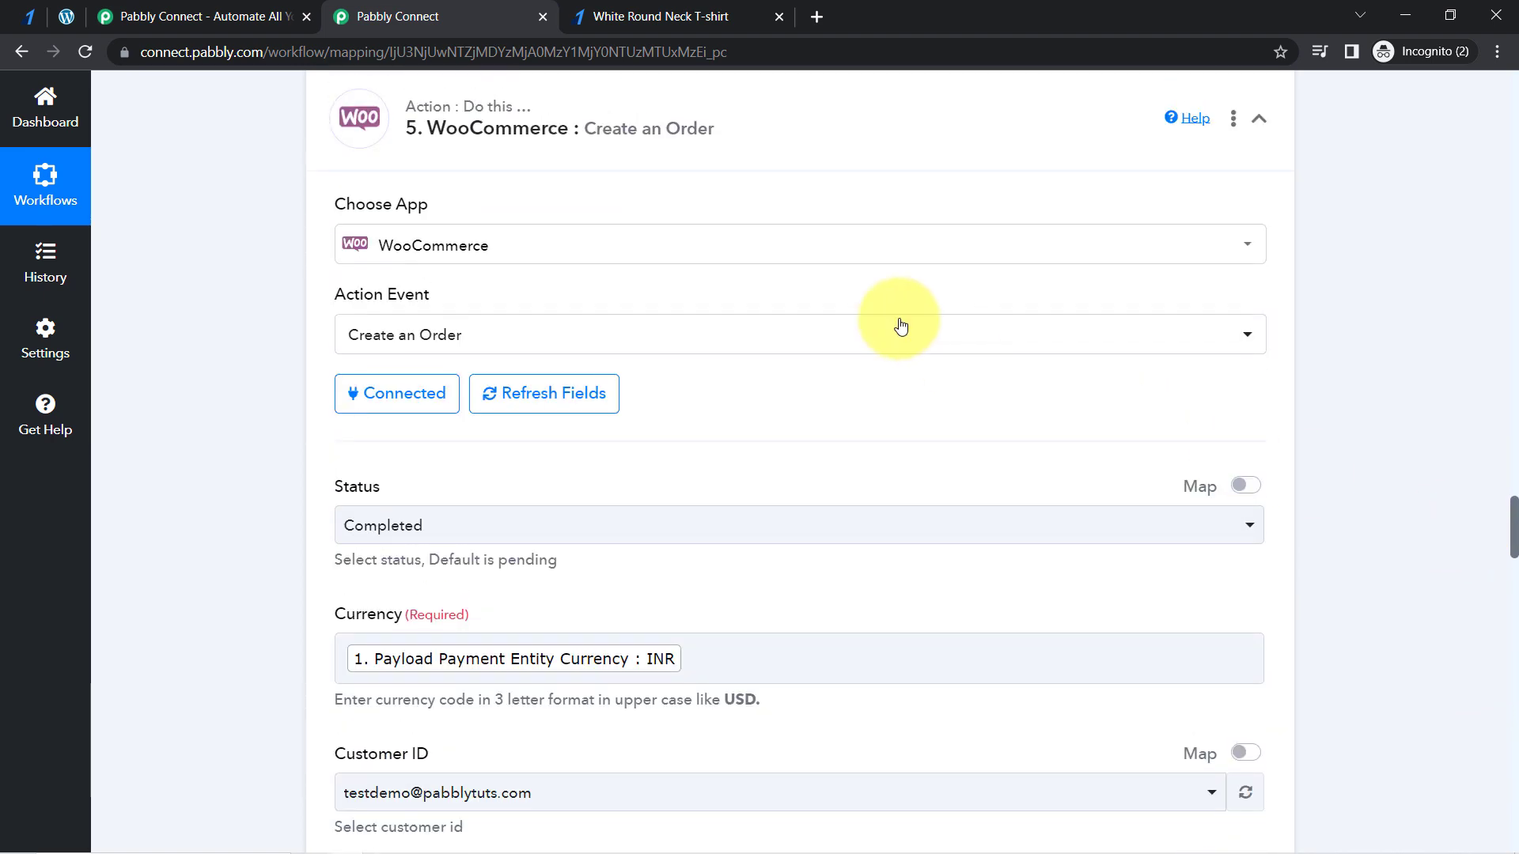
pyautogui.click(605, 395)
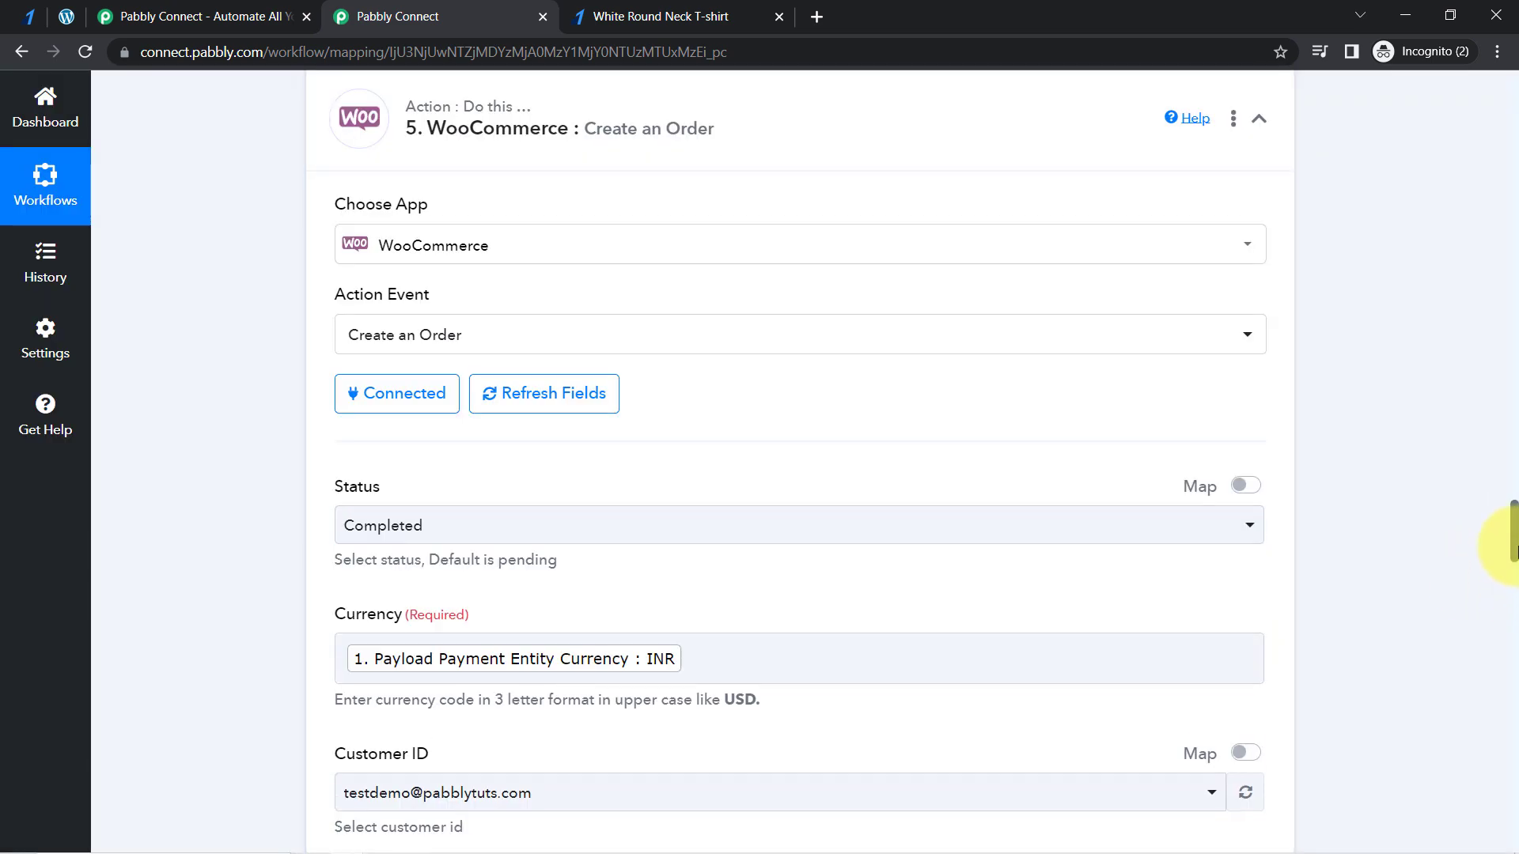
# - Map the order's Quantity field to the Result of the second Number Formatter math operation
pyautogui.moveTo(1512, 546); pyautogui.dragTo(1495, 814)
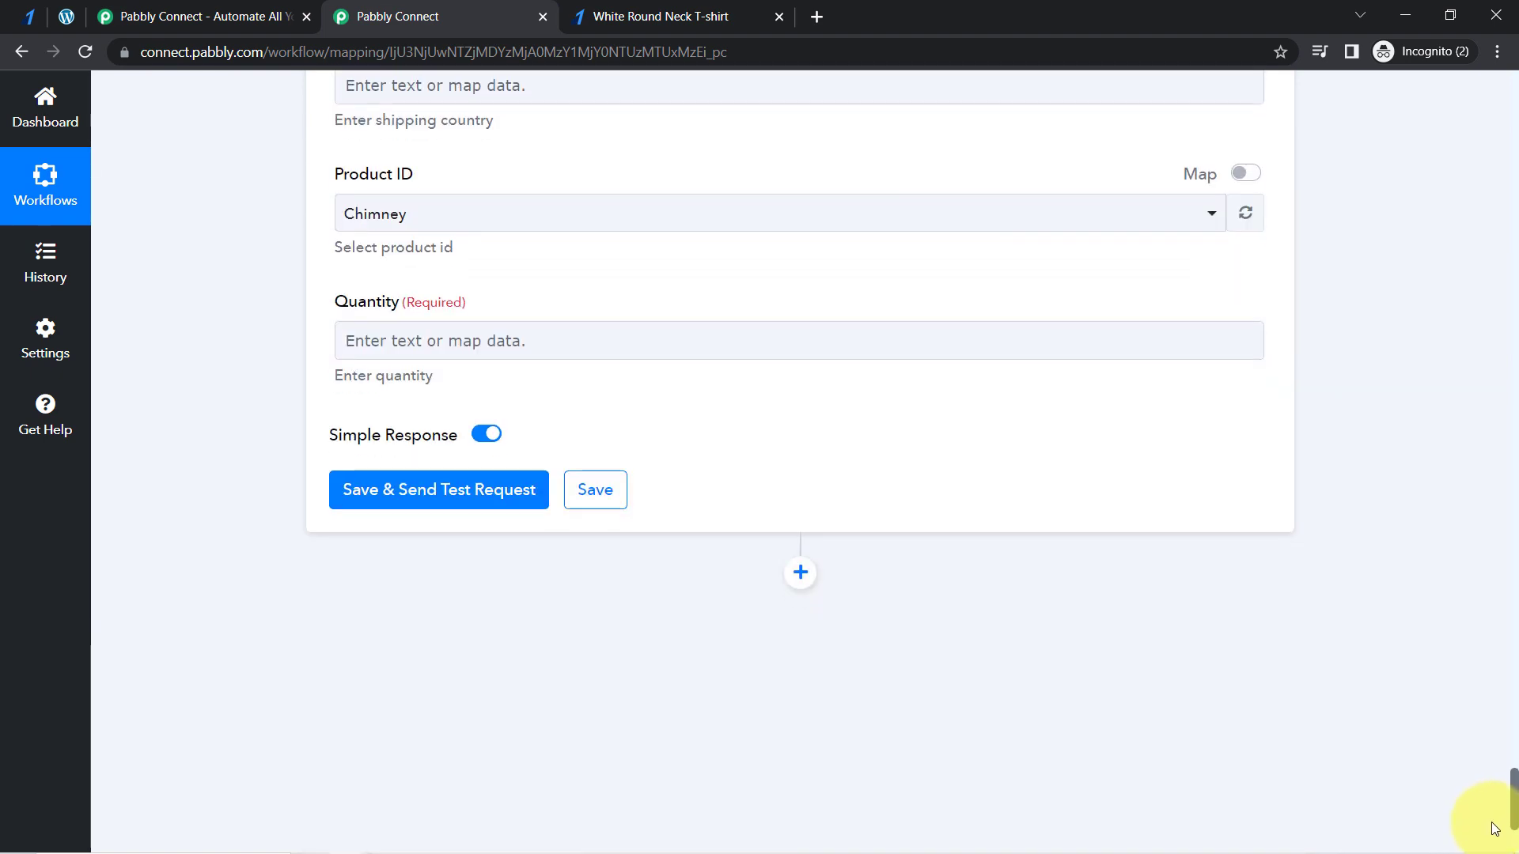
pyautogui.click(391, 295)
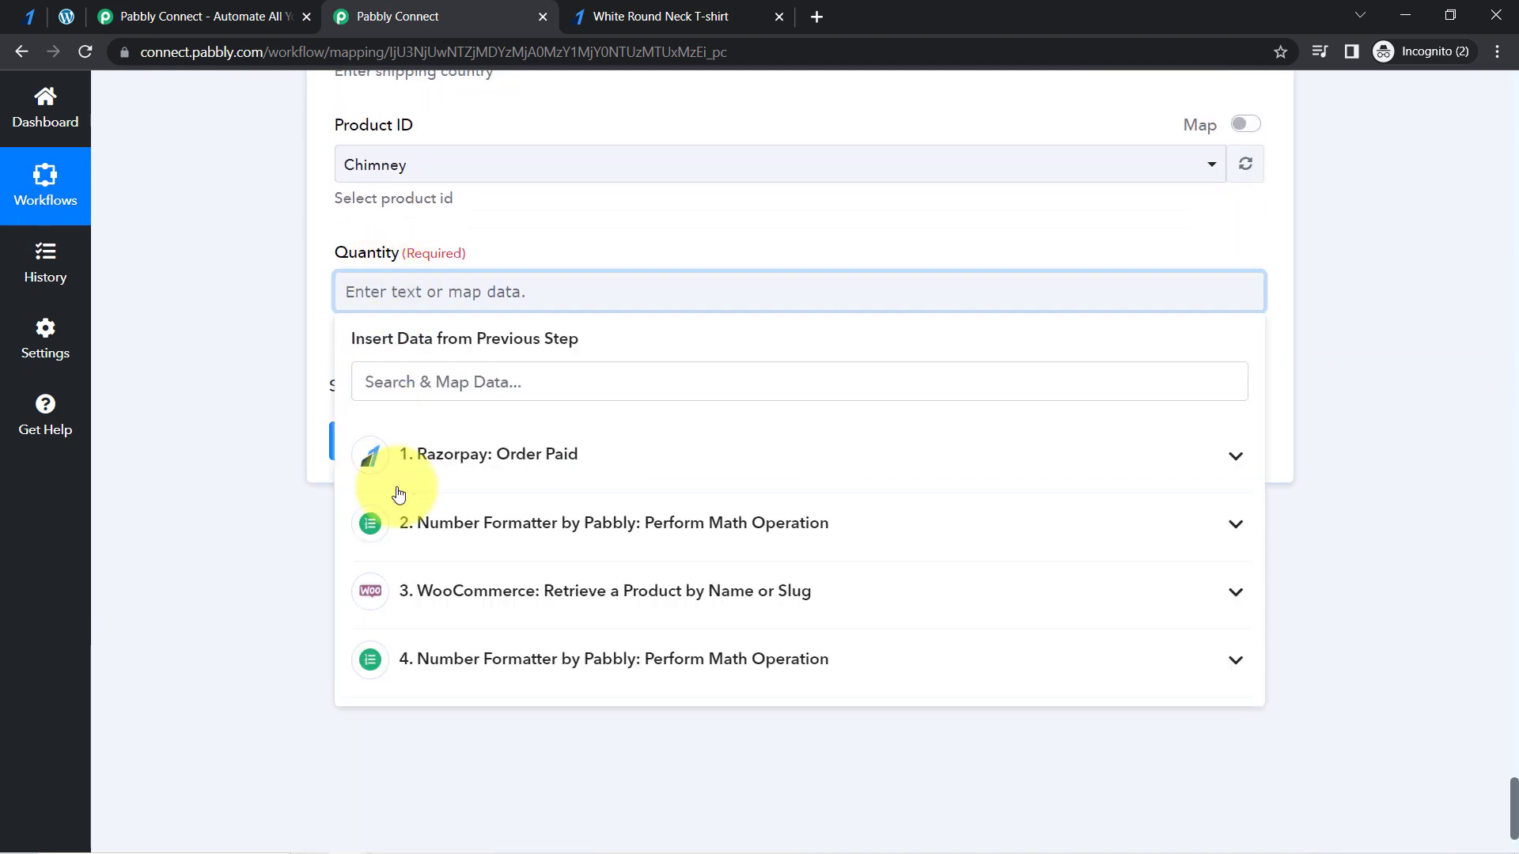
pyautogui.click(615, 659)
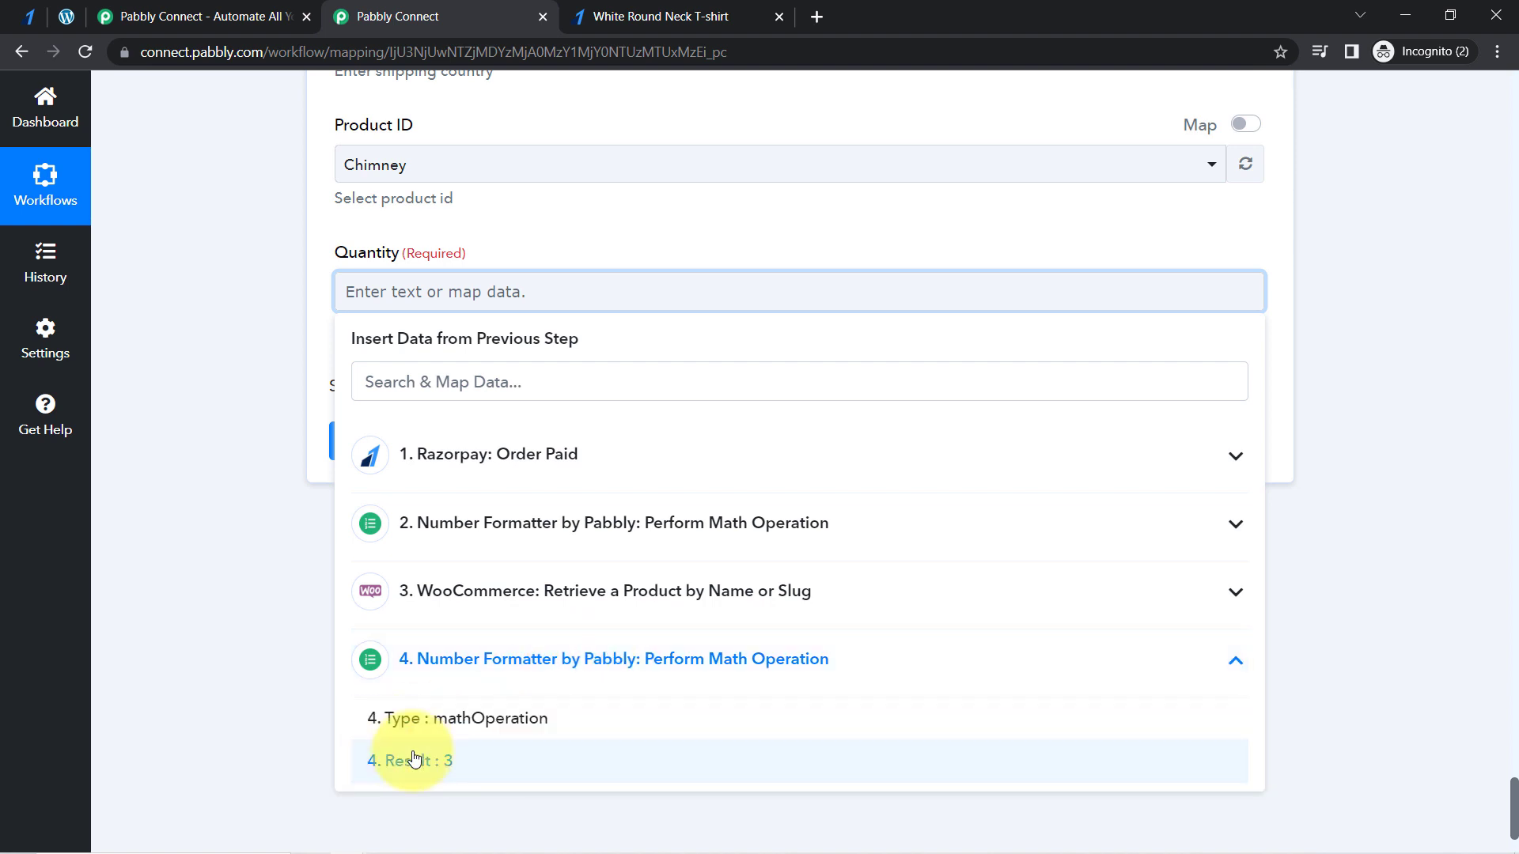
pyautogui.click(387, 760)
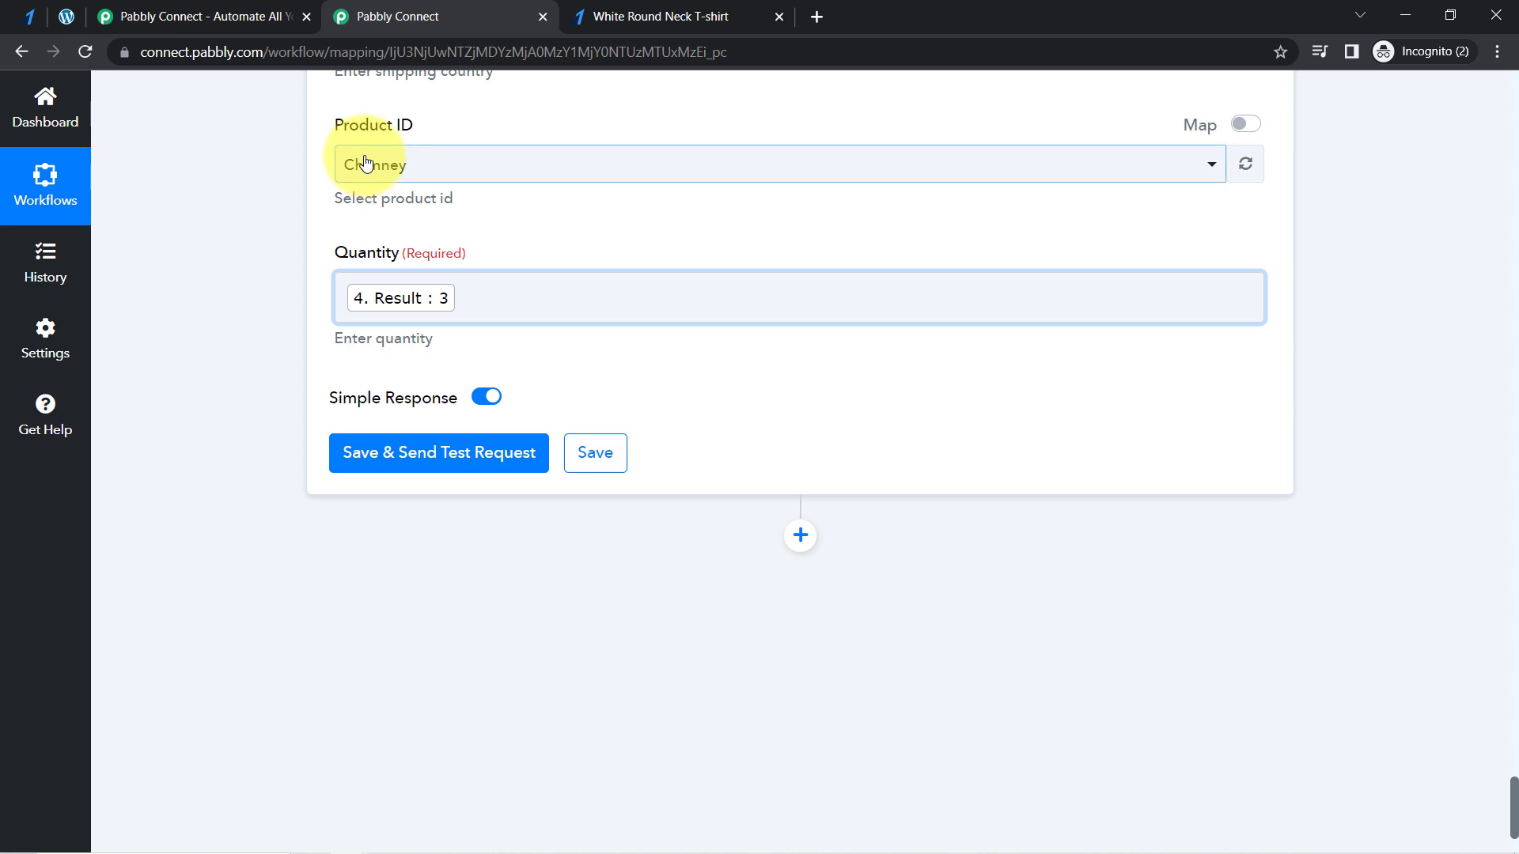
# - Enable mapping for Product ID, replace its value with "0 Id" from the Retrieve a Product by Name or Slug step and save the order action
pyautogui.click(1245, 124)
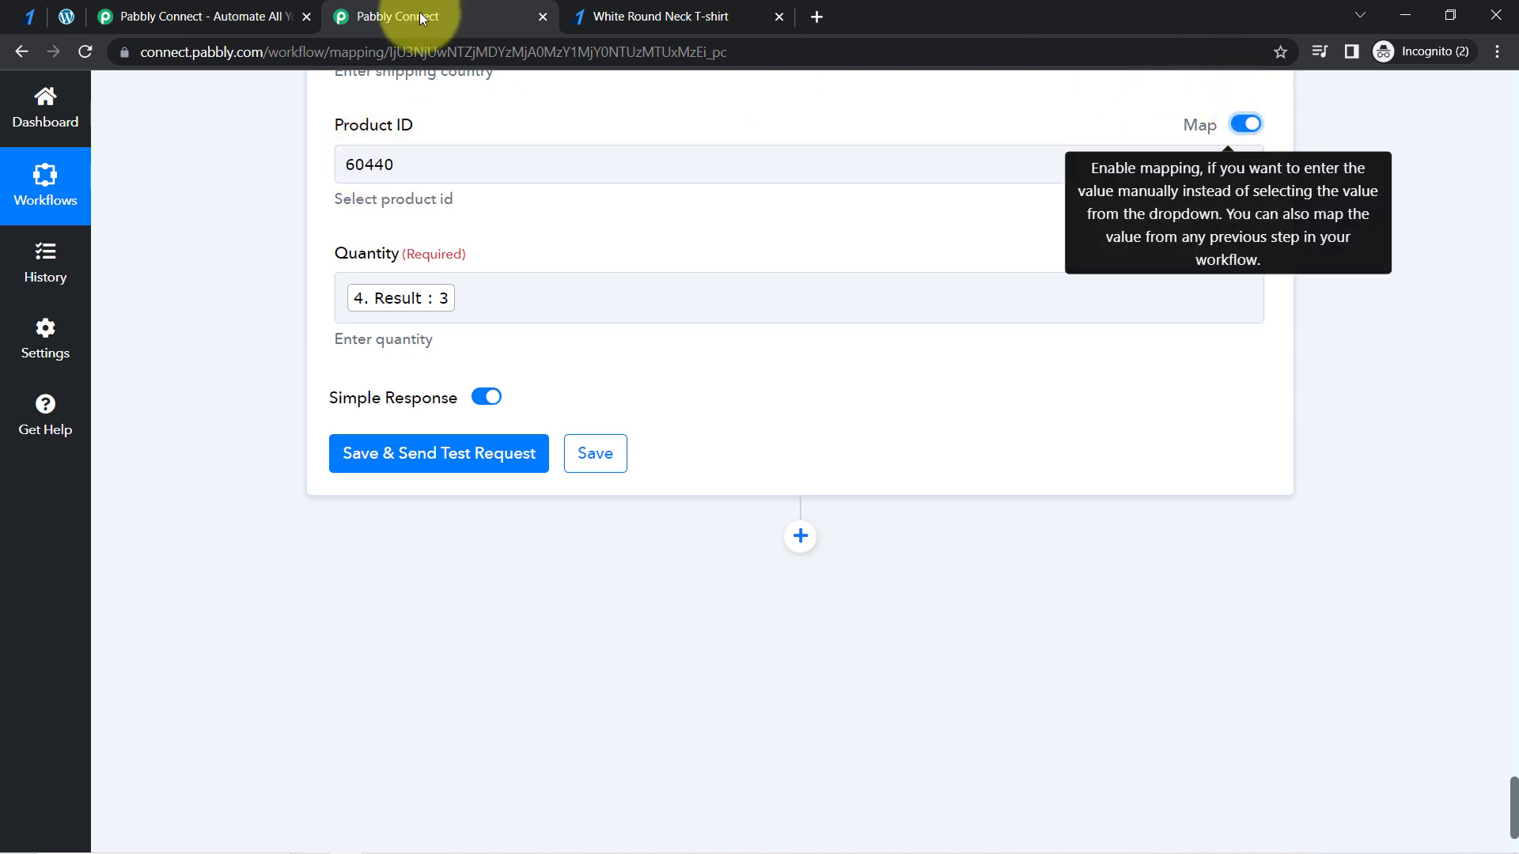
pyautogui.doubleClick(366, 167)
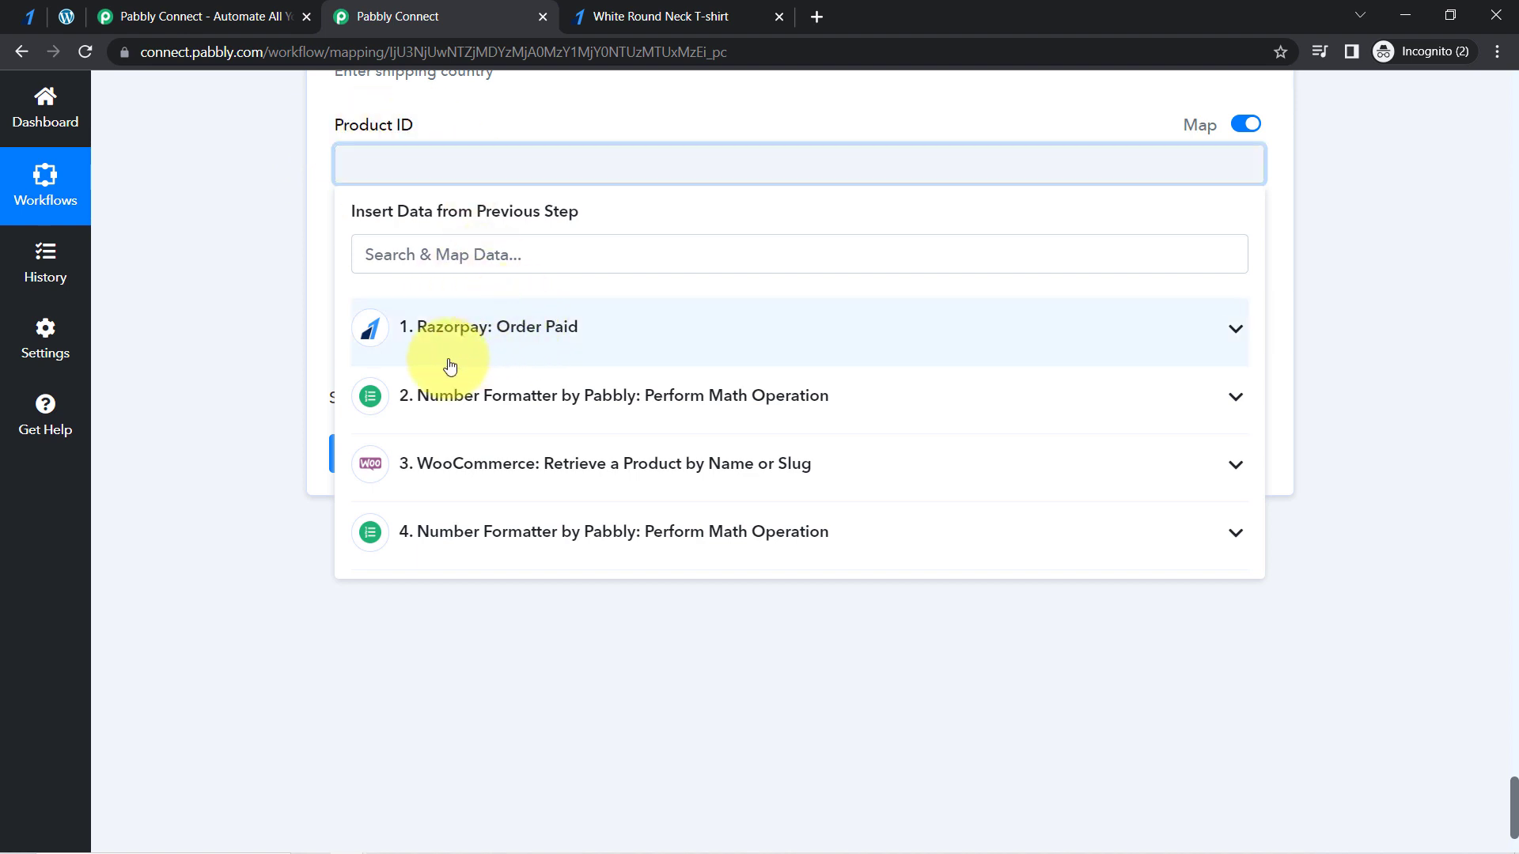
pyautogui.click(617, 474)
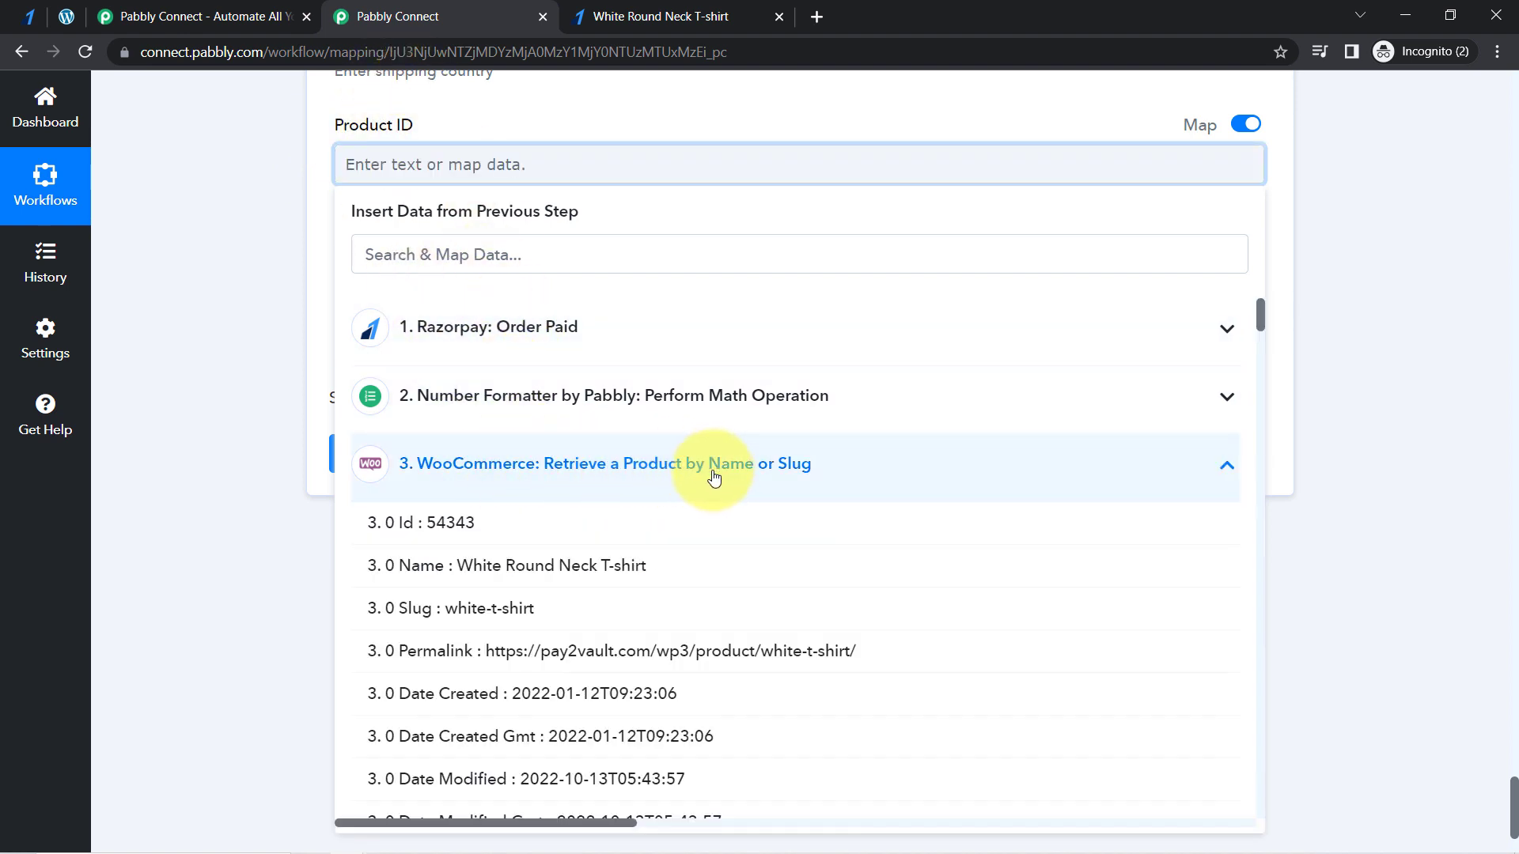
pyautogui.click(440, 522)
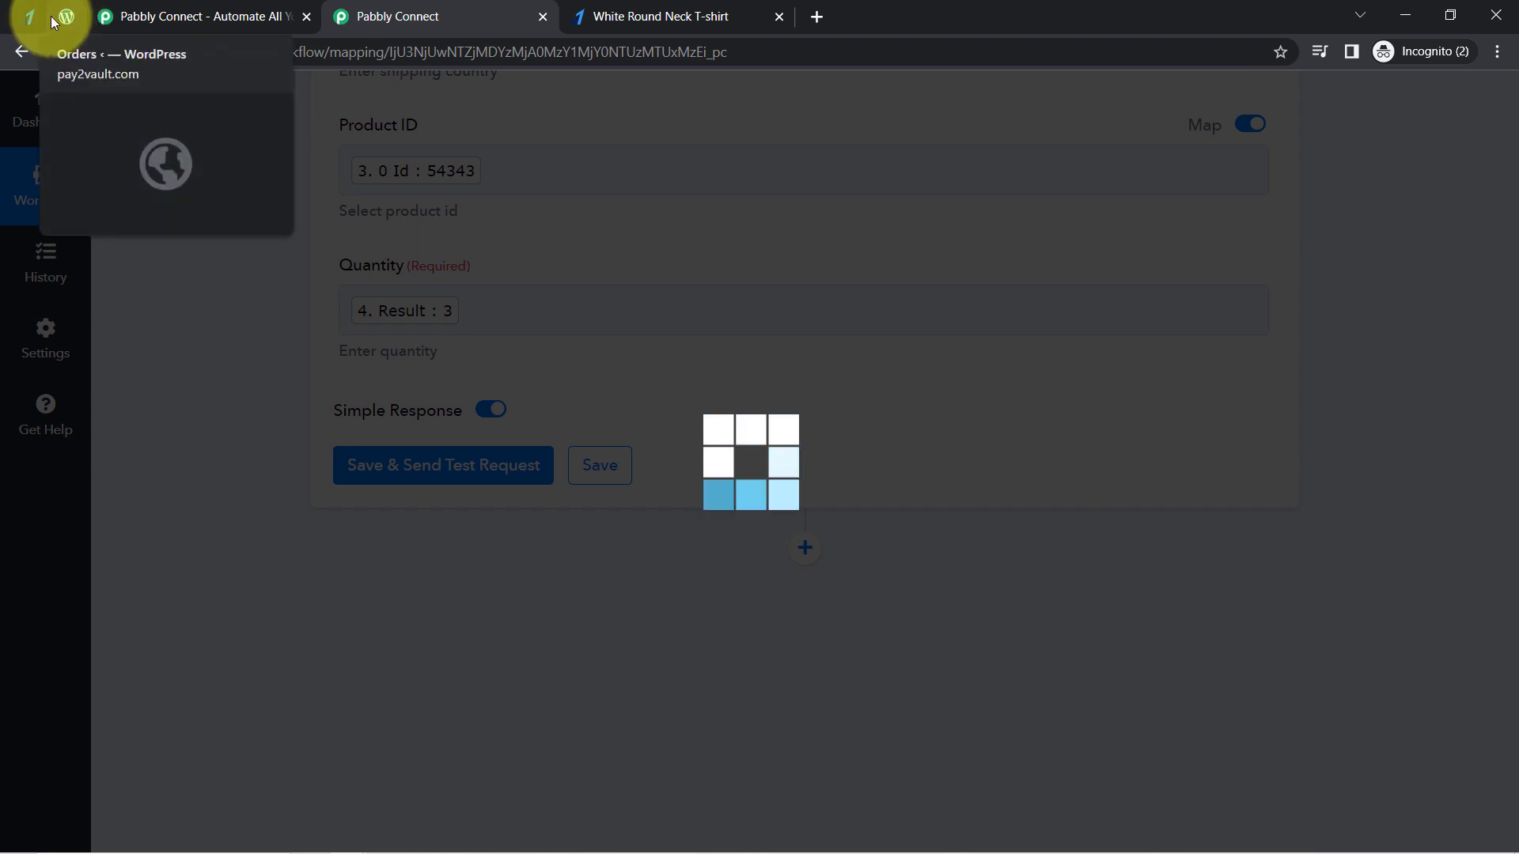
# - Switch to WordPress and view the WooCommerce Orders list
pyautogui.click(76, 17)
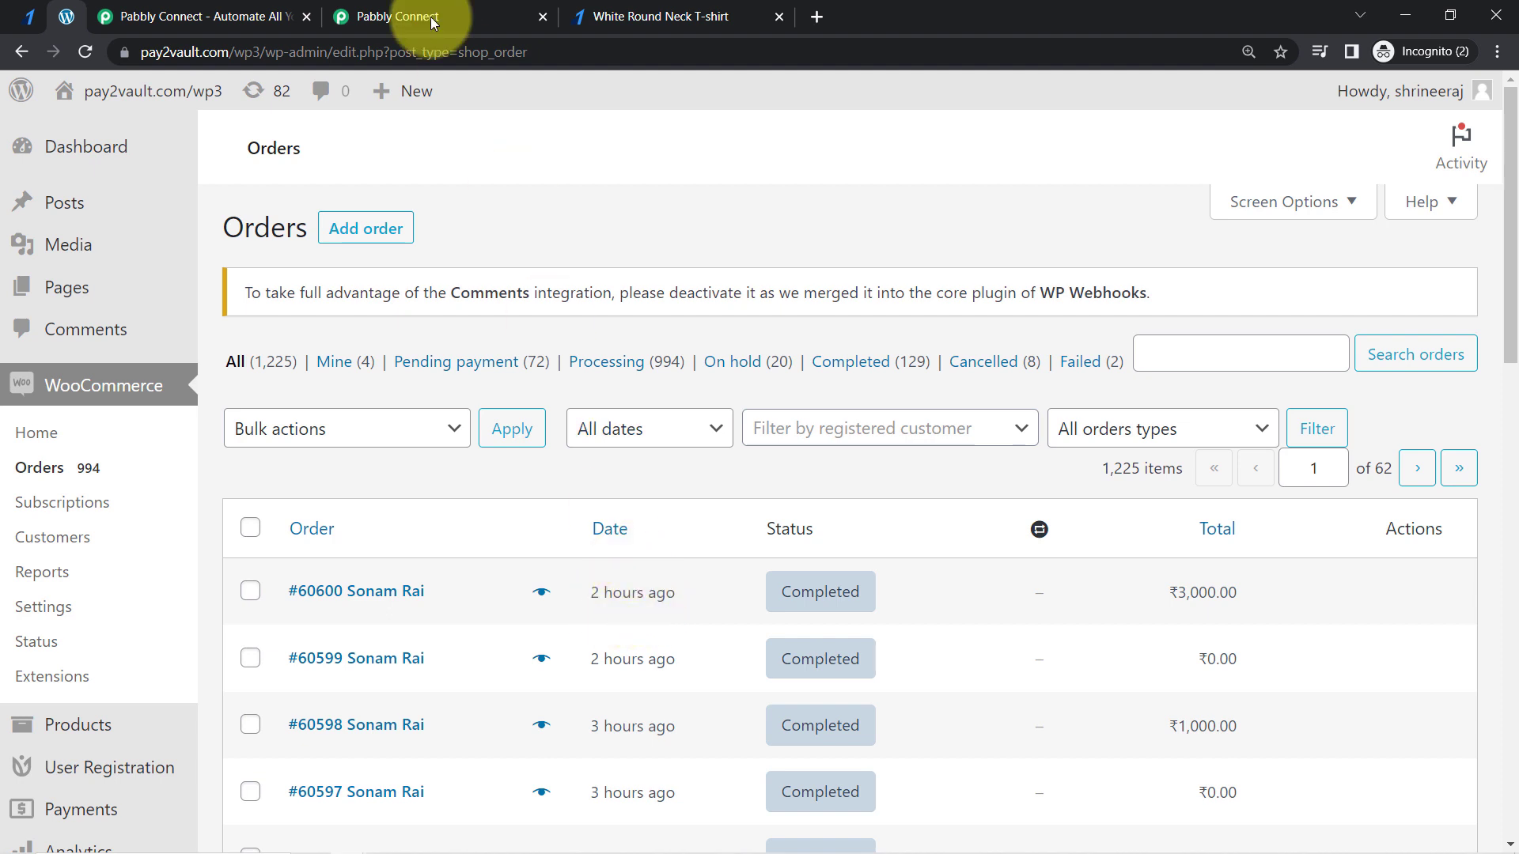
# - Send a test request for the Create an Order action in Pabbly Connect and refresh the WooCommerce Orders list in WordPress
pyautogui.click(380, 17)
pyautogui.click(372, 474)
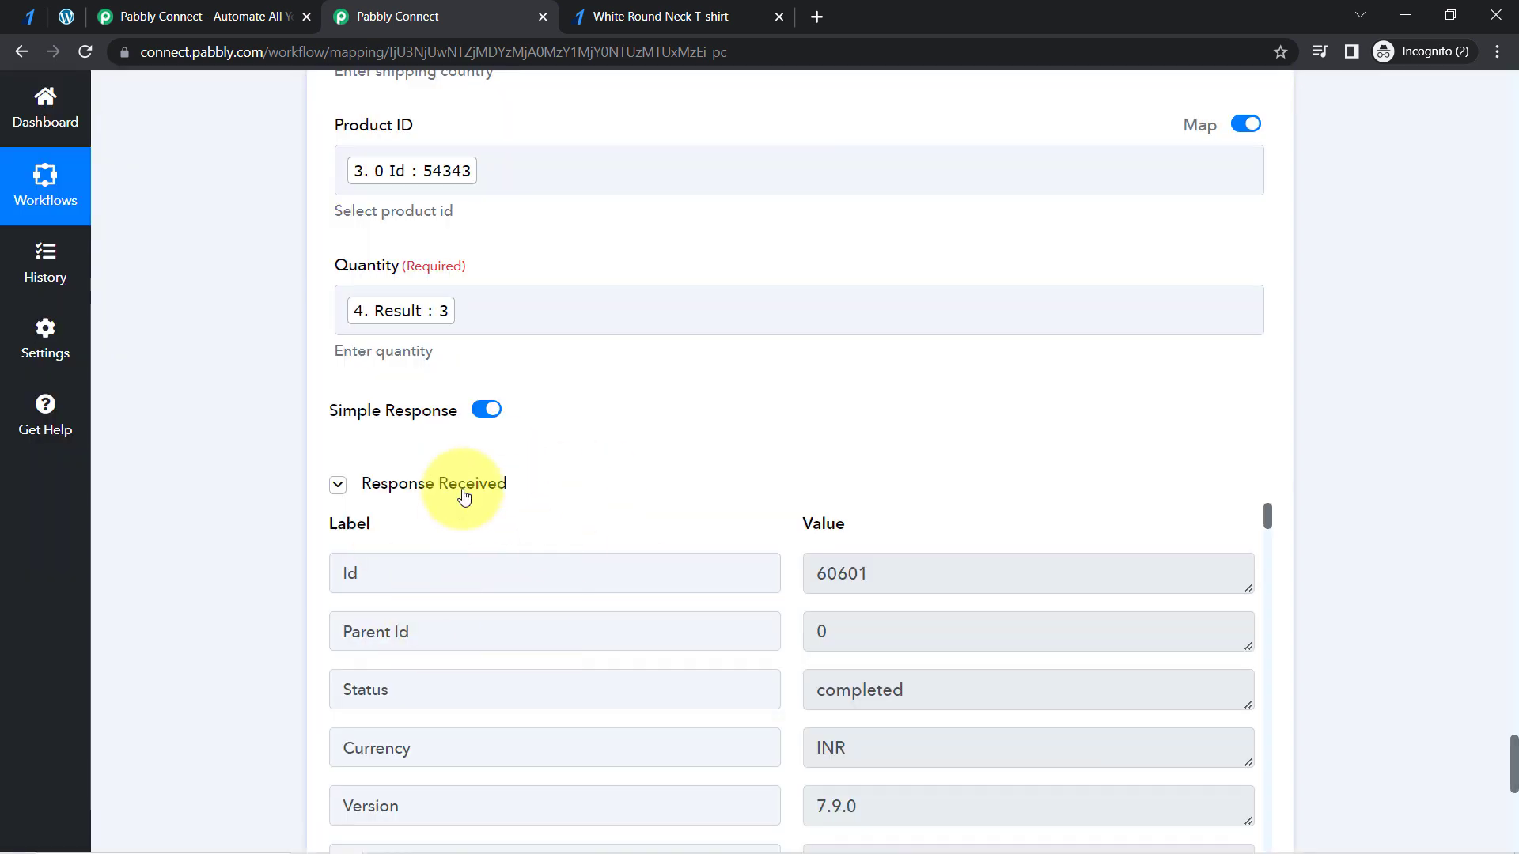
pyautogui.click(66, 17)
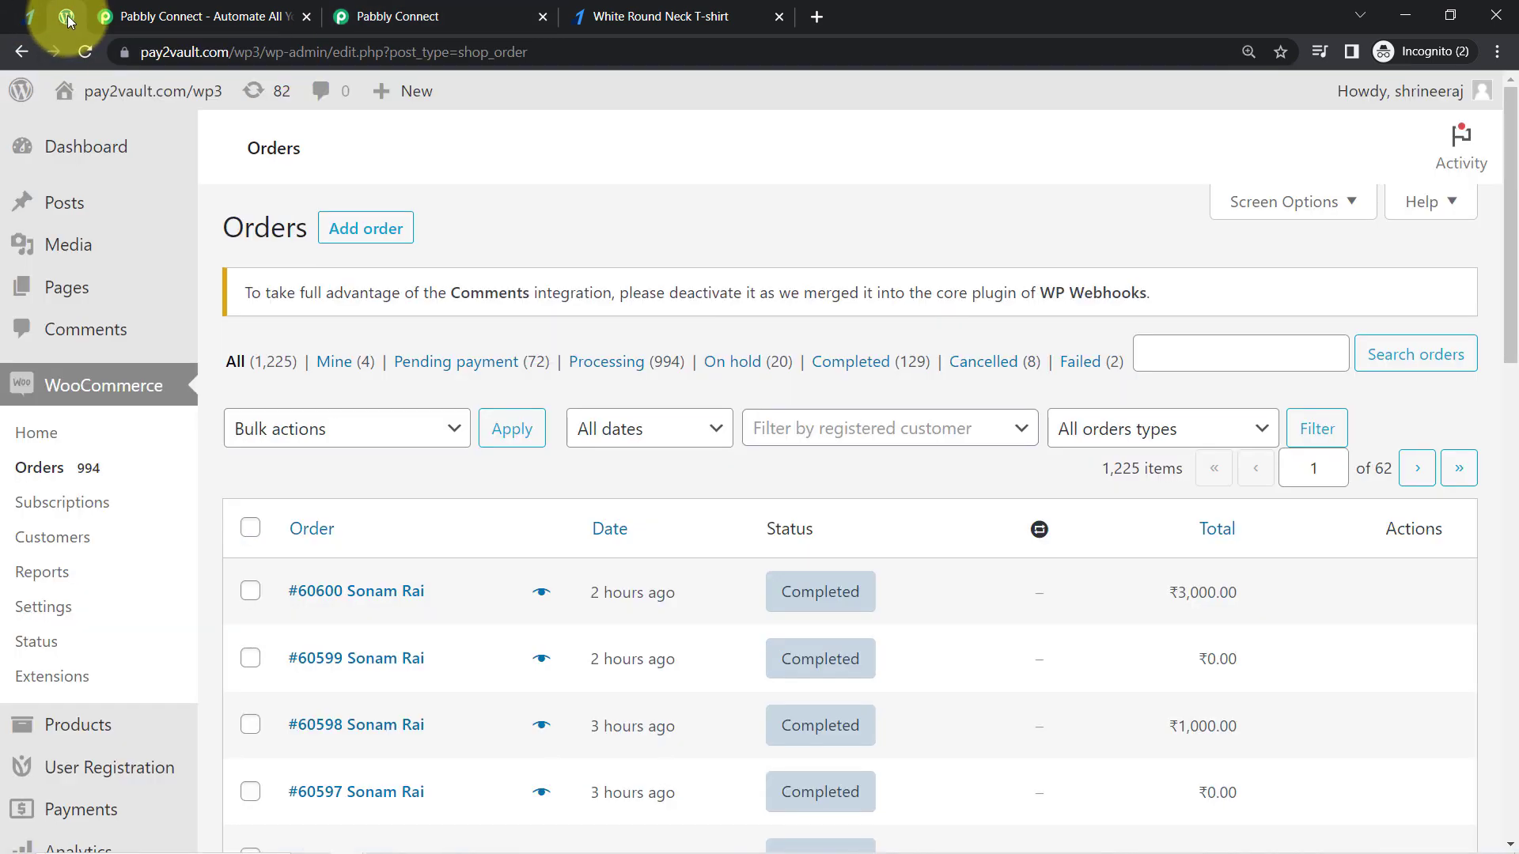
pyautogui.click(89, 50)
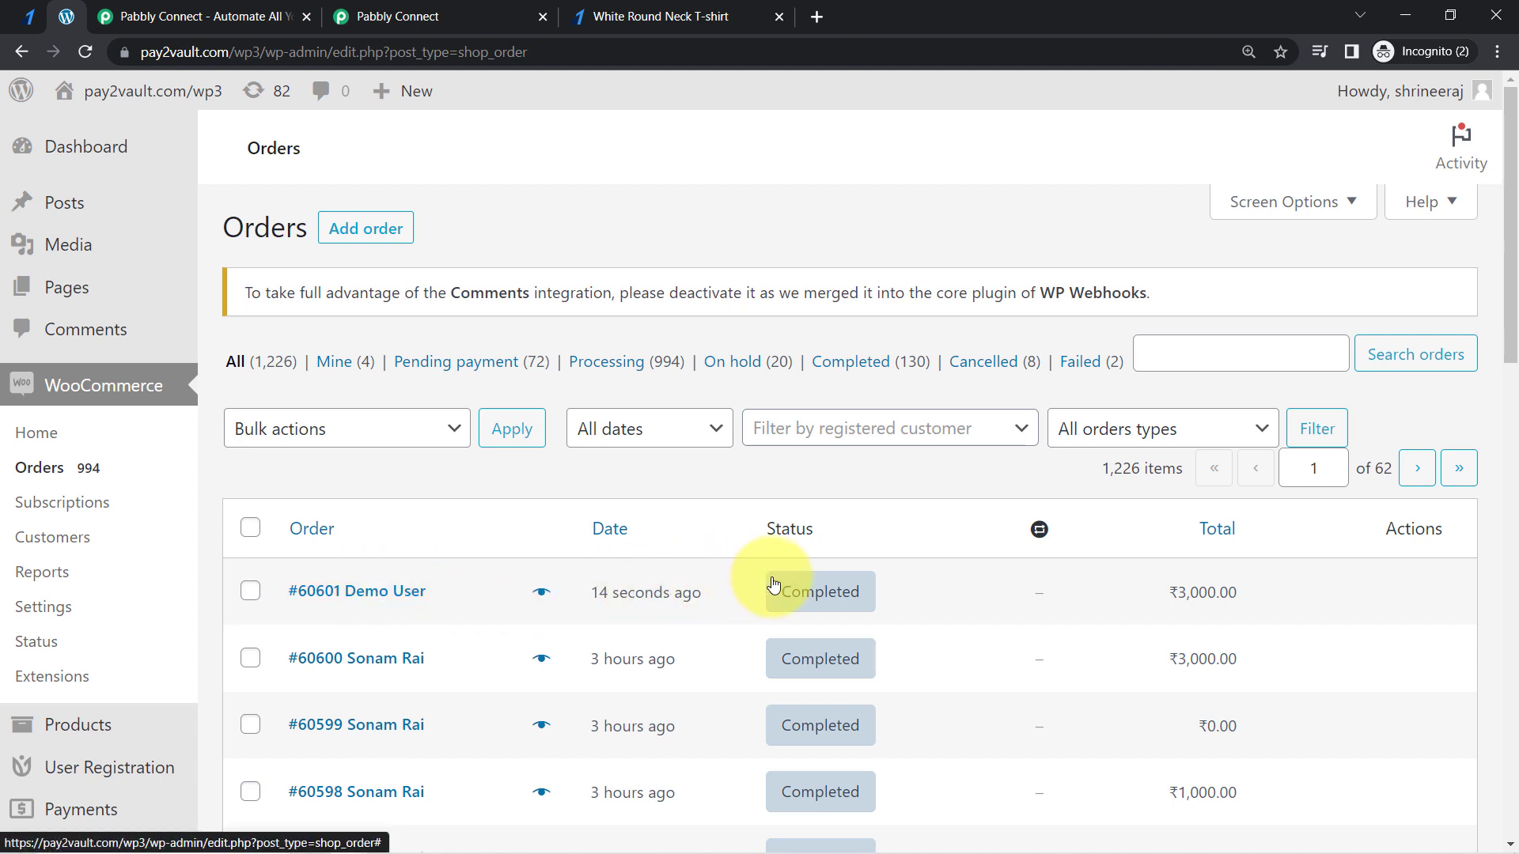
# - Open the newest order in the list and examine its status, customer and billing details
pyautogui.moveTo(843, 595)
pyautogui.moveTo(1201, 593)
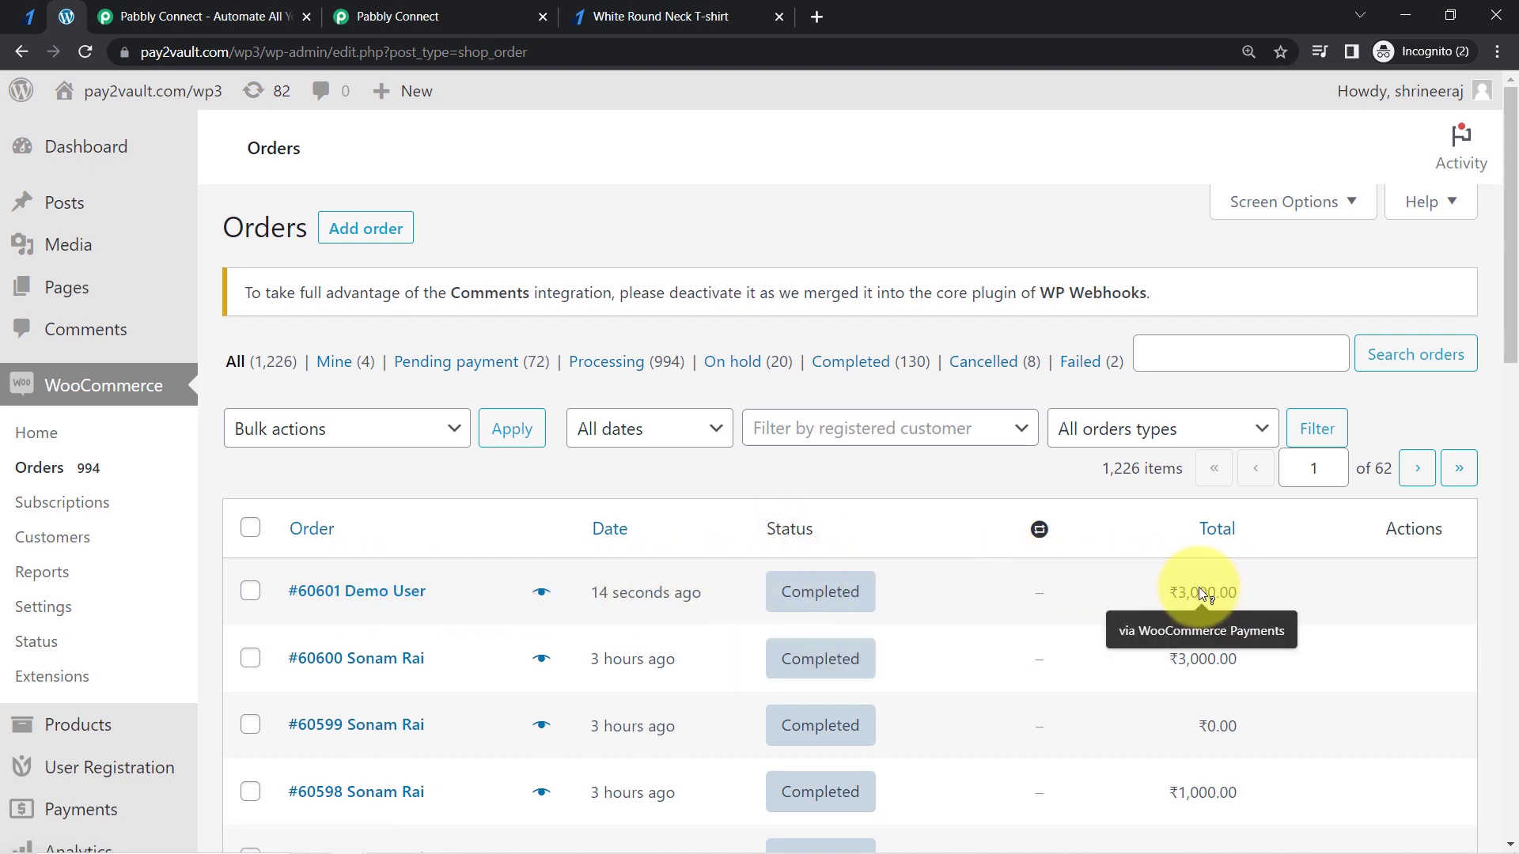
pyautogui.click(361, 594)
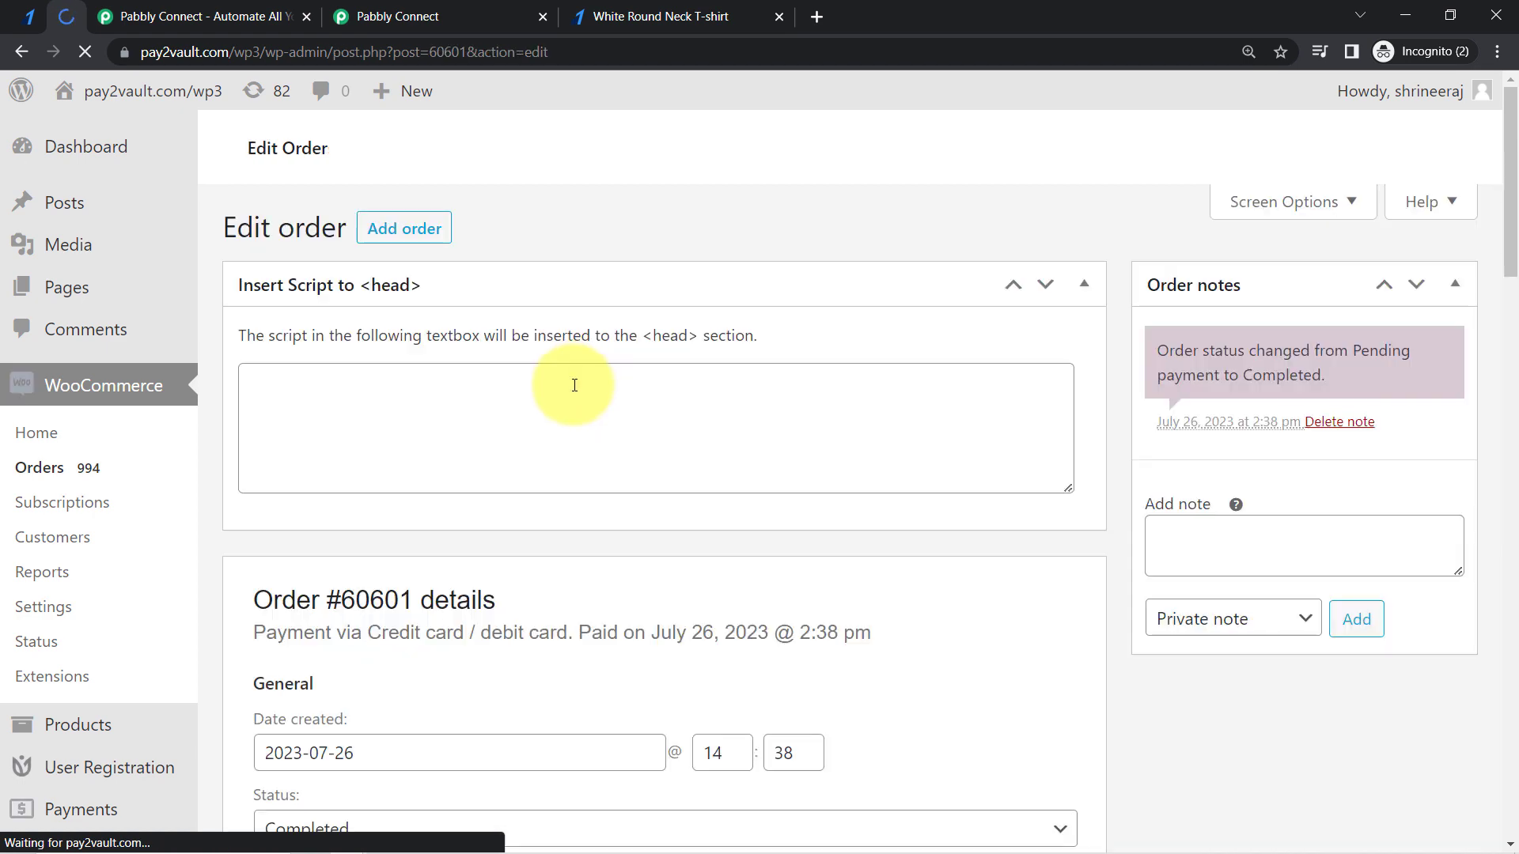
pyautogui.moveTo(1512, 173); pyautogui.dragTo(1514, 216)
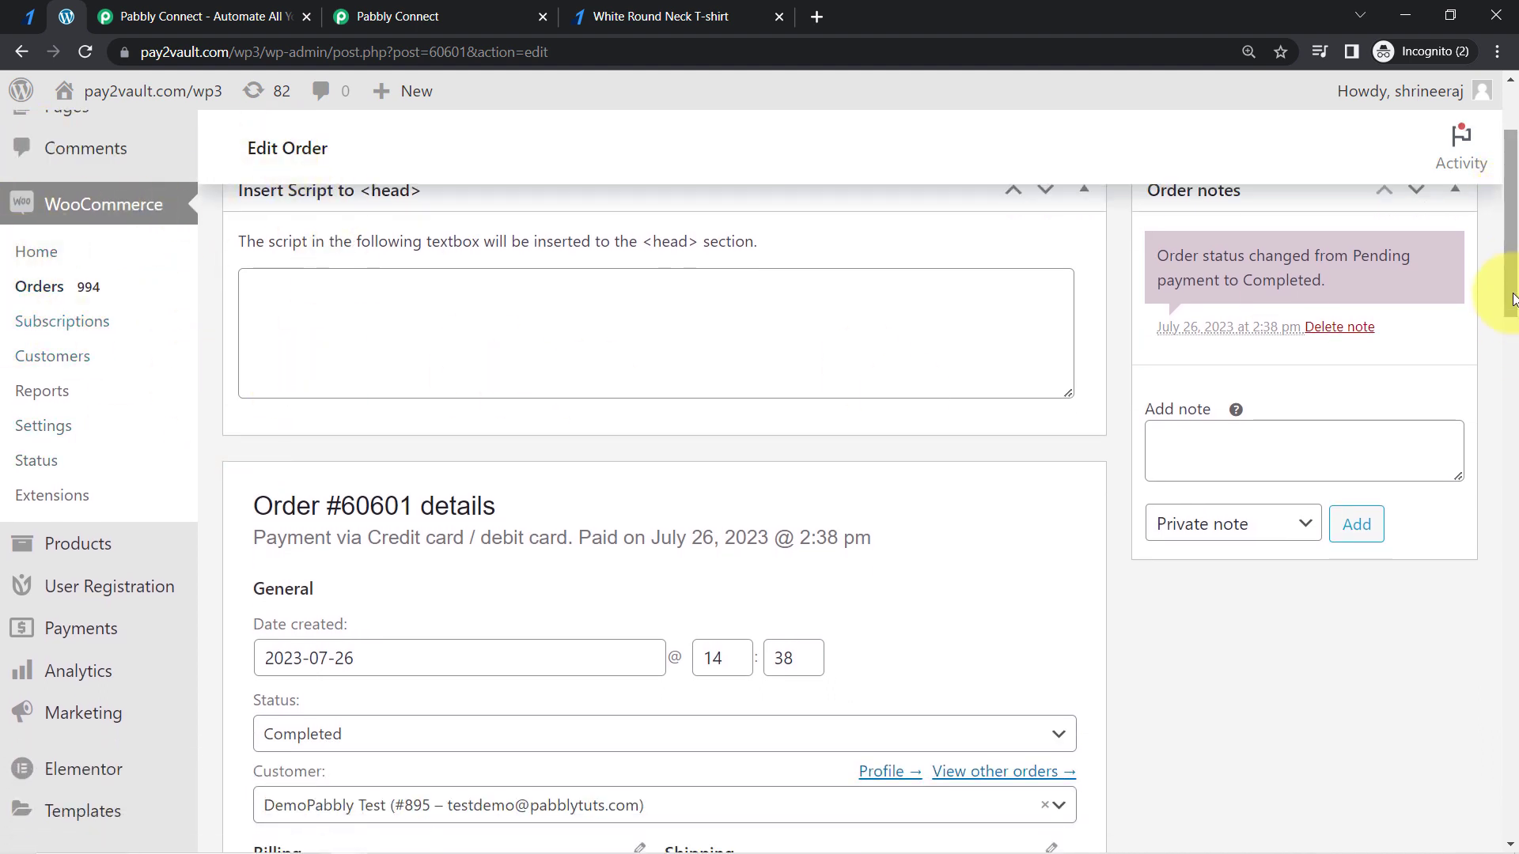
pyautogui.moveTo(1511, 288); pyautogui.dragTo(1512, 406)
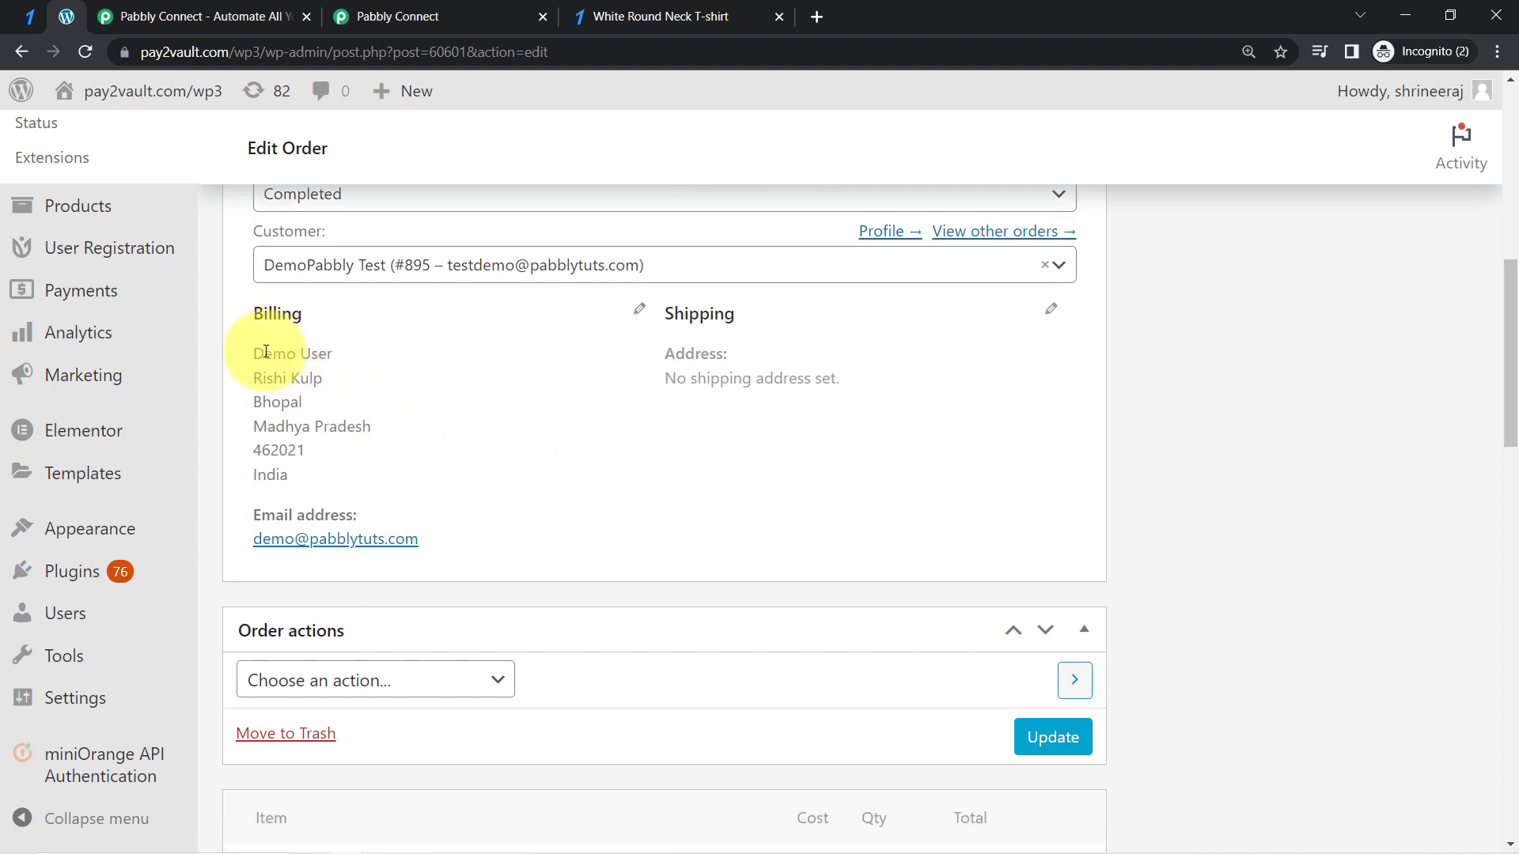
pyautogui.moveTo(266, 351); pyautogui.dragTo(297, 476)
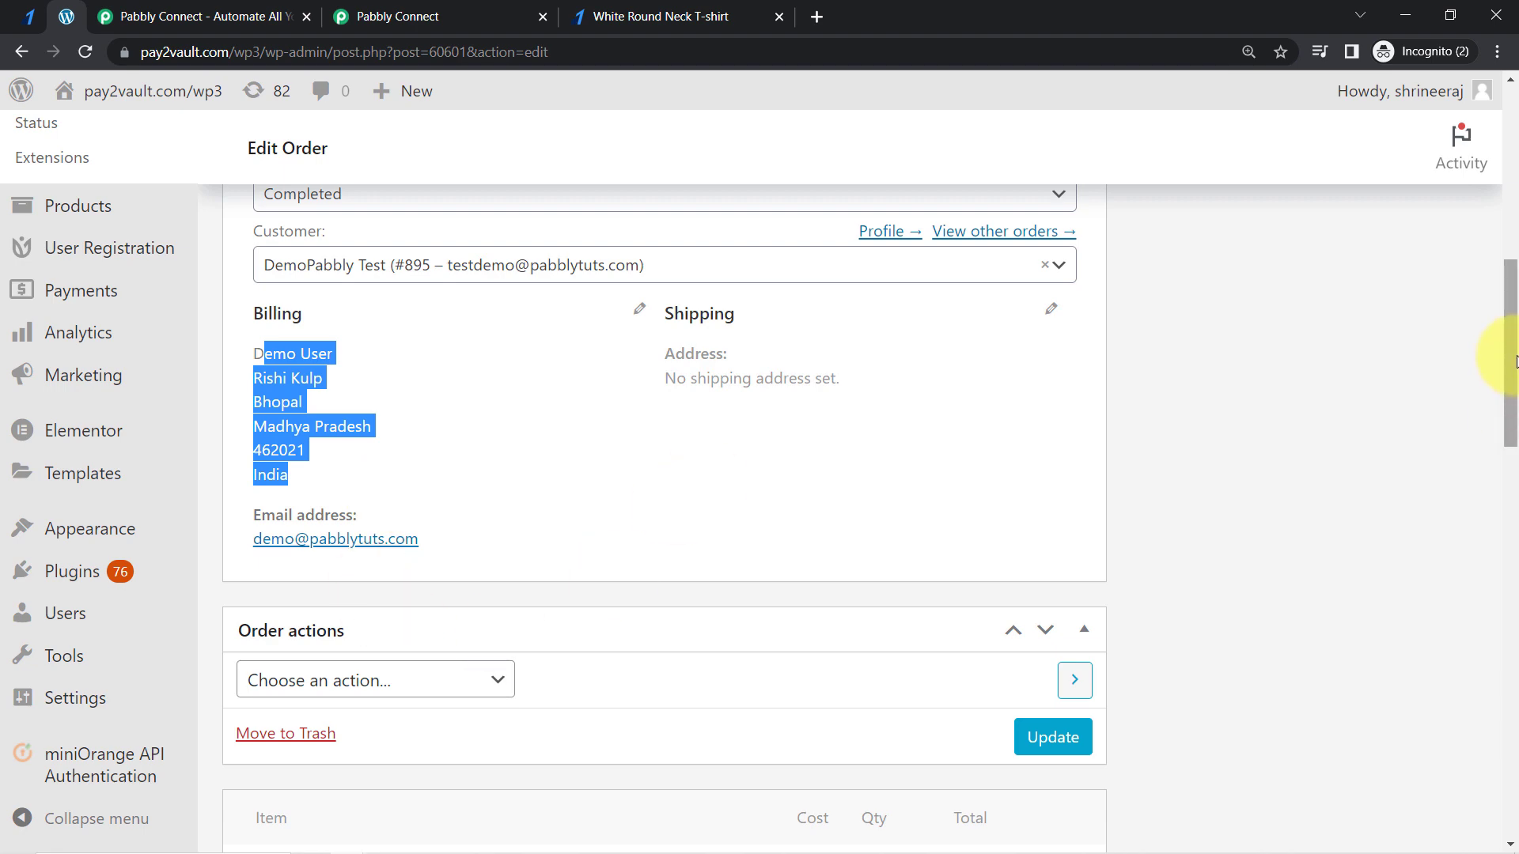
pyautogui.moveTo(1514, 361); pyautogui.dragTo(1474, 294)
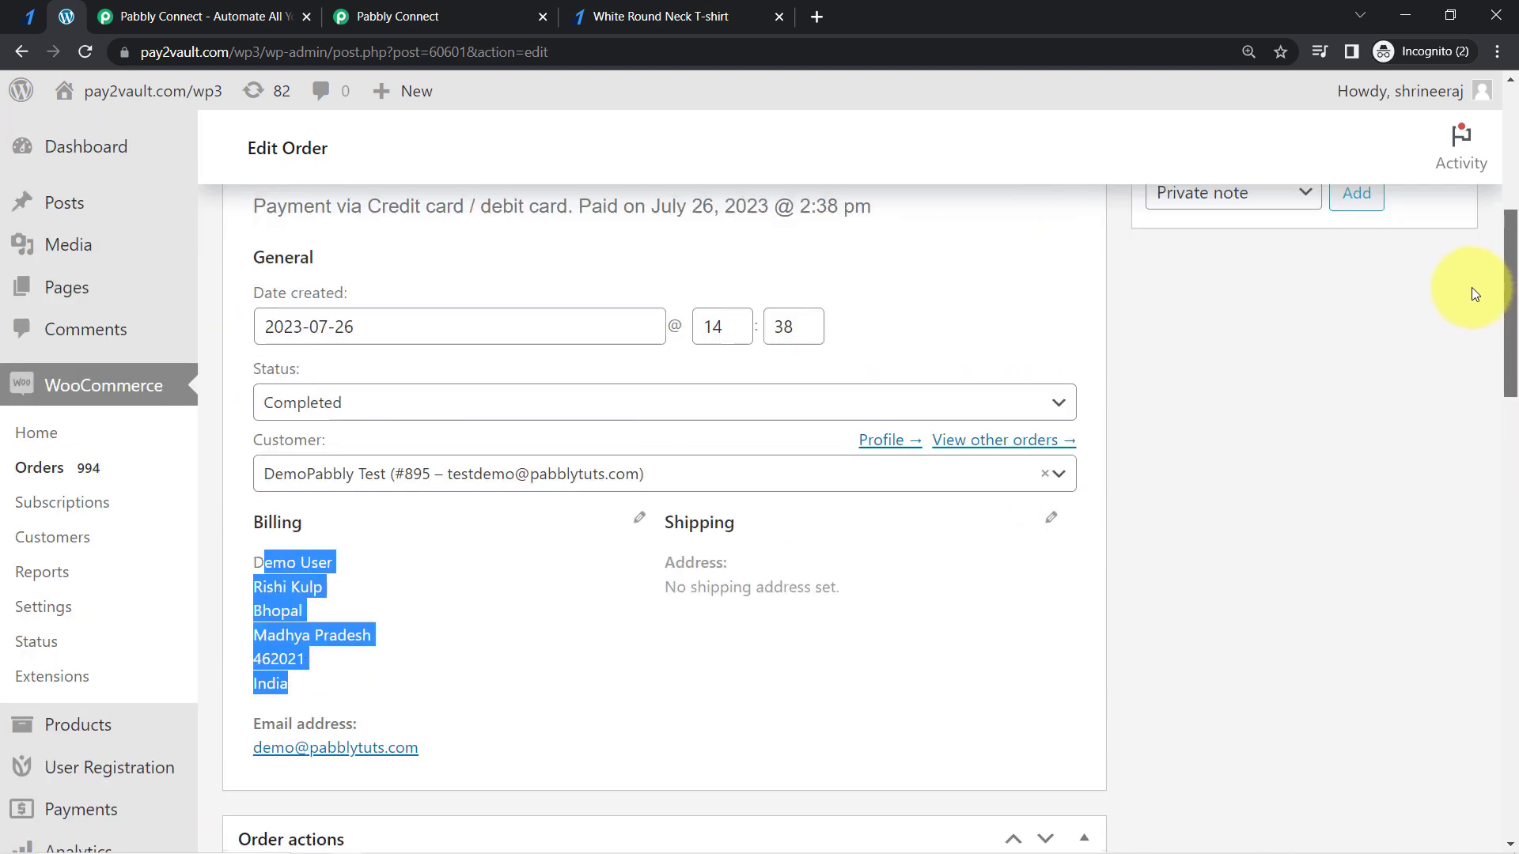
pyautogui.scroll(1, 1474, 293)
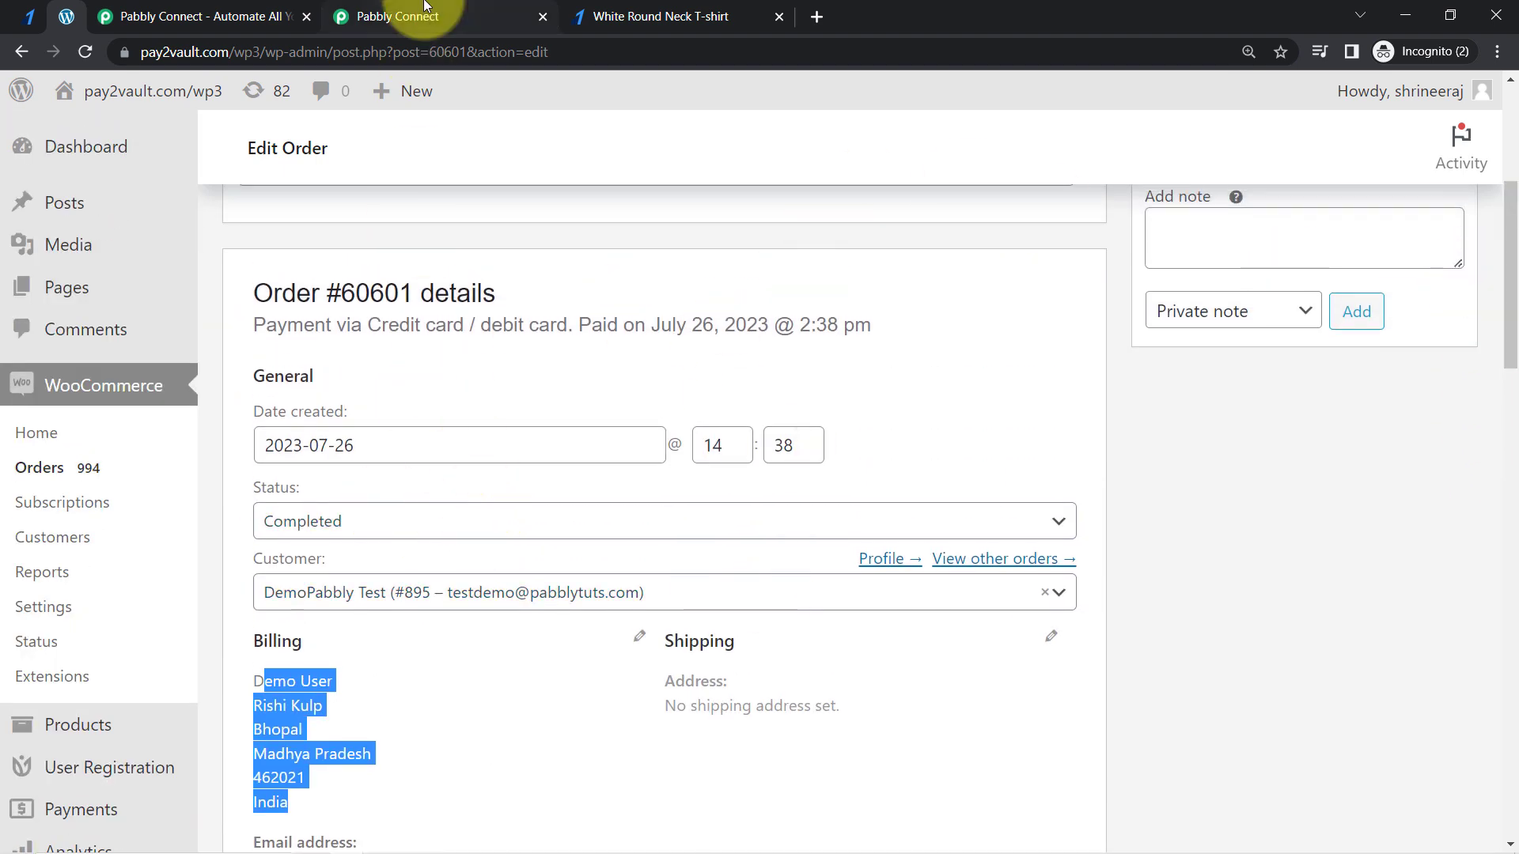
# - Switch to the Pabbly Connect workflow and collapse the Razorpay trigger, first Number Formatter and Retrieve a Product steps for review
pyautogui.moveTo(425, 6)
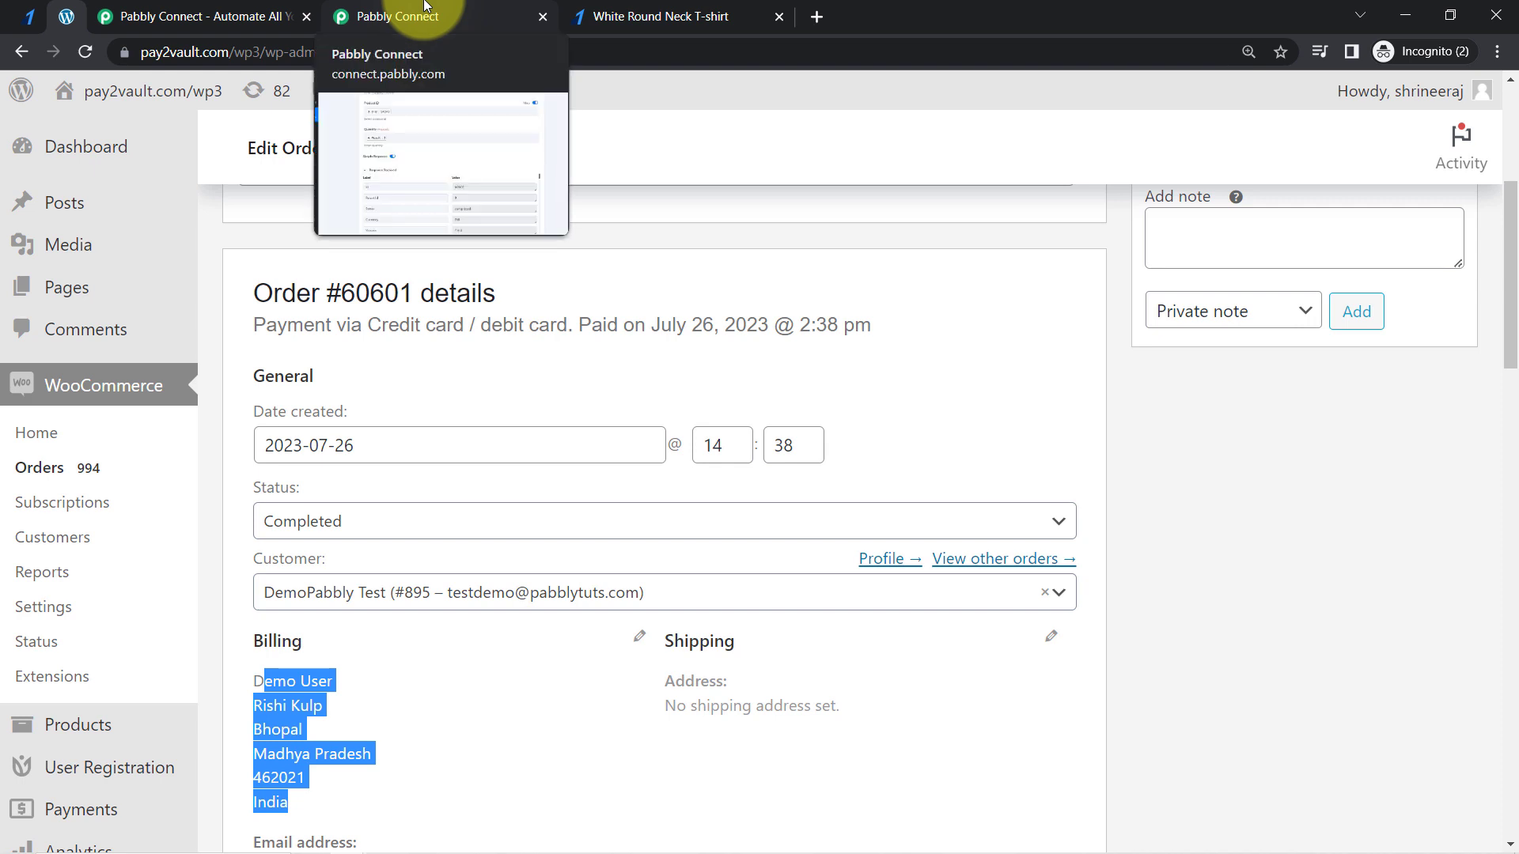
pyautogui.click(425, 6)
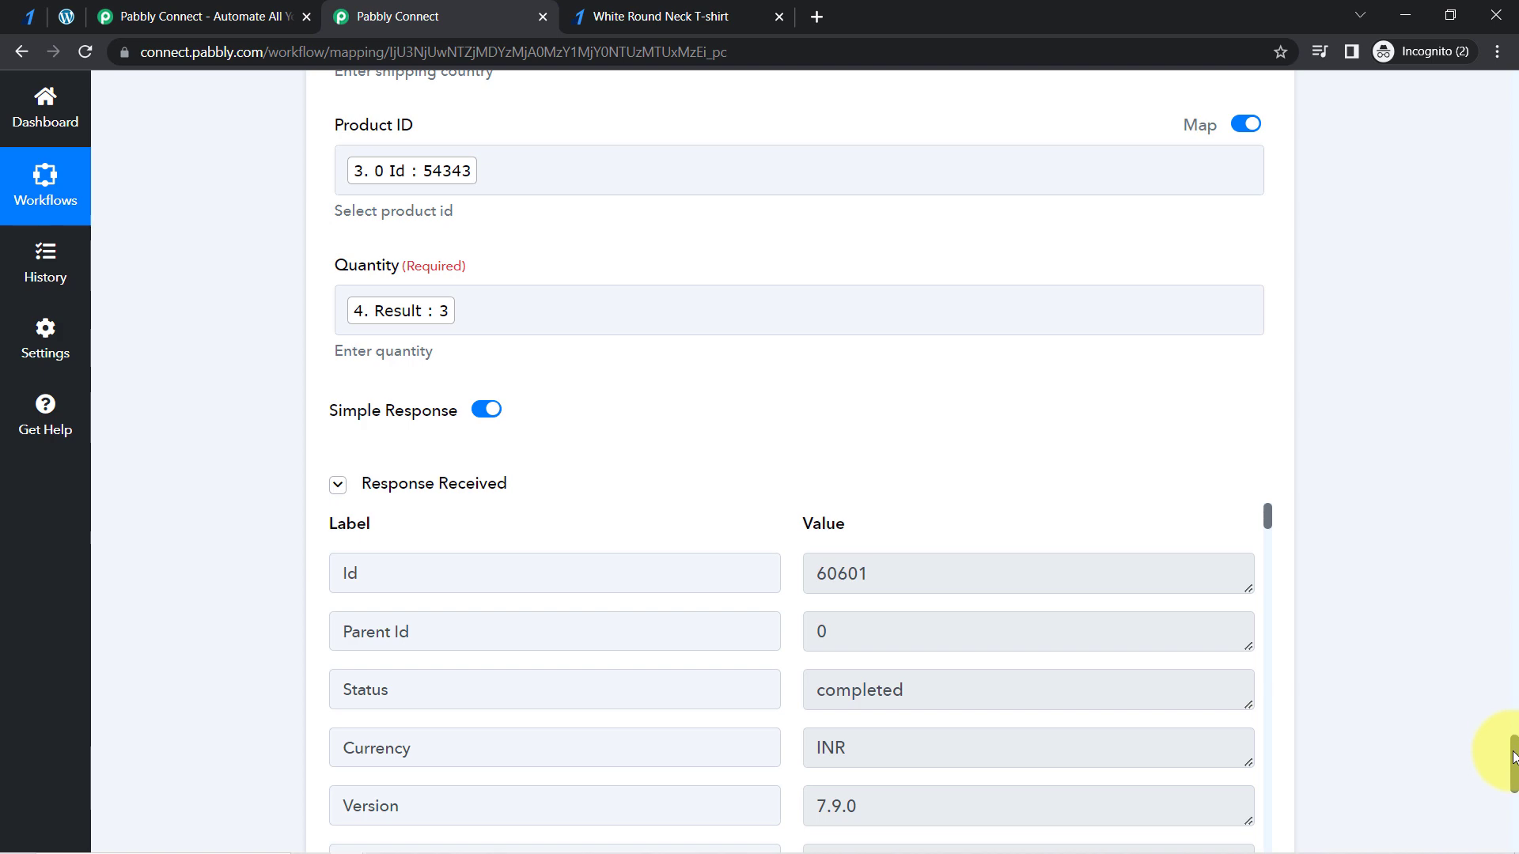
pyautogui.moveTo(1513, 758); pyautogui.dragTo(1506, 35)
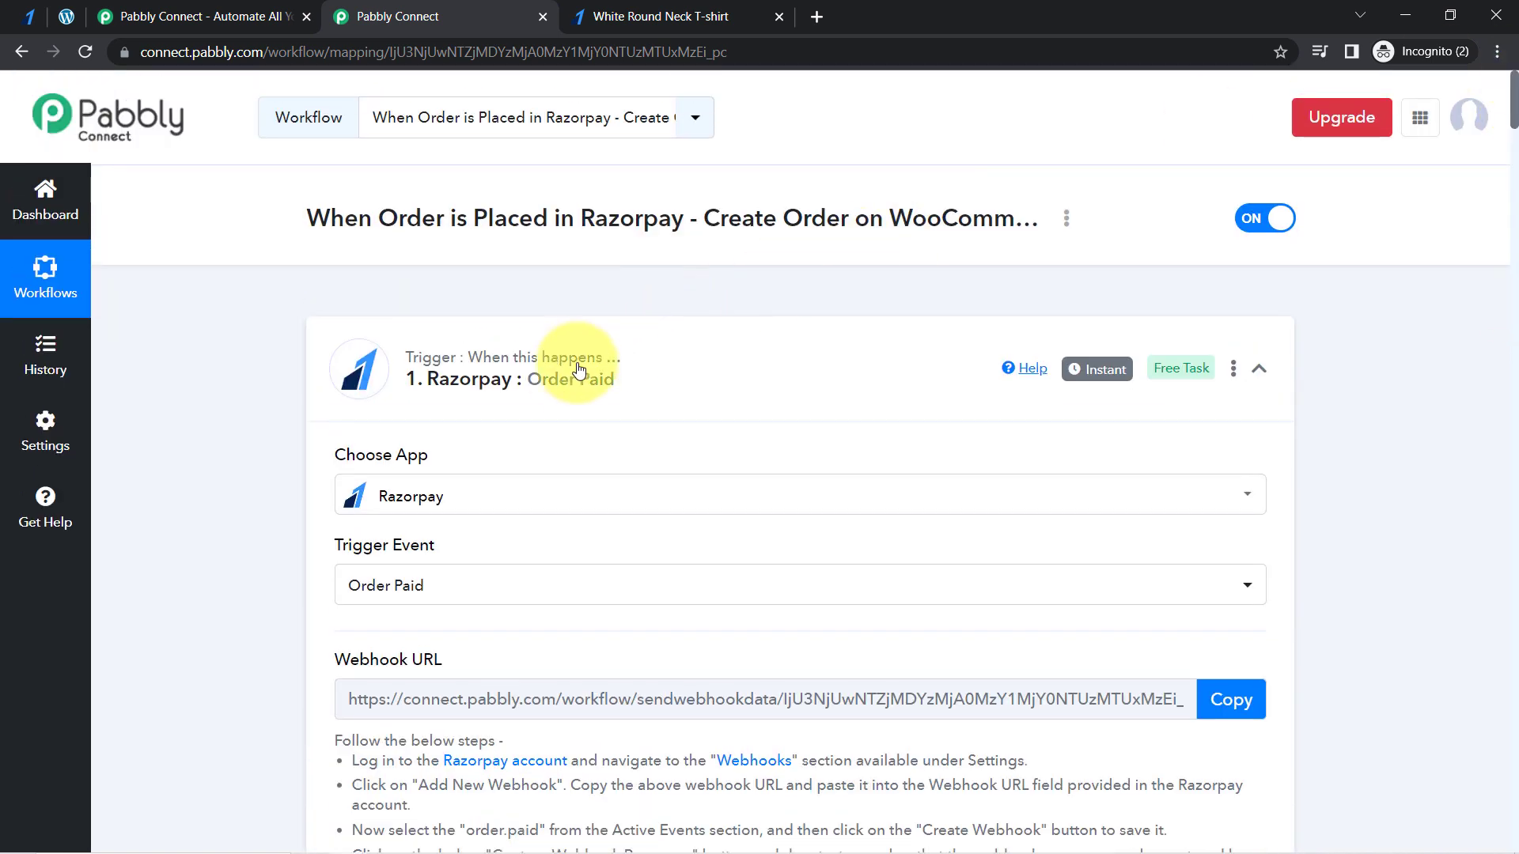
pyautogui.click(578, 370)
pyautogui.click(525, 553)
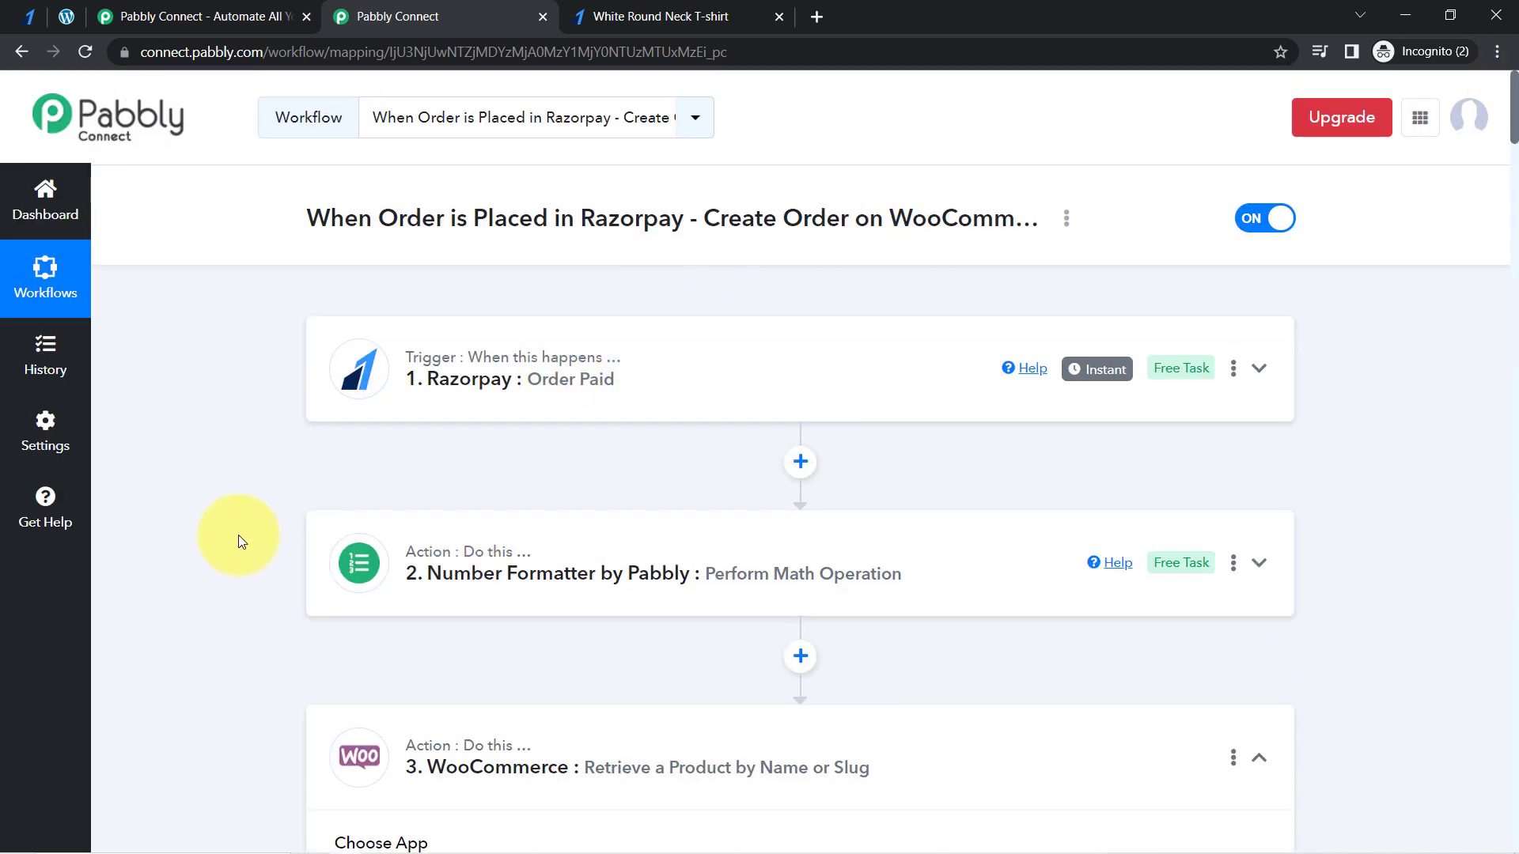
pyautogui.scroll(-3, 243, 515)
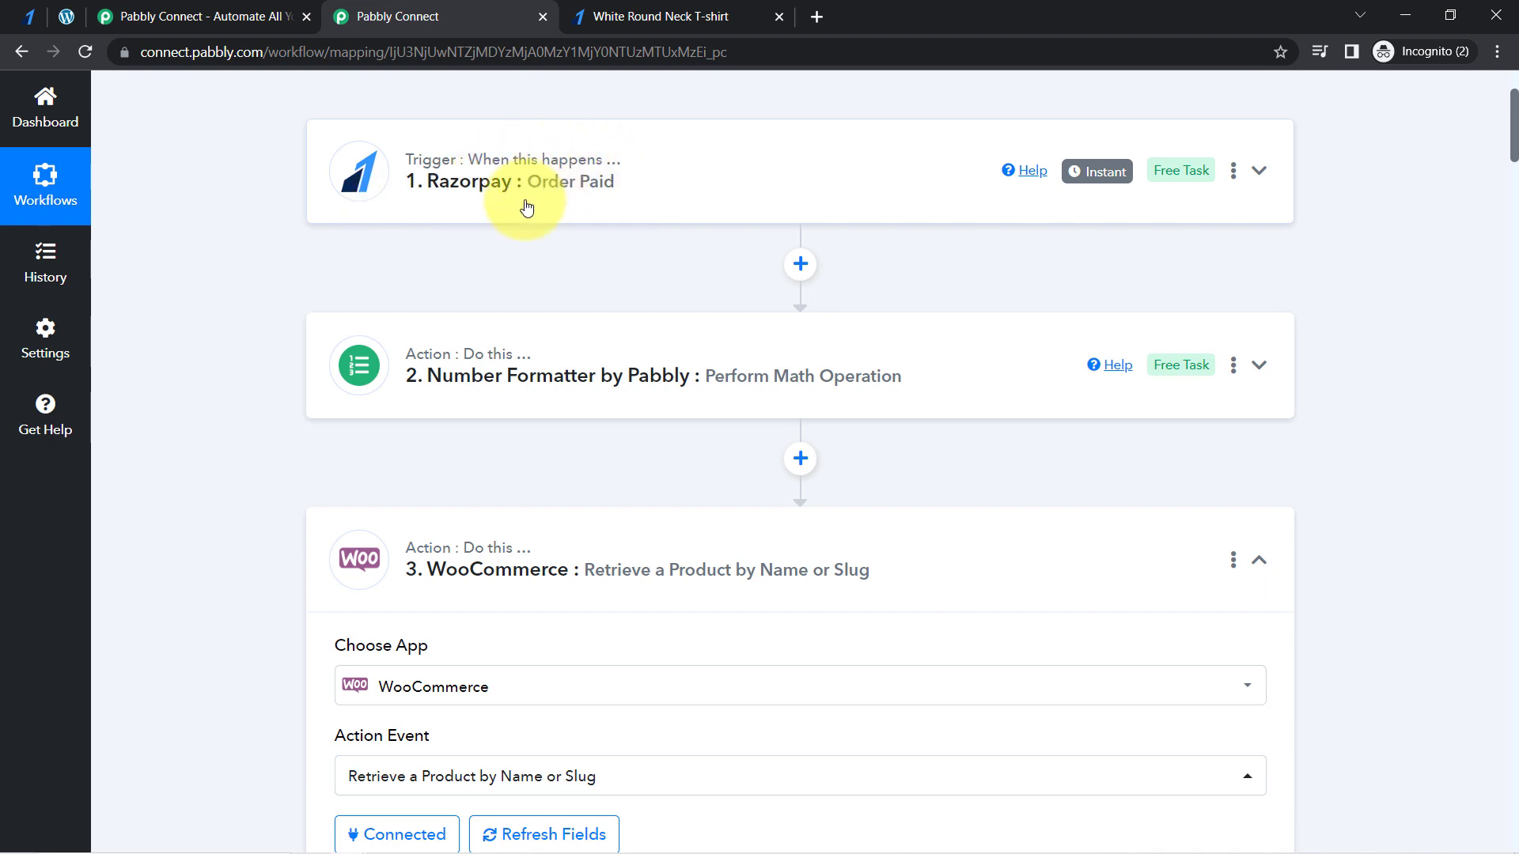
pyautogui.click(417, 563)
pyautogui.scroll(-1, 216, 580)
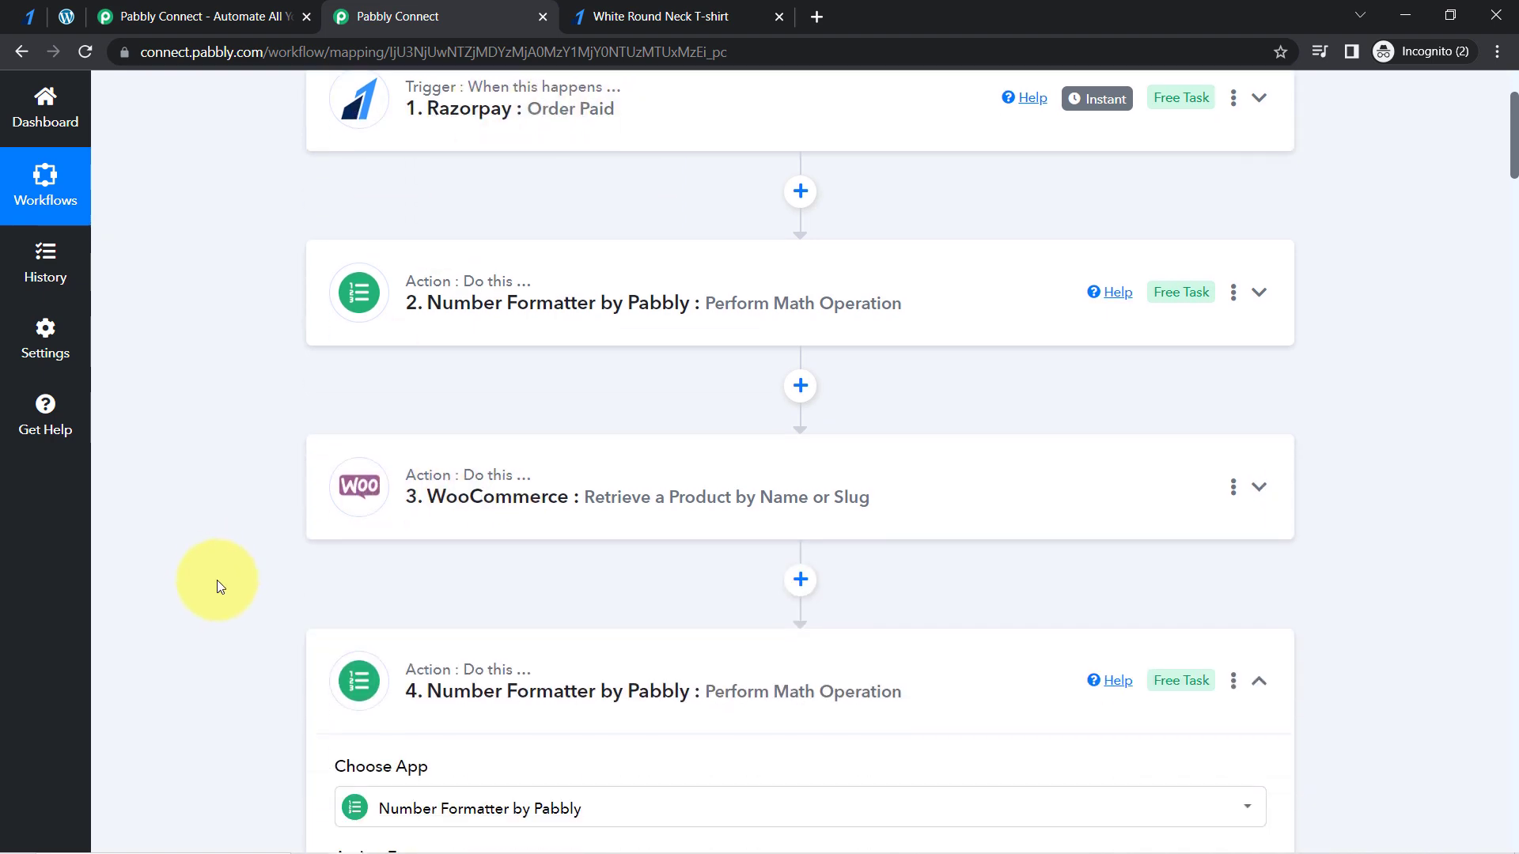
pyautogui.scroll(-2, 231, 364)
pyautogui.scroll(2, 227, 417)
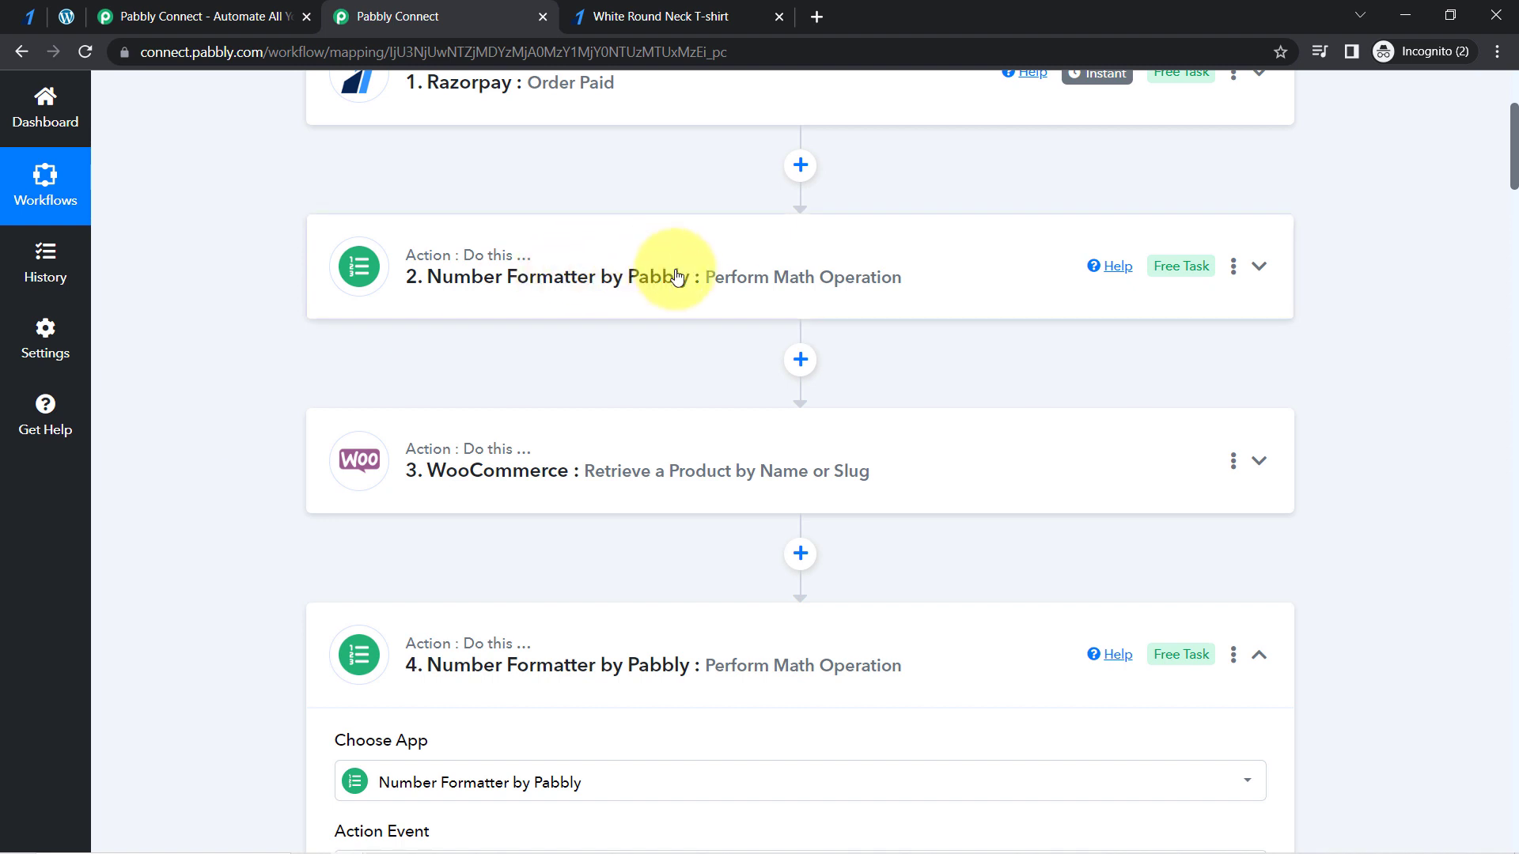
# - Review the divide operations and results of both Number Formatter steps, and collapse the second one
pyautogui.click(676, 277)
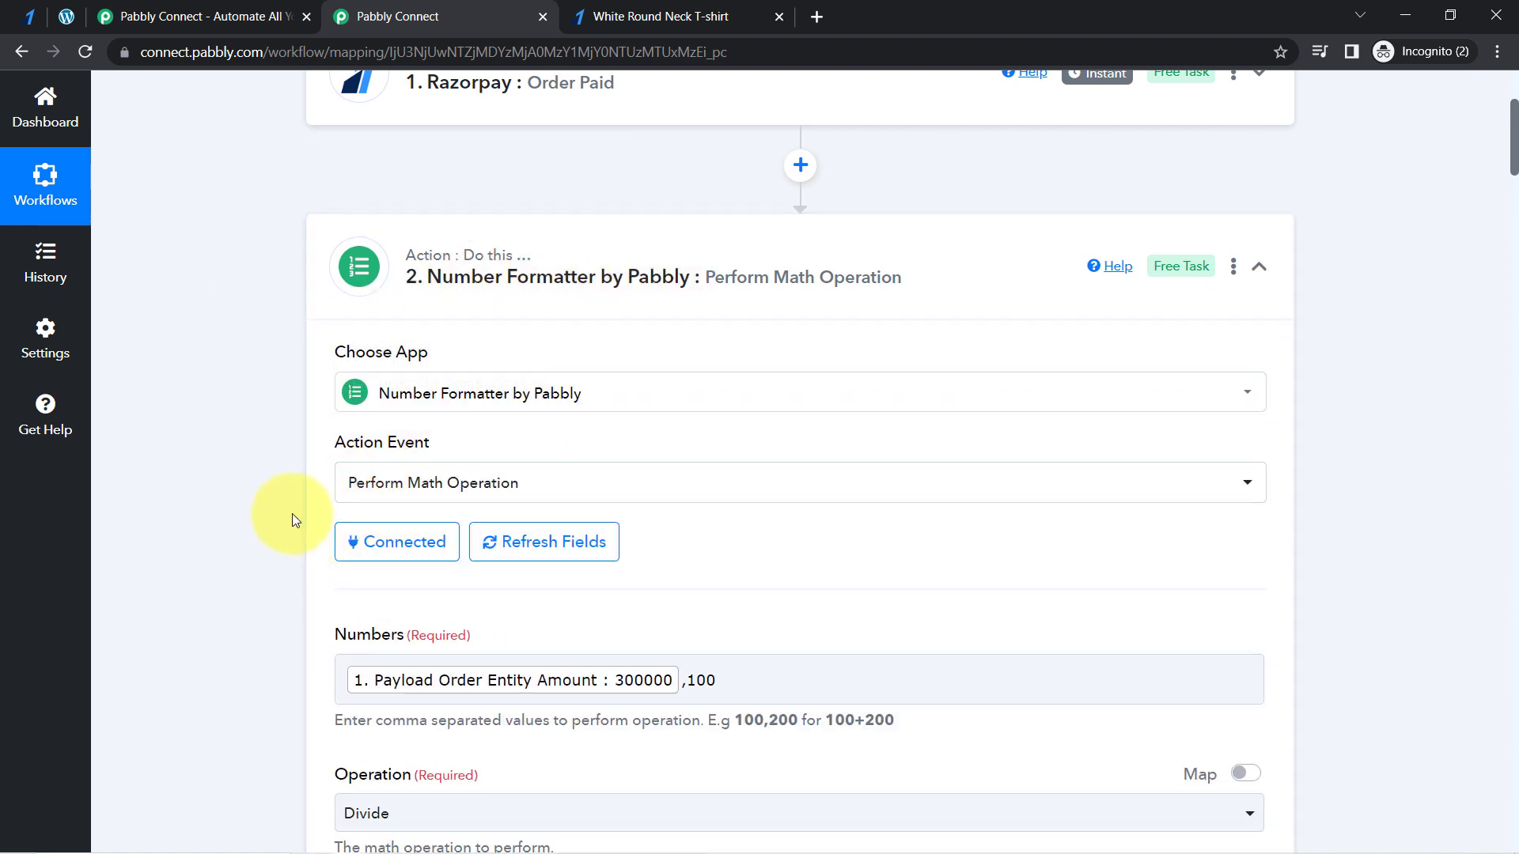
pyautogui.scroll(-1, 292, 514)
pyautogui.scroll(-5, 292, 514)
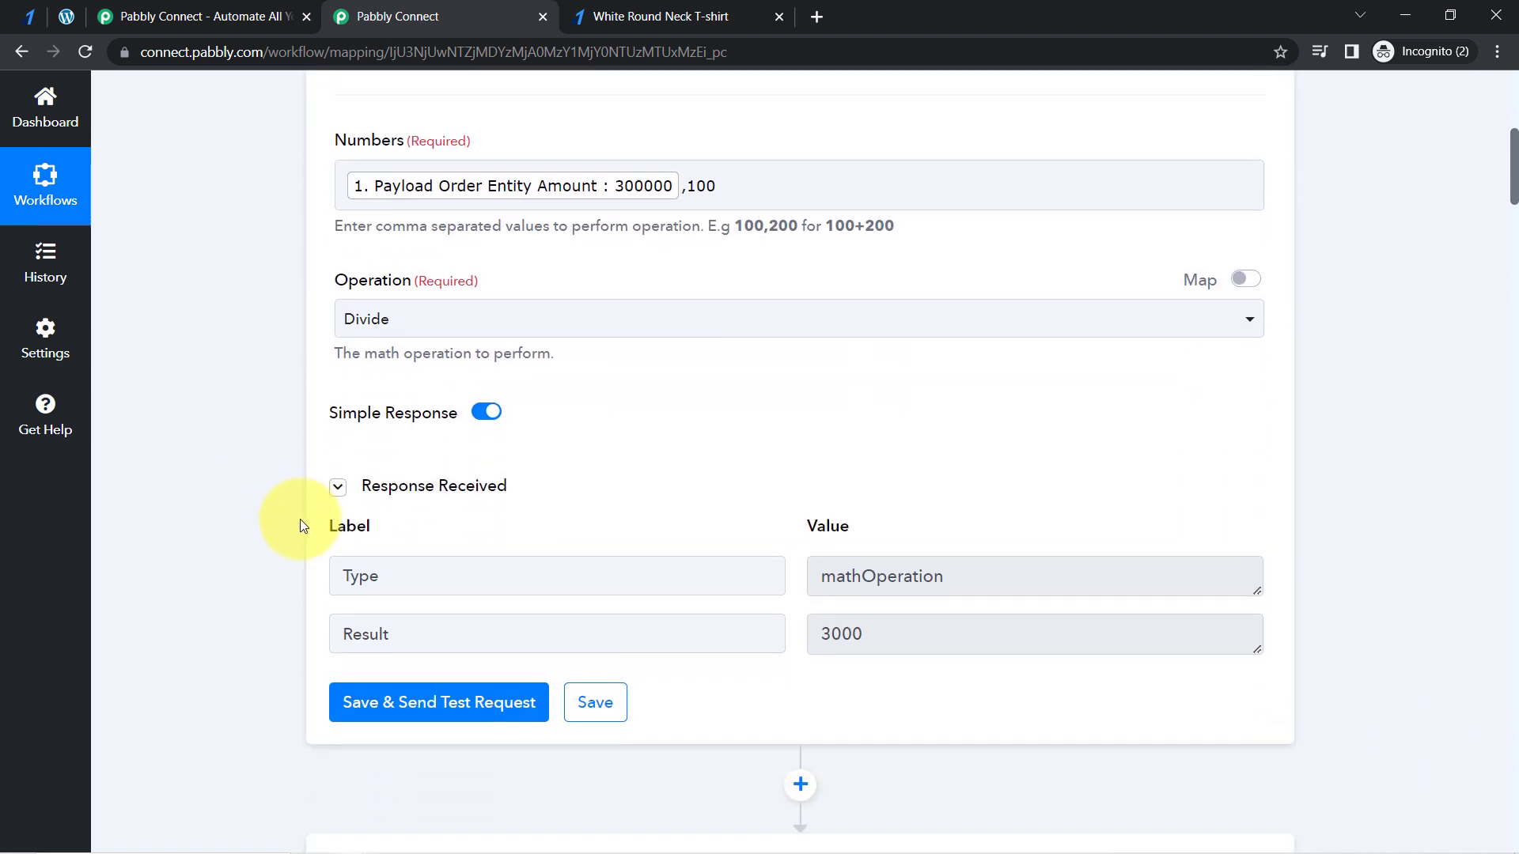
pyautogui.scroll(-6, 379, 466)
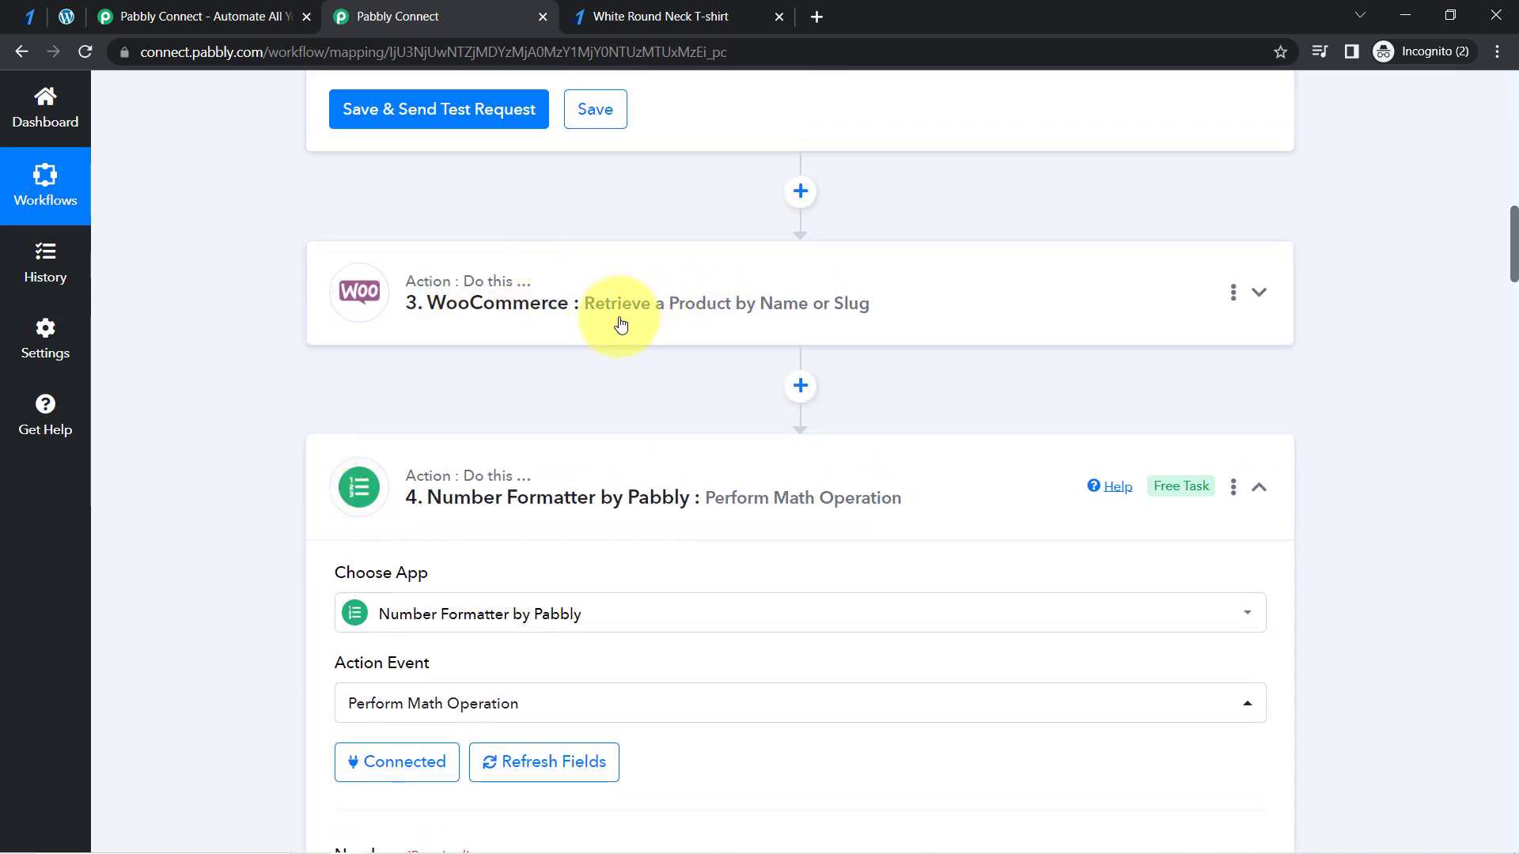
pyautogui.scroll(1, 281, 387)
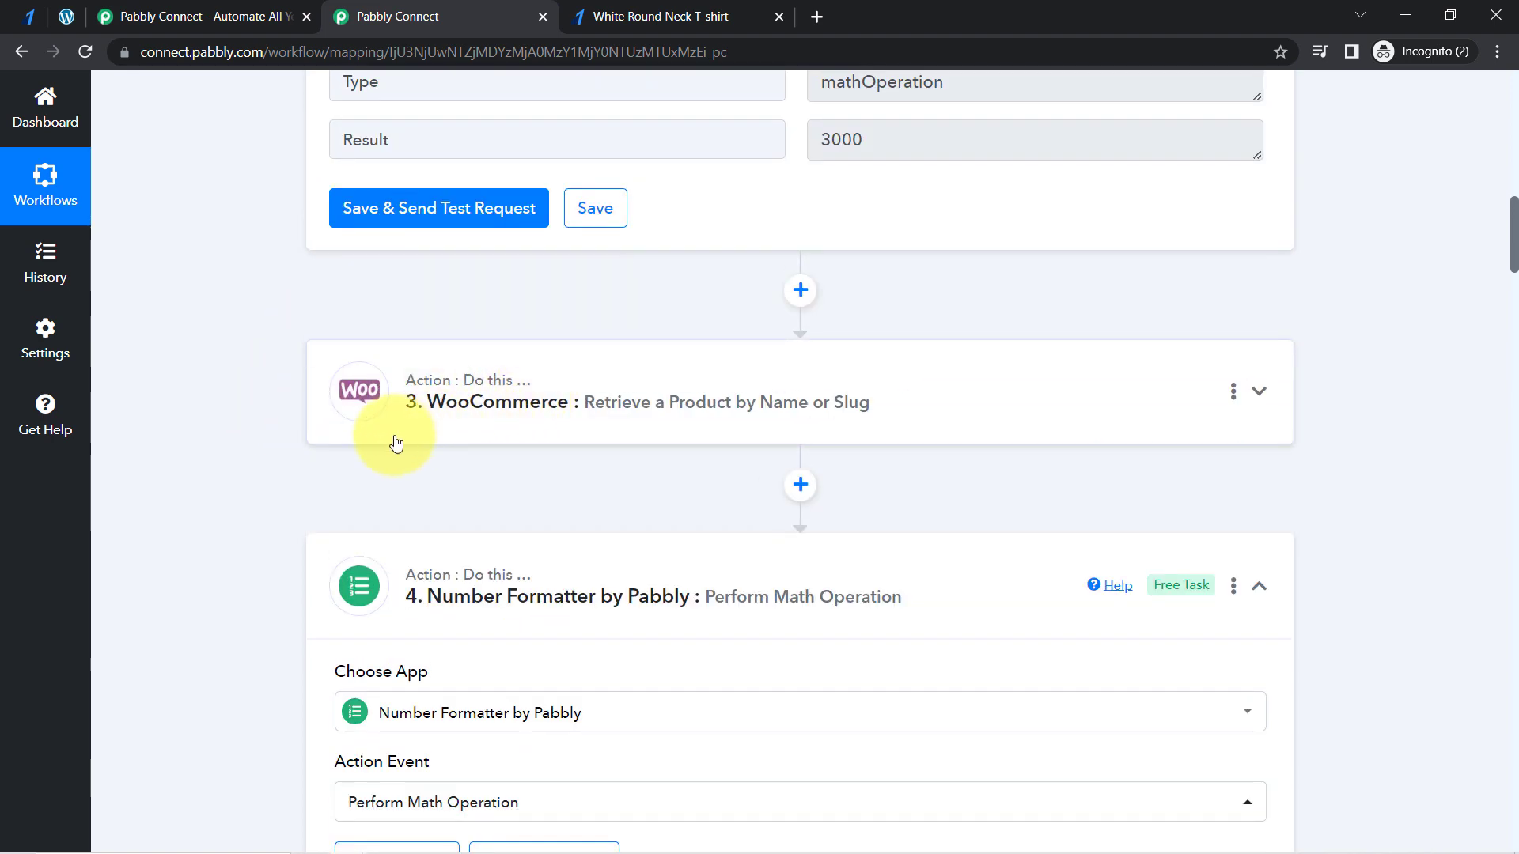
pyautogui.scroll(-4, 332, 475)
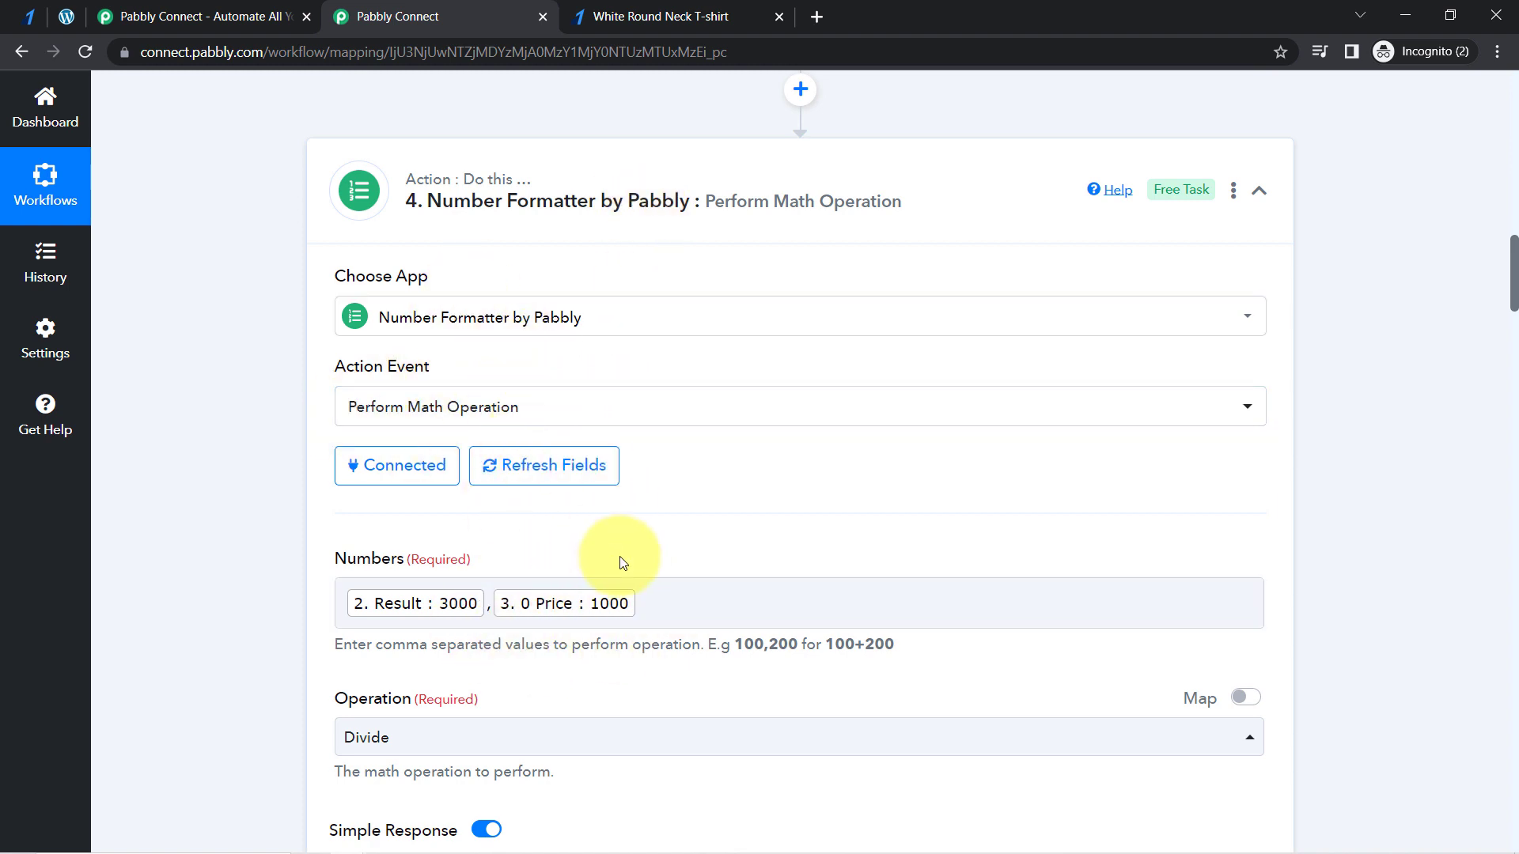
pyautogui.scroll(-6, 621, 563)
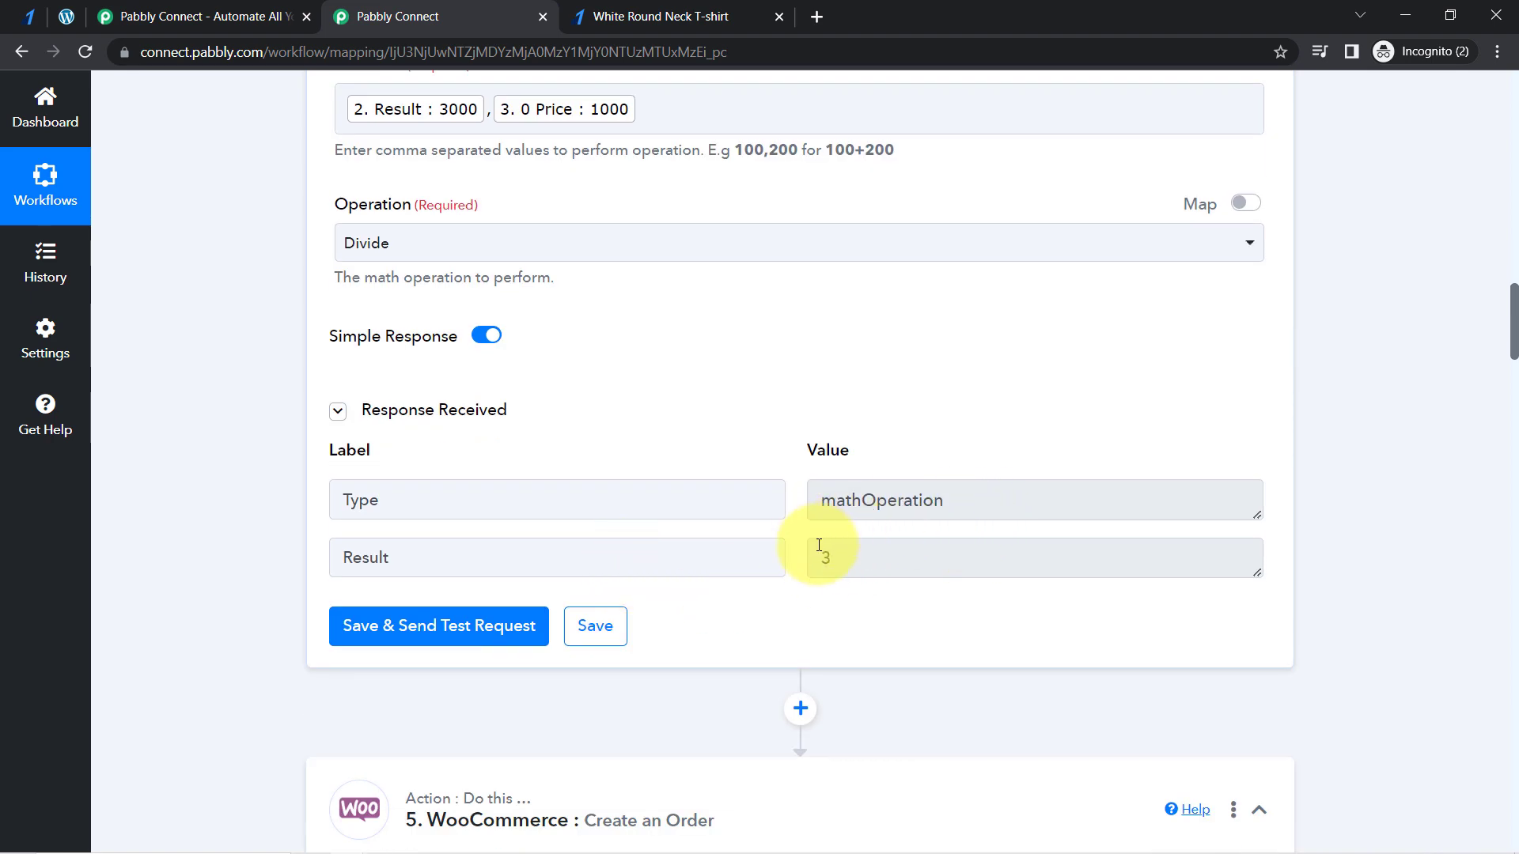
pyautogui.scroll(6, 654, 329)
pyautogui.click(489, 203)
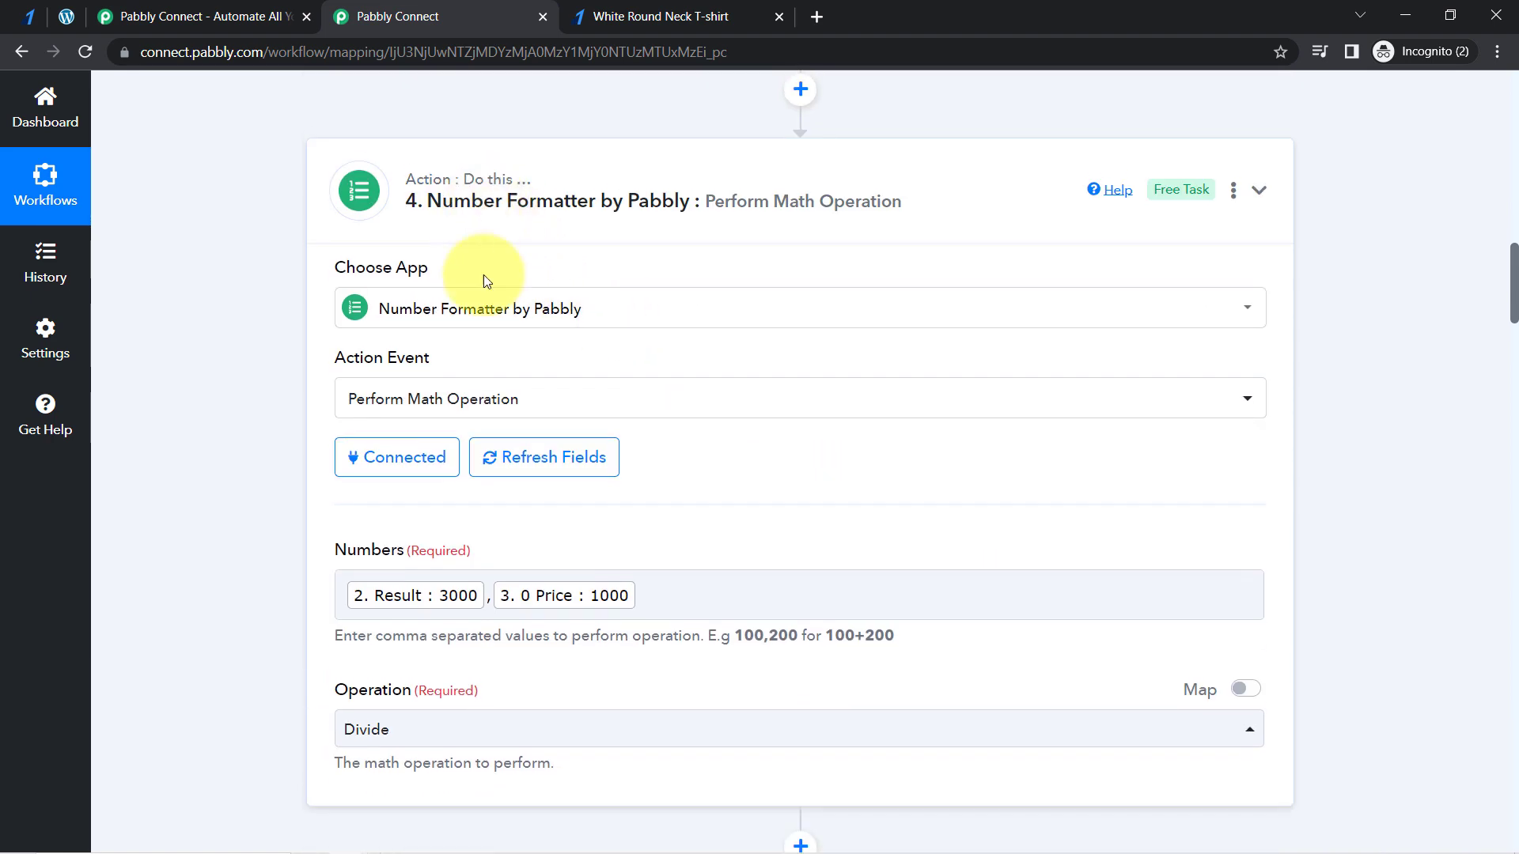
pyautogui.scroll(-2, 1516, 295)
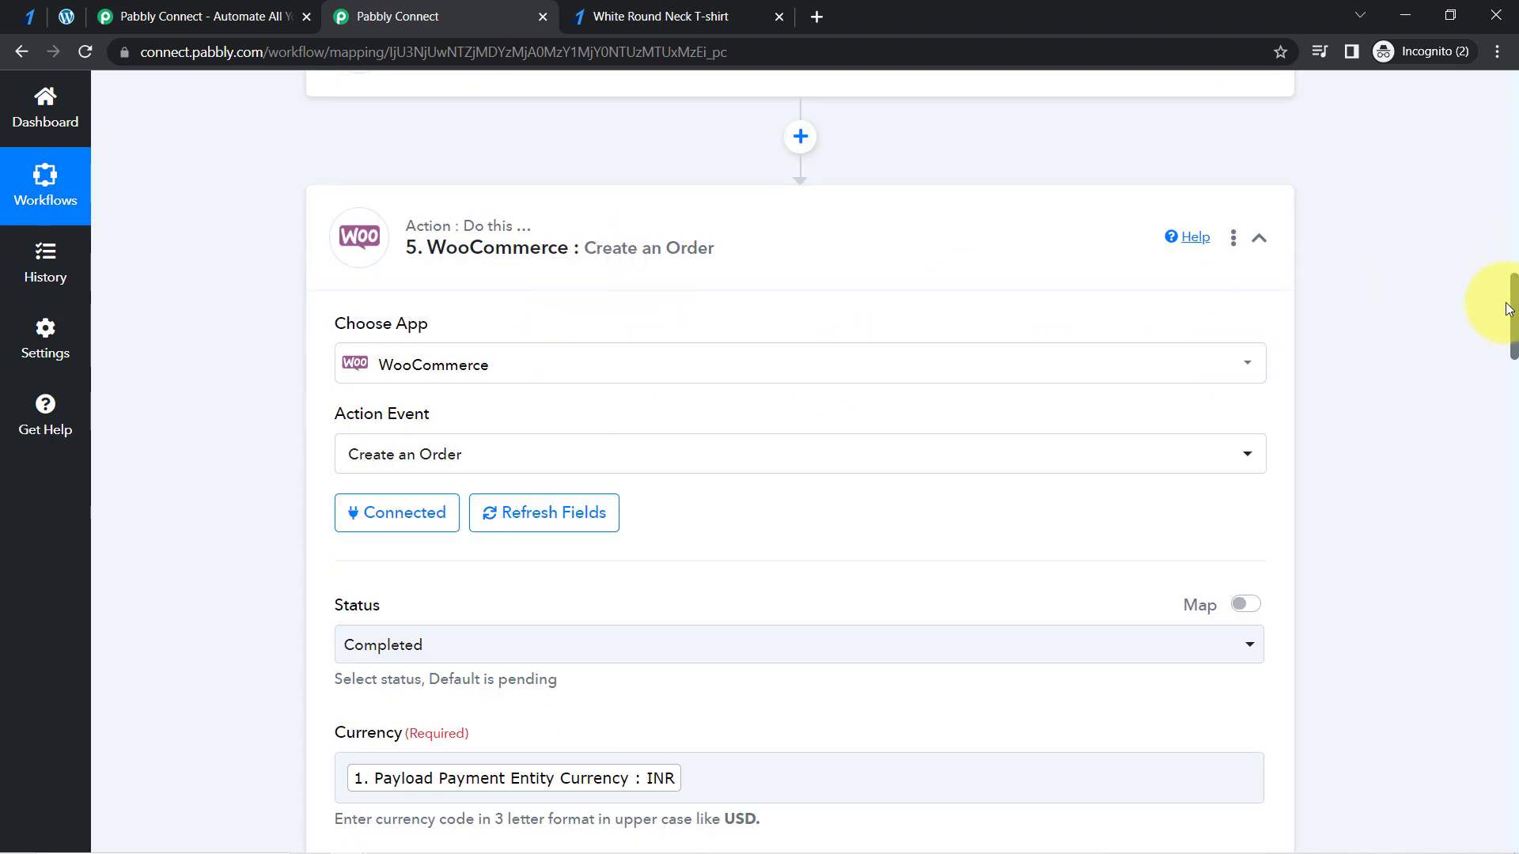
# - Compare the Customer ID selection in the Create an Order action with the customer shown on the WordPress order
pyautogui.moveTo(1516, 299); pyautogui.dragTo(1514, 375)
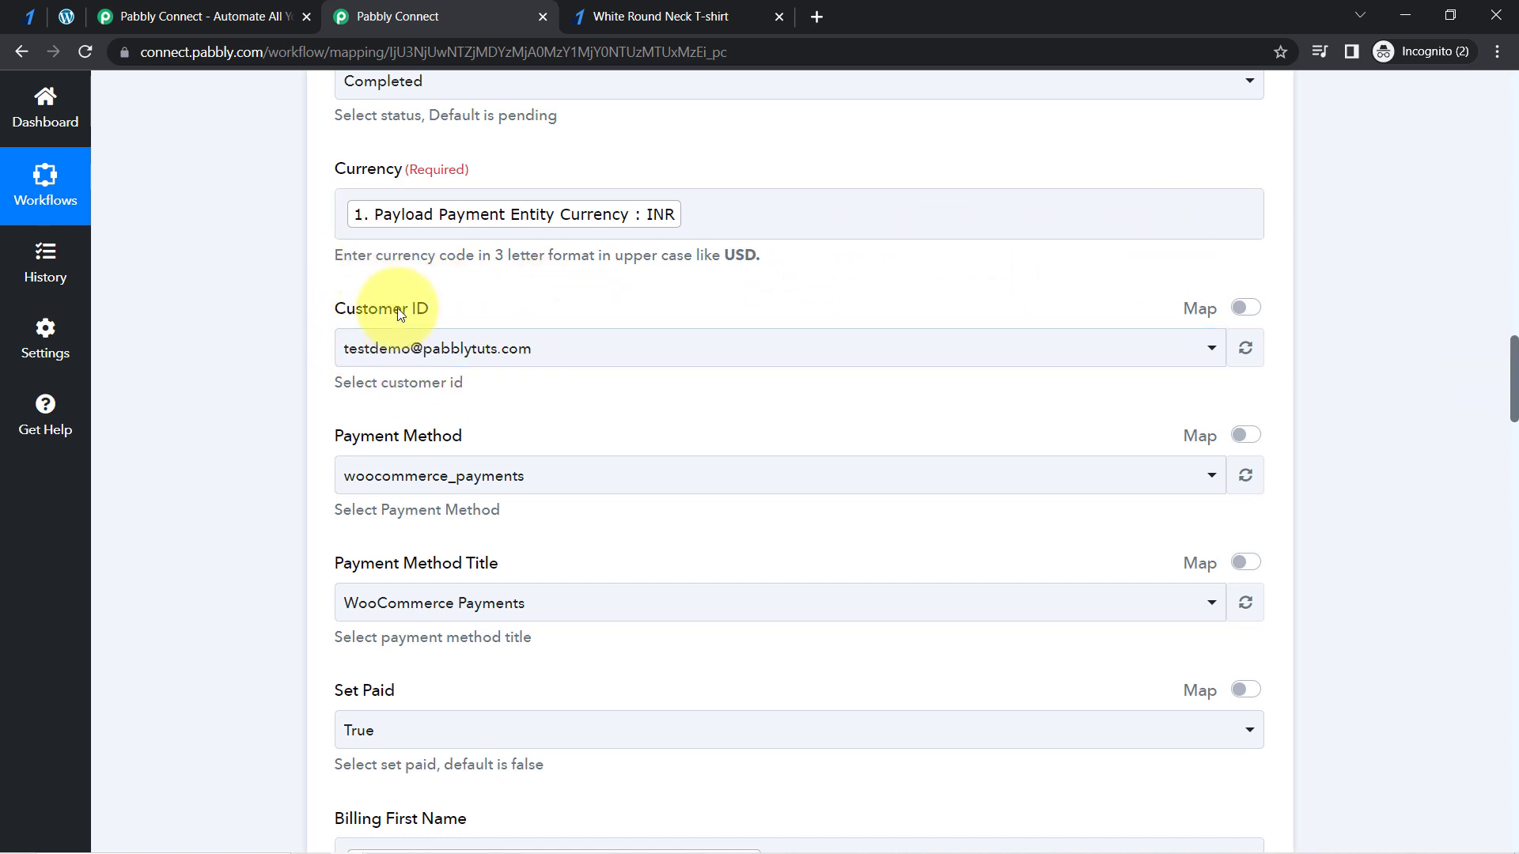
pyautogui.moveTo(366, 310); pyautogui.dragTo(440, 311)
pyautogui.click(226, 363)
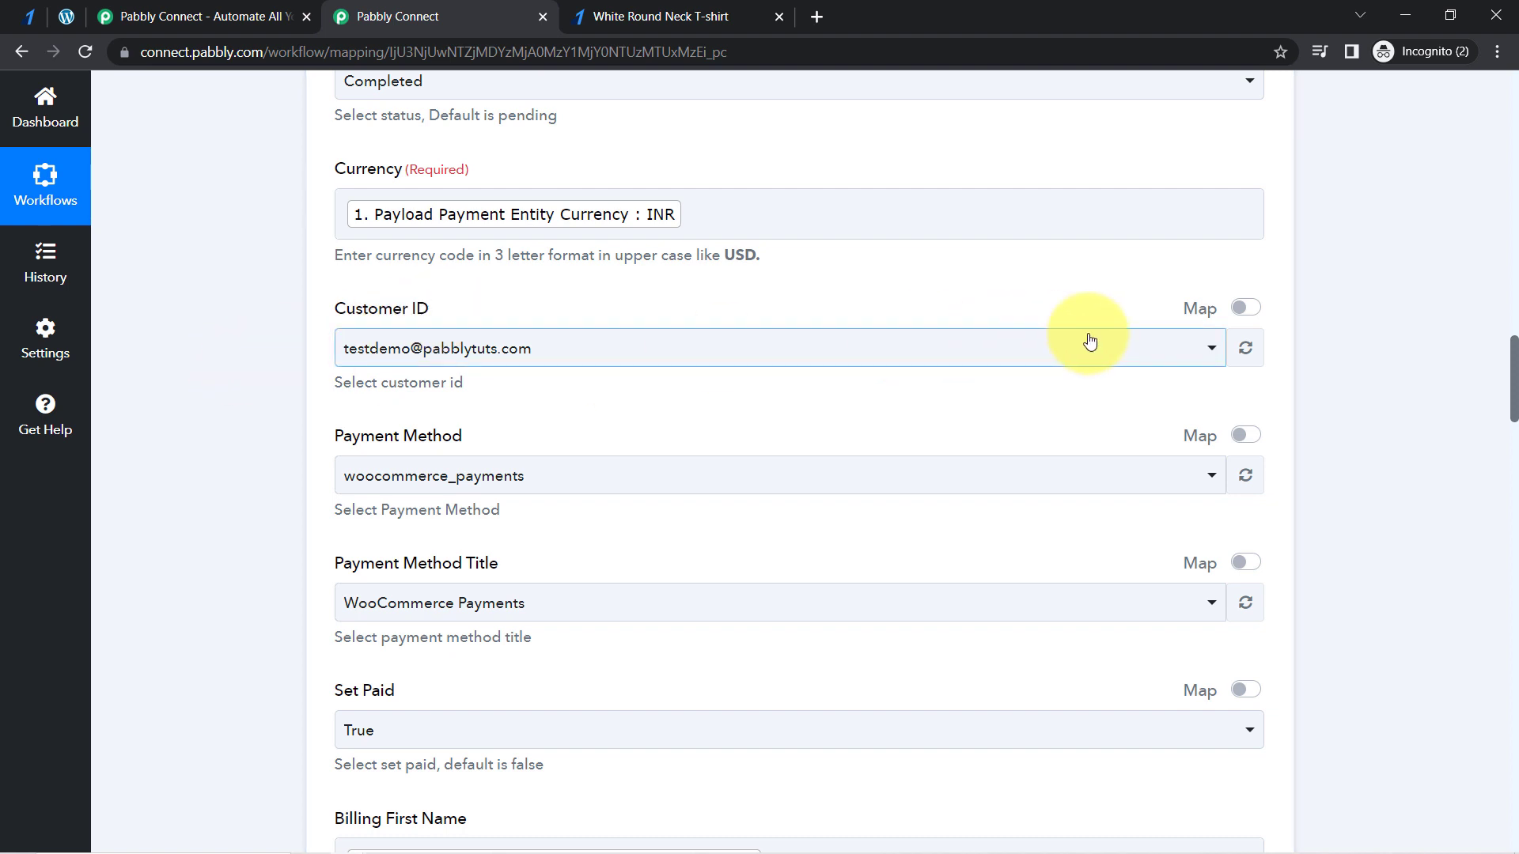
pyautogui.click(79, 16)
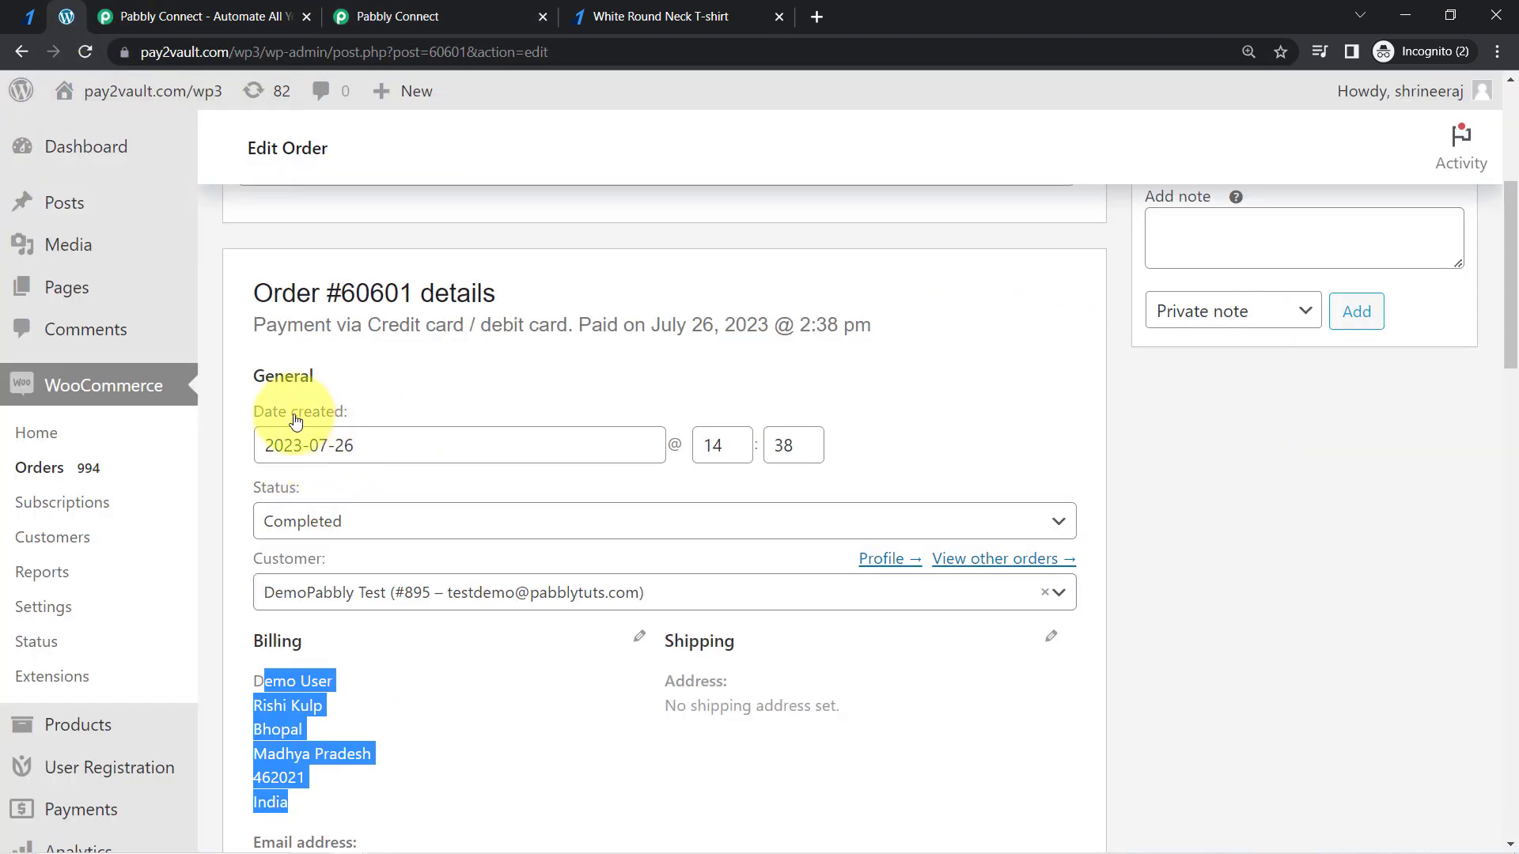
pyautogui.click(448, 377)
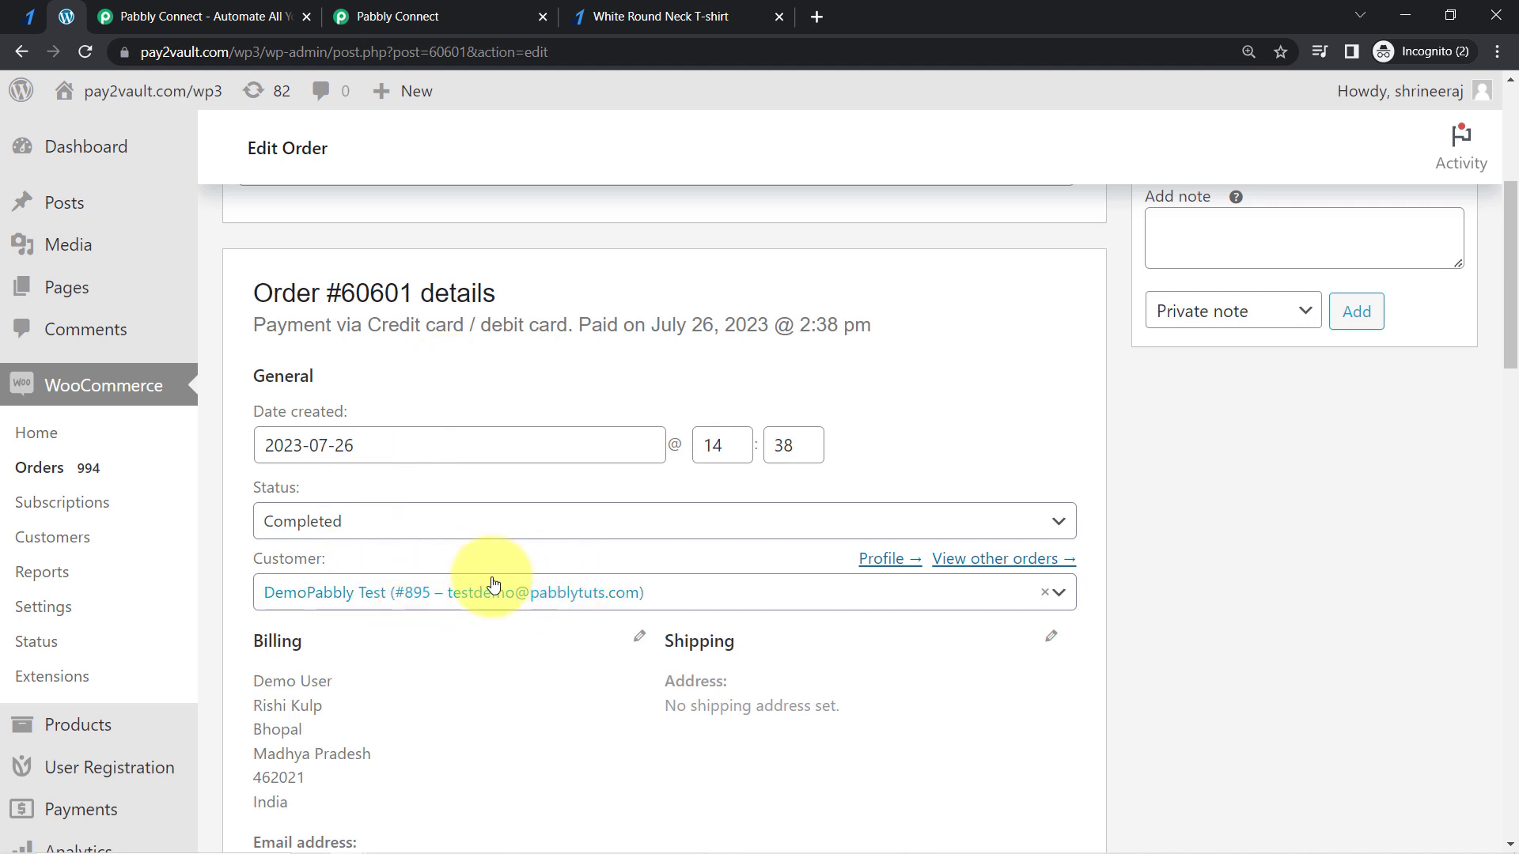
# - Switch to Pabbly Connect, enable mapping for the order's Customer ID and clear its value
pyautogui.click(427, 17)
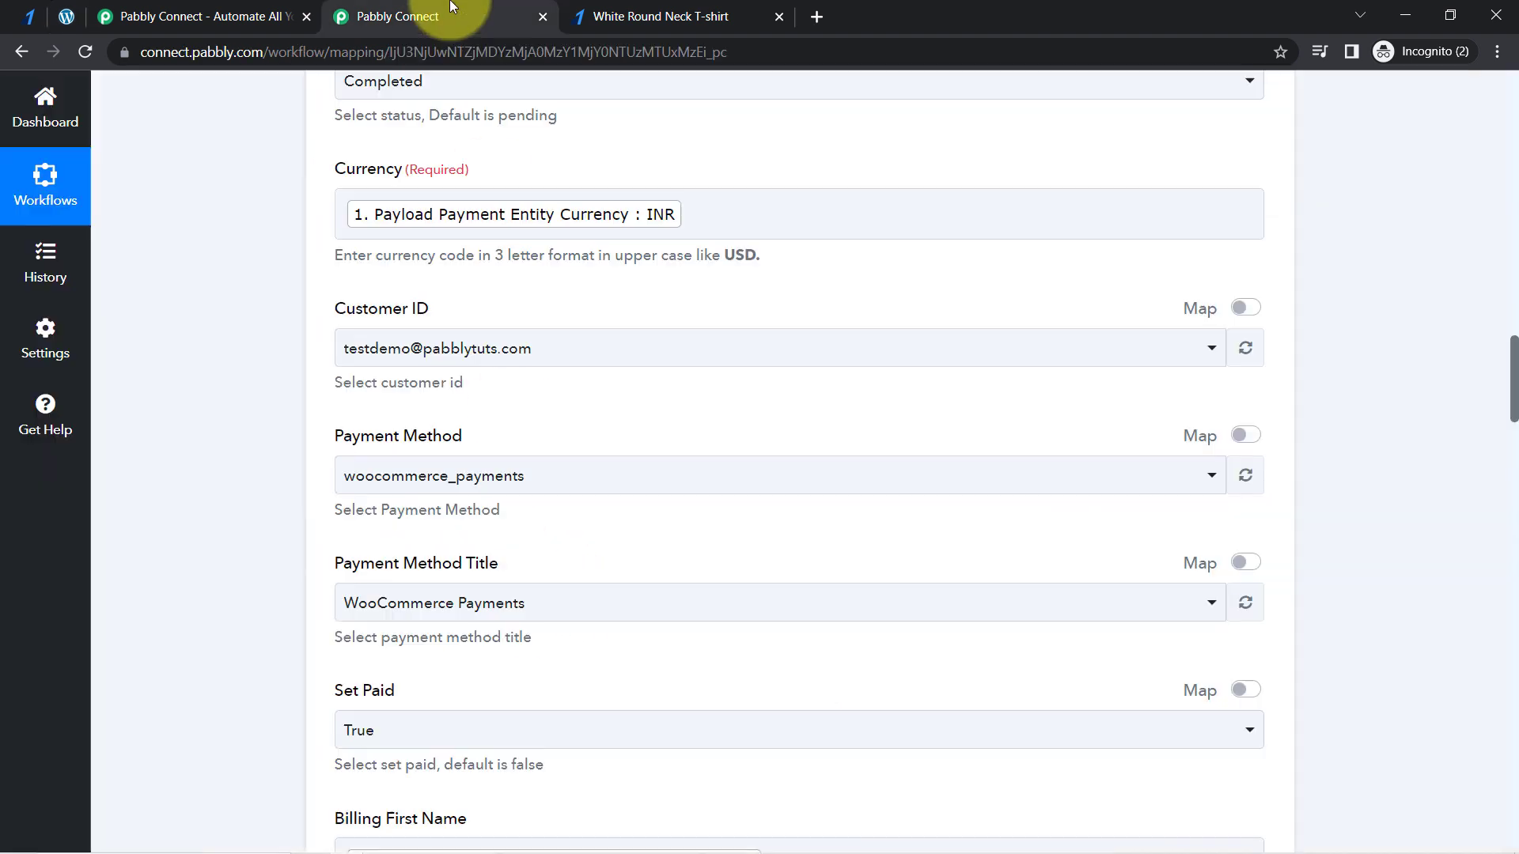
pyautogui.click(1239, 313)
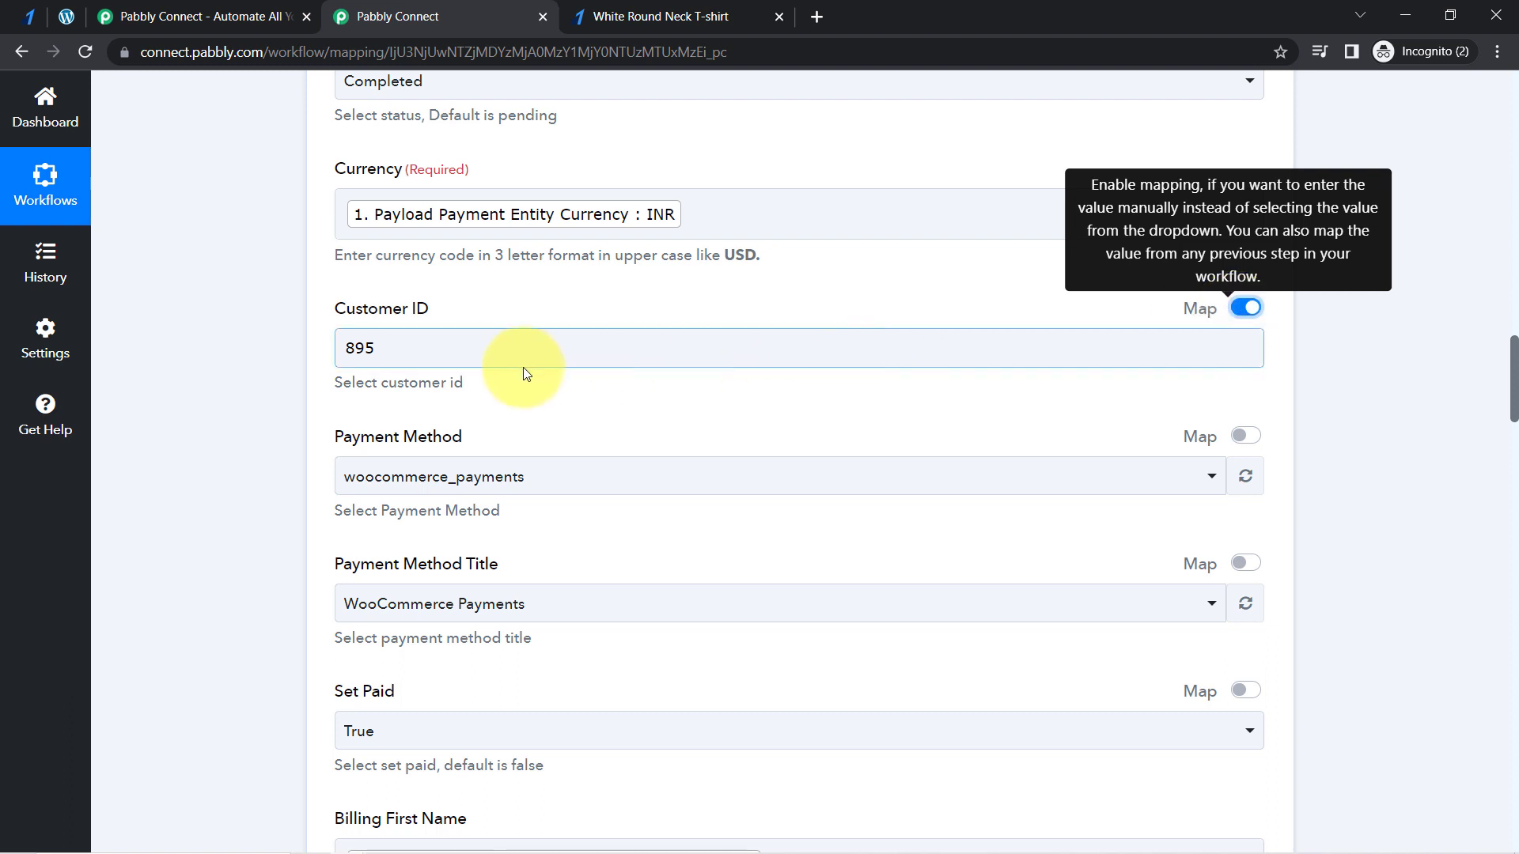
pyautogui.moveTo(355, 349); pyautogui.dragTo(371, 353)
pyautogui.press('BackSpace')
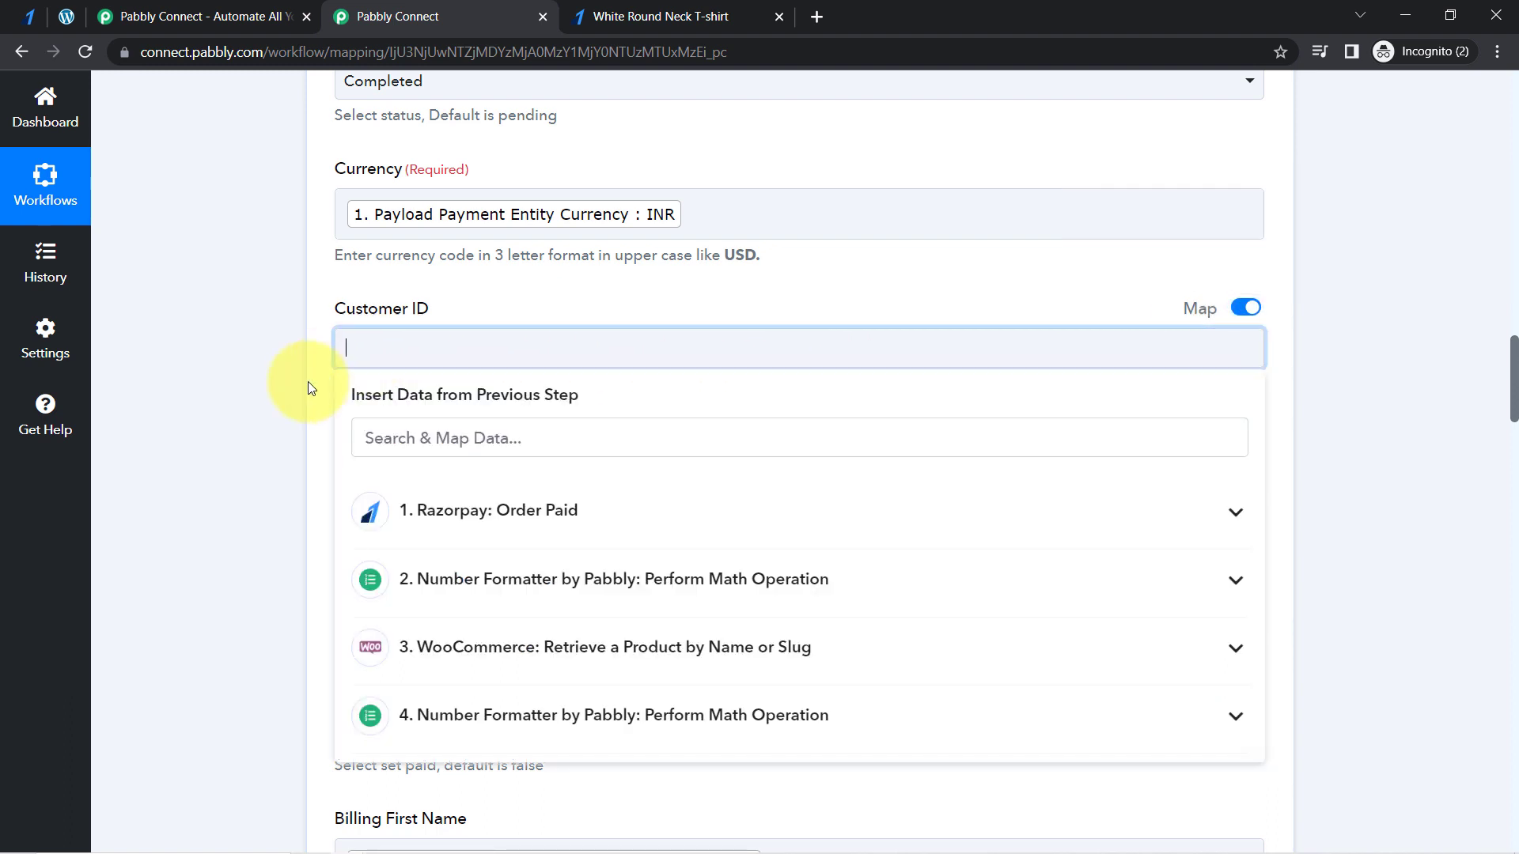
pyautogui.click(306, 383)
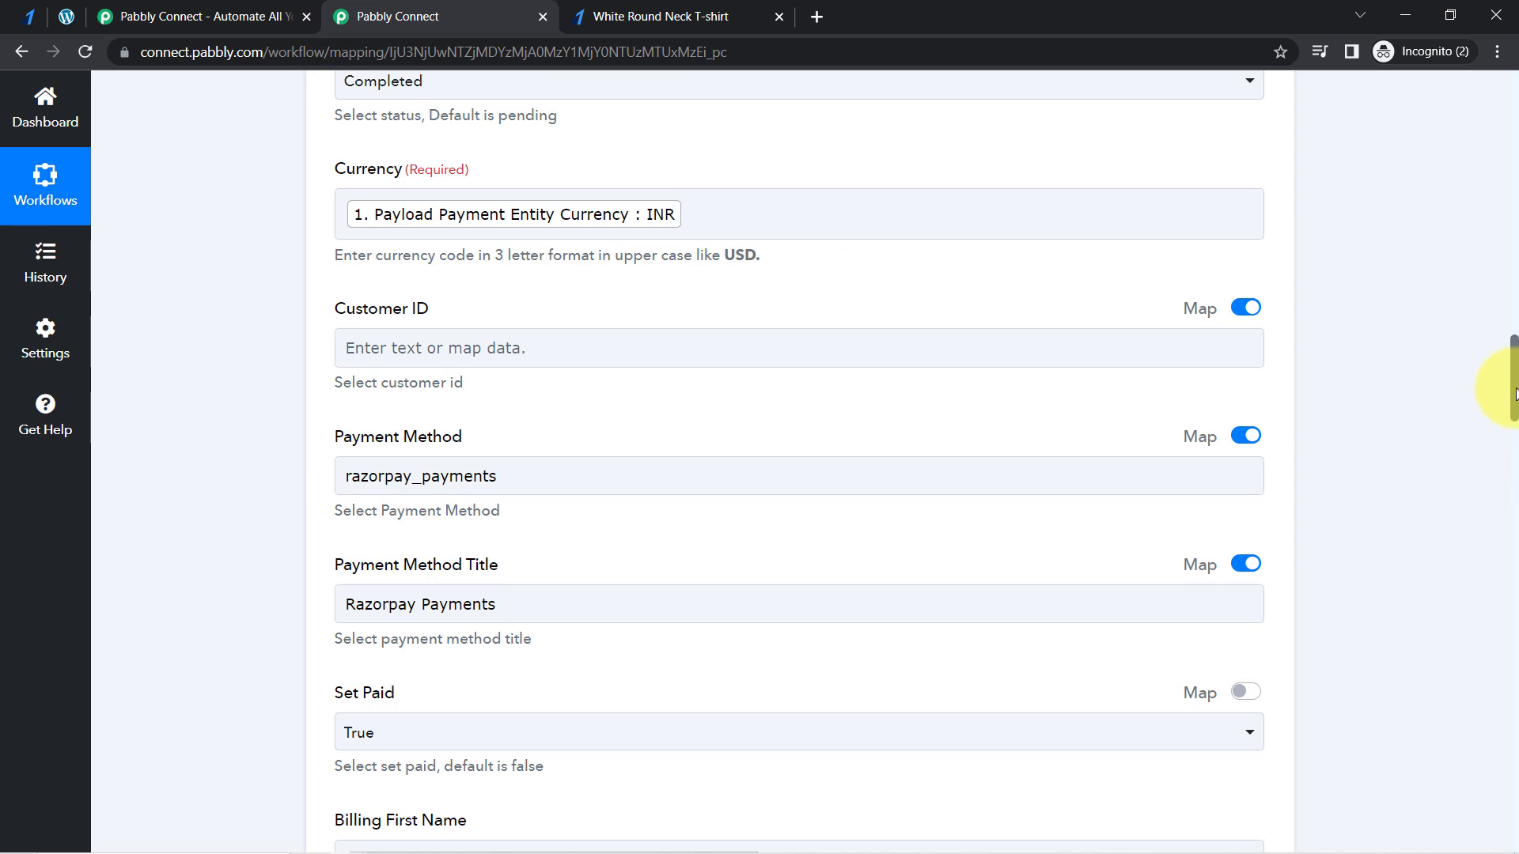
# - Save the Create an Order action without a customer ID and send a test request to WooCommerce
pyautogui.moveTo(1512, 392); pyautogui.dragTo(1475, 743)
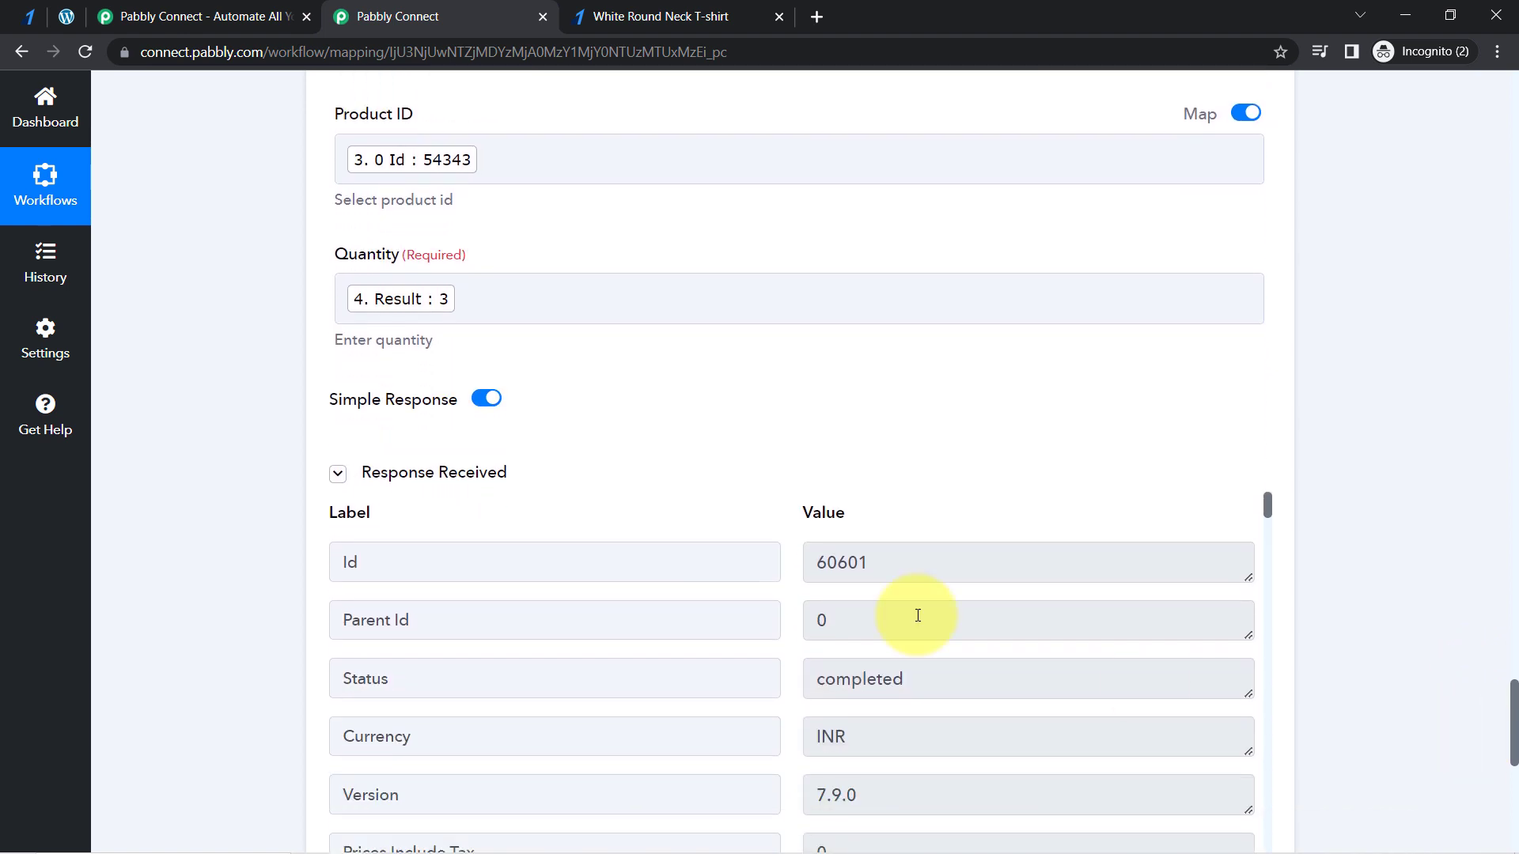
pyautogui.click(341, 473)
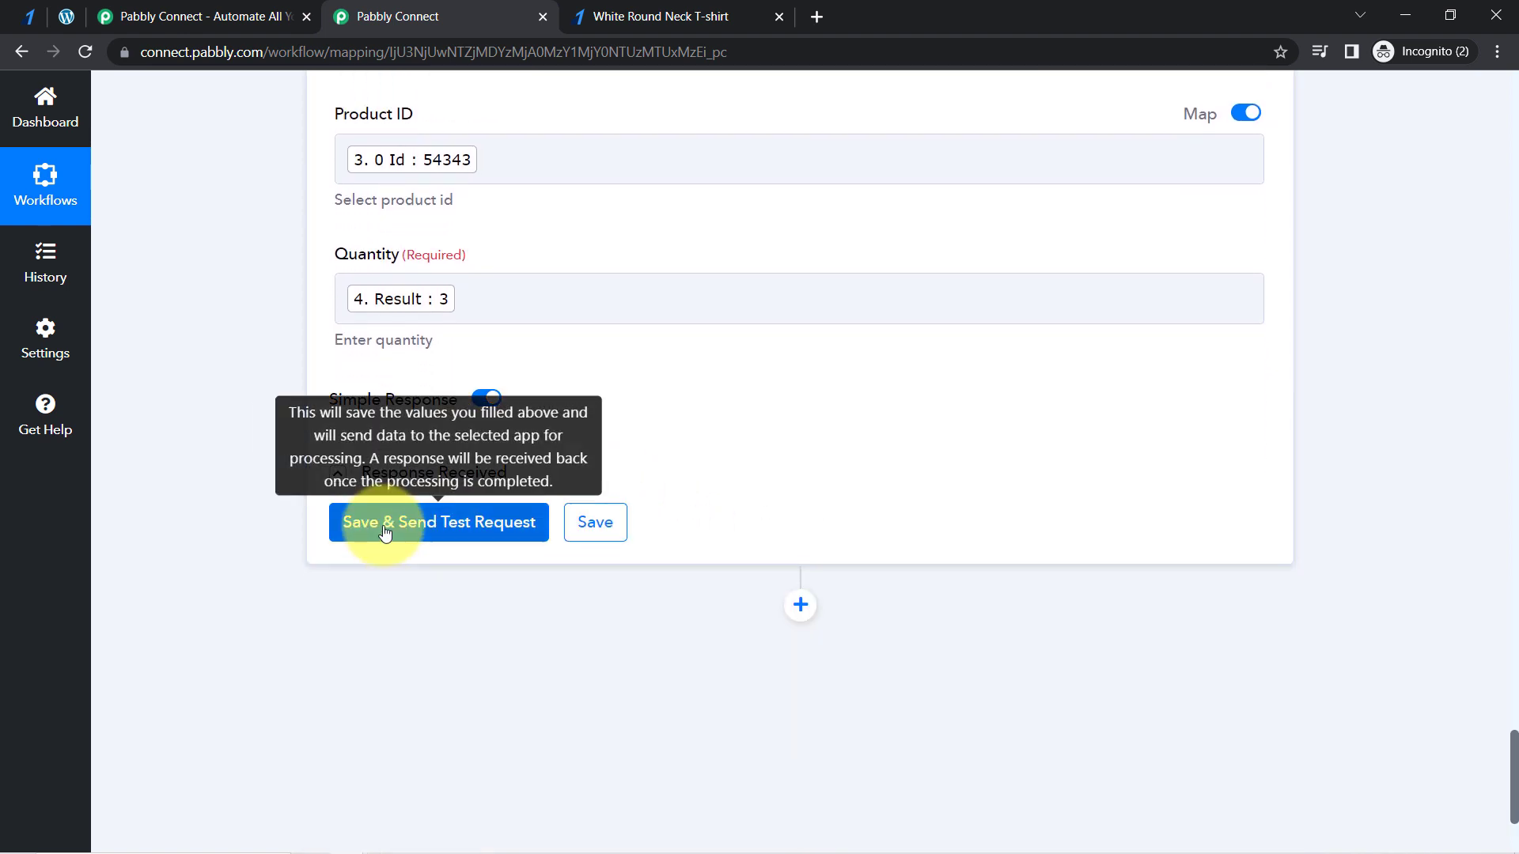
pyautogui.click(387, 523)
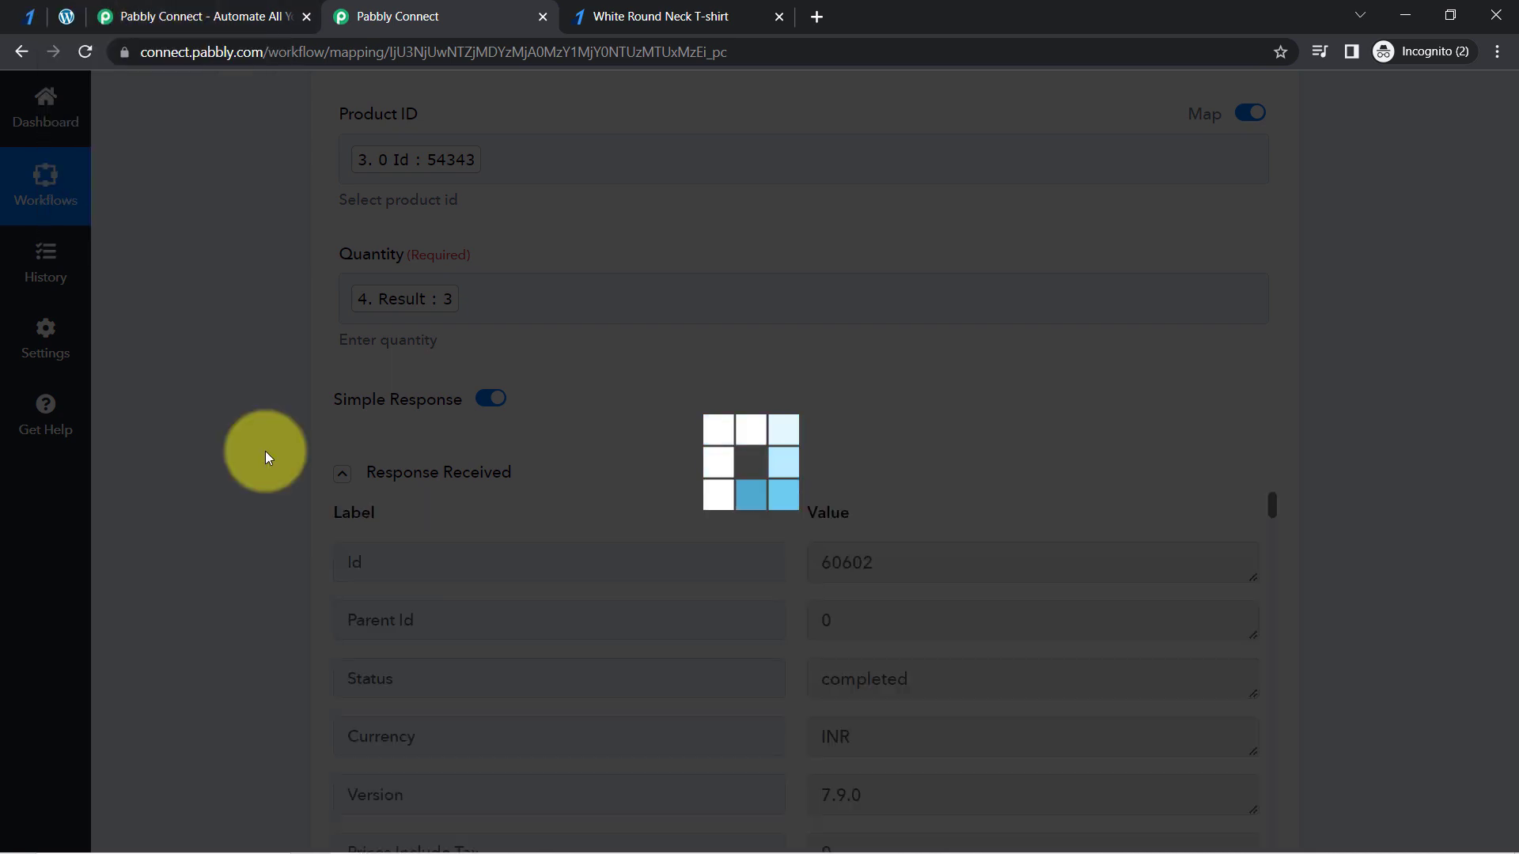
# - Switch to WordPress, open the newest WooCommerce order and check its payment method, customer and billing details
pyautogui.click(67, 16)
pyautogui.click(96, 50)
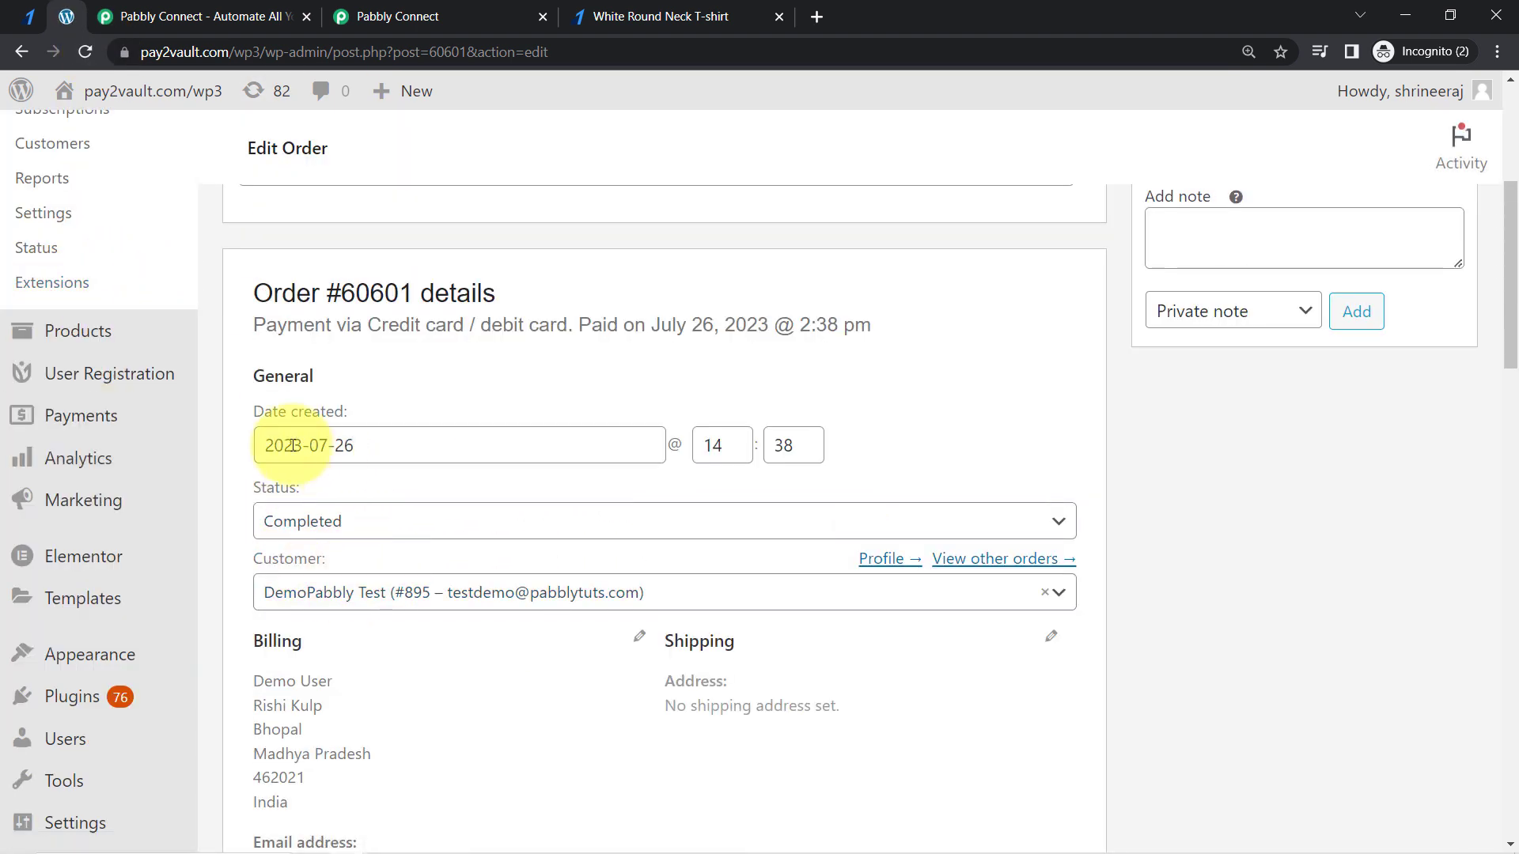
pyautogui.scroll(3, 143, 406)
pyautogui.click(52, 383)
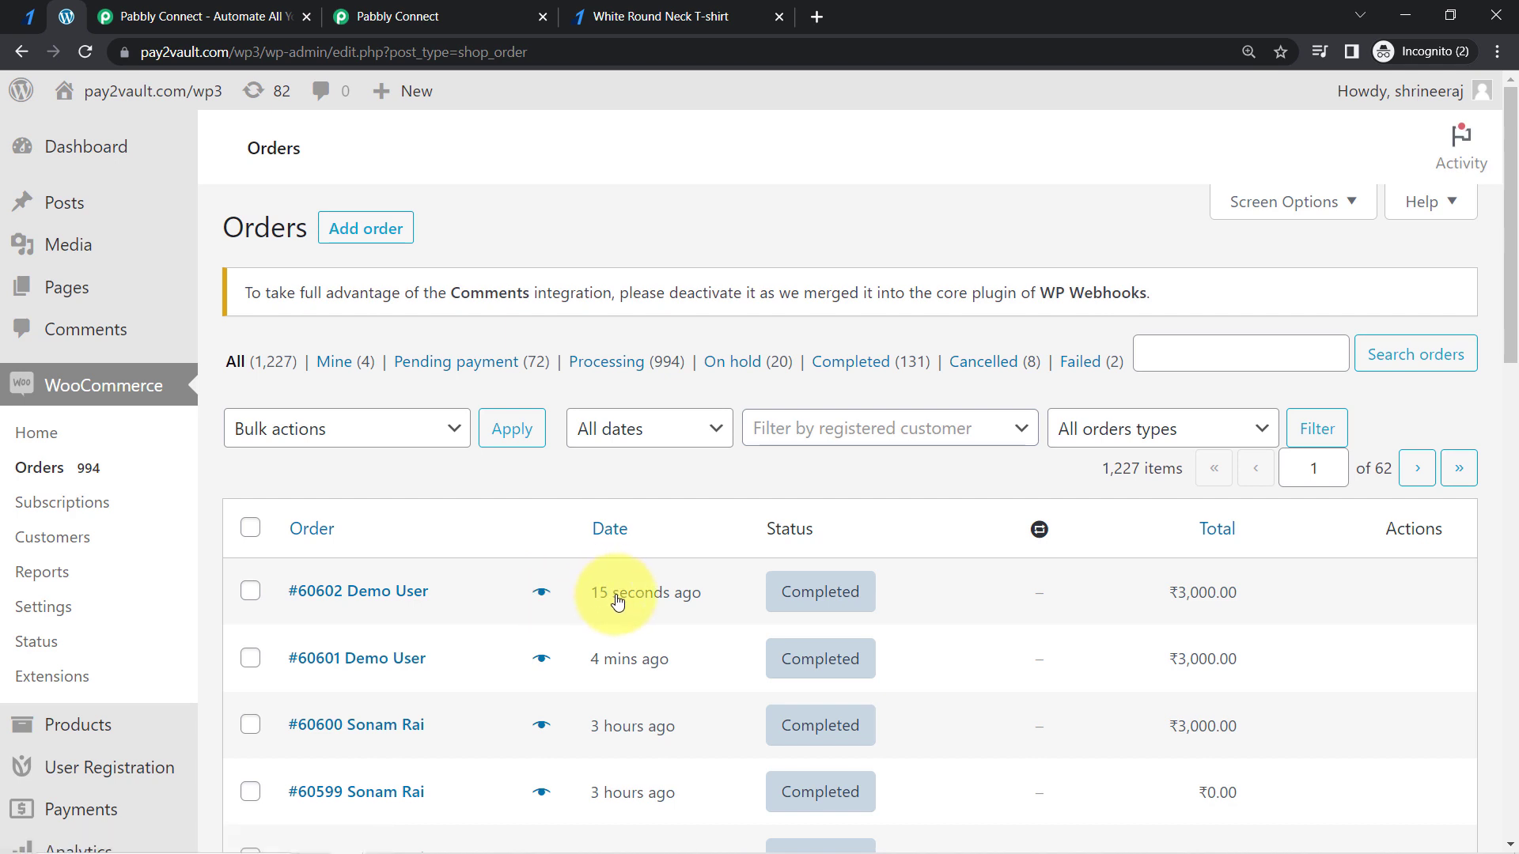
pyautogui.click(375, 603)
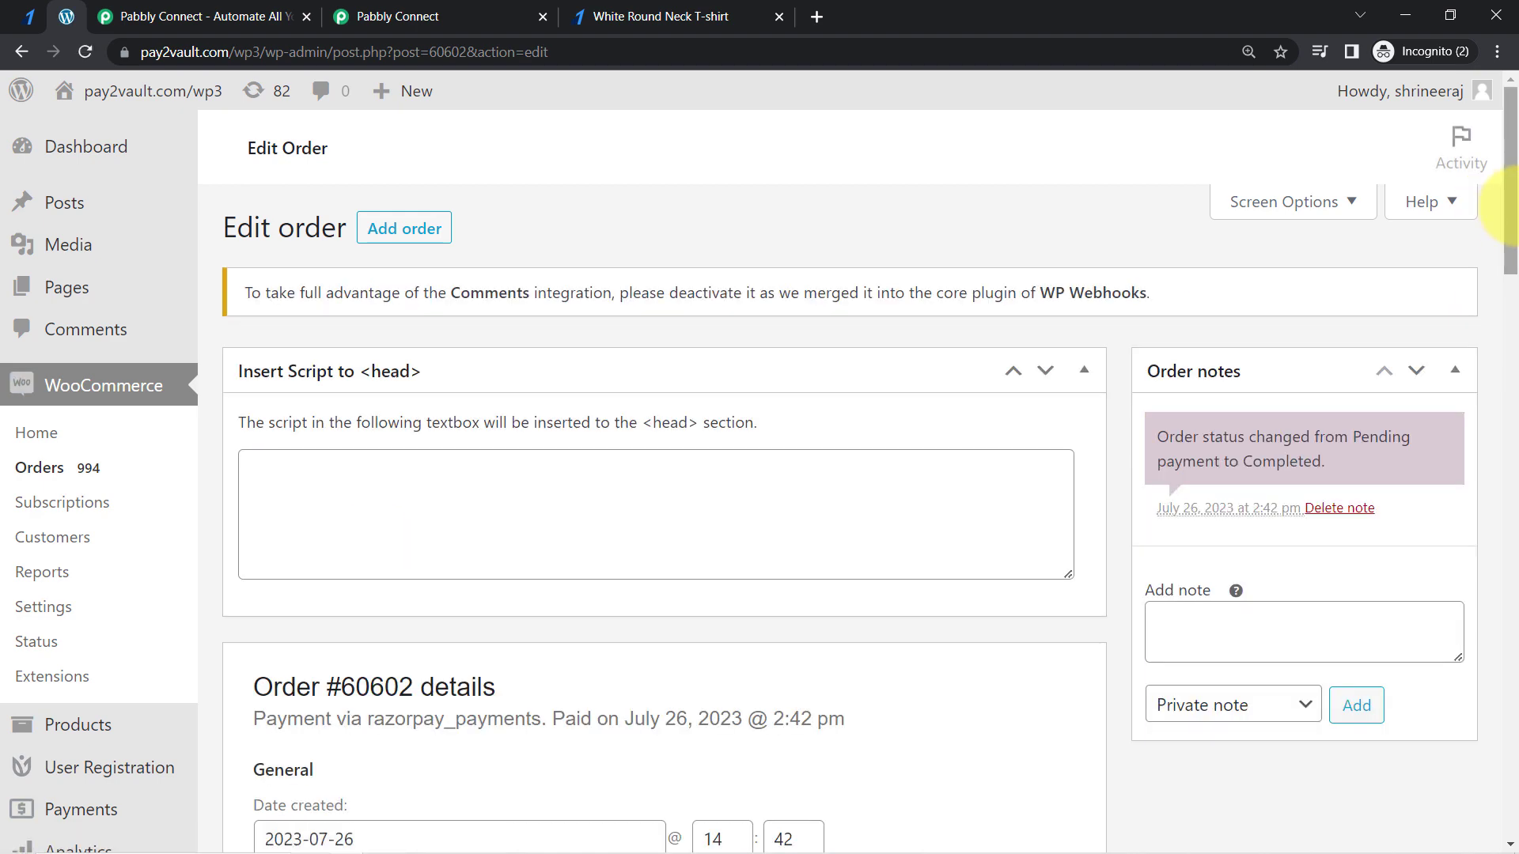
pyautogui.moveTo(1515, 210); pyautogui.dragTo(1503, 372)
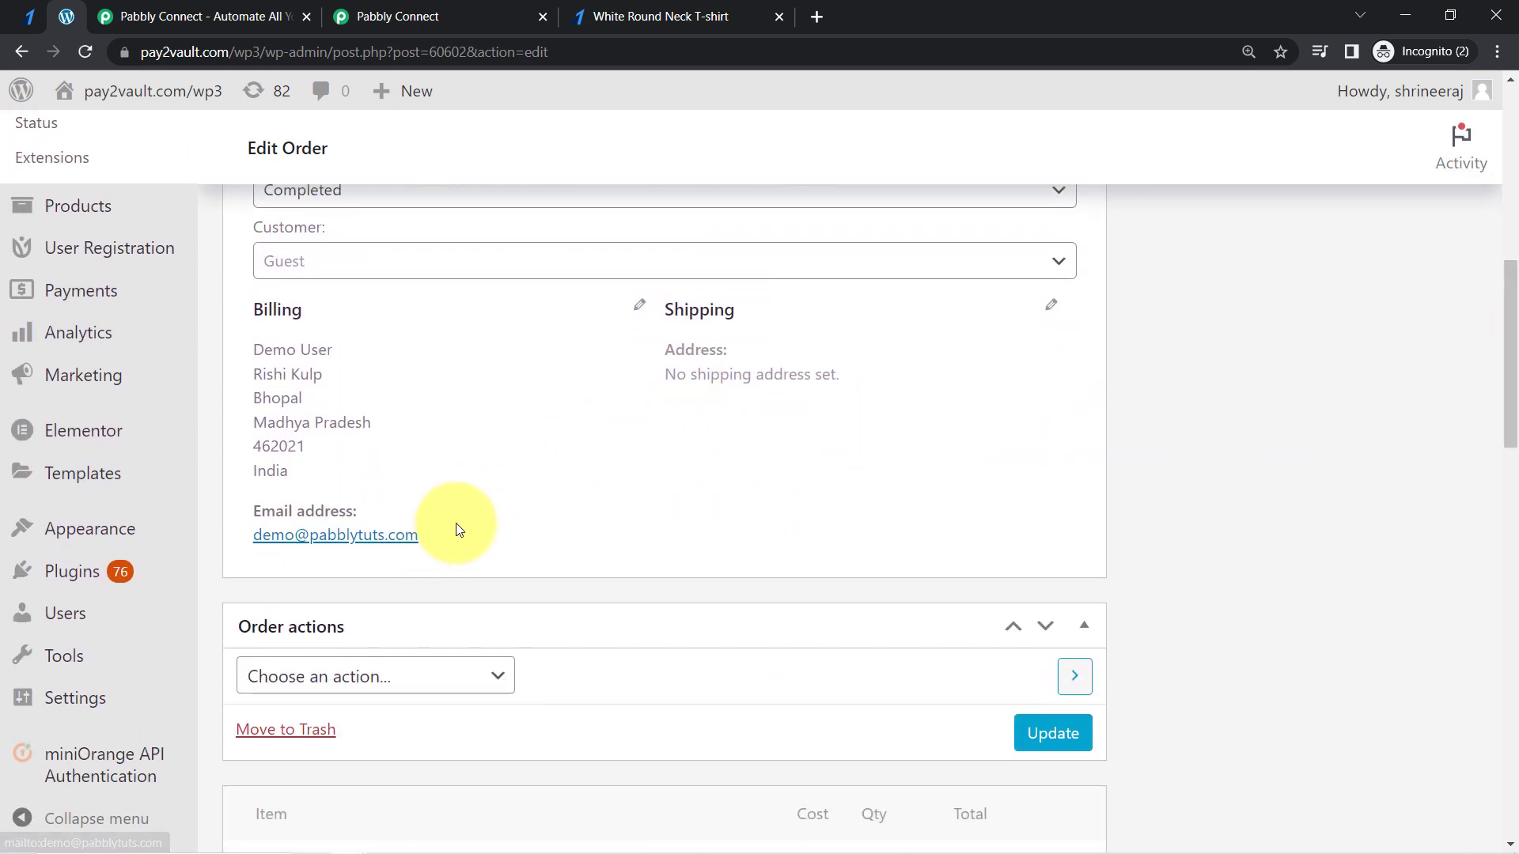
pyautogui.moveTo(459, 535); pyautogui.dragTo(211, 519)
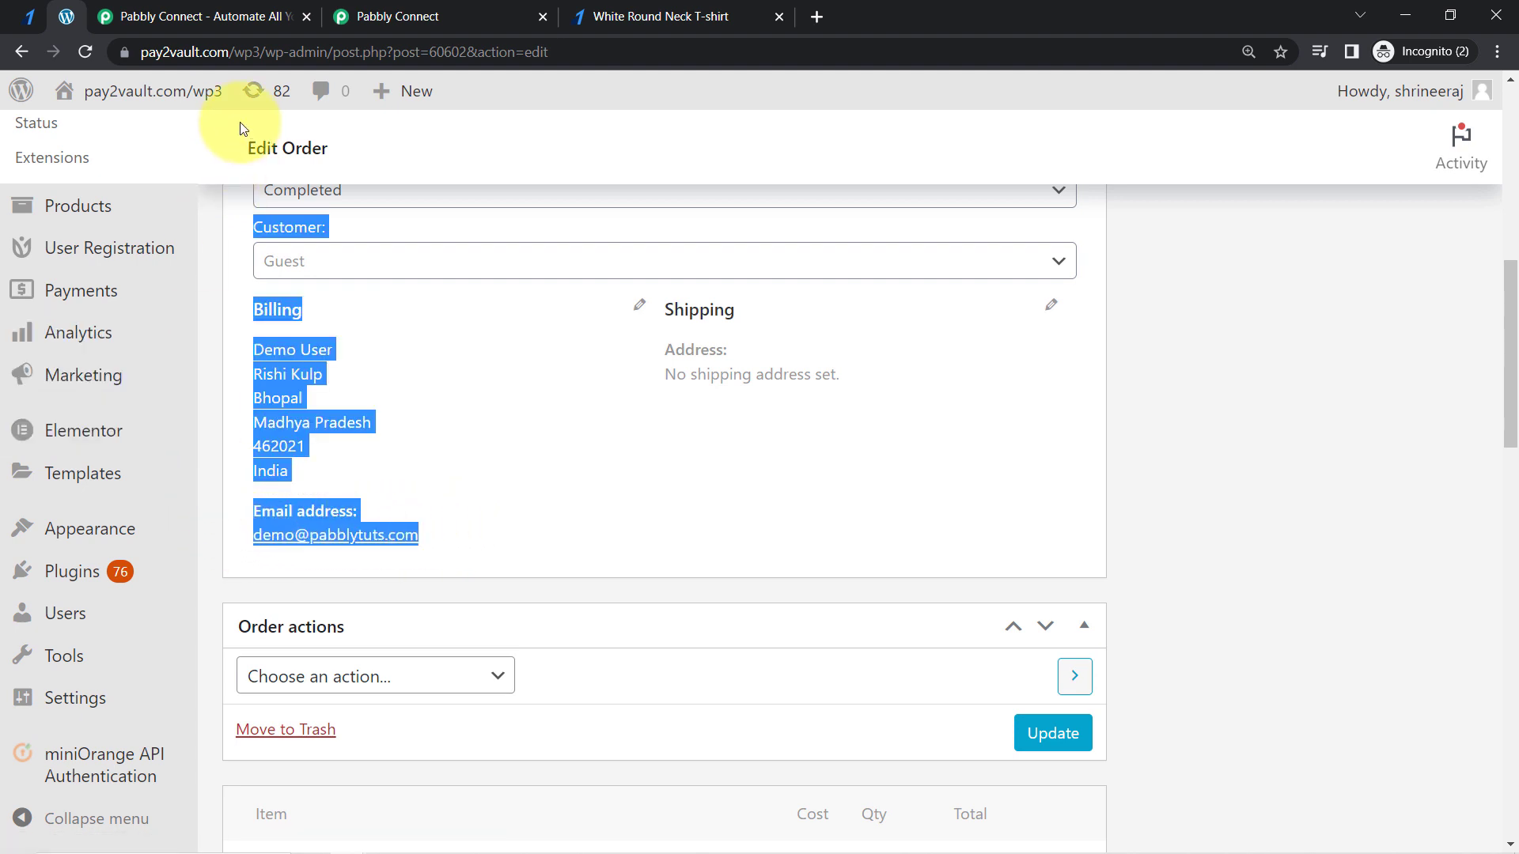
# - Return to the Pabbly Connect workflow and collapse the Create an Order action and the Razorpay Order Paid trigger
pyautogui.click(391, 15)
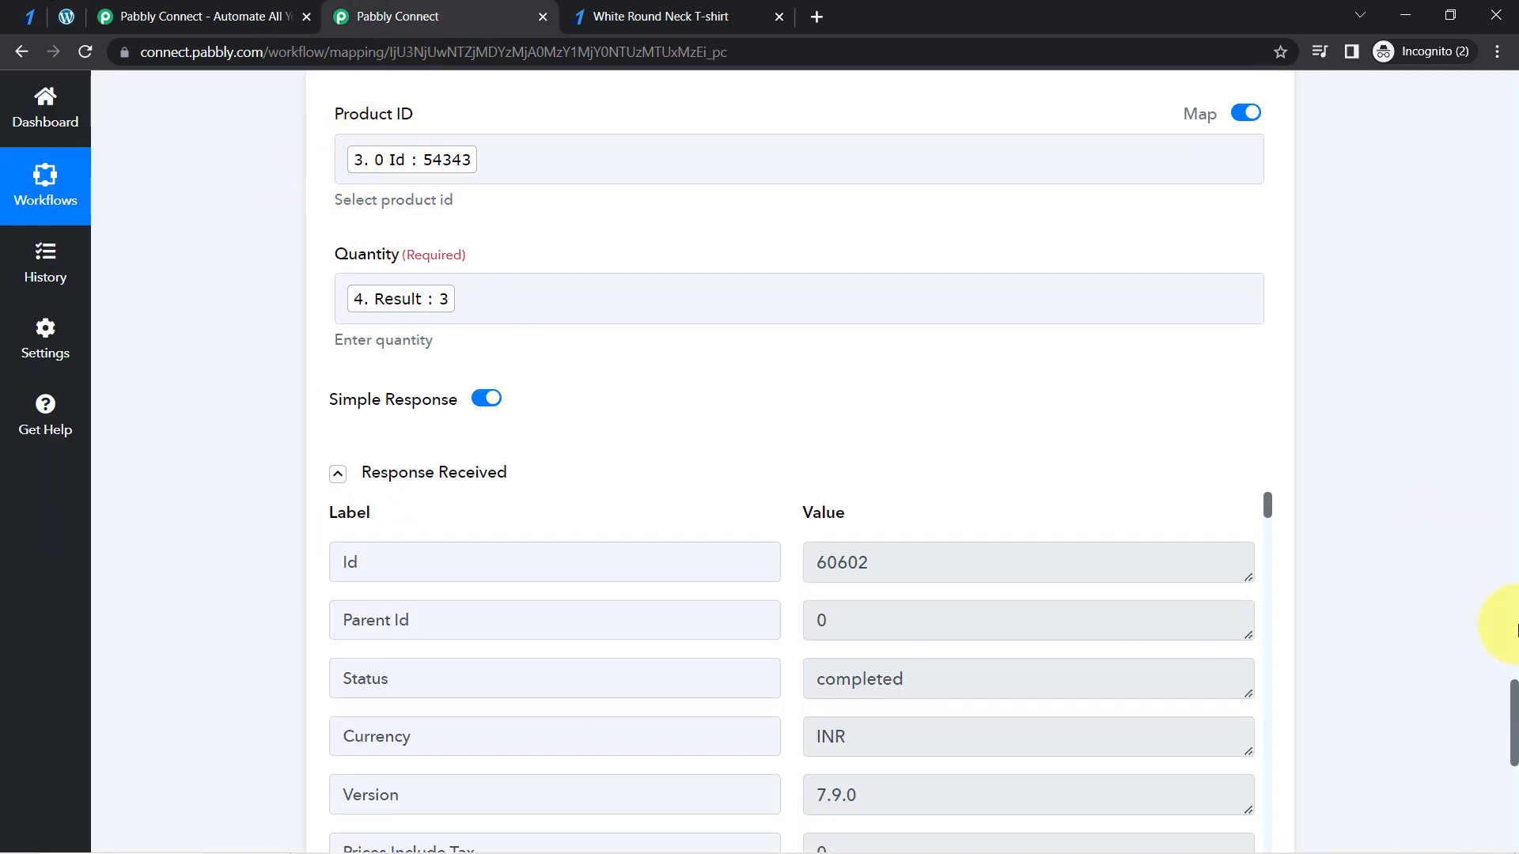
pyautogui.moveTo(1515, 735); pyautogui.dragTo(1430, 154)
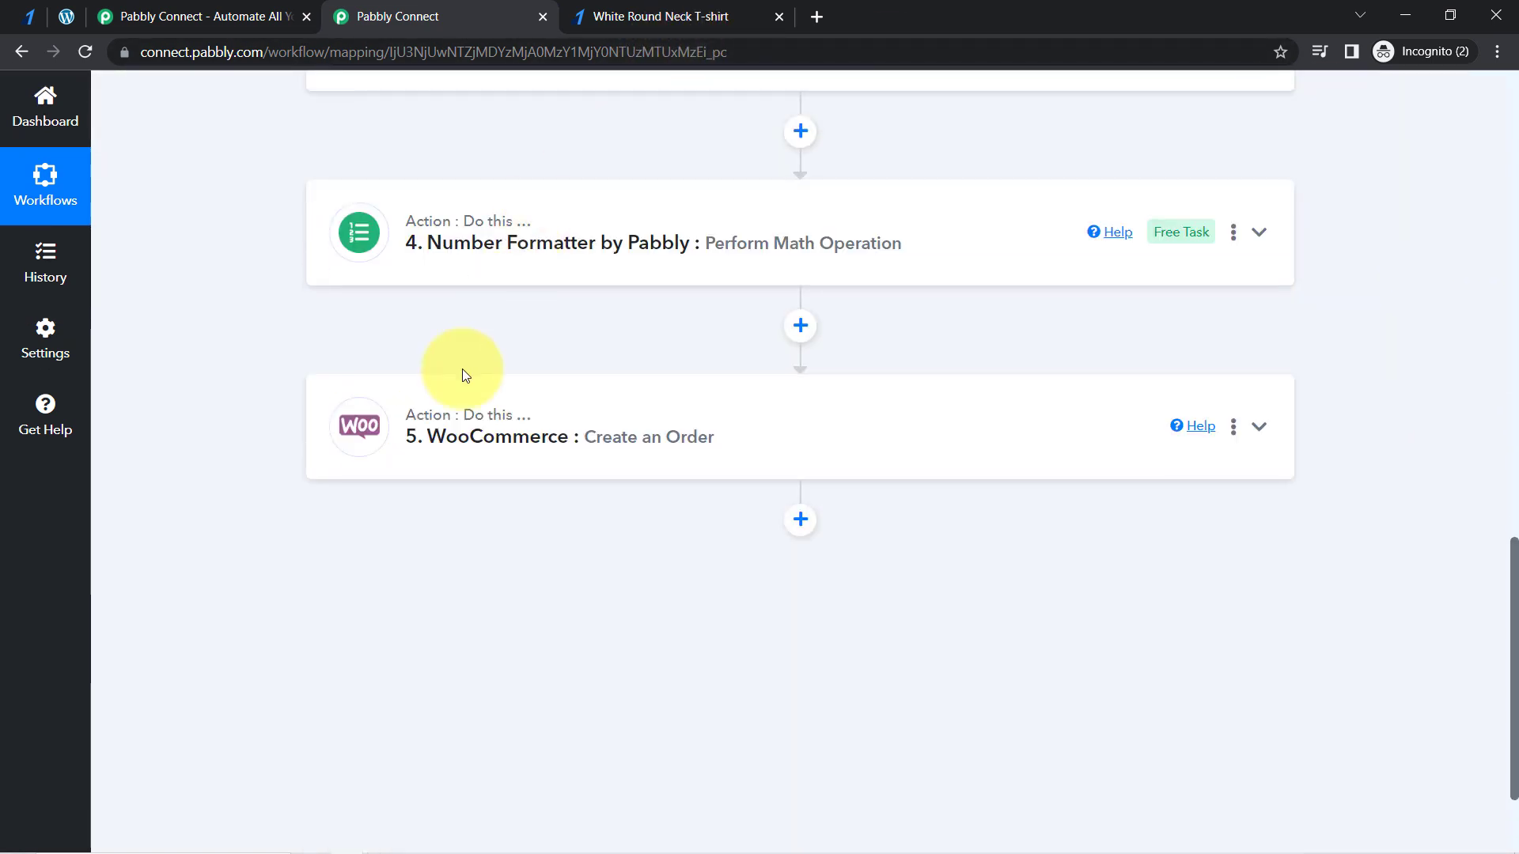
pyautogui.moveTo(1509, 575); pyautogui.dragTo(1478, 38)
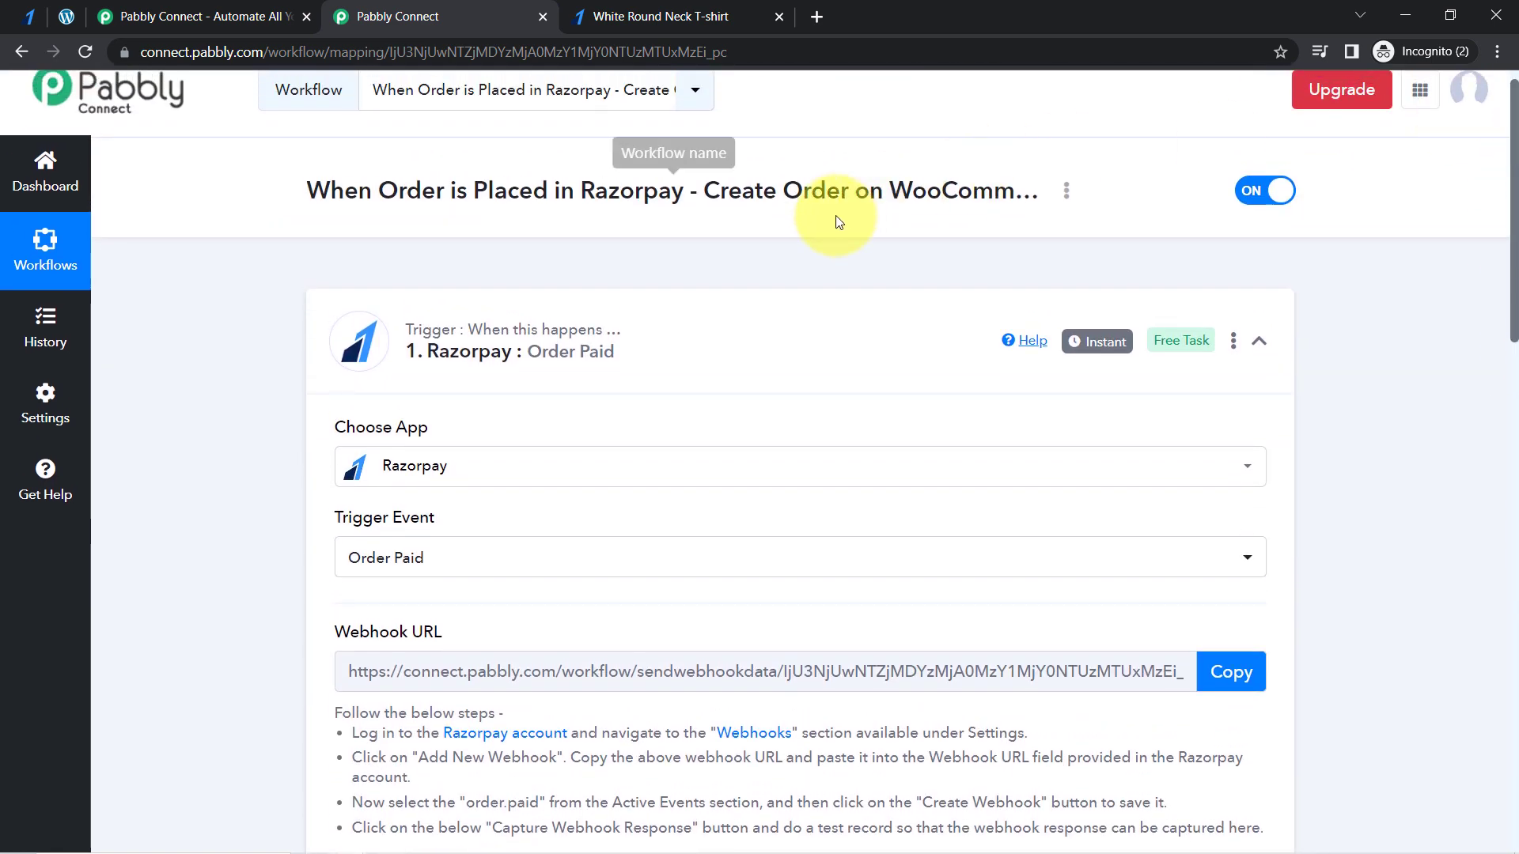
pyautogui.click(625, 353)
# - Copy the workflow's share link and close the Share Workflow dialog
pyautogui.click(1066, 192)
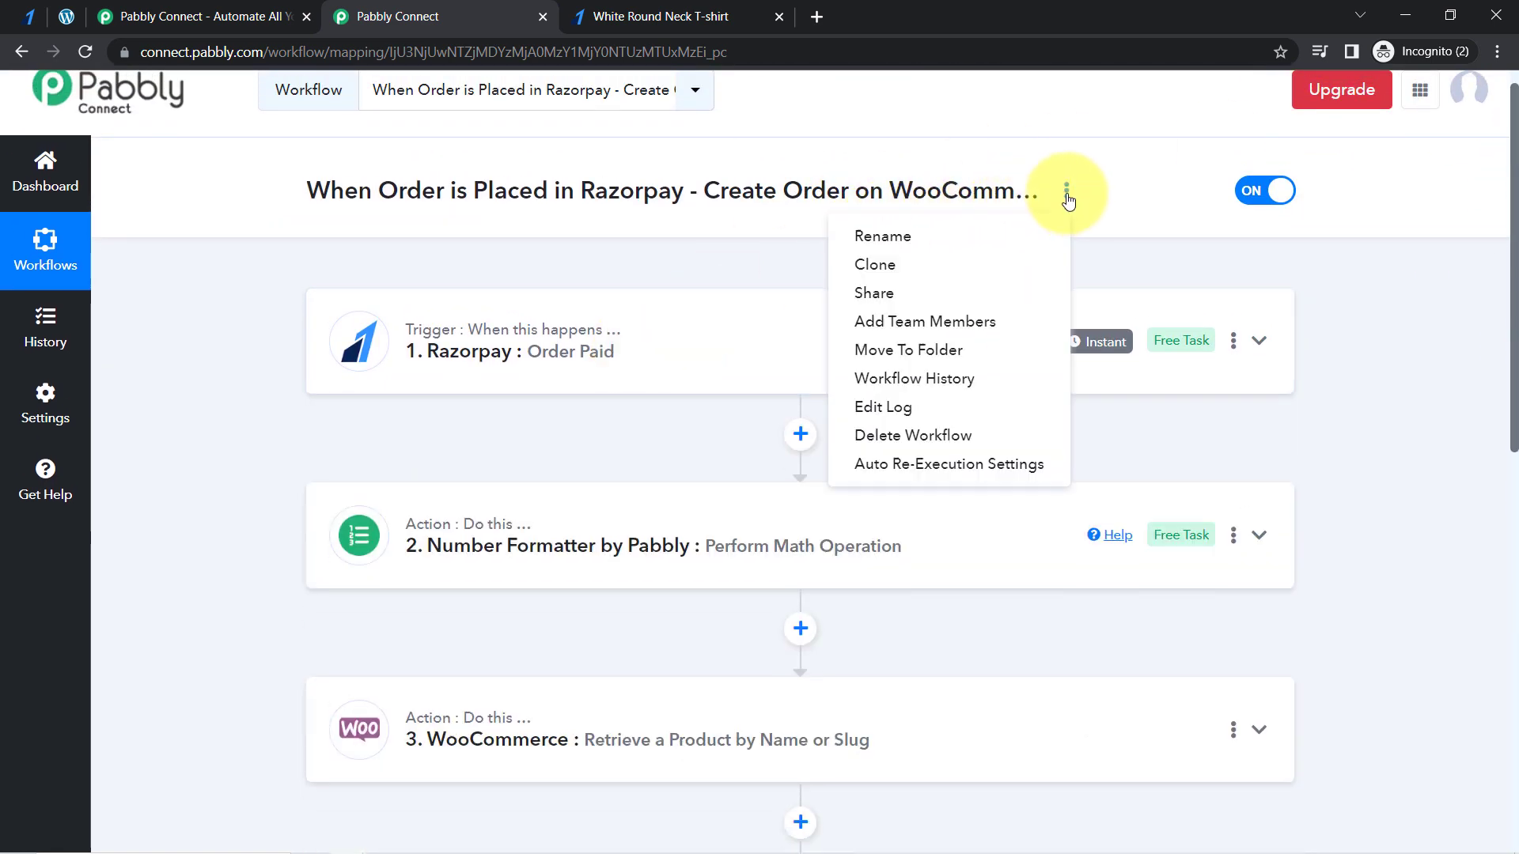
pyautogui.click(953, 295)
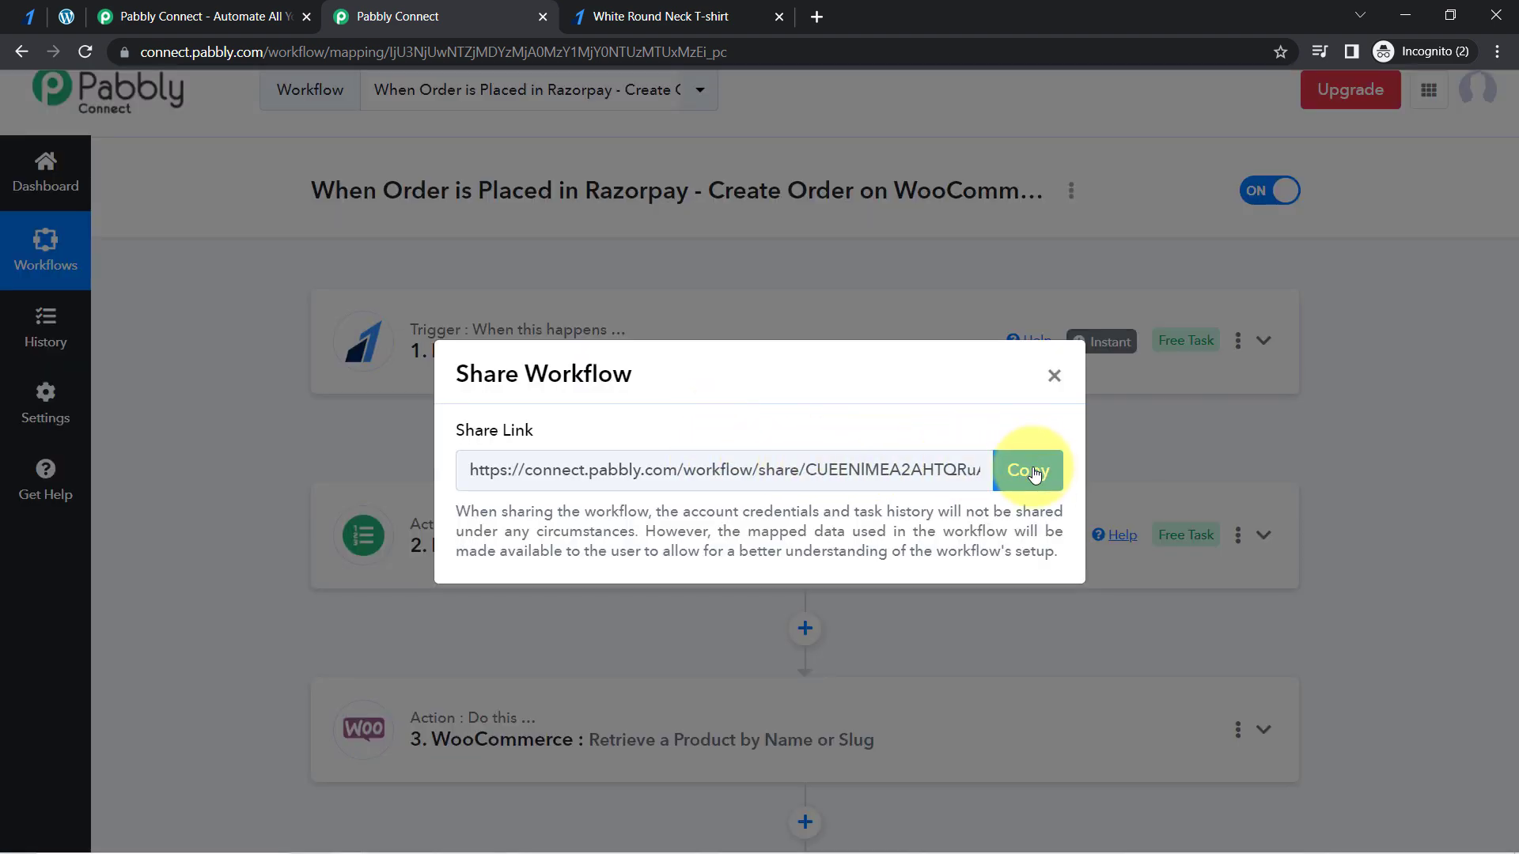
pyautogui.click(1034, 472)
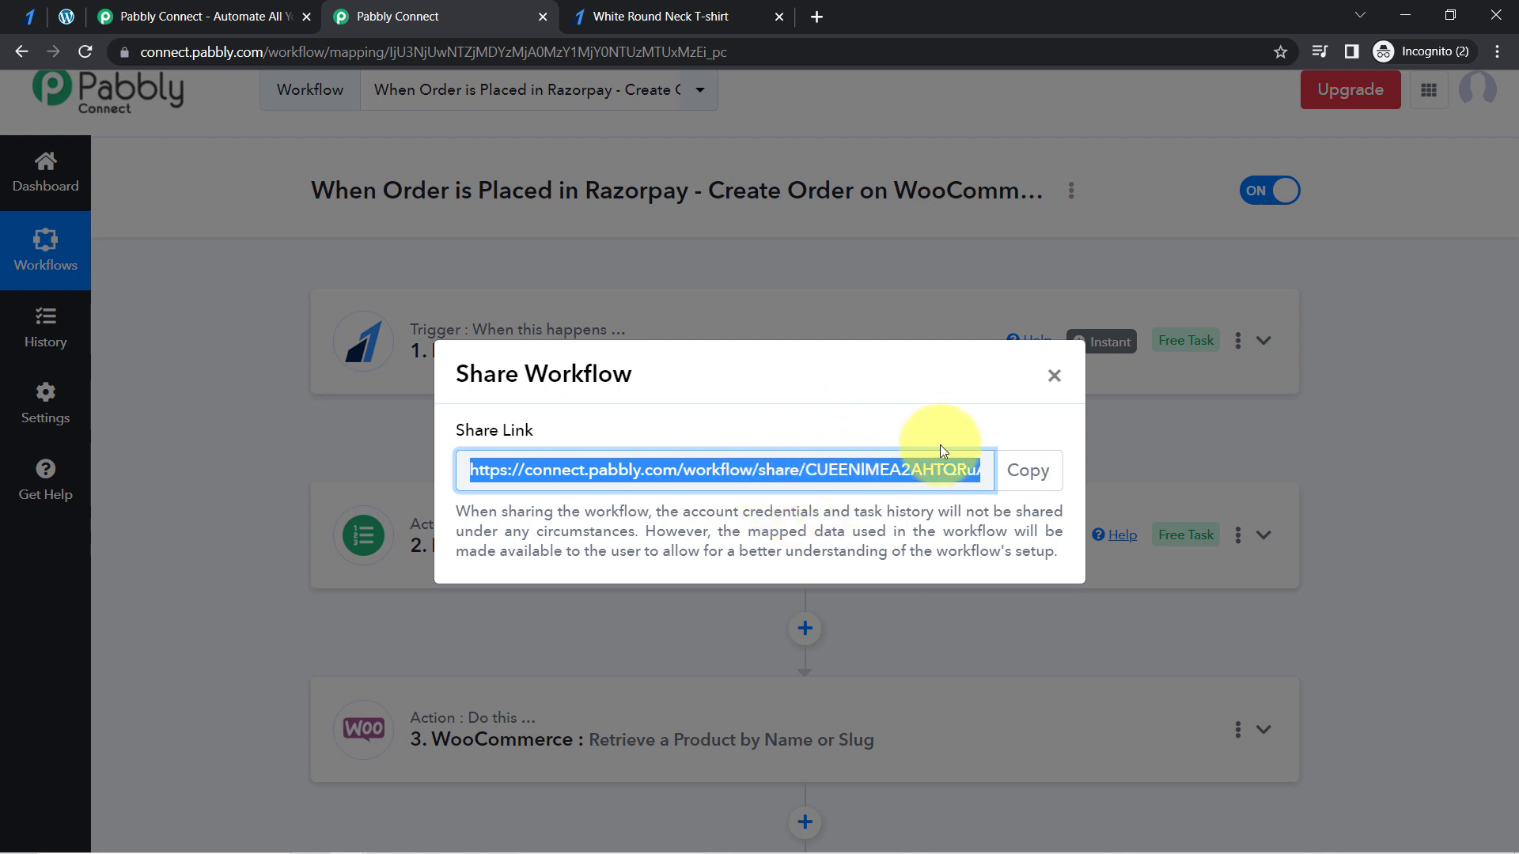
pyautogui.click(1055, 376)
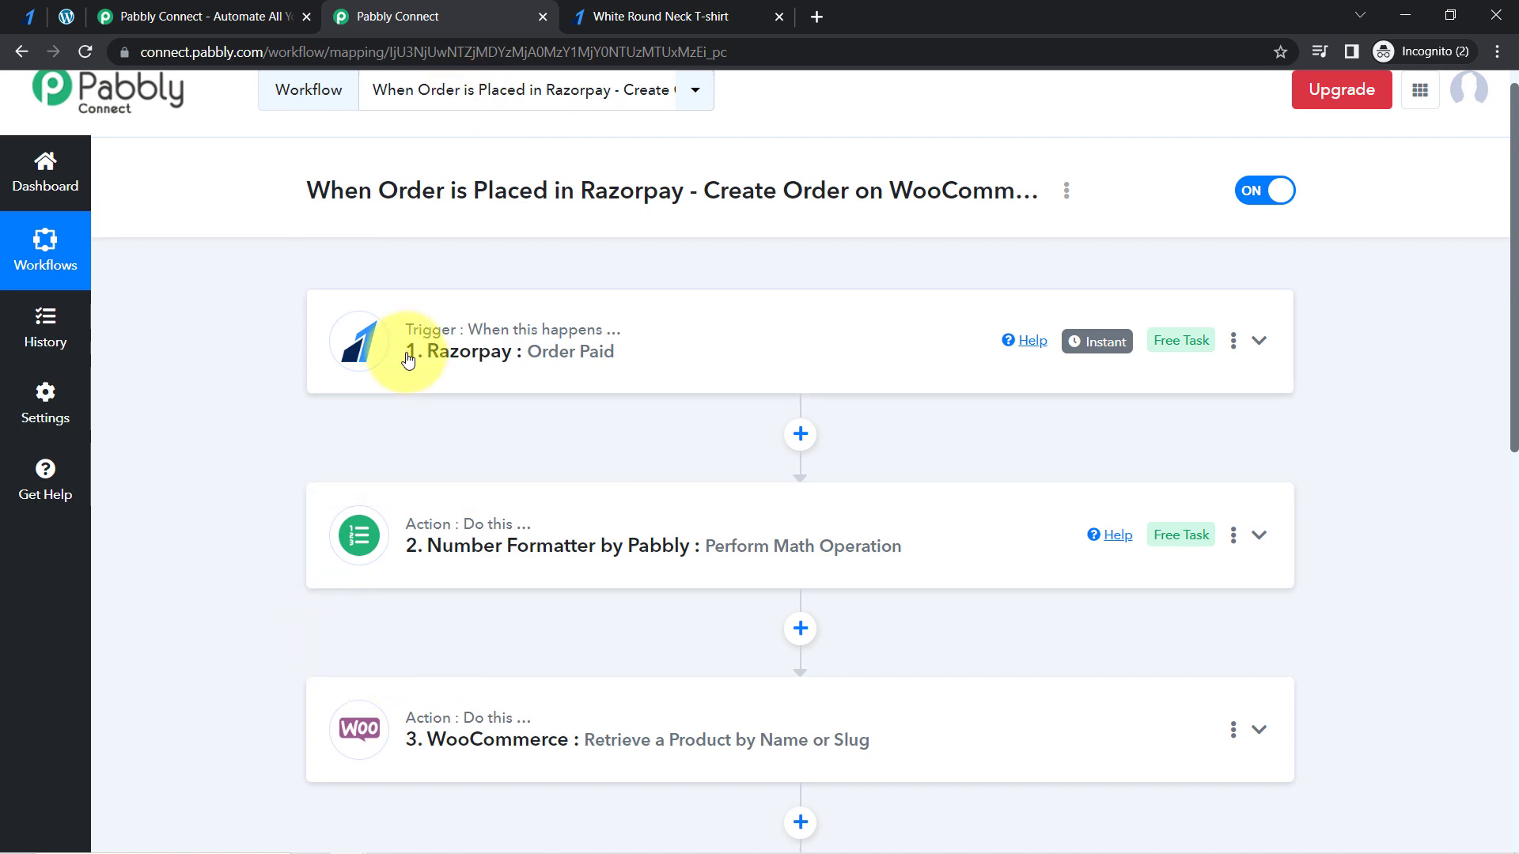
pyautogui.moveTo(1513, 282); pyautogui.dragTo(1473, 307)
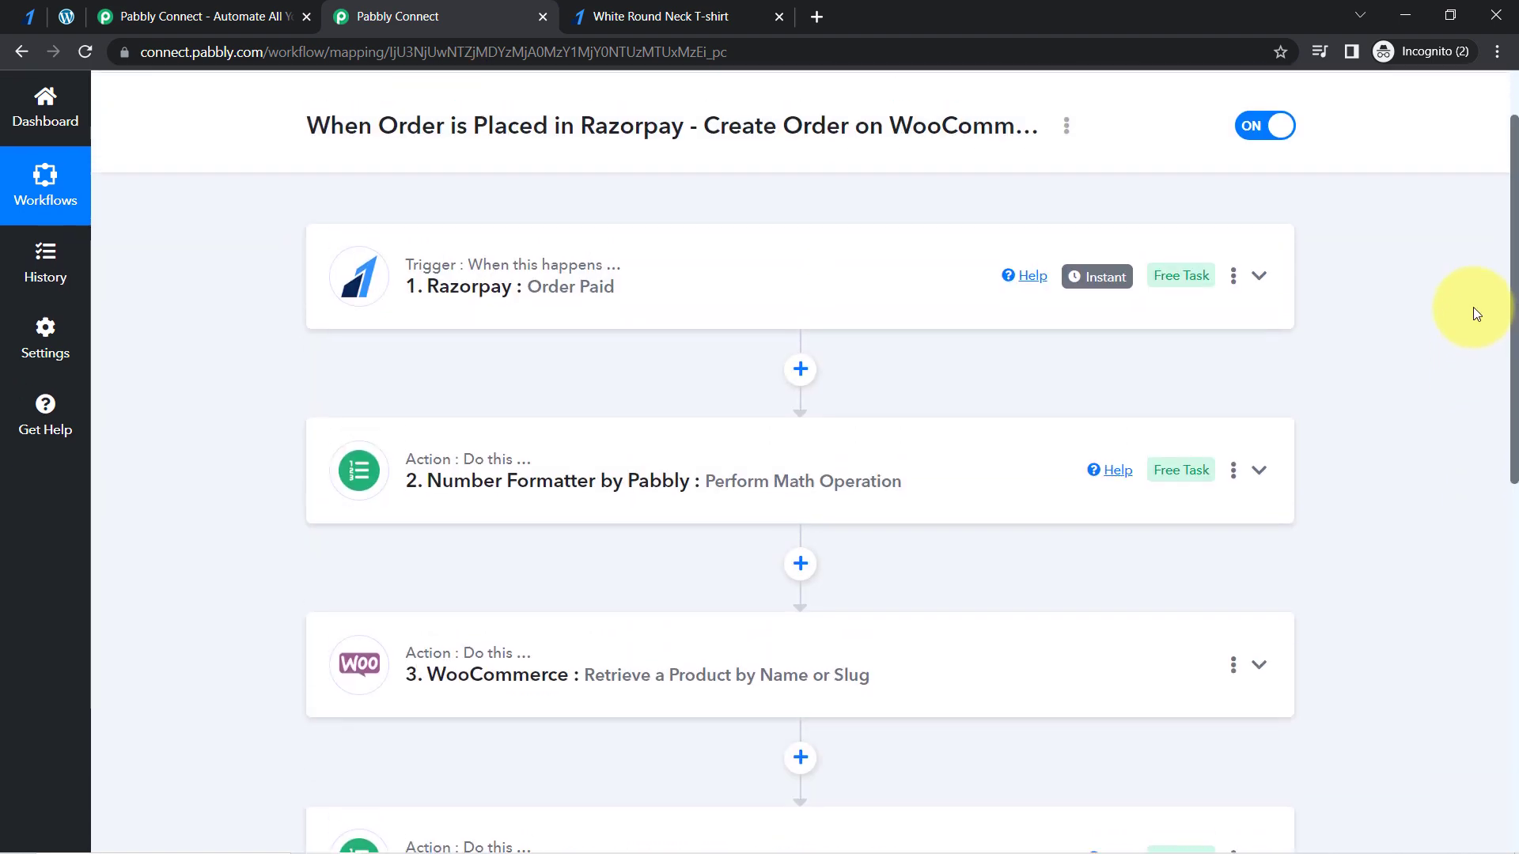